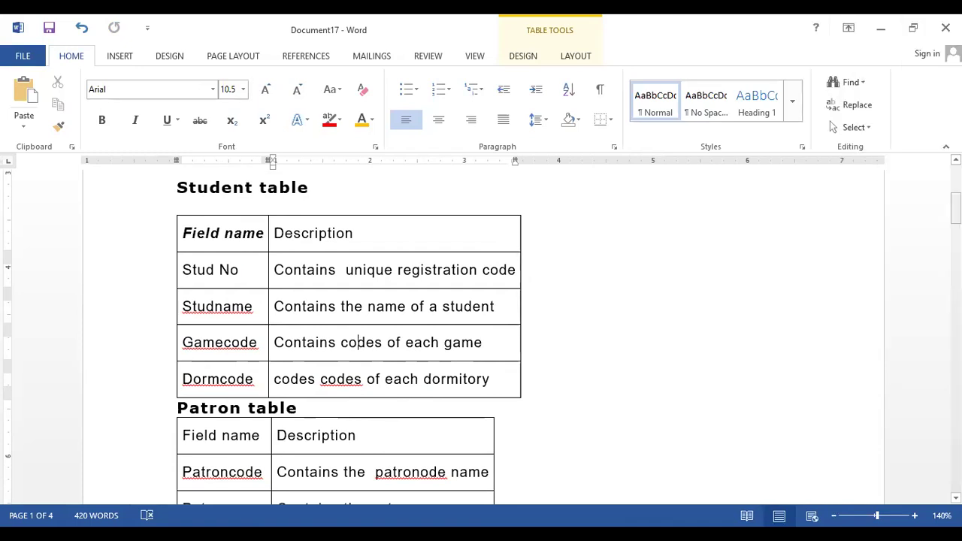
click(518, 457)
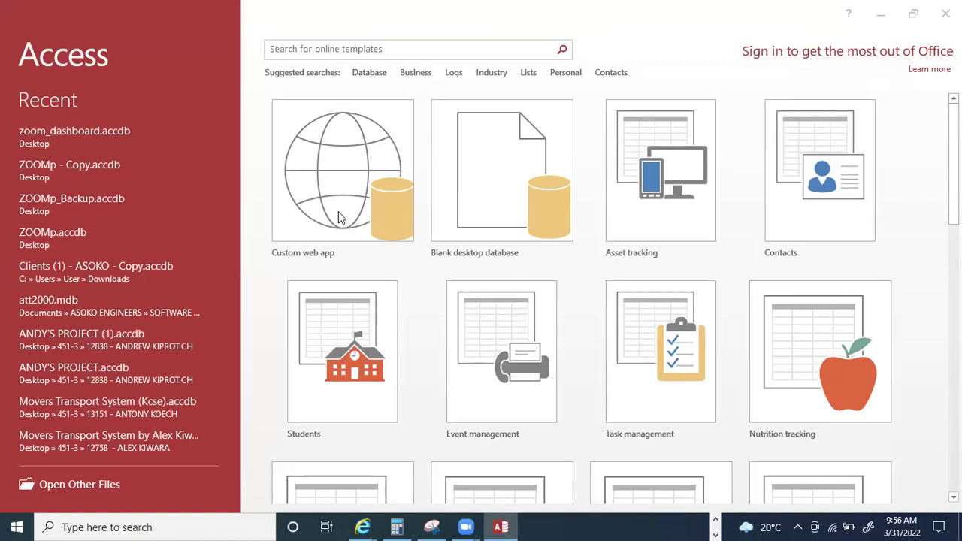
Create a blank desktop database in Access under the default file name.
click(496, 203)
click(494, 204)
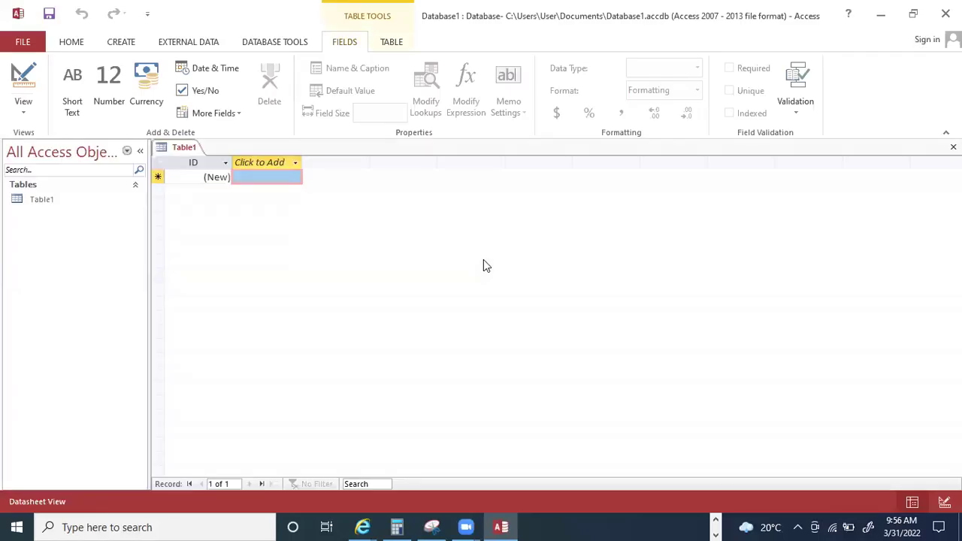
Start another new blank desktop database and choose the Desktop folder as its save location.
click(23, 42)
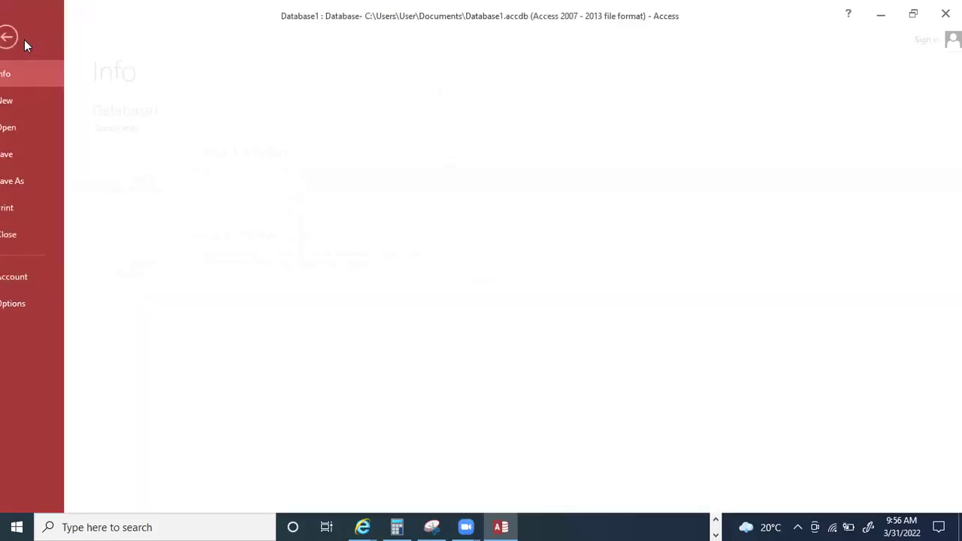
click(43, 105)
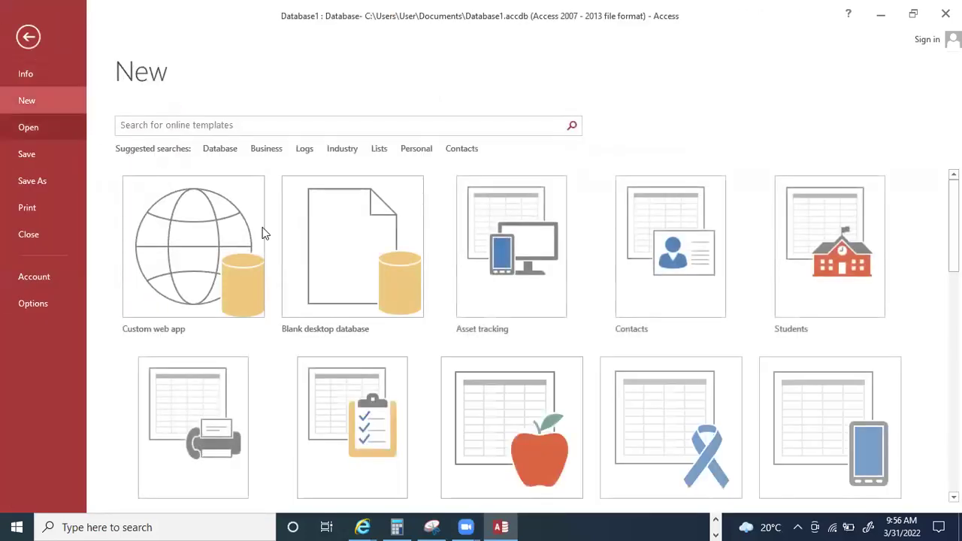
click(358, 257)
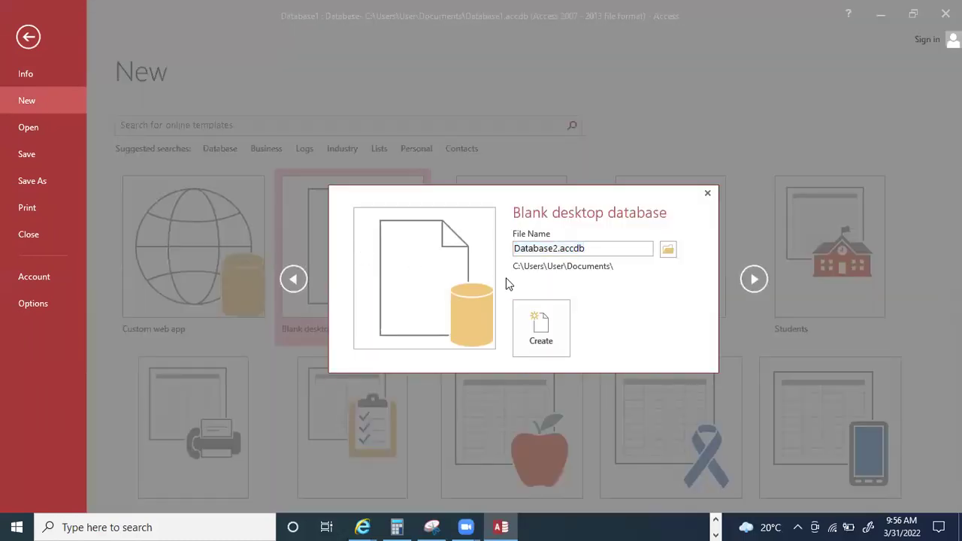
click(598, 250)
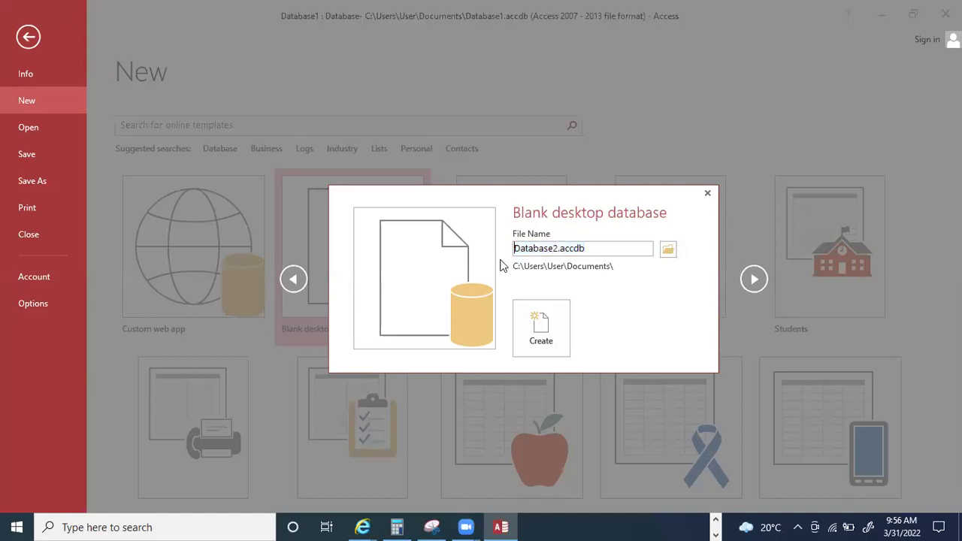
click(665, 251)
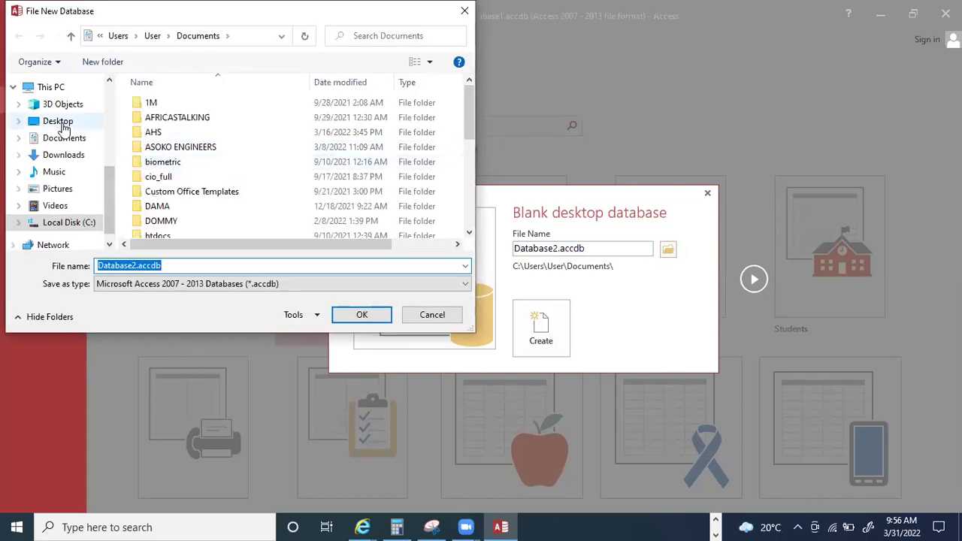
click(59, 121)
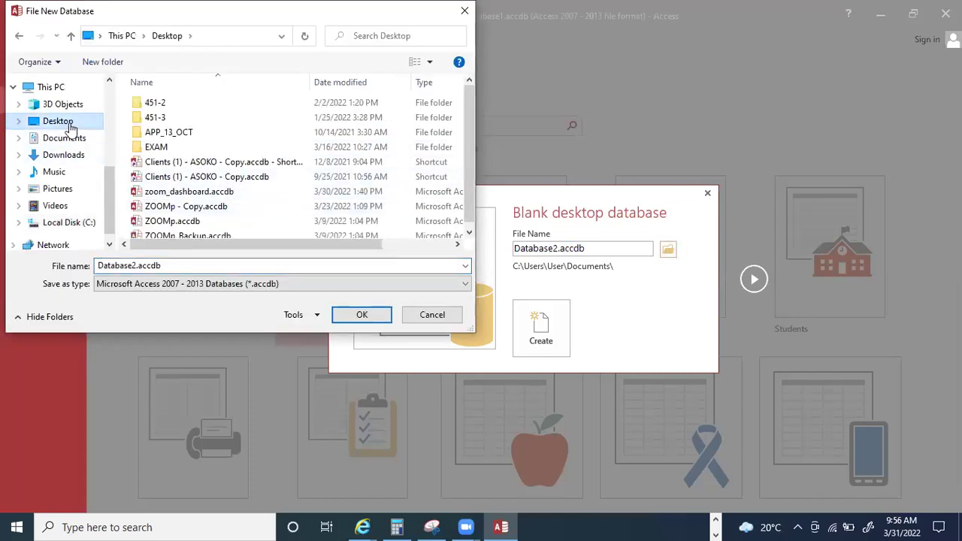
Name the new database DATABASES_exam and create it.
double_click(177, 268)
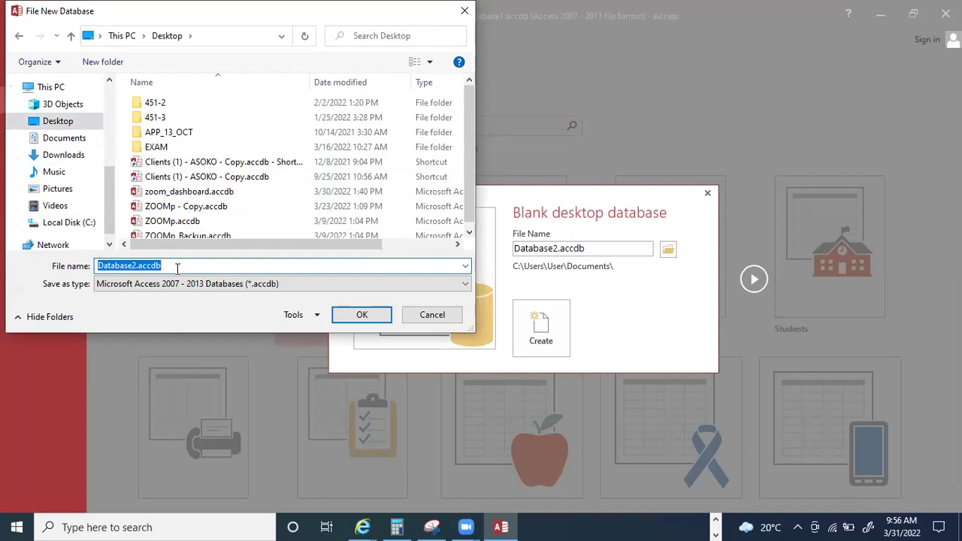
text(DATAB)
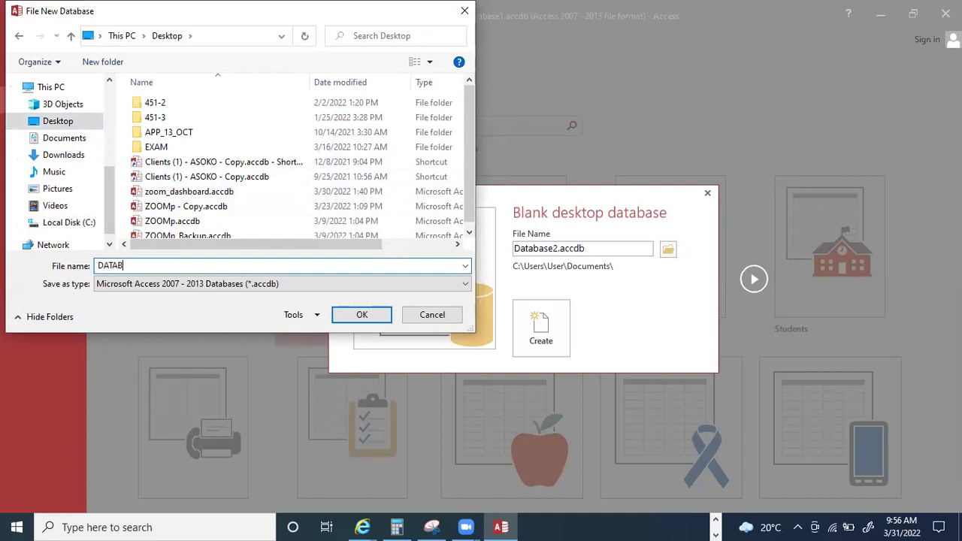
text(ASES_exam)
click(360, 315)
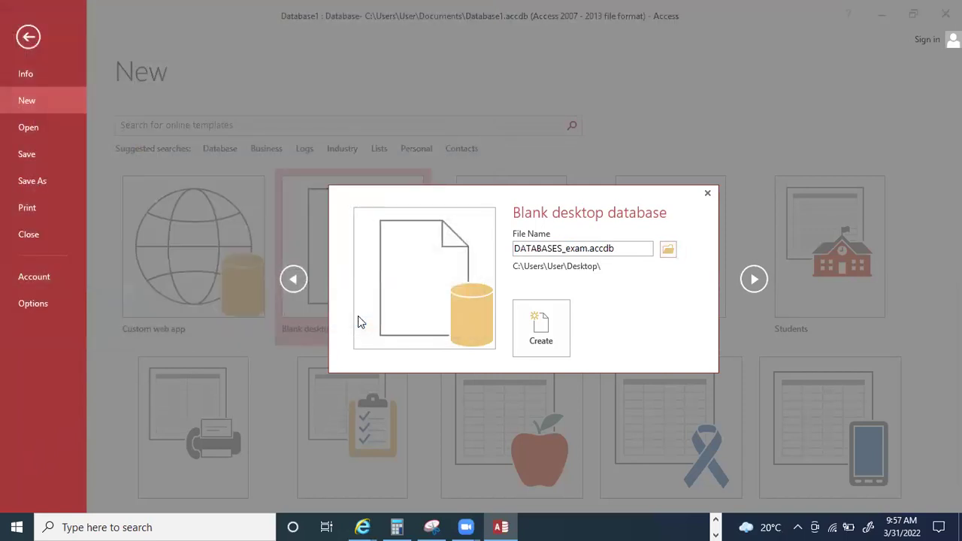
click(535, 322)
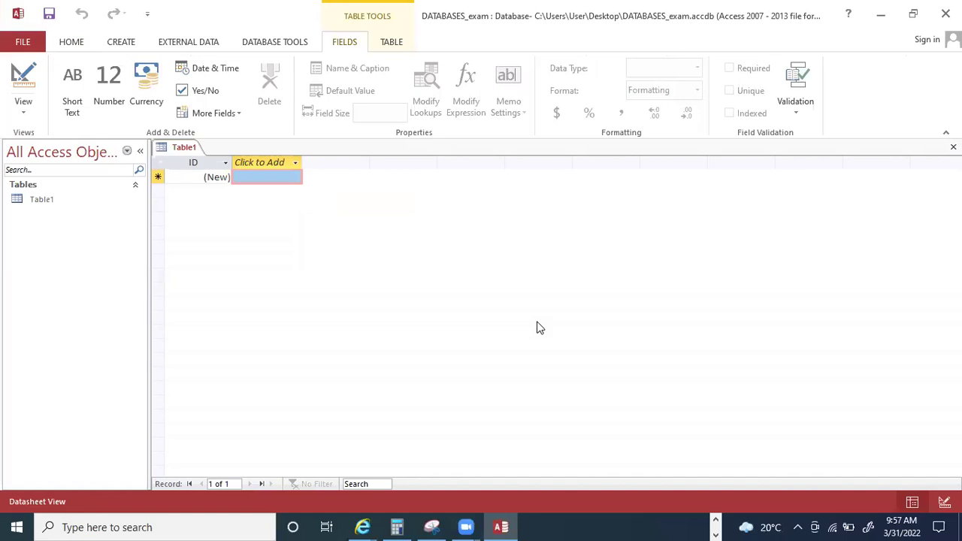
Close the default Table1 without saving it and start a new table in Design view.
click(31, 78)
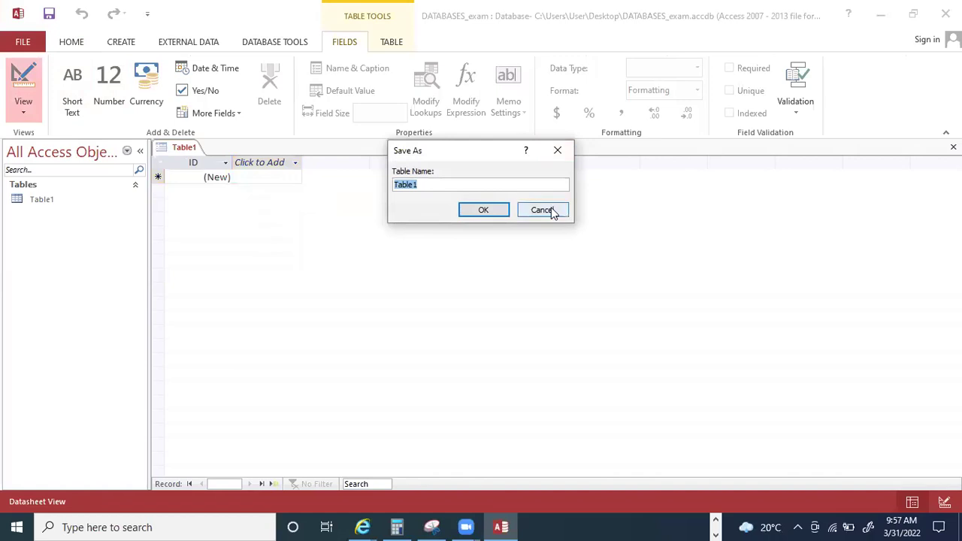
click(543, 211)
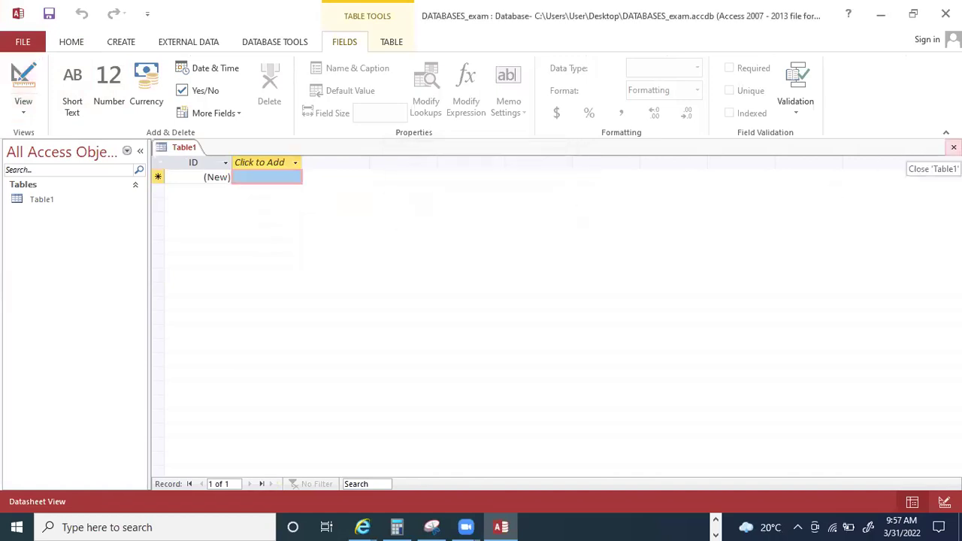
click(953, 148)
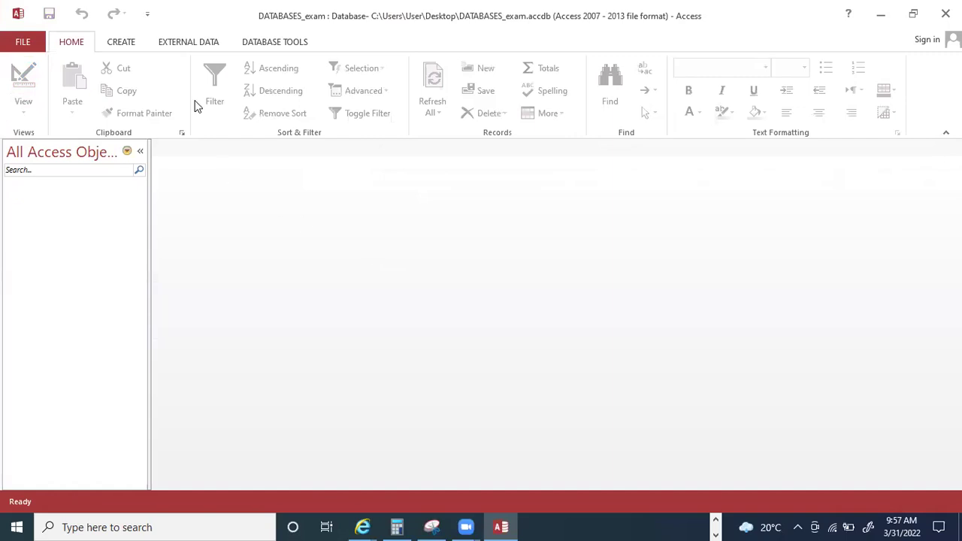
click(121, 43)
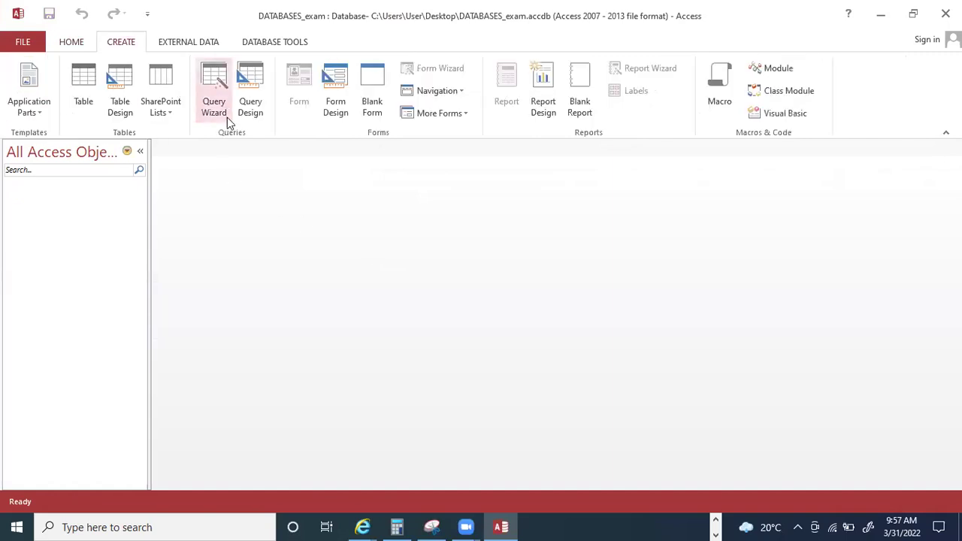
click(121, 105)
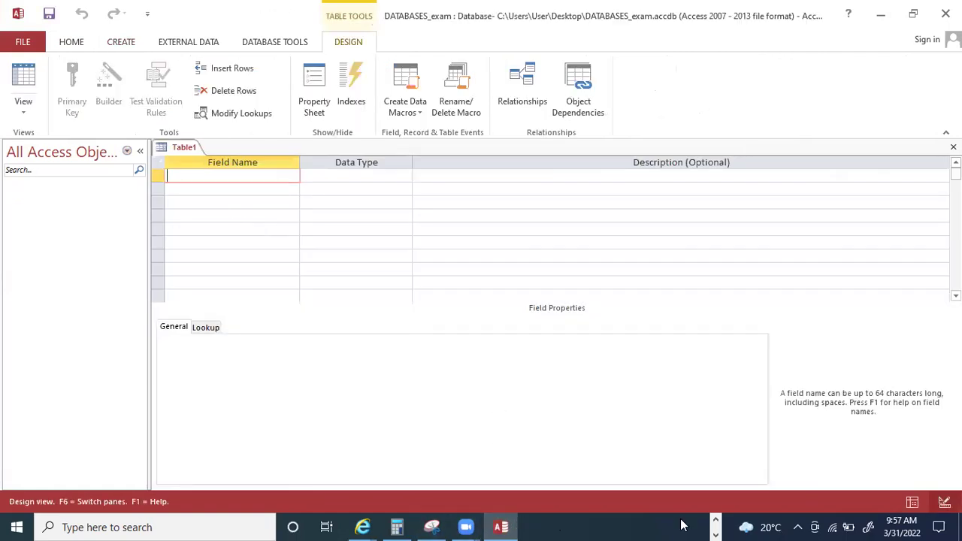
Switch to Document17 in Word and go to part (i) of the exam question above the Student table.
click(715, 525)
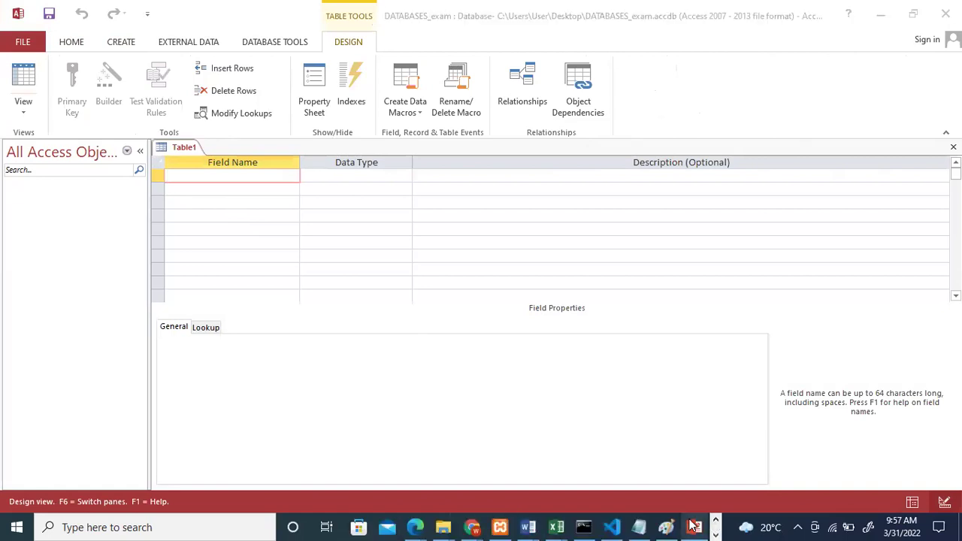
click(527, 526)
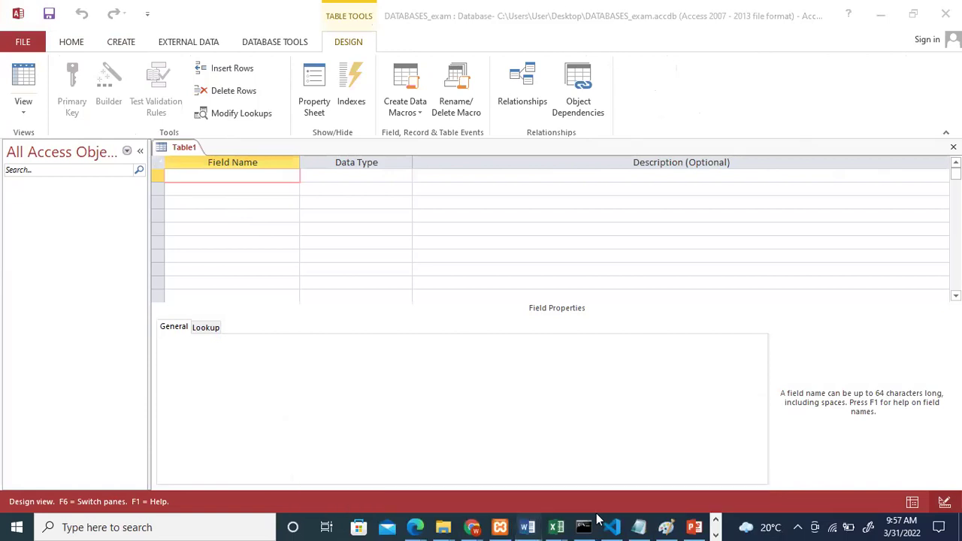
click(527, 526)
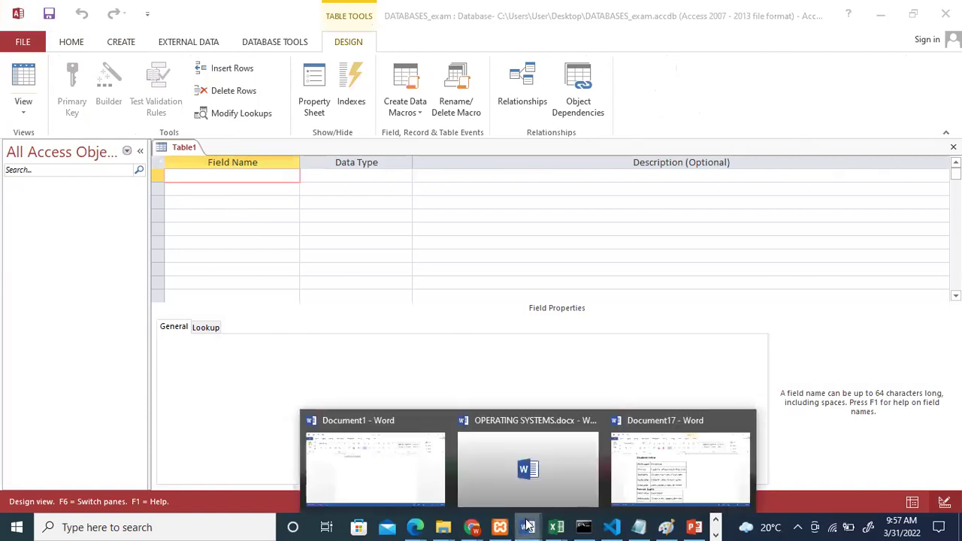
click(657, 479)
drag(956, 194, 955, 175)
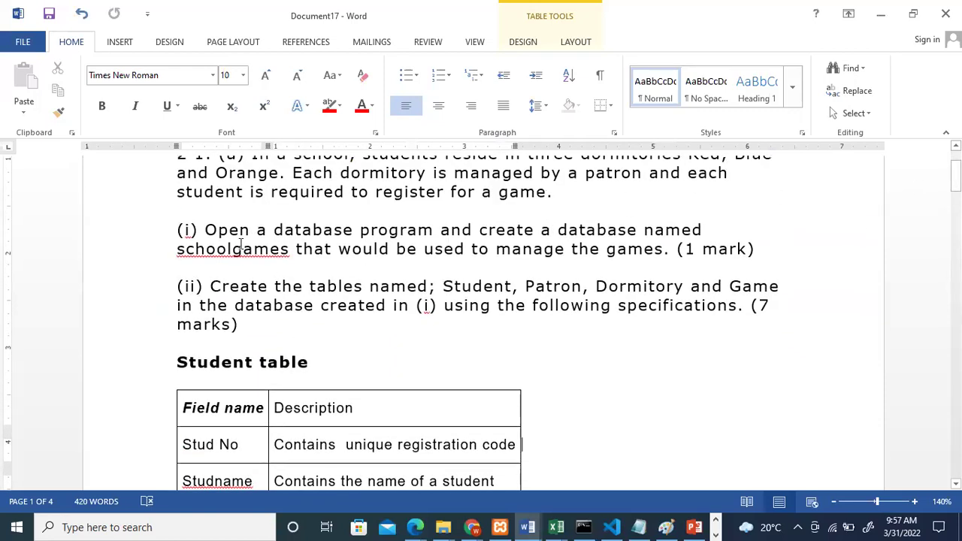
Highlight the database name schoolgames in part (i) of the question in red.
drag(178, 249, 289, 252)
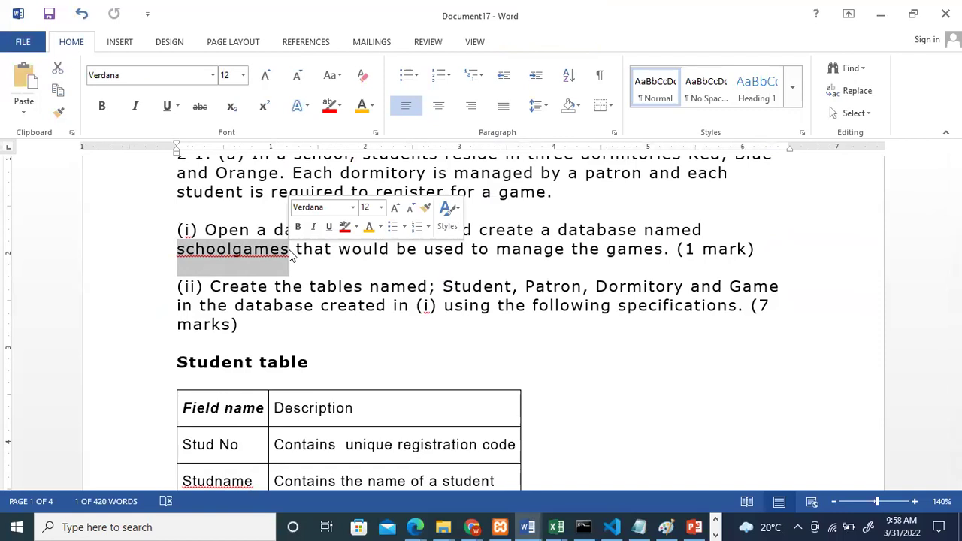
click(345, 228)
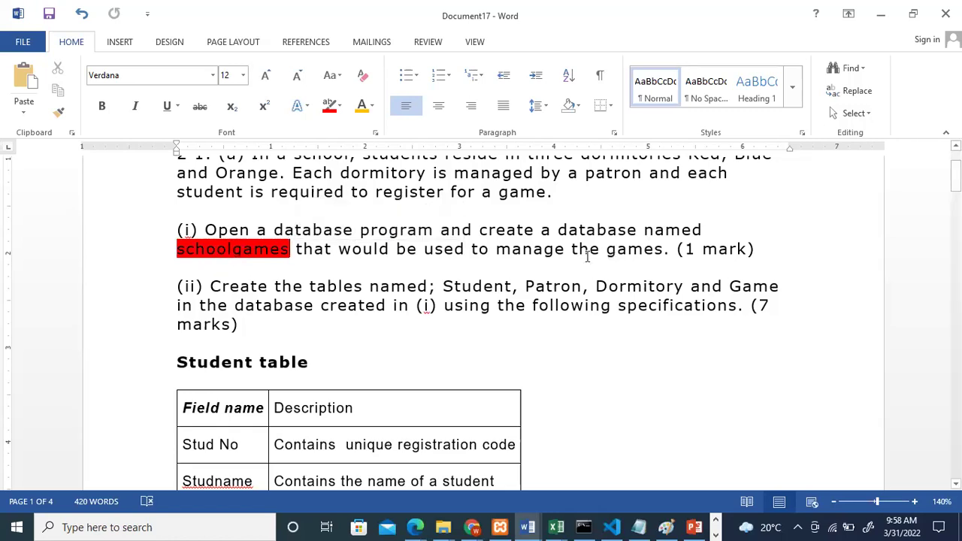
drag(178, 249, 290, 248)
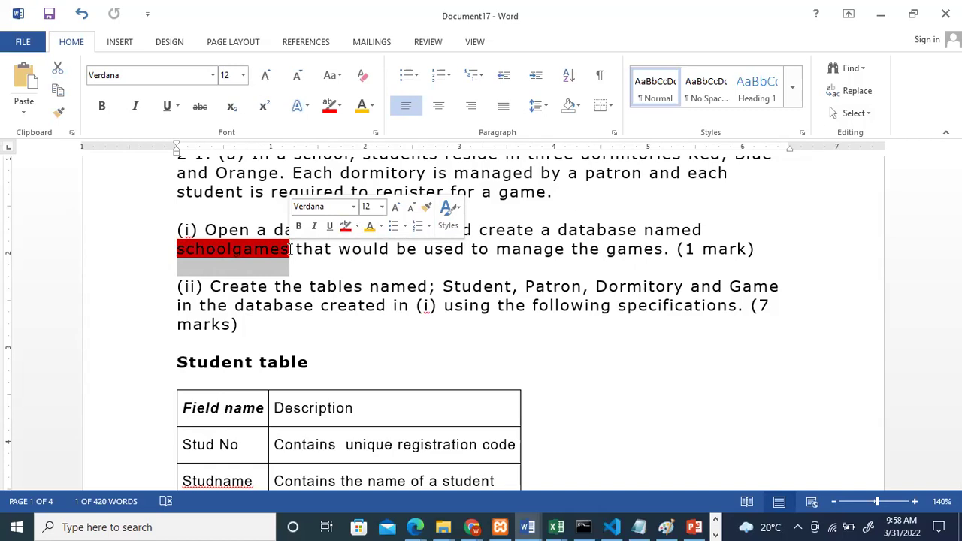
click(379, 256)
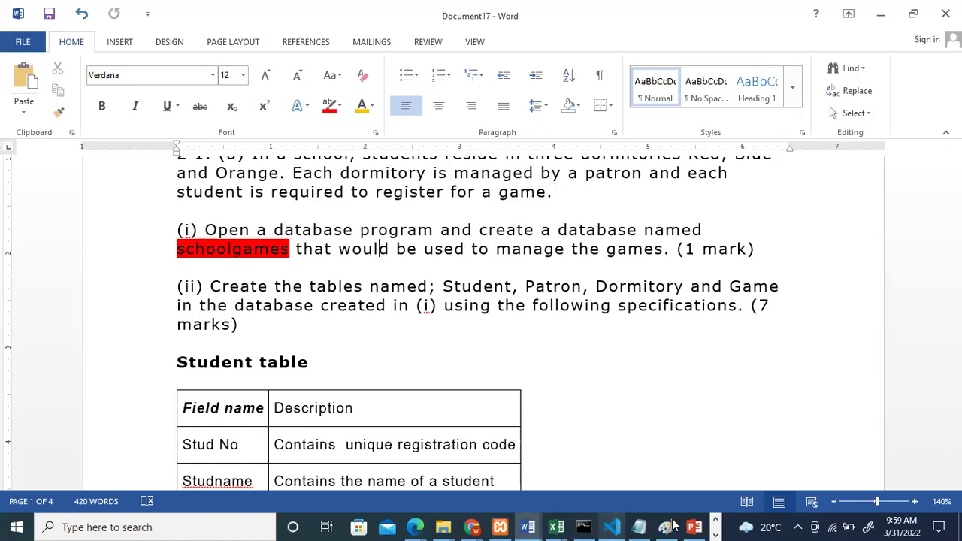
Switch back to Access and start a new blank desktop database.
right_click(718, 524)
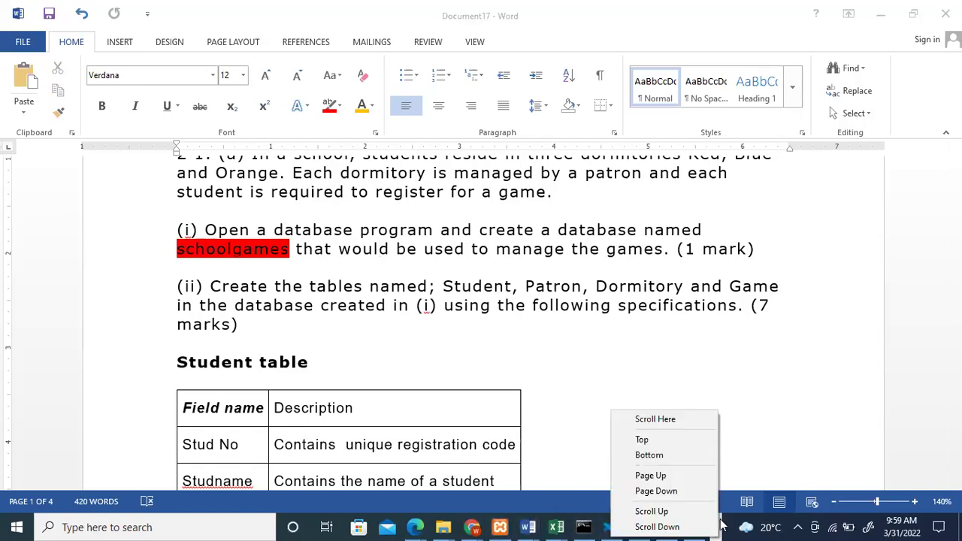
click(759, 524)
click(718, 525)
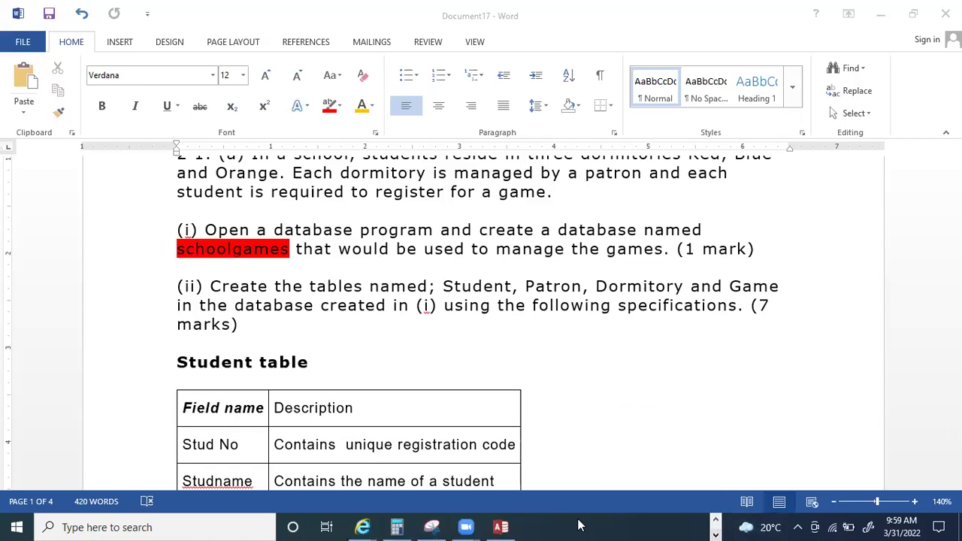
click(500, 527)
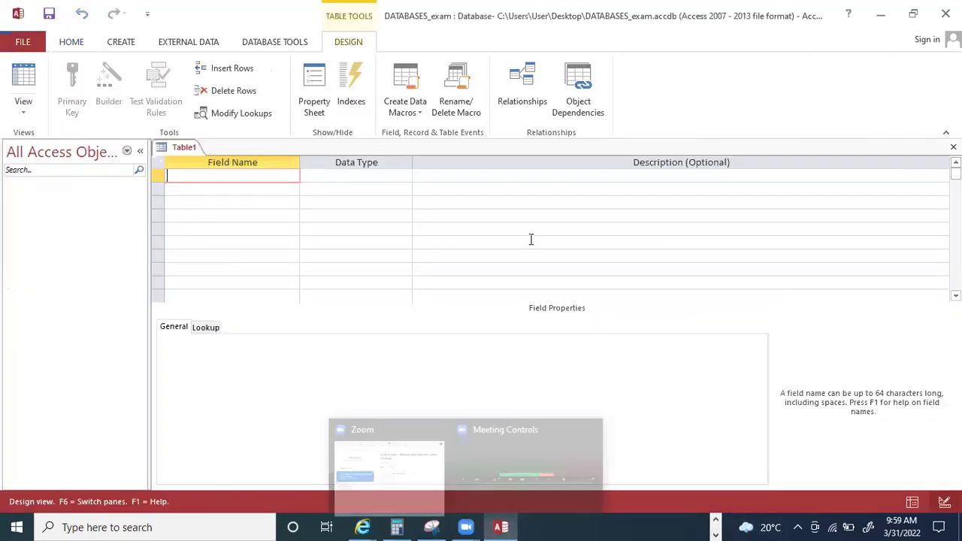
click(24, 41)
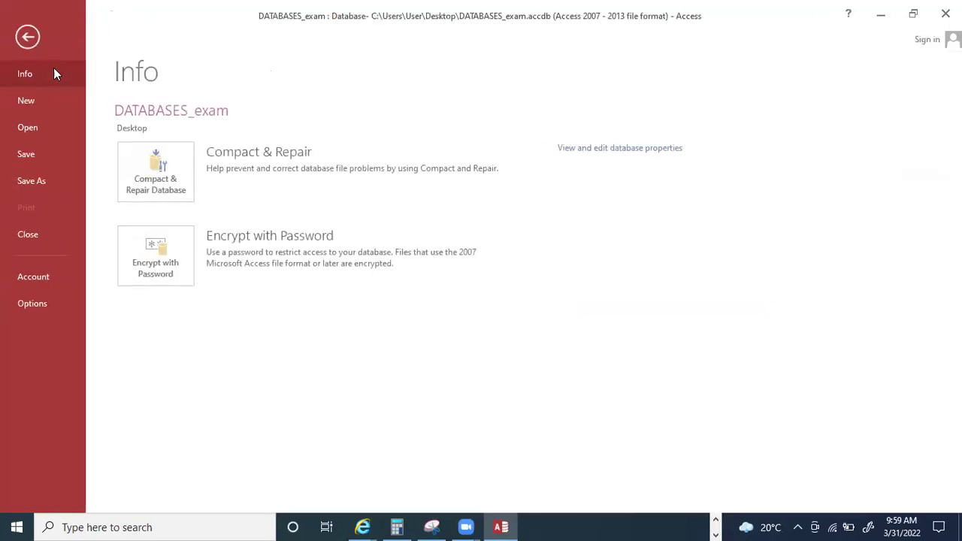
click(50, 103)
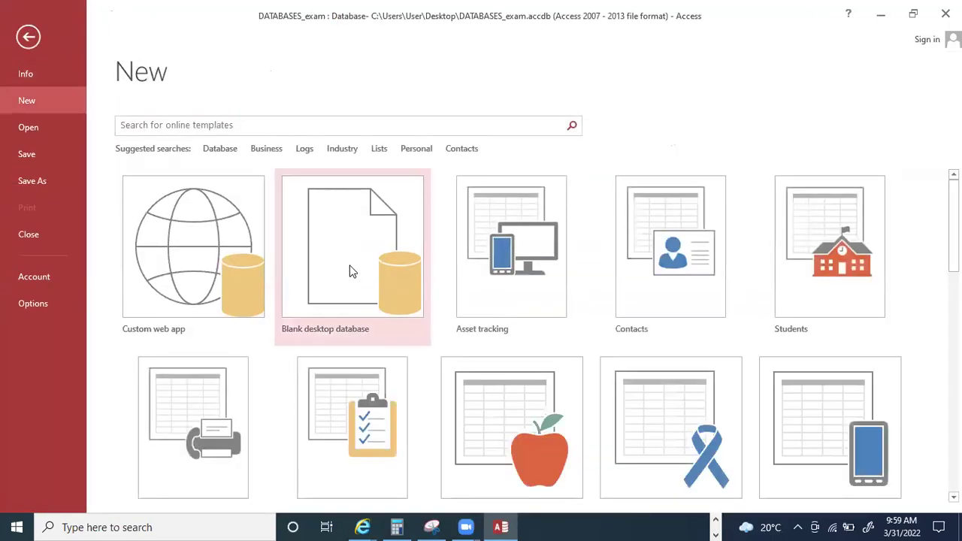
click(350, 267)
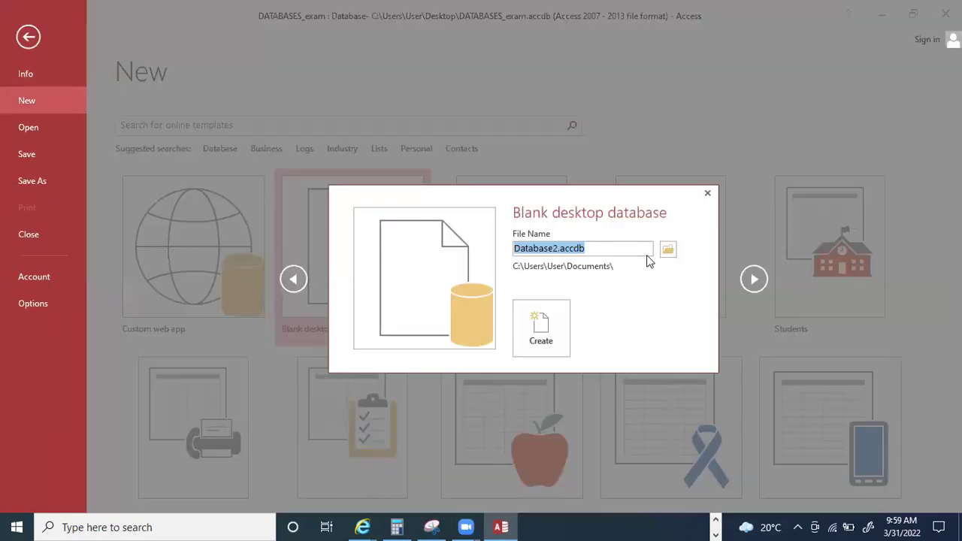
Create the blank desktop database with the file name SCHOOLGAMES in the 451-2 folder on the Desktop.
click(671, 254)
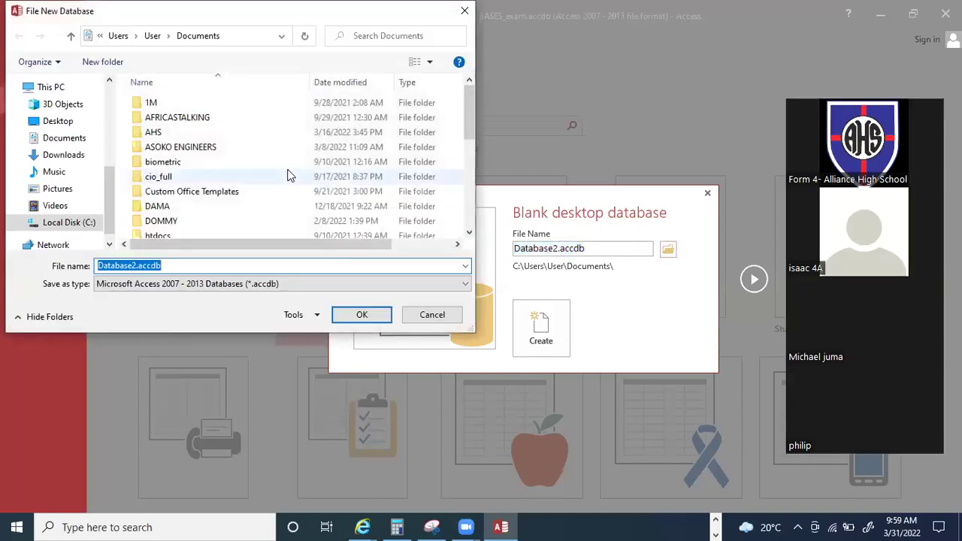
click(71, 121)
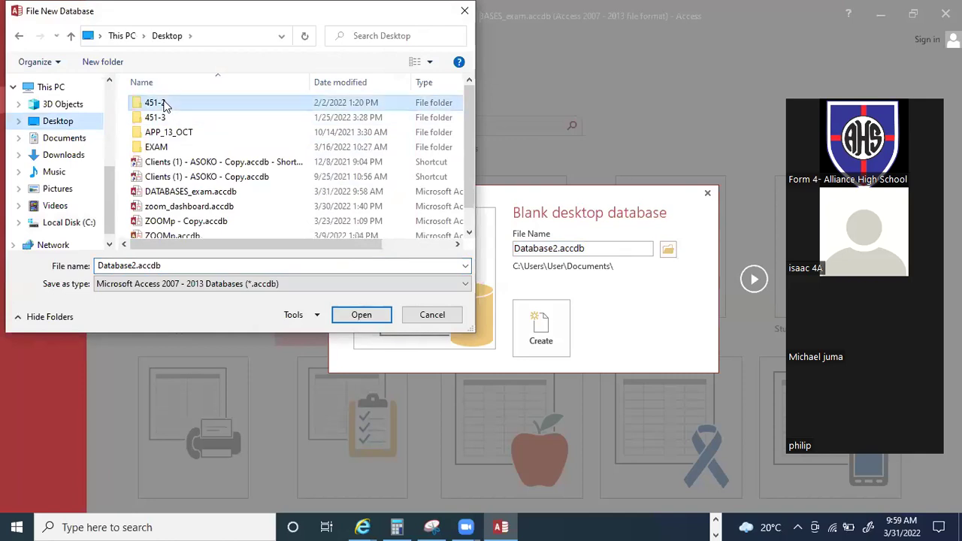
double_click(163, 102)
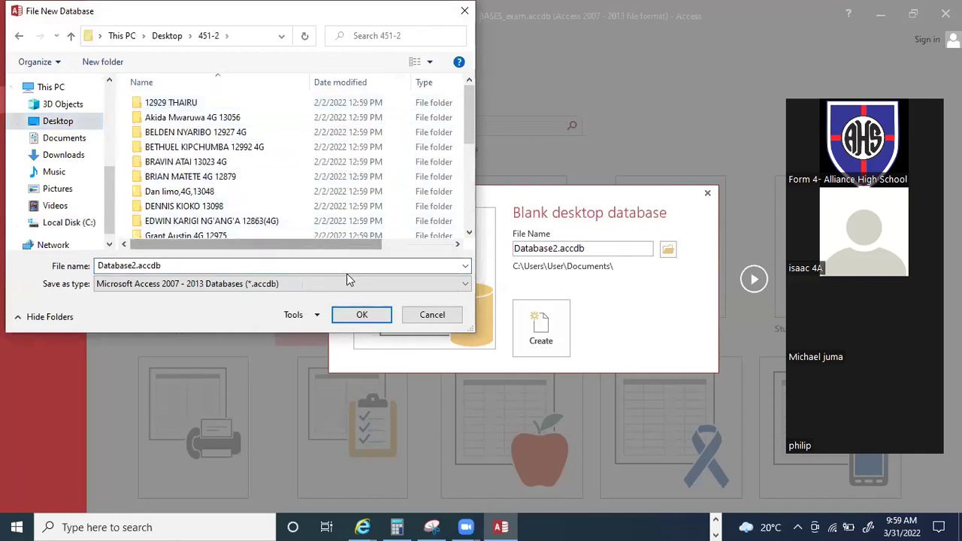
click(294, 265)
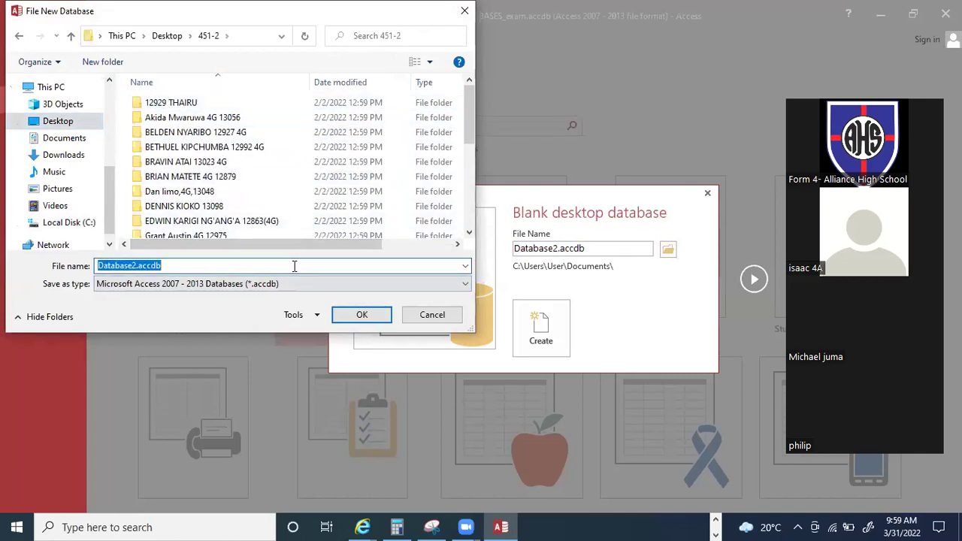
text(F)
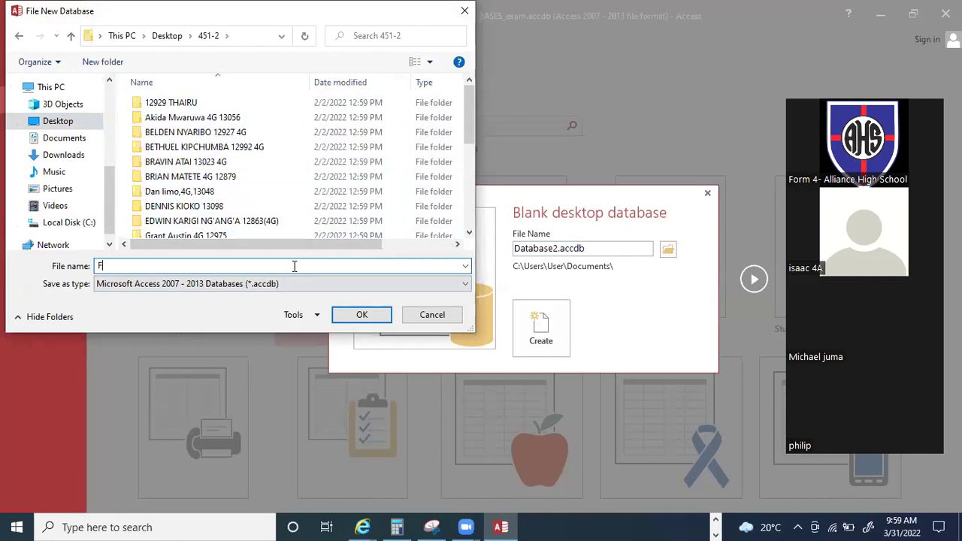
key(BackSpace)
text(F)
key(BackSpace)
text(SCHOOLGAMES)
key(Return)
click(557, 332)
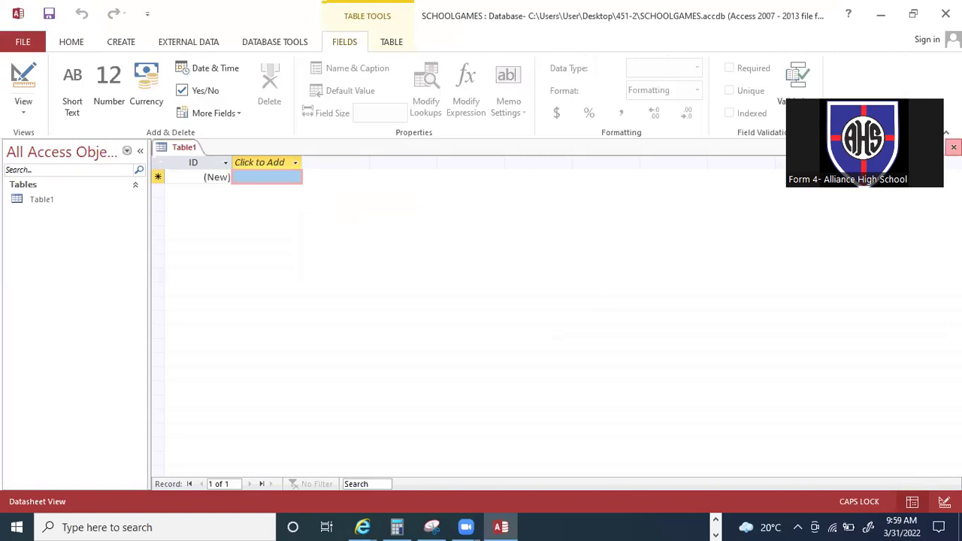
Close the default Table1 and start a new table in Design view.
click(953, 146)
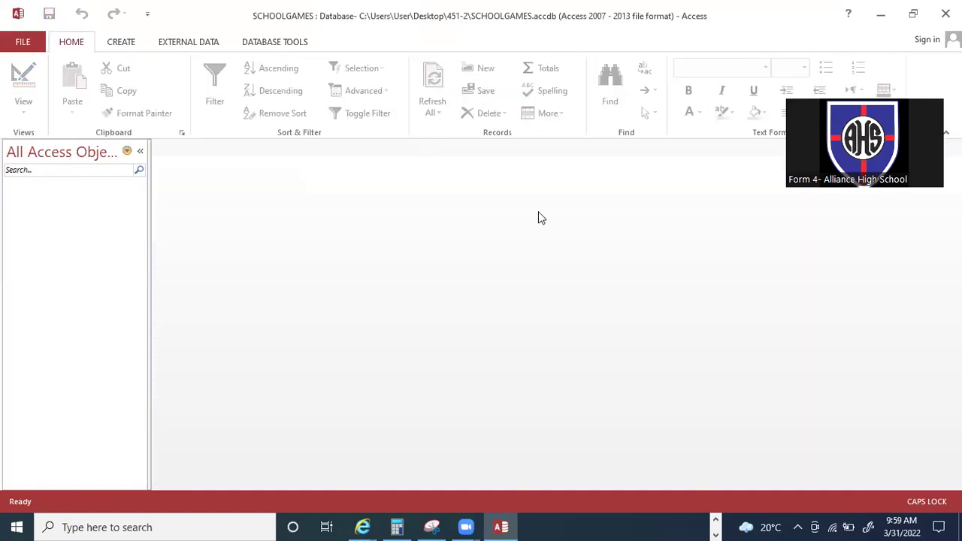
click(124, 41)
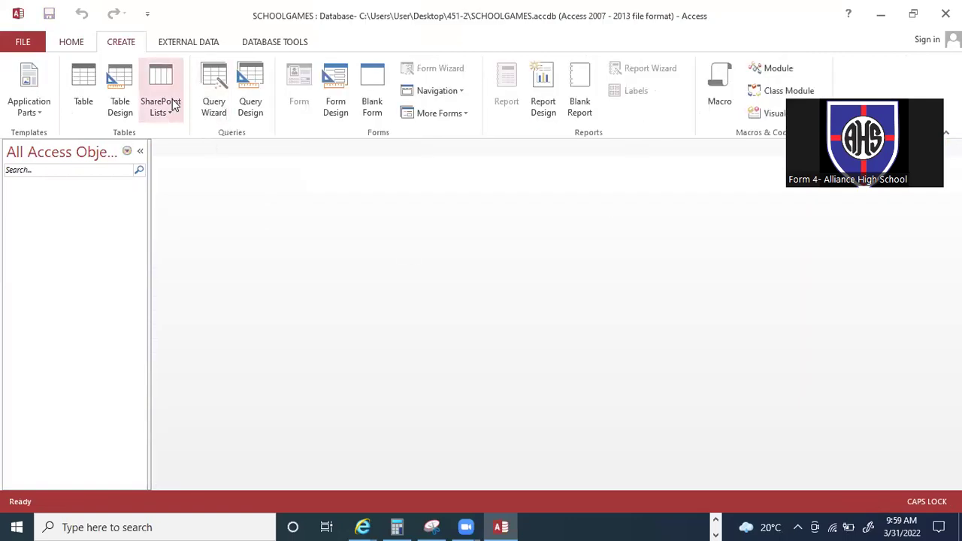
click(121, 106)
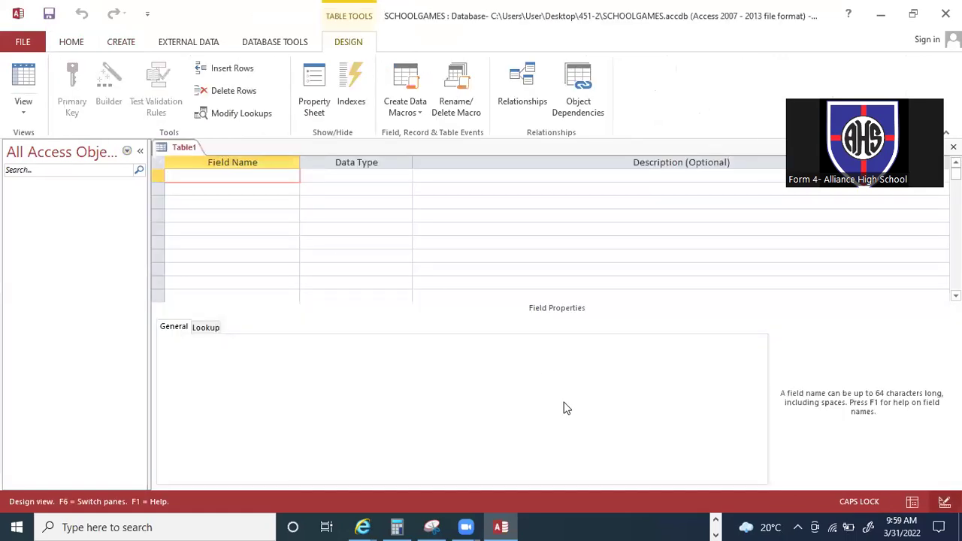
Switch to Document17 in Word and review the table specifications in part (ii), down to the Game table's fields.
click(717, 521)
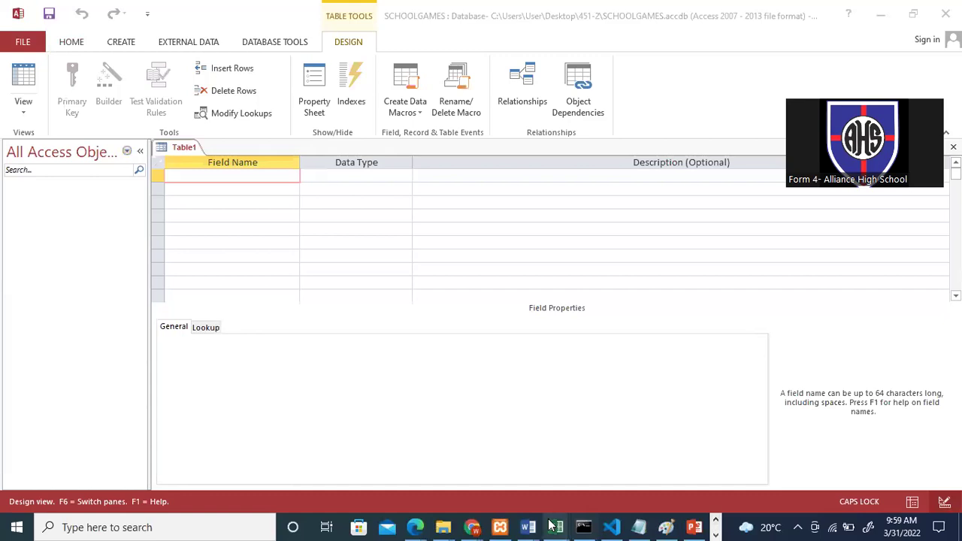
mouse_move(529, 527)
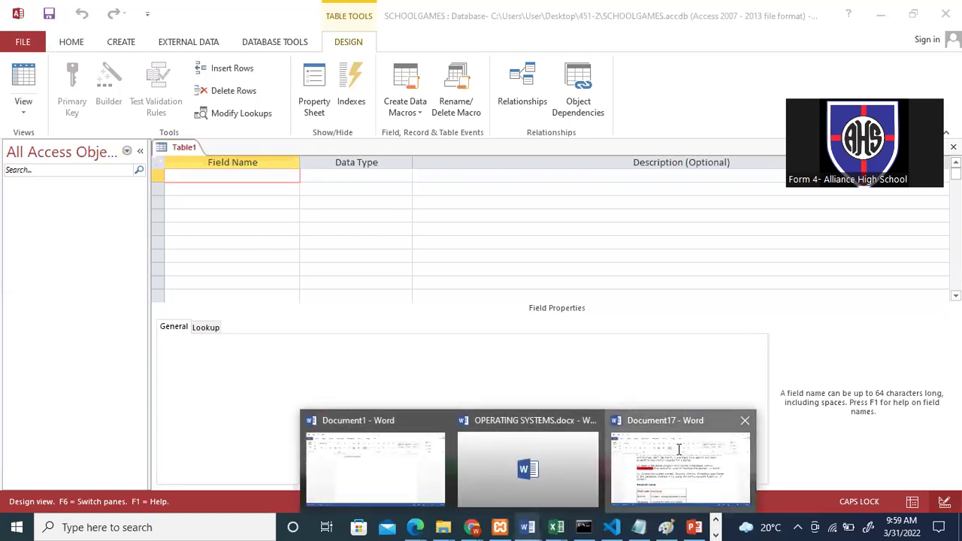
click(679, 449)
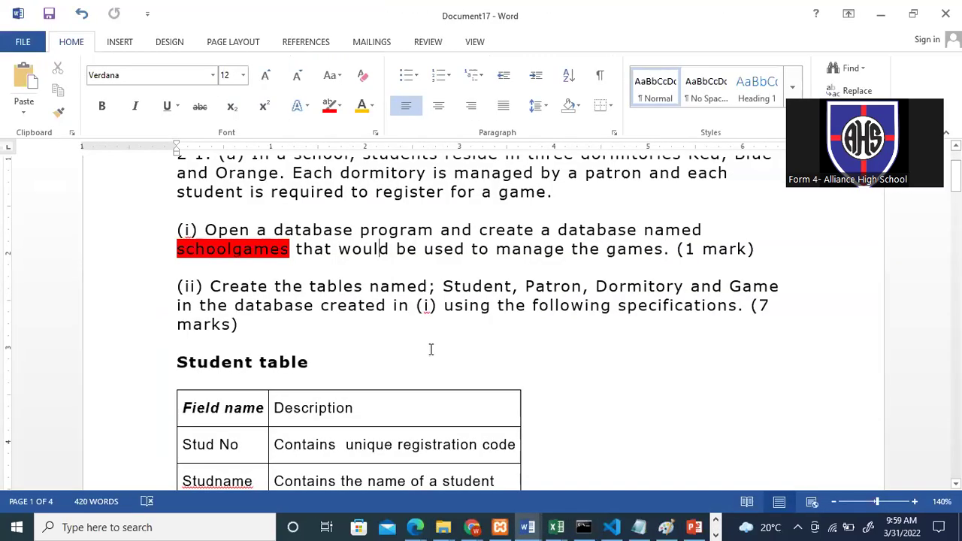
click(344, 287)
scroll(481, 323, down, 5)
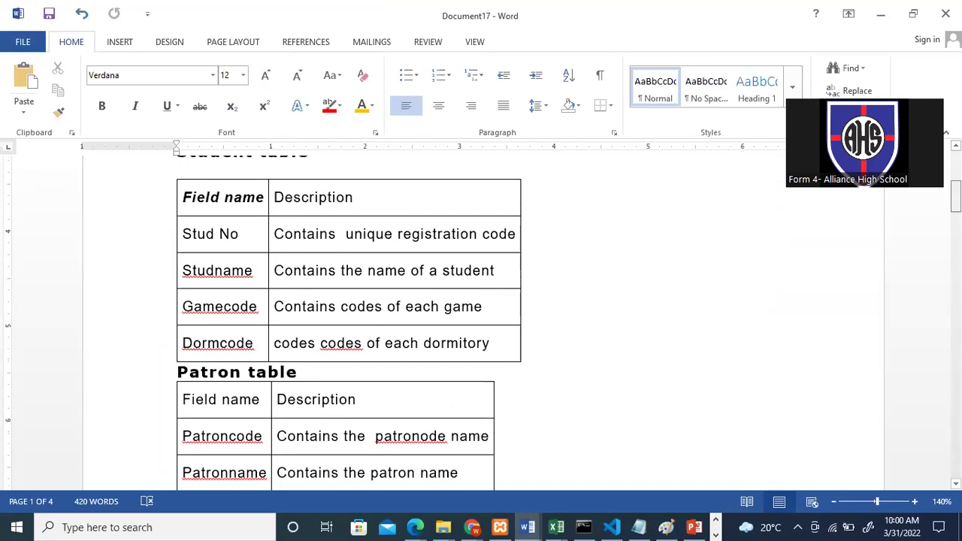
scroll(481, 323, down, 10)
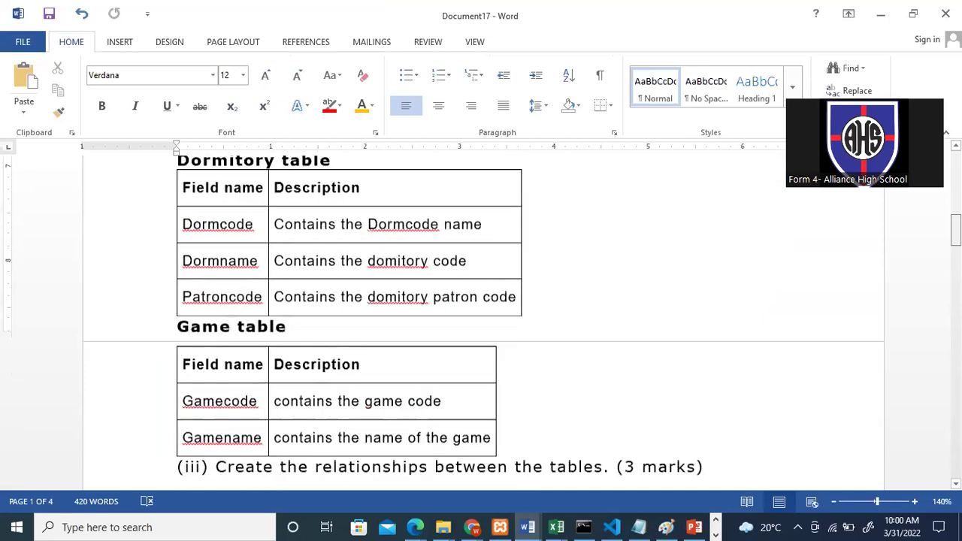
scroll(481, 323, up, 1)
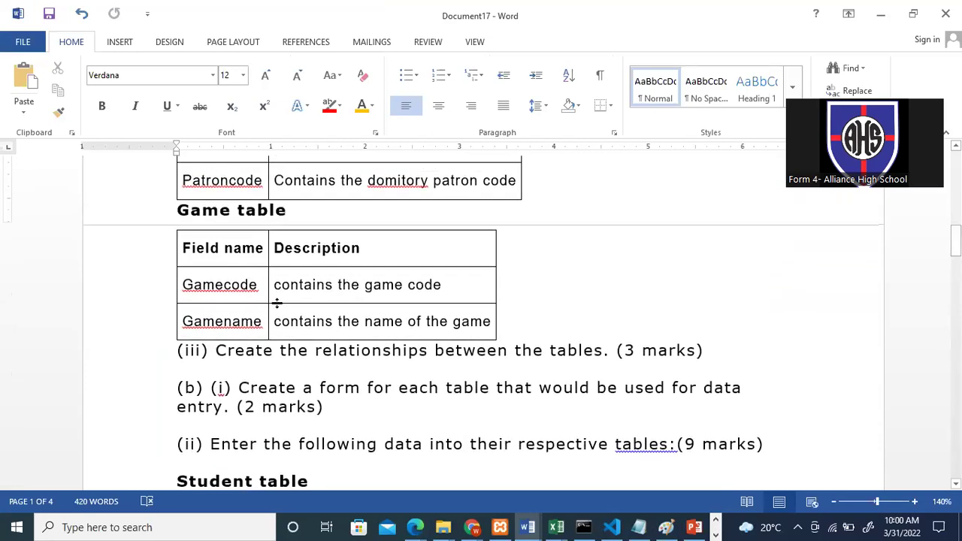
drag(247, 279, 398, 322)
click(401, 322)
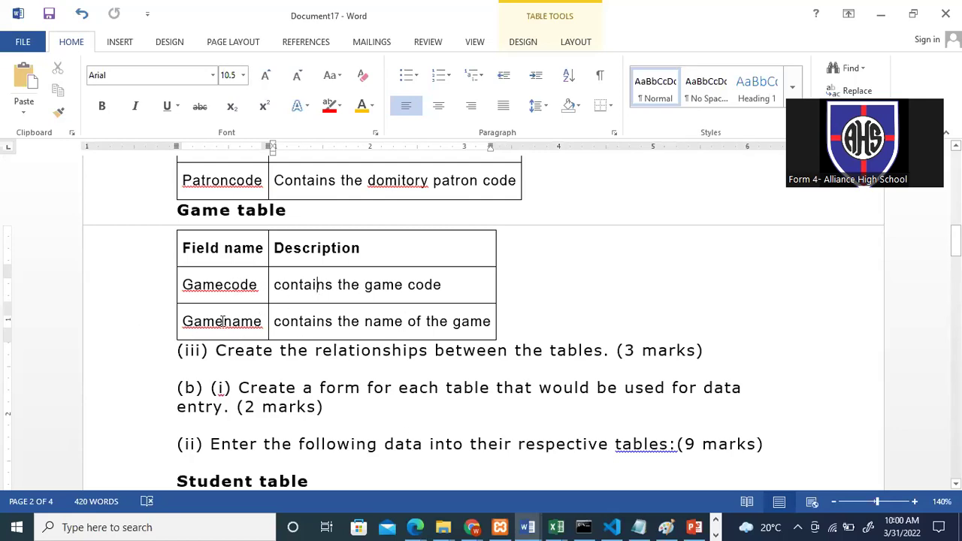
Go back up through the Patron table and examine the field names and descriptions of the Student table, especially Gamecode.
drag(956, 248, 956, 238)
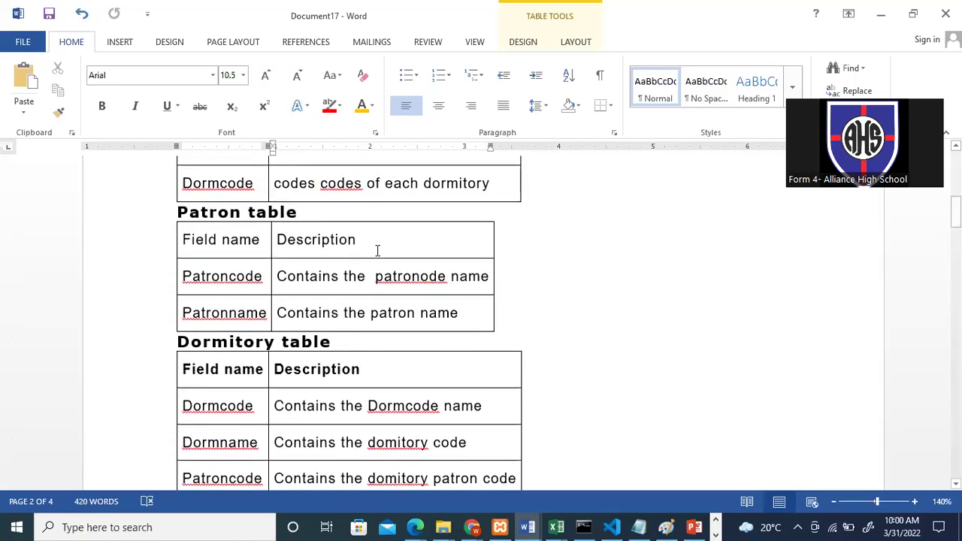
click(255, 275)
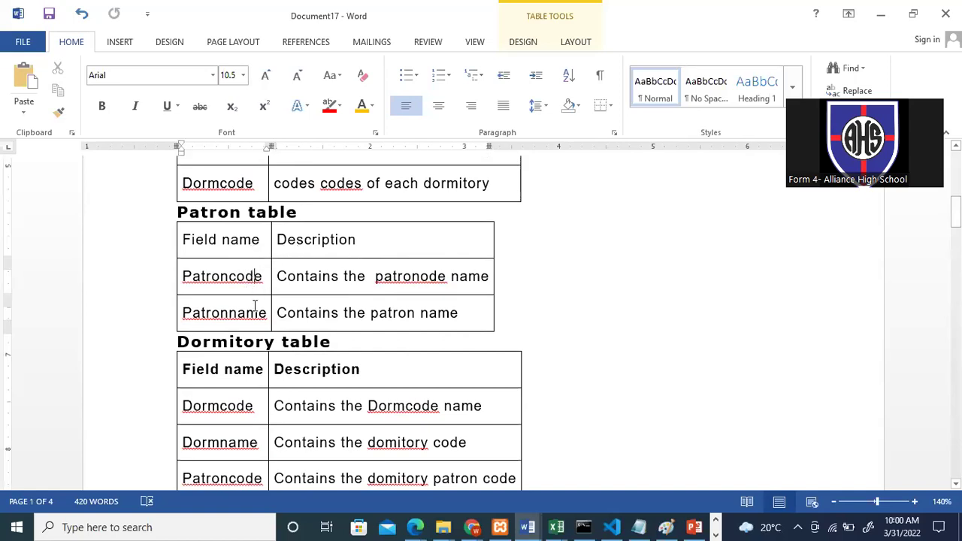
click(300, 313)
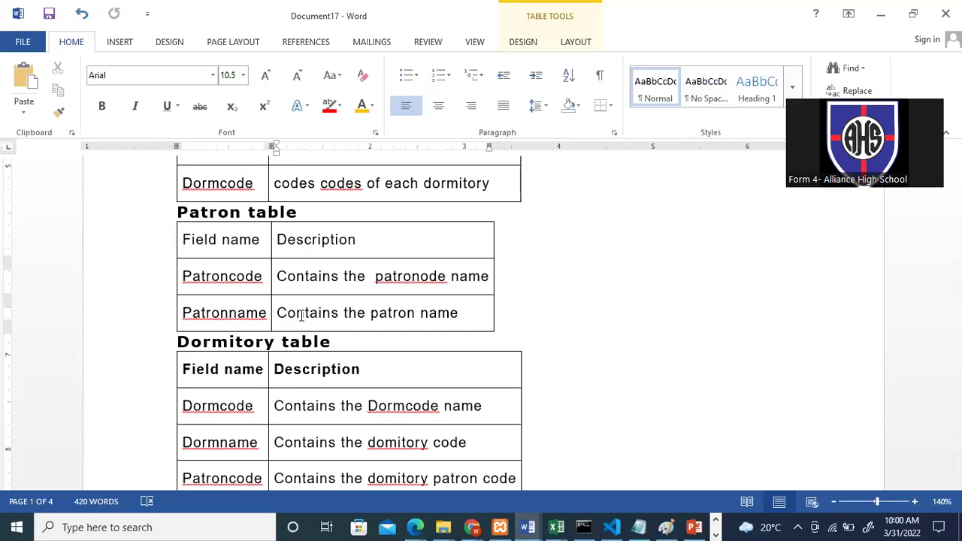
drag(955, 218, 955, 199)
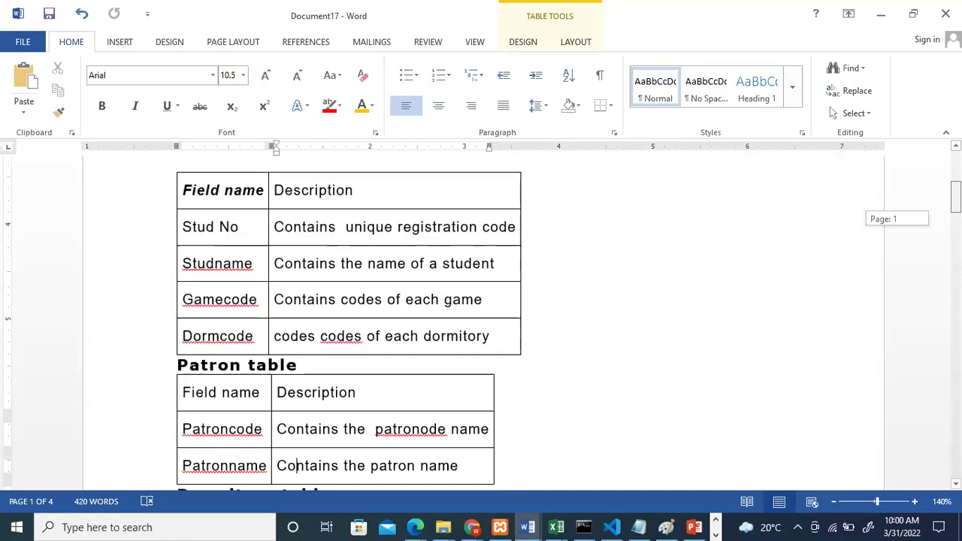
drag(956, 199, 955, 200)
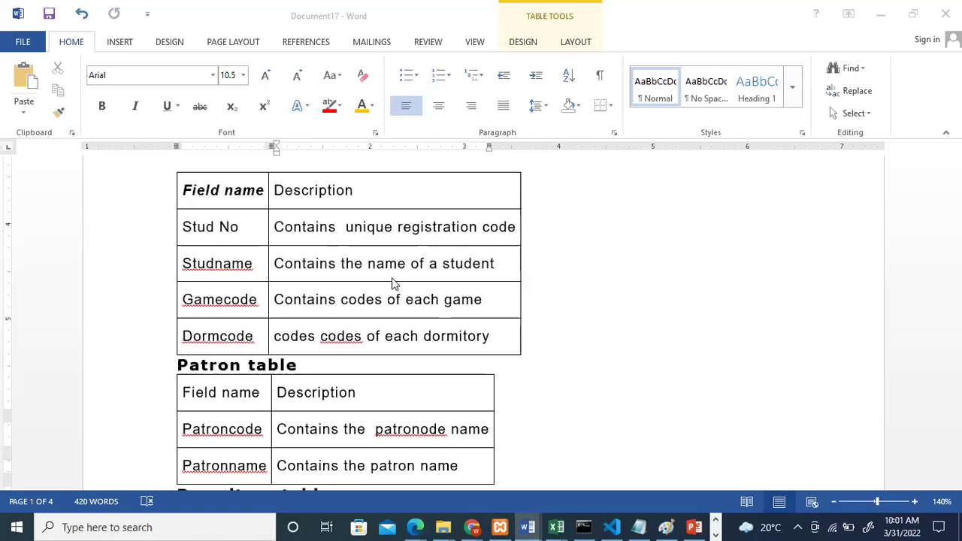
click(194, 199)
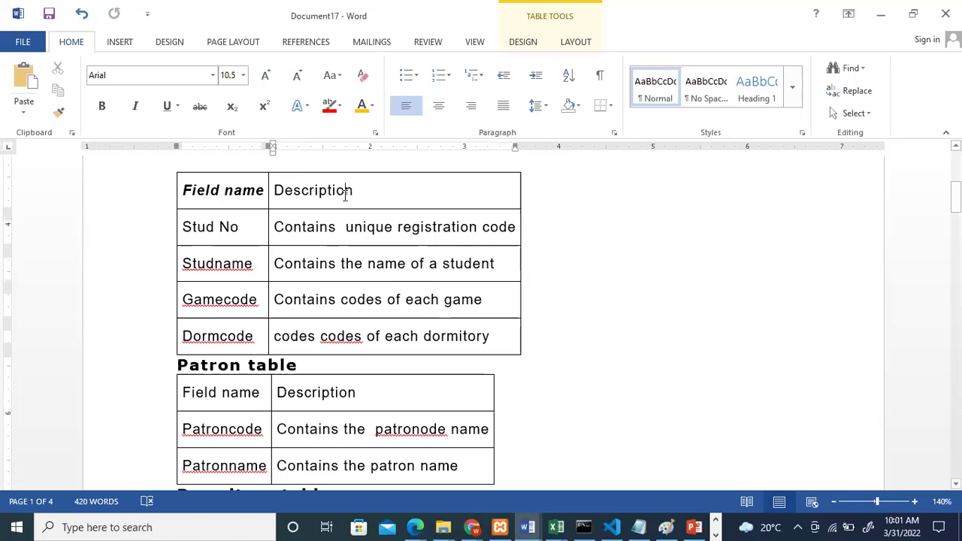
click(244, 191)
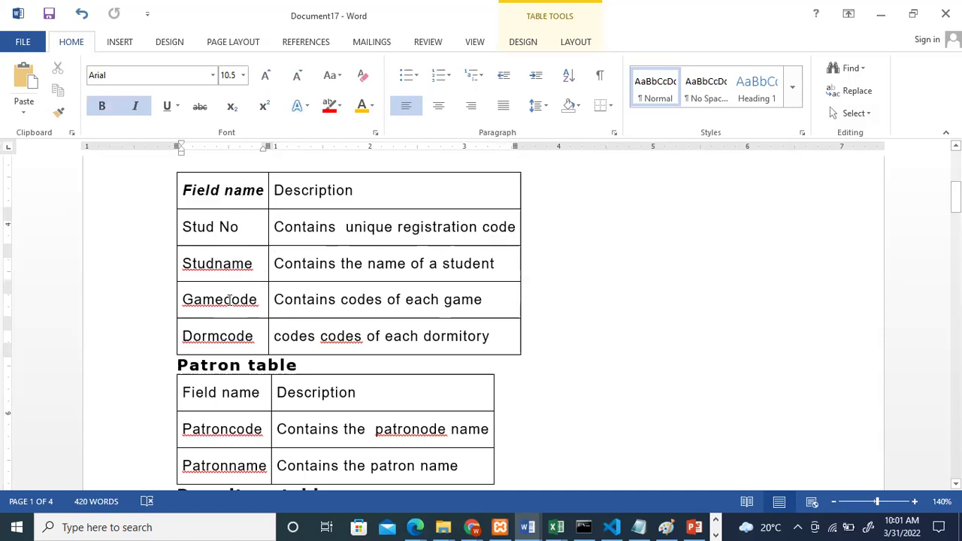
click(233, 301)
click(269, 302)
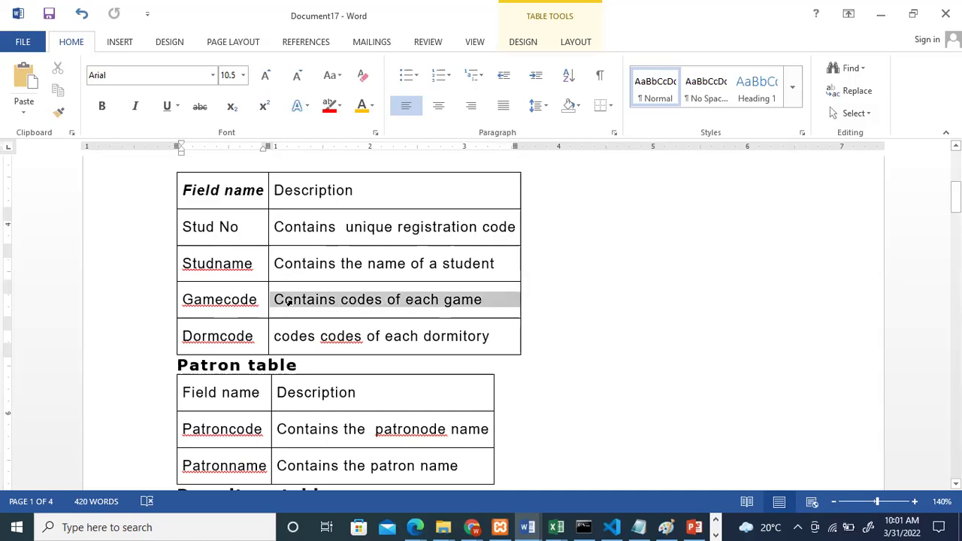
click(382, 300)
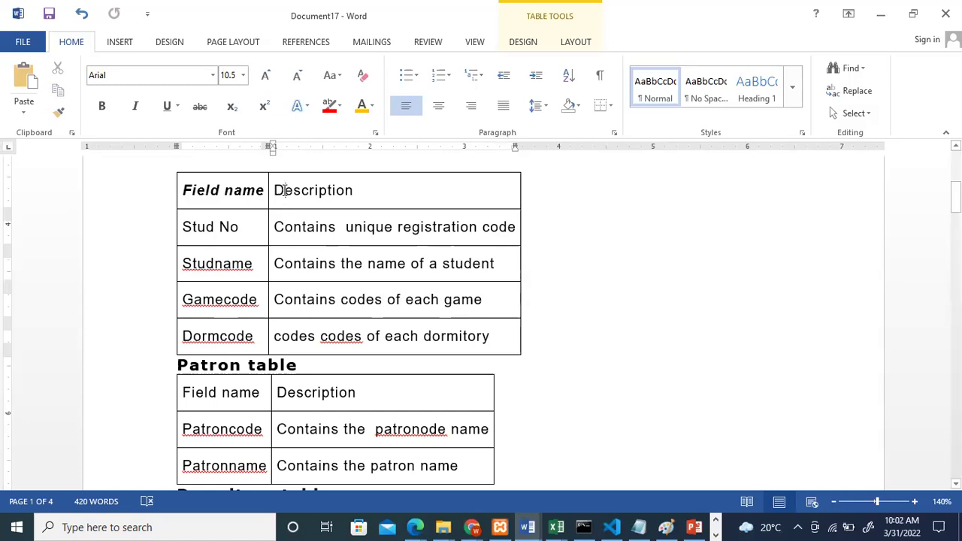
key(Up)
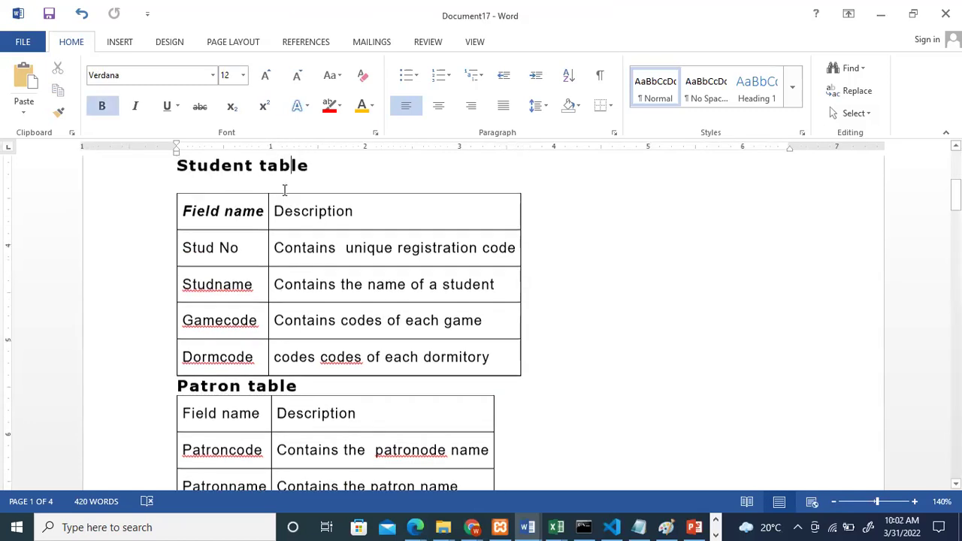
click(236, 322)
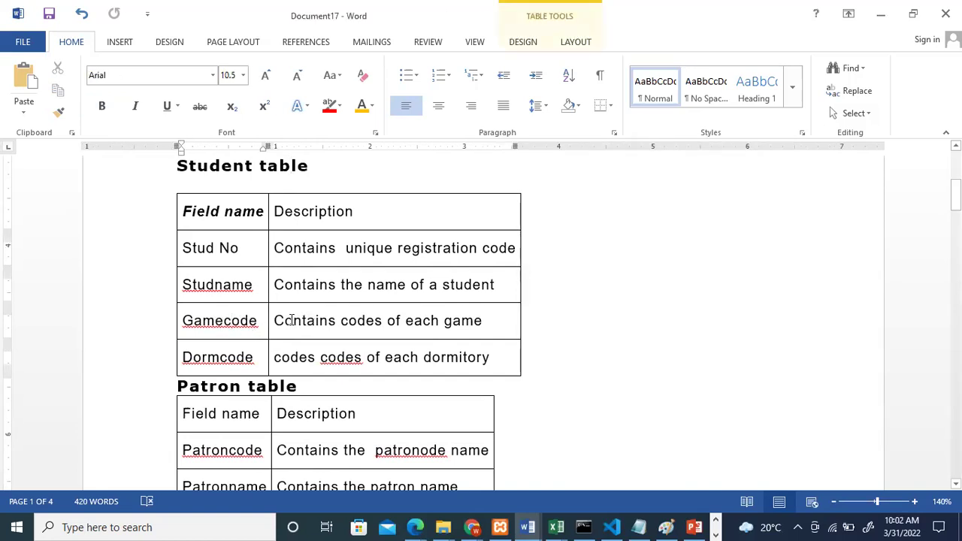
click(341, 320)
Examine the Patroncode and Patronname descriptions in the Patron table specification.
drag(956, 194, 955, 212)
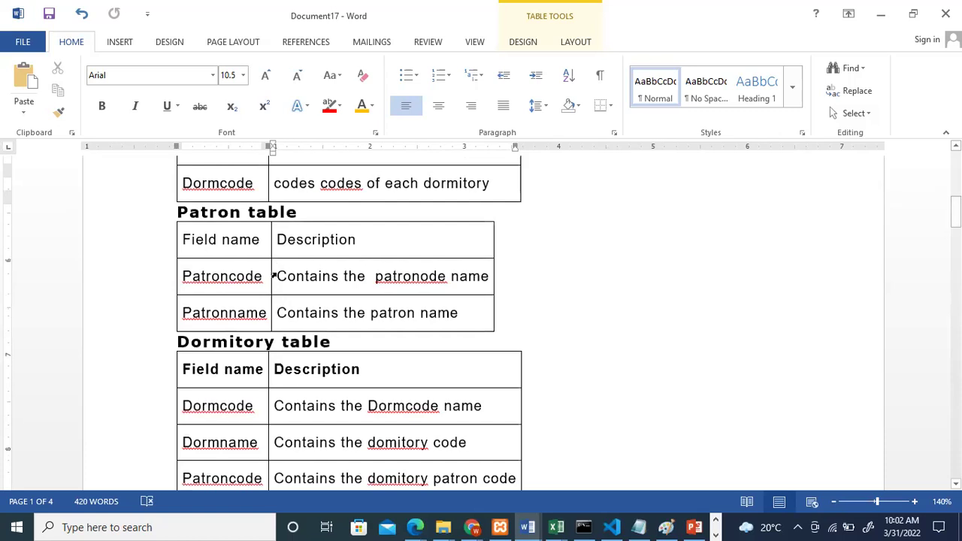
click(254, 218)
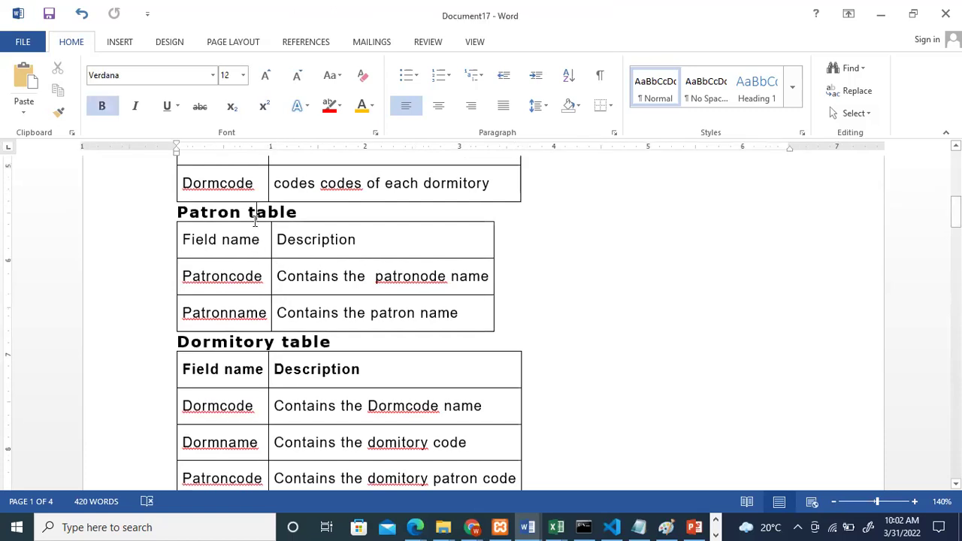
click(307, 280)
click(310, 313)
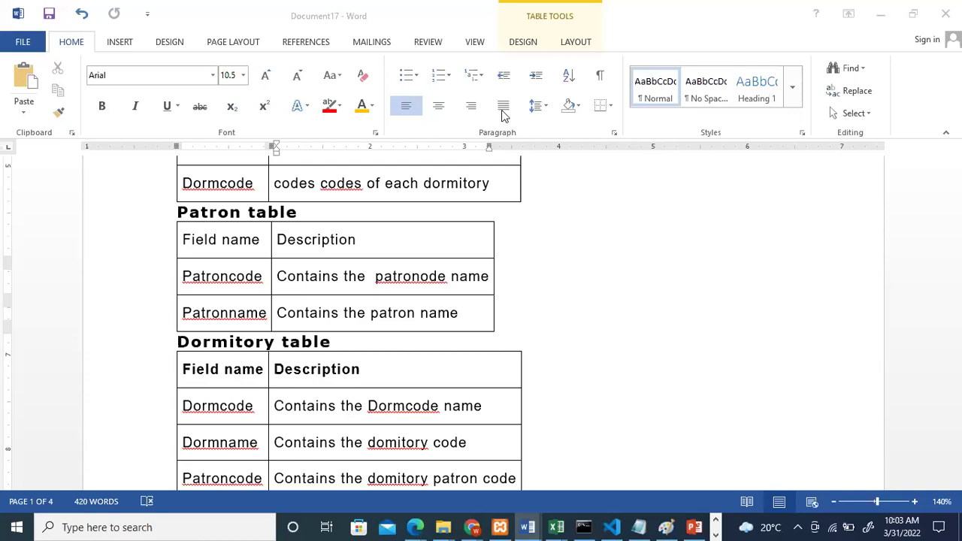
click(342, 262)
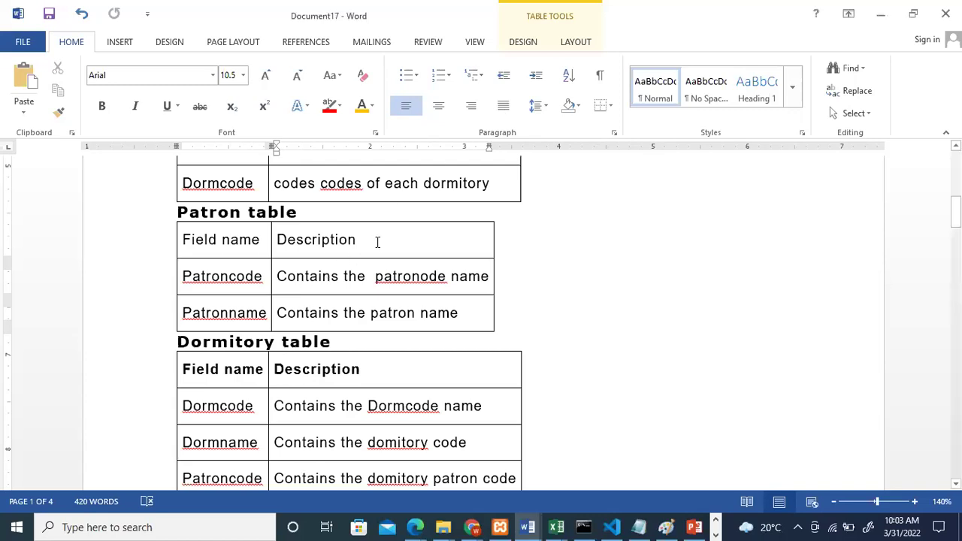
mouse_move(955, 212)
mouse_down()
mouse_move(956, 191)
mouse_move(955, 199)
mouse_up()
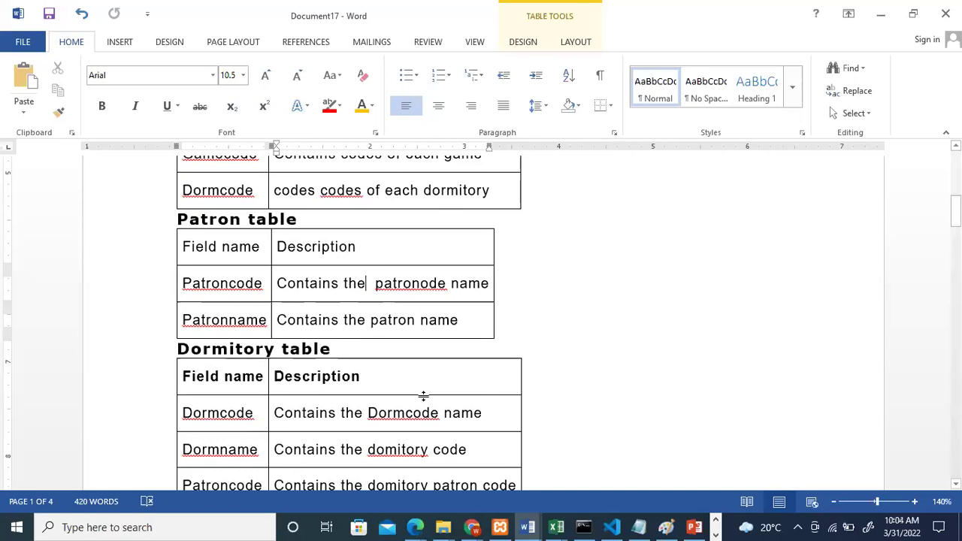
Copy the field name Patroncode from the Patron table and select the table's Patronname row.
double_click(215, 284)
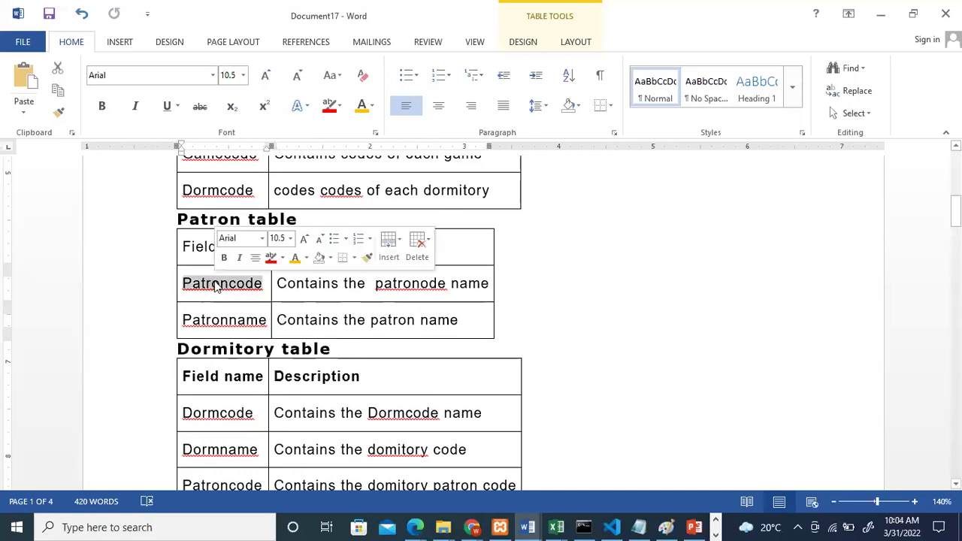
key(ctrl+c)
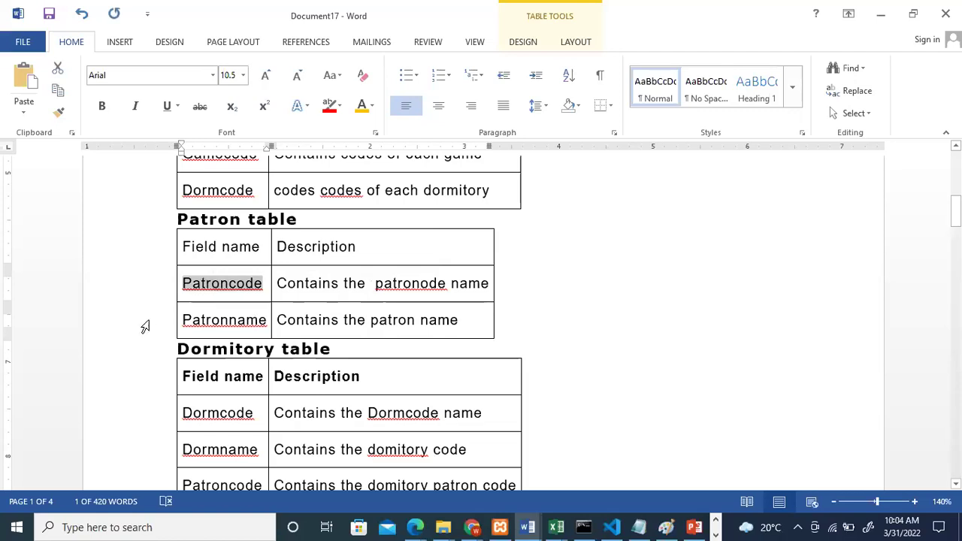
click(99, 329)
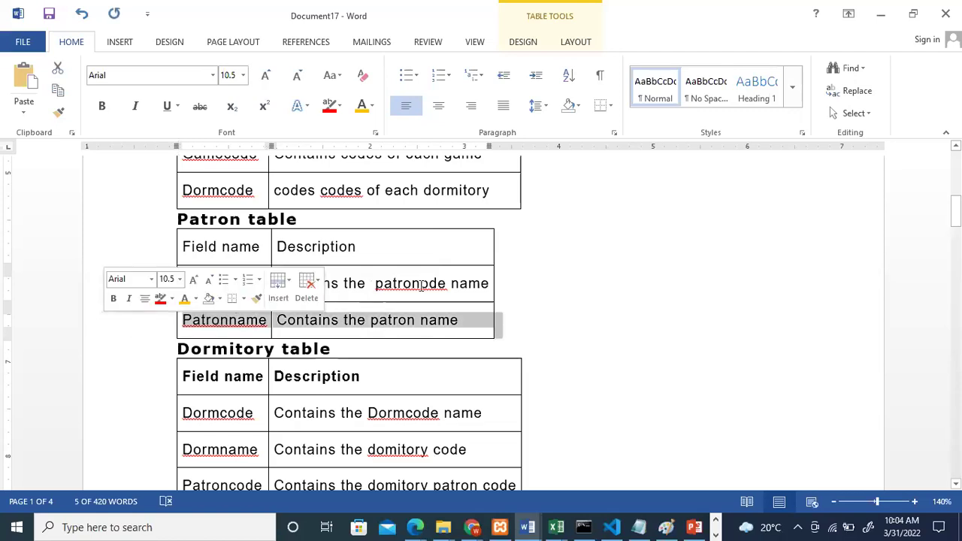
Switch to Access and add the fields Patroncode and Patronname to the new table's design, both with the Short Text data type.
click(881, 14)
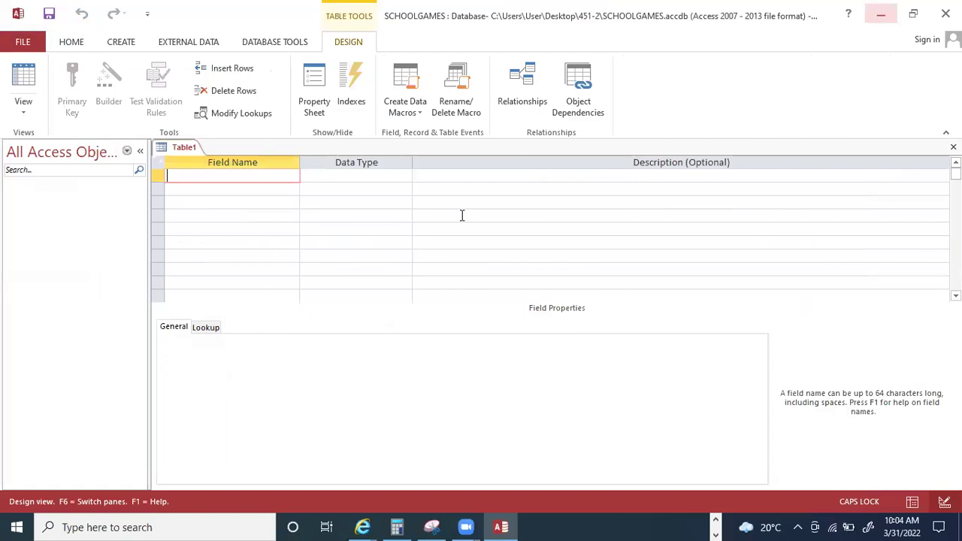
key(ctrl+v)
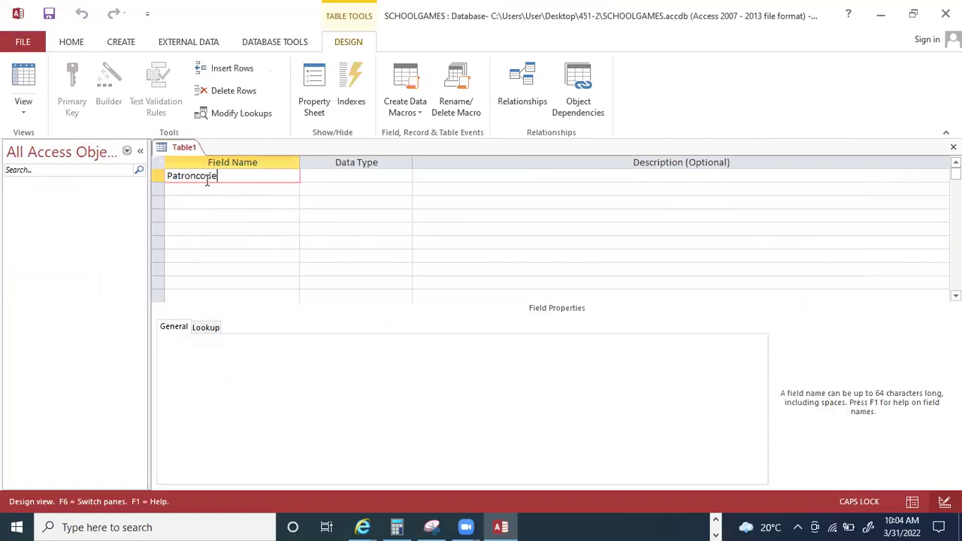
click(201, 191)
text(PATR)
key(BackSpace)
key(BackSpace)
key(BackSpace)
key(Caps_Lock)
text(atronname)
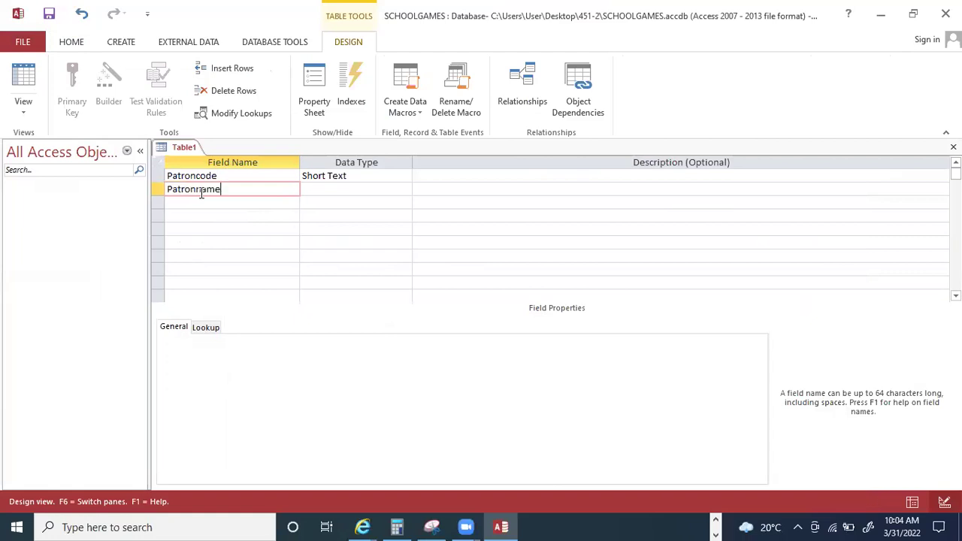
click(338, 189)
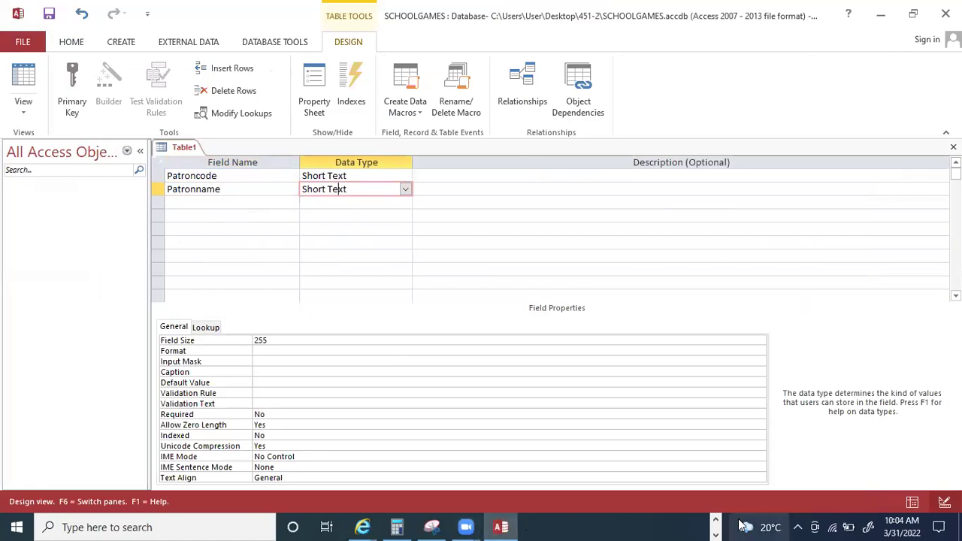
Switch to Document17 in Word and copy Patroncode's description, "Contains the patronode name", from the Patron table specification.
click(716, 524)
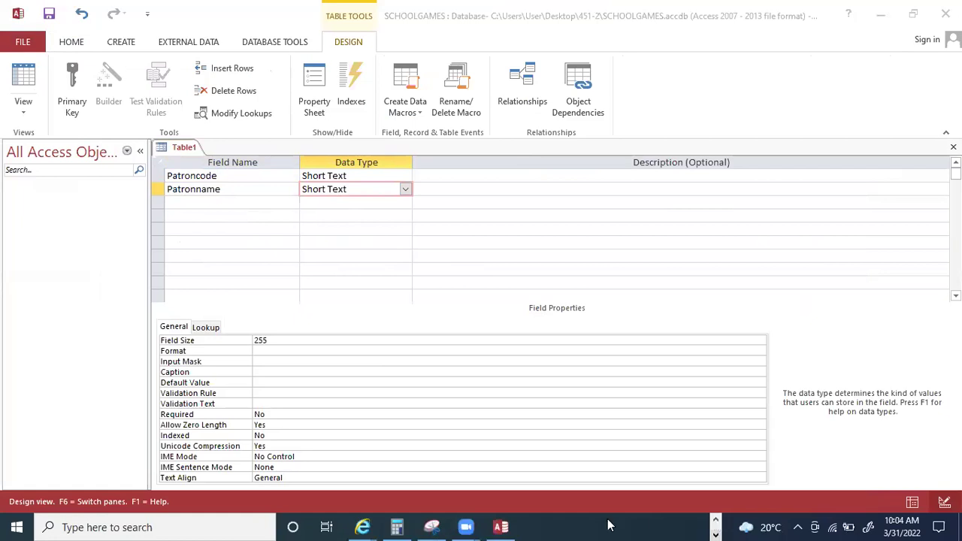
click(717, 522)
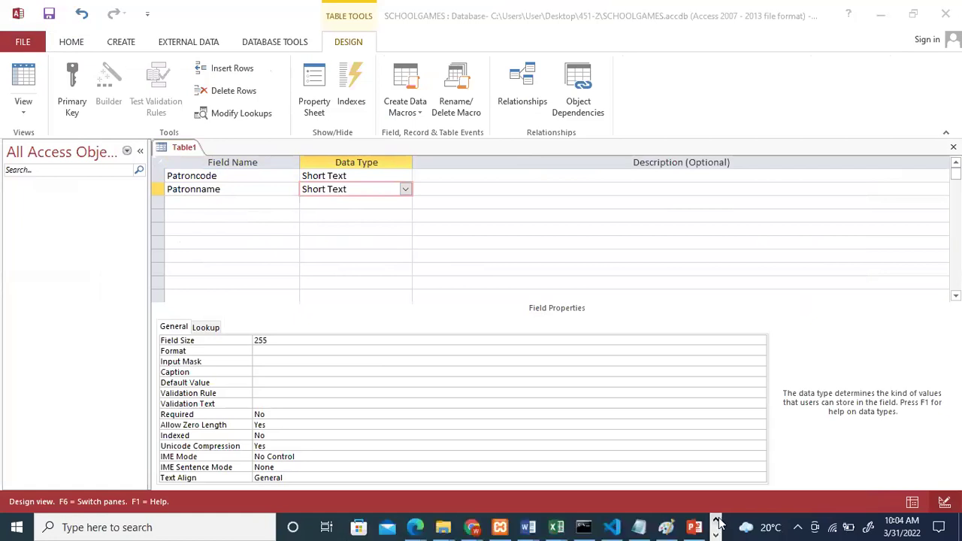
click(539, 524)
click(662, 462)
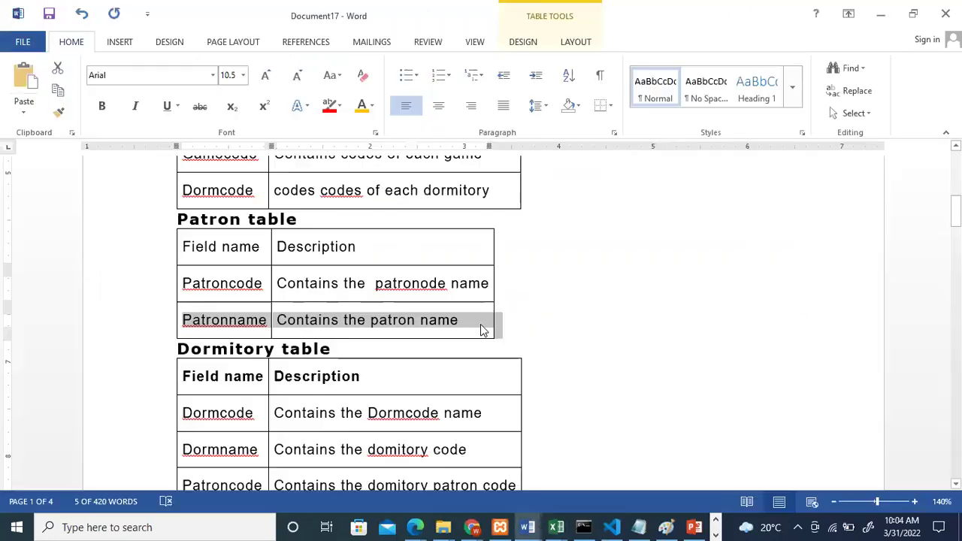
click(323, 284)
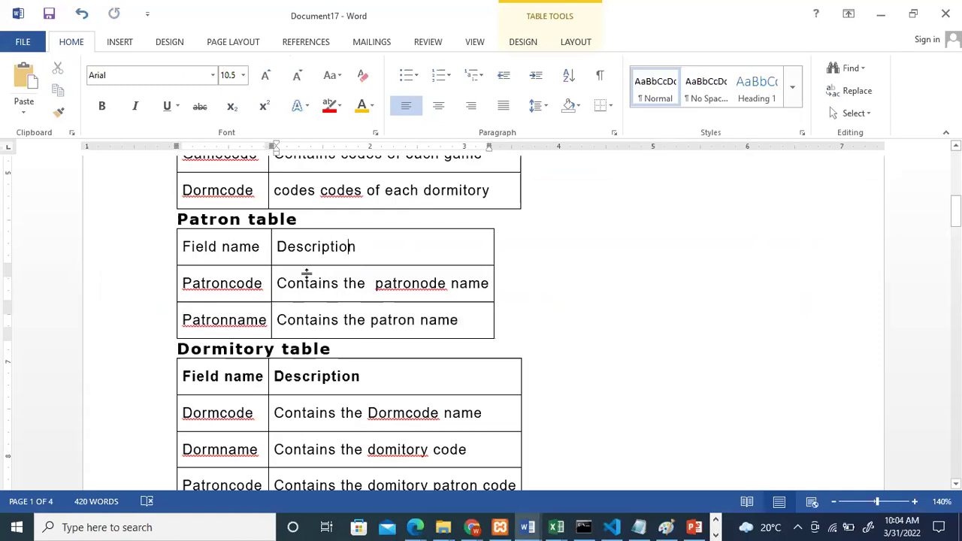
click(278, 283)
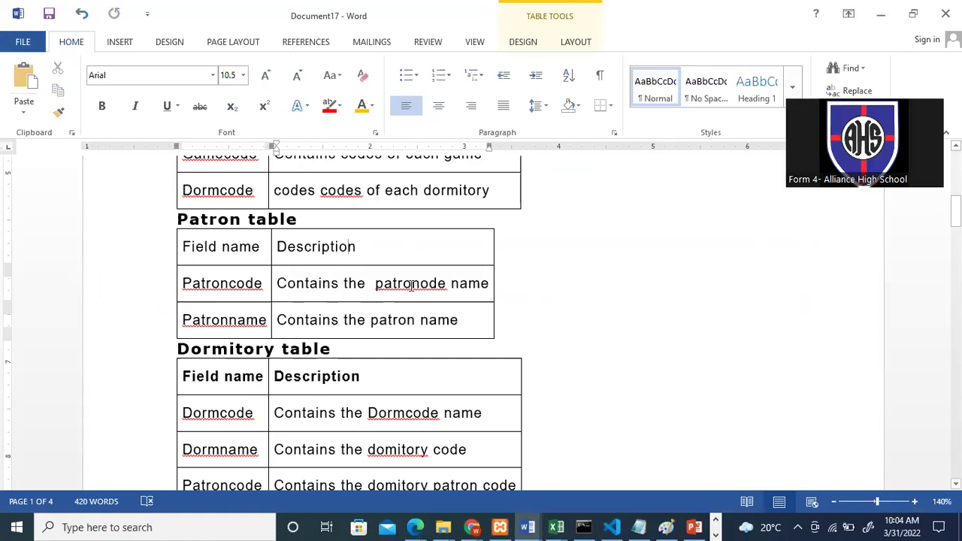
shift+click(489, 283)
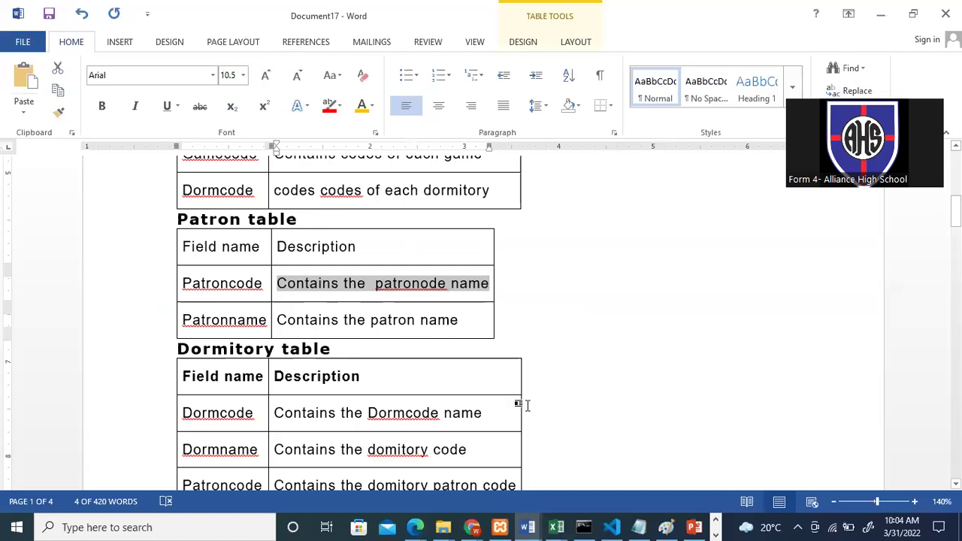
Switch back to Access and paste "Contains the patronode name" as the description of the Patronname field.
click(717, 528)
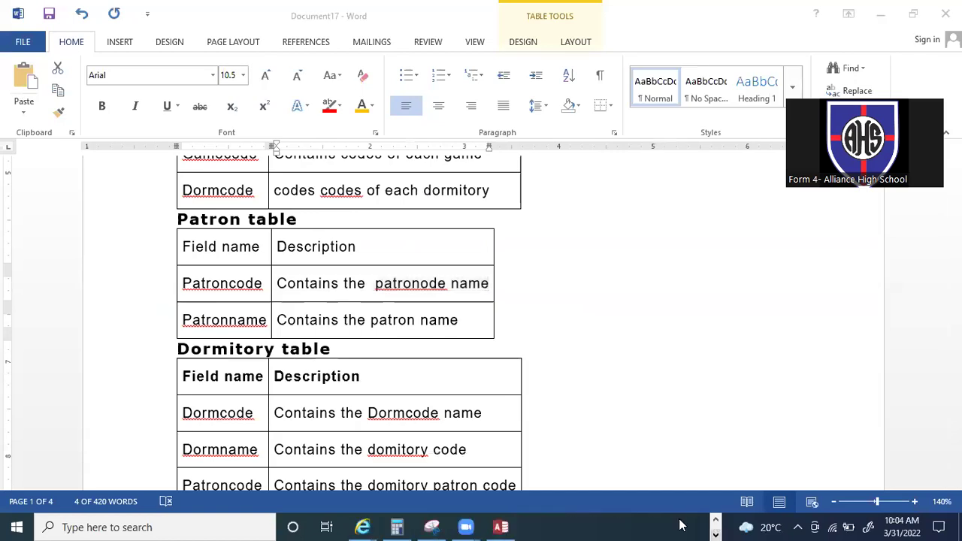
click(500, 527)
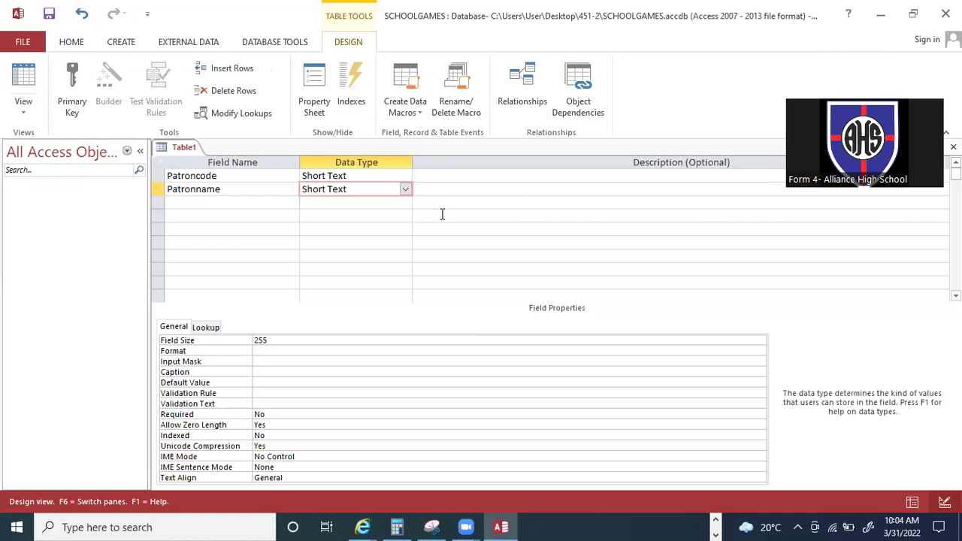
click(454, 187)
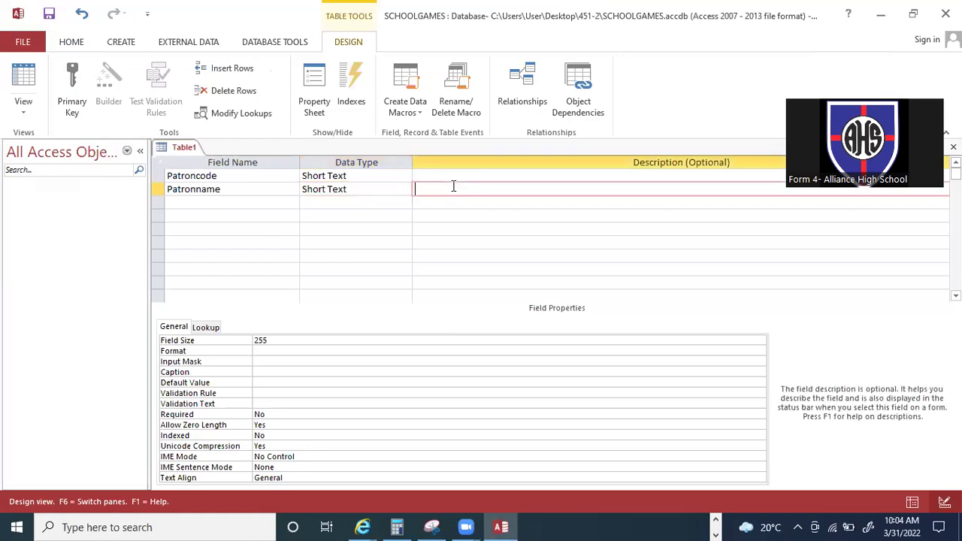
text(Contains the  patronode name)
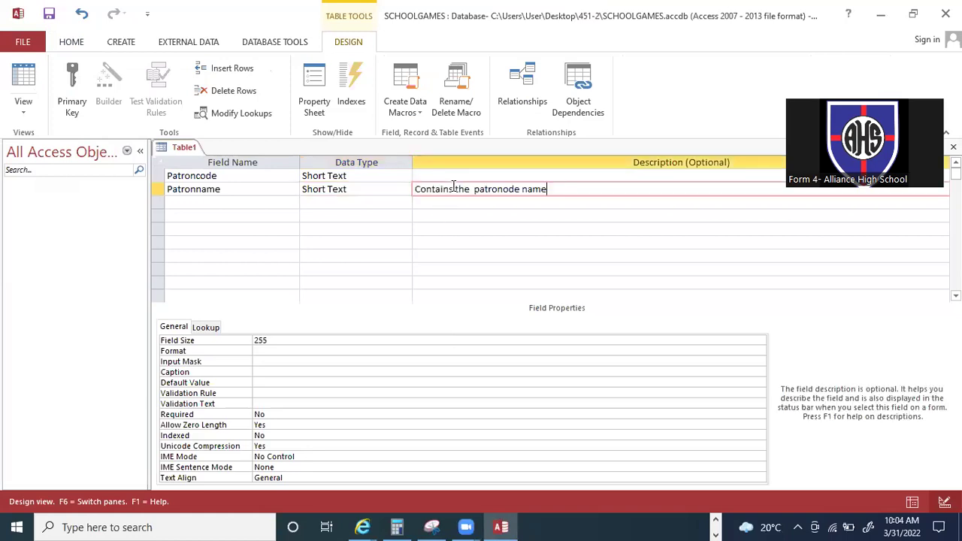
Return to Document17 in Word and copy Patronname's description, "Contains the patron name", from the Patron table specification.
click(443, 176)
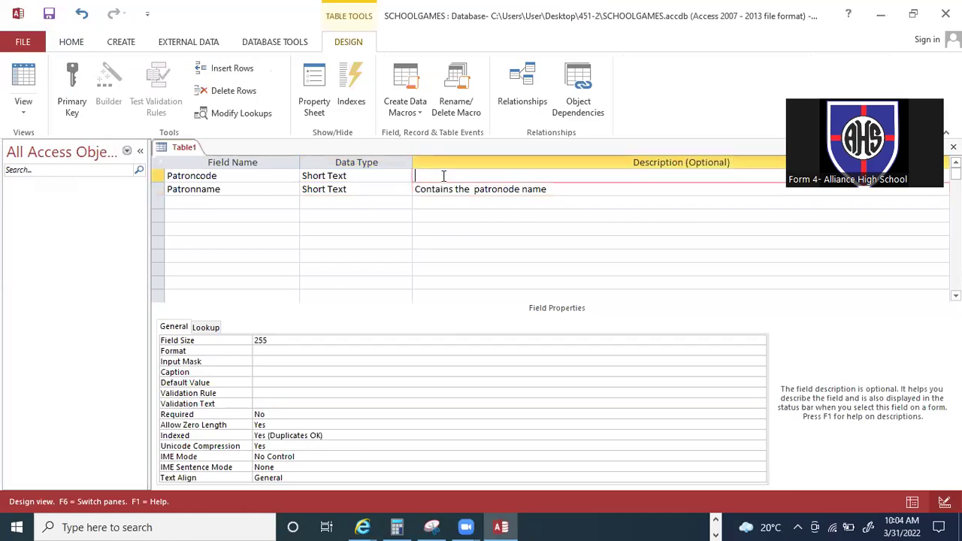
click(717, 521)
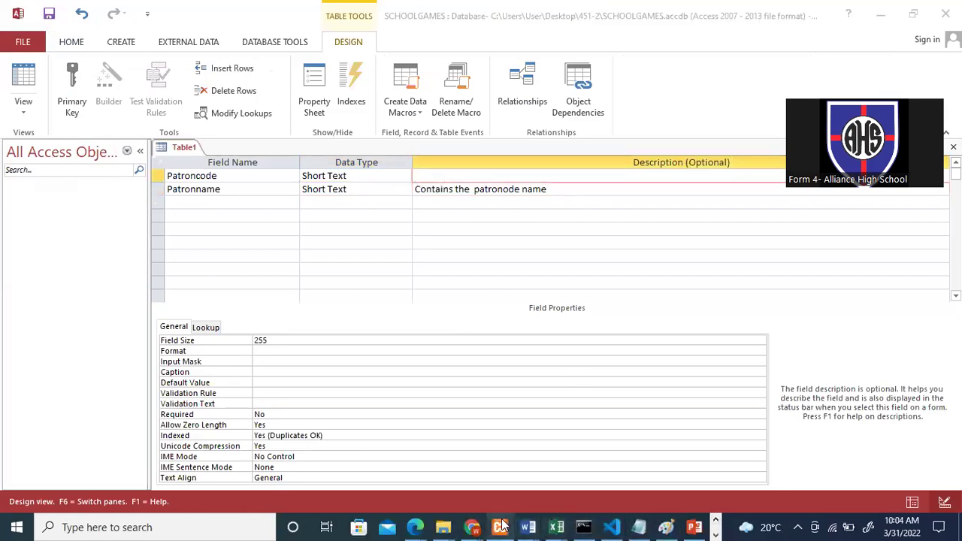
mouse_move(530, 527)
click(659, 482)
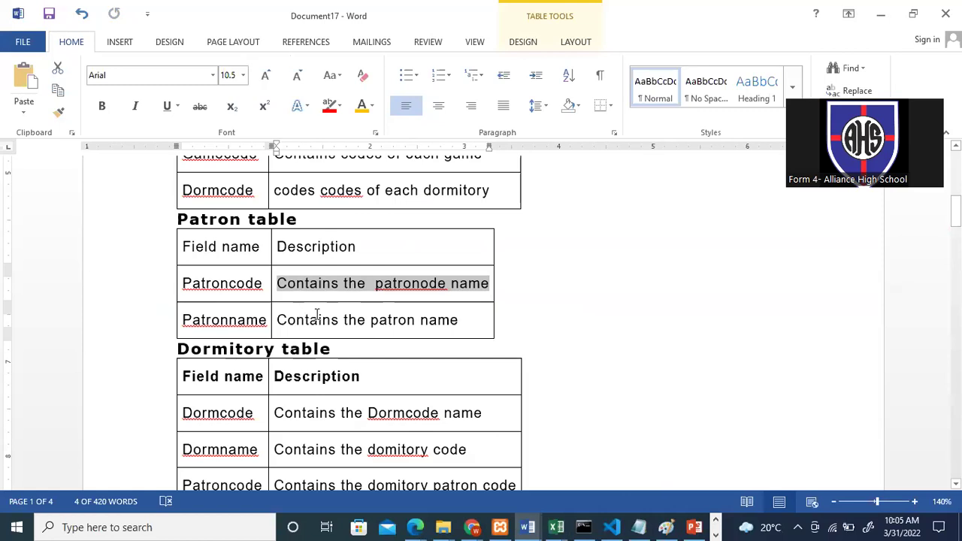
click(273, 321)
key(ctrl+c)
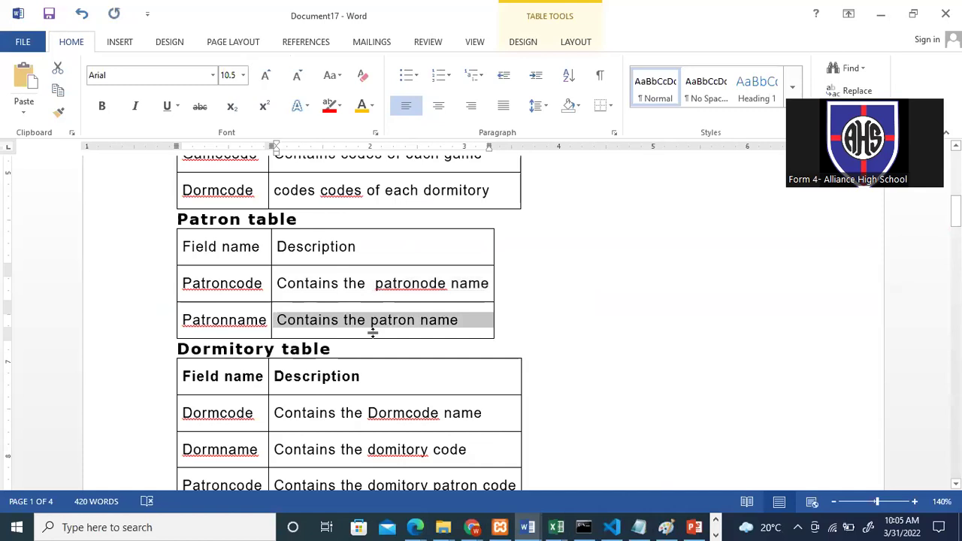
Switch to Access and paste "Contains the patron name" into the description of the empty third field row.
click(718, 524)
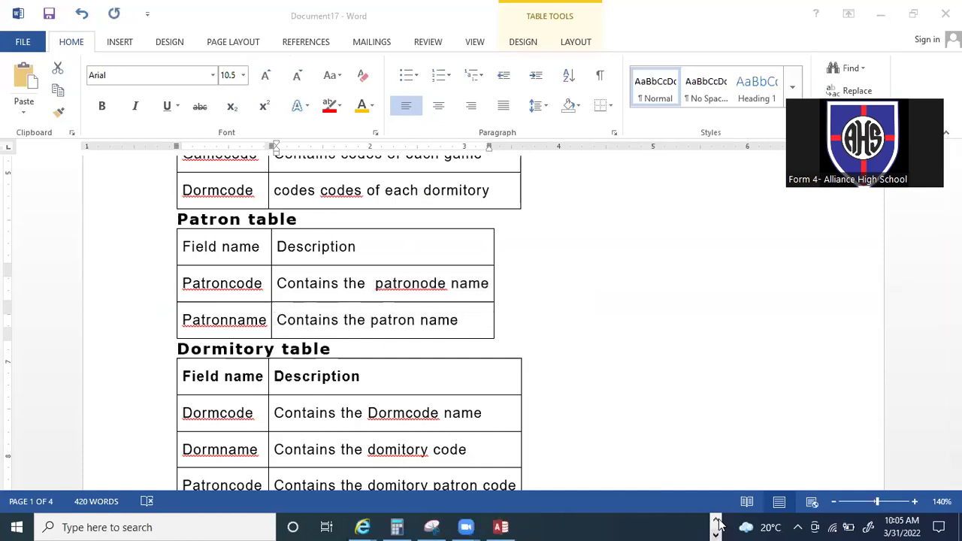
click(505, 527)
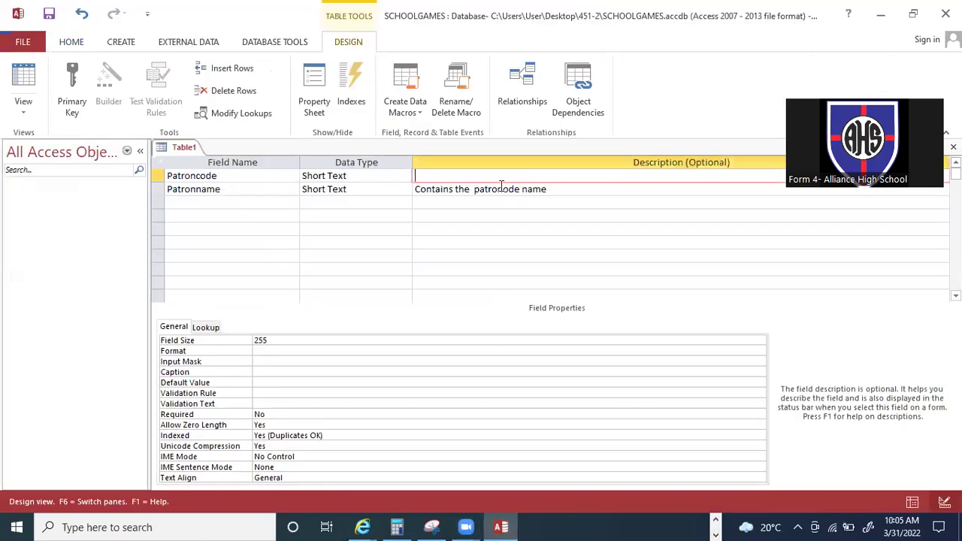
click(564, 203)
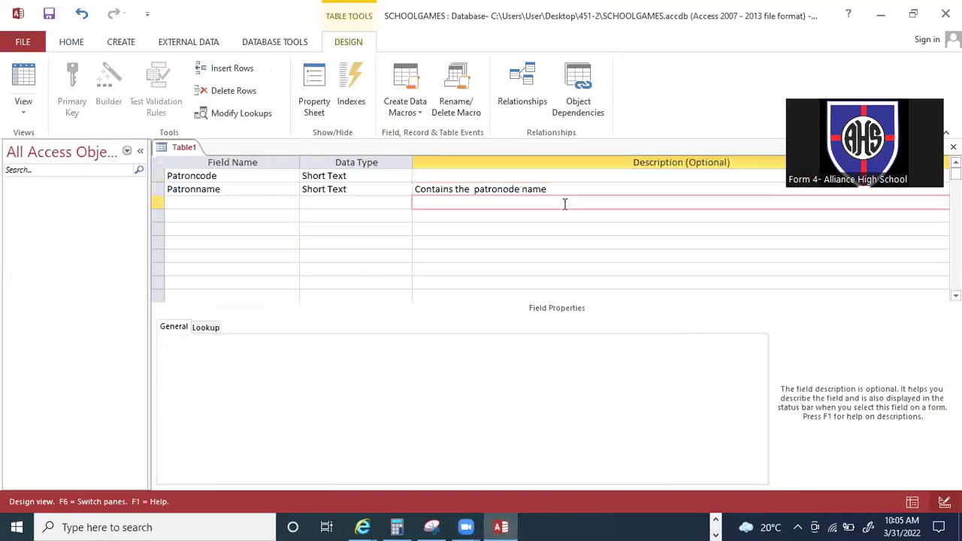
key(ctrl+v)
Move the description "Contains the patronode name" from the Patronname field to the Patroncode field.
click(562, 188)
drag(536, 188, 406, 199)
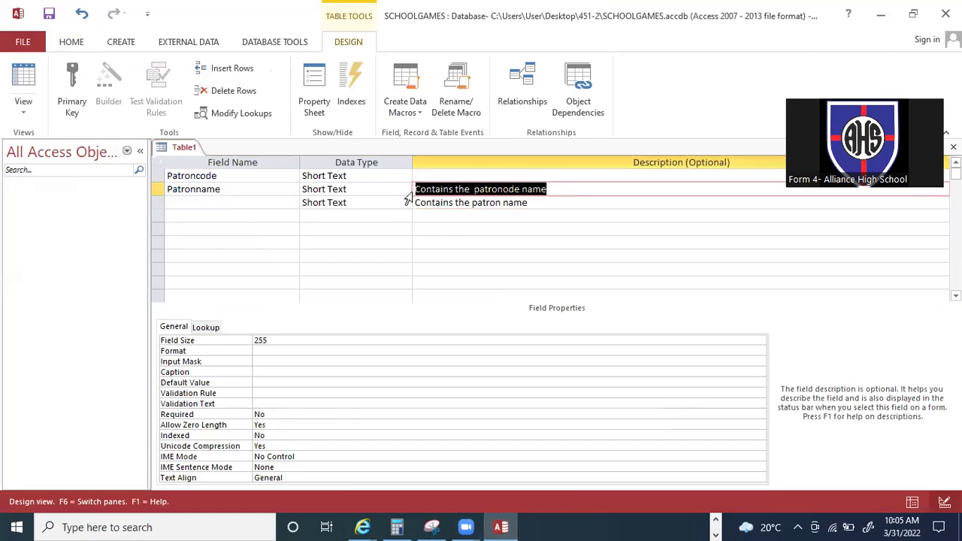
key(ctrl+x)
click(438, 173)
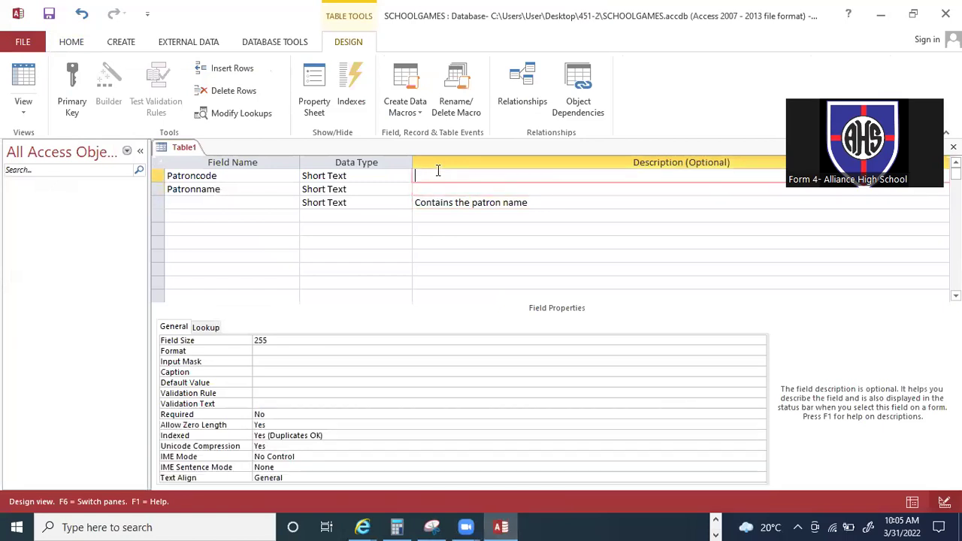
key(ctrl+v)
Move the description "Contains the patron name" from the unnamed third row to the Patronname field.
double_click(433, 201)
click(433, 201)
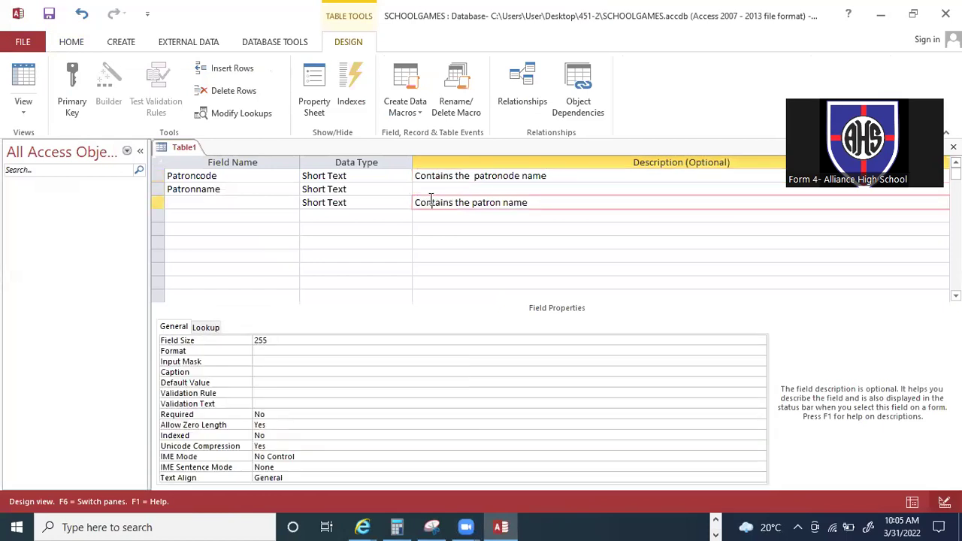
drag(541, 202, 363, 195)
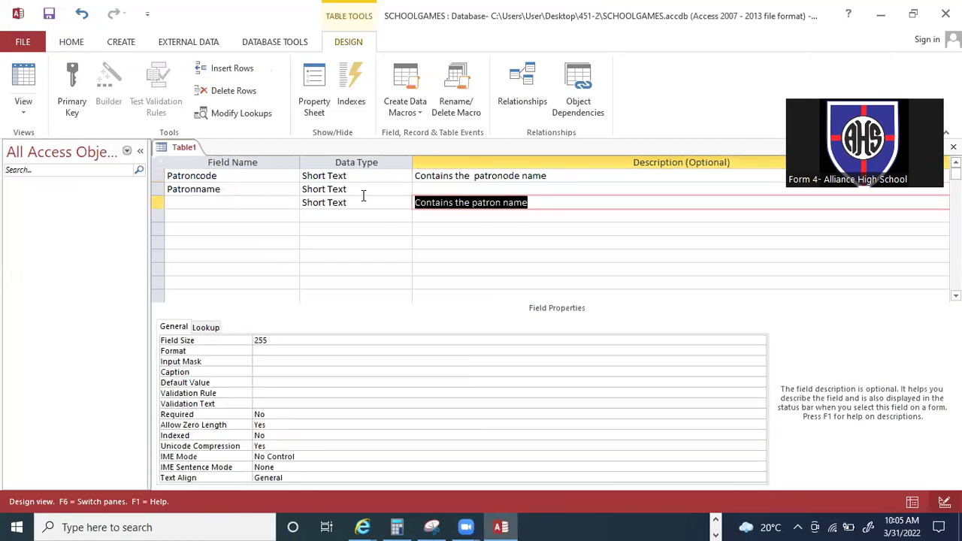
key(ctrl+x)
click(429, 188)
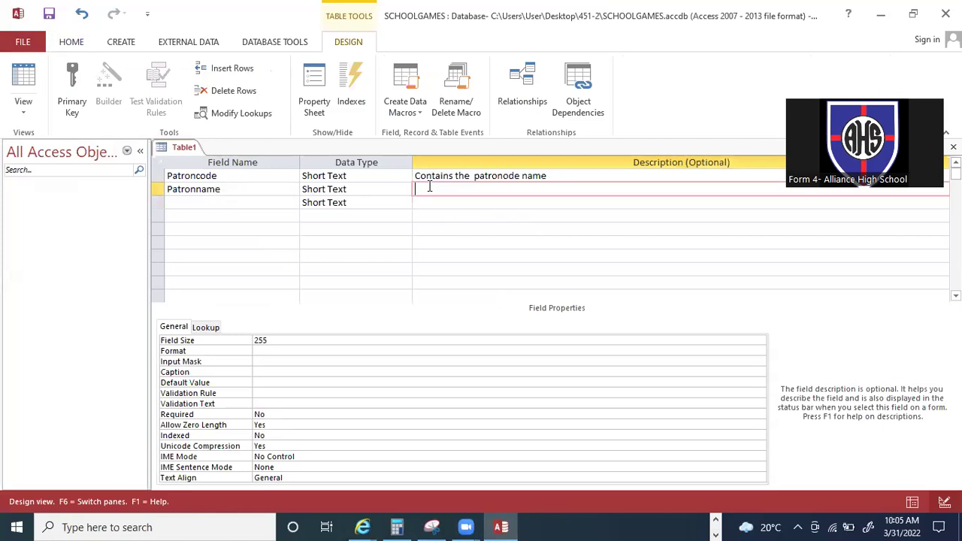
key(ctrl+v)
Delete the unnamed third field row from the table design.
click(273, 203)
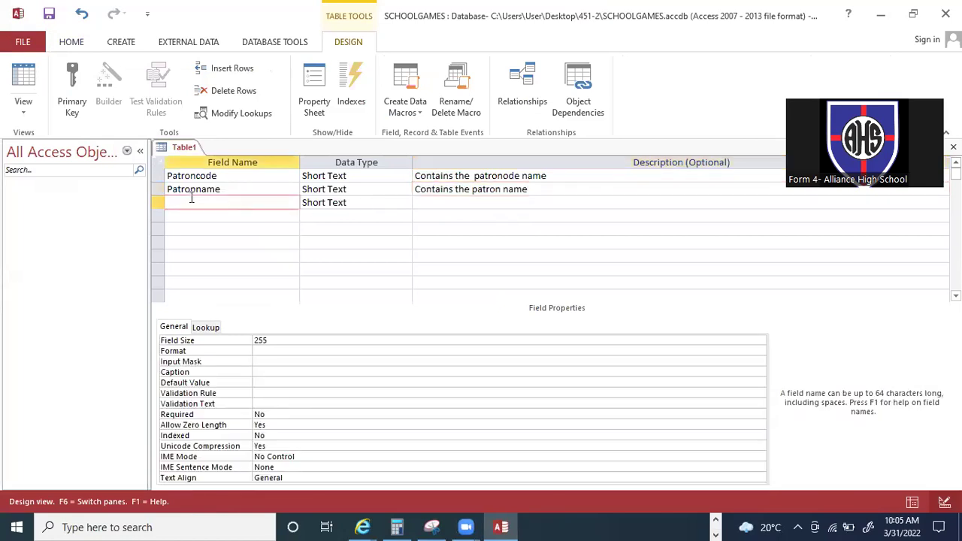
click(159, 202)
key(Delete)
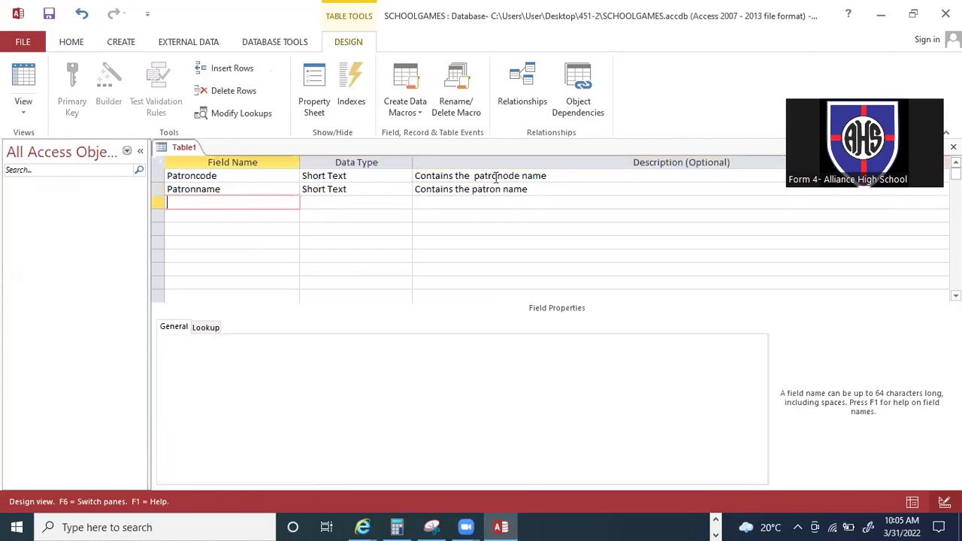
Check the Patroncode field's name and description against the Patron table specification in Word's Document17, and return to Access.
drag(496, 176, 547, 176)
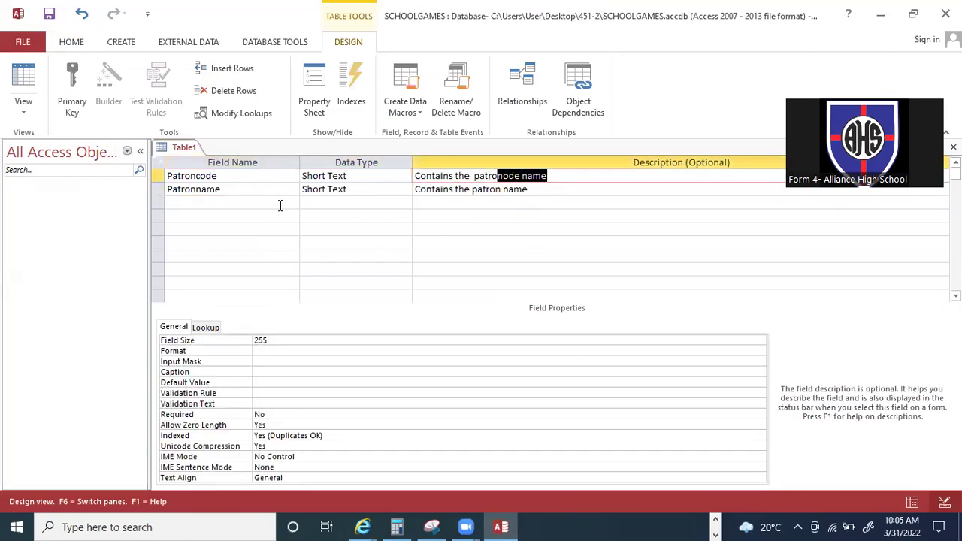
click(196, 176)
text(c)
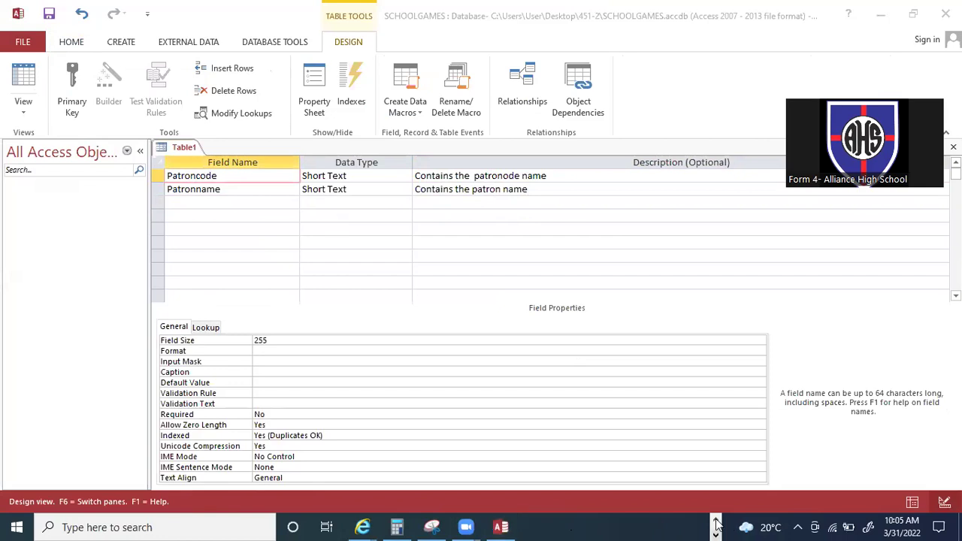
click(717, 522)
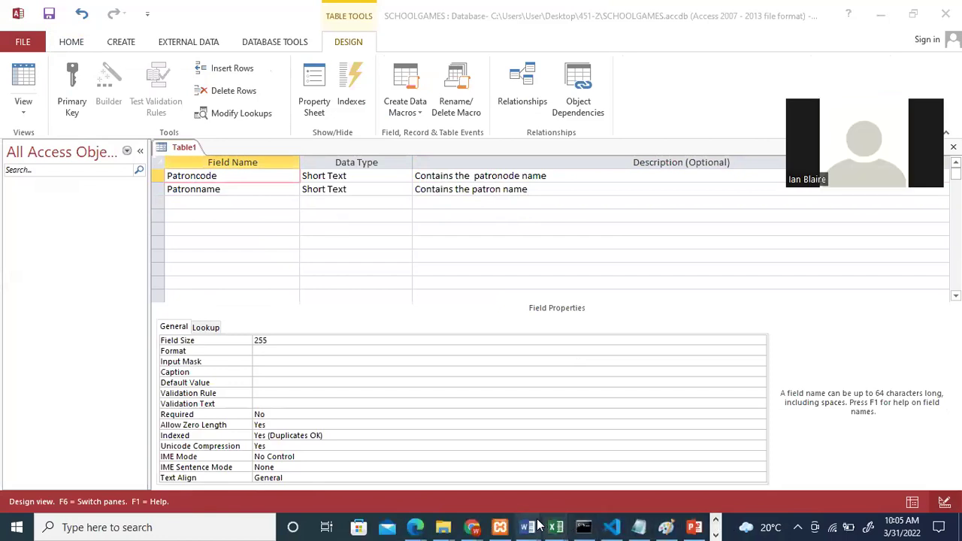
mouse_move(529, 526)
click(666, 479)
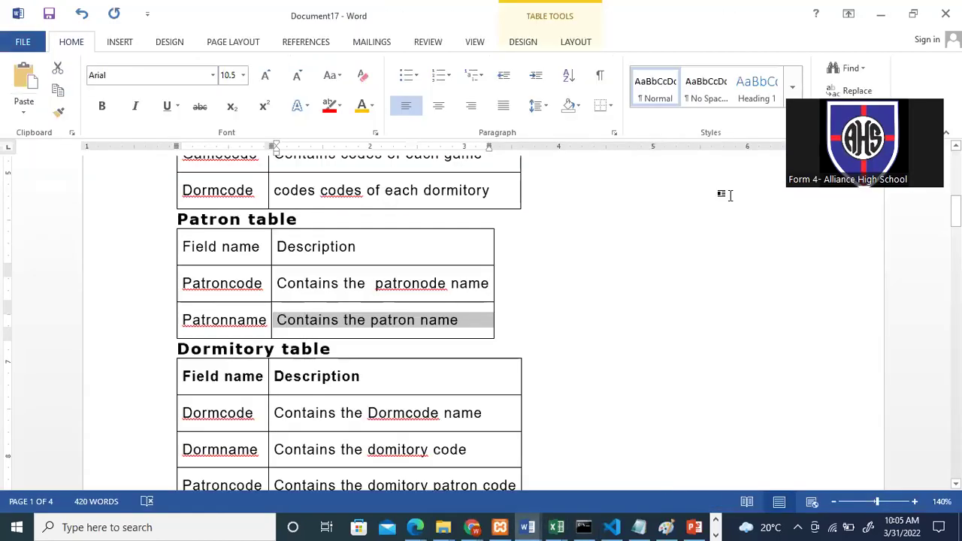
click(883, 15)
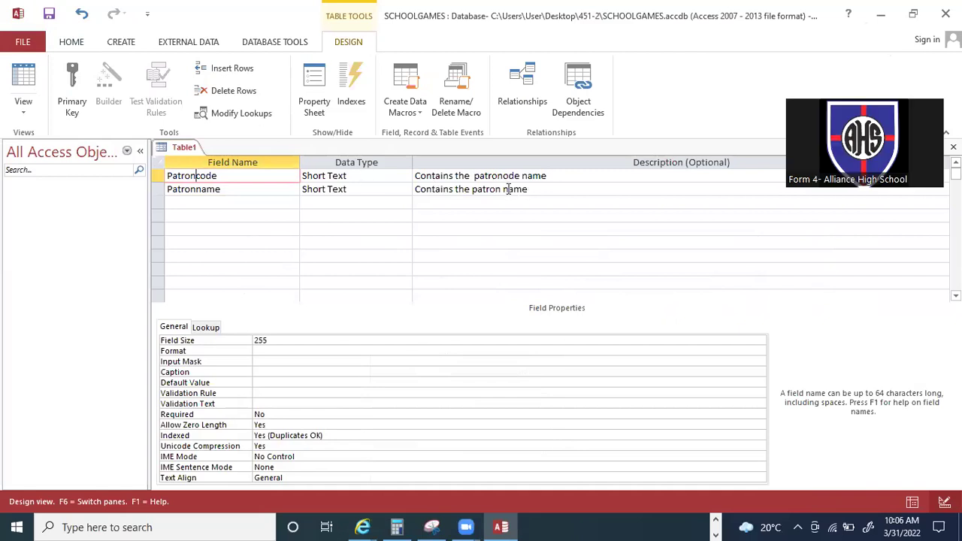
key(ctrl+z)
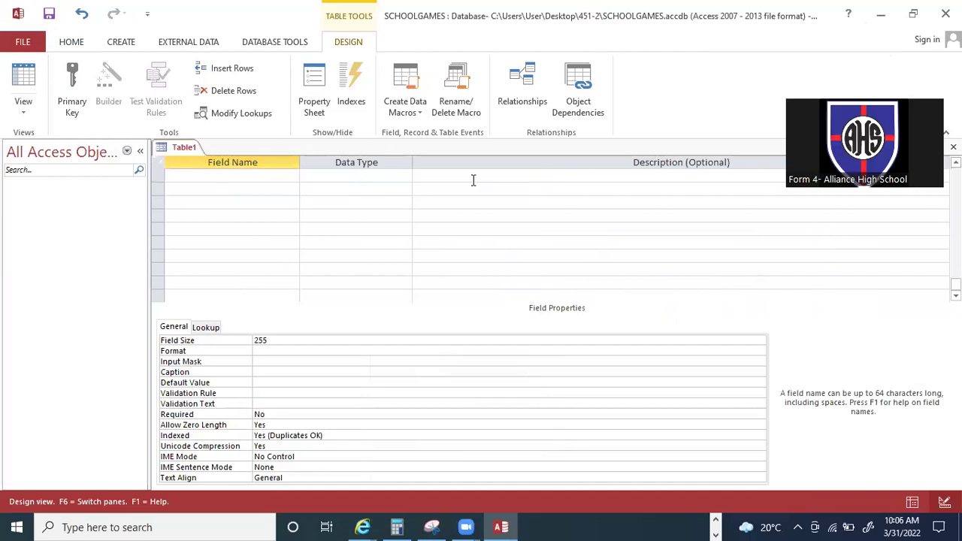
click(799, 214)
key(Down)
key(ctrl+y)
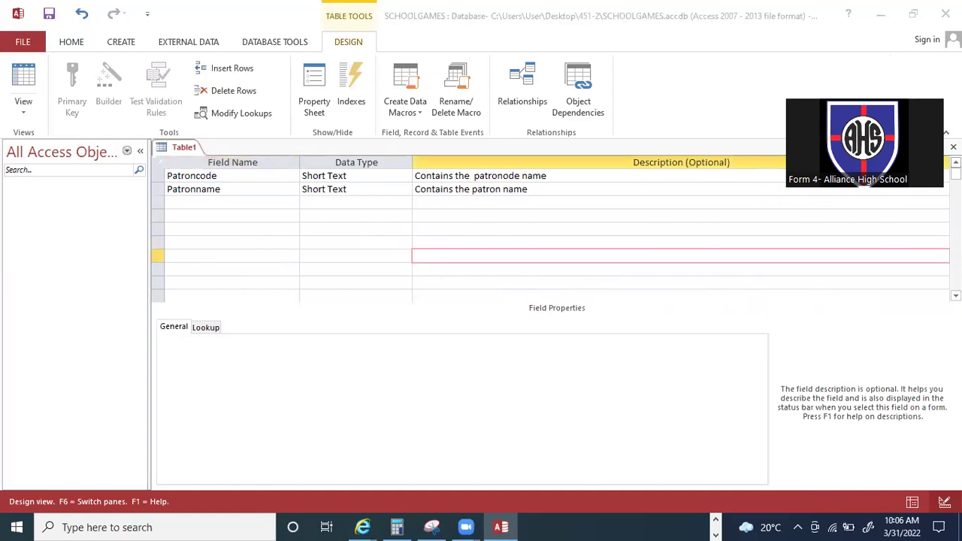
Correct the Patroncode field's description to "Contains the patroncode".
click(517, 176)
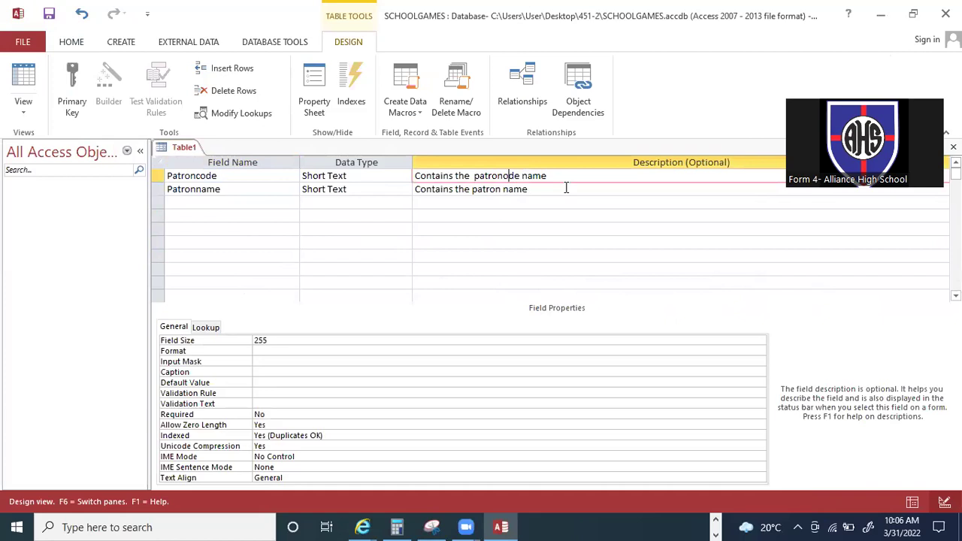
key(Right)
key(Right)
key(Right)
key(BackSpace)
key(BackSpace)
key(BackSpace)
key(BackSpace)
text(c)
click(566, 188)
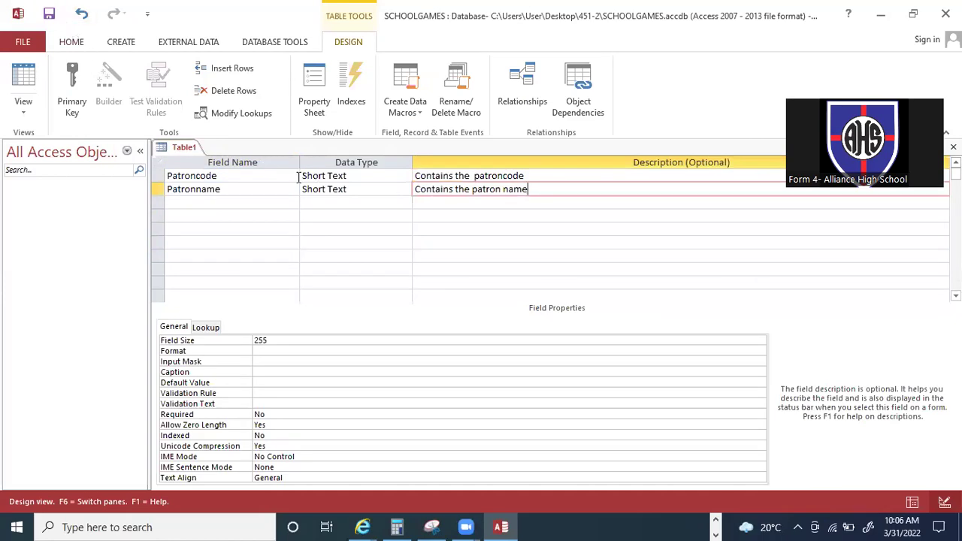
click(259, 176)
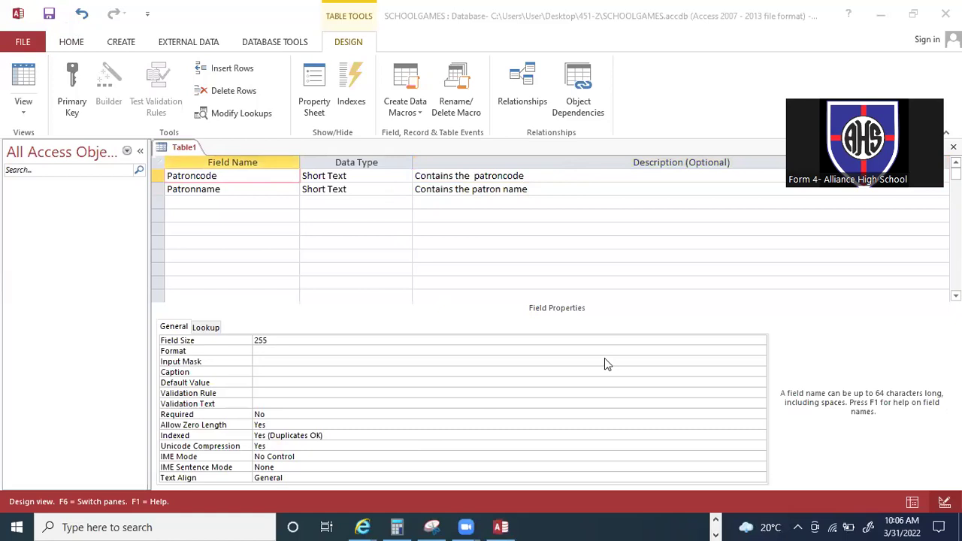
Switch to Document17 in Word and check the Patroncode and Patronname descriptions in the Patron table specification.
click(716, 521)
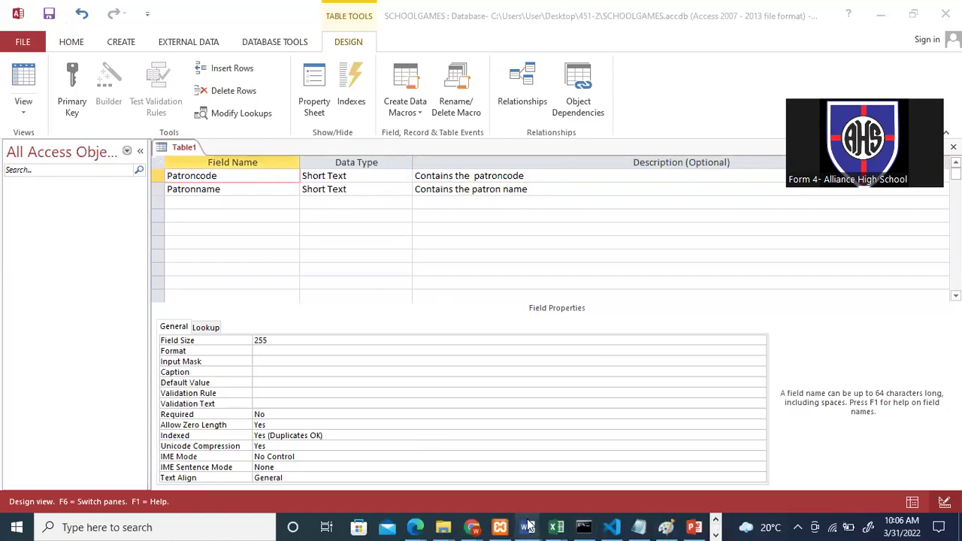
mouse_move(528, 527)
click(658, 473)
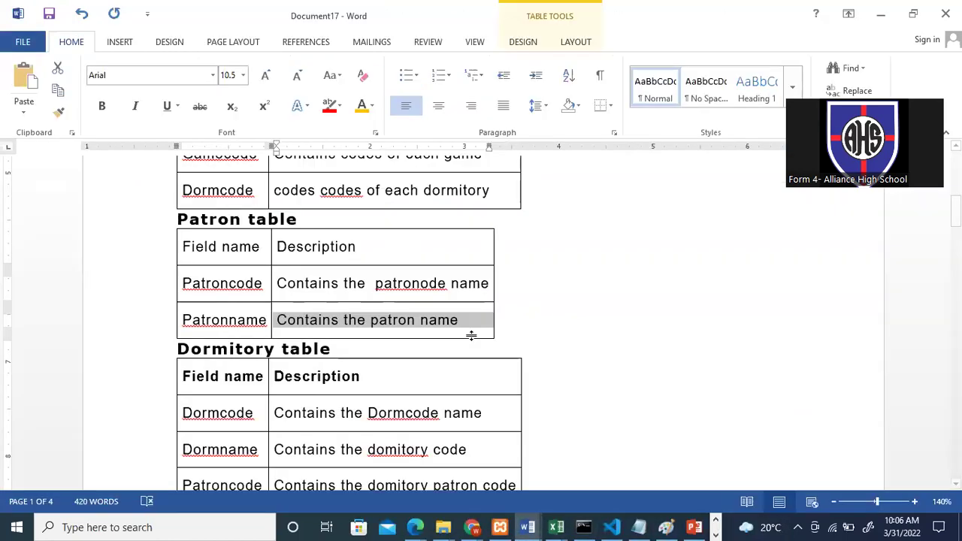
click(309, 249)
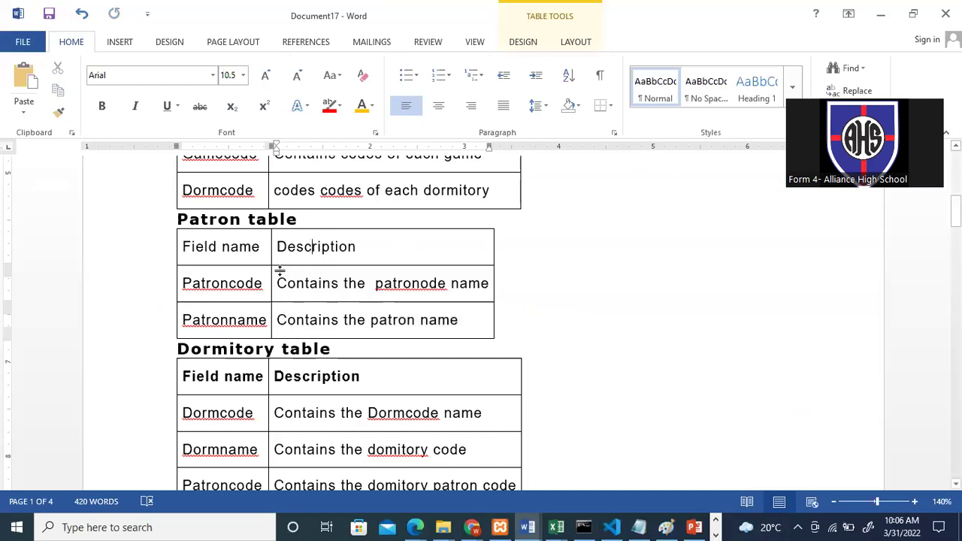
click(253, 283)
drag(286, 291, 434, 286)
click(432, 286)
click(419, 320)
click(342, 283)
drag(409, 284, 278, 284)
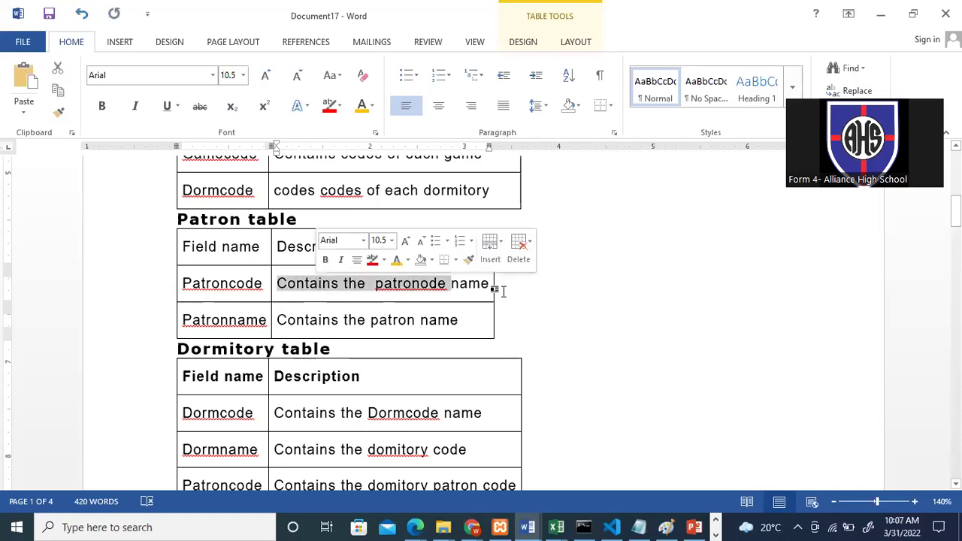
Examine the sample records for the Patron and Student tables in the exam question, and return to the Access table design.
drag(955, 213, 956, 299)
click(178, 310)
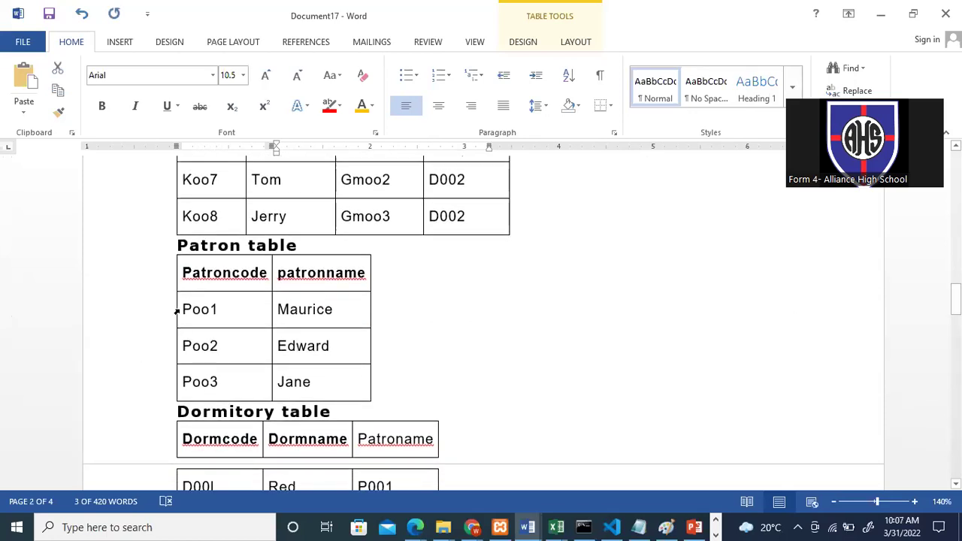
click(197, 346)
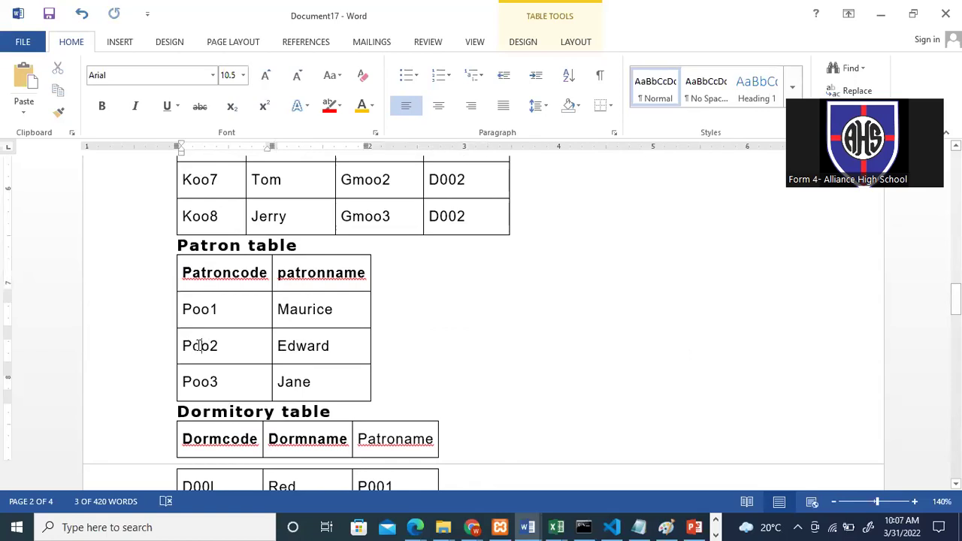
click(224, 380)
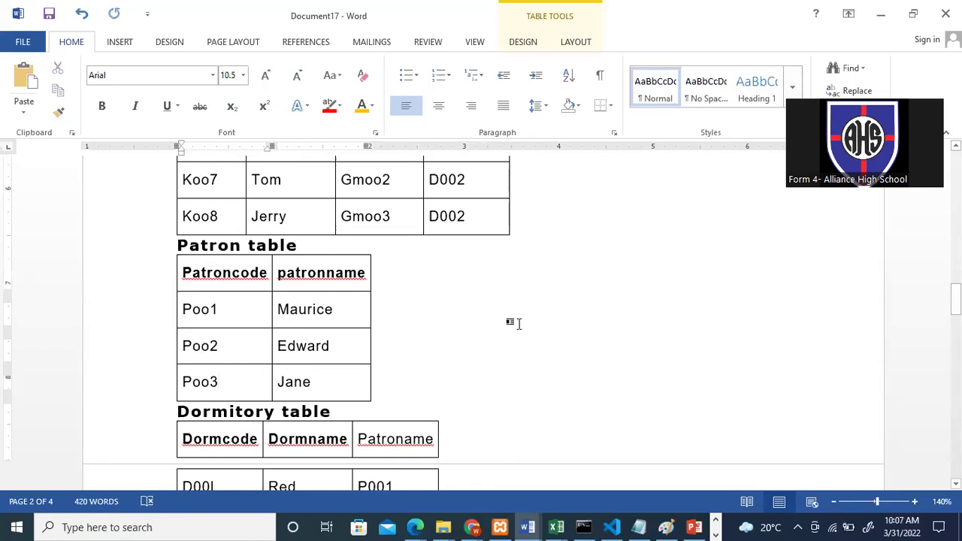
drag(955, 300, 955, 260)
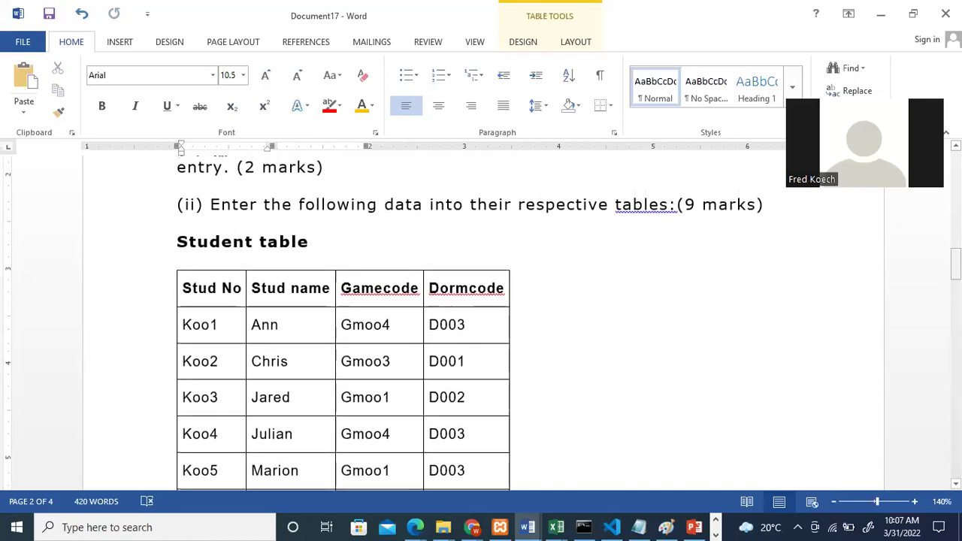
click(522, 513)
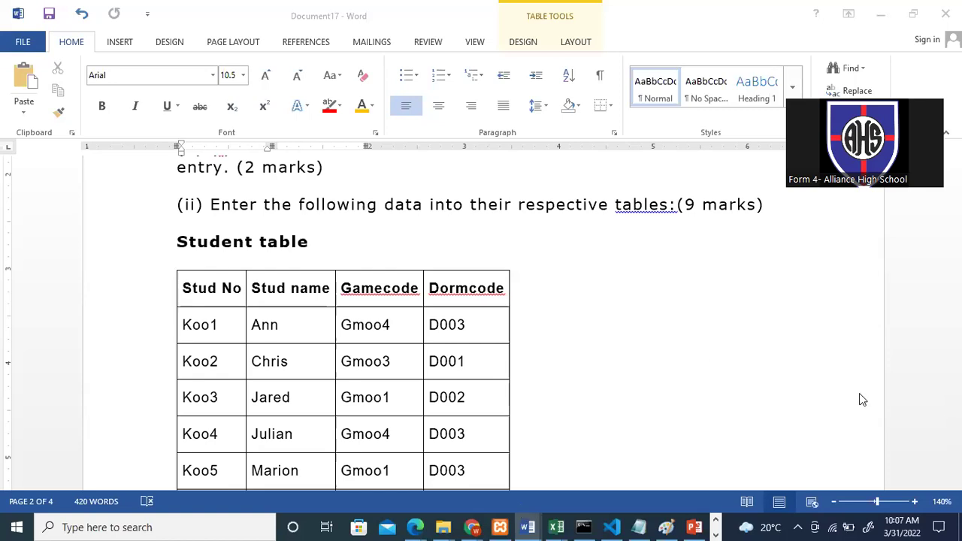
click(716, 535)
click(502, 527)
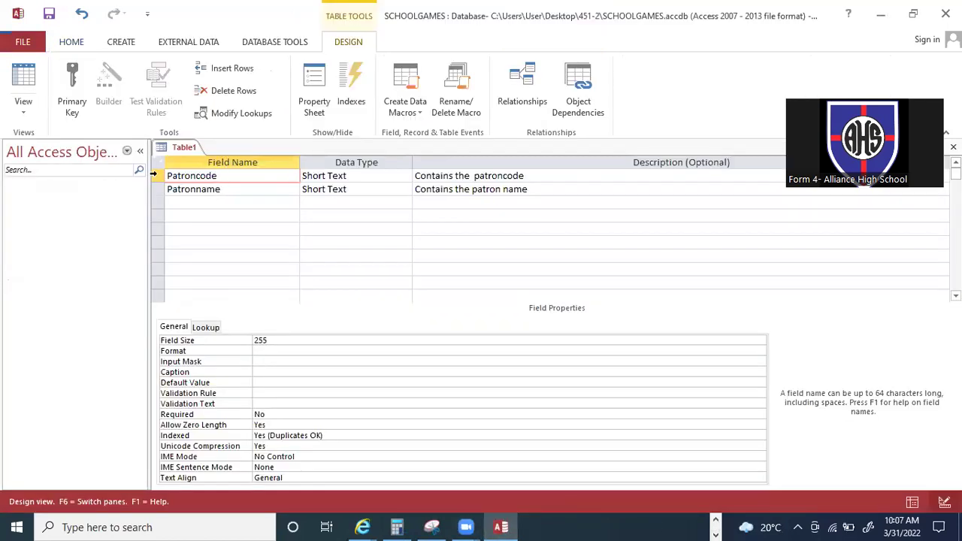
Review the field names, data types and descriptions of Patroncode and Patronname in the table design.
click(336, 176)
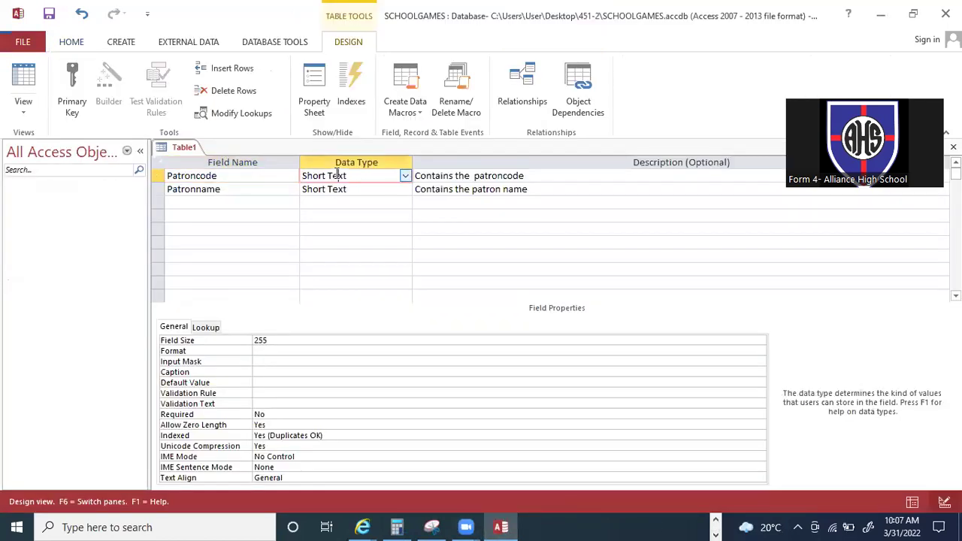
click(350, 190)
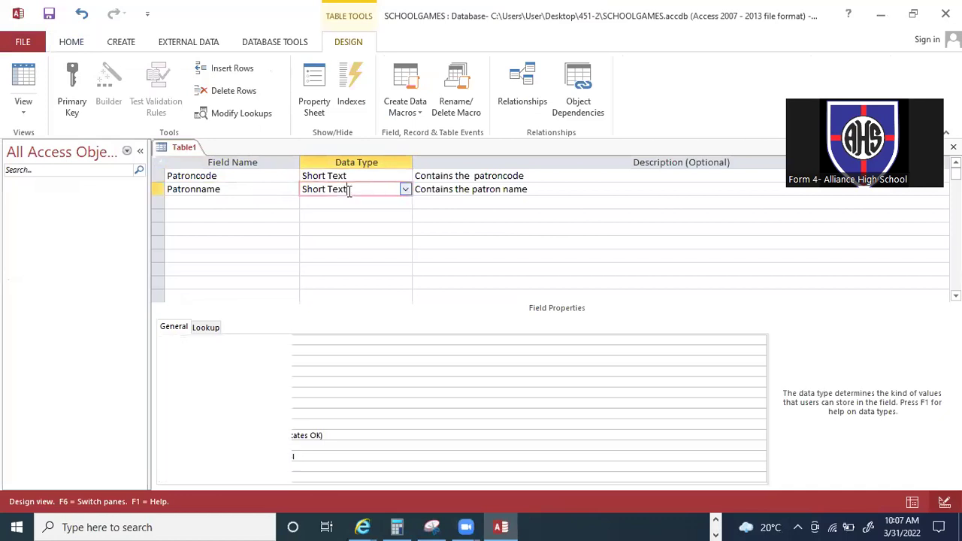
click(323, 177)
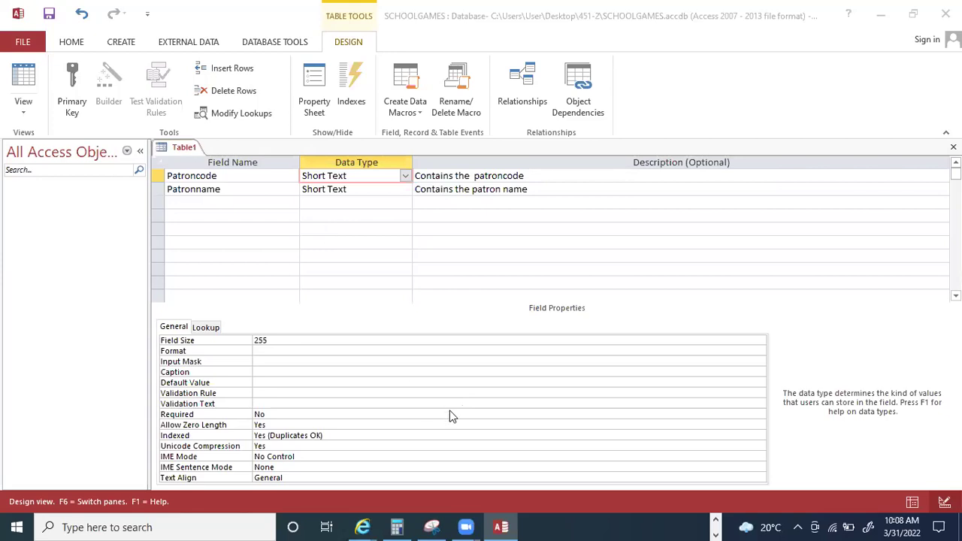
click(490, 190)
click(490, 189)
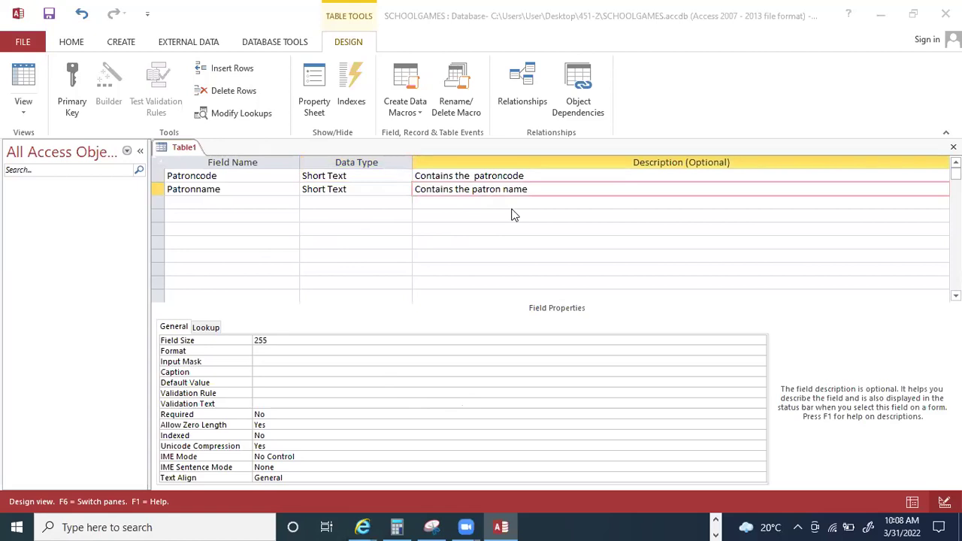
click(503, 233)
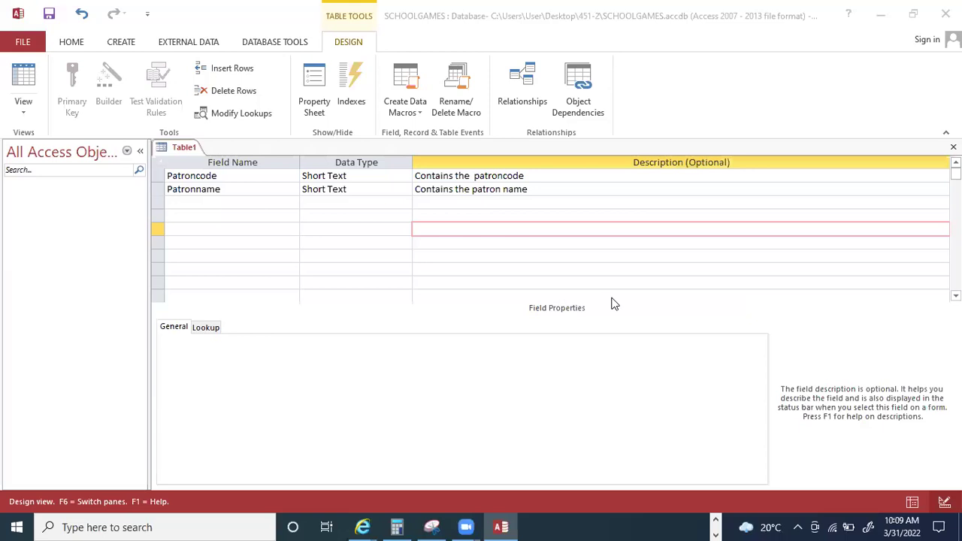
click(289, 175)
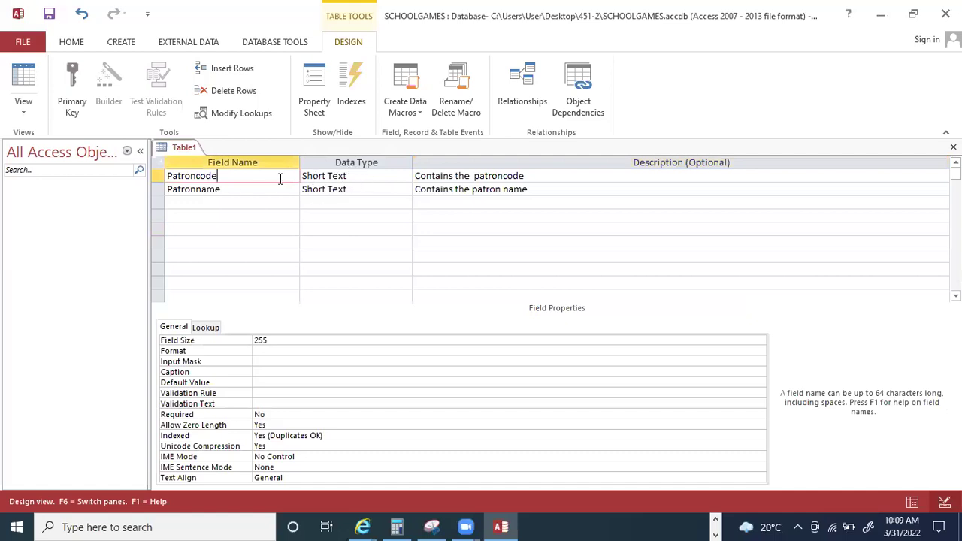
click(232, 189)
click(233, 175)
click(246, 256)
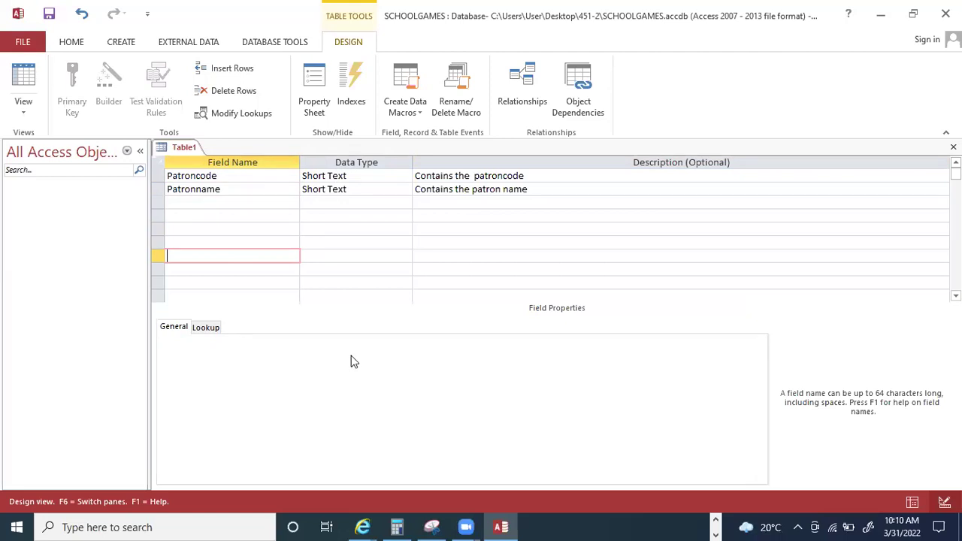
click(257, 175)
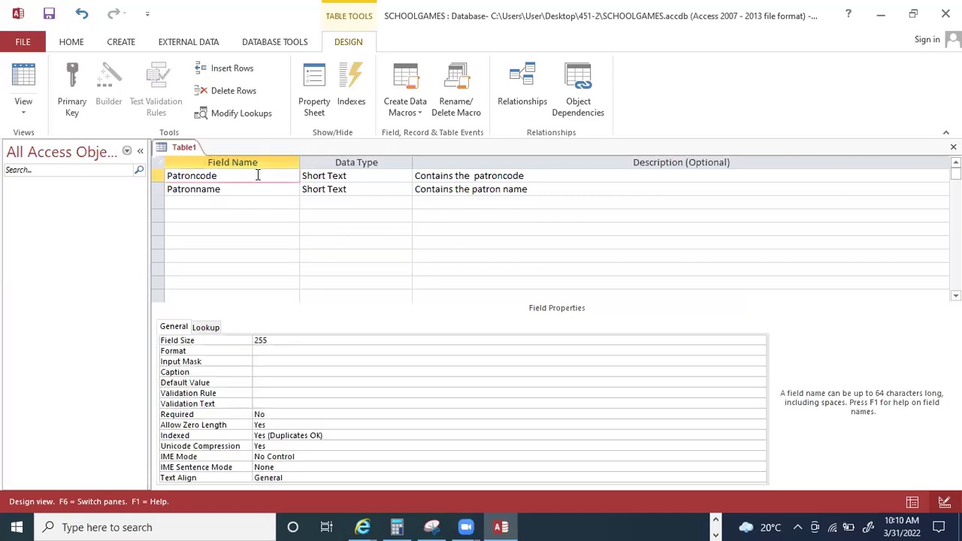
click(272, 191)
click(335, 190)
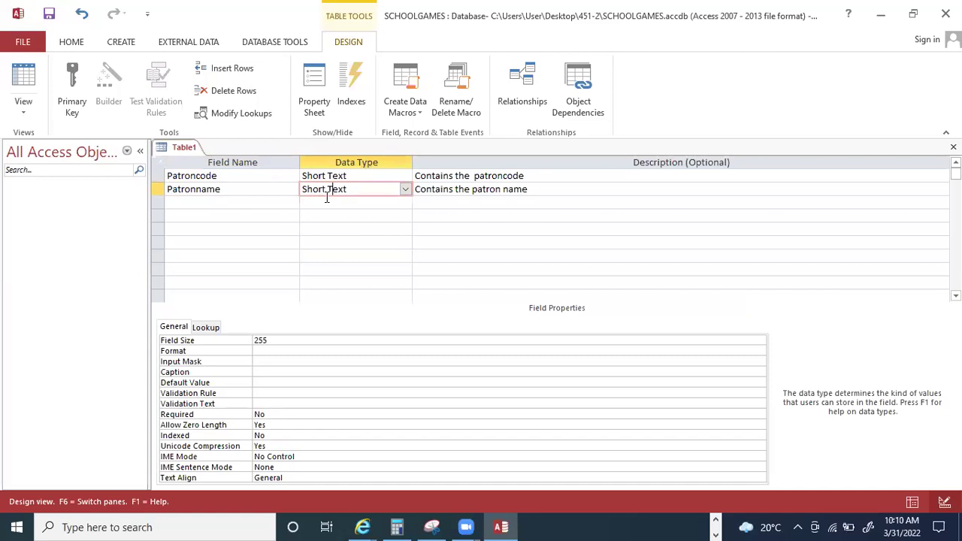
Set the Patroncode field as the table's primary key.
click(286, 171)
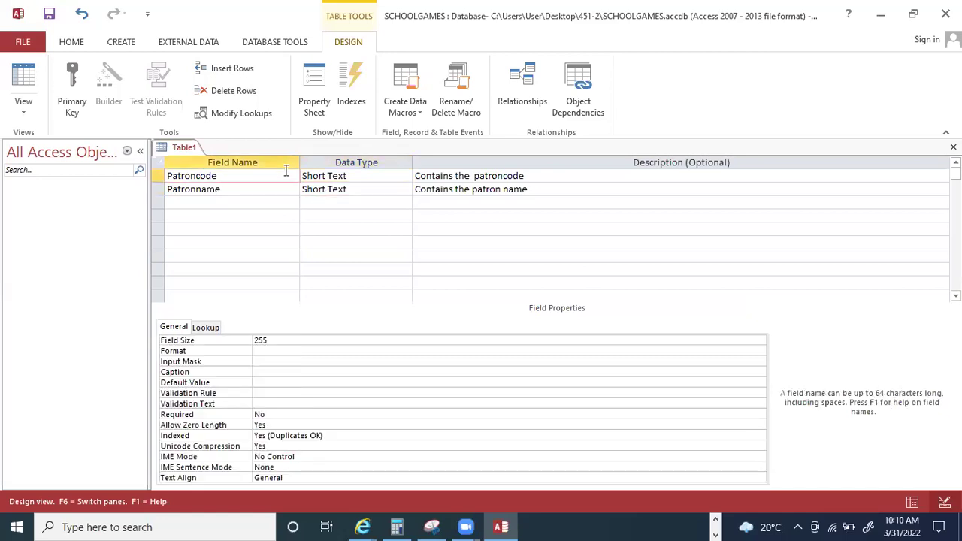
right_click(271, 177)
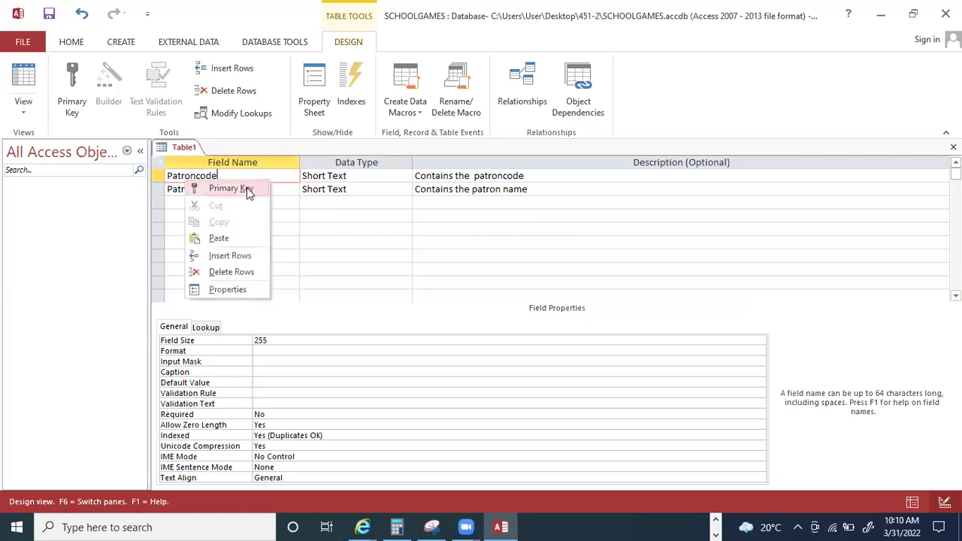
click(245, 191)
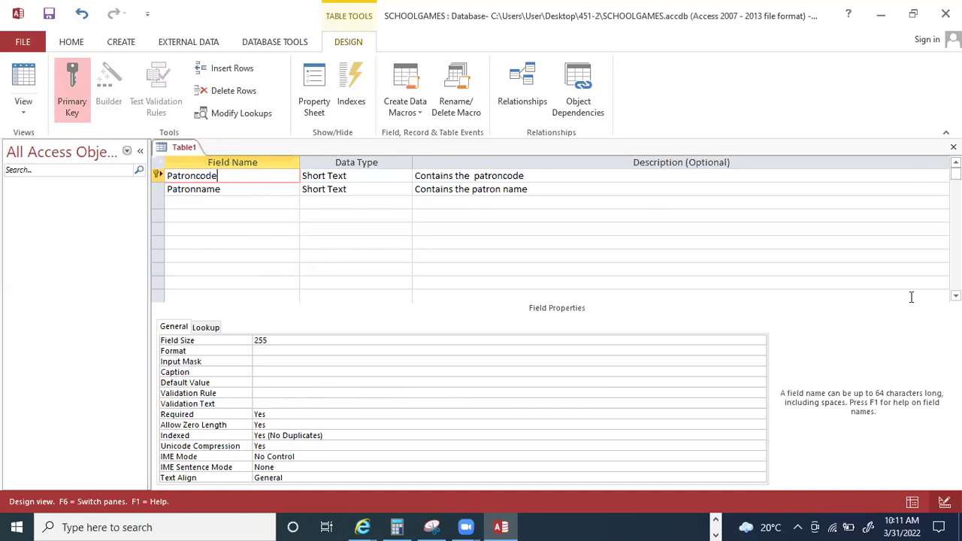
key(ctrl+s)
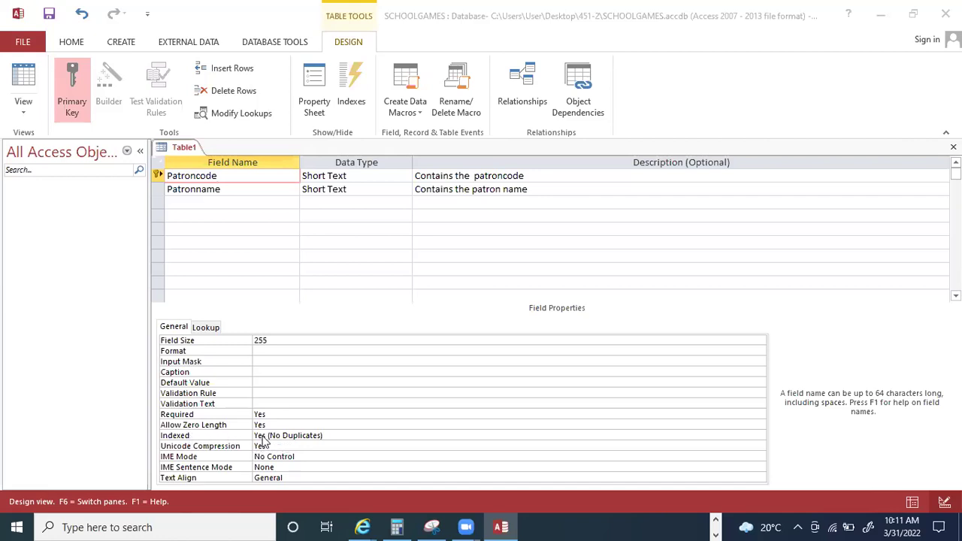
Examine the Indexed property of the Patroncode field.
click(199, 438)
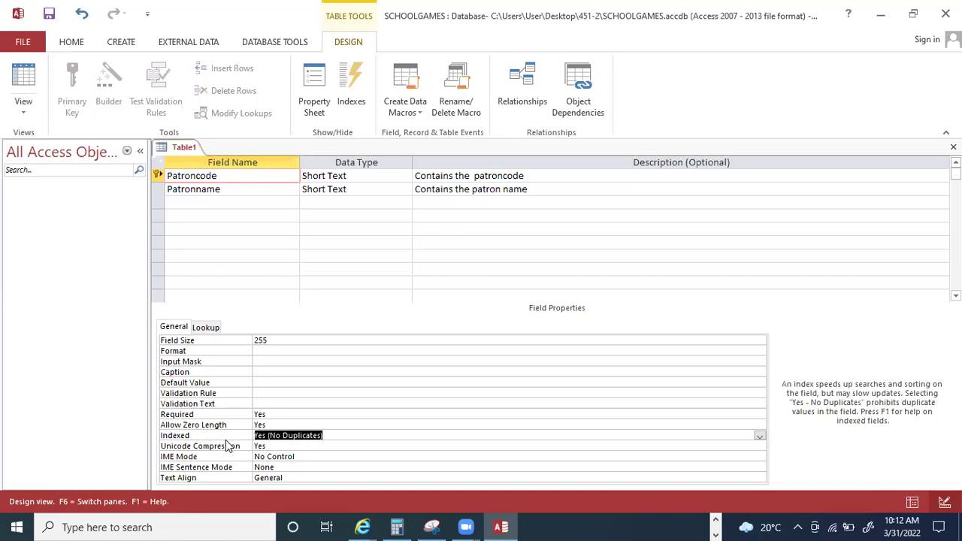
click(338, 431)
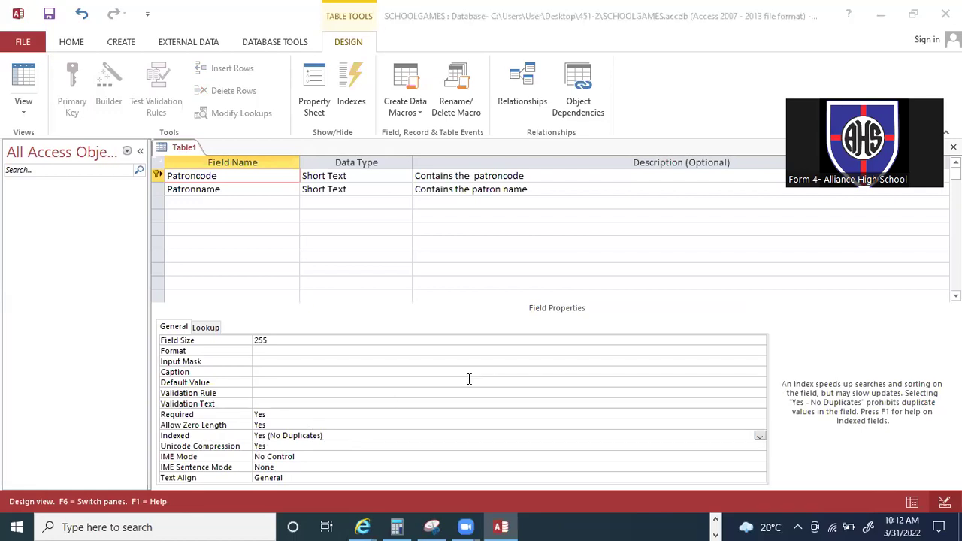
click(217, 181)
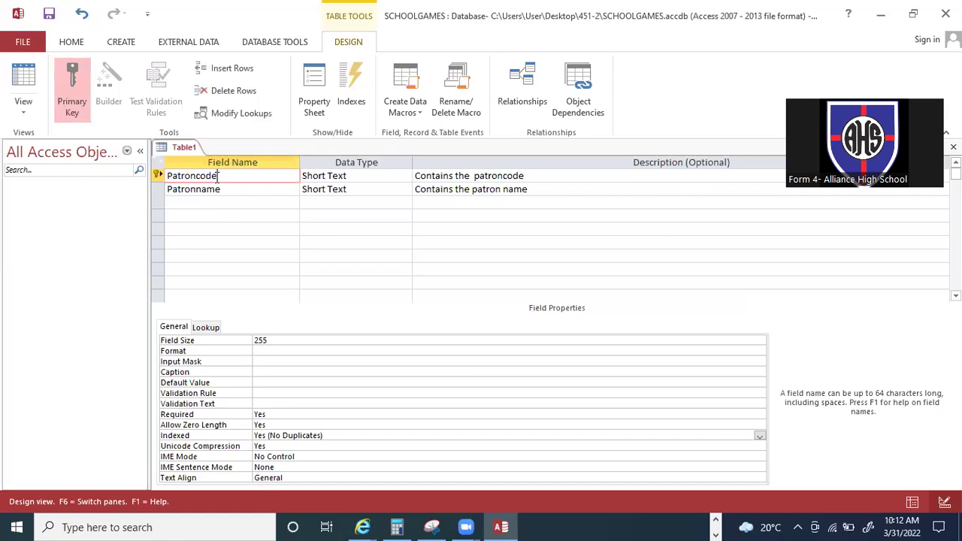
Switch to Document17 in Word and find the Patron table specification in the exam question.
click(718, 524)
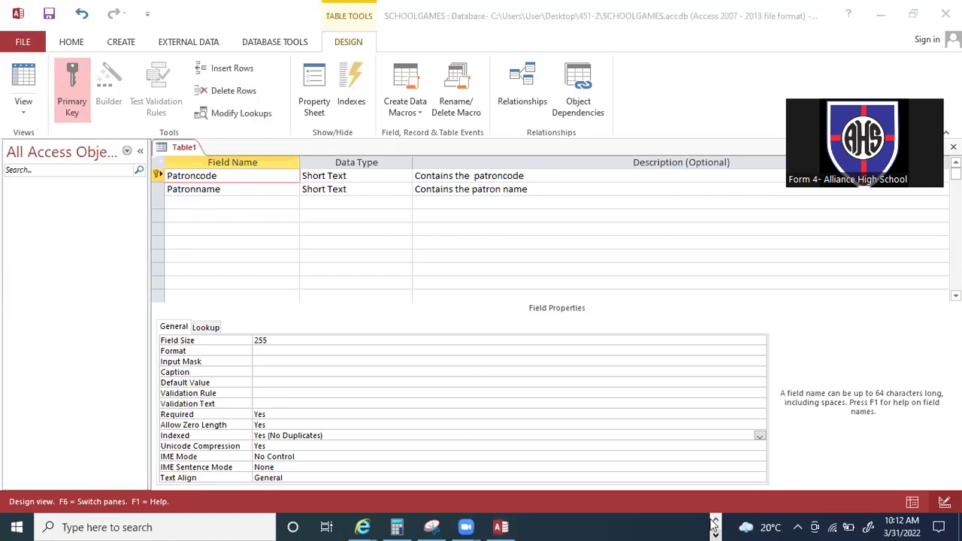
click(718, 524)
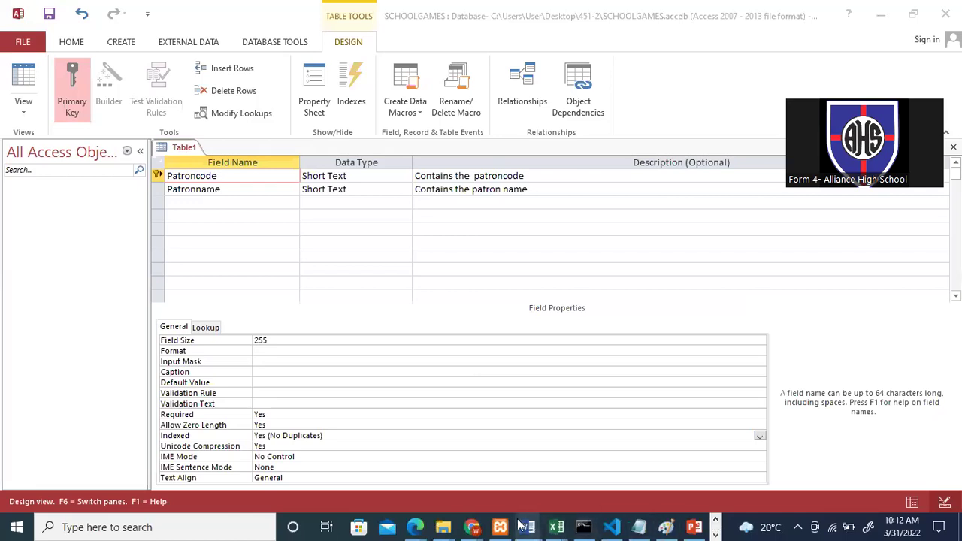
mouse_move(528, 526)
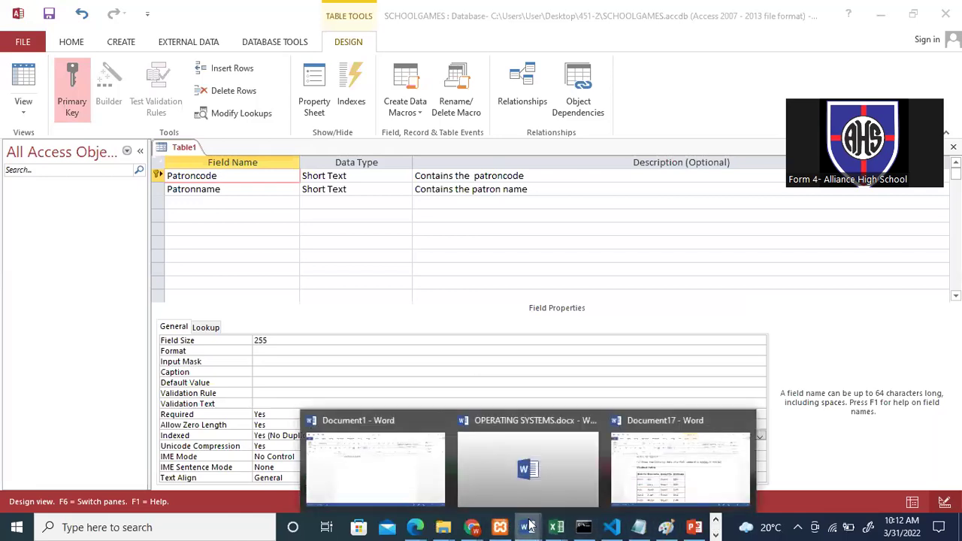
click(632, 474)
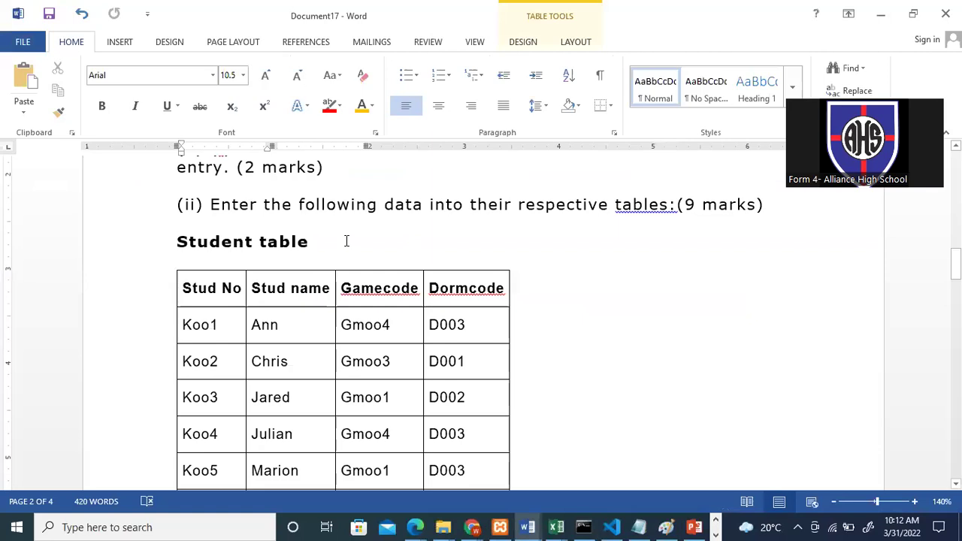
click(247, 260)
scroll(248, 258, up, 2)
scroll(247, 260, up, 5)
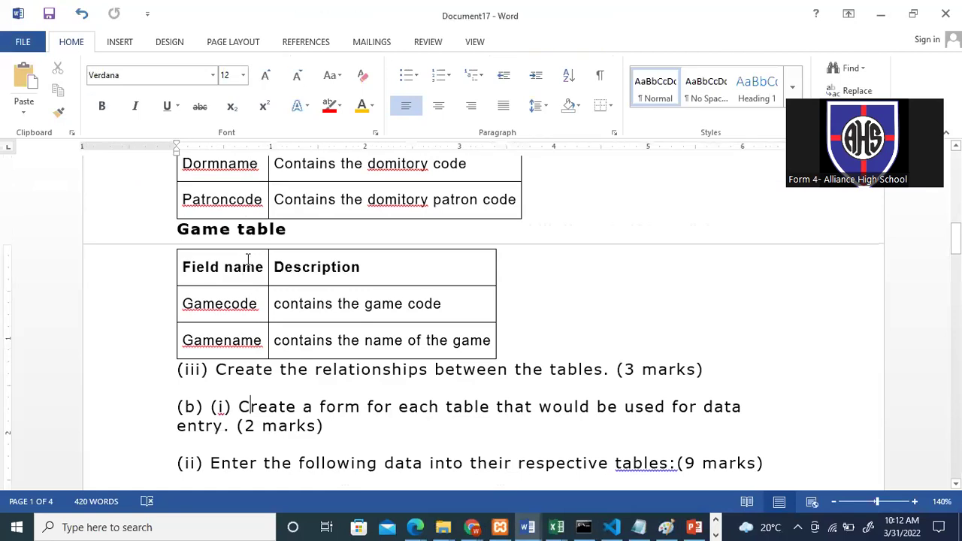
scroll(247, 260, up, 13)
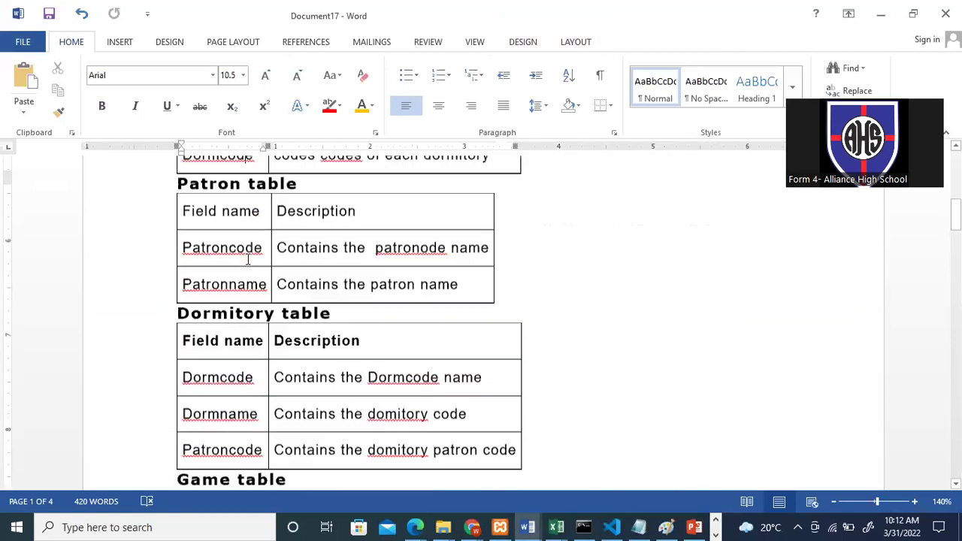
Highlight the table names Student and Patron in red in question (ii) of the exam paper.
scroll(248, 260, up, 7)
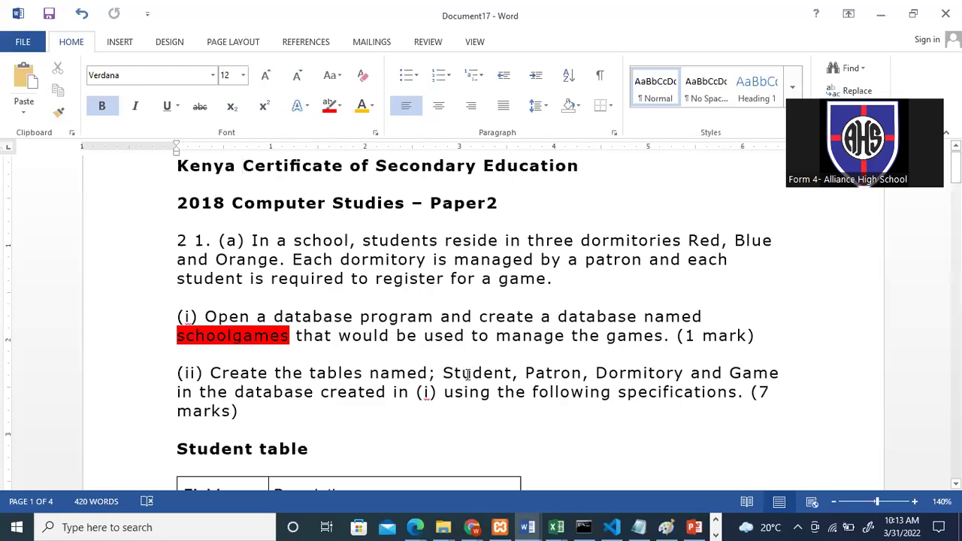
drag(443, 373, 512, 373)
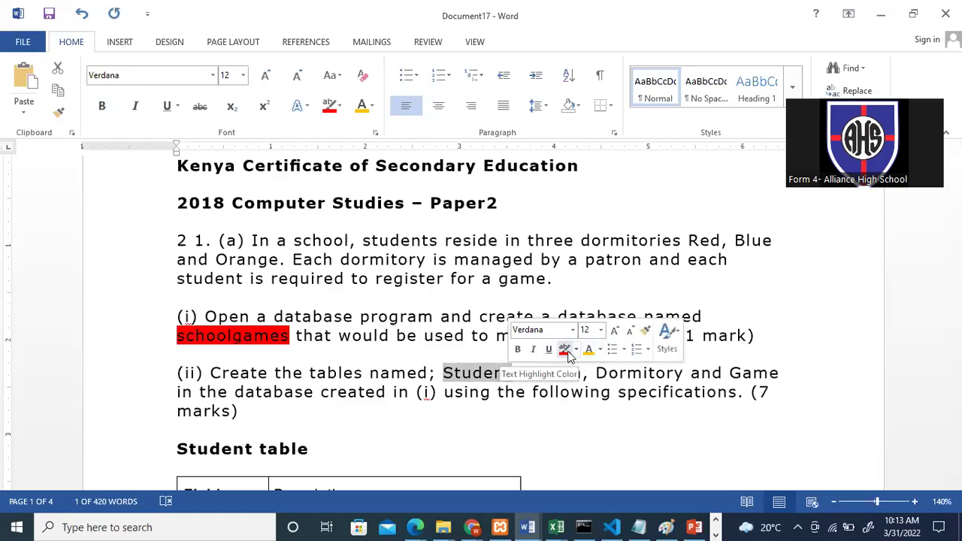
click(565, 351)
drag(525, 373, 585, 374)
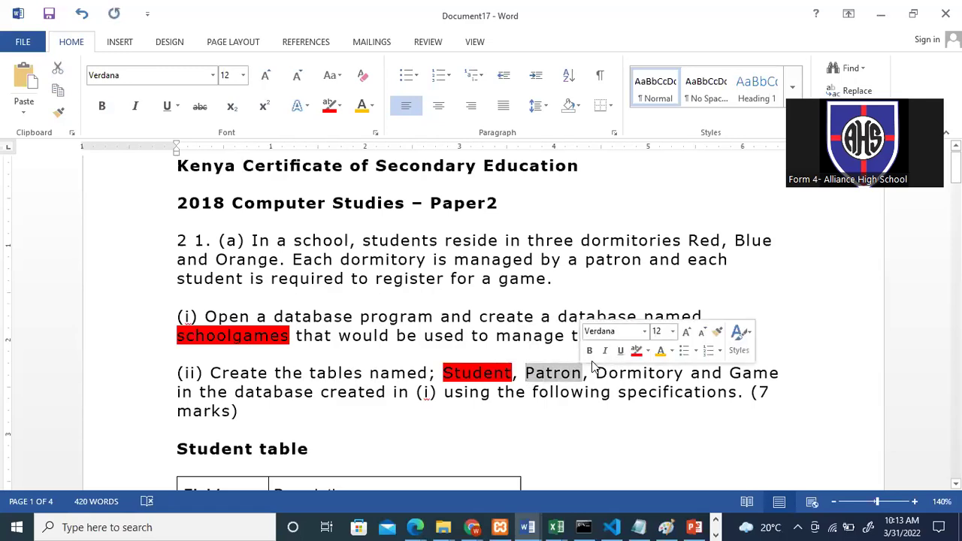
click(635, 351)
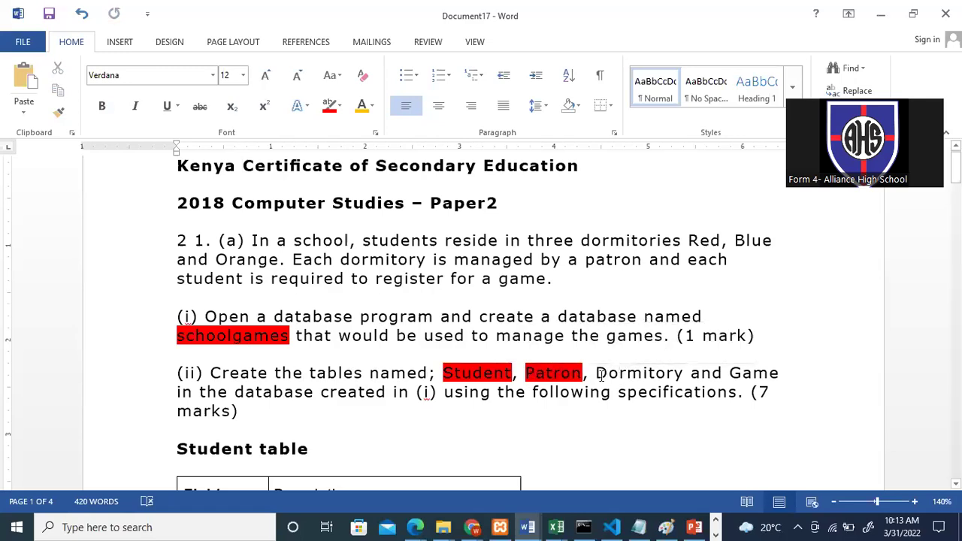
Highlight the table names Dormitory and Game in red in question (ii).
drag(596, 374, 685, 374)
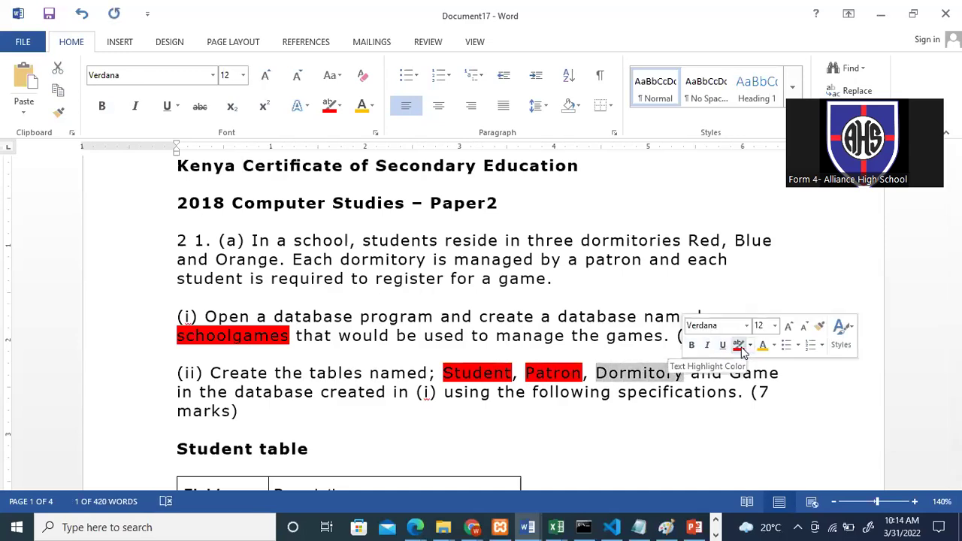
click(738, 345)
click(709, 391)
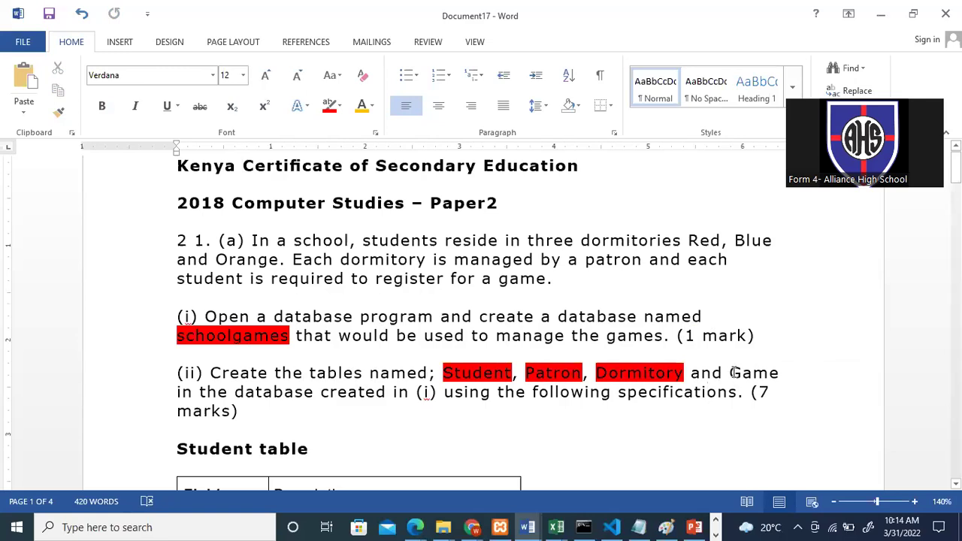
right_click(732, 374)
click(732, 374)
drag(731, 372, 782, 368)
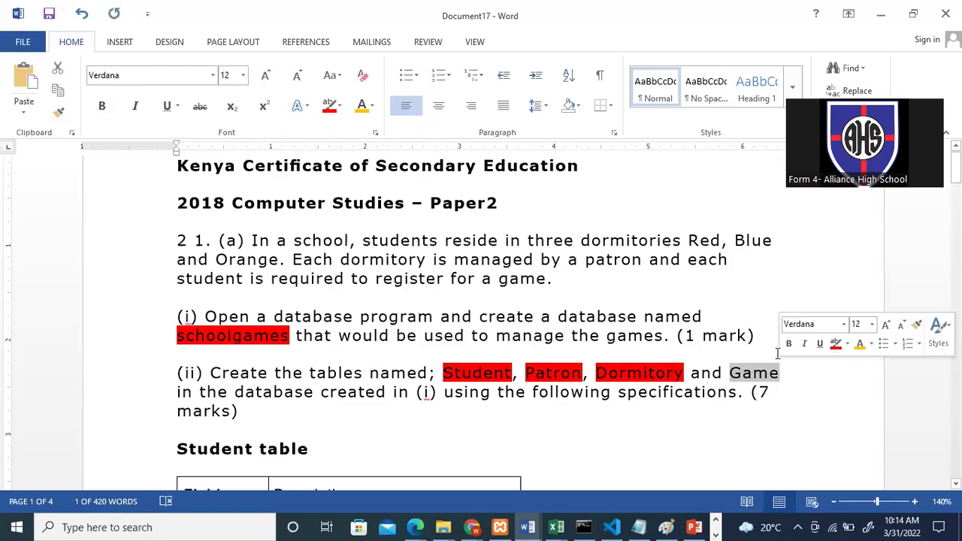
click(835, 344)
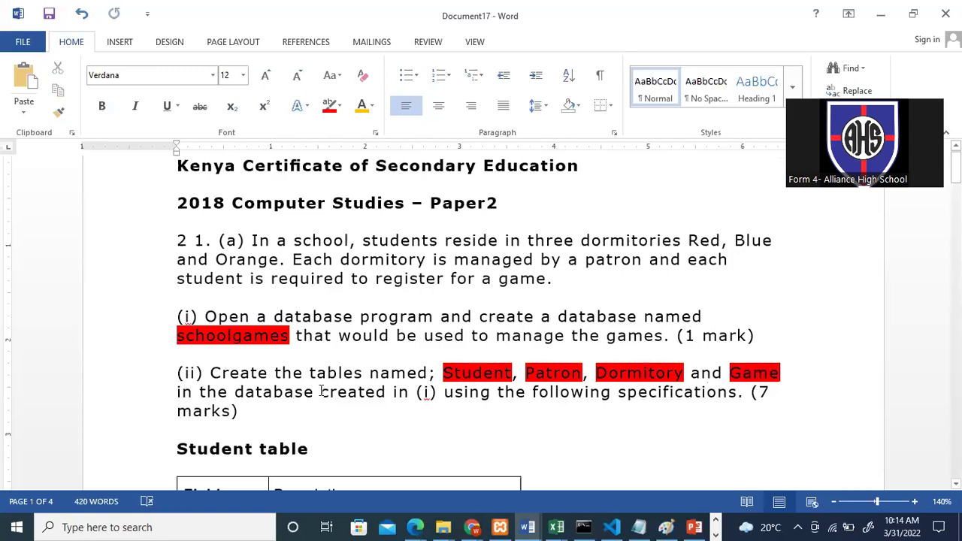
key(Down)
key(Down)
key(Down)
click(301, 361)
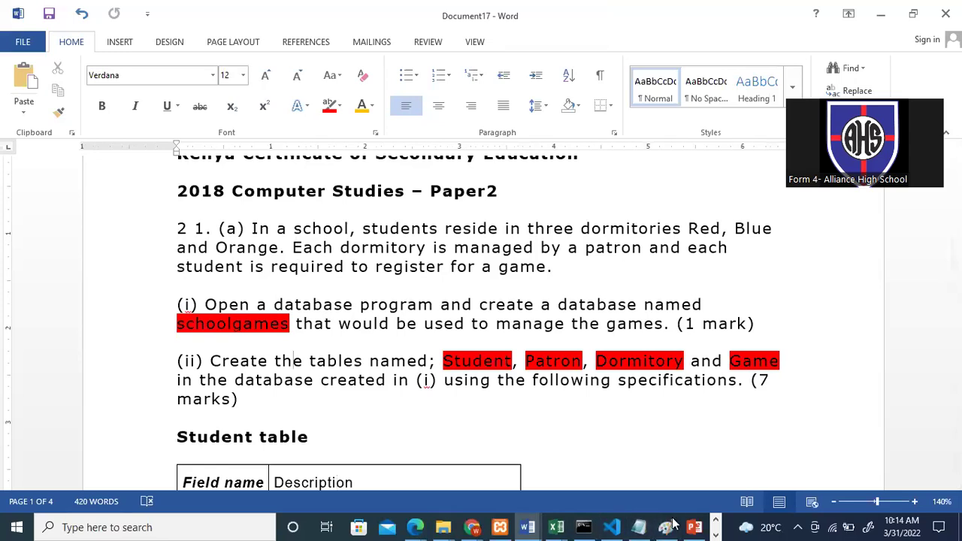
Switch to the SCHOOLGAMES database in Access and enter Patron as the name for saving the table.
click(716, 535)
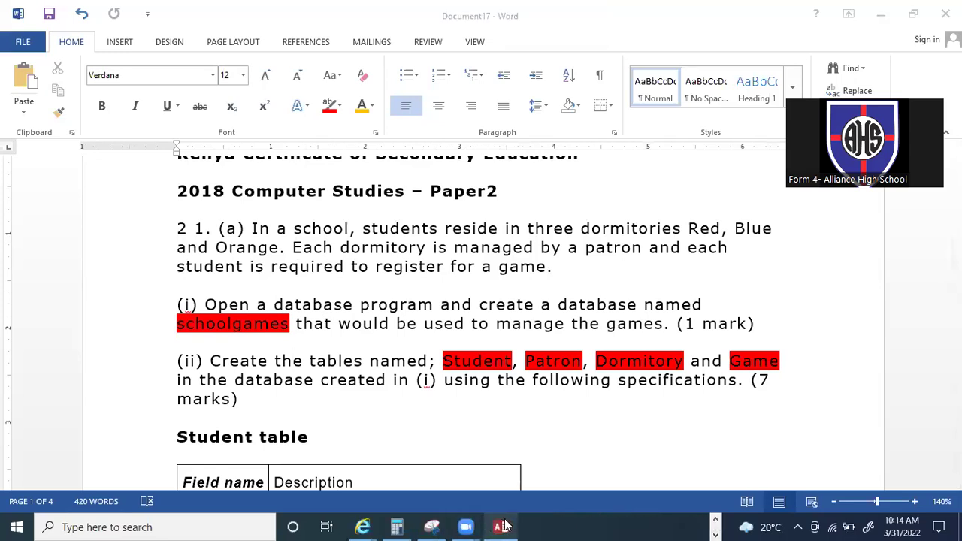
mouse_move(500, 527)
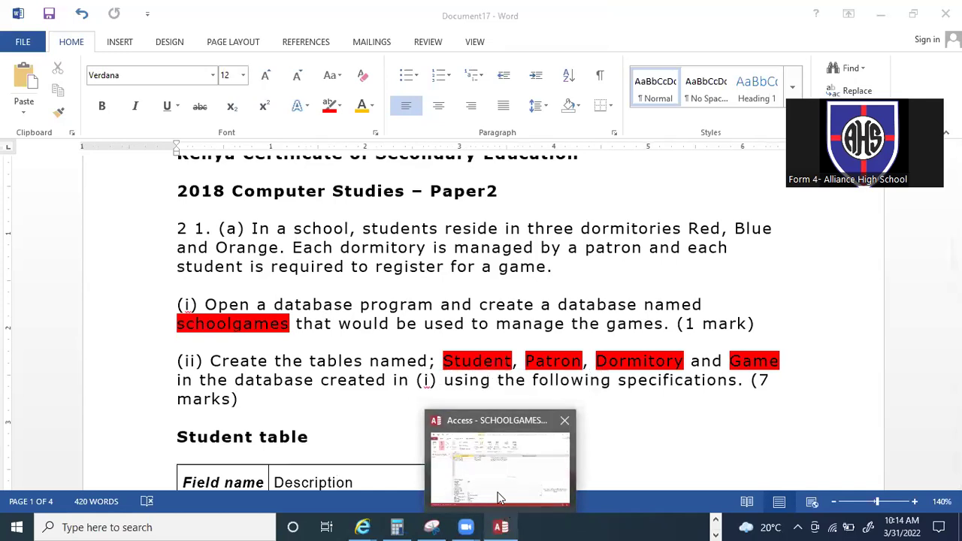
click(503, 500)
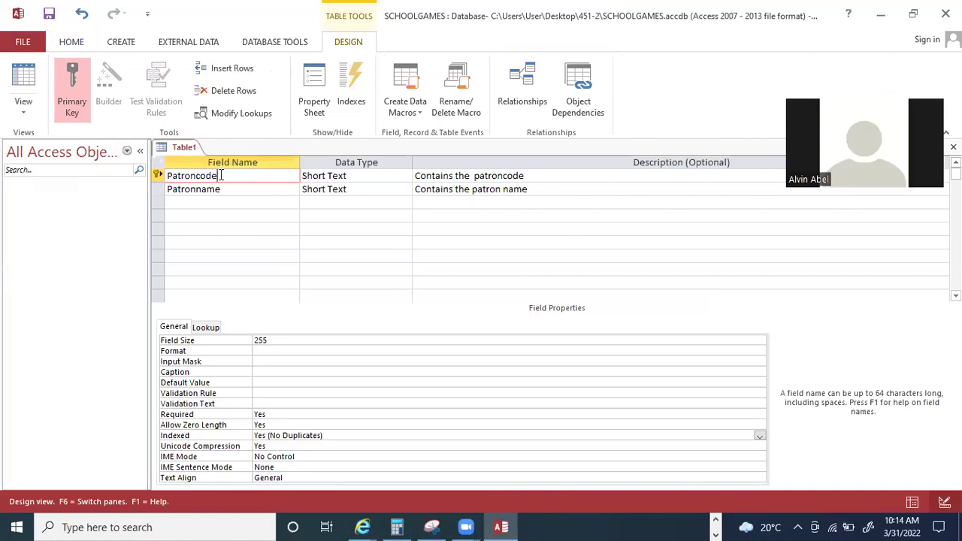
click(49, 13)
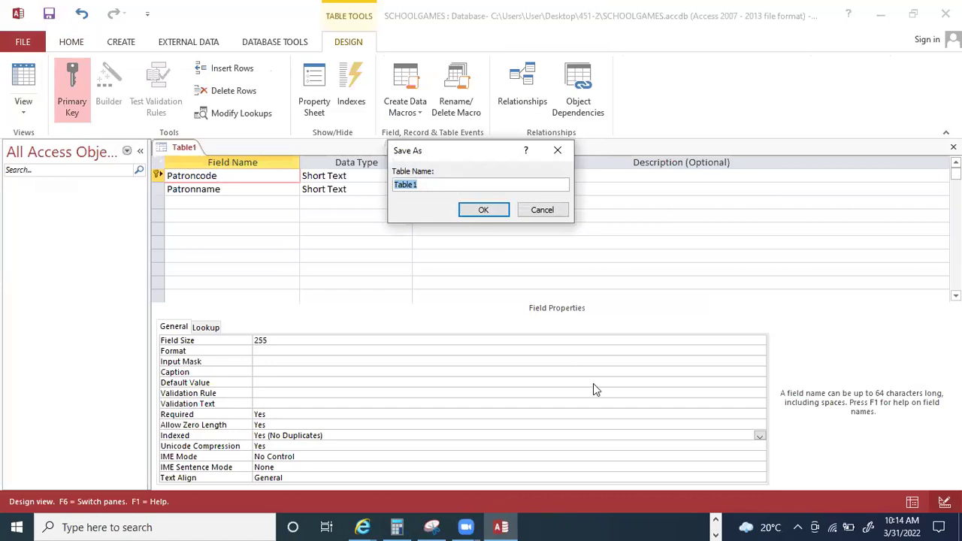
click(717, 521)
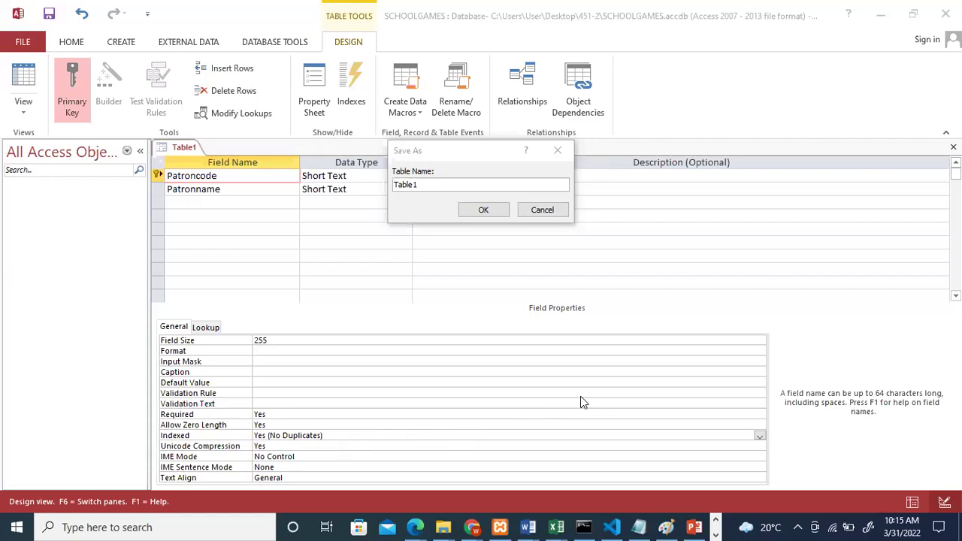
click(437, 188)
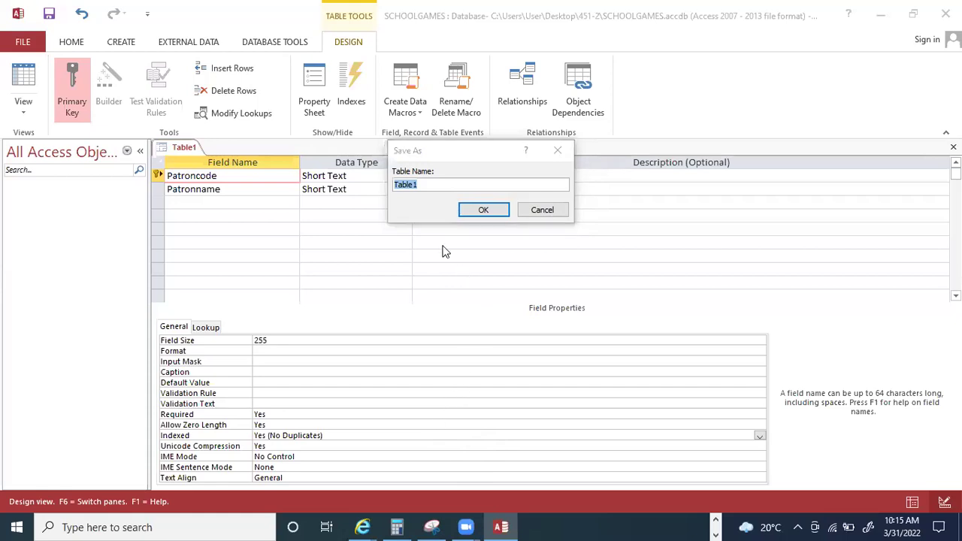
key(BackSpace)
key(Caps_Lock)
text(P)
key(Caps_Lock)
text(atron)
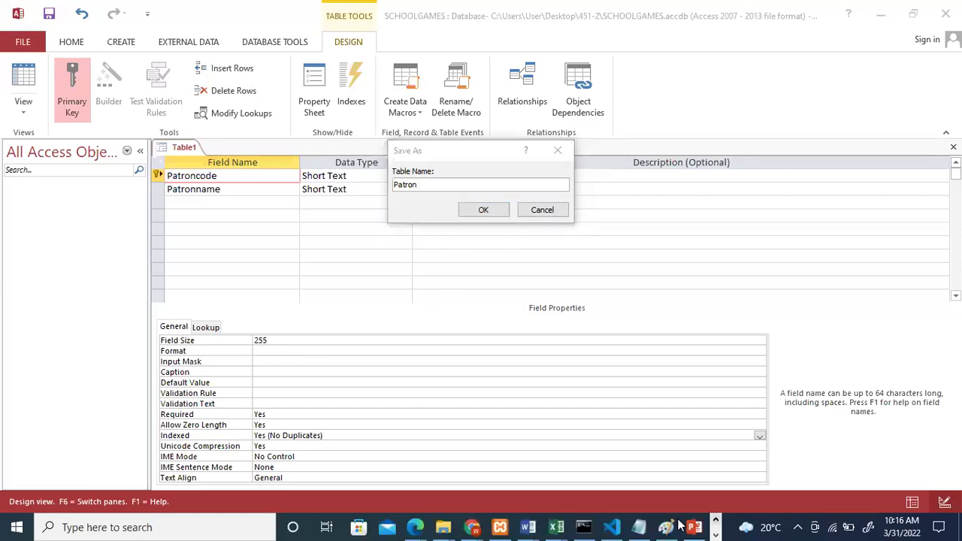
Check the required table names in Word's Document17, return to Access and save the table design as Patron.
click(717, 524)
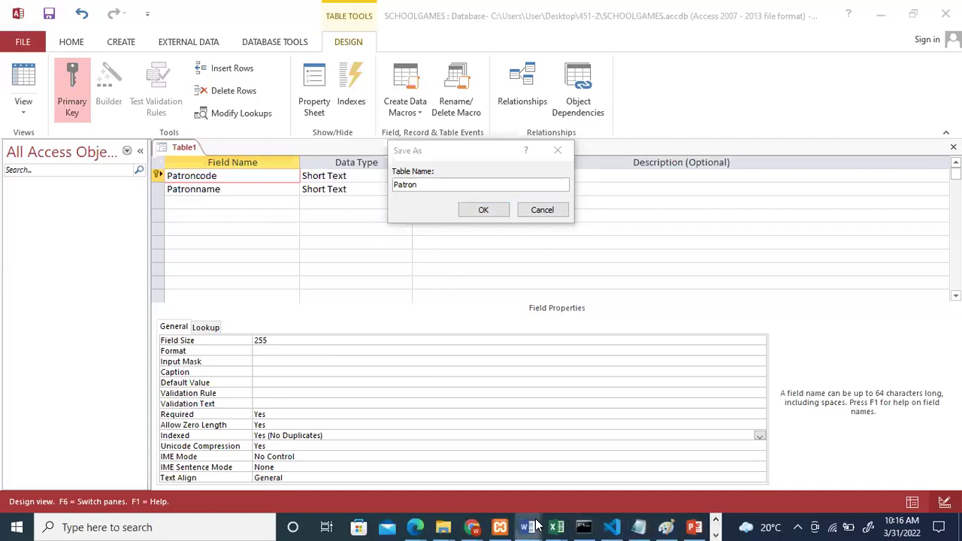
mouse_move(528, 526)
click(659, 476)
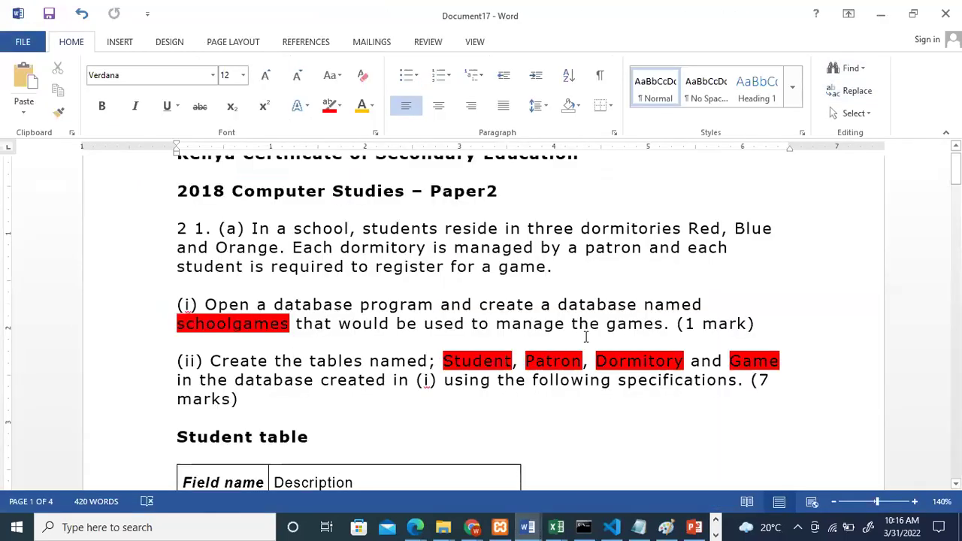
click(881, 15)
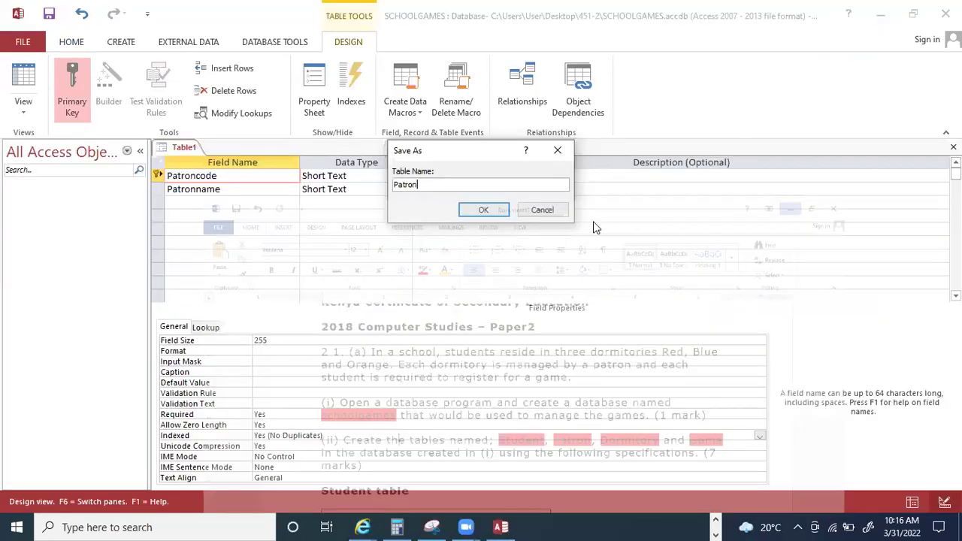
click(484, 210)
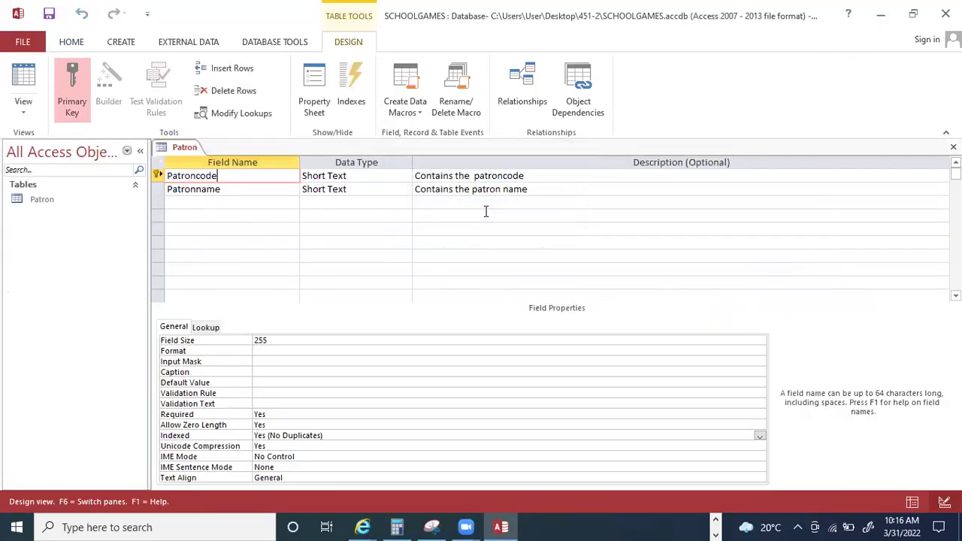
click(281, 204)
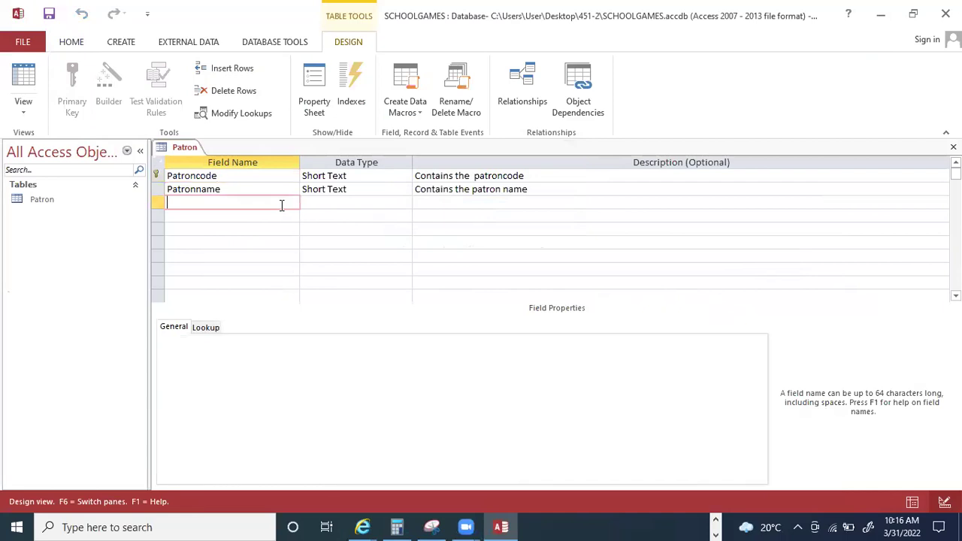
click(273, 183)
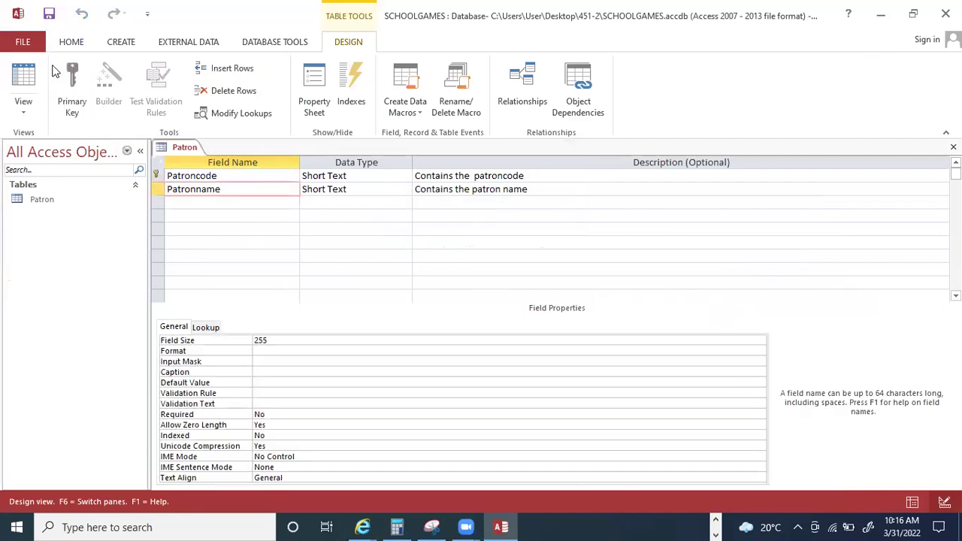
click(49, 14)
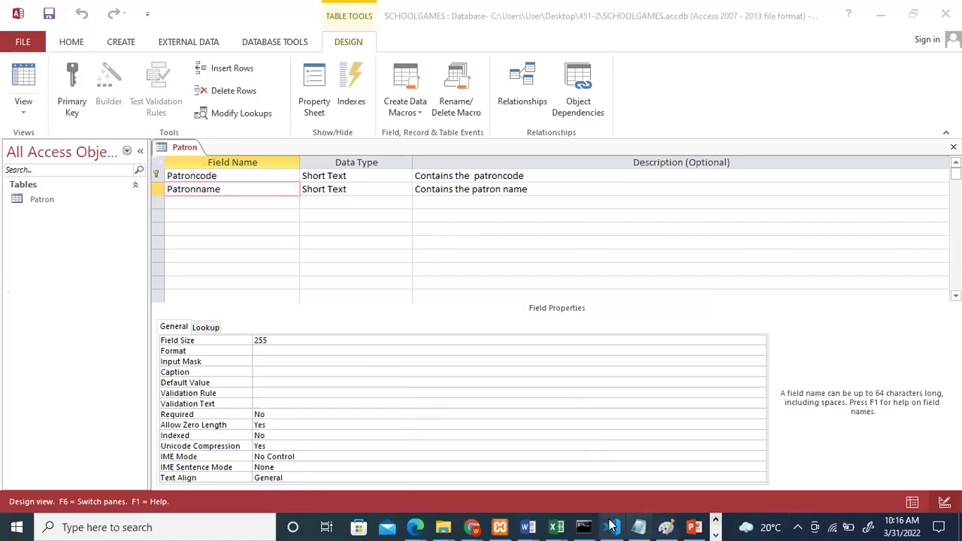
Switch to Document17 in Word and read through the table specifications to the relationship, form and data entry tasks.
click(529, 527)
click(657, 475)
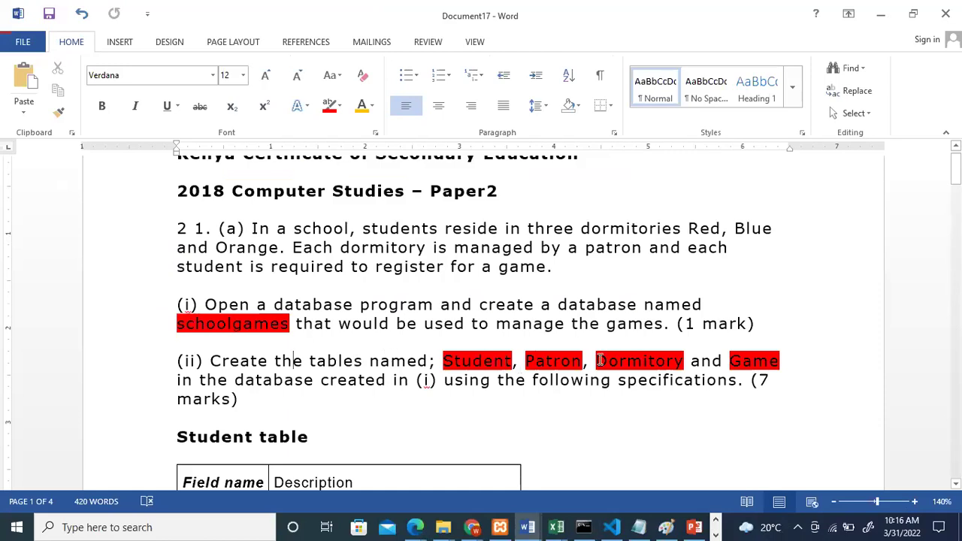
key(Down)
key(Down)
key(Down)
key(Down)
key(Down)
key(Down)
key(Down)
key(Down)
key(Down)
key(Down)
key(Down)
key(Down)
key(Down)
key(Down)
key(Down)
key(Down)
key(Down)
key(Down)
key(Down)
key(Down)
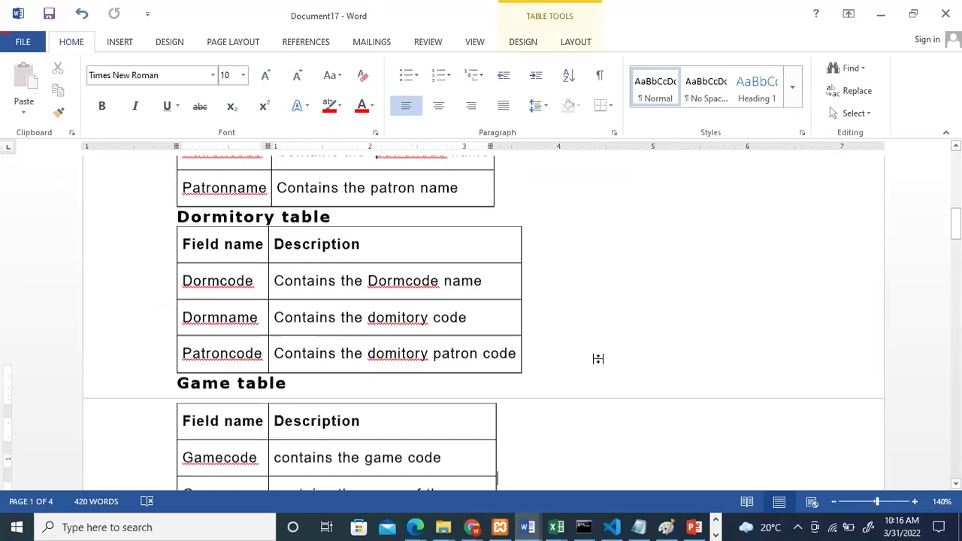
key(Down)
key(Down)
key(Down)
key(Down)
key(Down)
key(Down)
key(Down)
key(Down)
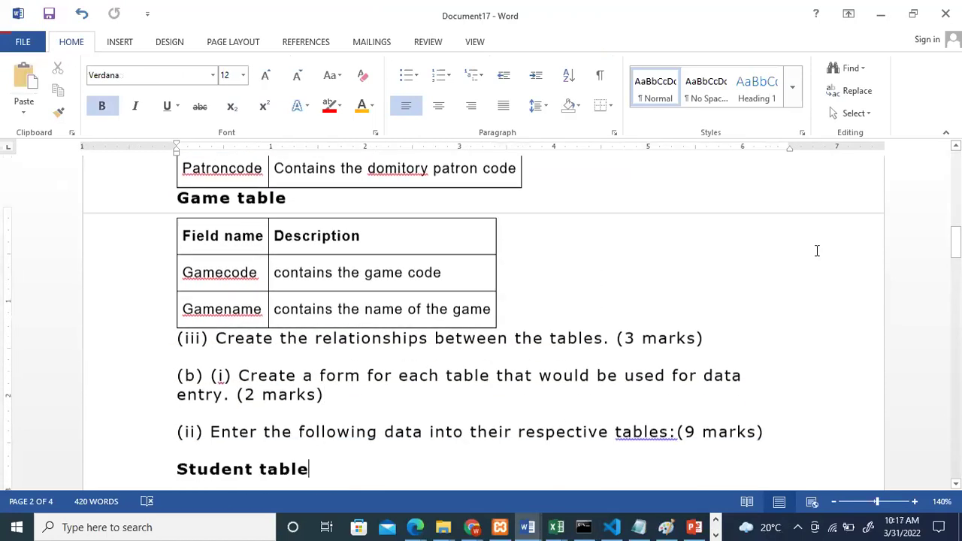
Go back through the Game, Dormitory and Patron specifications to the Student table specification.
key(Up)
key(Up)
key(Up)
key(Up)
key(Up)
key(Up)
key(Up)
key(Up)
key(Up)
key(Up)
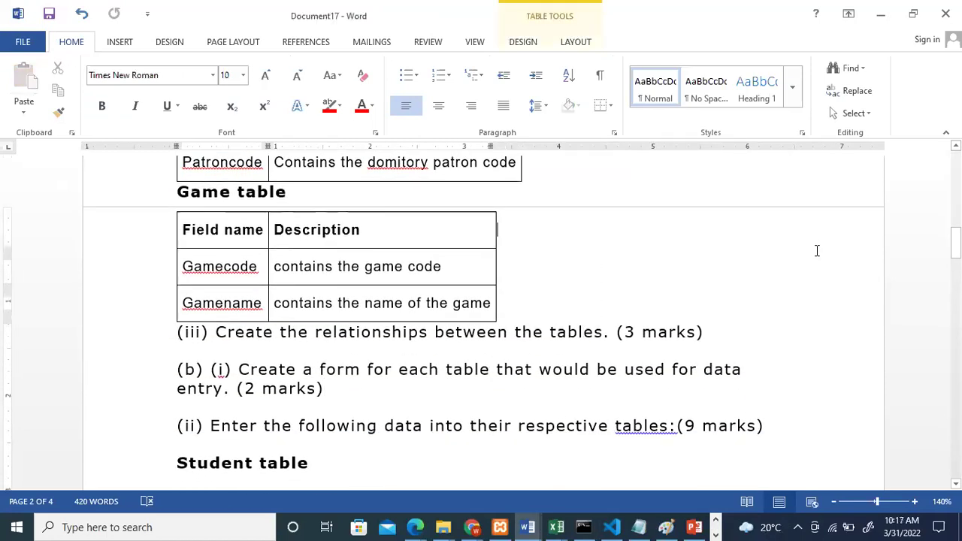
key(Up)
key(Up)
key(Up)
key(Up)
key(Up)
key(Up)
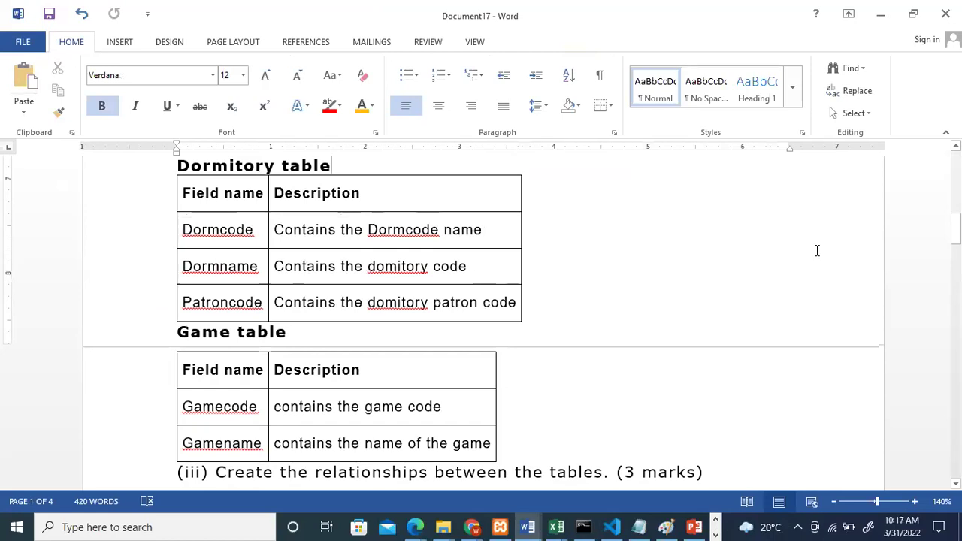
key(Up)
key(Up)
key(Up)
key(Up)
key(Up)
key(Up)
key(Up)
key(Up)
key(Up)
key(Up)
key(Up)
key(Up)
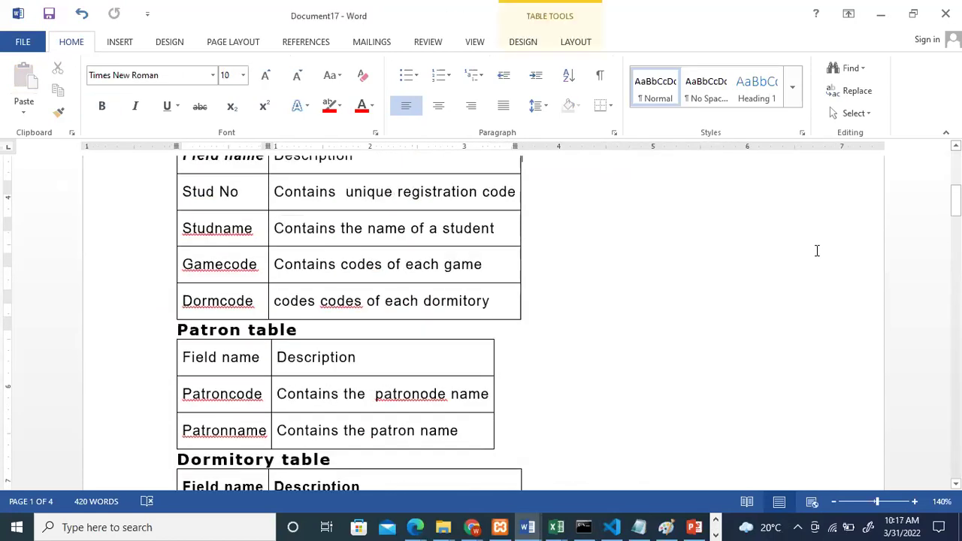
key(Up)
key(Up)
scroll(816, 248, up, 1)
Review the field names and descriptions from the Student table specification down to the Dormitory and Game tables.
key(Down)
key(Down)
key(Down)
key(Down)
key(Down)
key(Down)
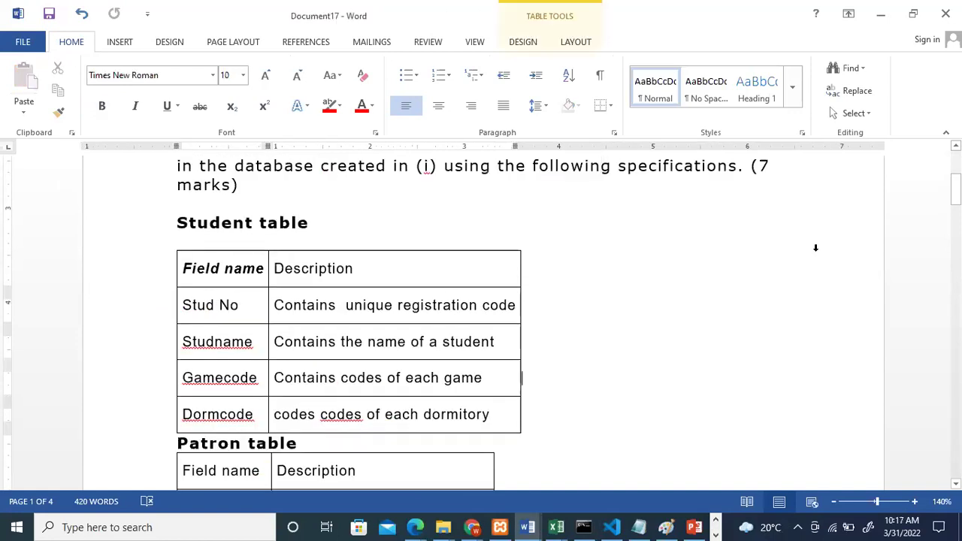
key(Down)
key(Down)
key(Down)
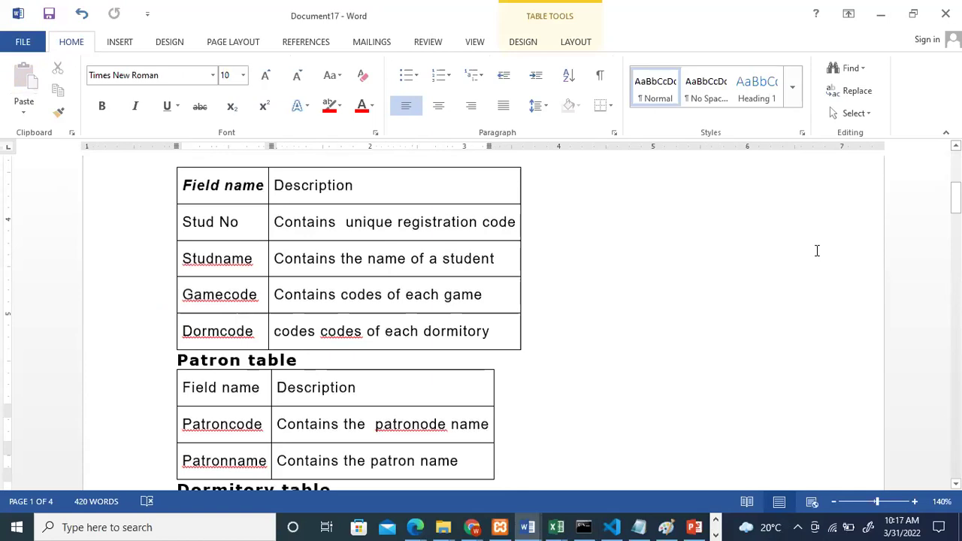
key(Down)
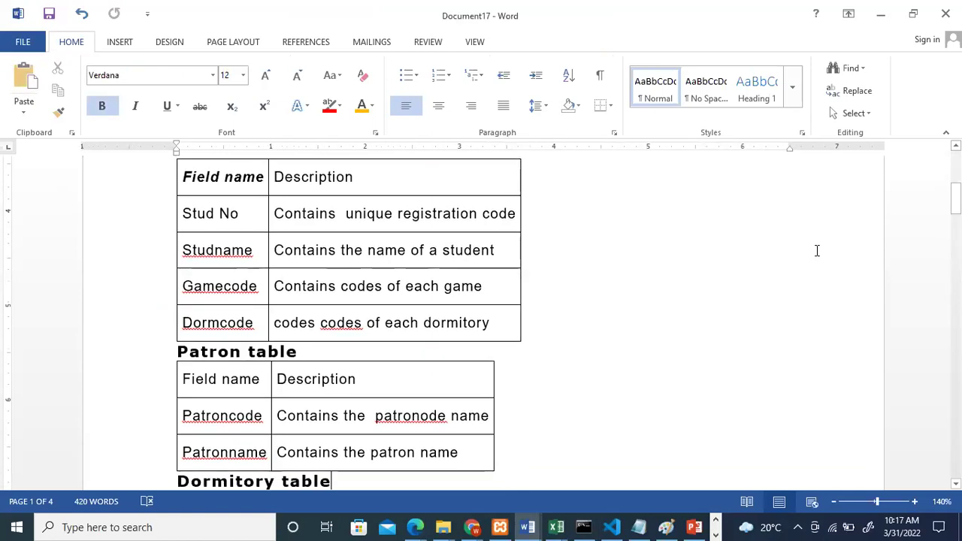
key(Page_Down)
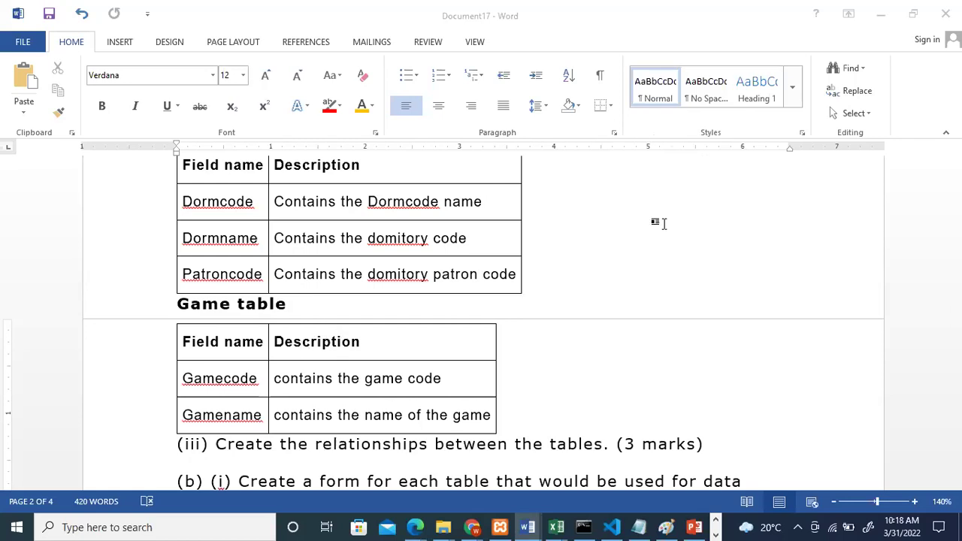
click(639, 195)
click(685, 343)
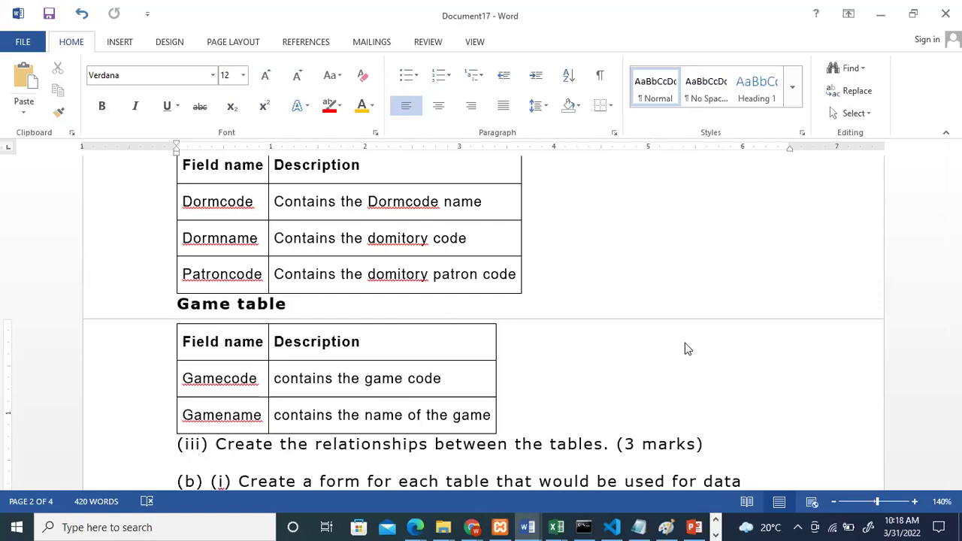
click(454, 313)
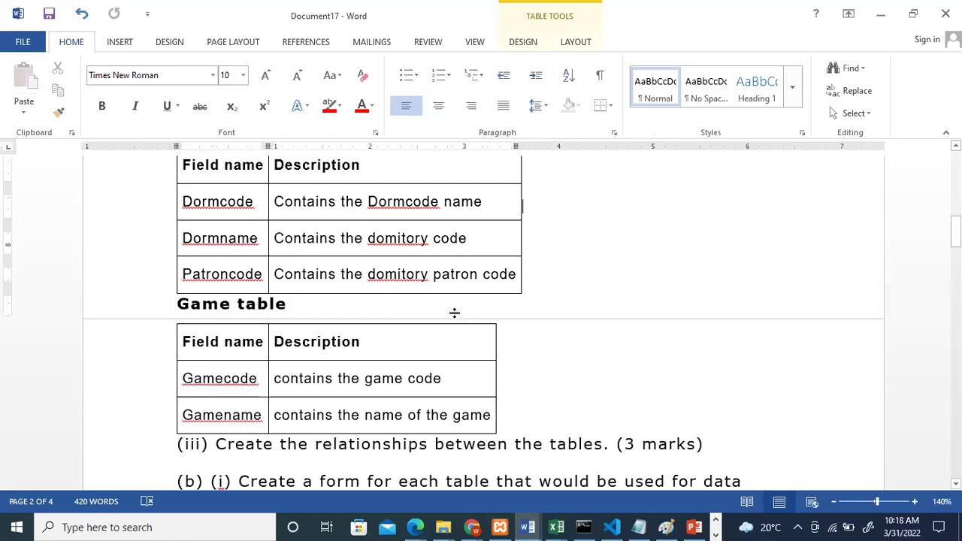
Go back up from the Game table specification to the Student table's field names and descriptions.
scroll(454, 313, up, 2)
scroll(454, 313, up, 3)
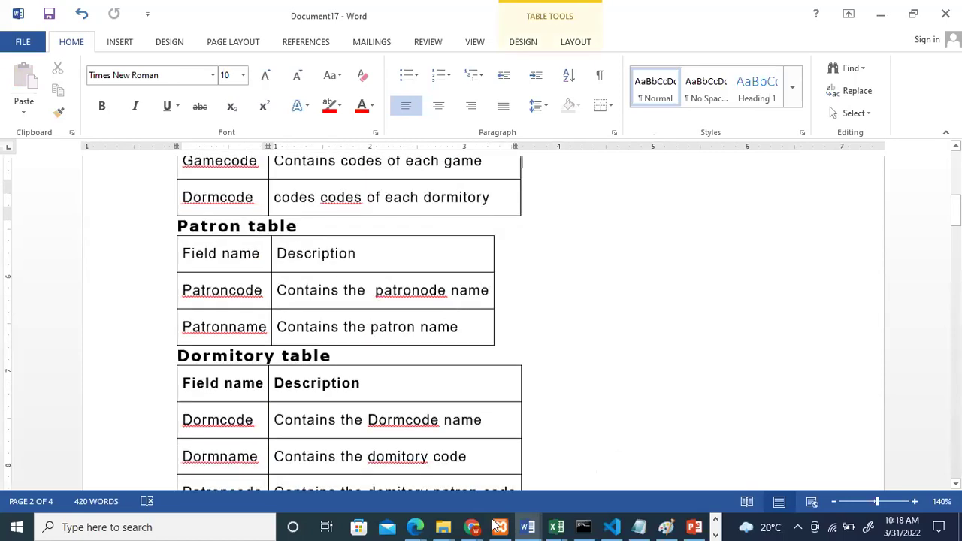
scroll(454, 314, up, 2)
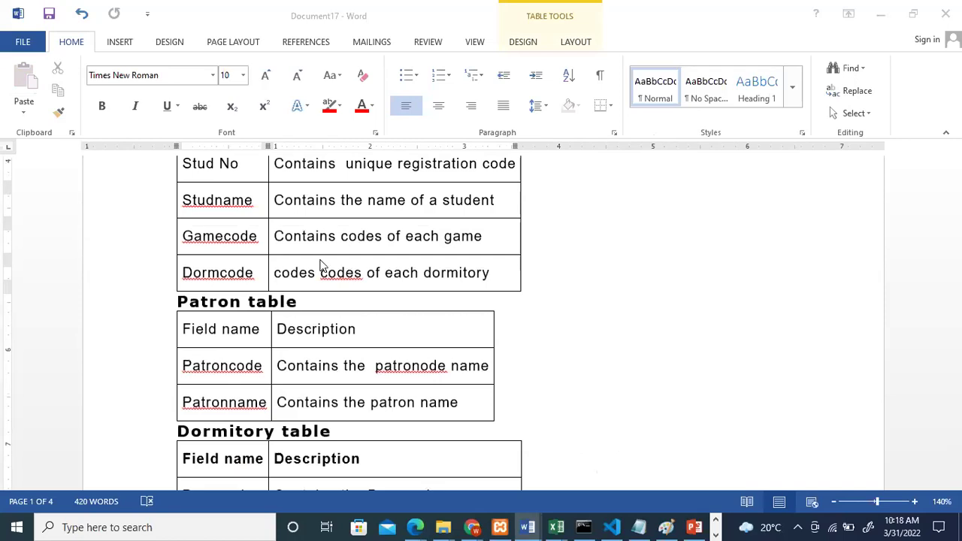
click(350, 251)
key(Up)
key(Up)
key(Up)
key(Up)
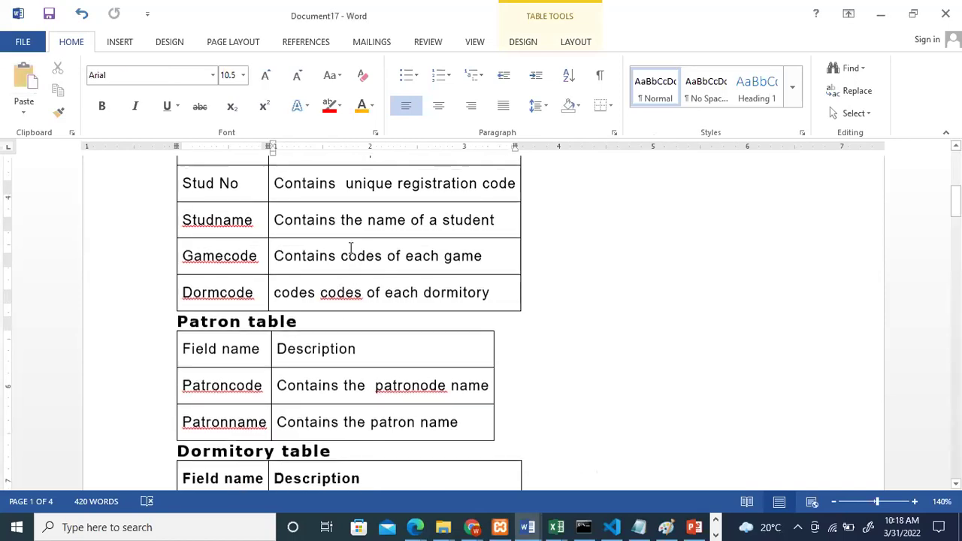
Read down through the Patron, Dormitory and Game table specifications to the task on creating relationships.
key(Down)
key(Down)
key(Down)
key(Down)
key(Down)
key(Down)
key(Down)
key(Down)
key(Down)
key(Down)
key(Down)
key(Down)
key(Down)
key(Down)
key(Down)
key(Down)
key(Down)
key(Down)
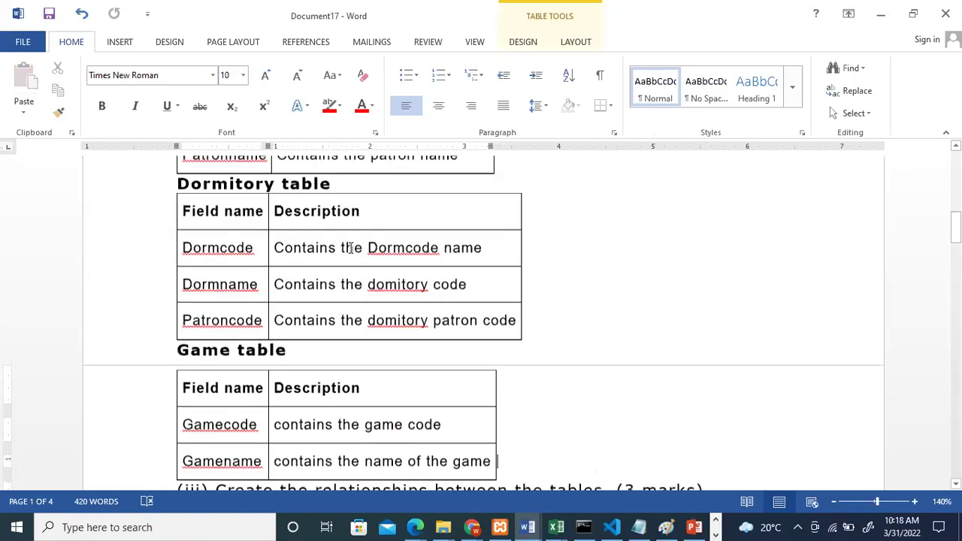
key(Down)
key(Up)
key(Up)
key(Up)
key(Down)
key(Down)
key(Down)
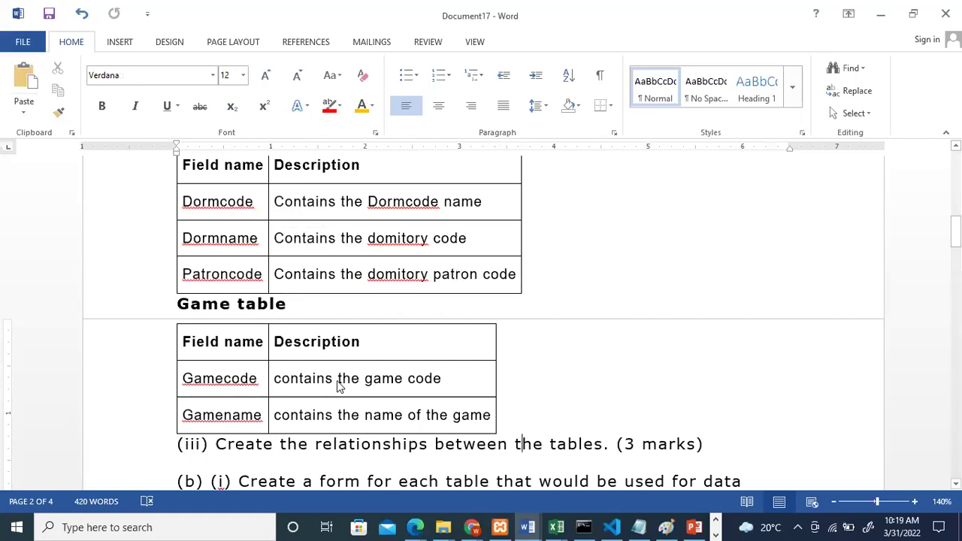
Return through the Dormitory and Patron specifications to compare them with the Student table's fields.
key(Up)
key(Up)
key(Up)
key(Up)
key(Up)
key(Up)
key(Up)
key(Up)
key(Up)
key(Up)
key(Up)
key(Up)
key(Up)
key(Up)
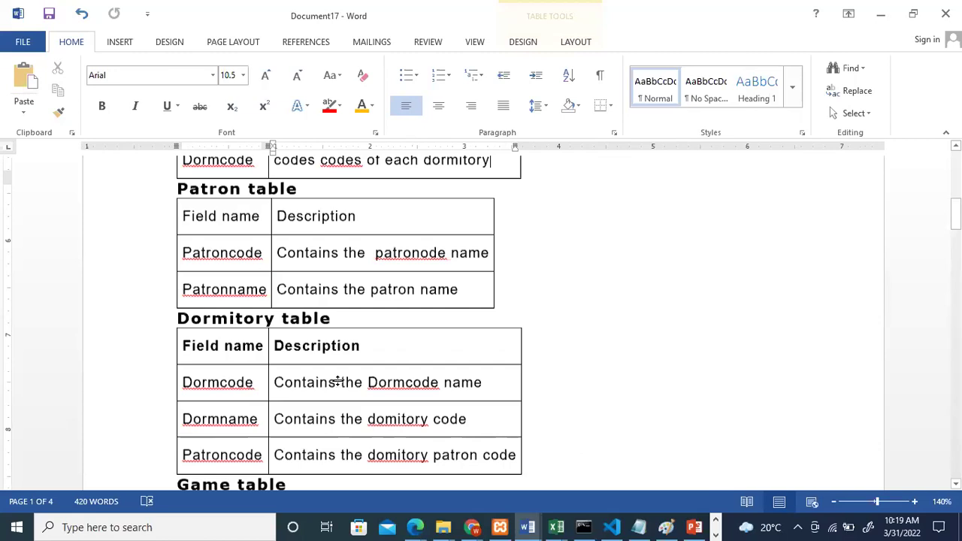
key(Up)
key(Up)
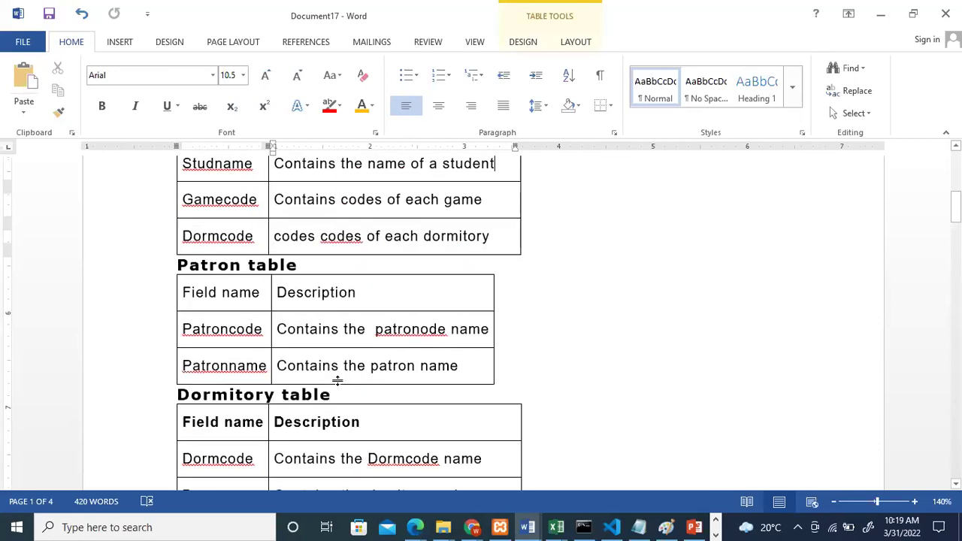
key(Up)
key(Up)
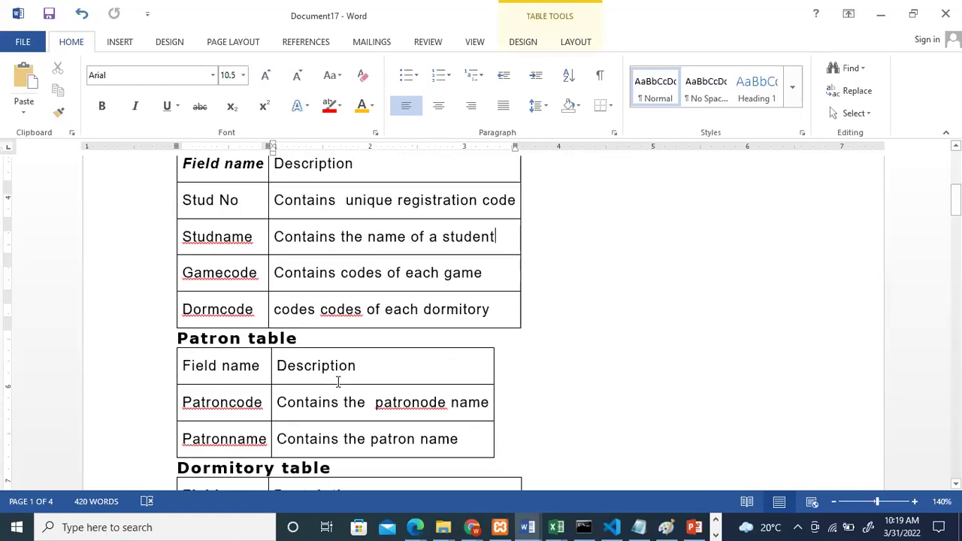
Review the specifications down to the Game table and the form and data entry tasks below it.
scroll(338, 383, down, 1)
key(Down)
key(Down)
key(Down)
key(Down)
key(Down)
key(Down)
key(Down)
key(Down)
key(Down)
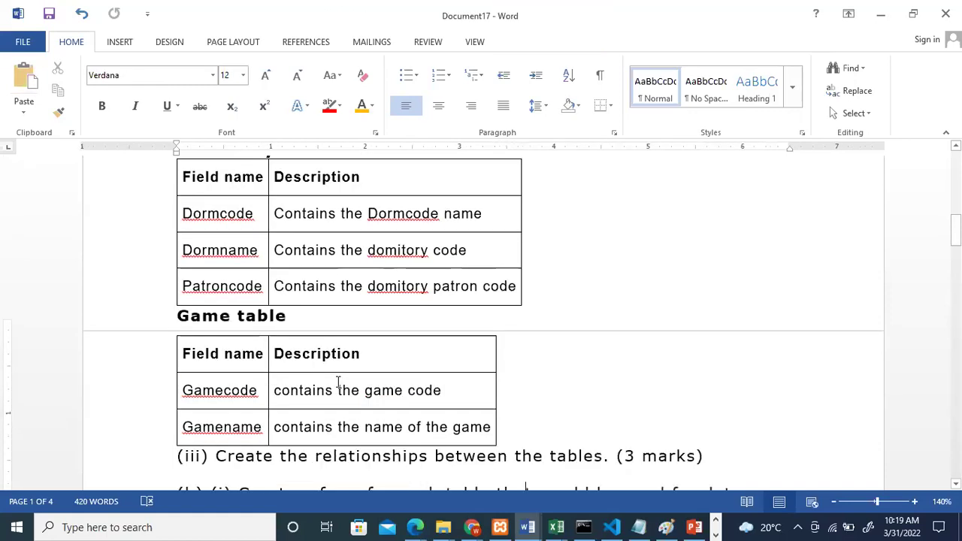
key(Down)
key(Down)
key(Down)
key(Down)
key(Down)
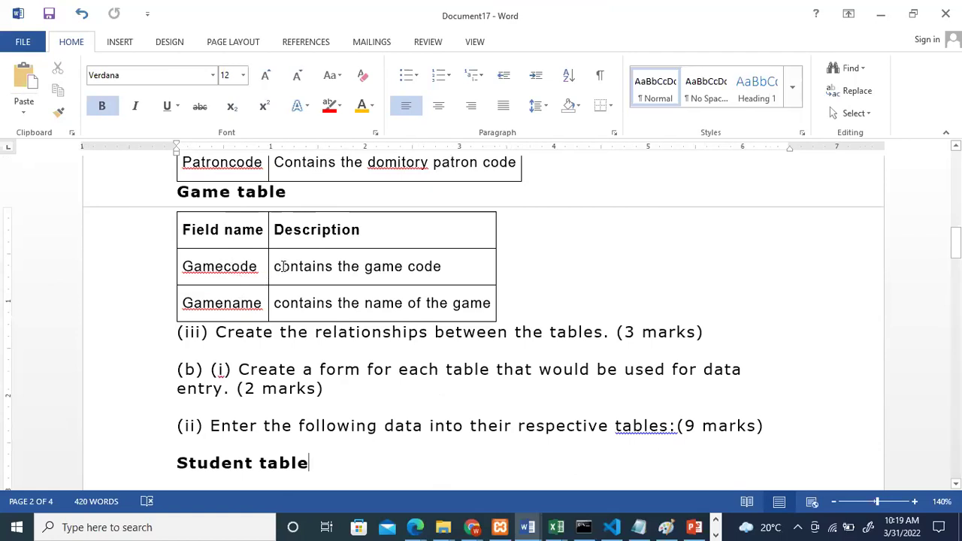
Copy the description "contains the name of the game" from the Gamename row of the Game table specification.
drag(275, 265, 430, 258)
drag(275, 303, 489, 302)
key(ctrl+c)
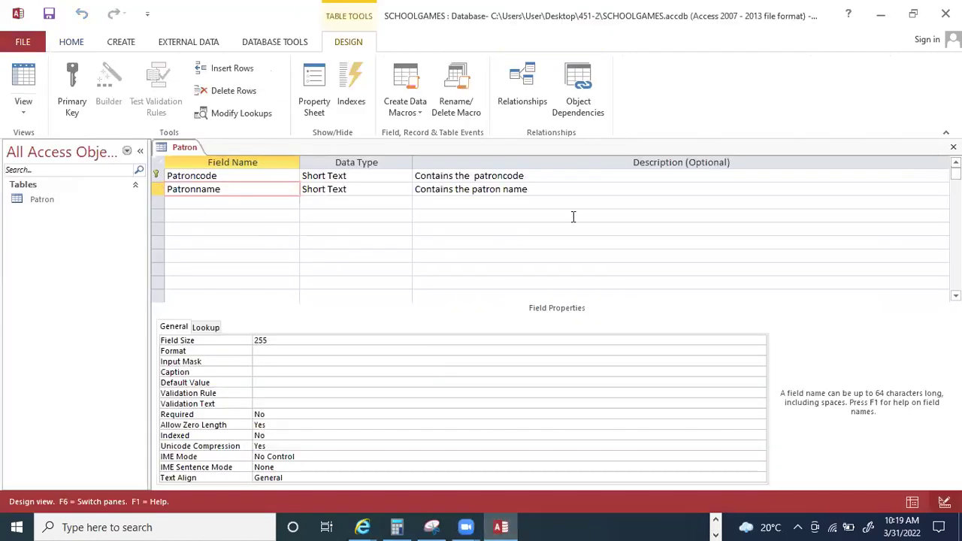
In Access, close the Patron table and start a new table in design view.
click(348, 216)
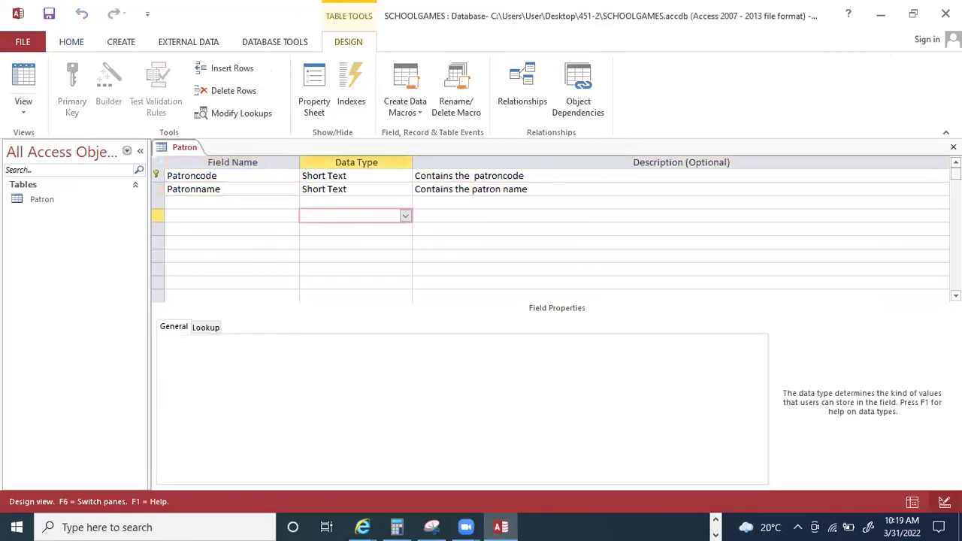
click(953, 146)
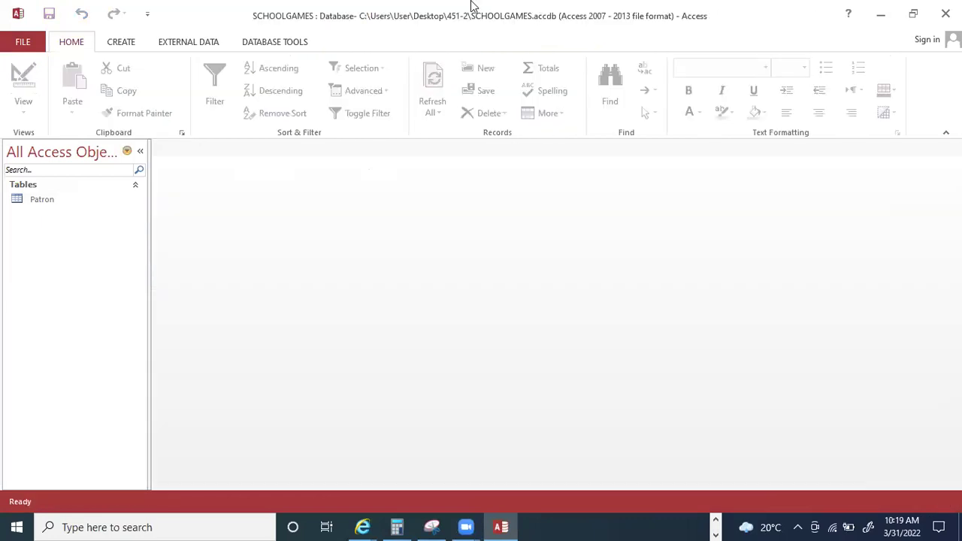
click(123, 43)
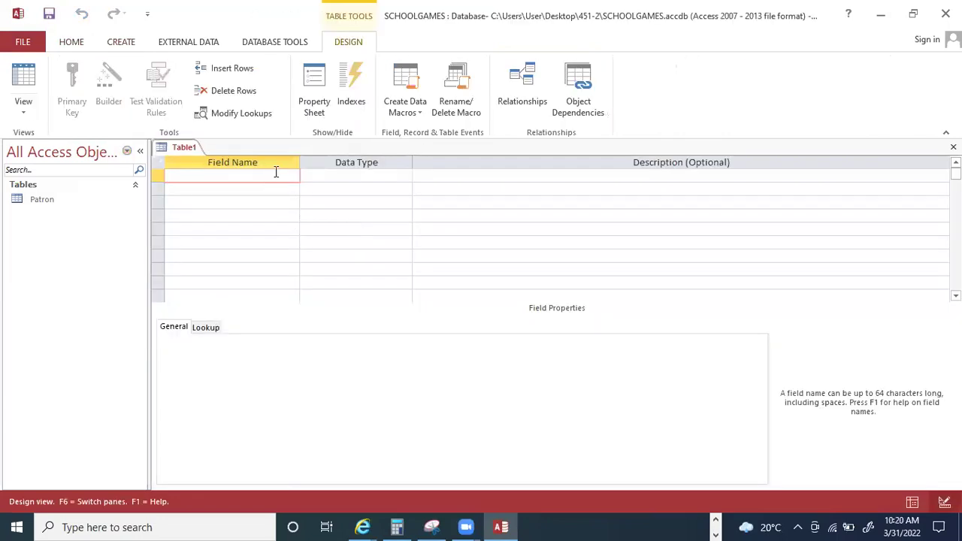
Add a Gamecode field of type Short Text with the description "contains the name of the game".
text(Gamecode)
key(Tab)
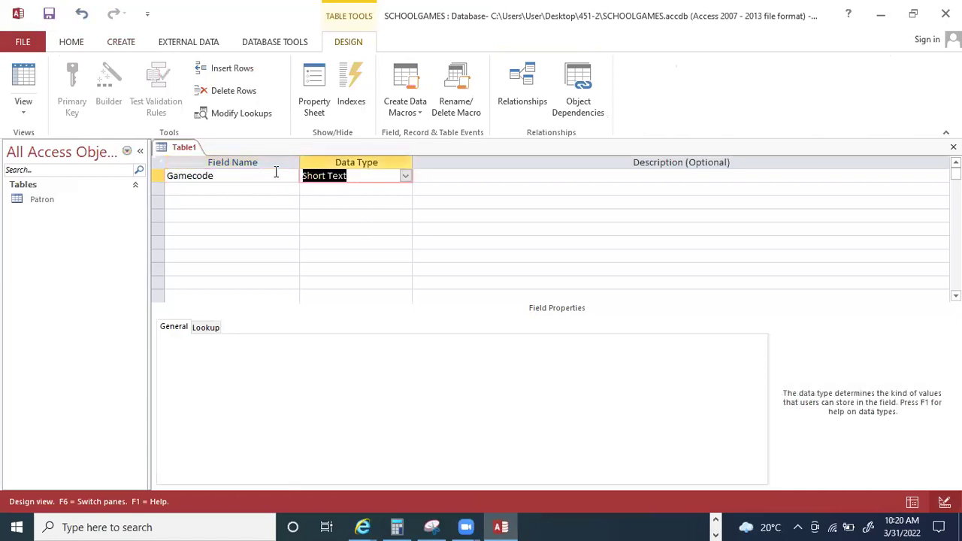
key(Tab)
text(contains the name of the game)
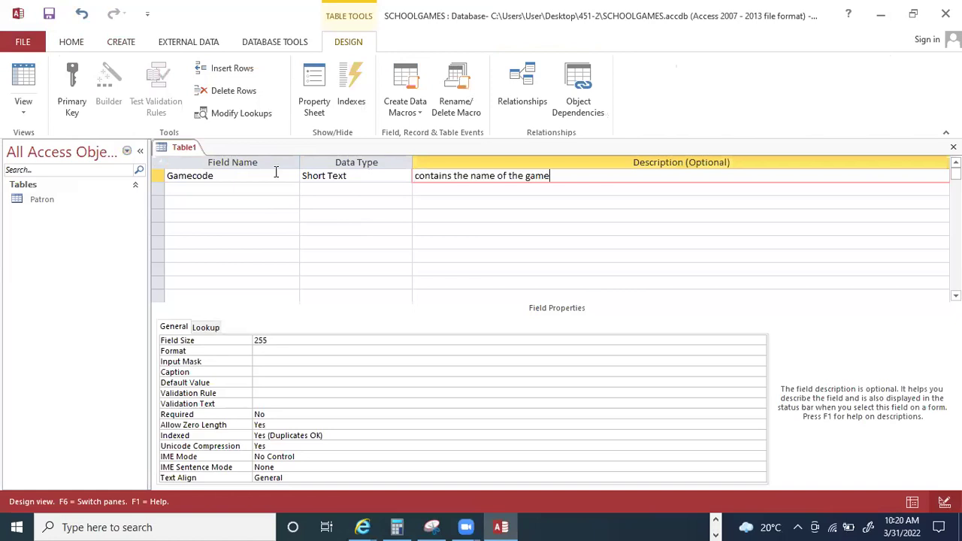
Add a Gamename field of type Short Text with the copied description "contains the name of the game".
click(464, 193)
key(ctrl+v)
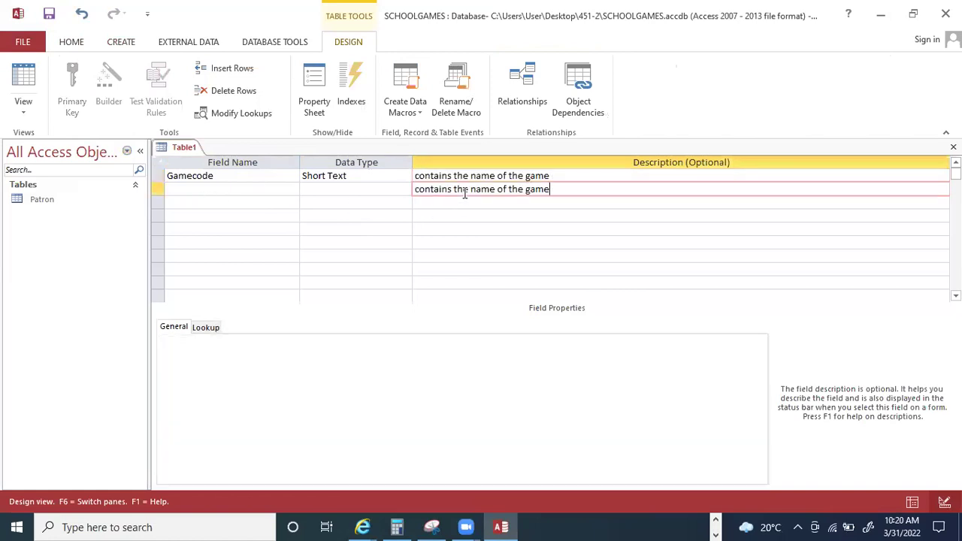
click(269, 190)
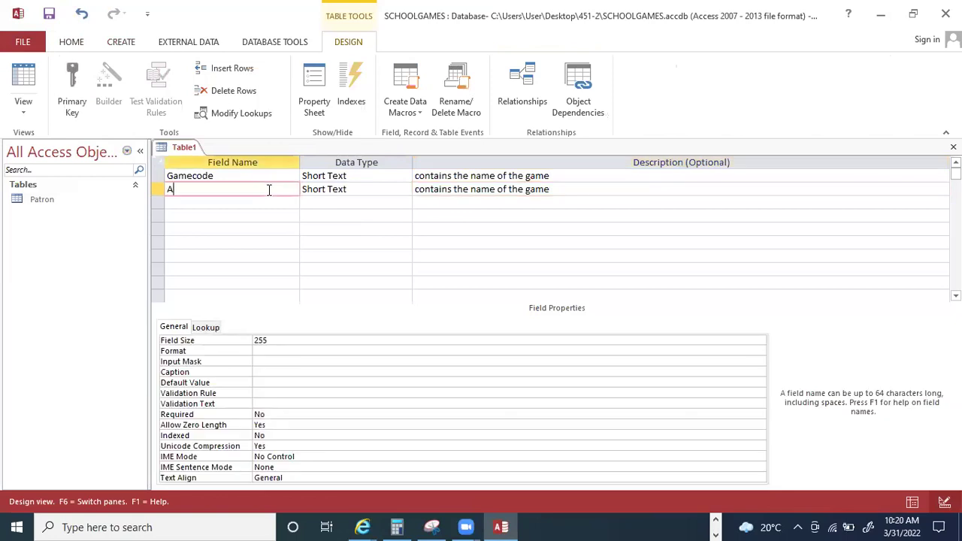
text(Gamename)
key(Tab)
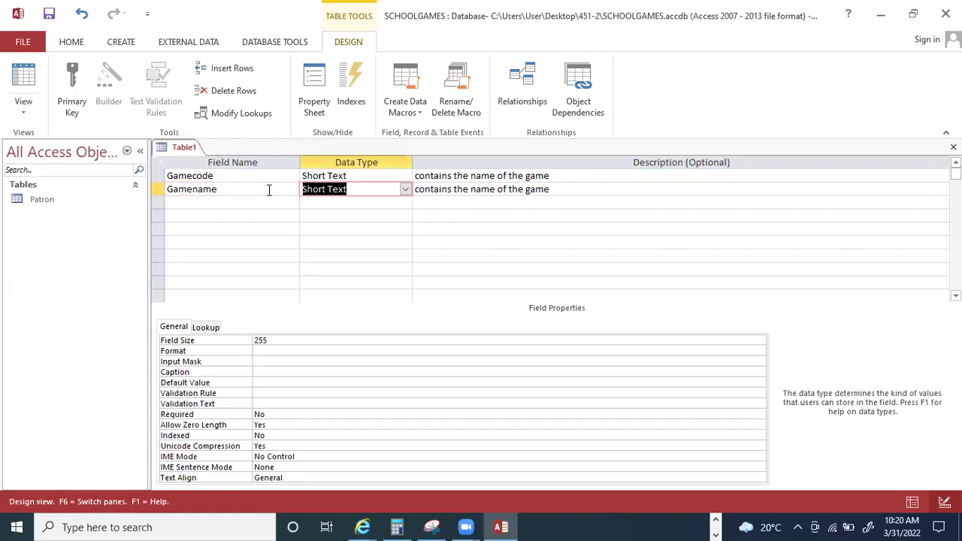
key(Tab)
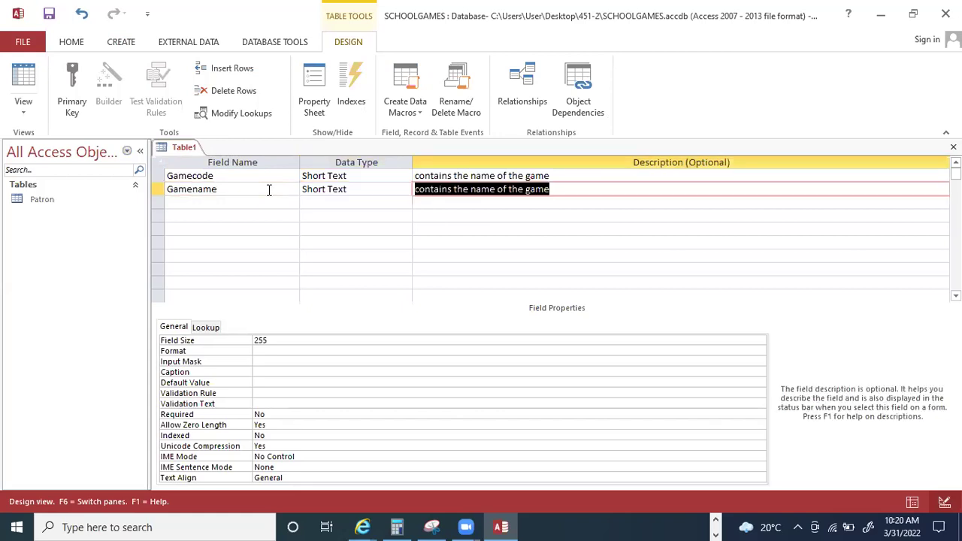
Switch to Document17 in Word and check the sample Gamecode and Gamename values in the Games table data.
click(266, 176)
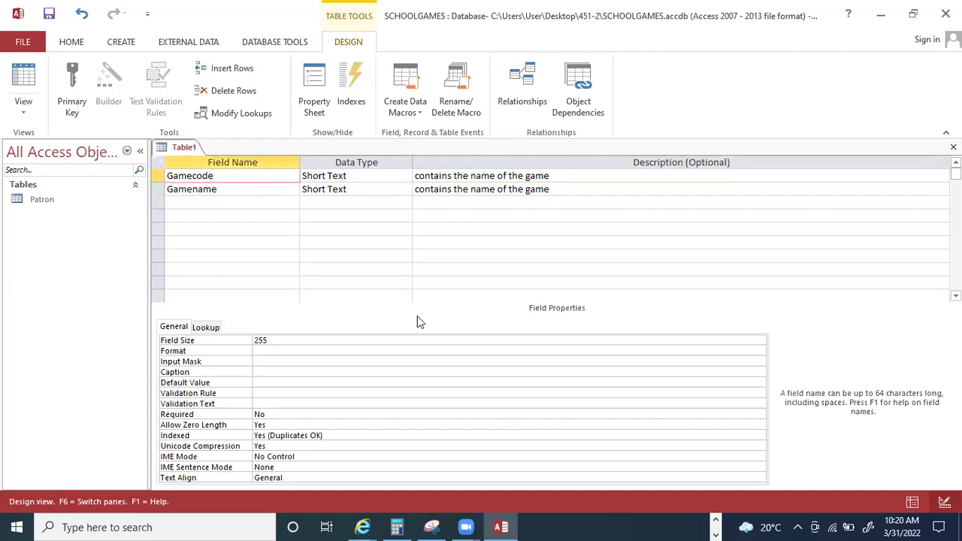
click(715, 520)
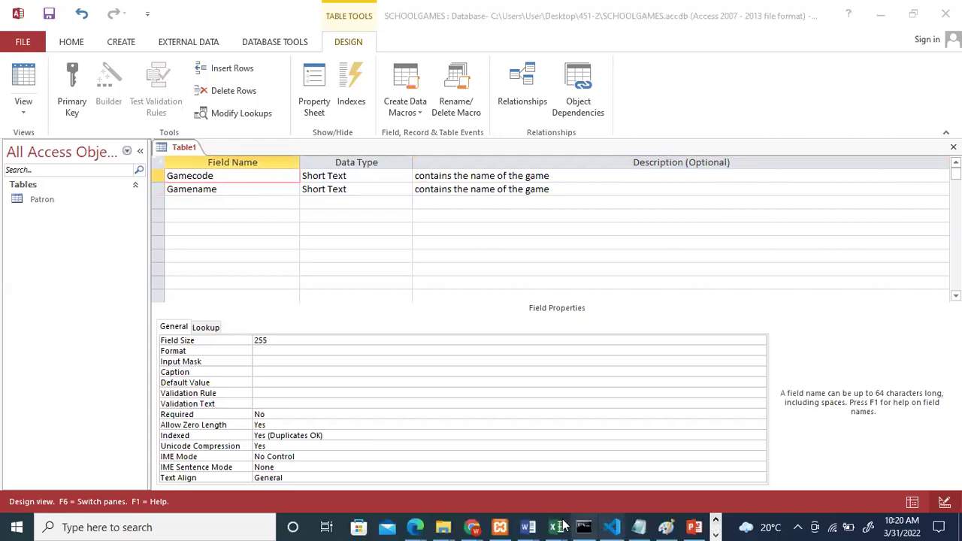
mouse_move(527, 527)
click(691, 485)
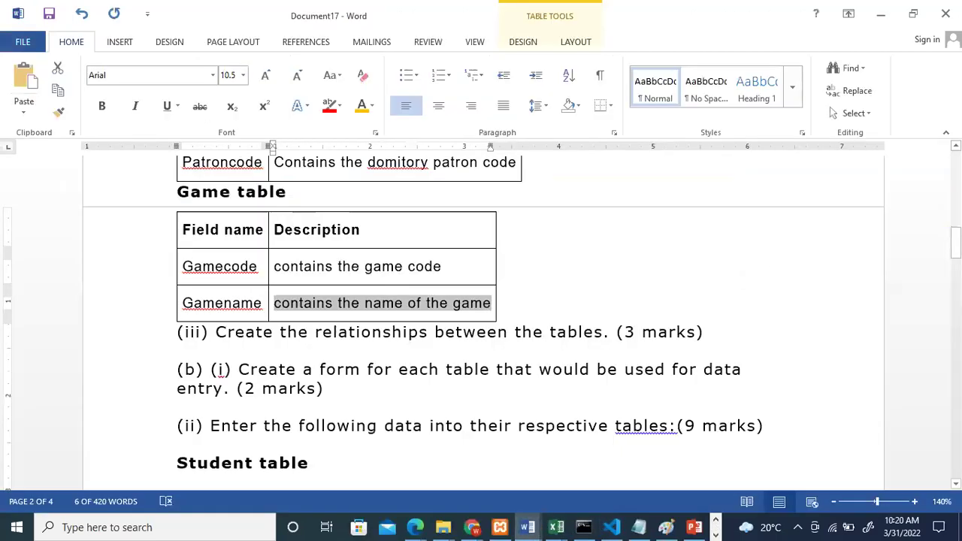
drag(956, 241, 956, 338)
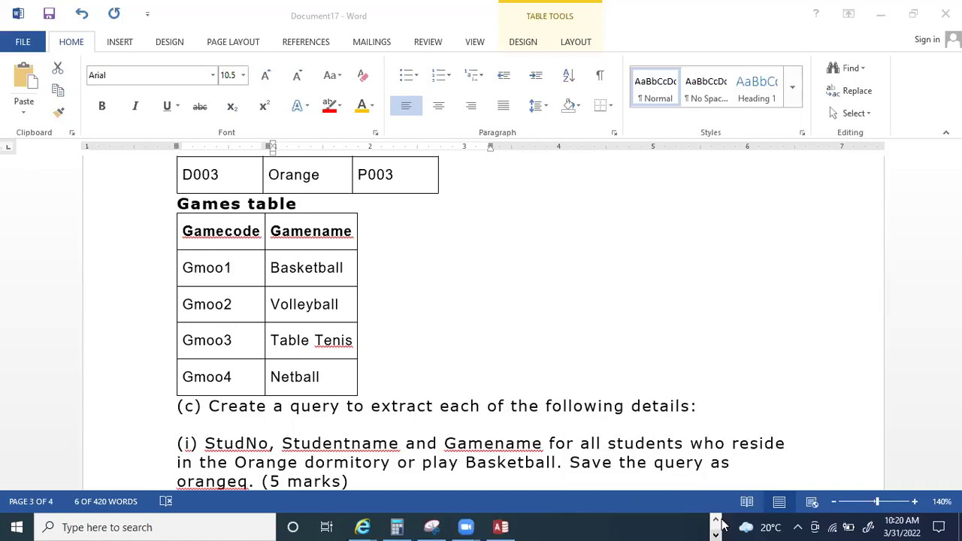
Return to Access, check both fields' data types and make Gamecode the primary key.
click(501, 526)
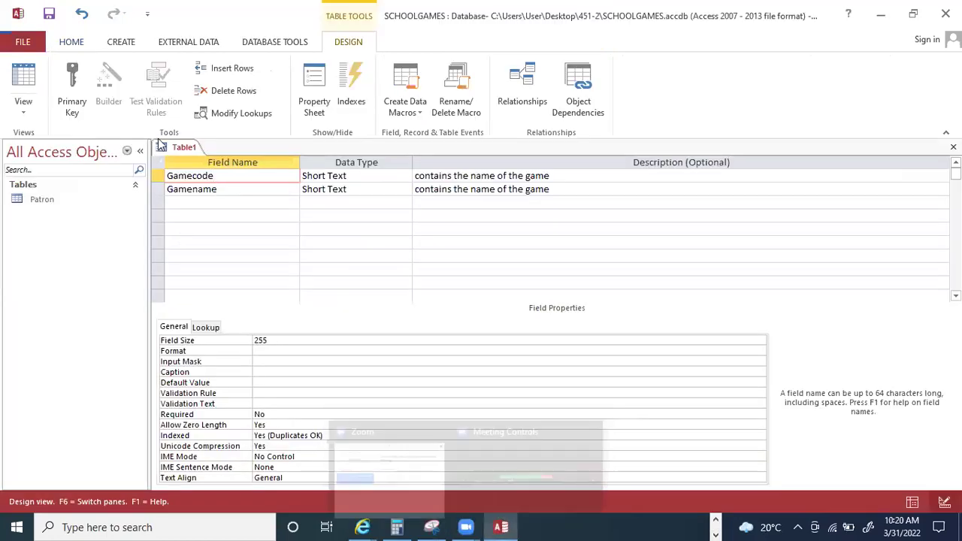
click(358, 178)
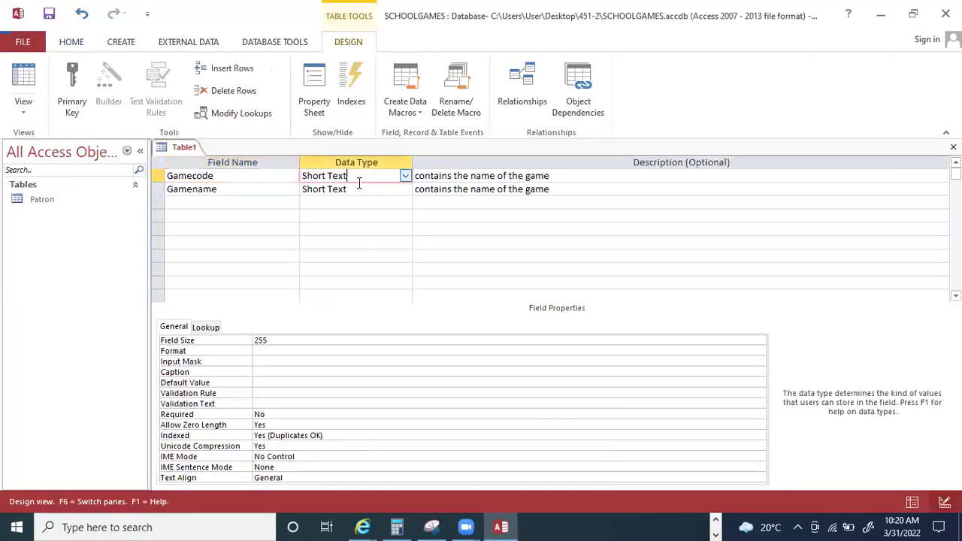
click(359, 189)
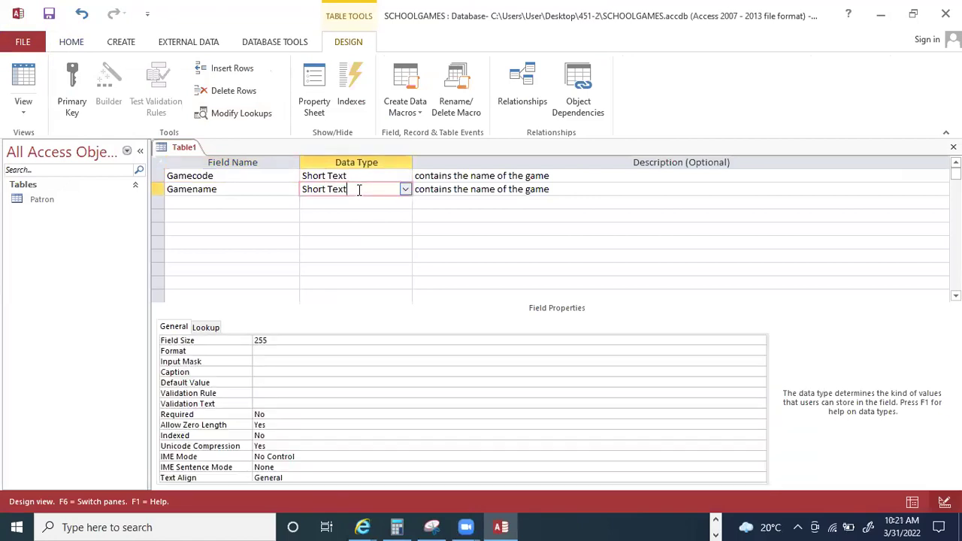
click(345, 175)
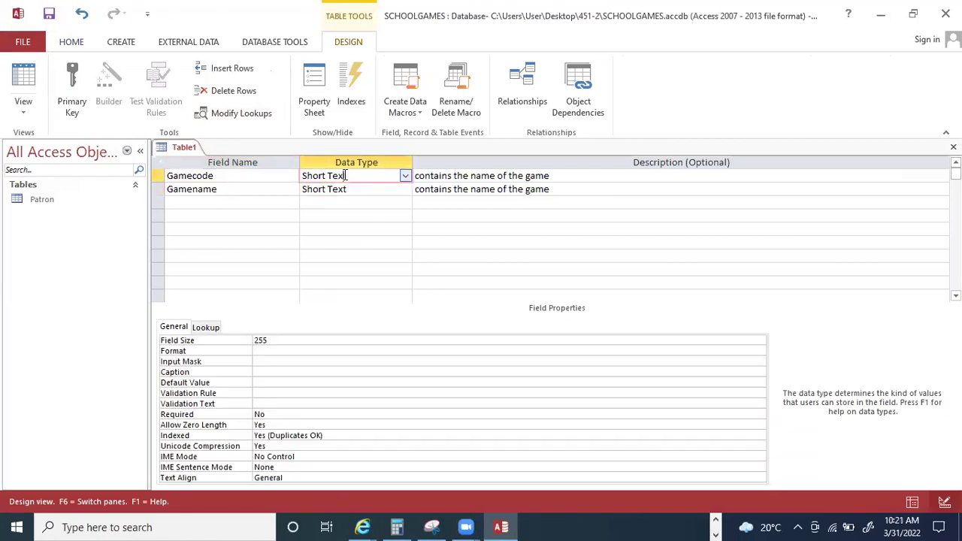
click(238, 187)
click(233, 175)
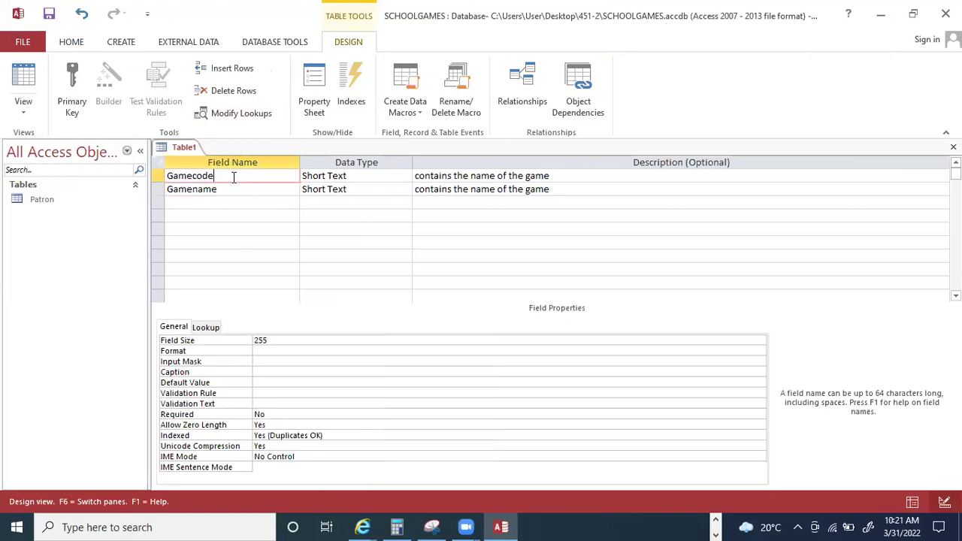
right_click(234, 177)
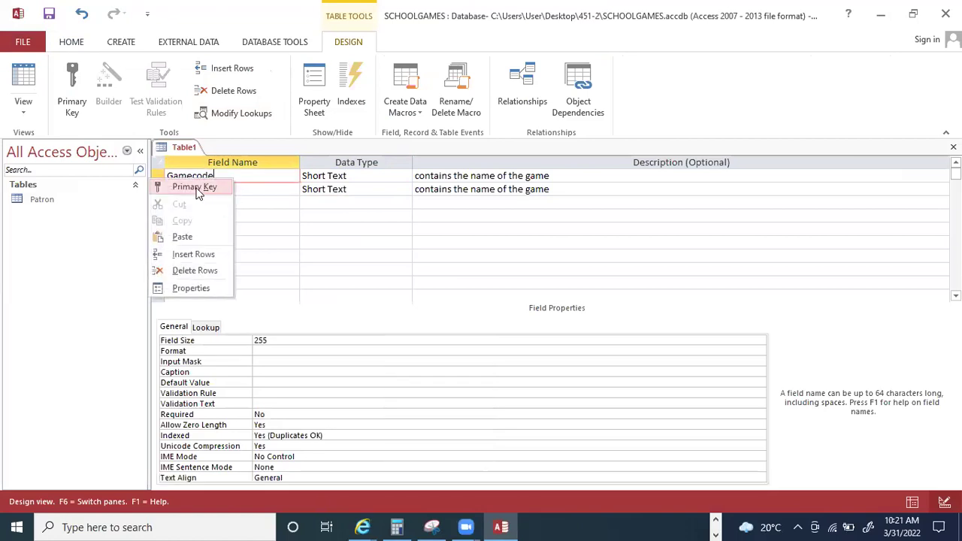
click(196, 188)
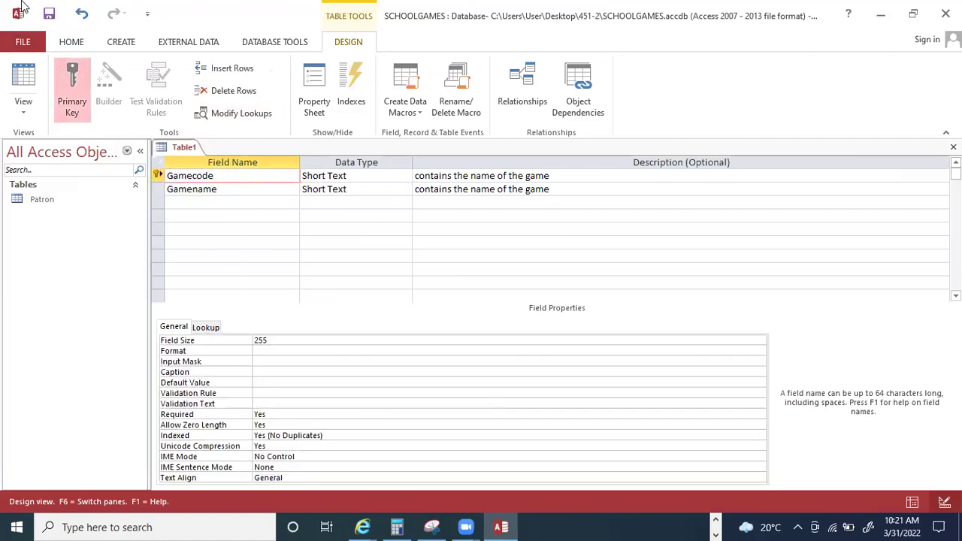
Save the new table as Game and close it.
click(48, 15)
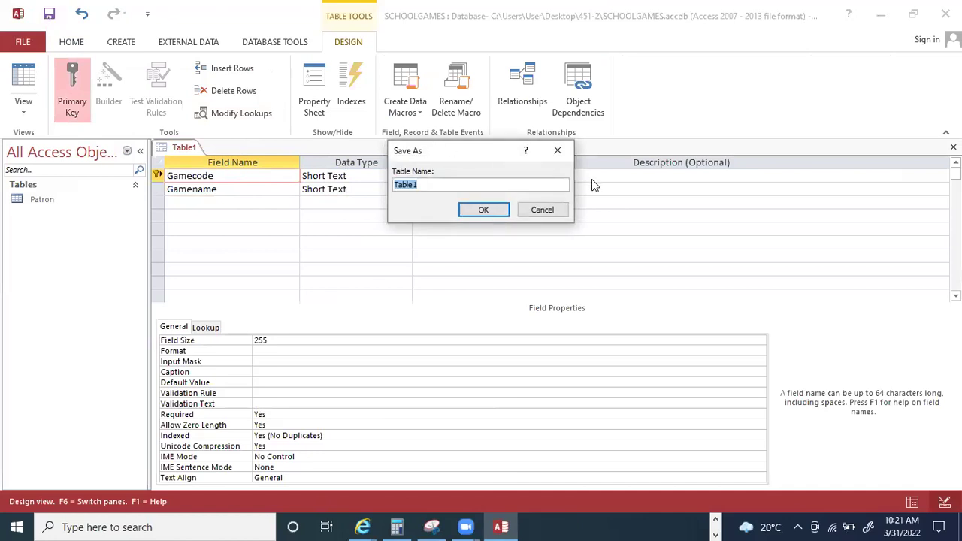
text(Game)
click(483, 211)
click(953, 147)
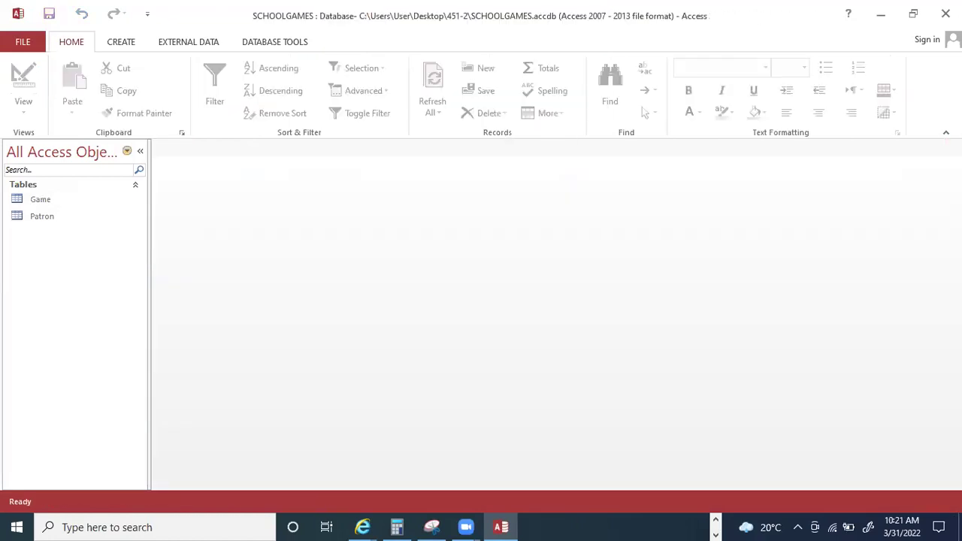
Switch to Document17 in Word and review the sample records of the Games, Patron and Dormitory tables.
click(451, 513)
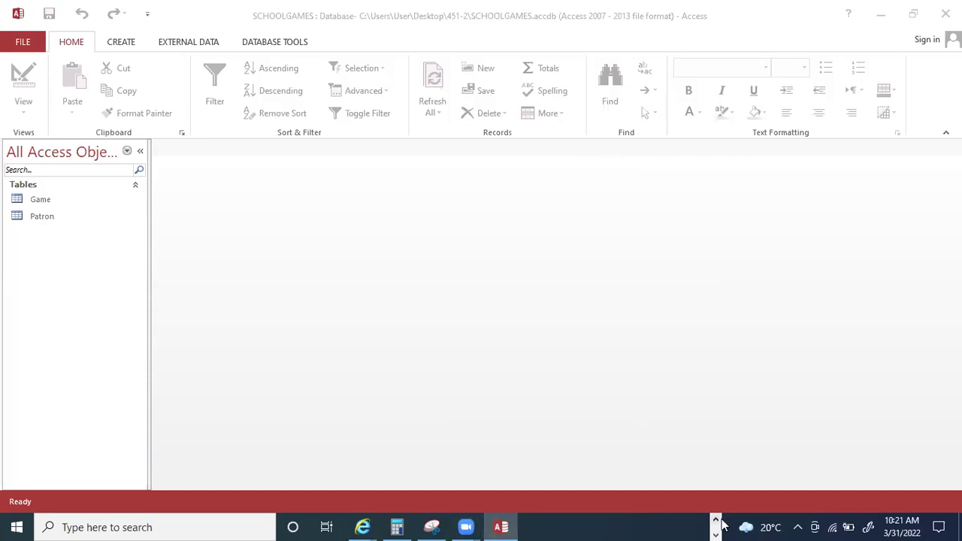
mouse_move(531, 526)
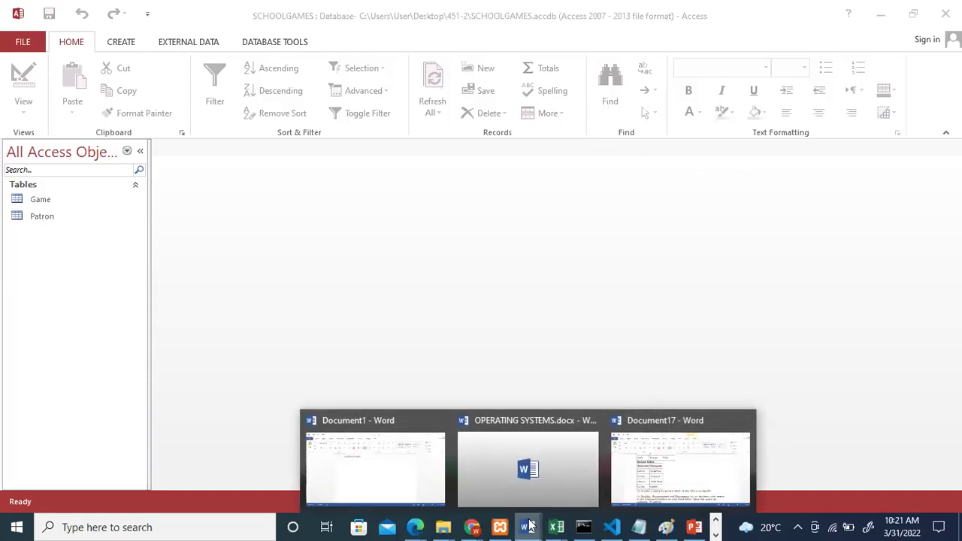
click(666, 477)
click(421, 282)
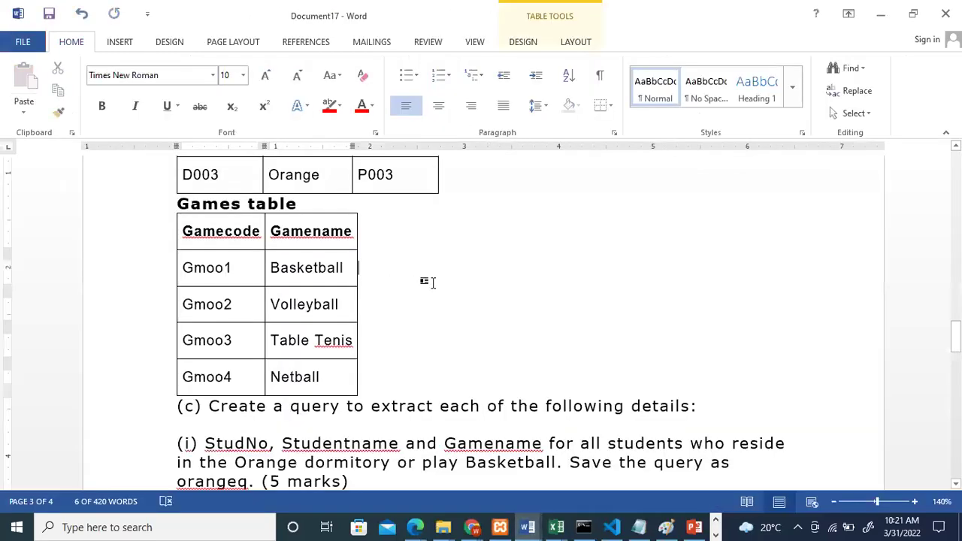
key(Up)
key(Up)
key(Up)
key(Up)
key(Up)
key(Up)
key(Up)
key(Up)
key(Up)
key(Up)
key(Up)
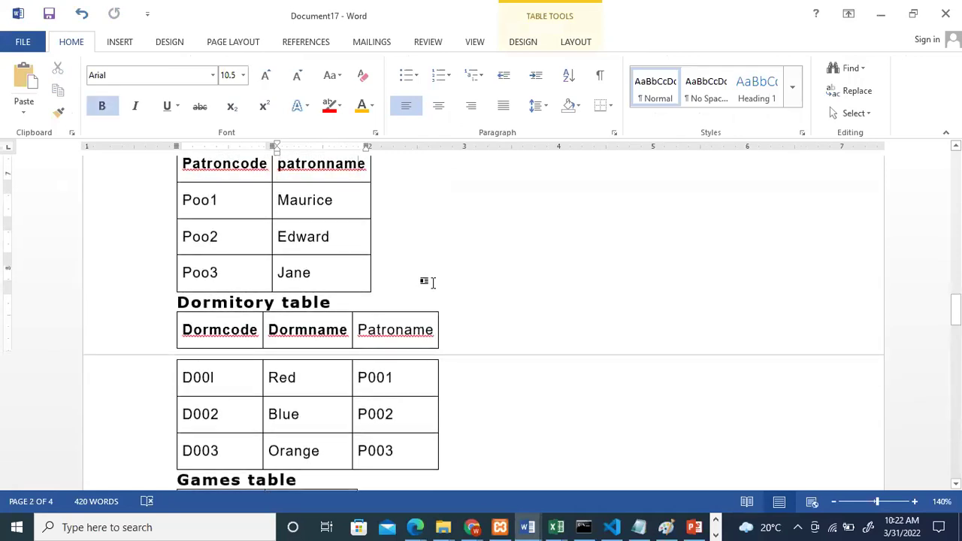
key(Up)
key(Up)
key(Up)
key(Up)
key(Down)
key(Down)
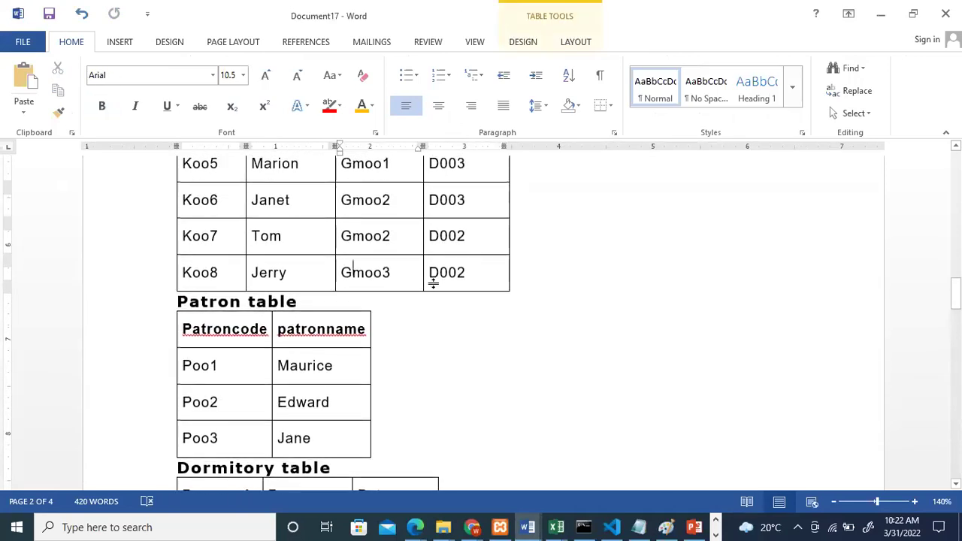
key(Down)
key(Down)
key(Down)
key(Down)
key(Down)
key(Down)
key(Down)
key(Down)
key(Down)
key(Down)
key(Down)
key(Down)
key(Down)
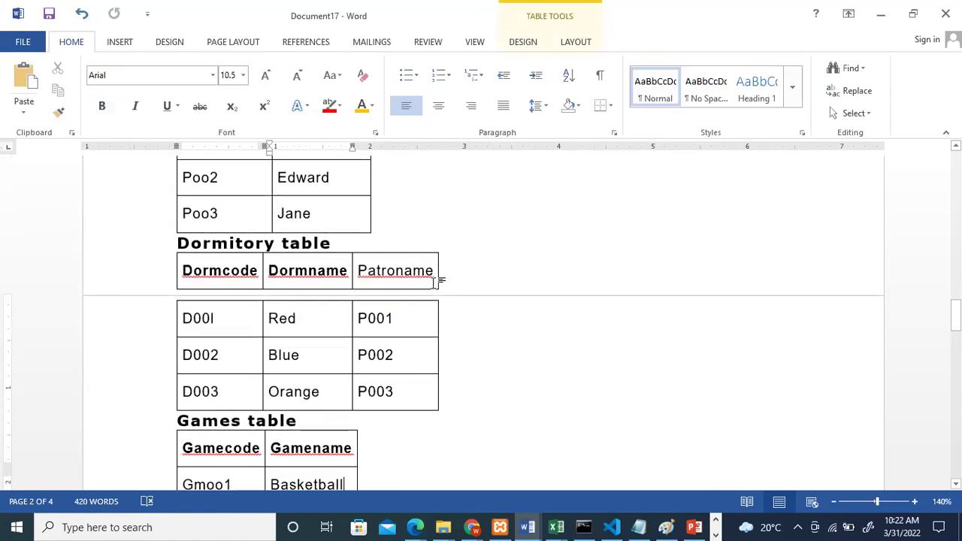
click(435, 282)
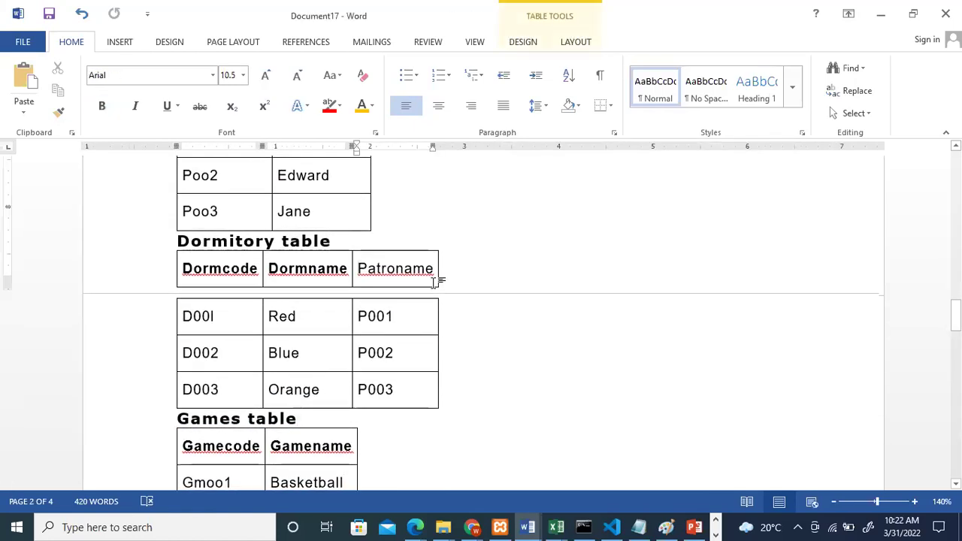
Find the Dormitory table's field names and descriptions in the question's table structure section.
key(Up)
key(Up)
key(Up)
key(Up)
key(Up)
key(Up)
key(Up)
key(Up)
key(Up)
key(Up)
key(Up)
key(Up)
key(Up)
key(Up)
key(Up)
key(Up)
key(Up)
key(Up)
key(Up)
key(Up)
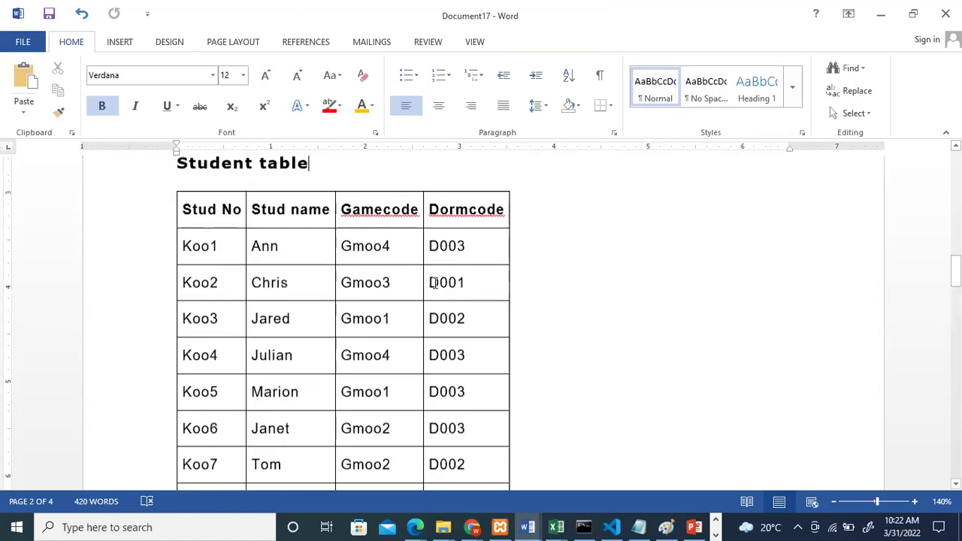
key(Up)
key(Up)
key(Up)
key(Up)
key(Up)
key(Up)
key(Up)
key(Up)
key(Up)
key(Up)
key(Up)
key(Up)
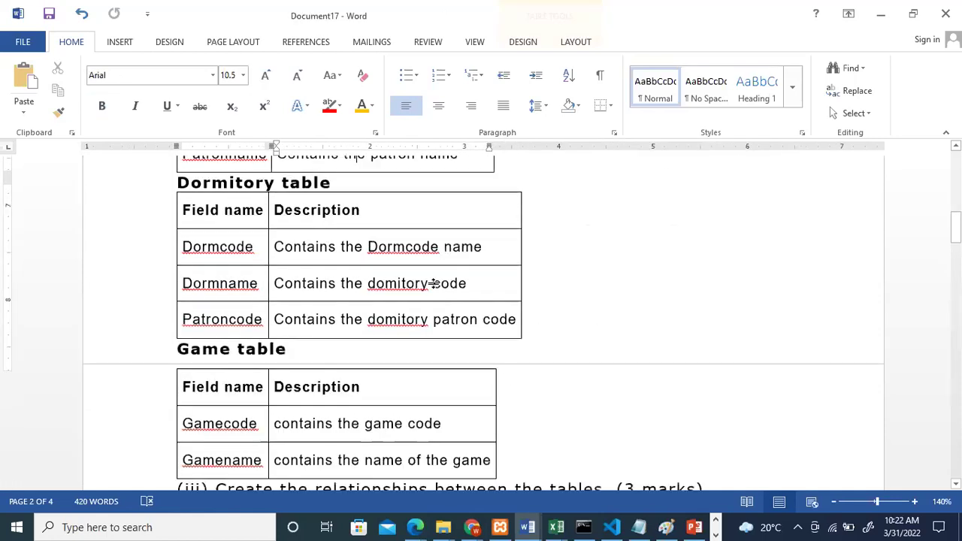
key(Down)
key(Down)
key(Down)
key(Down)
key(Down)
key(Down)
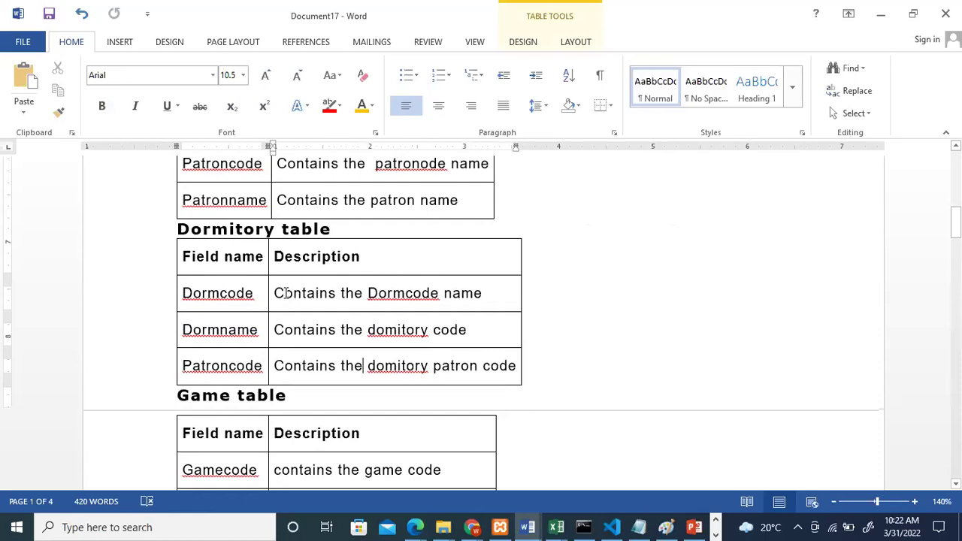
key(Down)
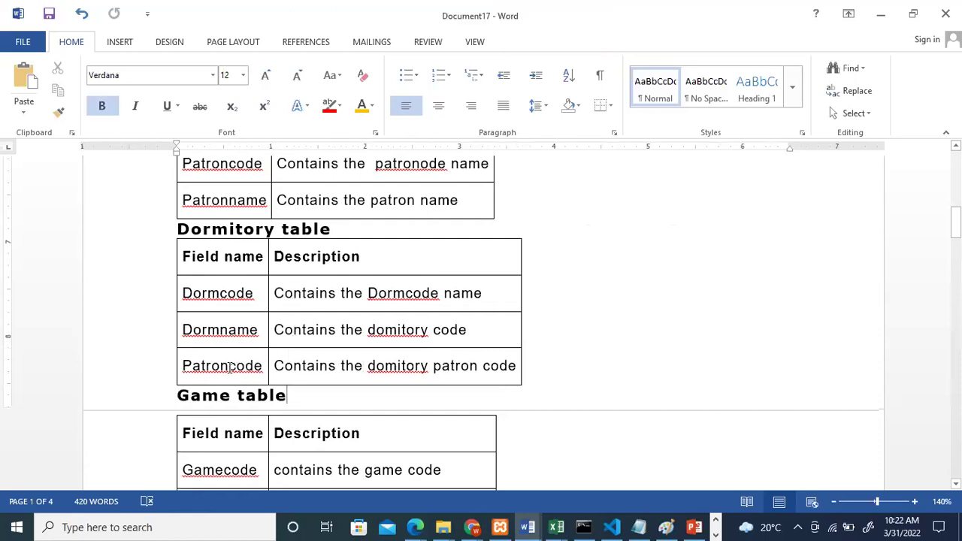
Mark Patroncode in the Dormitory table's field list and compare it with the sample Dormitory and Student data.
drag(182, 366, 264, 363)
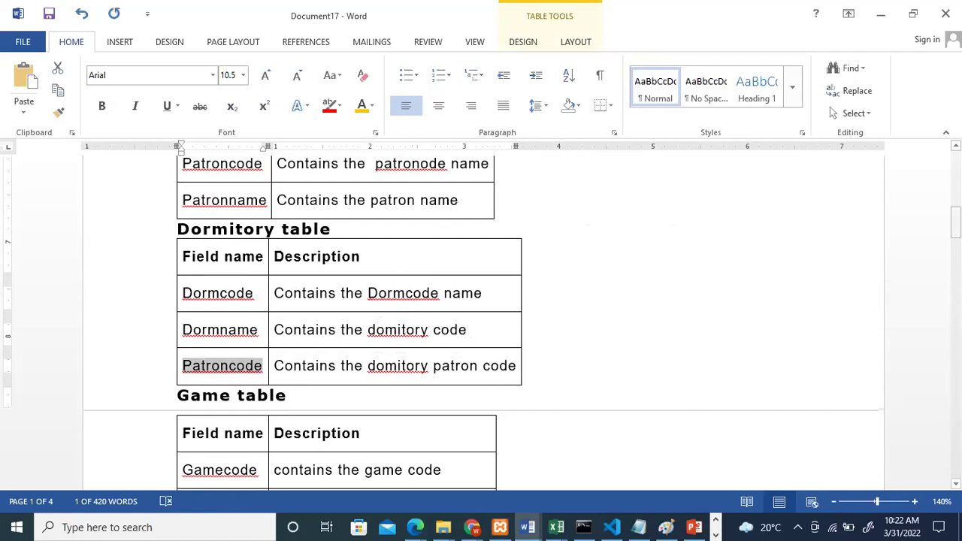
drag(955, 223, 955, 314)
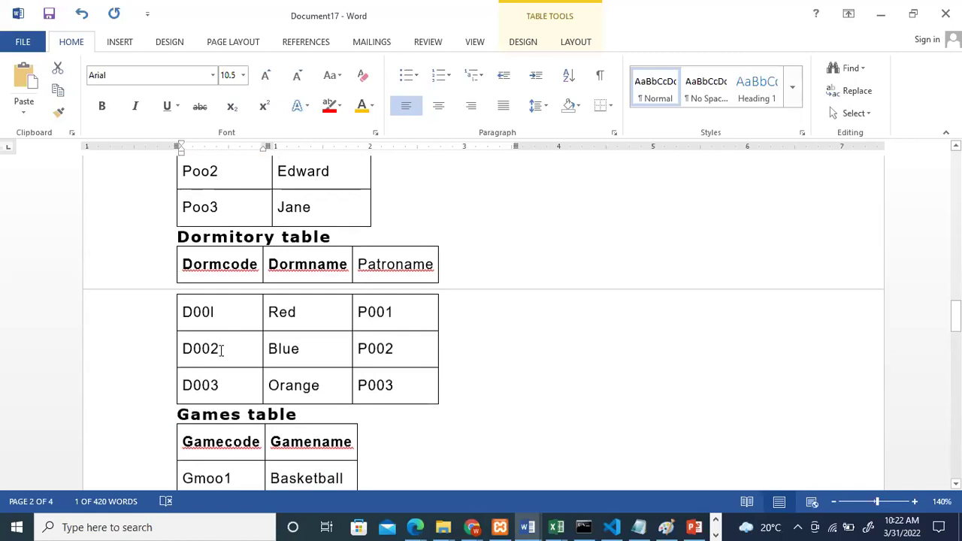
drag(955, 317, 956, 280)
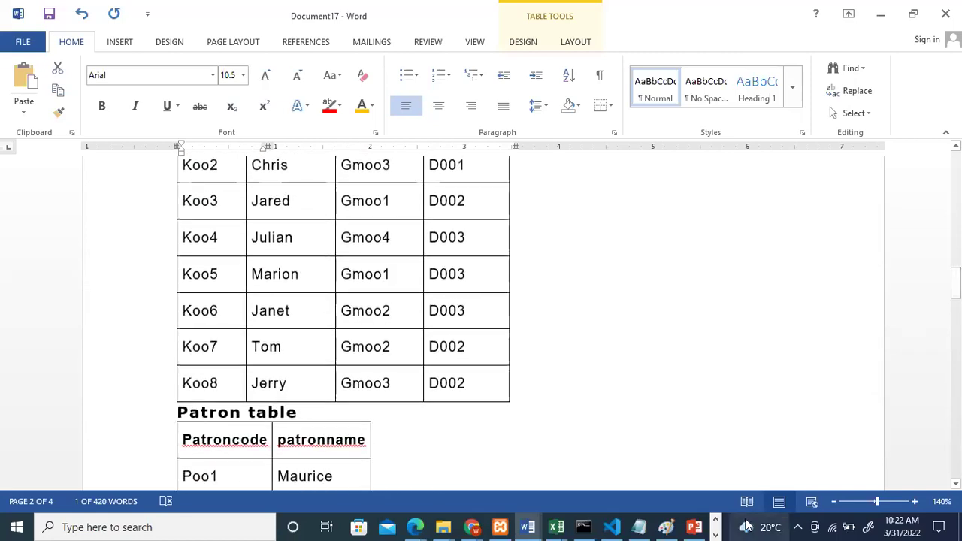
Return to Access and start a new table in Design view.
click(716, 536)
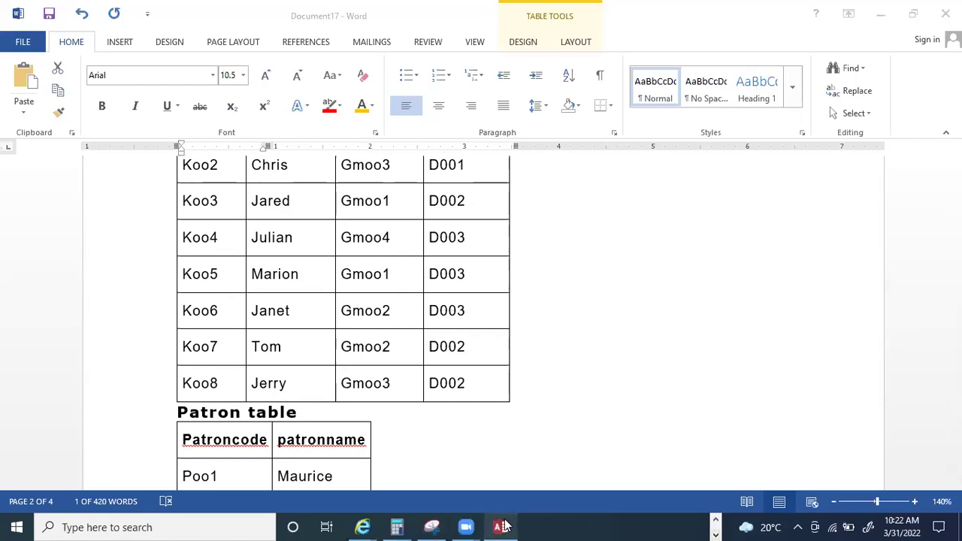
click(501, 527)
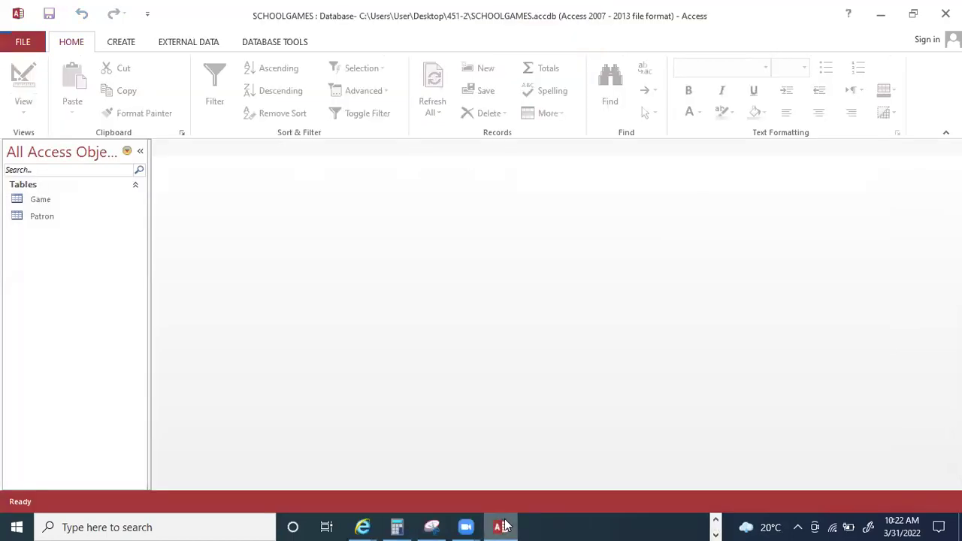
click(121, 42)
click(120, 96)
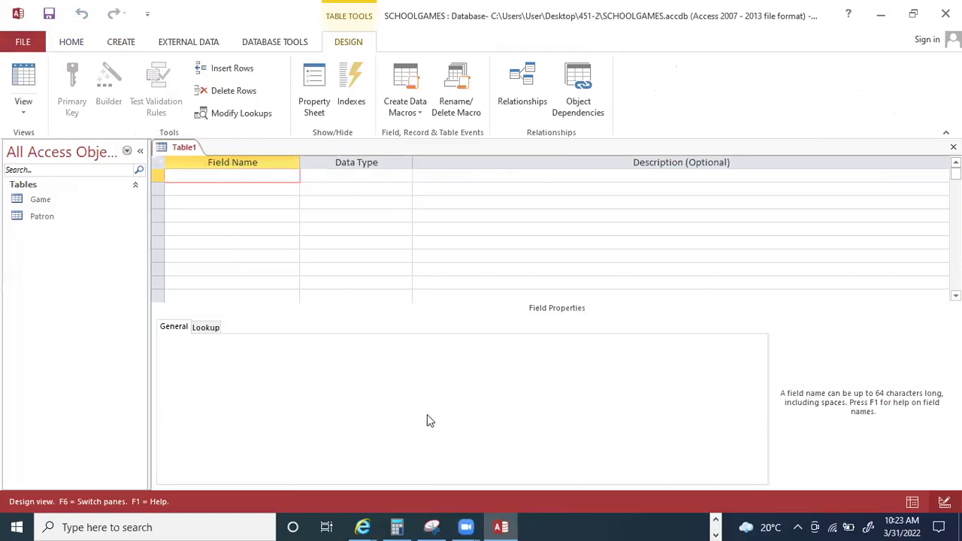
Check the Dormitory table's field names in Document17 in Word, and return to the new table in Access.
click(716, 520)
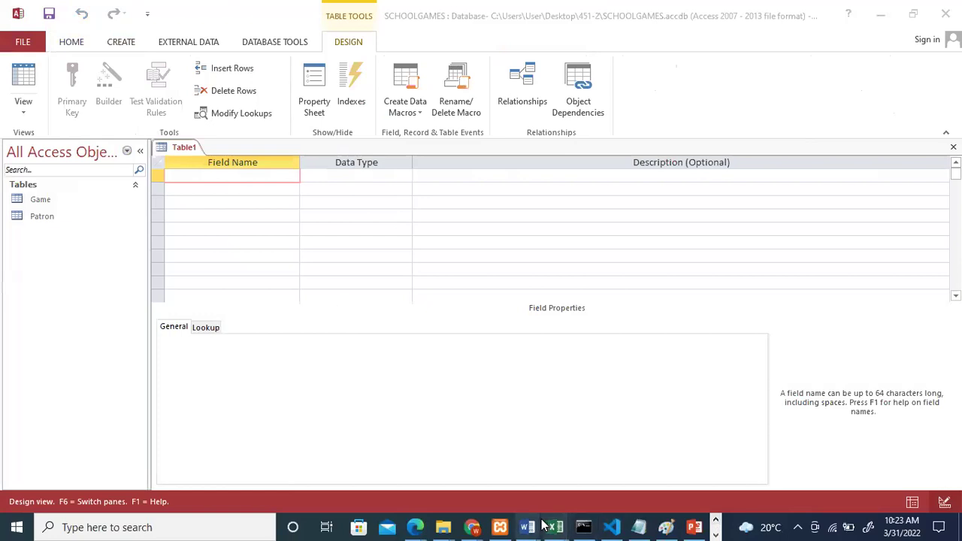
mouse_move(527, 527)
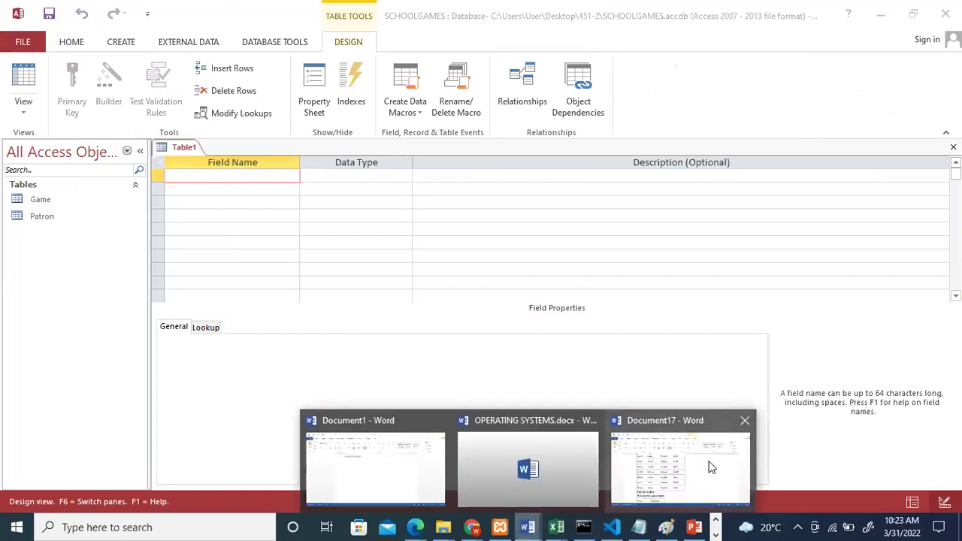
click(705, 460)
drag(956, 283, 956, 224)
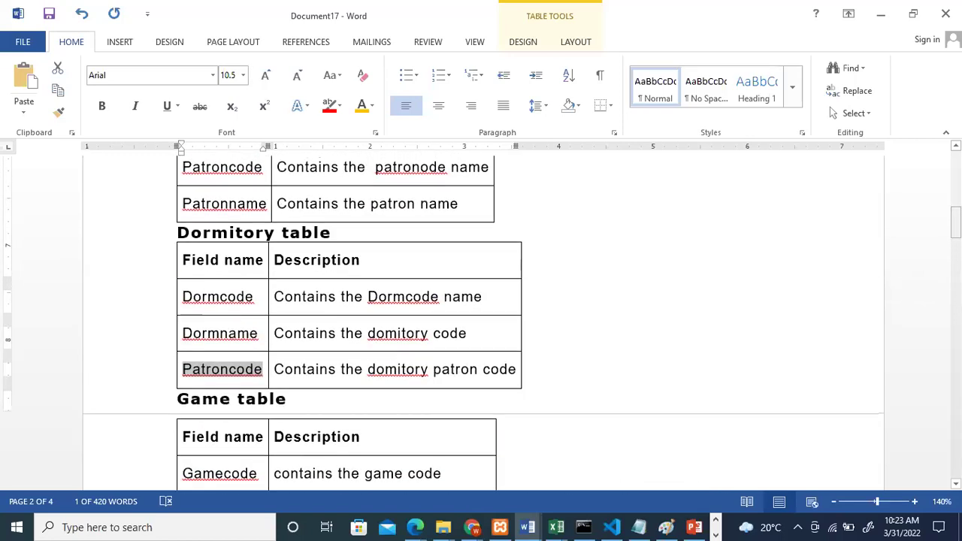
click(884, 15)
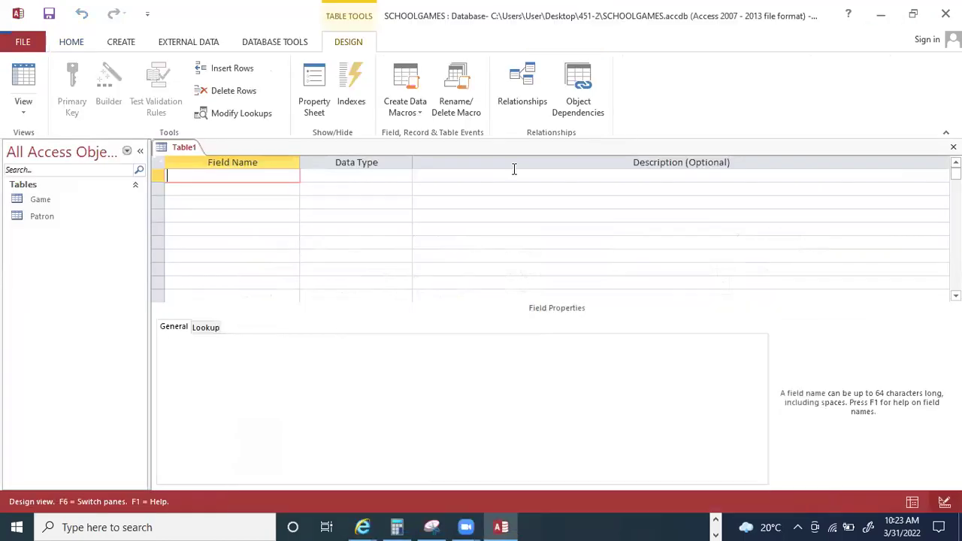
Add the Short Text fields Dormcode, Dormname and Patroncode to the new table.
text(Dormcode)
click(241, 189)
text(Dormnama)
key(BackSpace)
key(BackSpace)
text(me)
key(Down)
text(PatronCod)
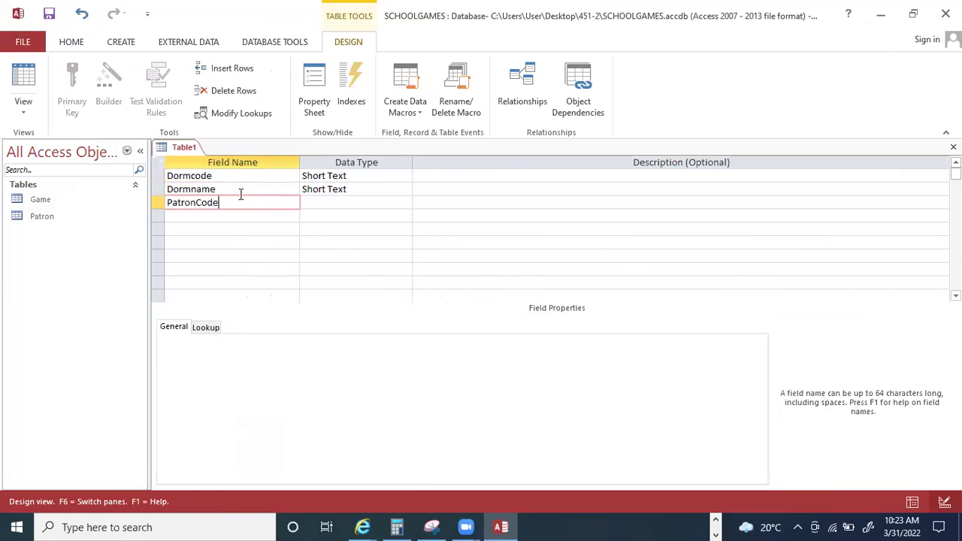
key(BackSpace)
key(BackSpace)
key(BackSpace)
text(code)
click(437, 210)
Copy the description "Contains the domitory patron code" from Document17 in Word into the Patroncode field's description in Access.
click(445, 176)
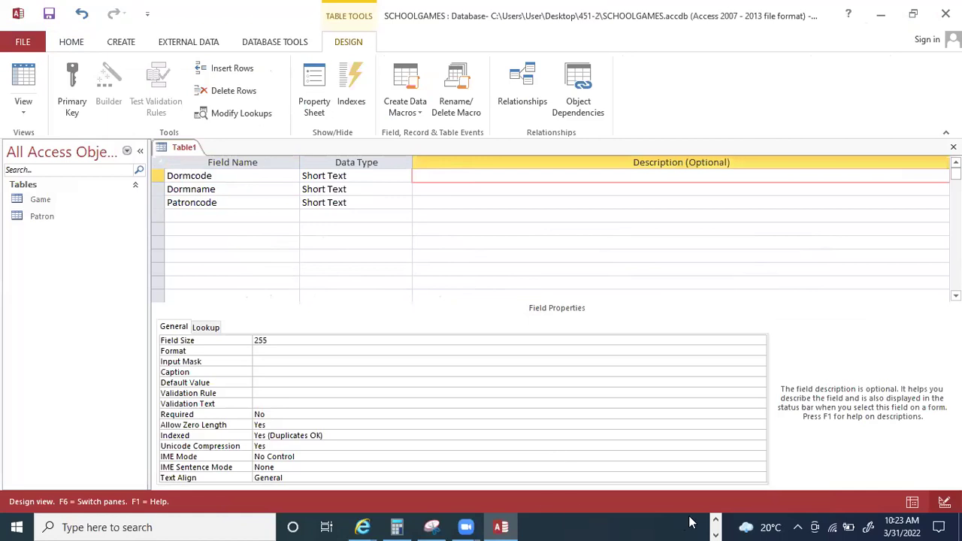
click(714, 523)
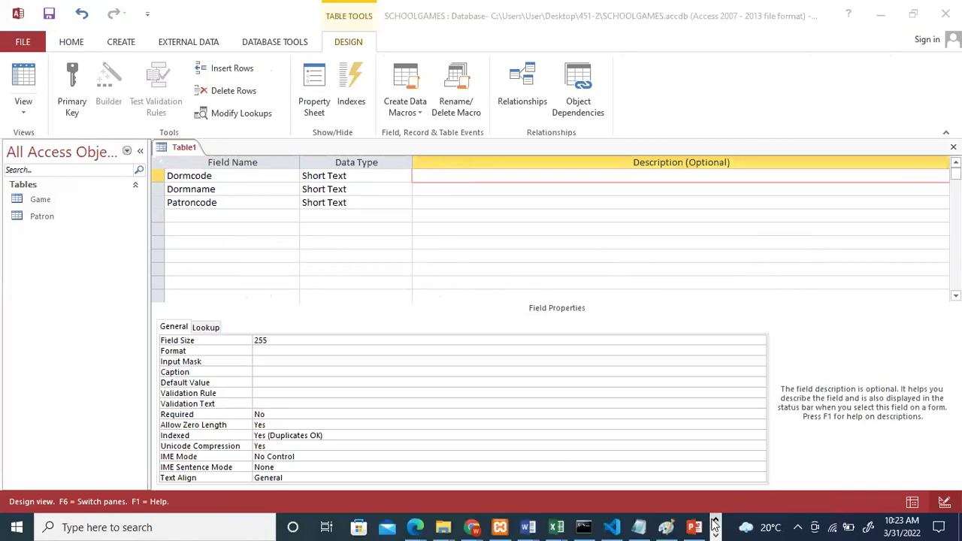
mouse_move(527, 527)
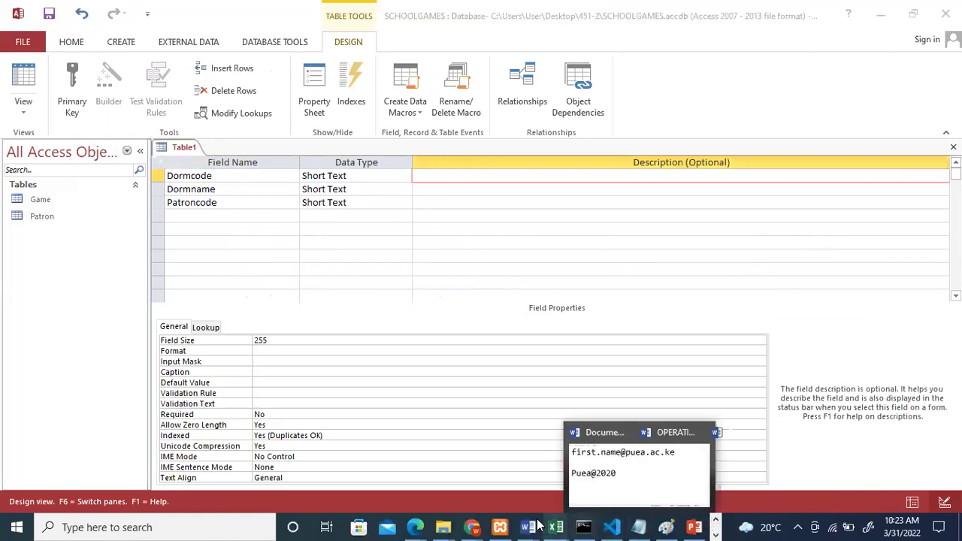
click(687, 478)
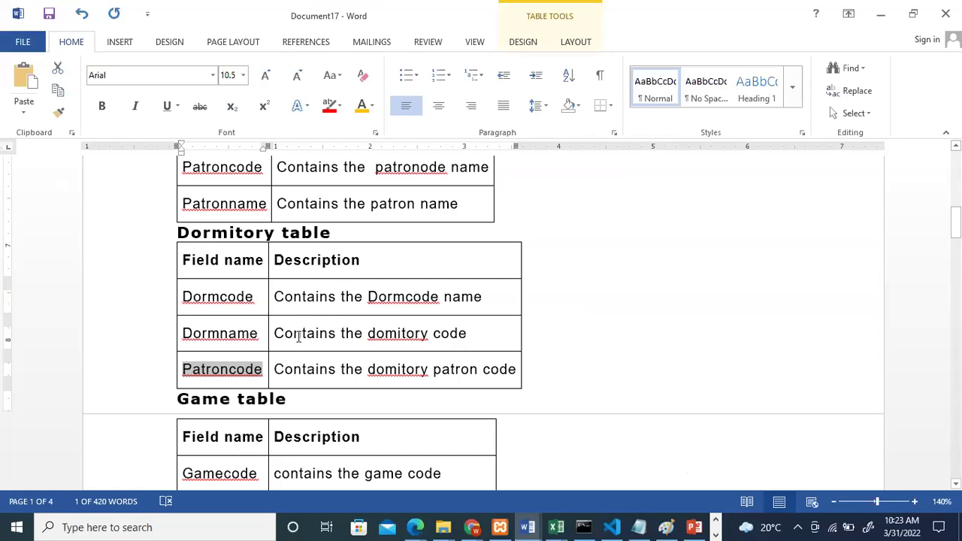
drag(275, 366, 511, 375)
key(ctrl+c)
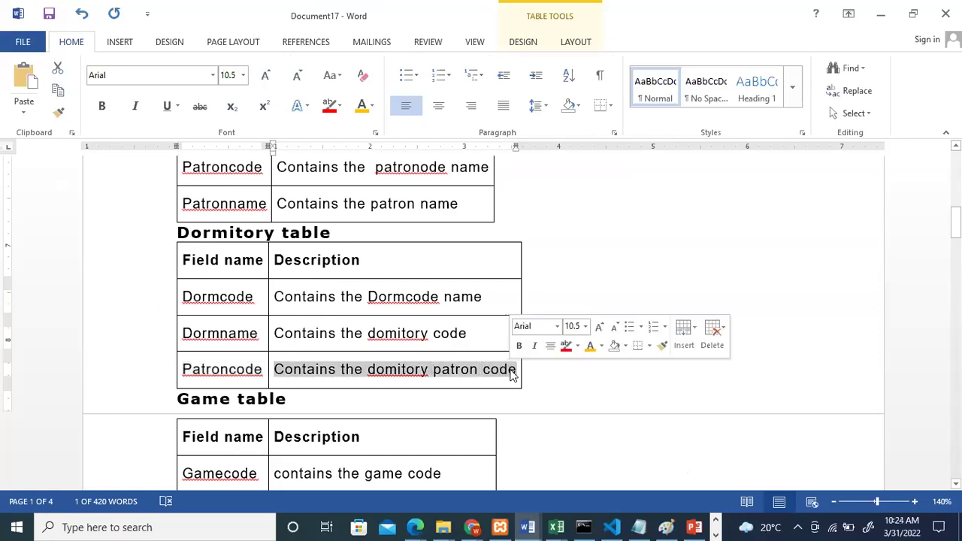
click(715, 527)
click(502, 527)
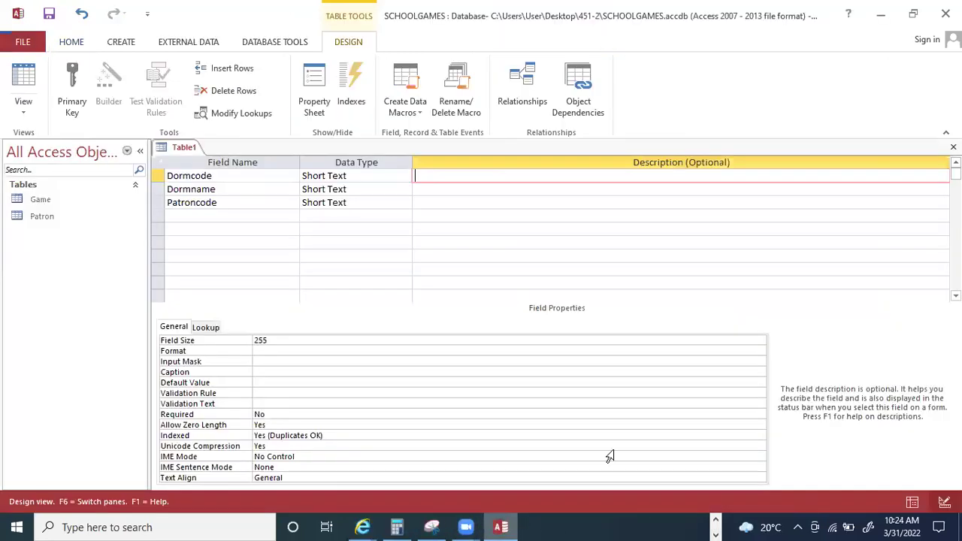
click(441, 202)
key(ctrl+v)
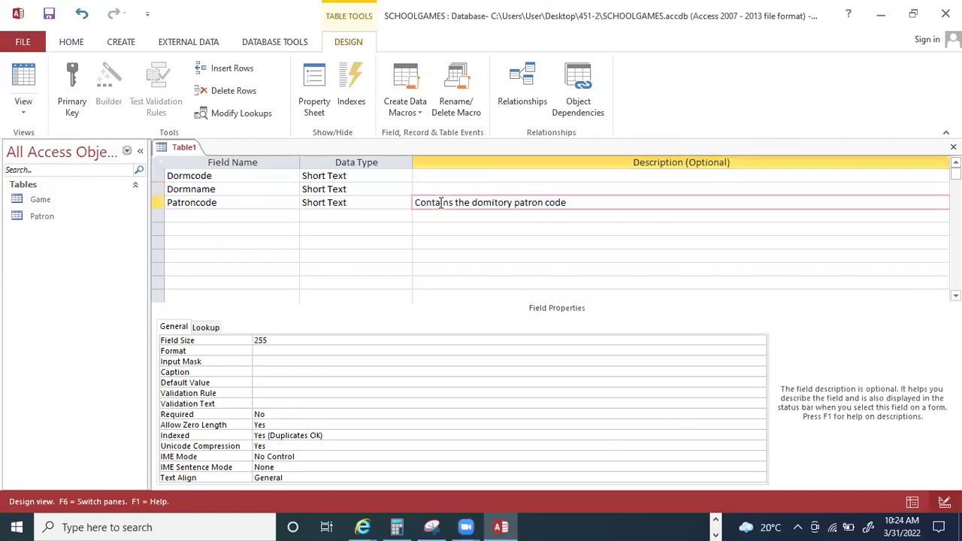
Paste the same copied description into the Dormname and Dormcode fields.
click(453, 189)
key(ctrl+v)
click(453, 175)
key(ctrl+v)
Shorten the Dormcode field's description to "Contains the domcode".
drag(453, 175, 473, 175)
click(473, 175)
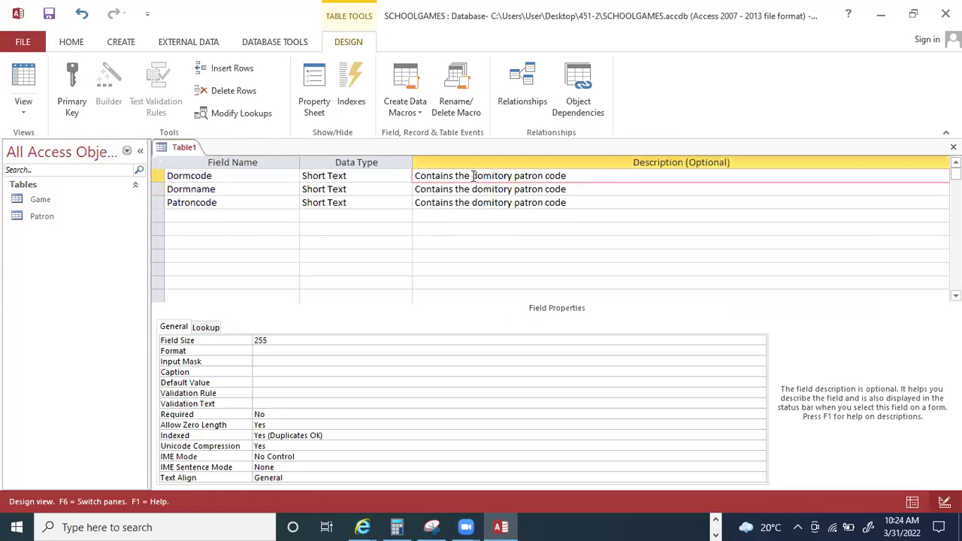
key(Delete)
key(Delete)
key(Delete)
key(Delete)
key(Delete)
key(Delete)
key(Delete)
key(Delete)
key(Delete)
key(Delete)
key(Delete)
key(Delete)
key(Delete)
Cut the Dormname field's description down to "Contains the dom".
click(472, 189)
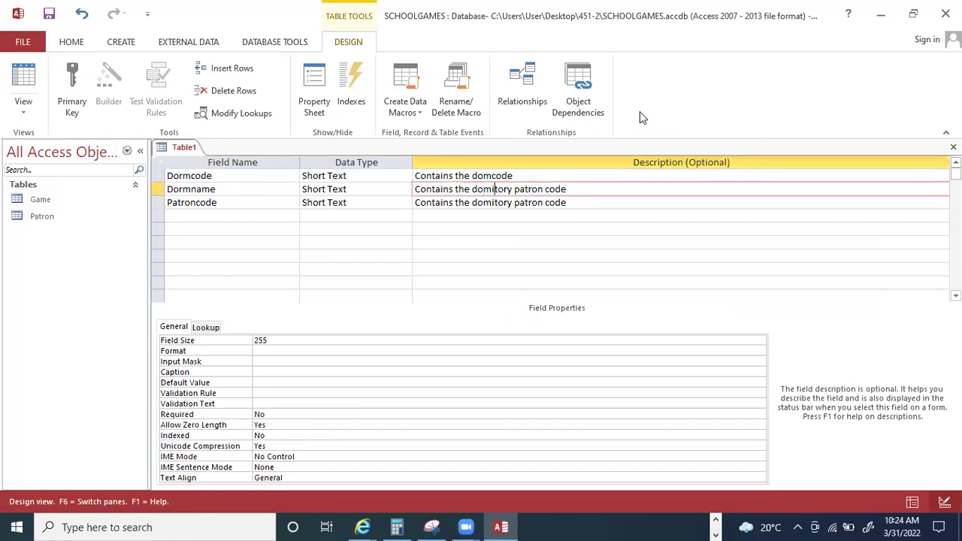
key(Delete)
key(Delete)
key(Delete)
key(Delete)
key(Delete)
key(Delete)
key(Delete)
key(Delete)
key(Delete)
key(Delete)
key(Delete)
key(Delete)
key(Delete)
key(Delete)
key(Delete)
key(Delete)
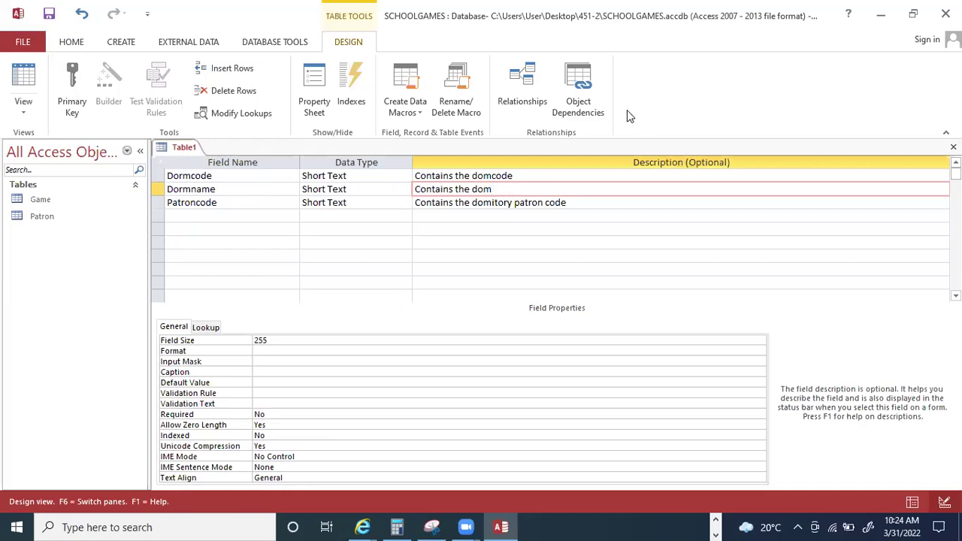
Correct "dom" to "dorm" in the descriptions of the Dormcode and Dormname fields.
click(481, 176)
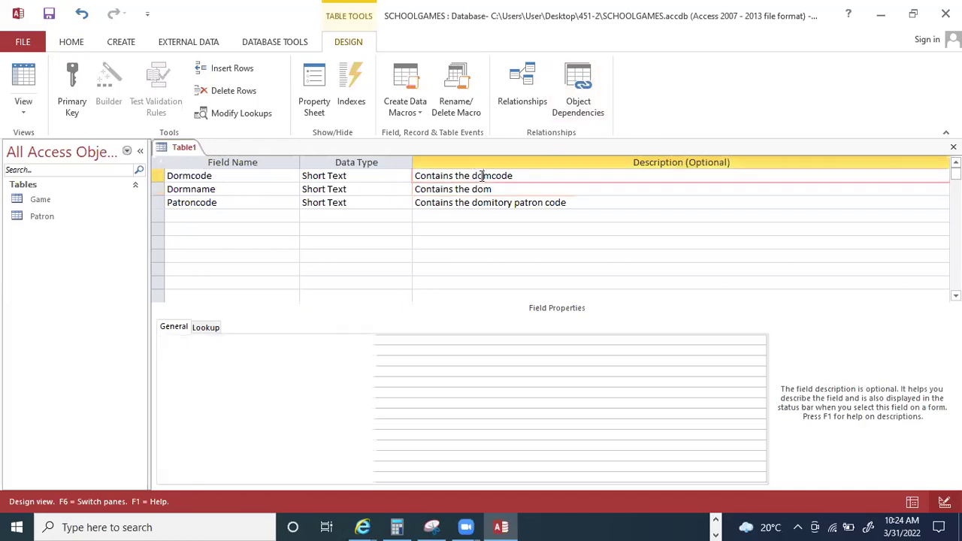
text(r)
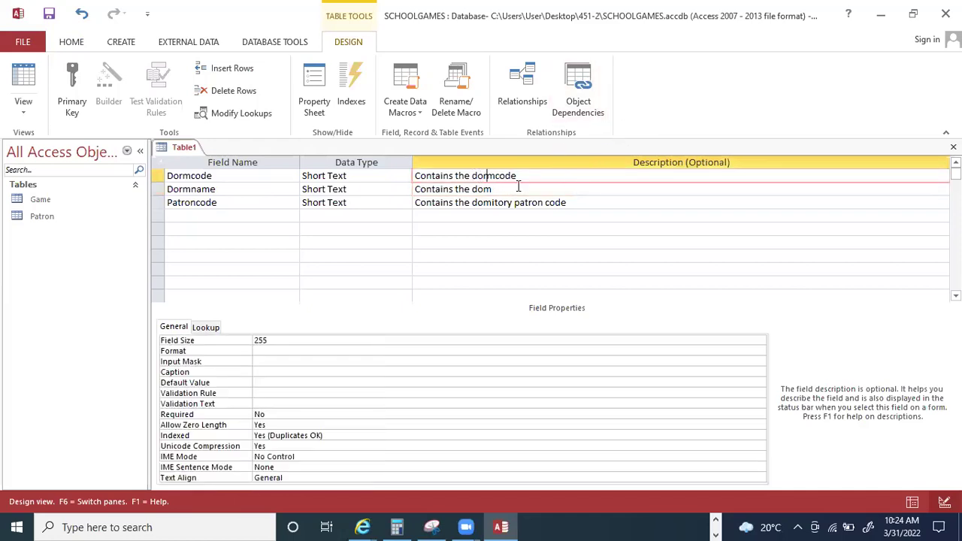
click(482, 190)
text(r)
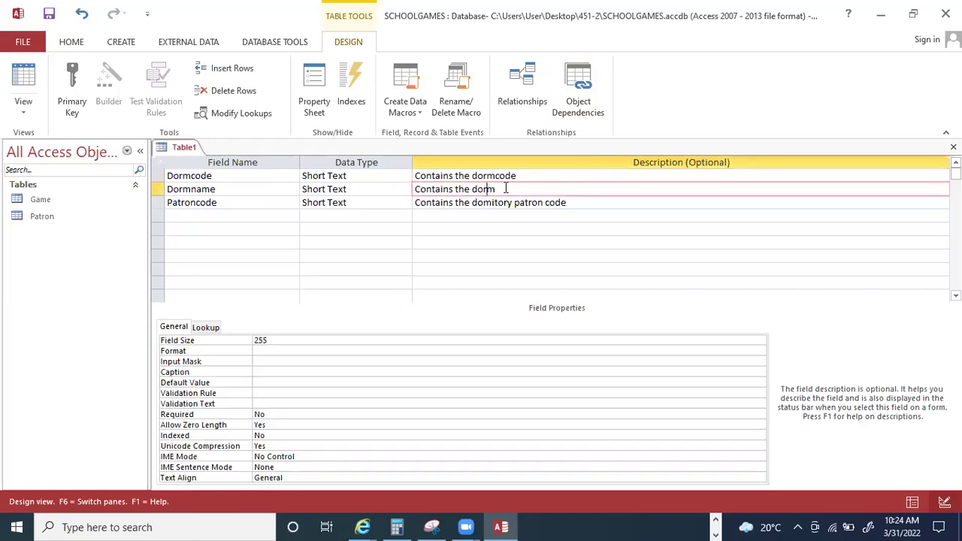
Complete the Dormname field's description as "Contains the dormname".
double_click(505, 191)
key(Return)
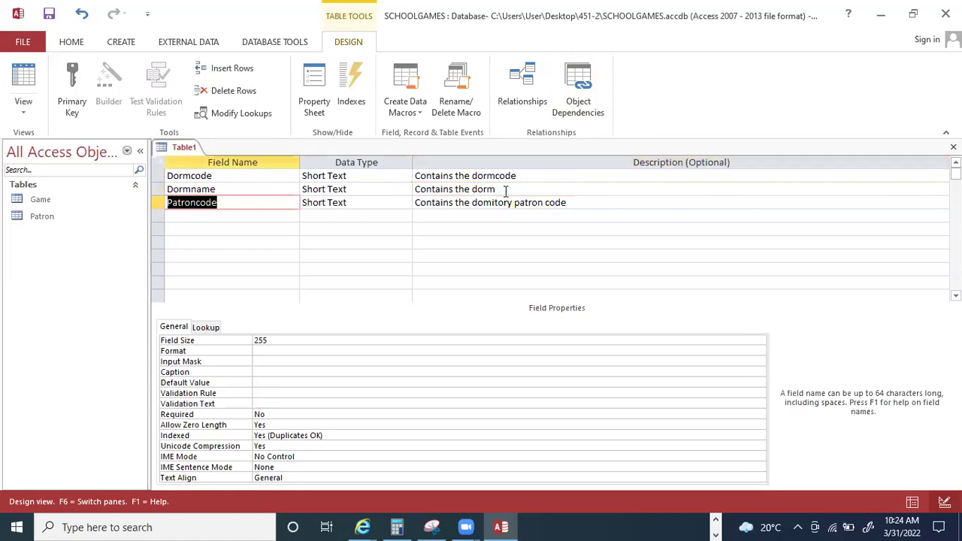
click(506, 191)
text(name)
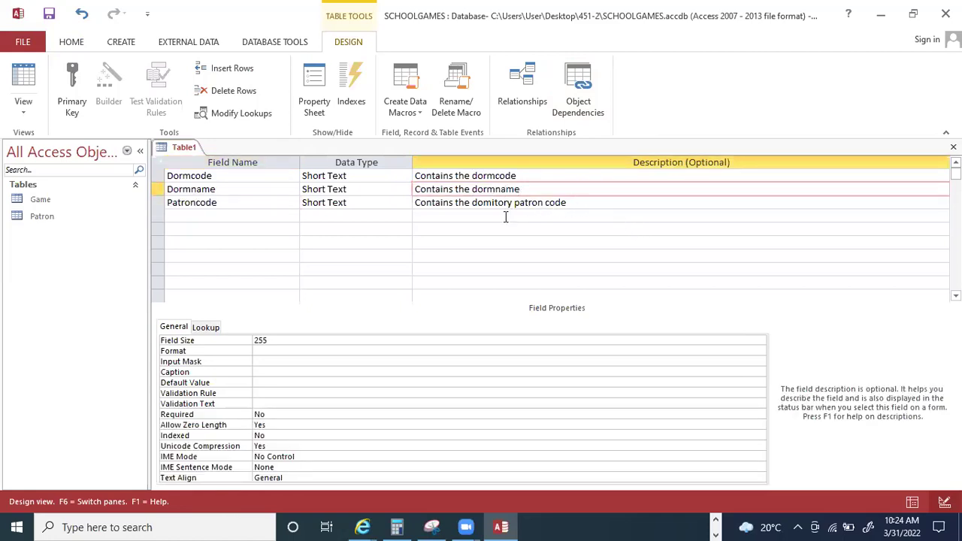
Set Dormcode as the primary key and save the table under the name Dormitory.
click(241, 175)
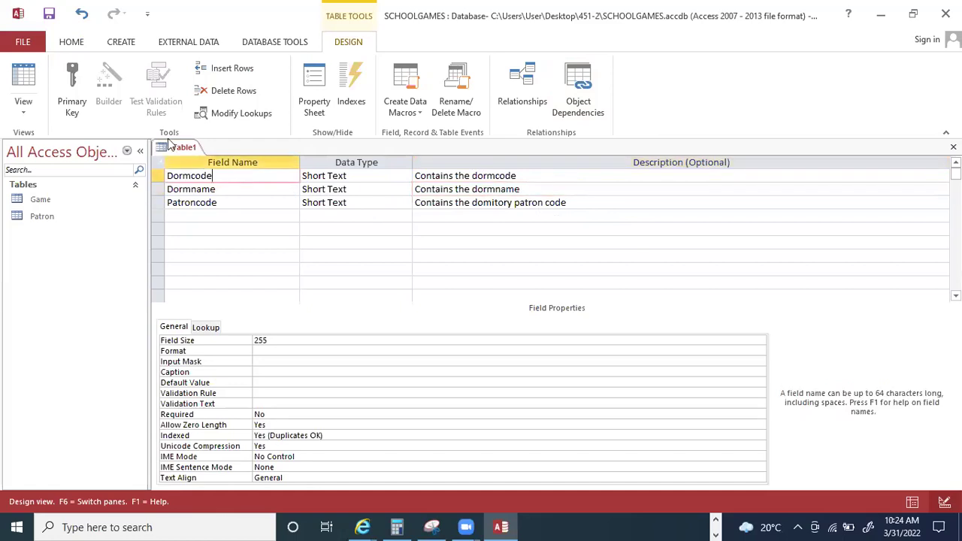
click(73, 82)
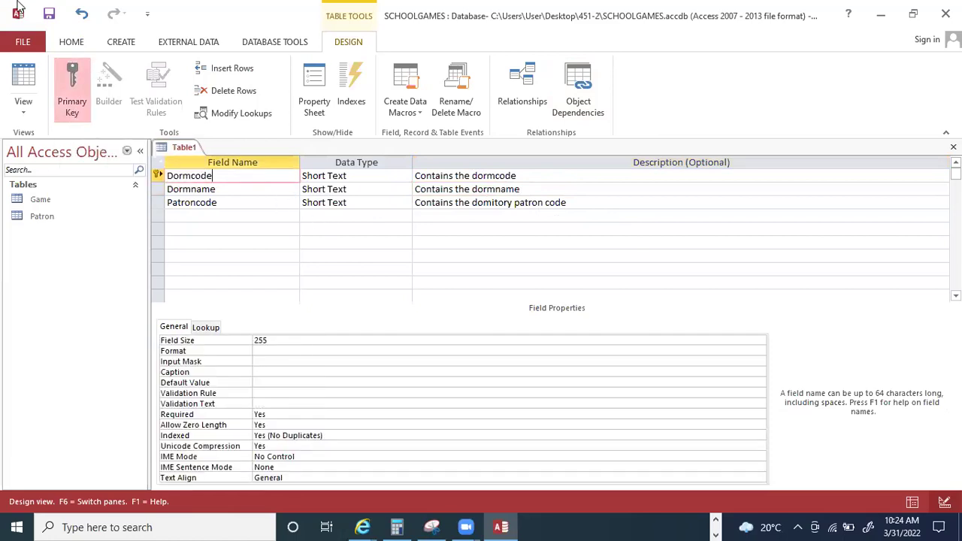
click(48, 13)
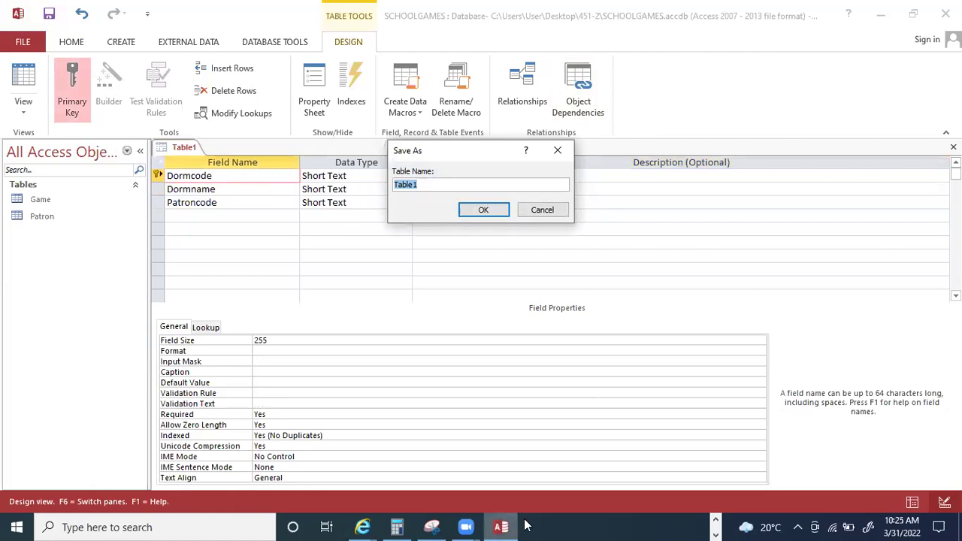
text(Dorminat)
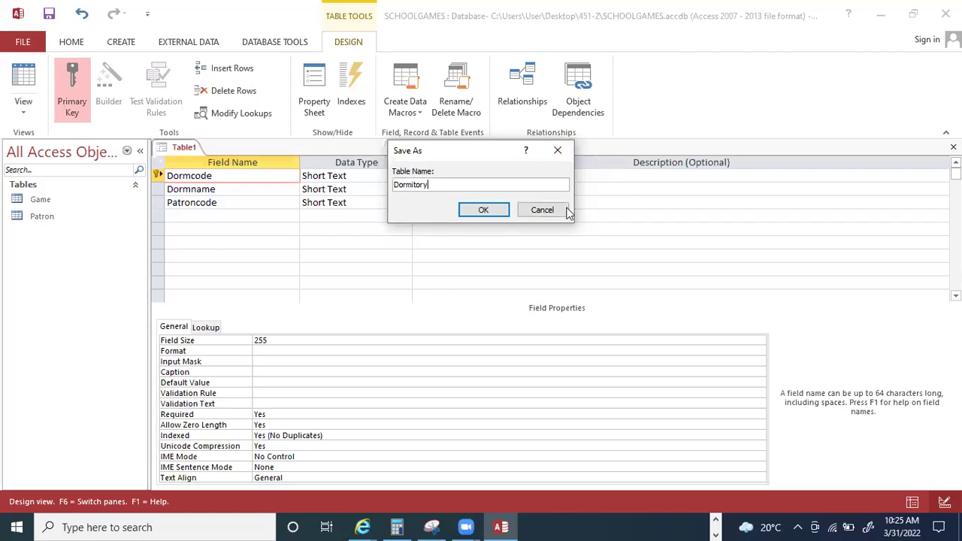
click(492, 209)
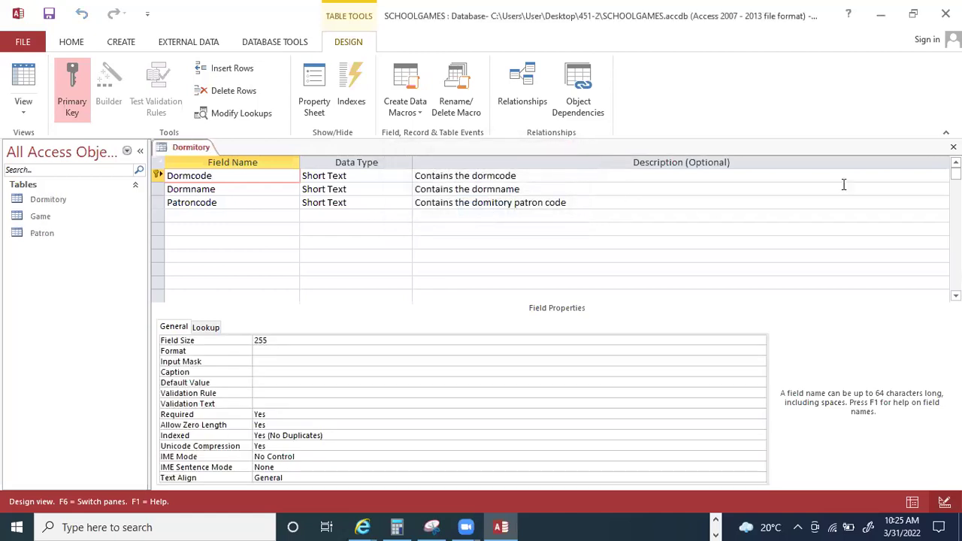
Close the Dormitory table and start a new table in Design view.
click(953, 146)
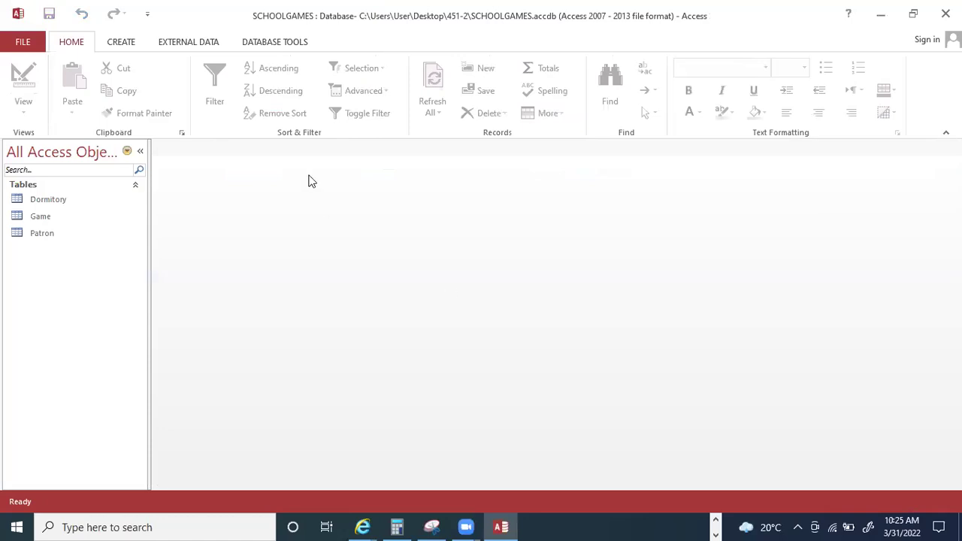
click(120, 42)
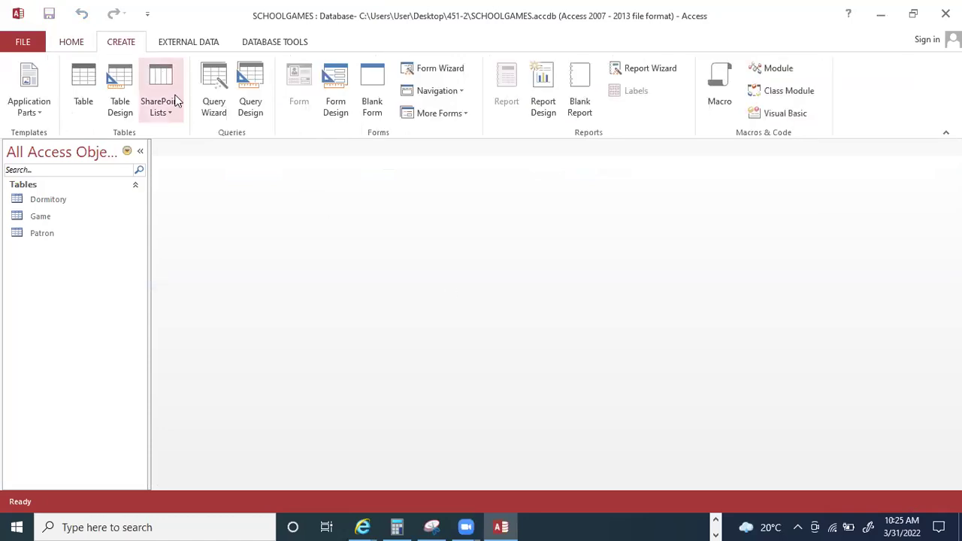
click(119, 101)
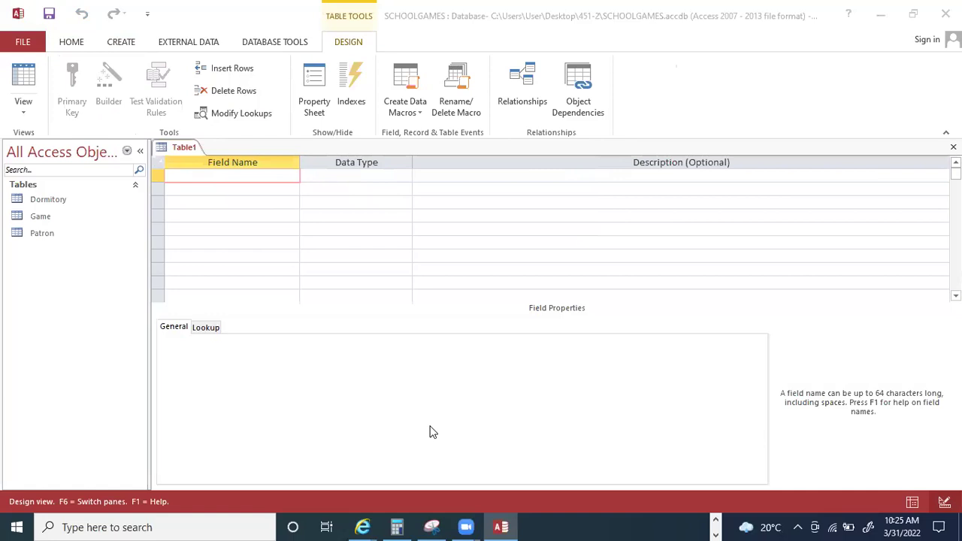
Open the Game table in Design view and change the Gamecode field's description to "contains the gamecode of the game".
right_click(41, 218)
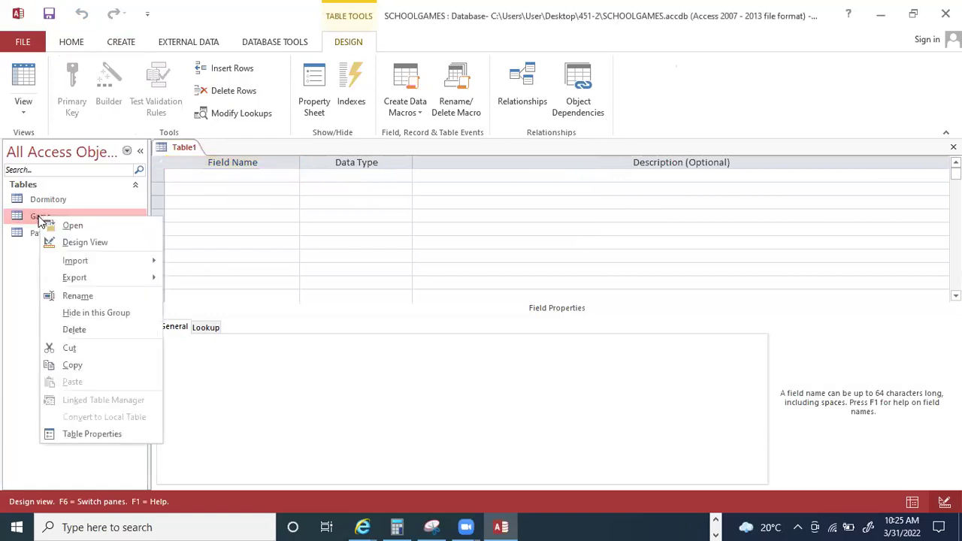
click(78, 244)
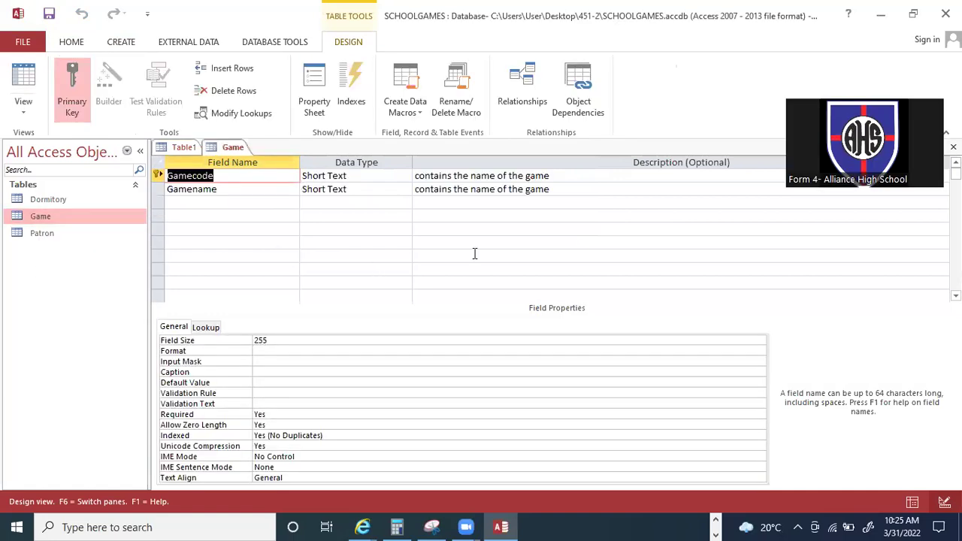
click(472, 175)
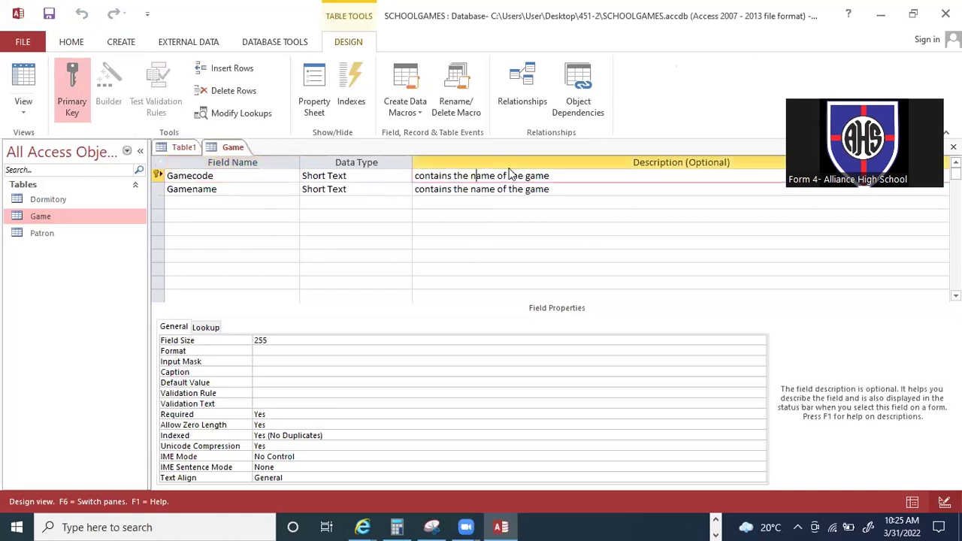
key(BackSpace)
key(BackSpace)
key(BackSpace)
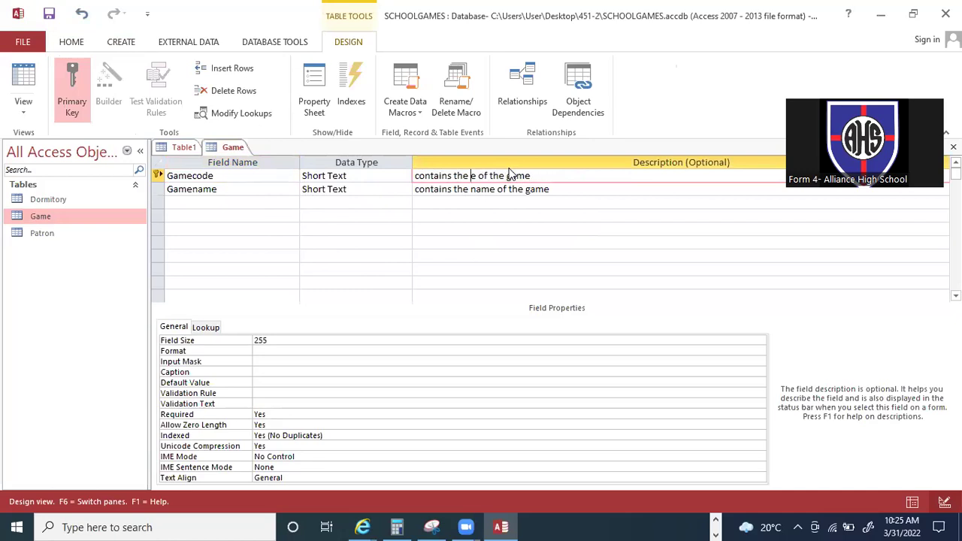
text(gamec)
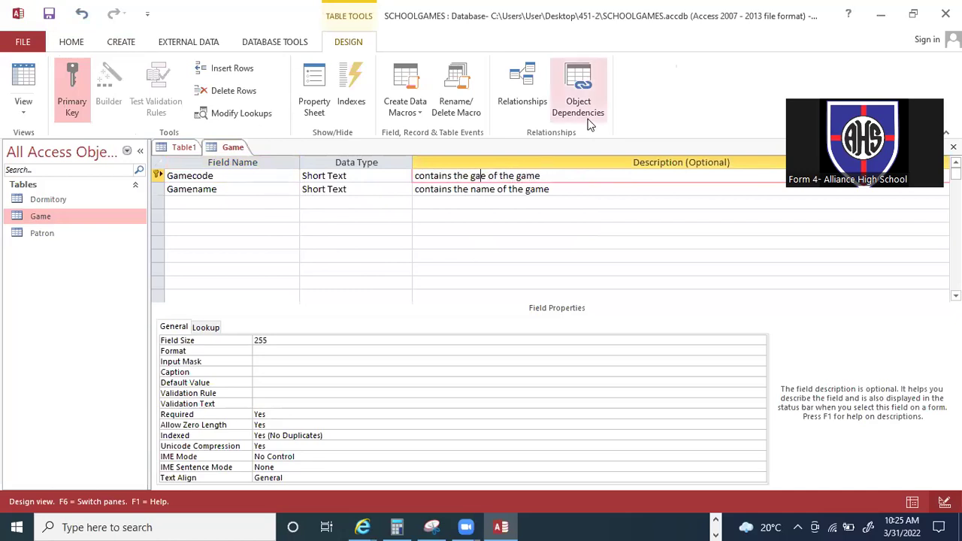
text(od)
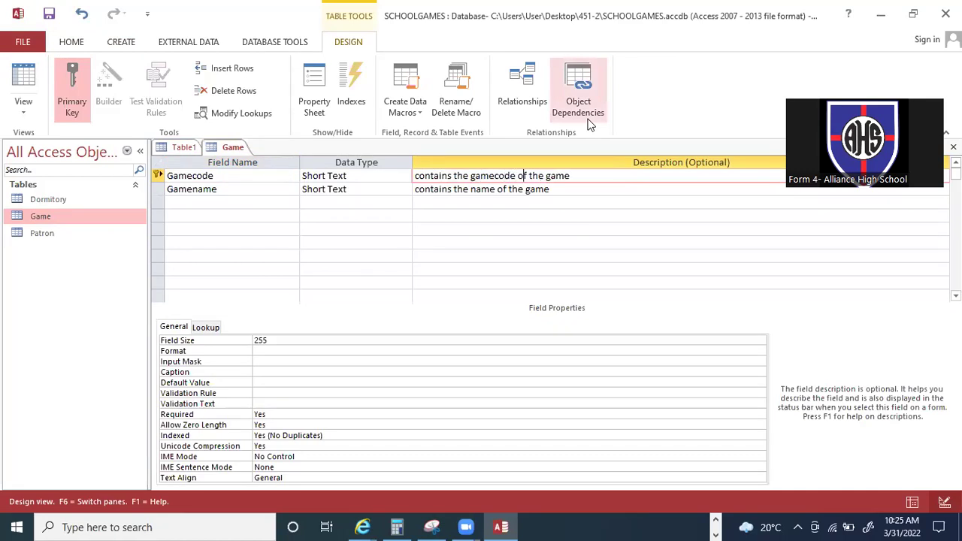
Save the Game table's design and close the table.
click(514, 191)
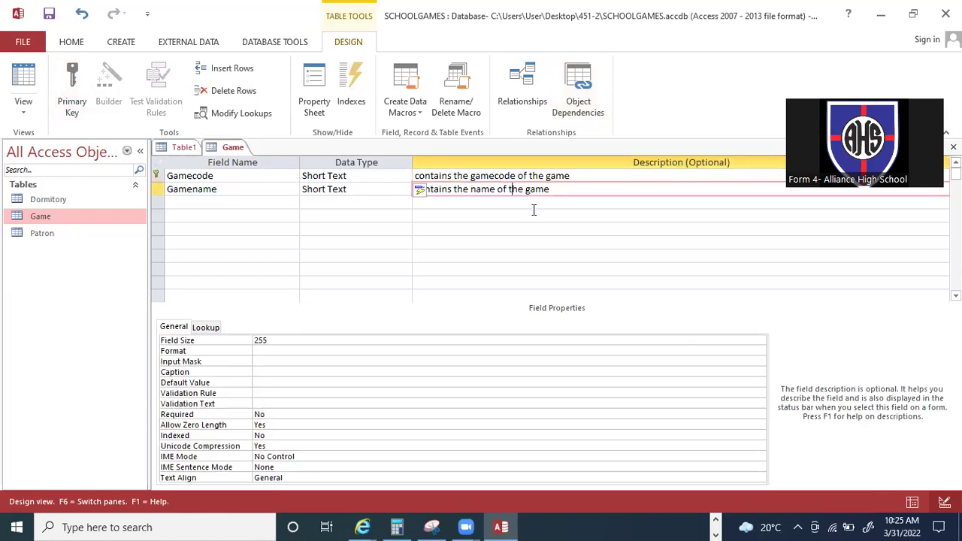
click(49, 13)
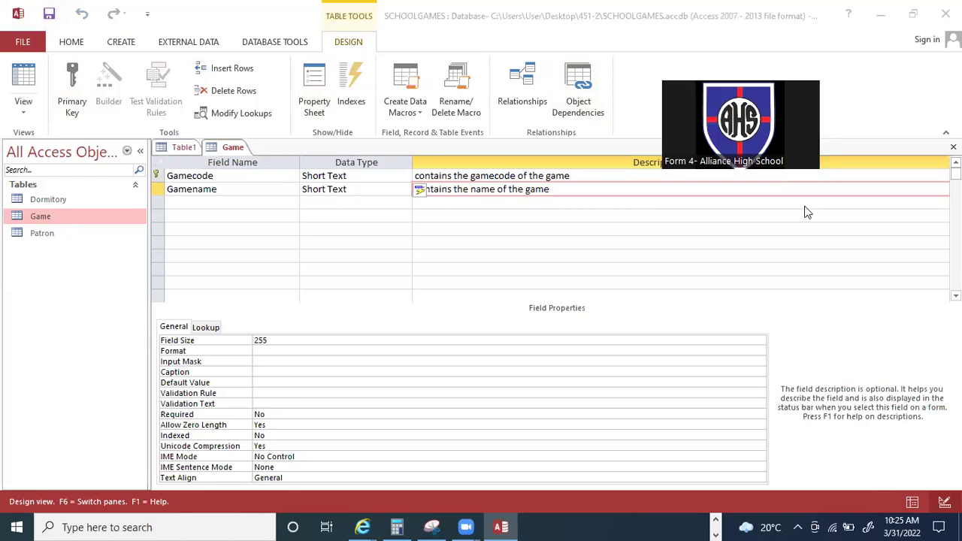
key(ctrl+w)
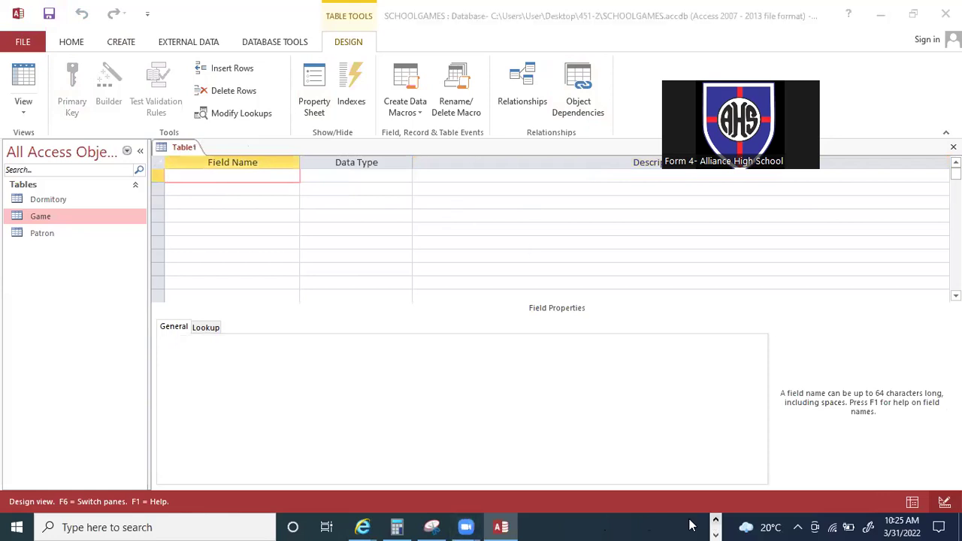
Switch to Document17 in Word and review the list of required tables and the Student table's field names and descriptions.
mouse_move(523, 527)
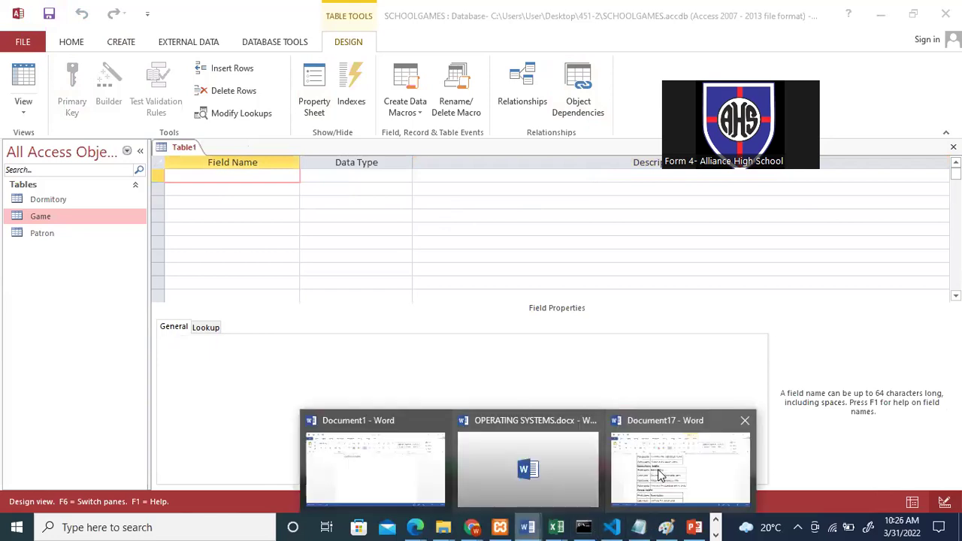
click(669, 474)
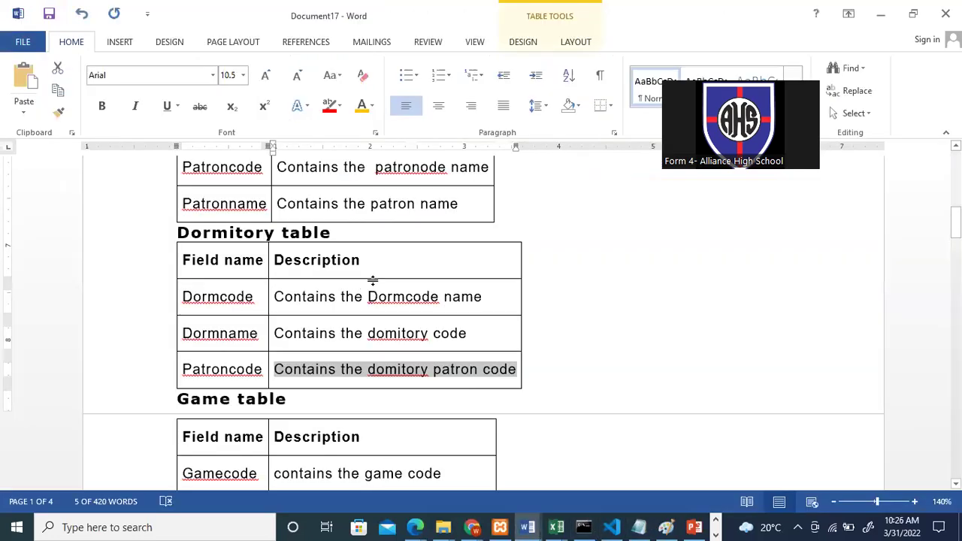
click(494, 311)
drag(955, 222, 955, 186)
double_click(469, 216)
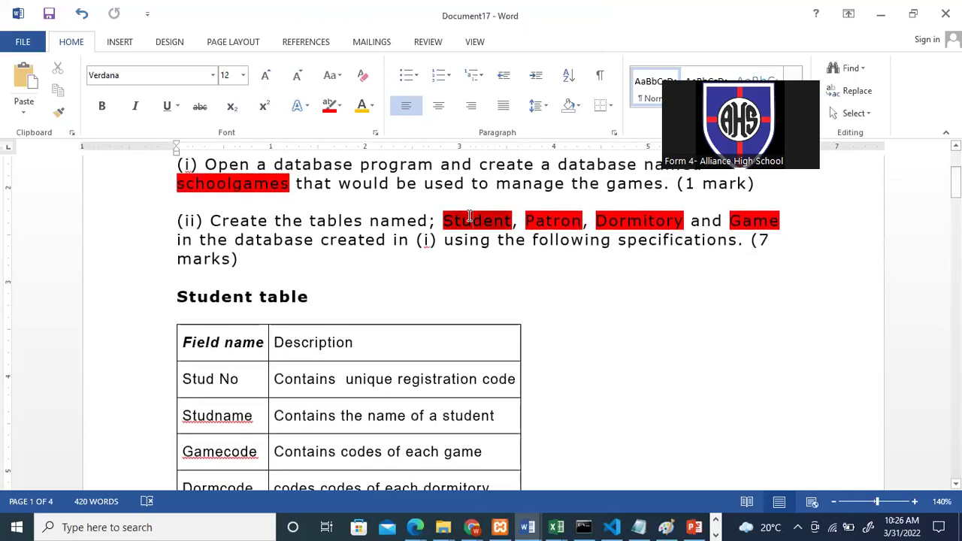
click(475, 275)
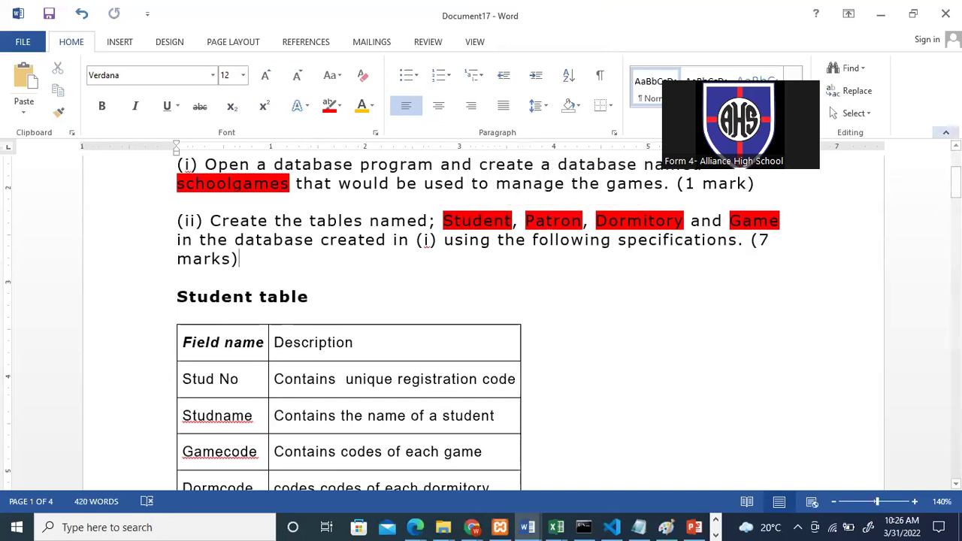
drag(955, 180, 956, 196)
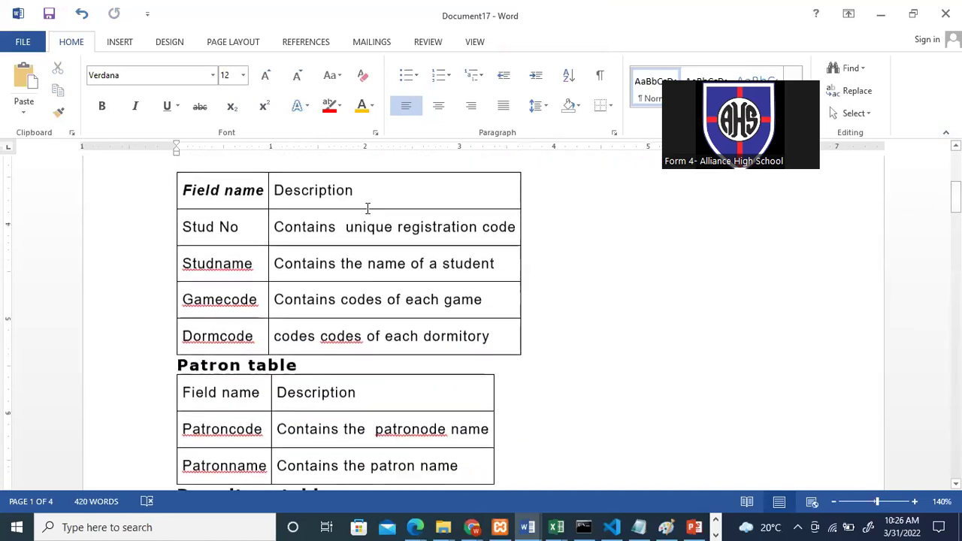
click(248, 228)
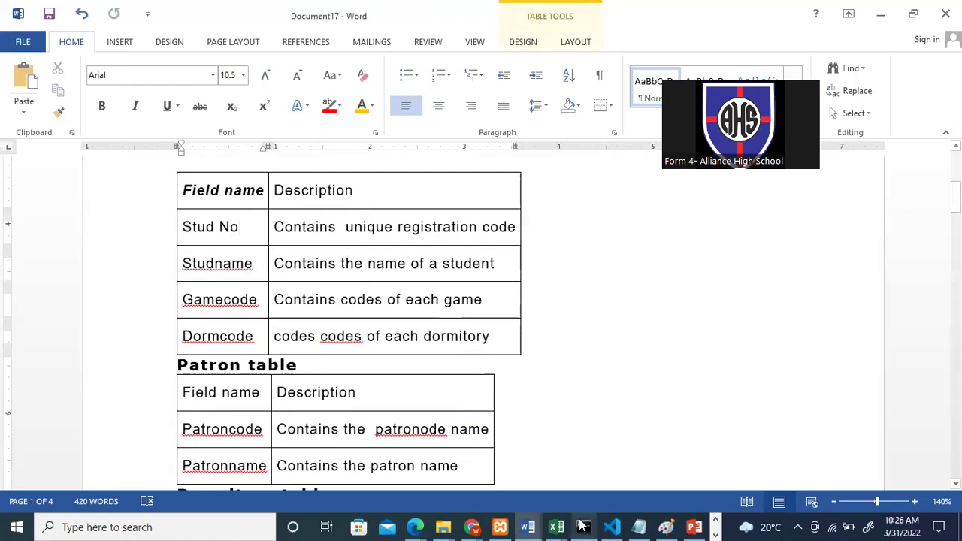
Return to Access and name the new table's first two fields StudNo and StdName.
click(716, 535)
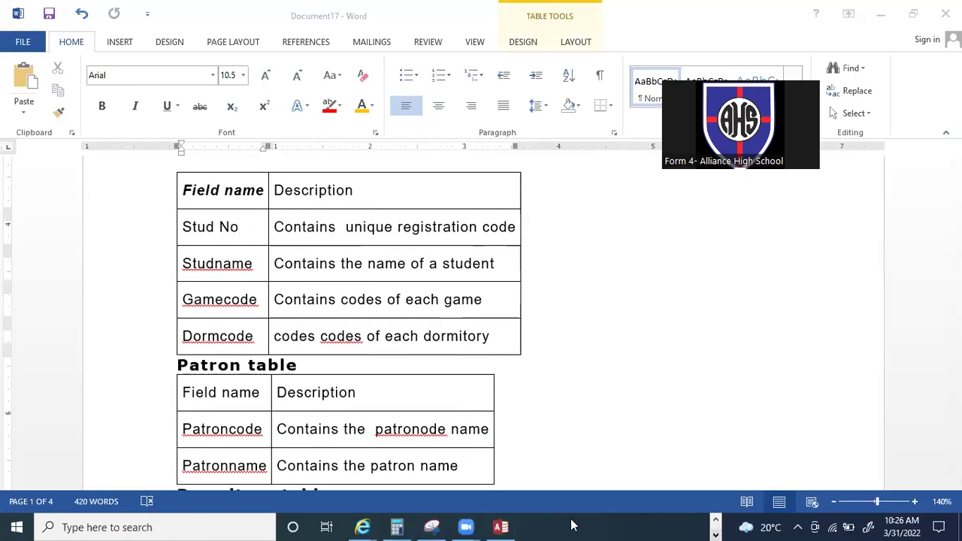
click(502, 526)
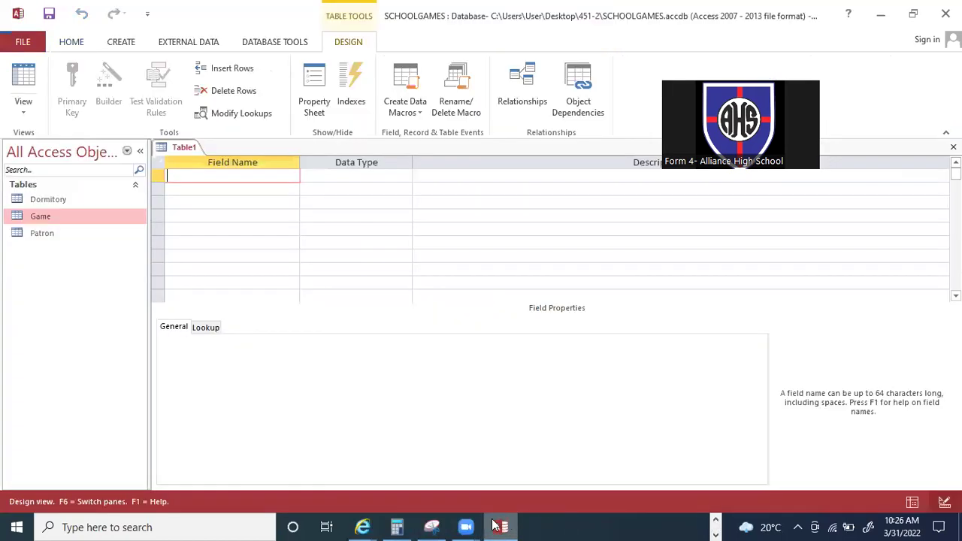
click(496, 526)
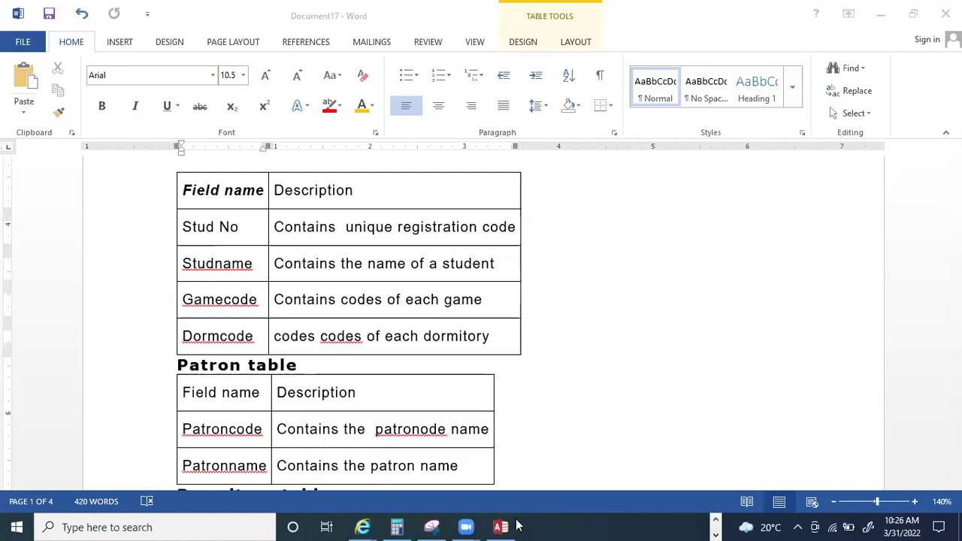
click(502, 527)
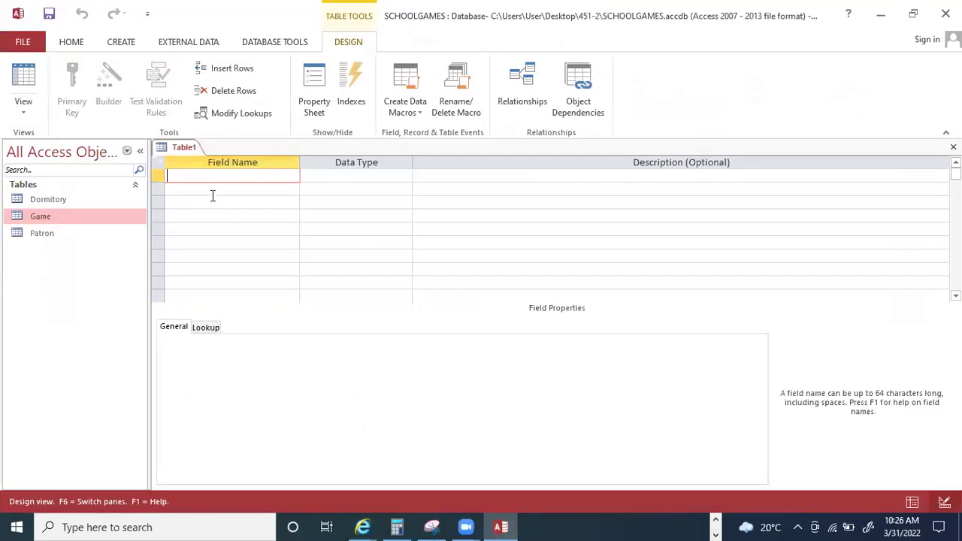
text(StudeNo)
click(212, 196)
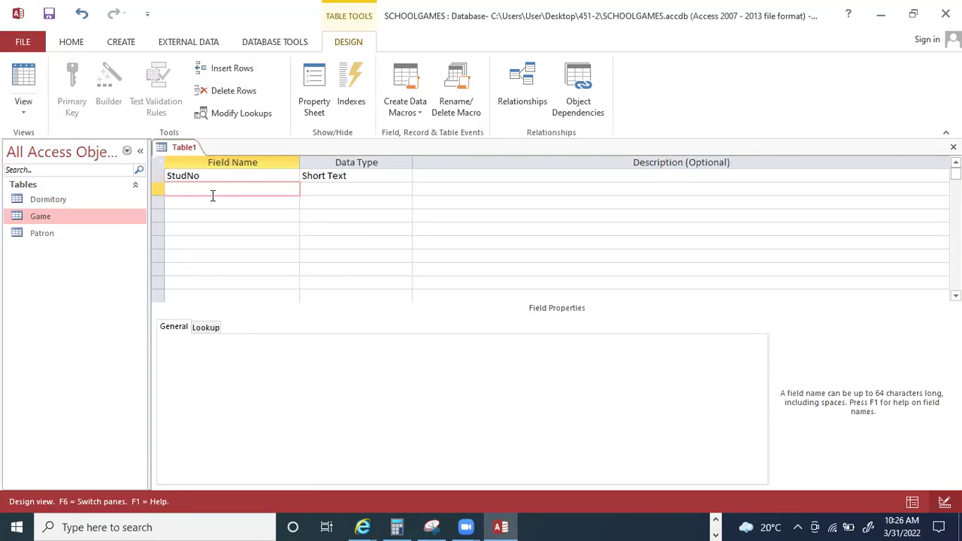
text(Stud)
text(Name)
key(Down)
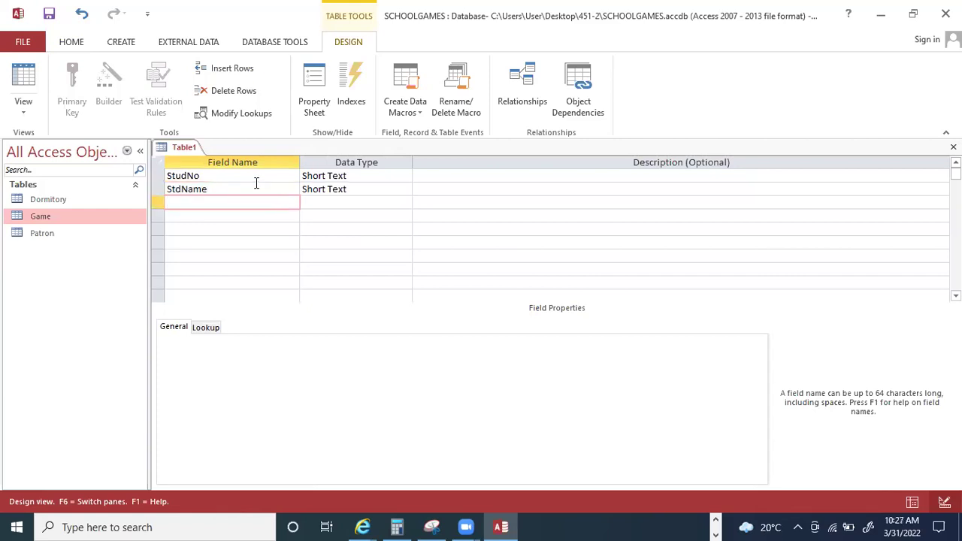
Check the Student table's field list in Document17 in Word and name the new table's third field Gamecode in Access.
click(716, 520)
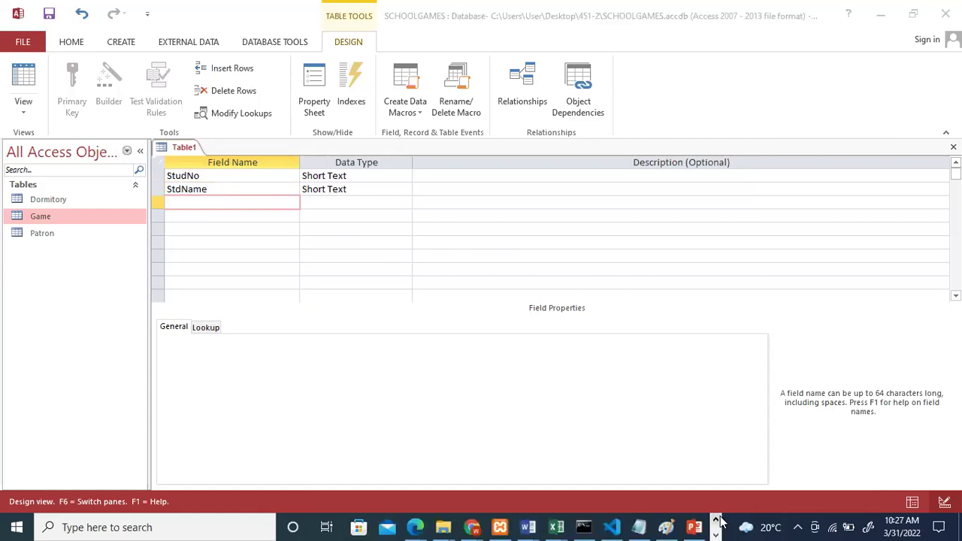
mouse_move(529, 527)
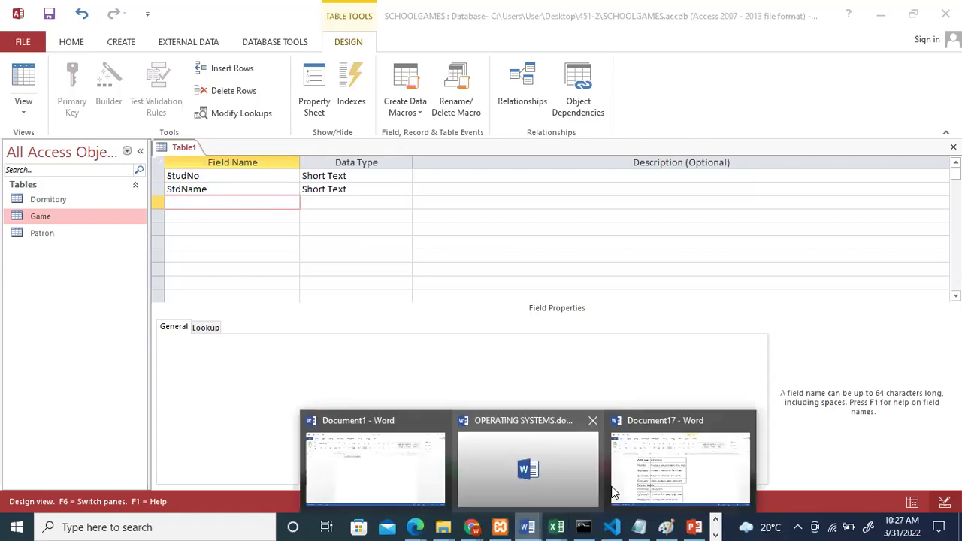
click(661, 477)
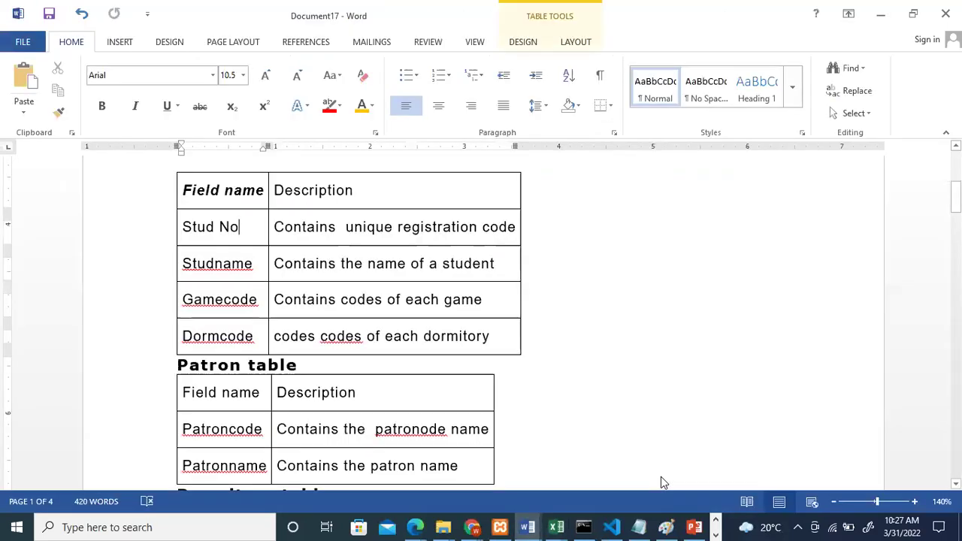
click(883, 15)
text(GAME)
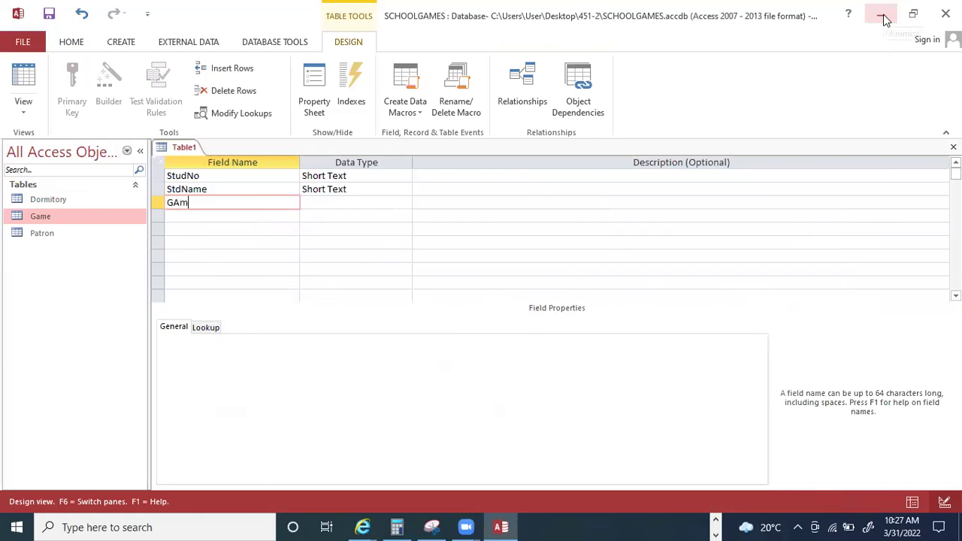
key(BackSpace)
key(BackSpace)
key(BackSpace)
text(amecode)
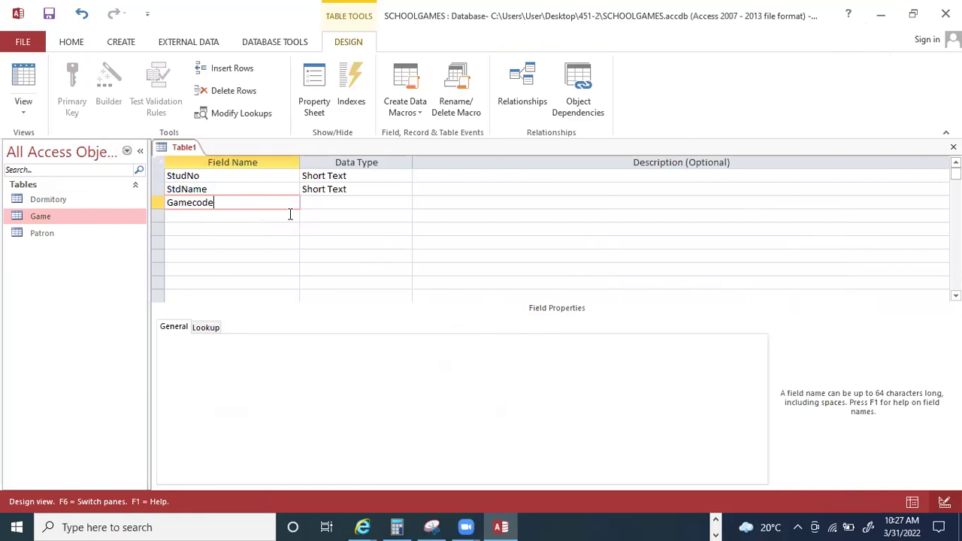
Add a fourth field named Dormcode below Gamecode with the Short Text data type.
click(228, 217)
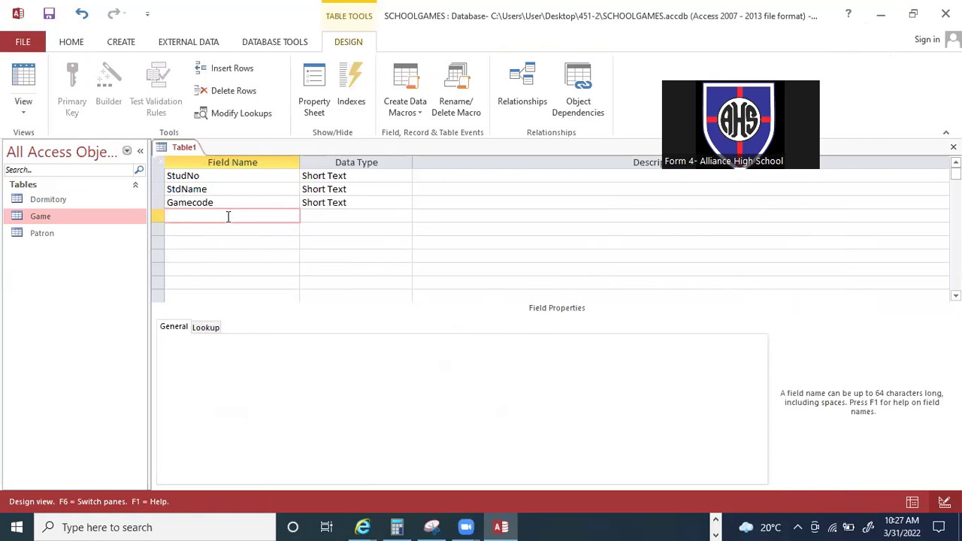
click(717, 519)
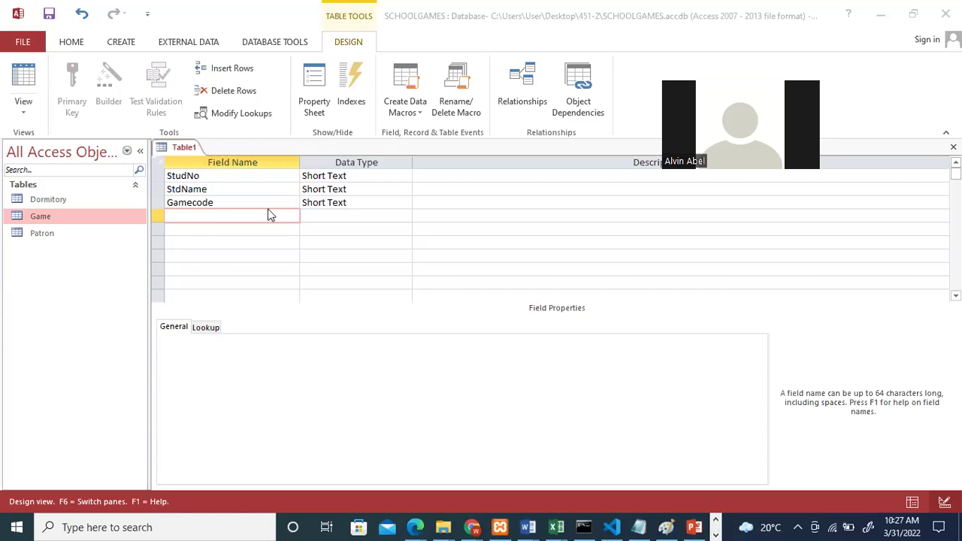
click(203, 216)
text(Dormcode)
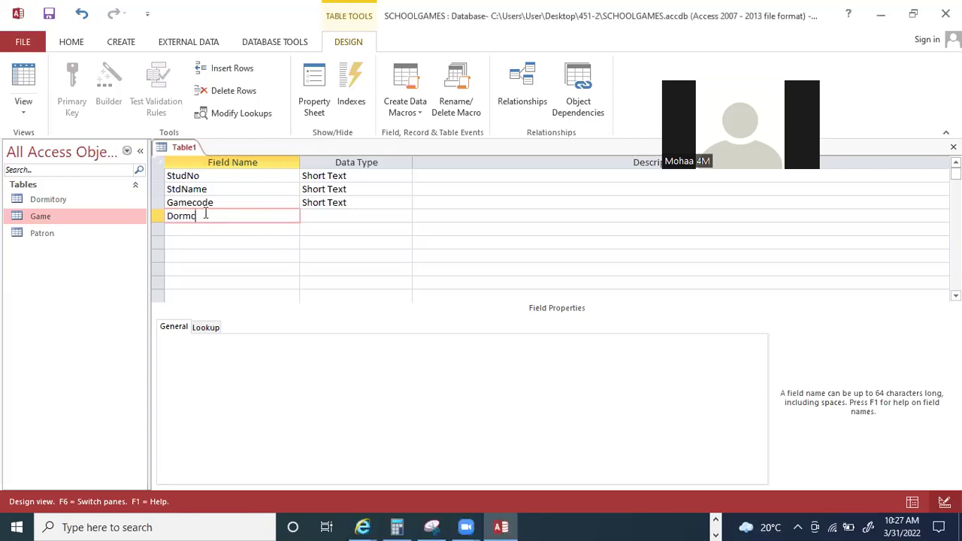
click(346, 216)
Switch to Document17 in Word and copy the Stud No description "Contains unique registration code".
click(448, 176)
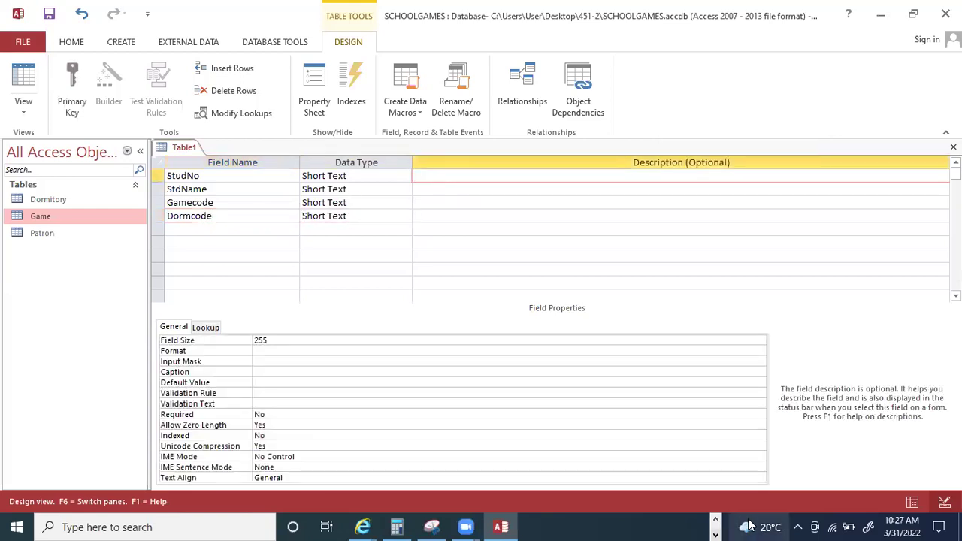
click(717, 524)
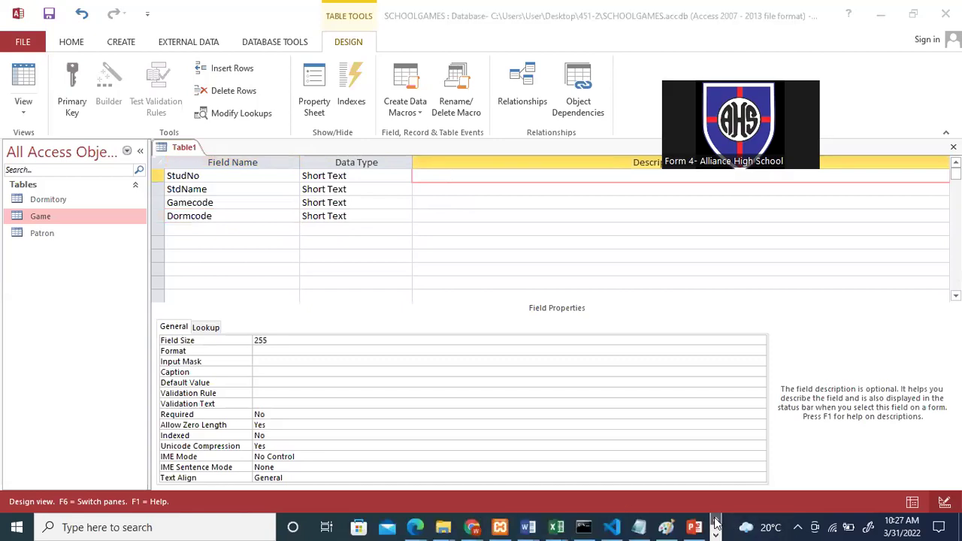
mouse_move(529, 526)
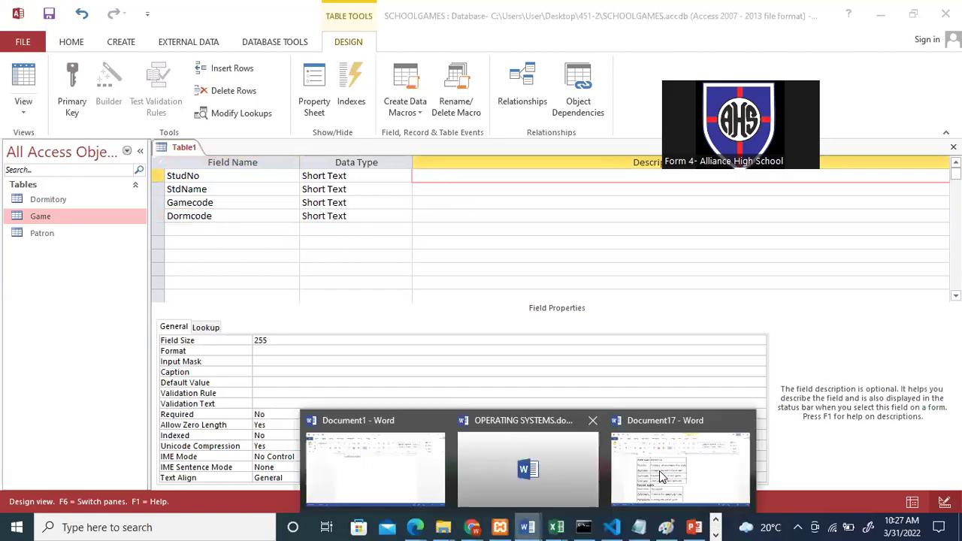
click(704, 461)
drag(276, 227, 517, 227)
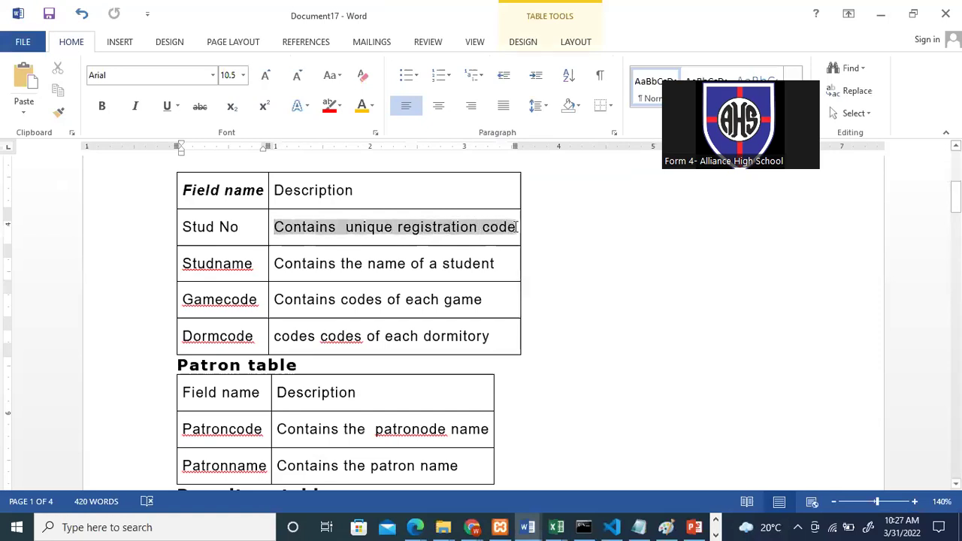
click(517, 227)
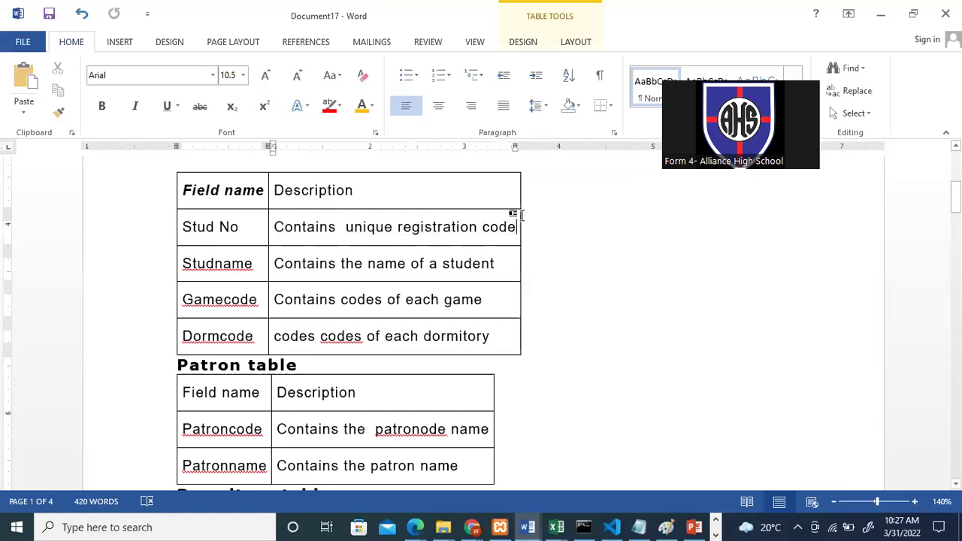
drag(516, 227, 273, 229)
key(ctrl+c)
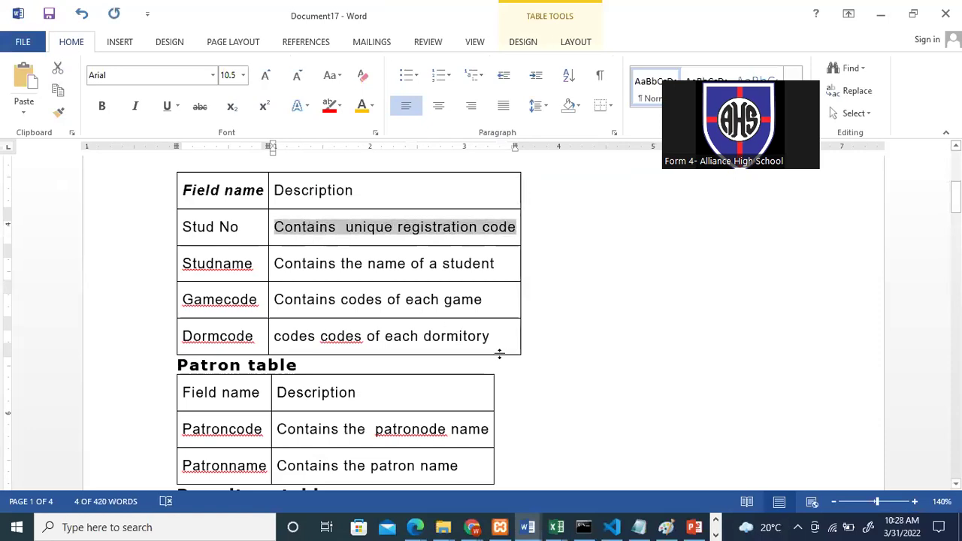
Return to Access and paste the copied text as the StudNo field's description.
click(716, 532)
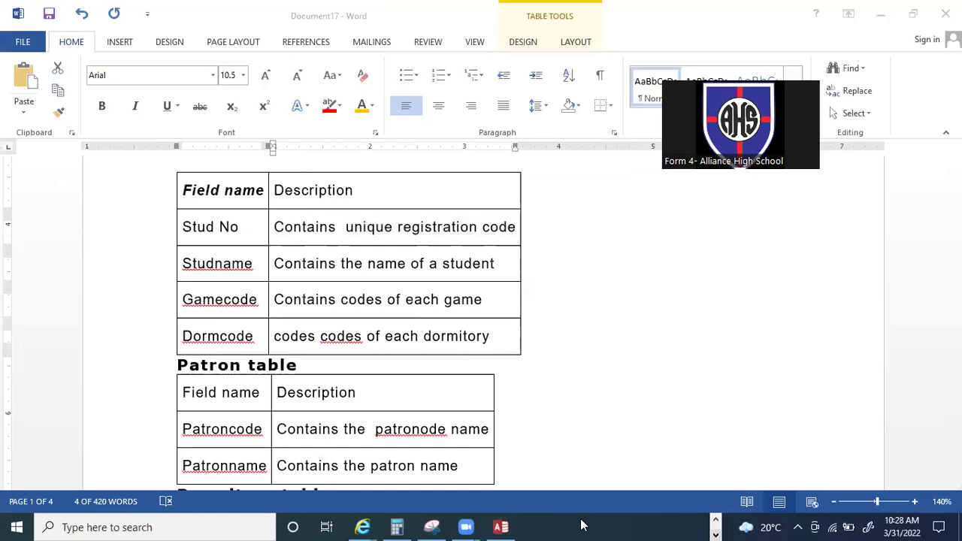
click(716, 521)
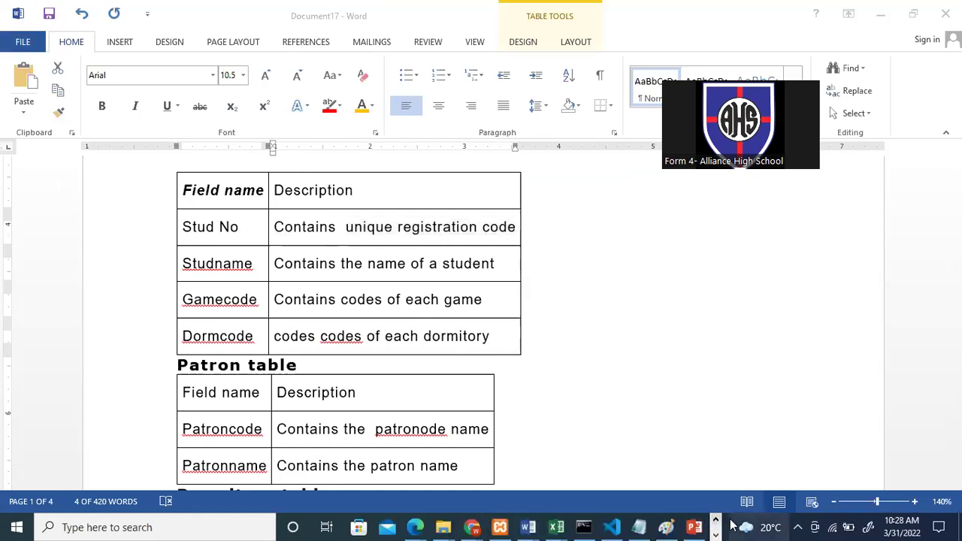
click(716, 535)
click(501, 527)
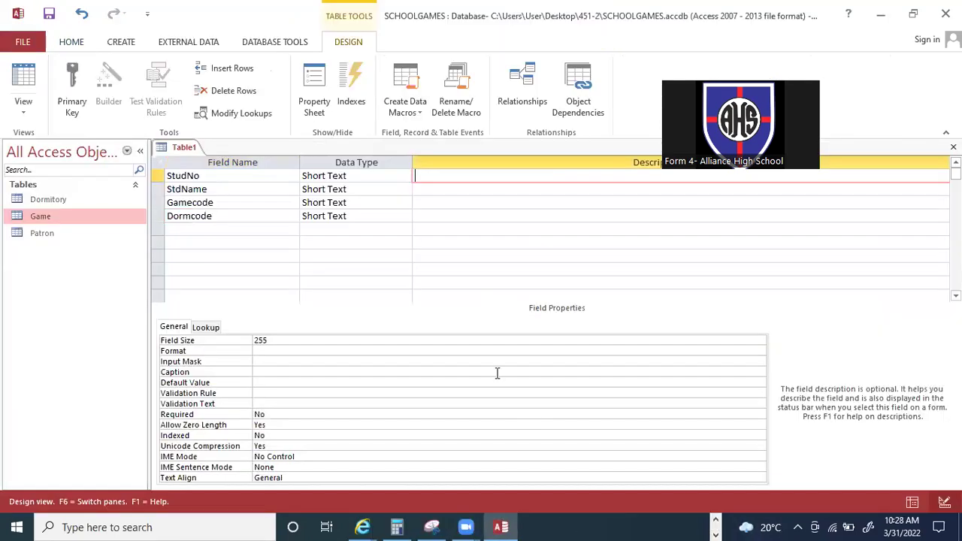
key(ctrl+v)
Enter "contains name of a student" as the StdName field's description.
click(426, 193)
text(co)
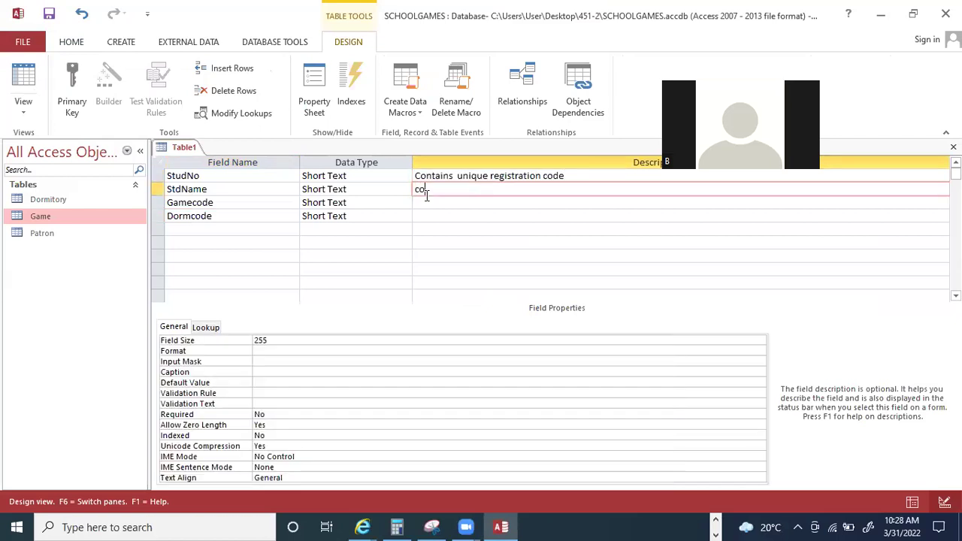
text(ntains name of a student)
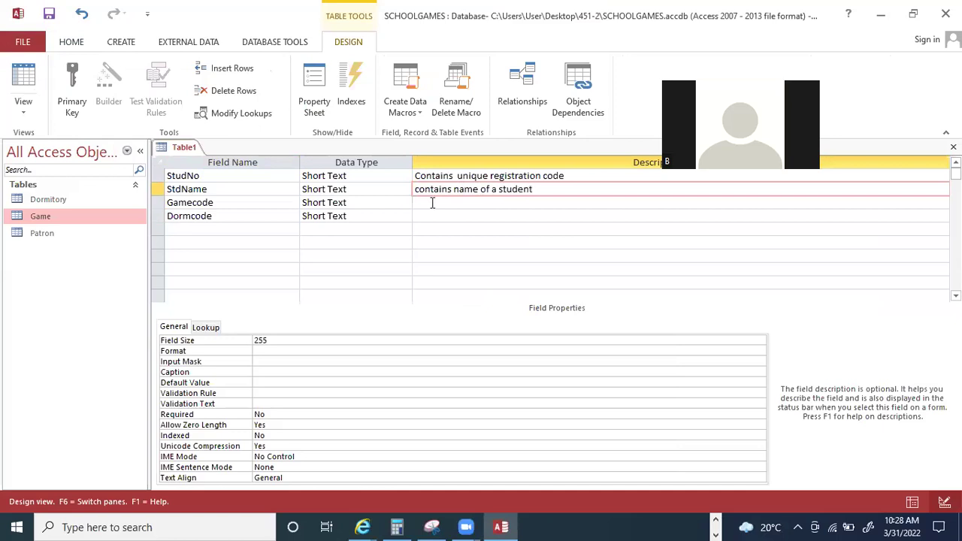
Copy "Contains codes of each game" from Document17 in Word into the Gamecode field's description in Access.
click(432, 202)
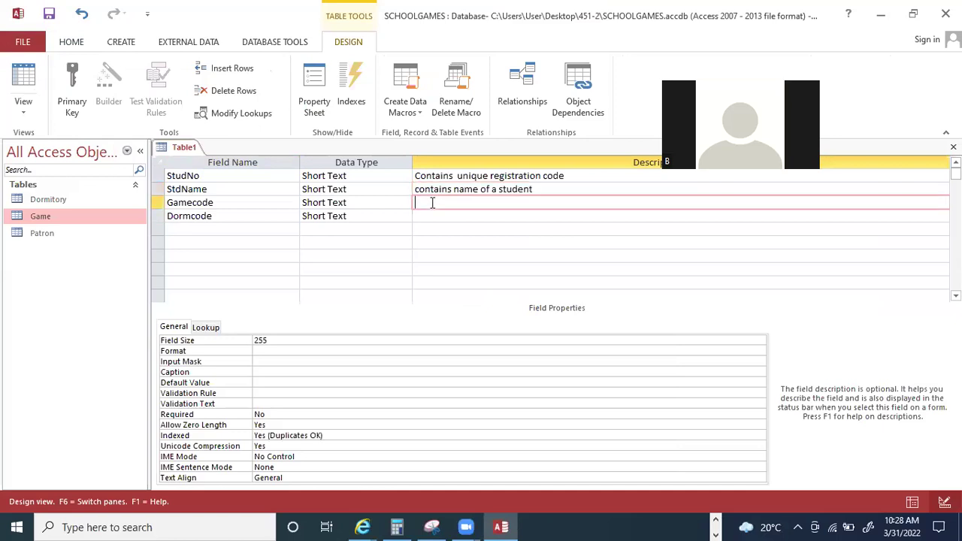
click(715, 529)
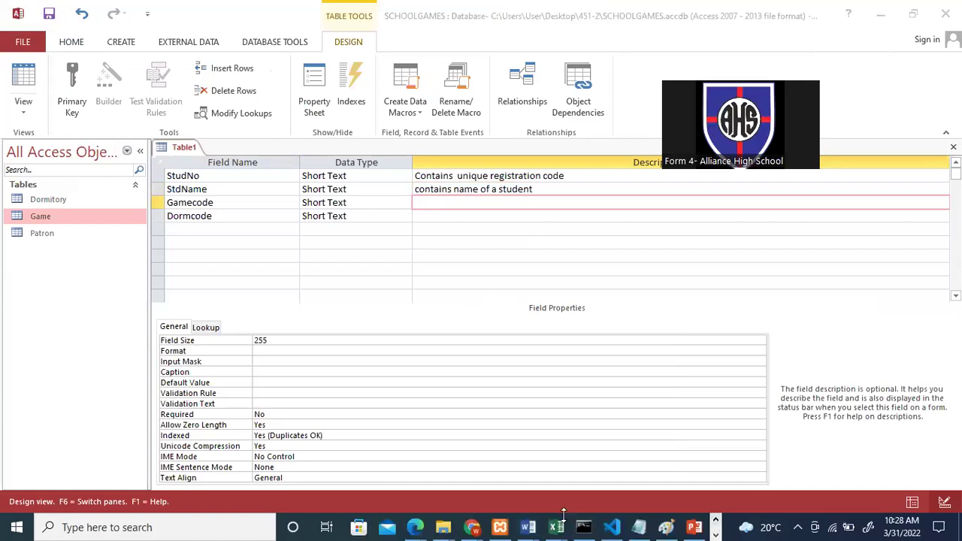
mouse_move(535, 526)
click(645, 466)
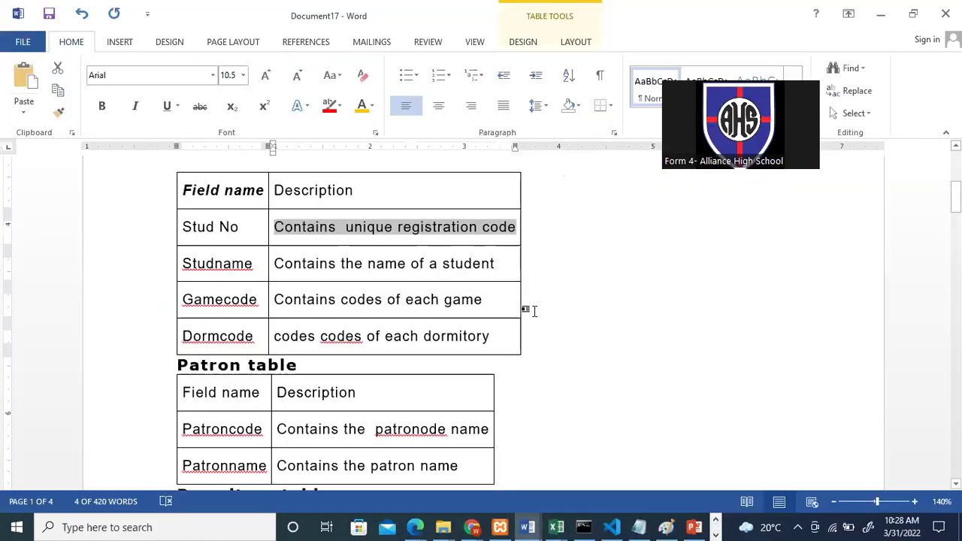
drag(490, 302, 295, 307)
key(ctrl+c)
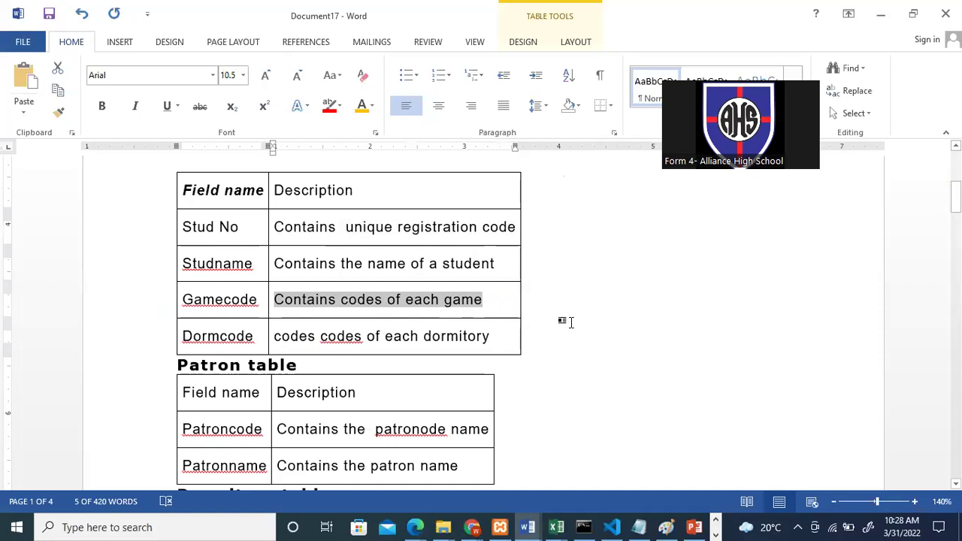
click(881, 13)
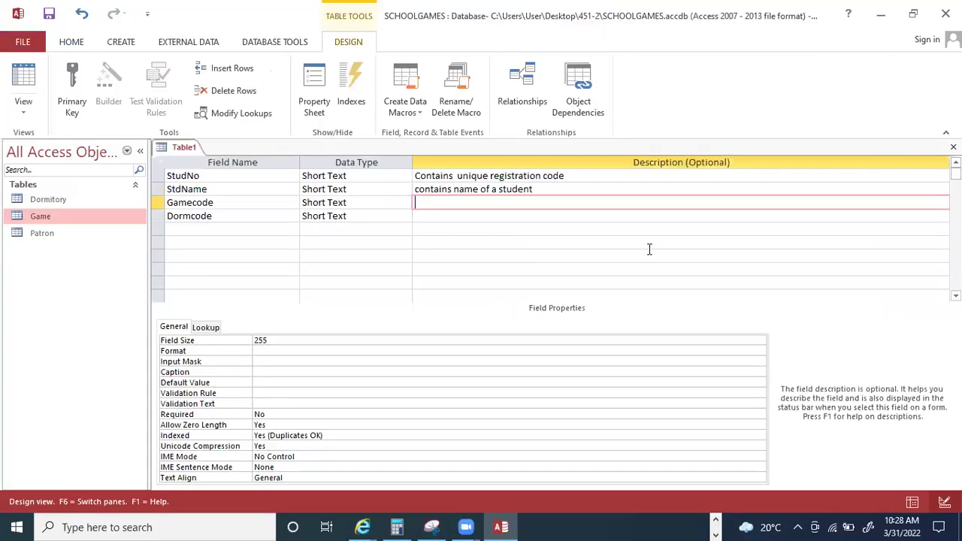
key(ctrl+v)
Enter "codes of each dormitory" as the Dormcode field's description.
click(587, 222)
text(codes of ea)
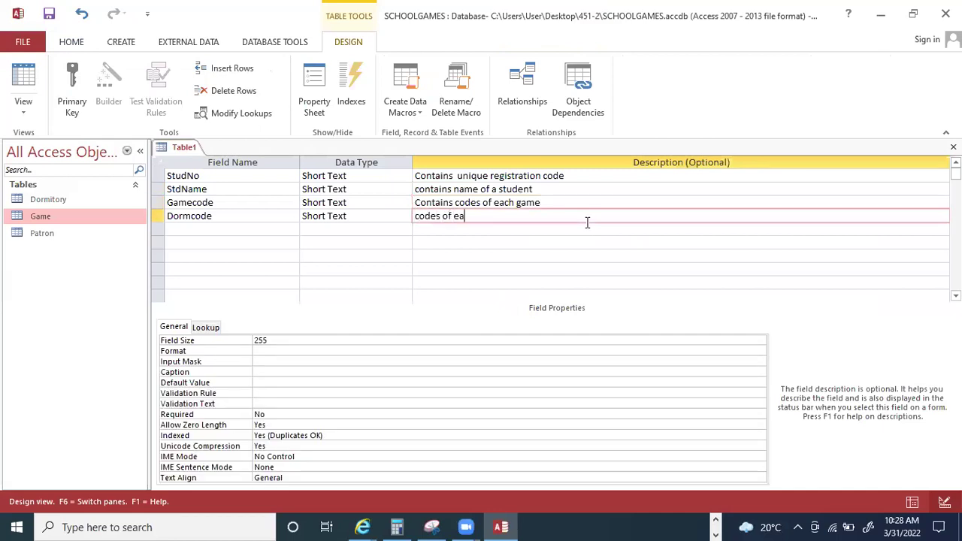
text(ch)
text(rmitory)
click(556, 197)
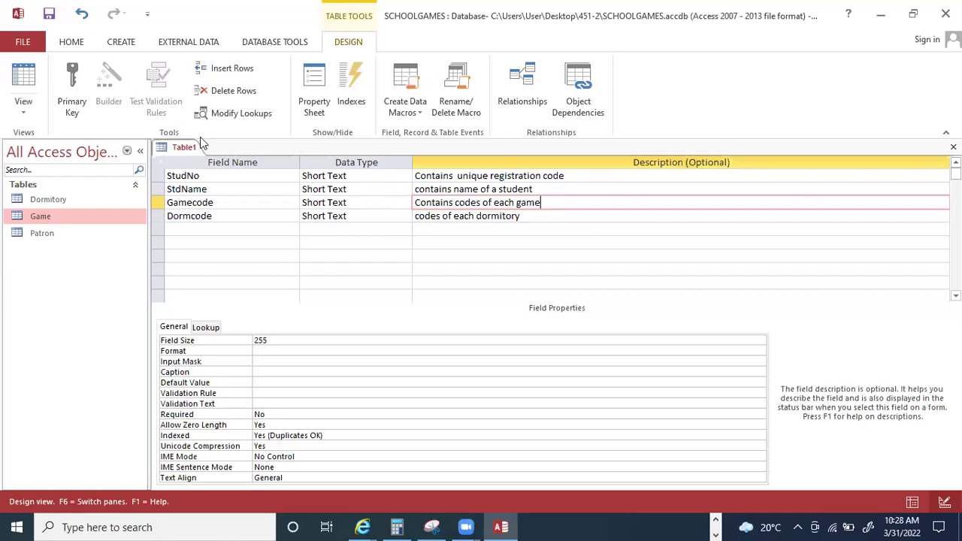
Make StudNo the primary key and save the new table as Students.
click(218, 175)
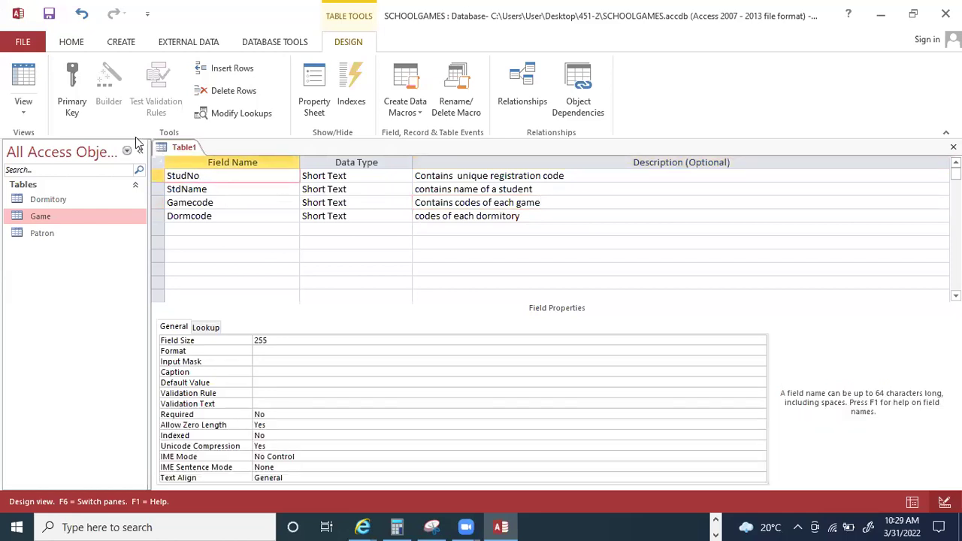
click(76, 86)
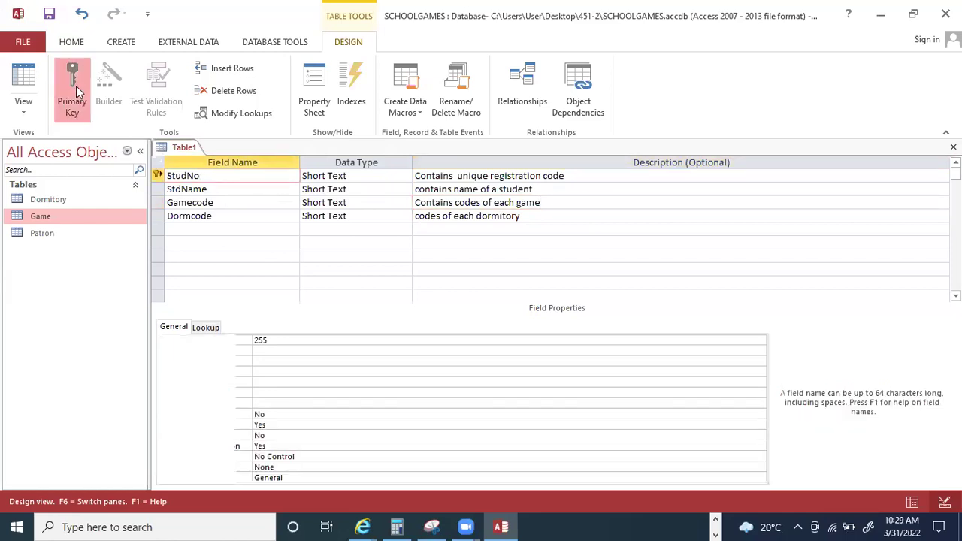
click(49, 15)
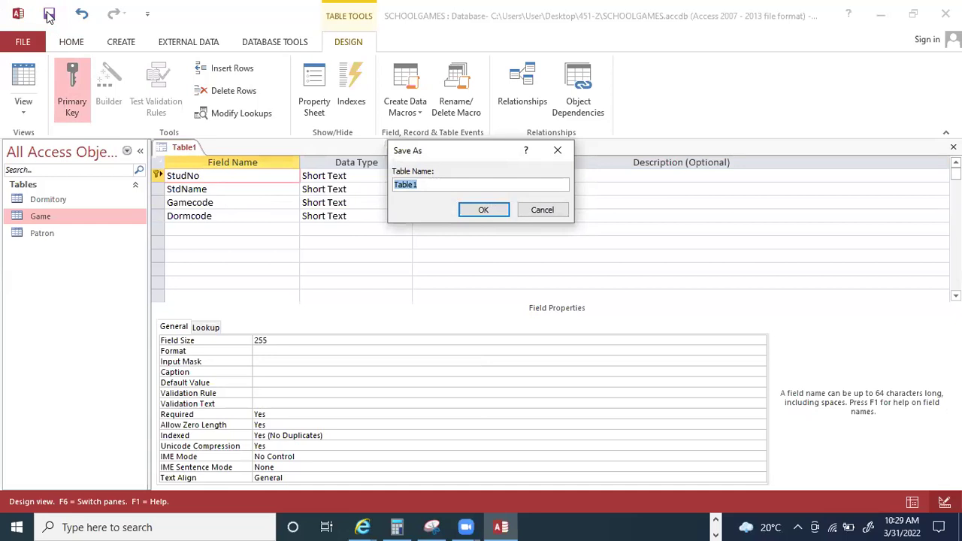
text(S)
key(Caps_Lock)
key(Caps_Lock)
text(tudents)
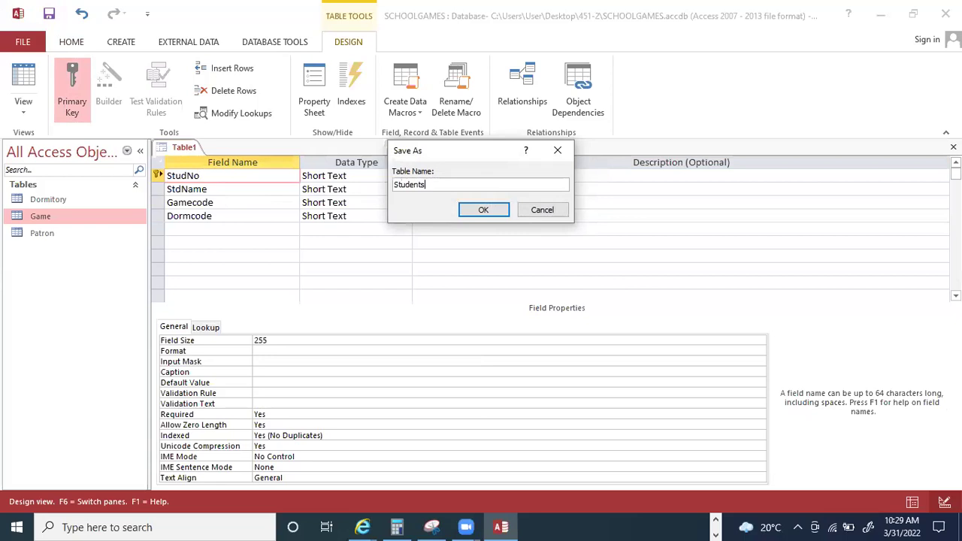
key(Return)
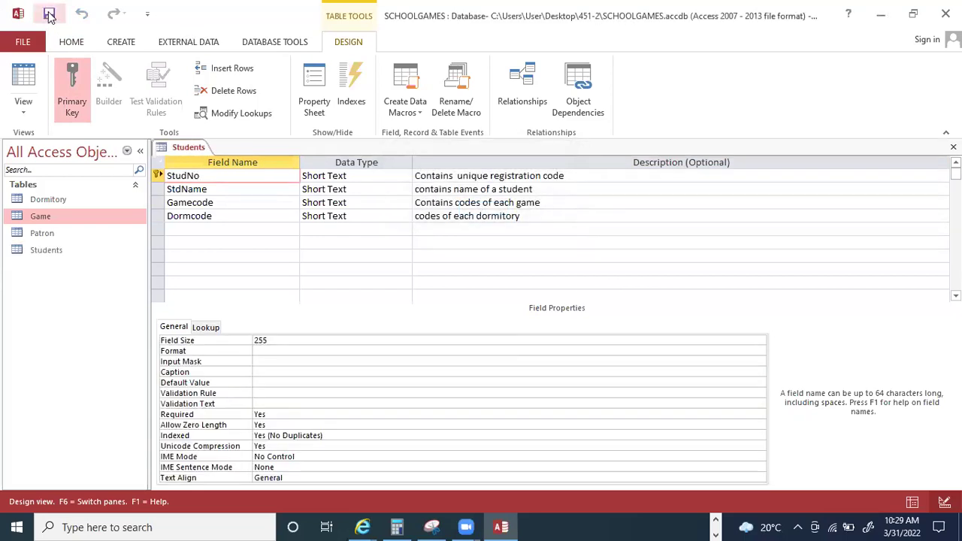
click(263, 200)
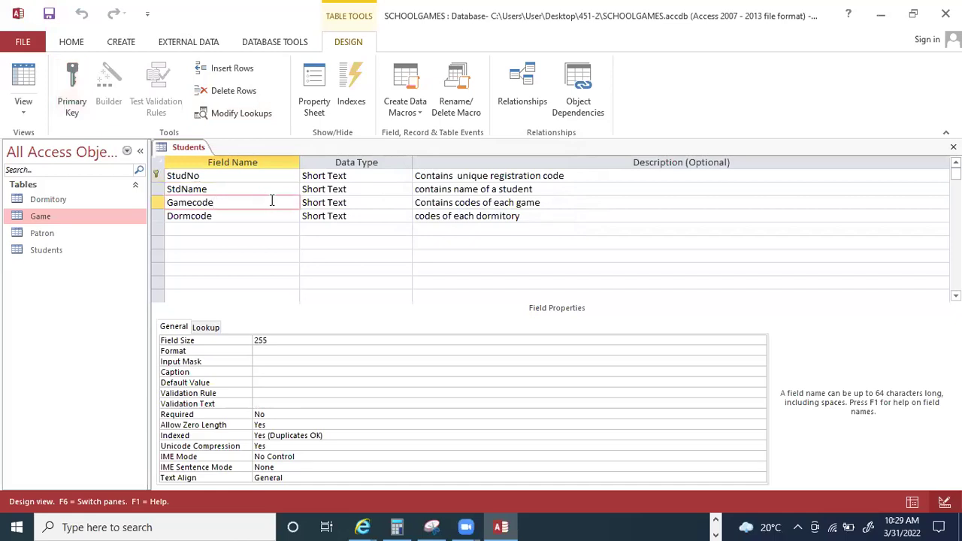
click(361, 206)
click(275, 199)
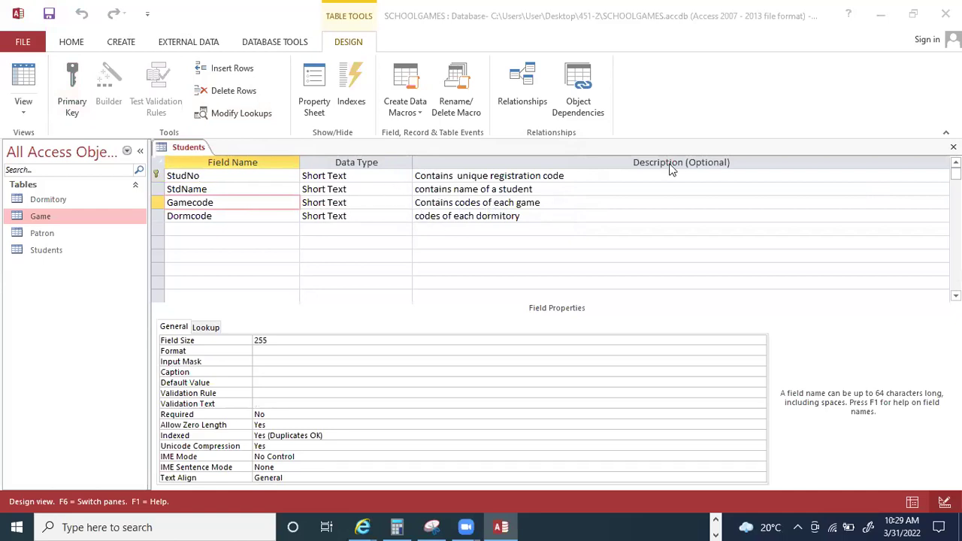
click(272, 211)
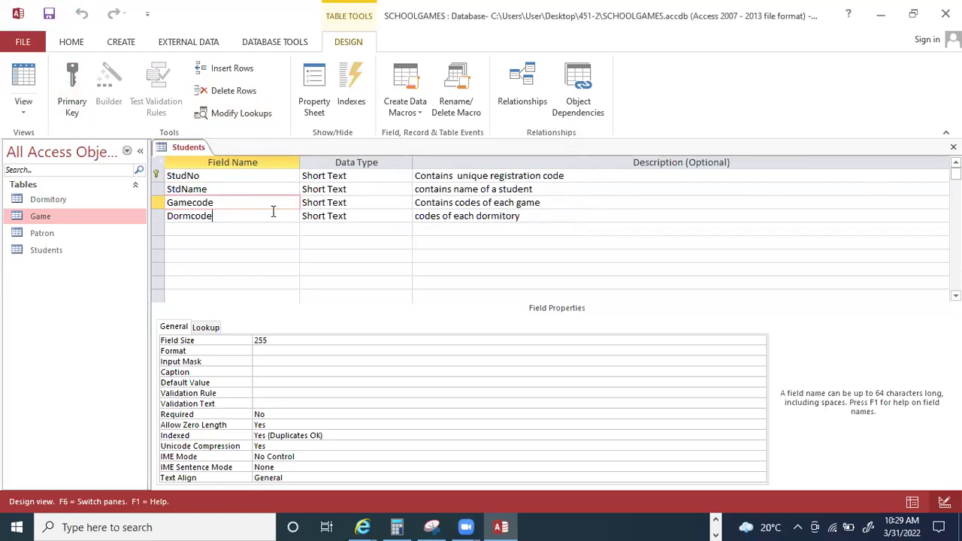
click(241, 177)
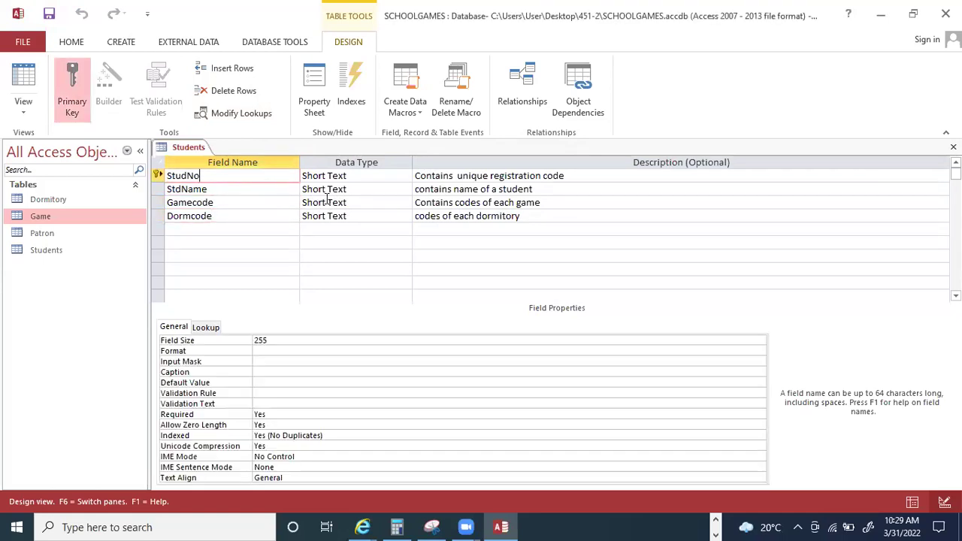
Start a Lookup Wizard for the Gamecode field's data type, getting its values from the Game table.
click(249, 202)
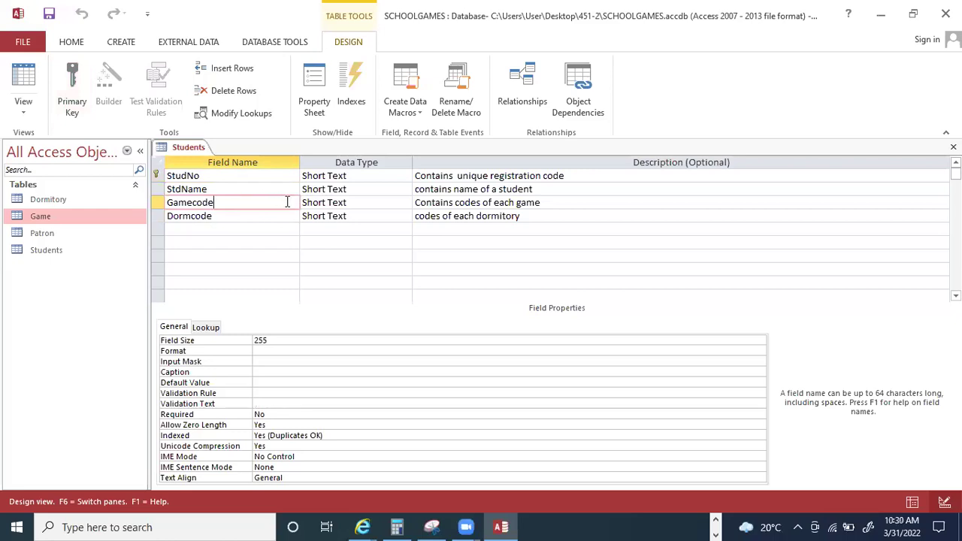
click(361, 202)
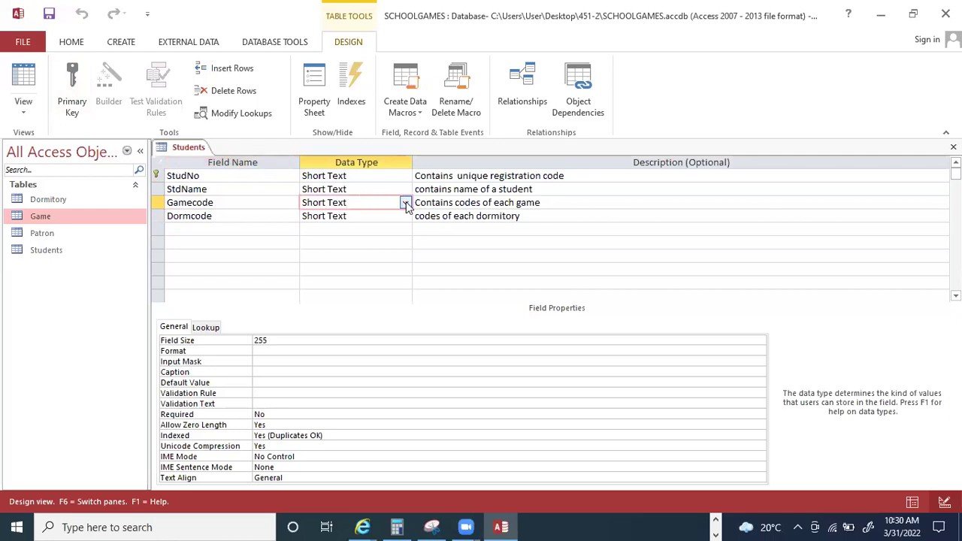
click(406, 203)
click(364, 361)
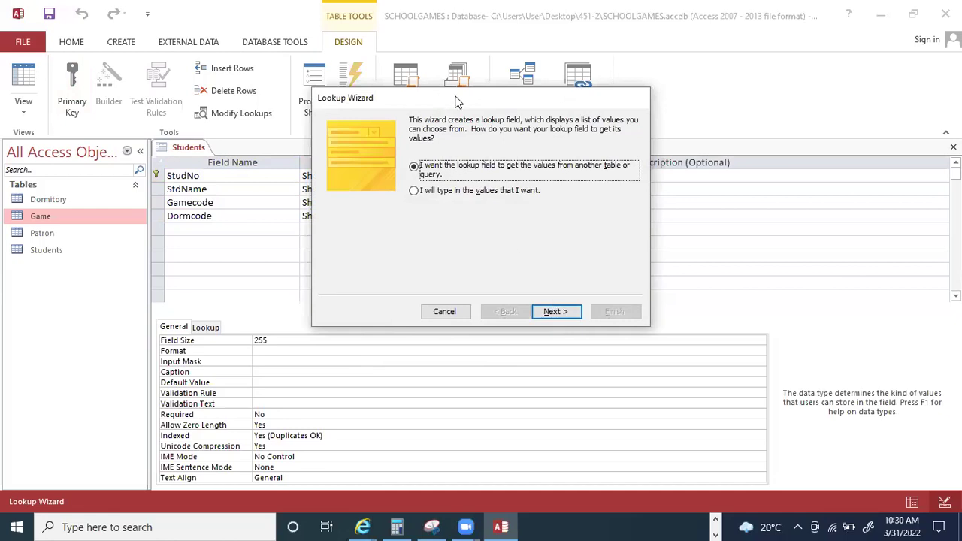
drag(458, 102, 593, 106)
click(689, 315)
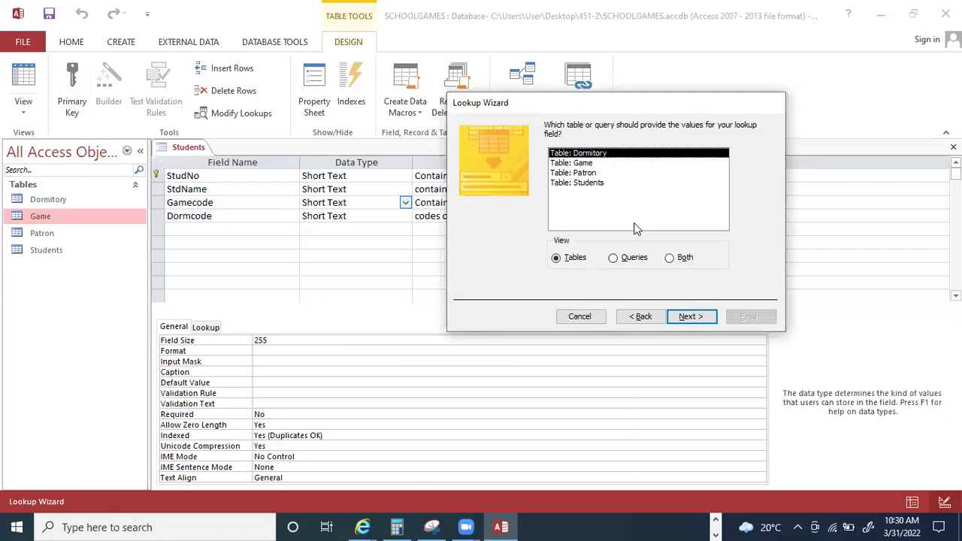
click(595, 163)
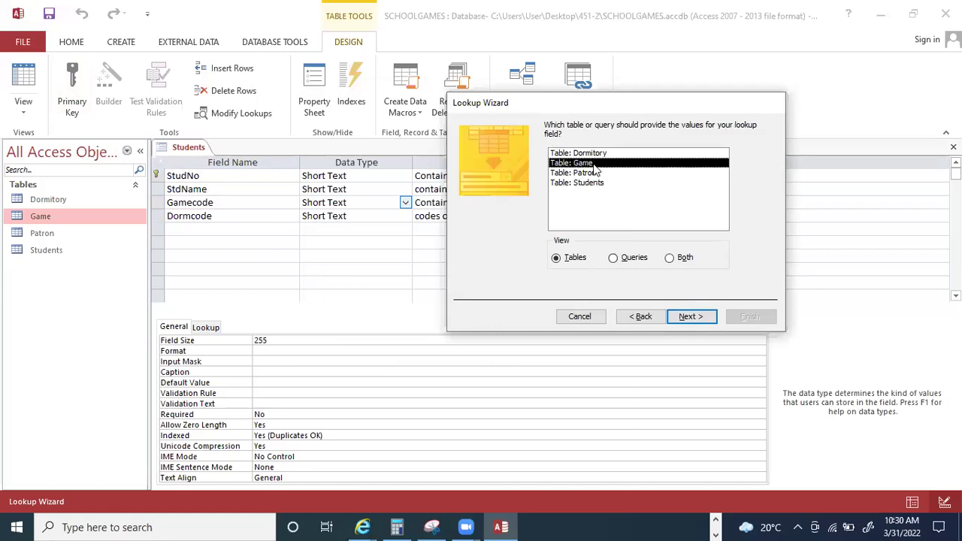
click(690, 315)
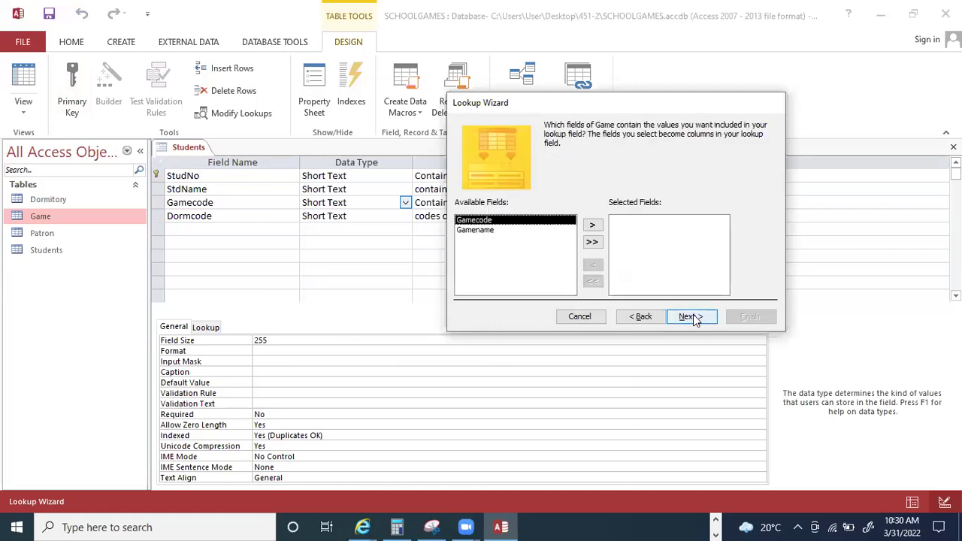
click(593, 225)
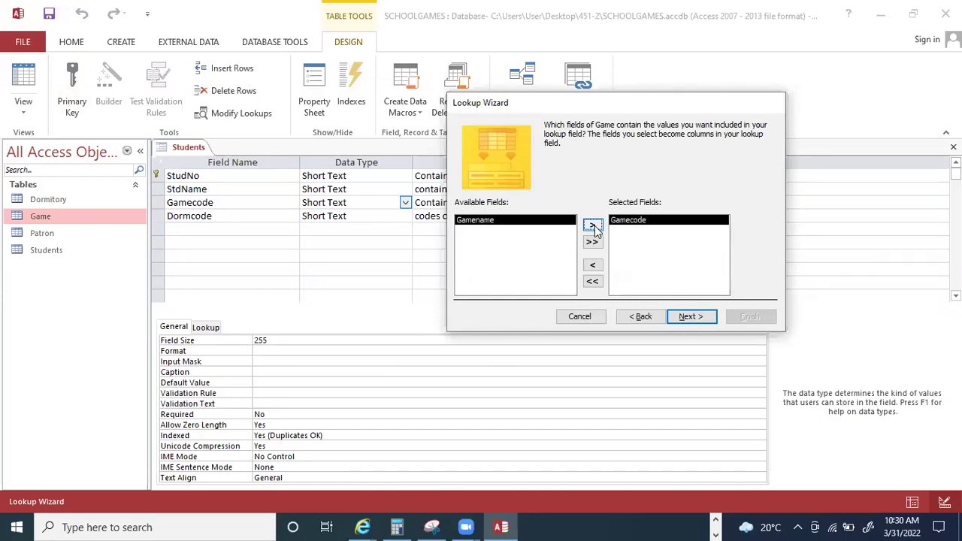
click(593, 265)
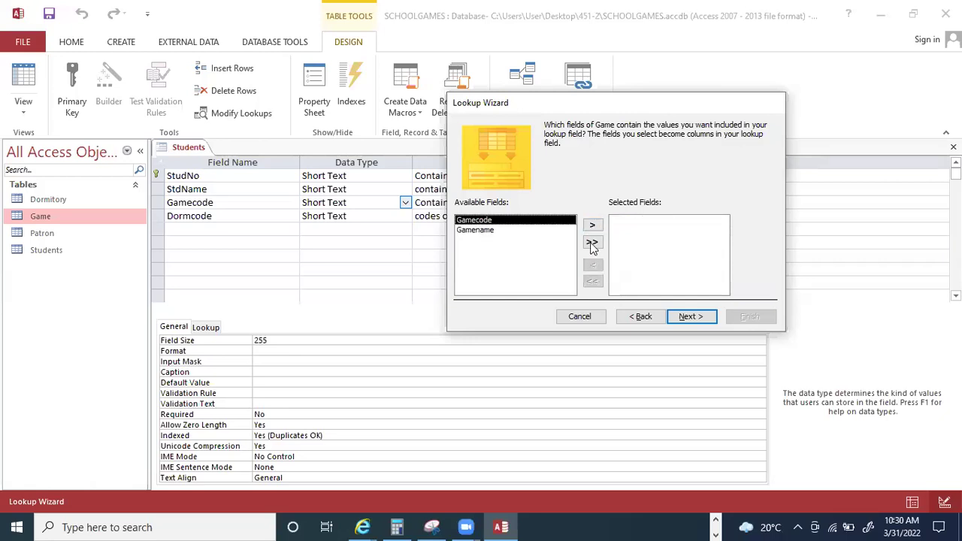
click(476, 230)
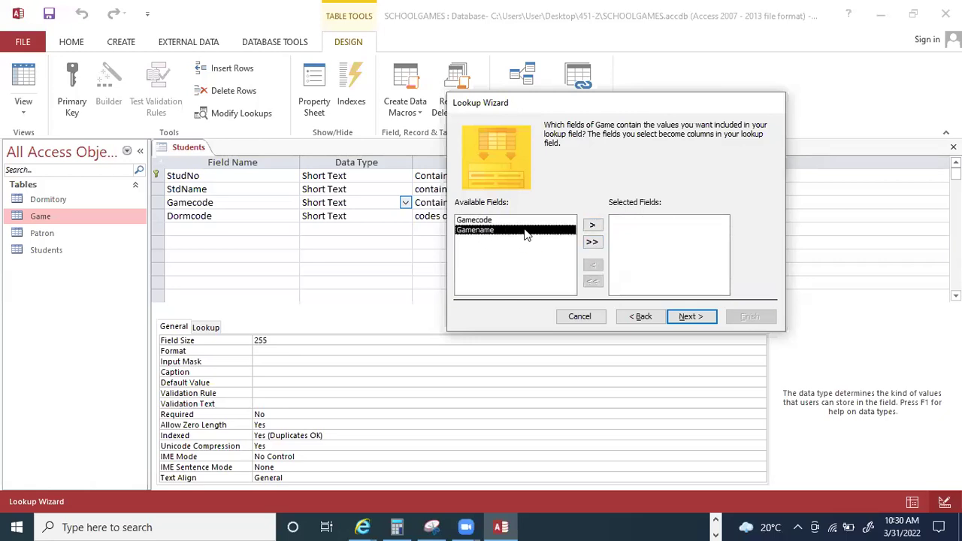
click(591, 227)
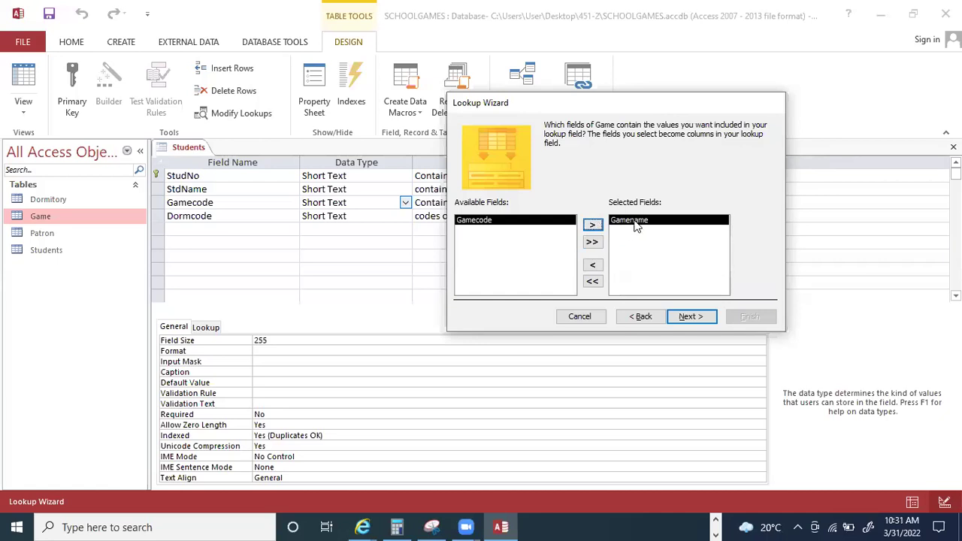
click(689, 316)
click(571, 172)
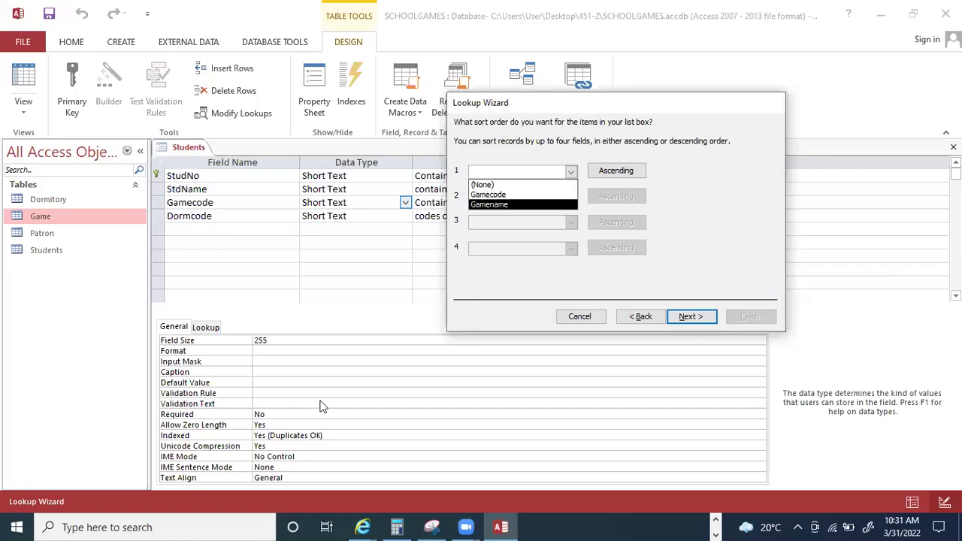
click(322, 430)
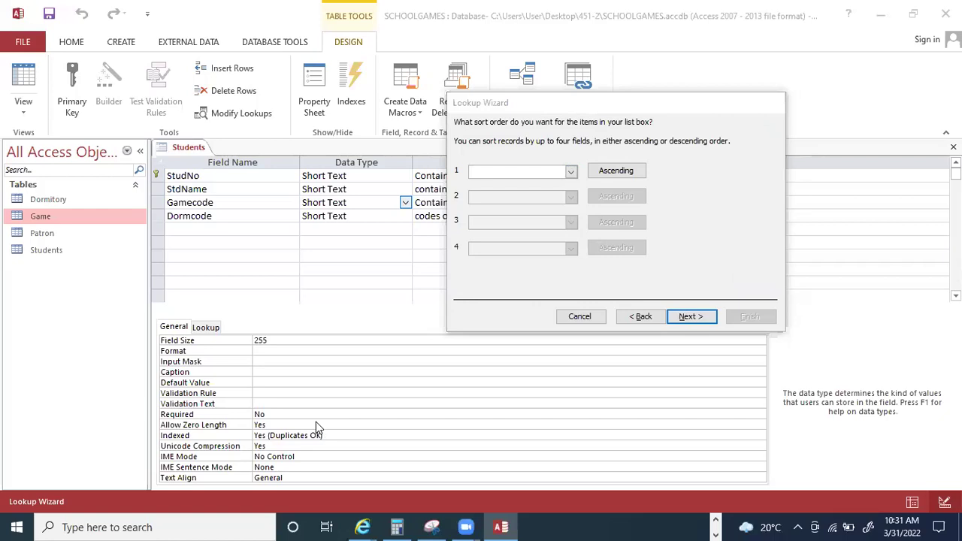
click(571, 172)
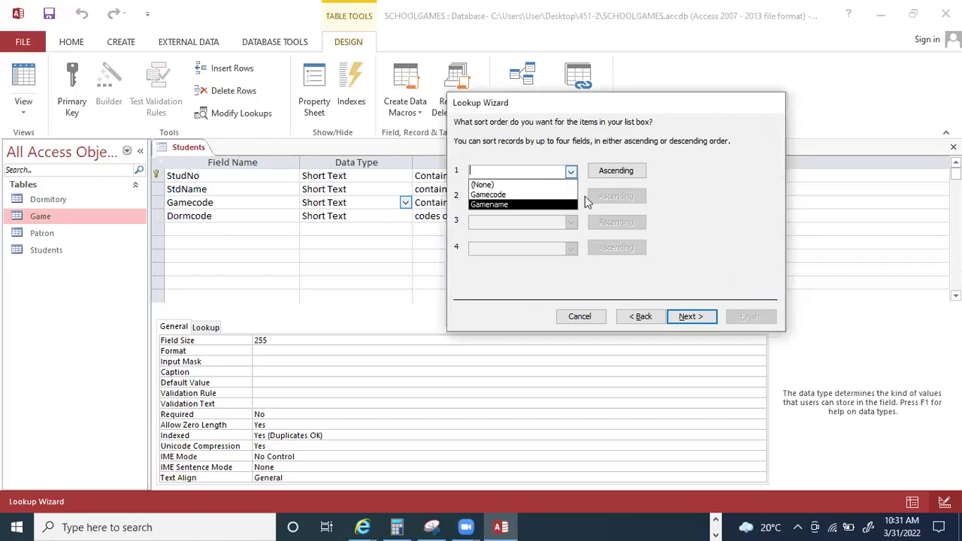
click(640, 317)
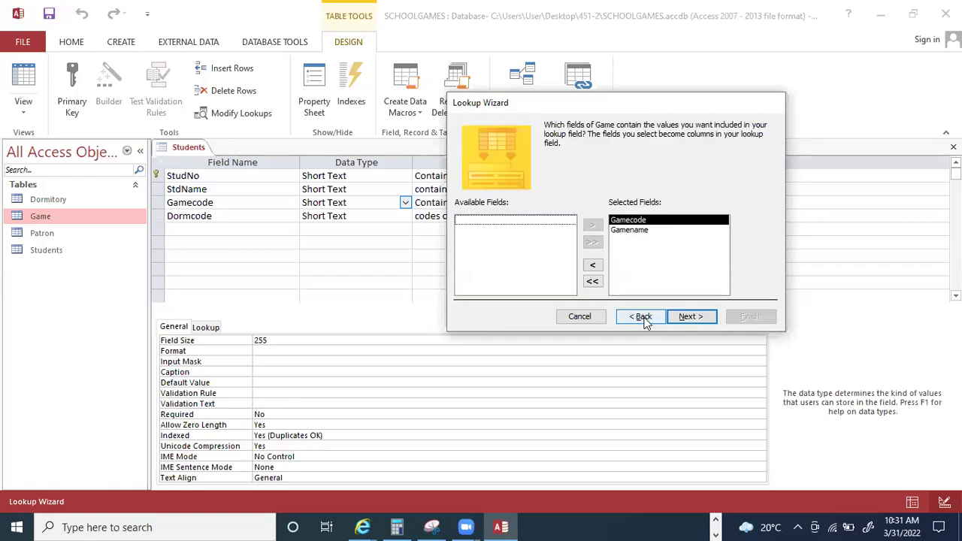
click(592, 281)
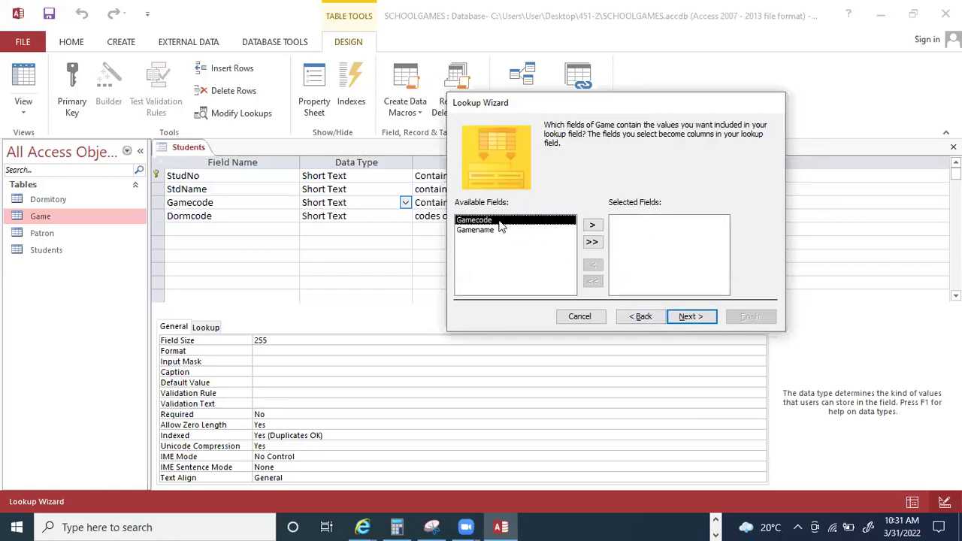
Use Game's Gamecode as the only lookup column, keep the default sorting and label, and finish the lookup by saving the table.
click(593, 224)
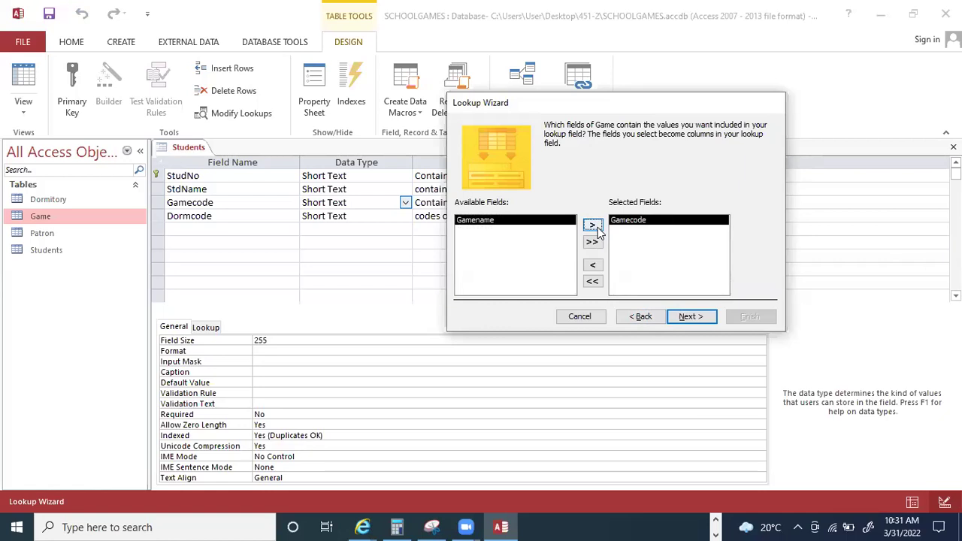
click(689, 317)
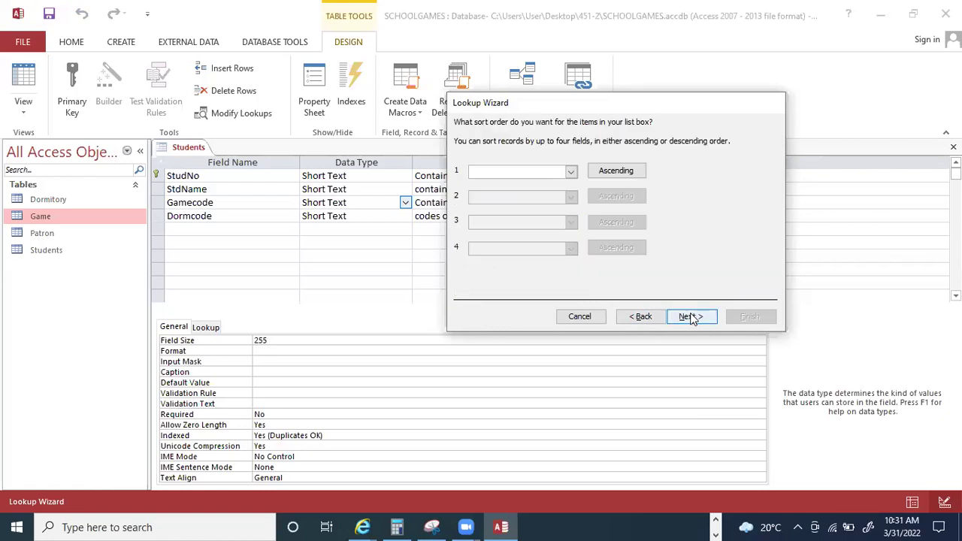
click(691, 317)
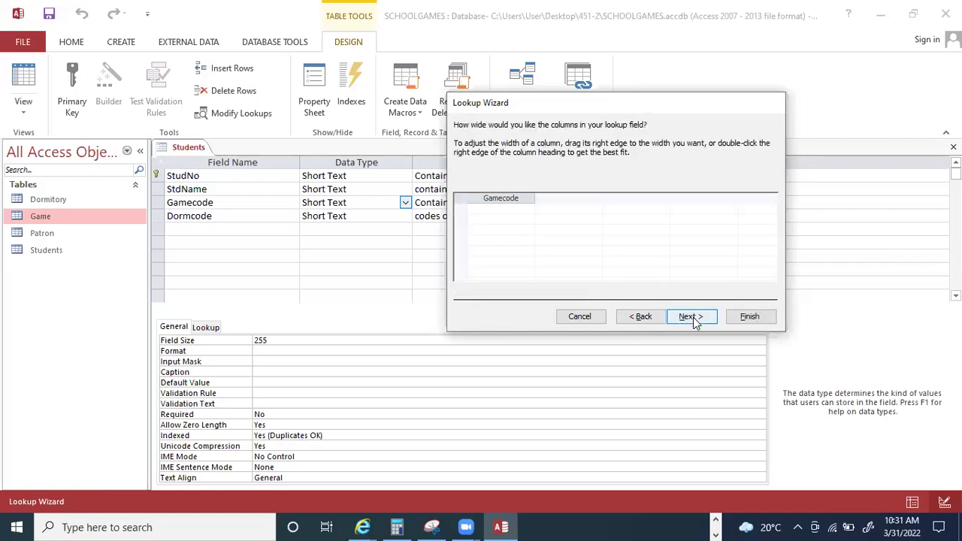
click(692, 317)
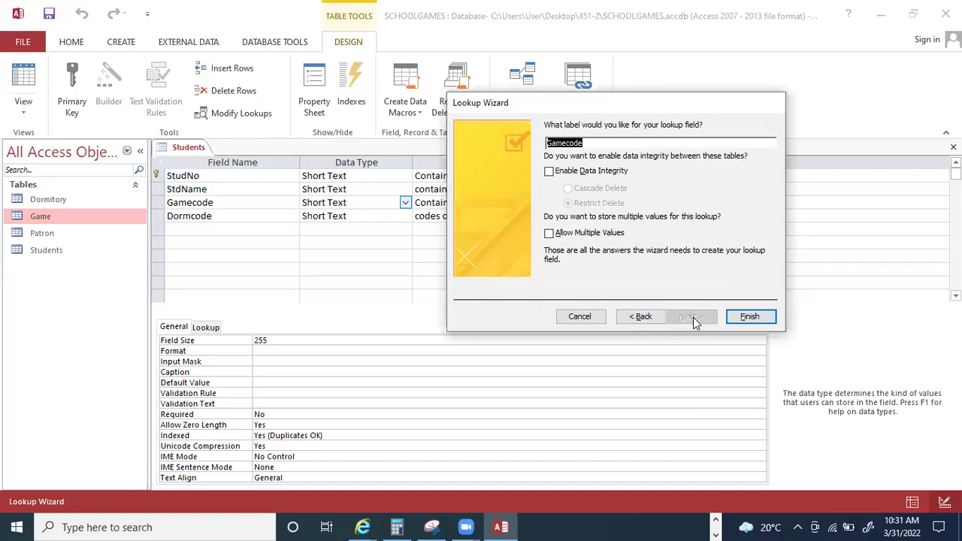
click(749, 317)
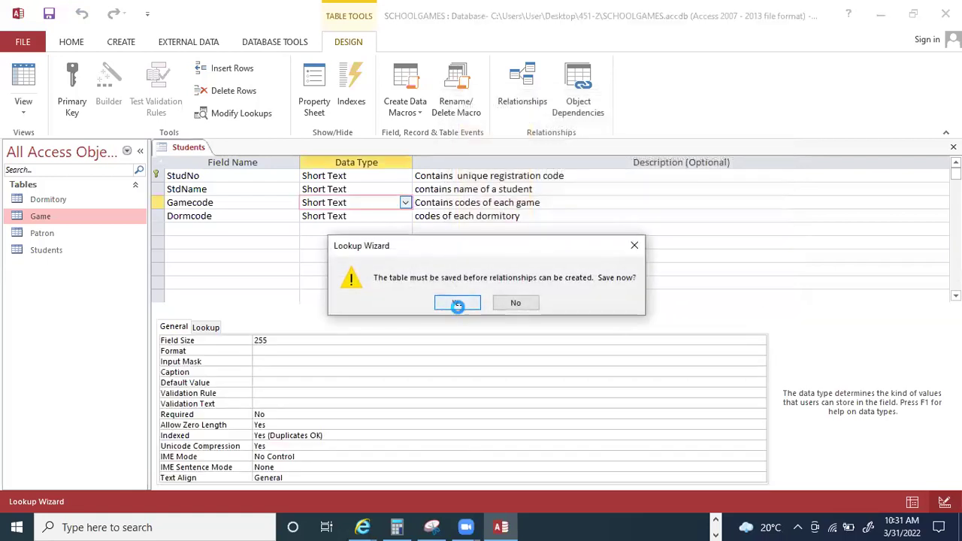
click(457, 304)
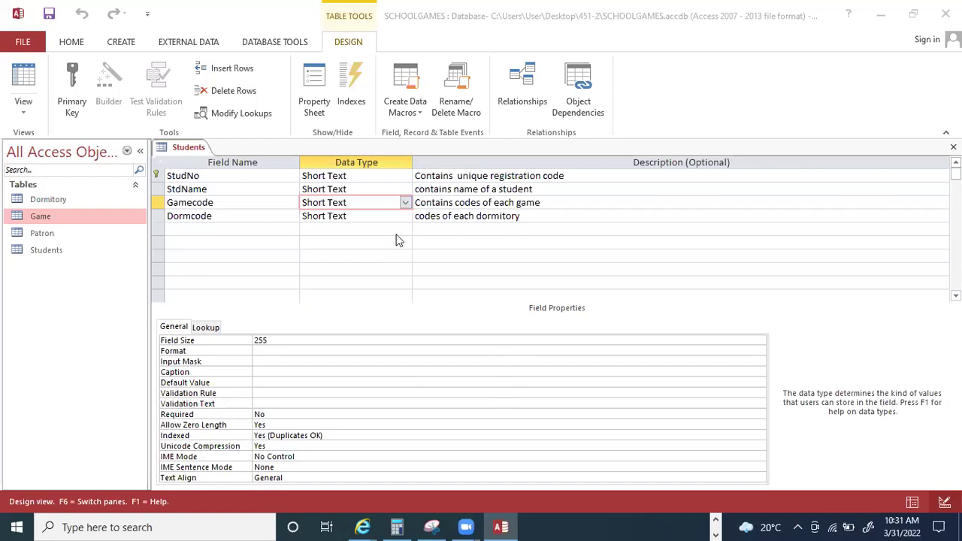
Start a Lookup Wizard for the Dormcode field's data type, getting its values from the Dormitory table.
click(225, 216)
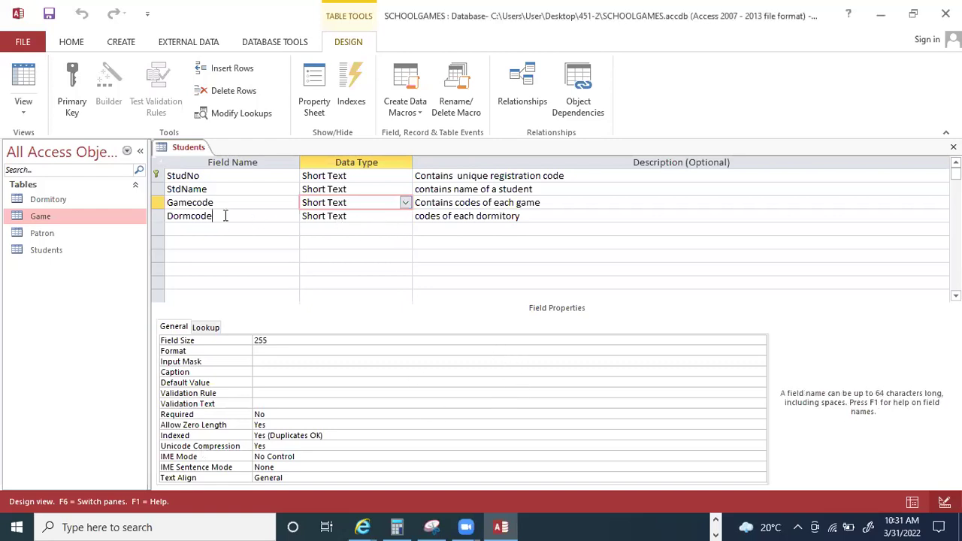
click(362, 216)
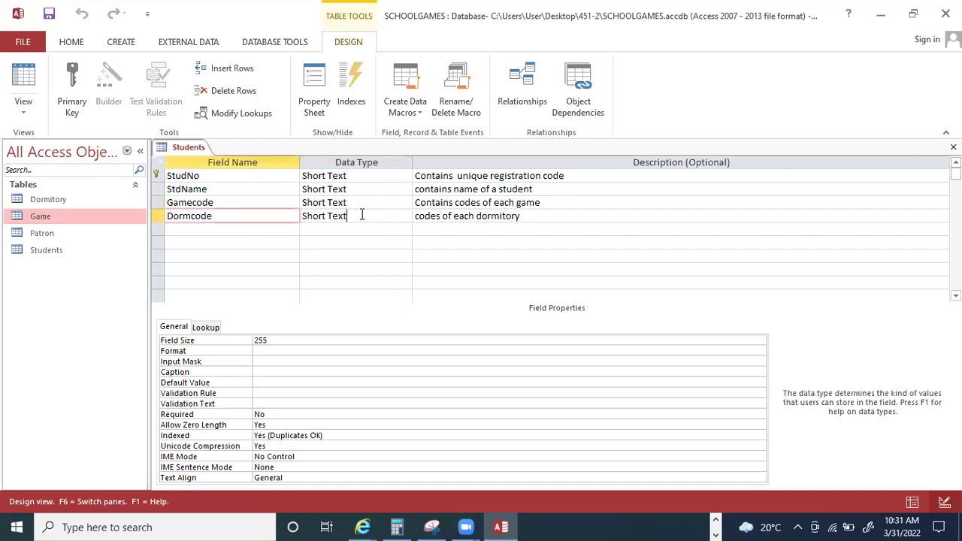
click(404, 217)
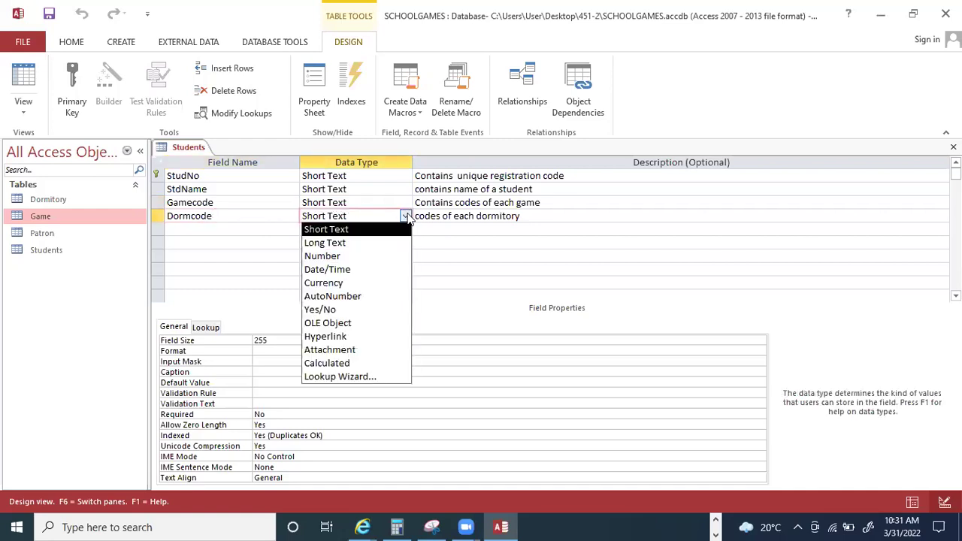
click(366, 377)
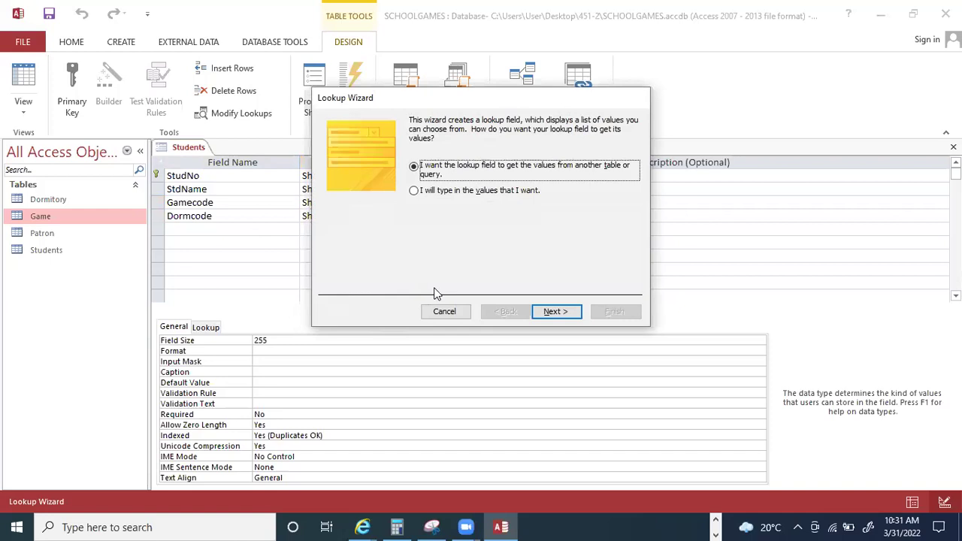
click(556, 311)
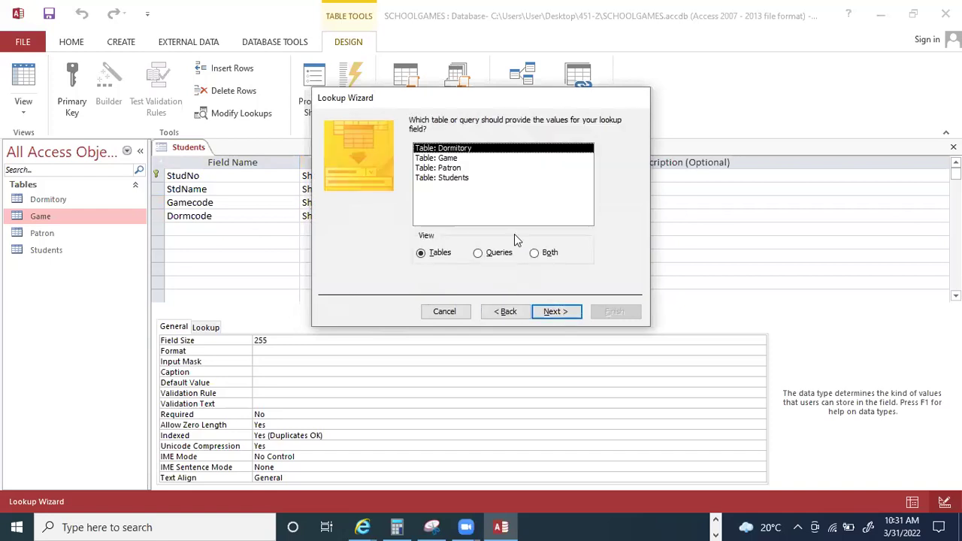
click(555, 311)
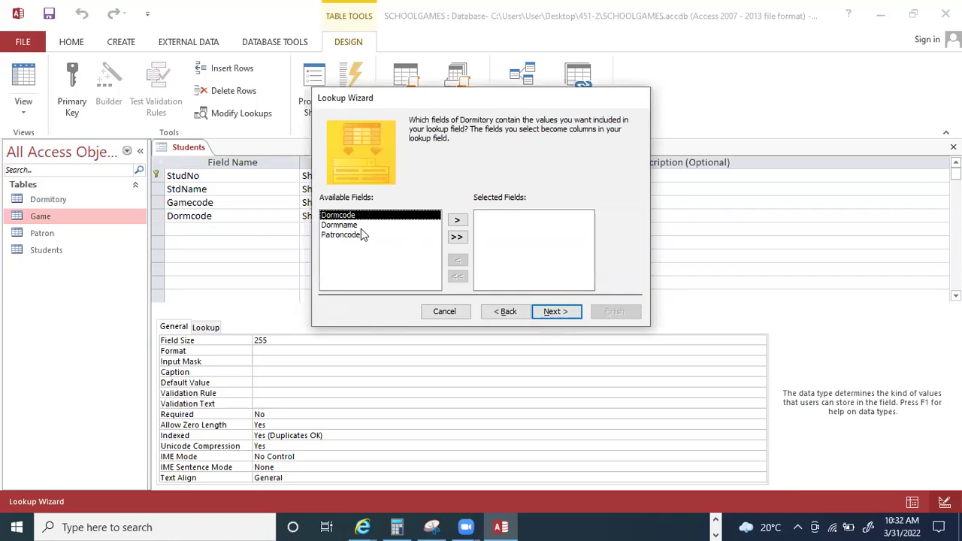
Finish the lookup with Dormcode as its only column and default settings, and save and close the Students table.
click(457, 220)
click(554, 311)
click(555, 313)
click(556, 313)
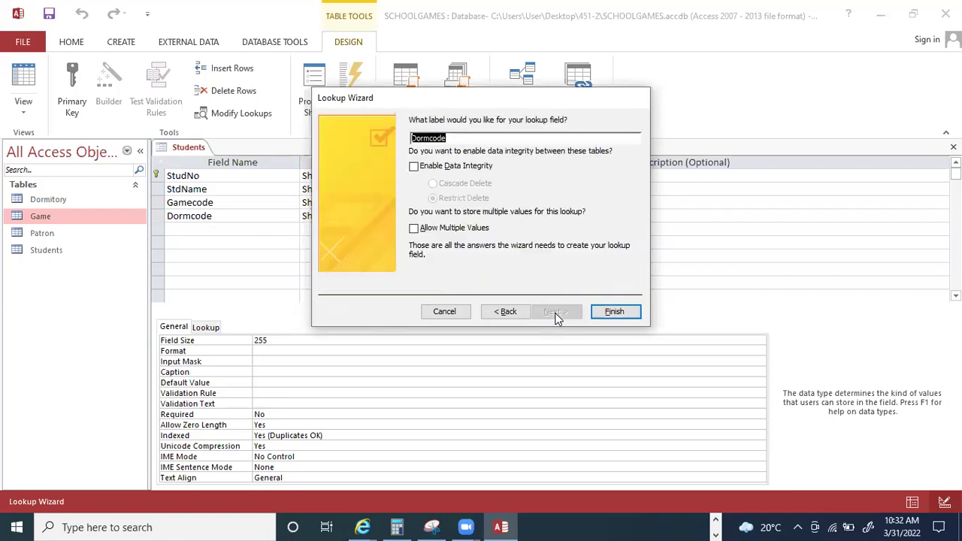
click(614, 311)
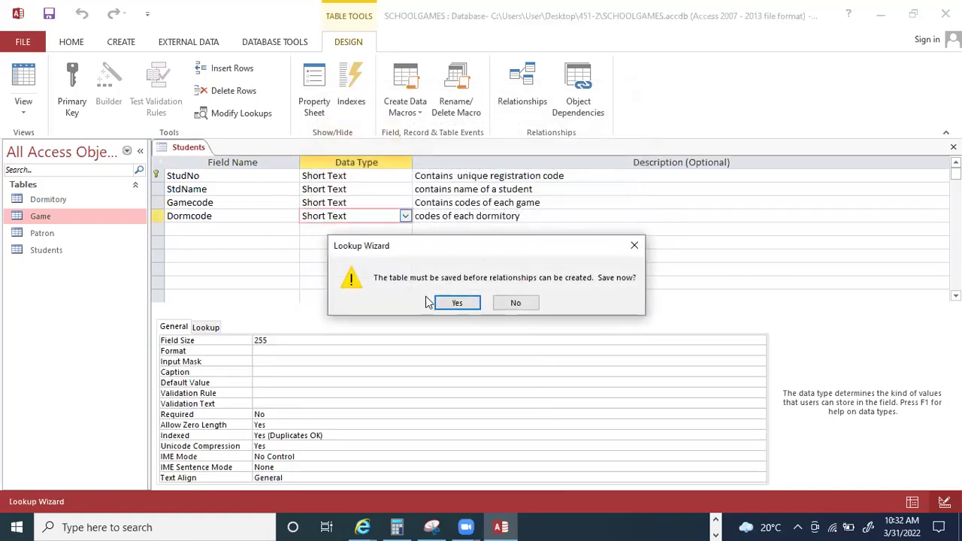
click(460, 303)
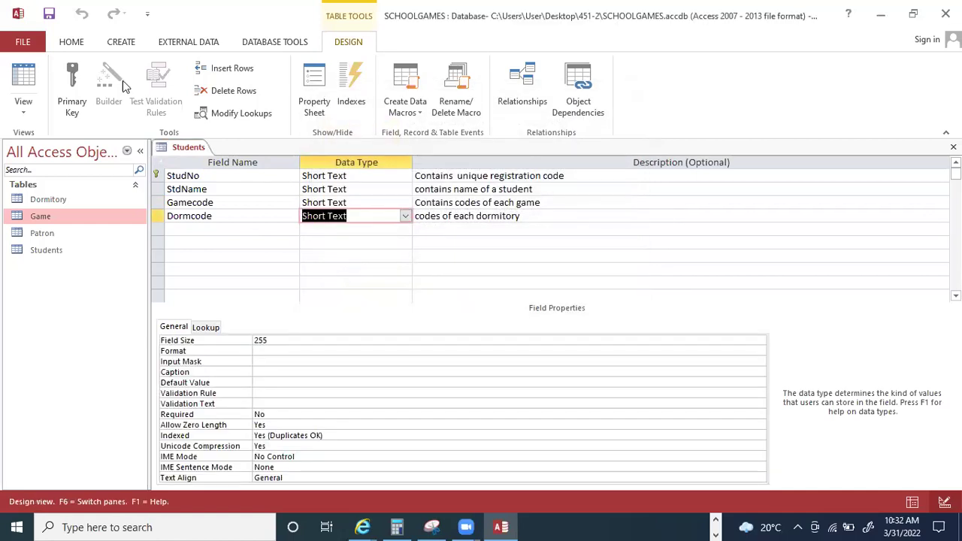
click(49, 13)
click(953, 147)
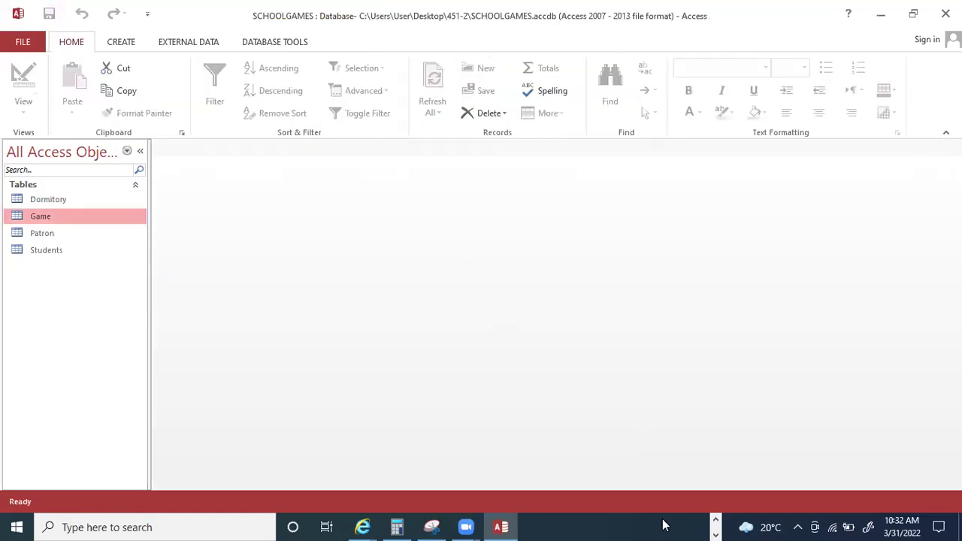
Switch to Document17 in Word and examine the Dormitory table's fields and descriptions, including Patroncode.
click(718, 524)
click(716, 519)
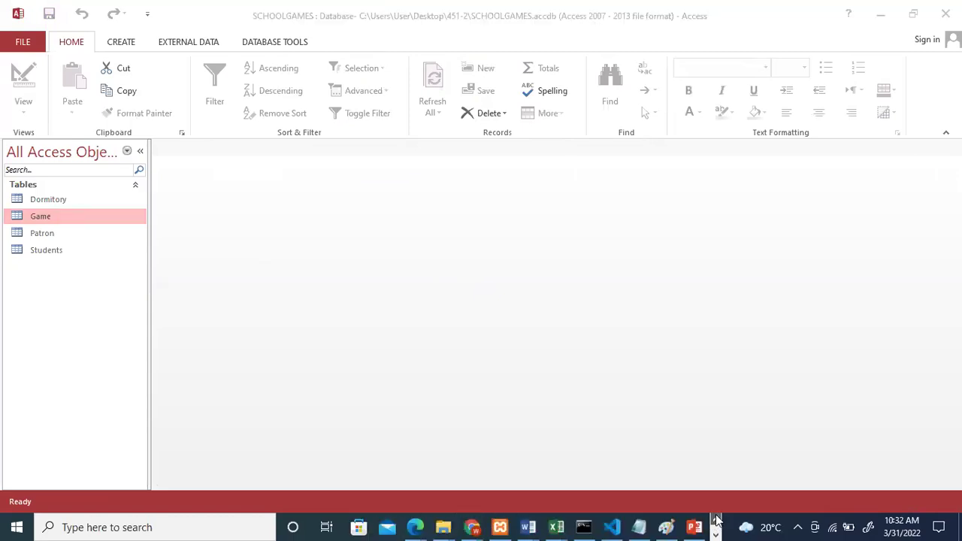
mouse_move(532, 526)
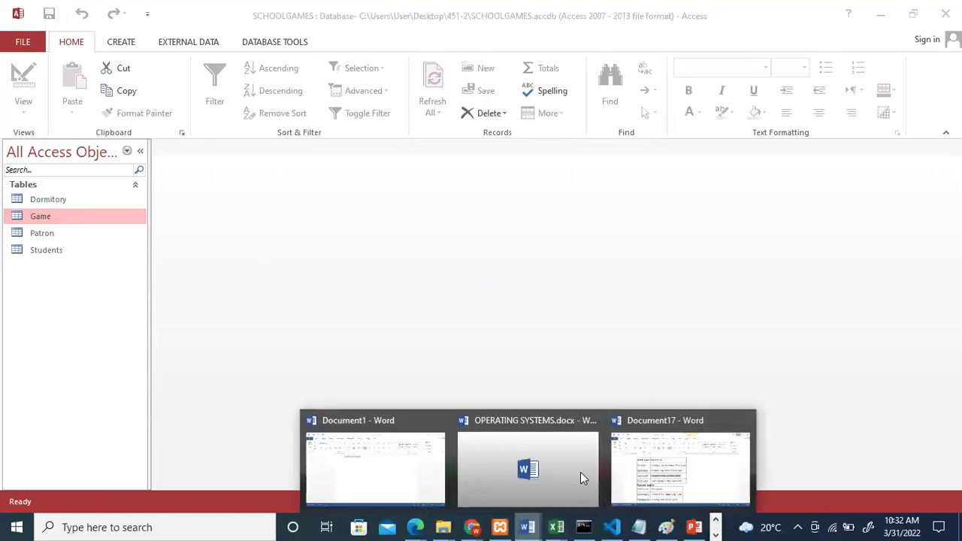
click(651, 472)
drag(956, 197, 956, 218)
click(229, 256)
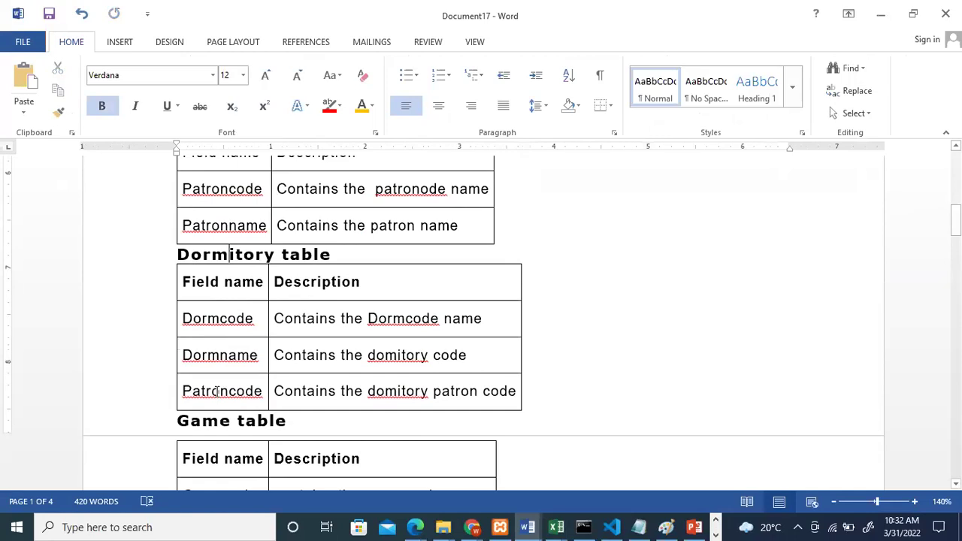
triple_click(406, 396)
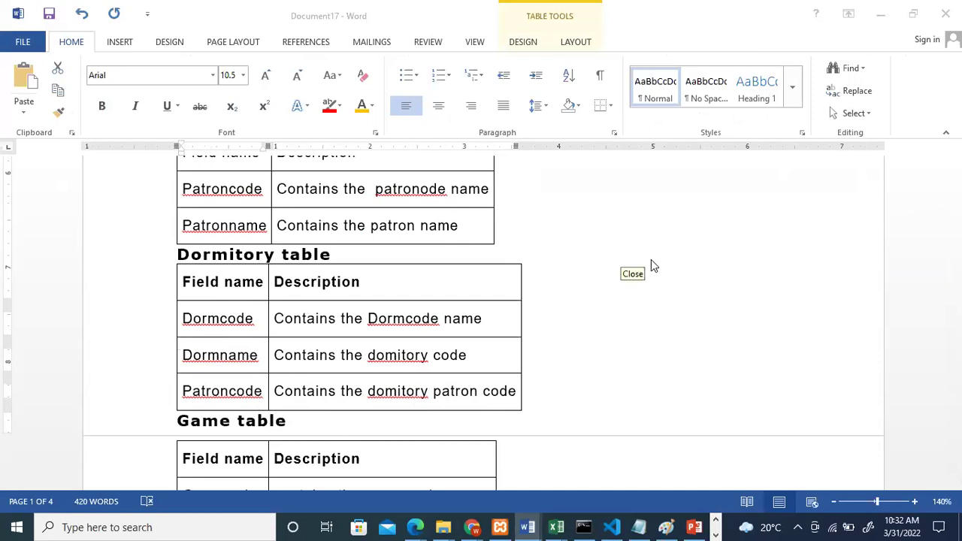
Switch to the SCHOOLGAMES database in Access and open the Dormitory table in Design View.
click(253, 389)
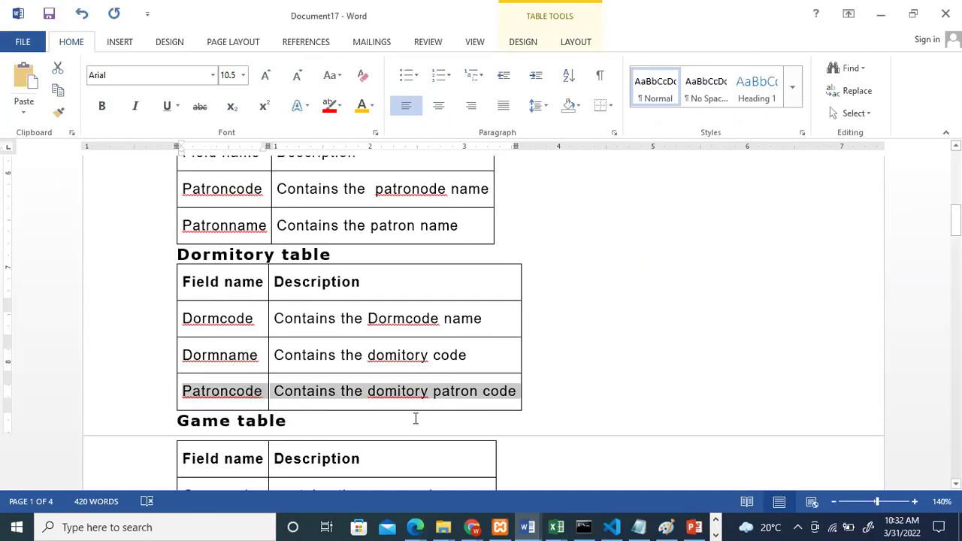
click(715, 535)
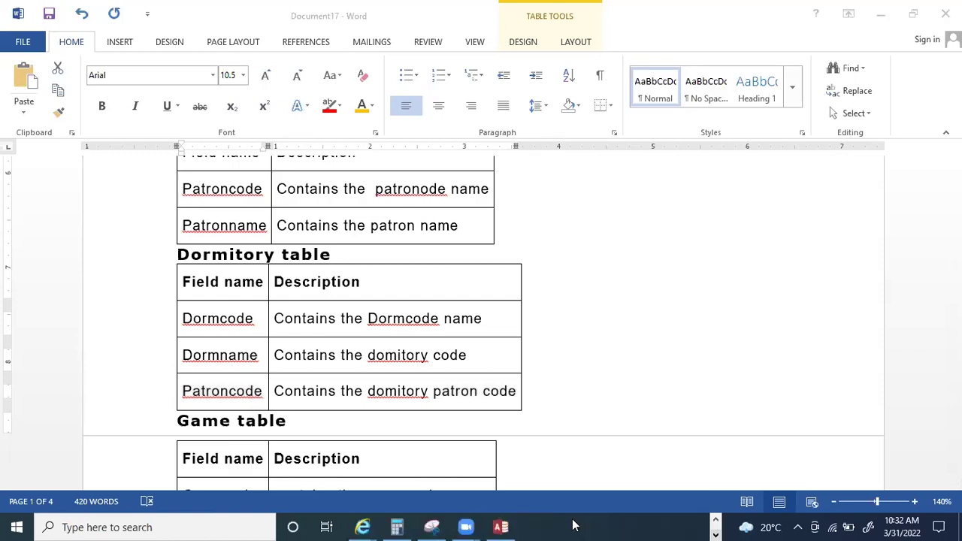
click(502, 527)
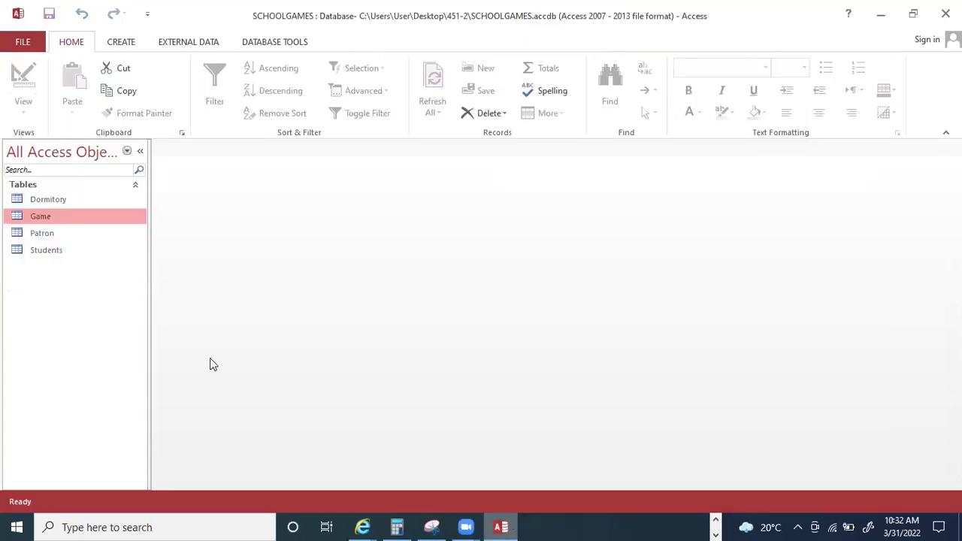
right_click(49, 200)
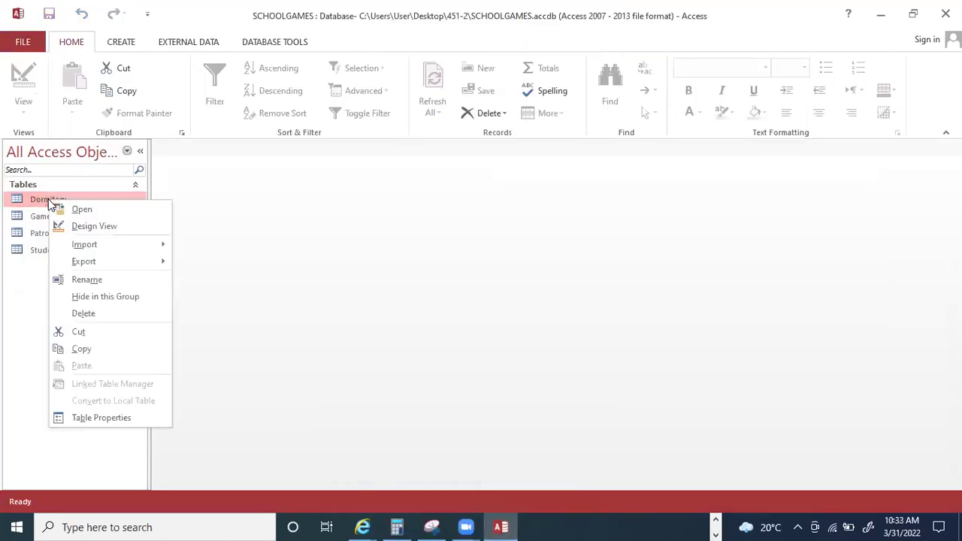
click(102, 228)
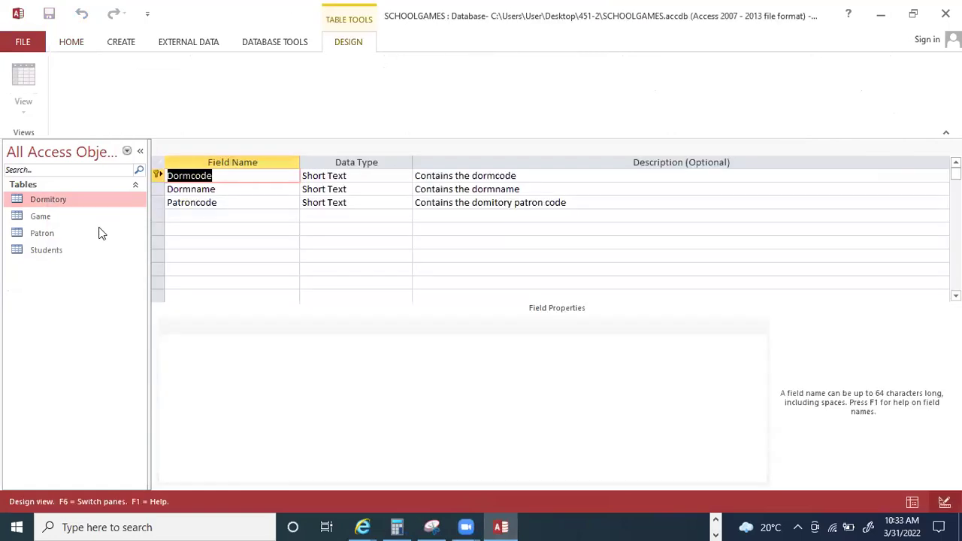
Start a Lookup Wizard for the Patroncode field's data type, getting its values from the Patron table.
click(272, 204)
click(398, 203)
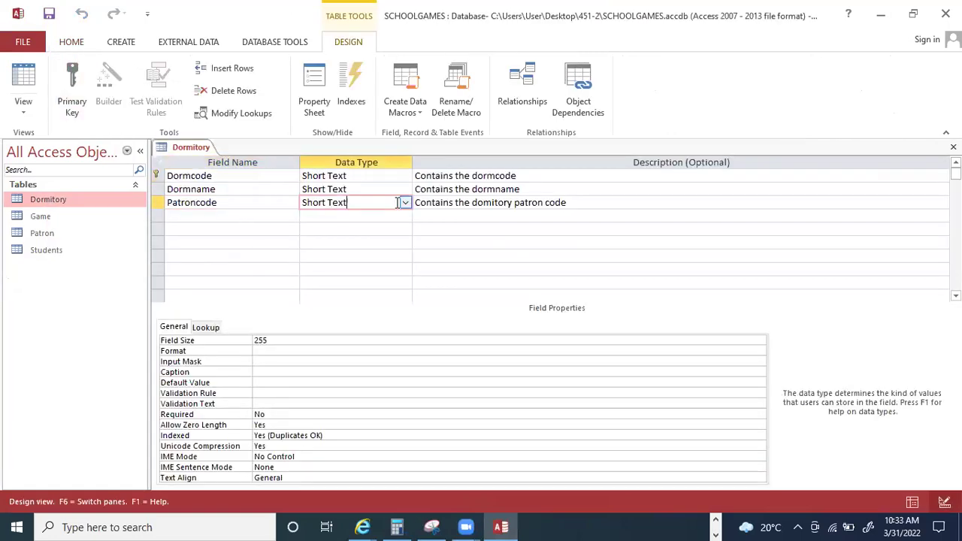
click(405, 203)
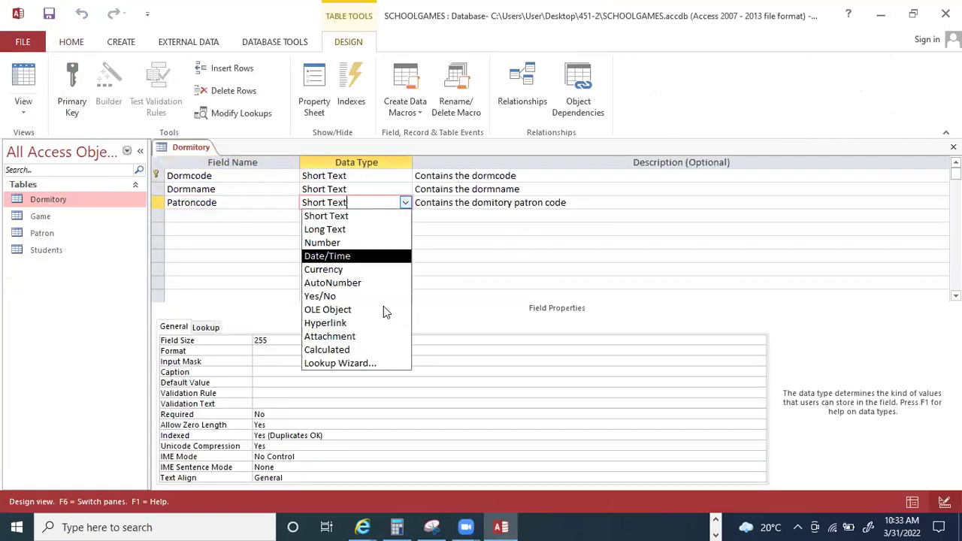
click(372, 365)
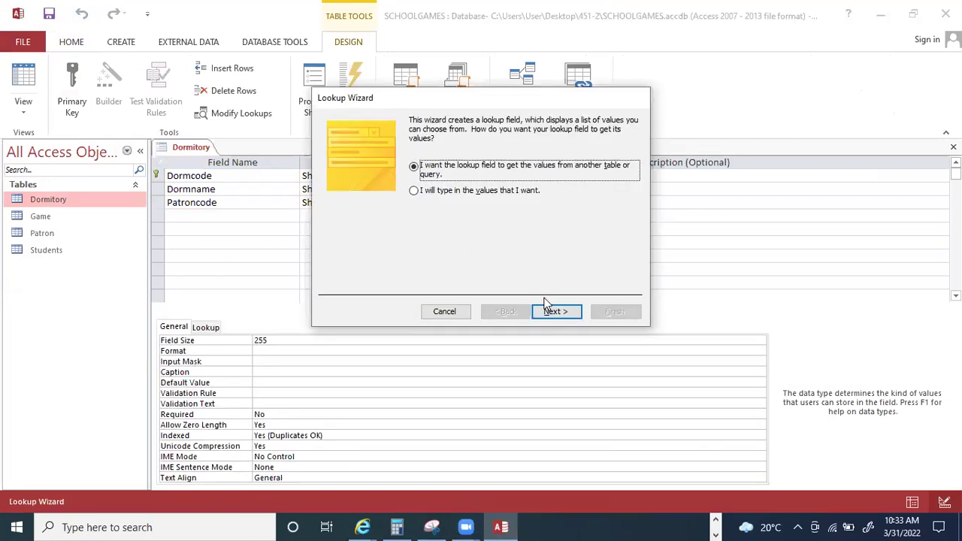
click(549, 311)
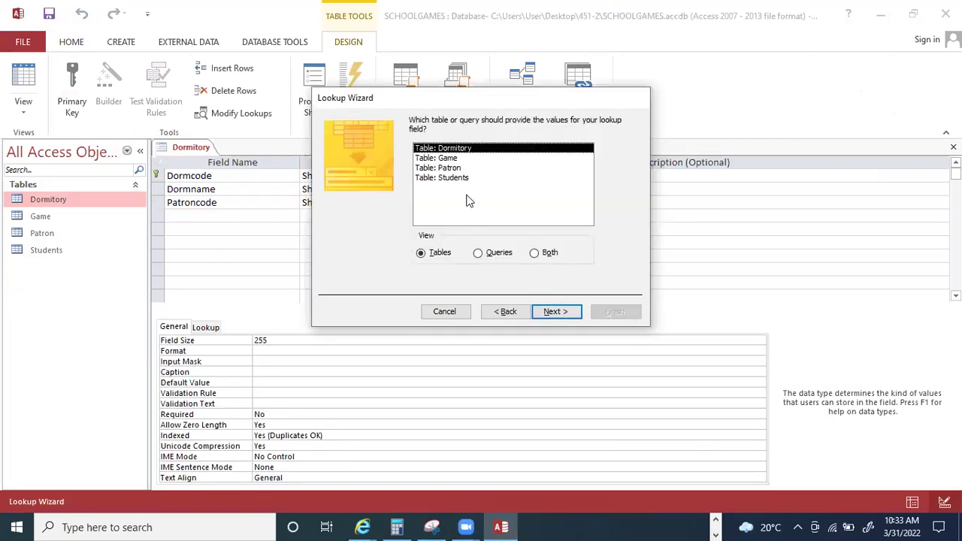
key(Down)
key(Down)
click(554, 311)
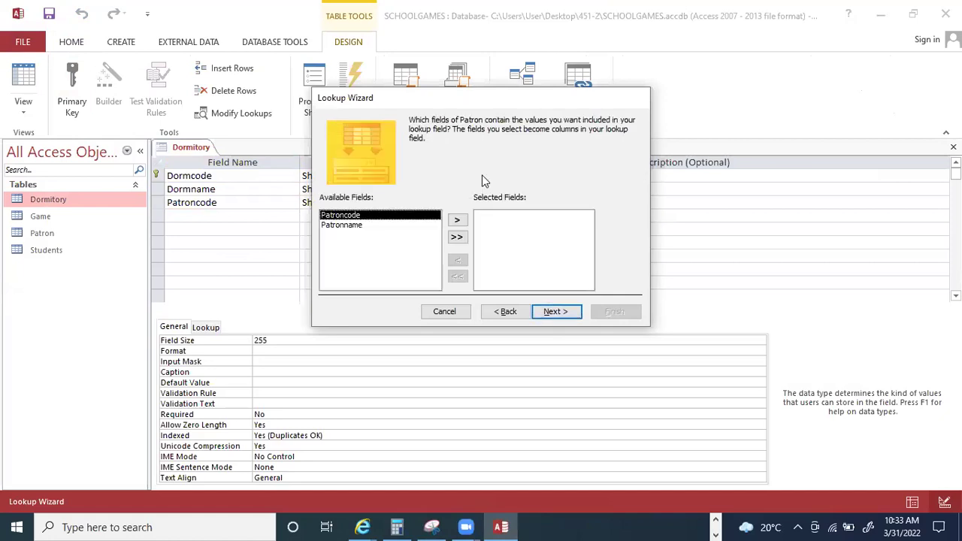
Finish the lookup with Patroncode as its only column and the default sorting and label, and save the Dormitory table.
click(457, 219)
click(568, 317)
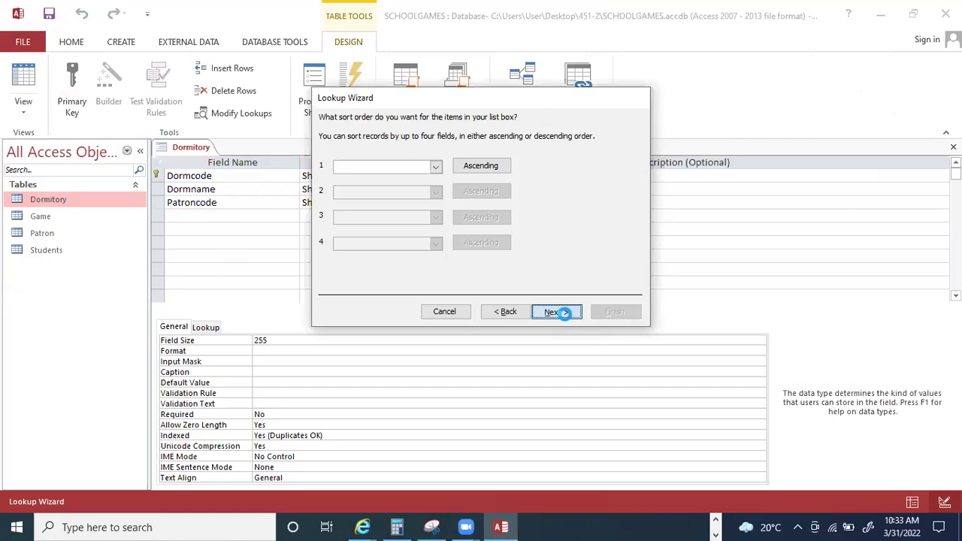
click(567, 319)
click(556, 312)
click(614, 311)
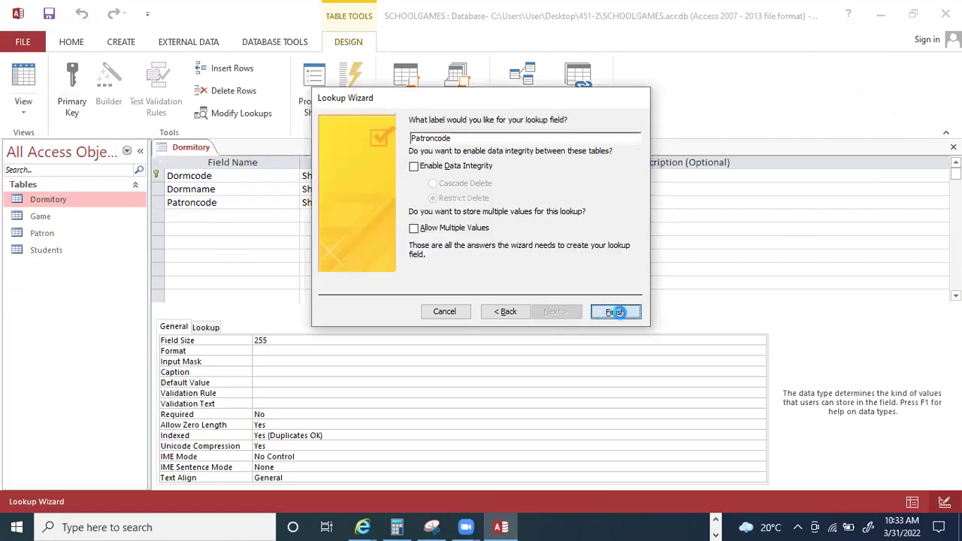
click(457, 302)
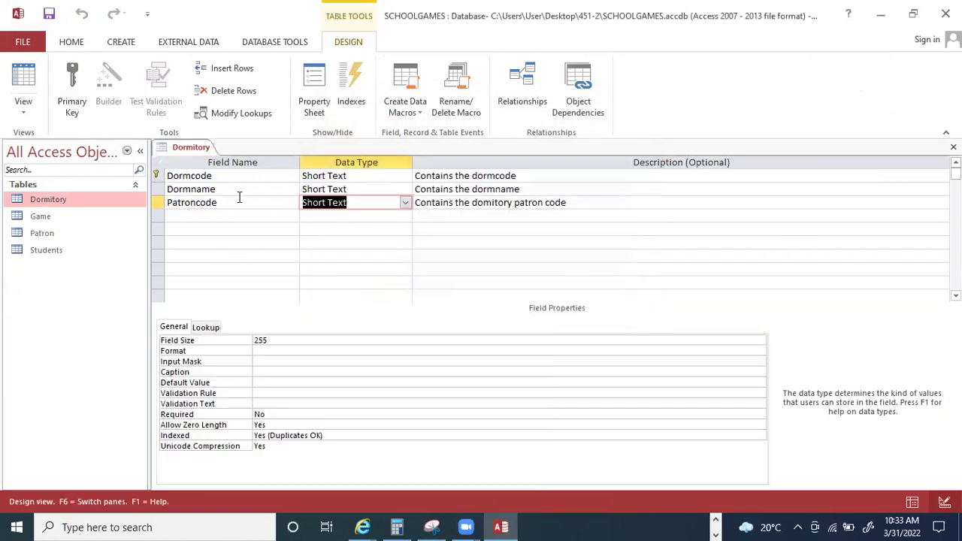
click(48, 14)
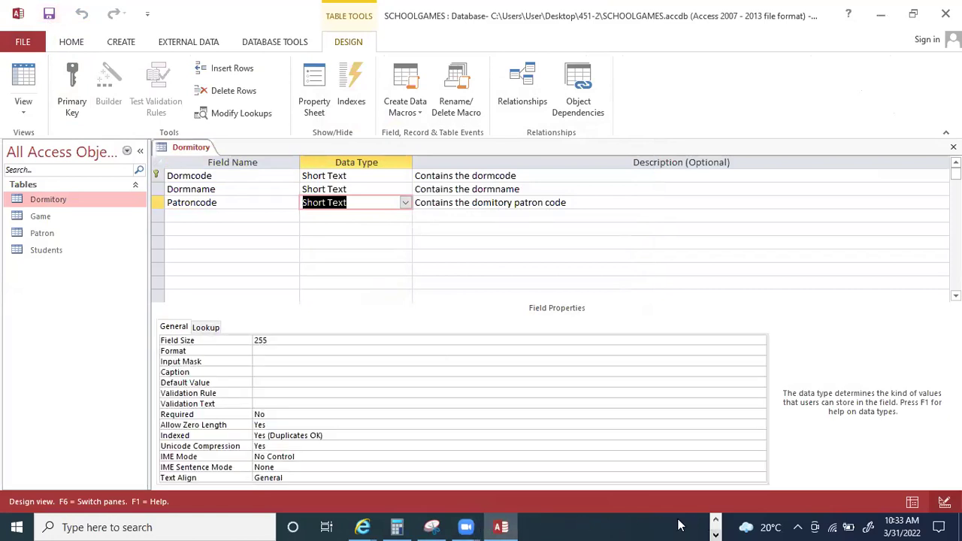
Switch to Document17 in Word and review the table specifications and task (iii) on creating relationships between the tables.
click(715, 520)
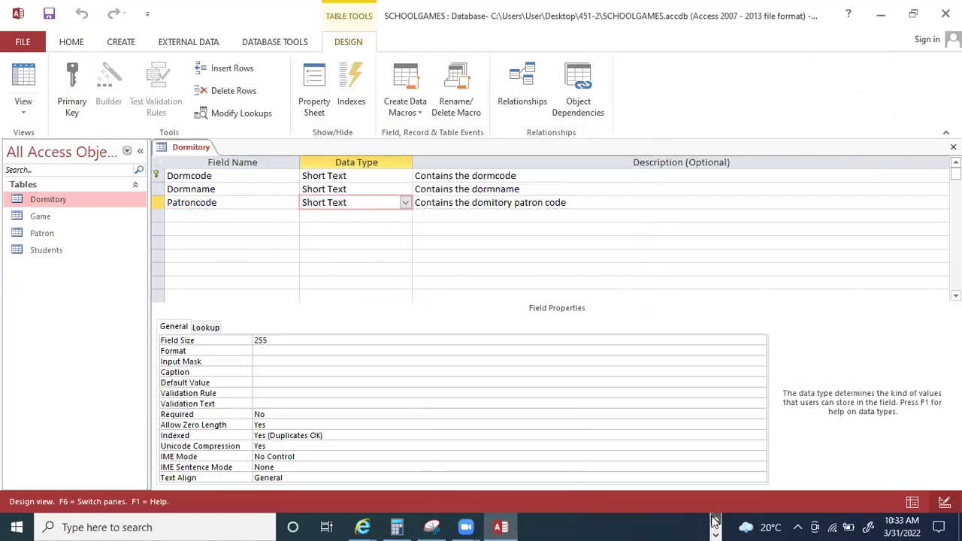
mouse_move(528, 526)
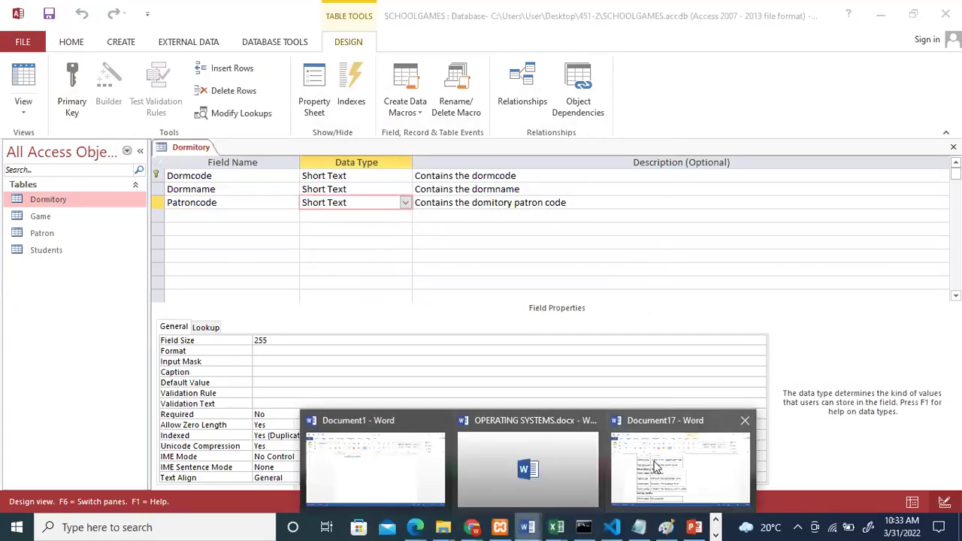
click(654, 460)
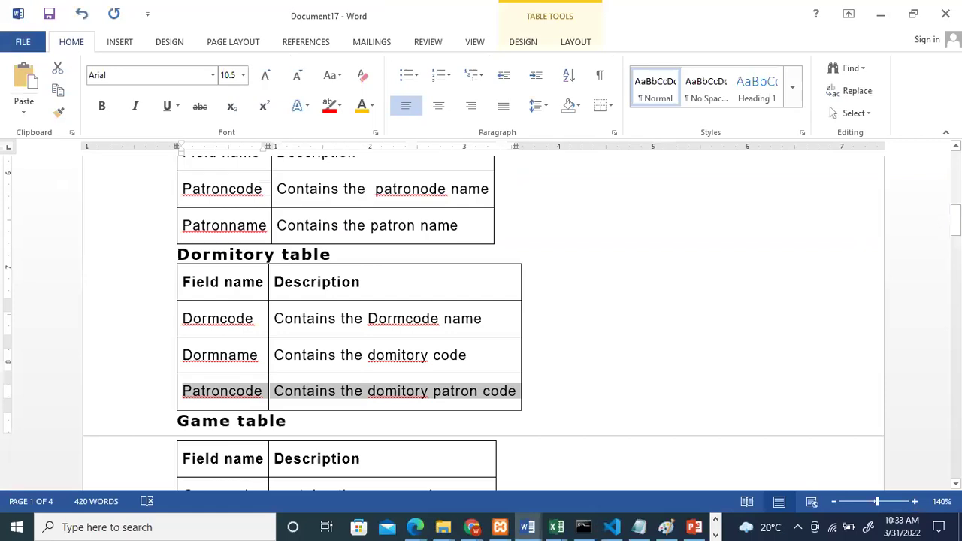
drag(955, 220, 955, 188)
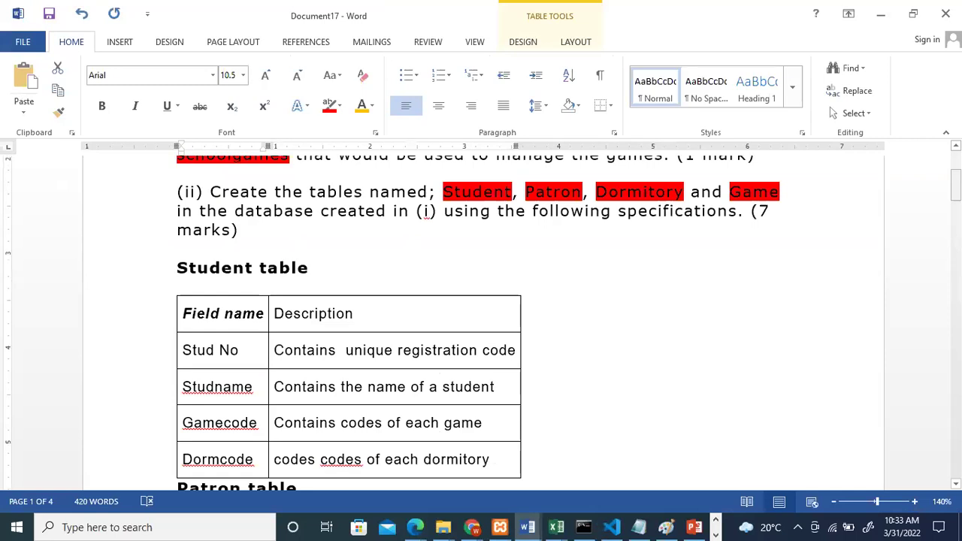
drag(955, 188, 955, 258)
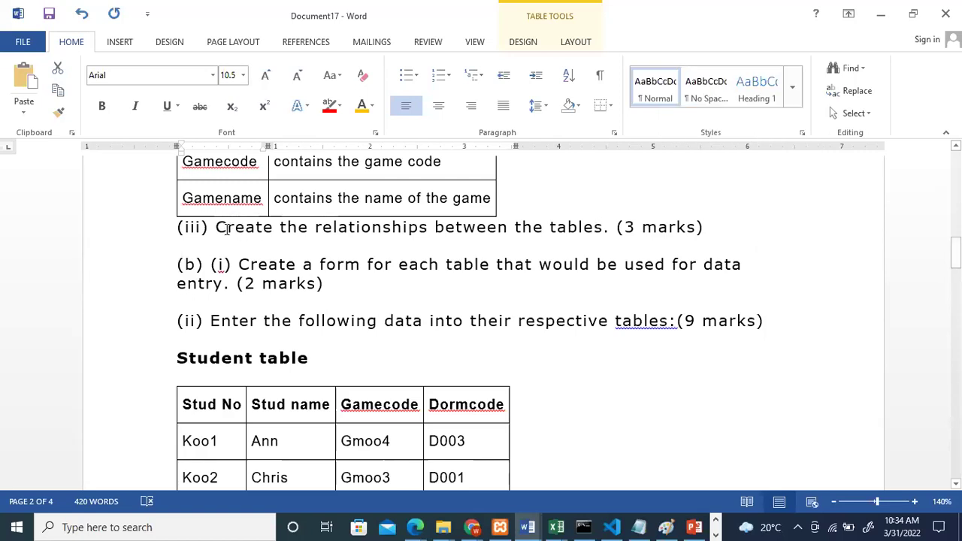
drag(223, 226, 618, 225)
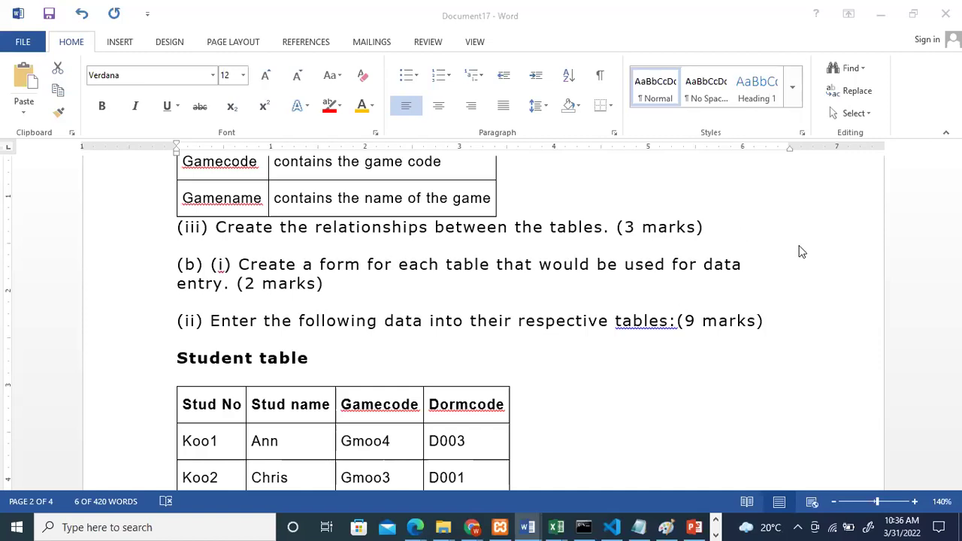
drag(215, 227, 615, 227)
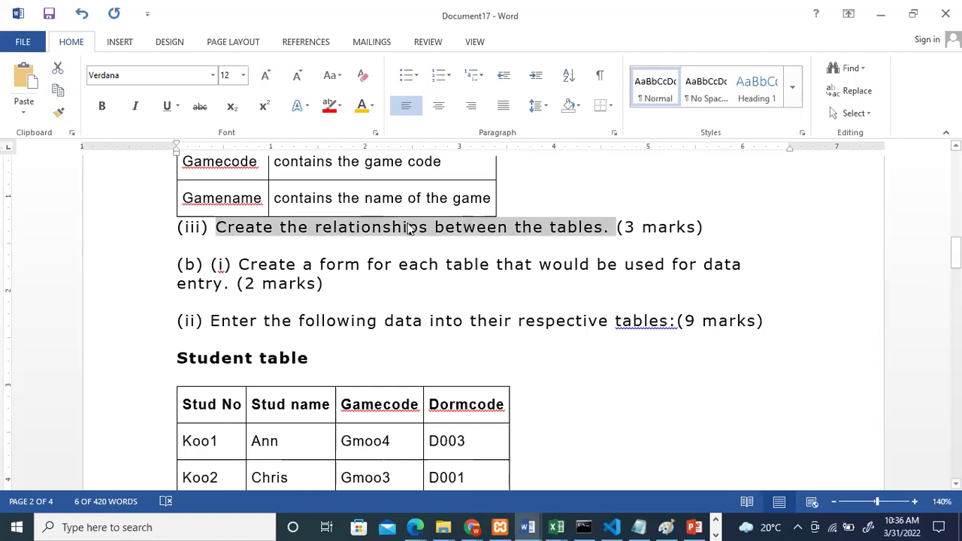
Look through the data to enter for each table and re-examine the Dormitory table's field descriptions, including Patroncode.
click(403, 200)
scroll(404, 204, up, 3)
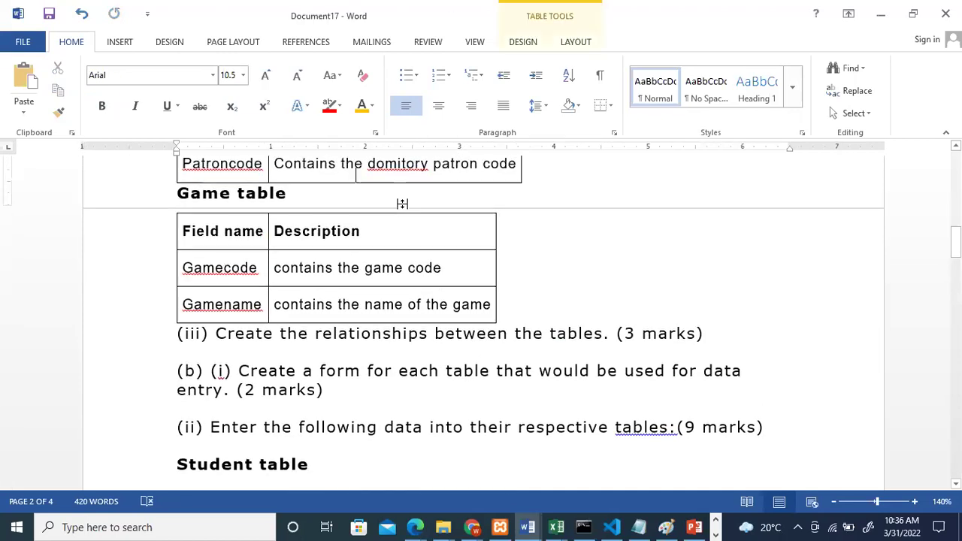
scroll(402, 204, down, 7)
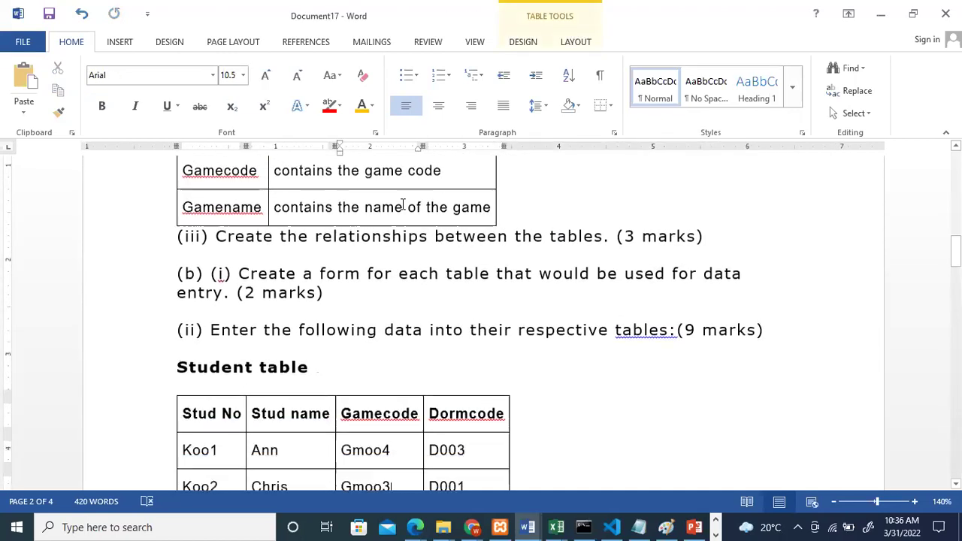
scroll(402, 205, down, 5)
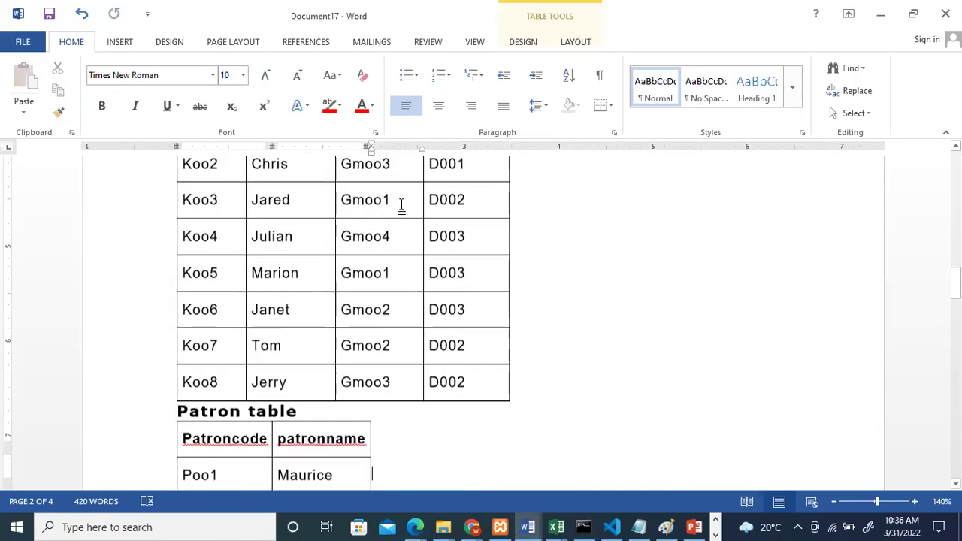
scroll(402, 204, up, 20)
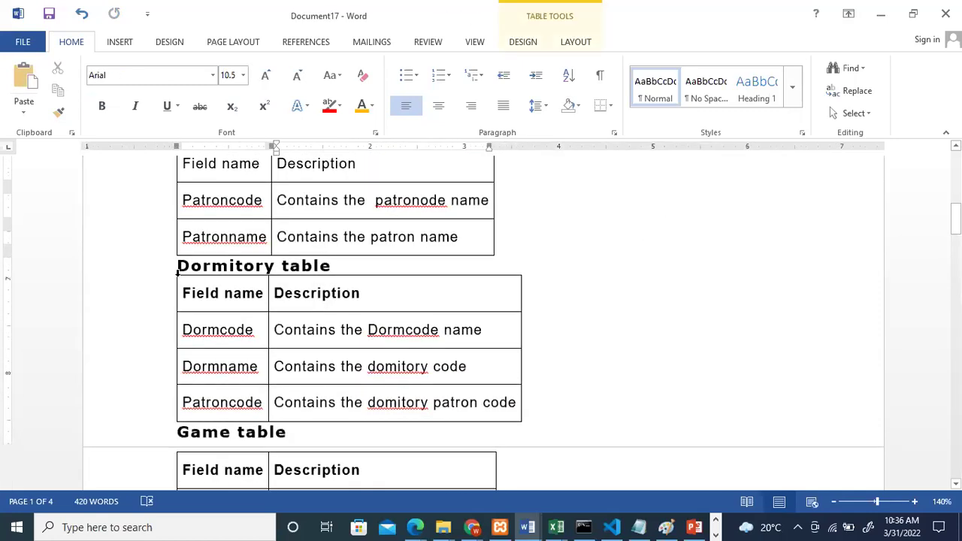
click(148, 275)
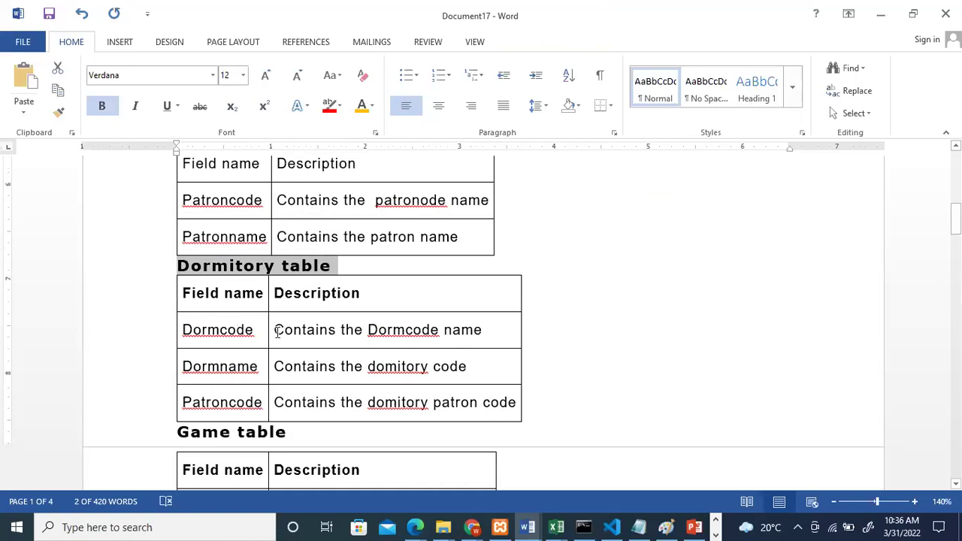
click(308, 333)
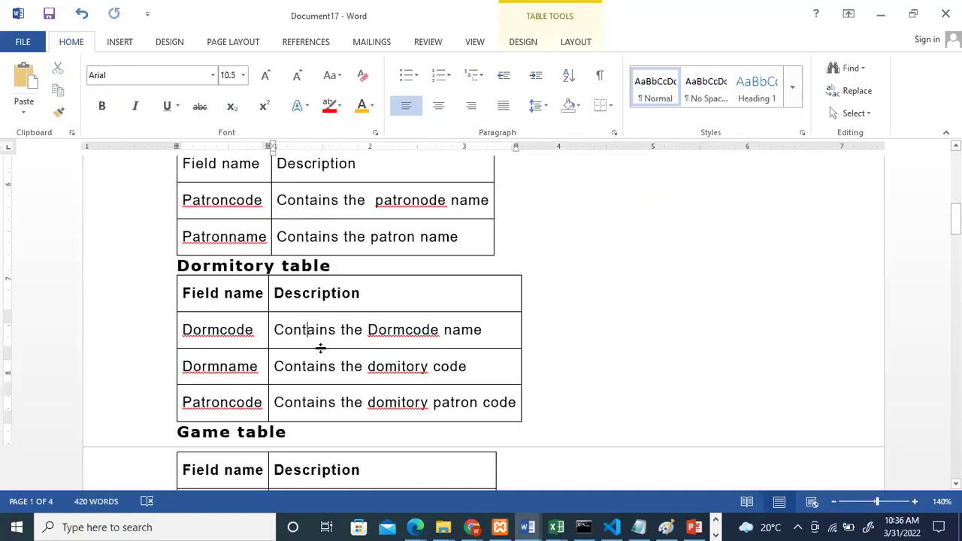
click(327, 366)
drag(315, 402, 319, 402)
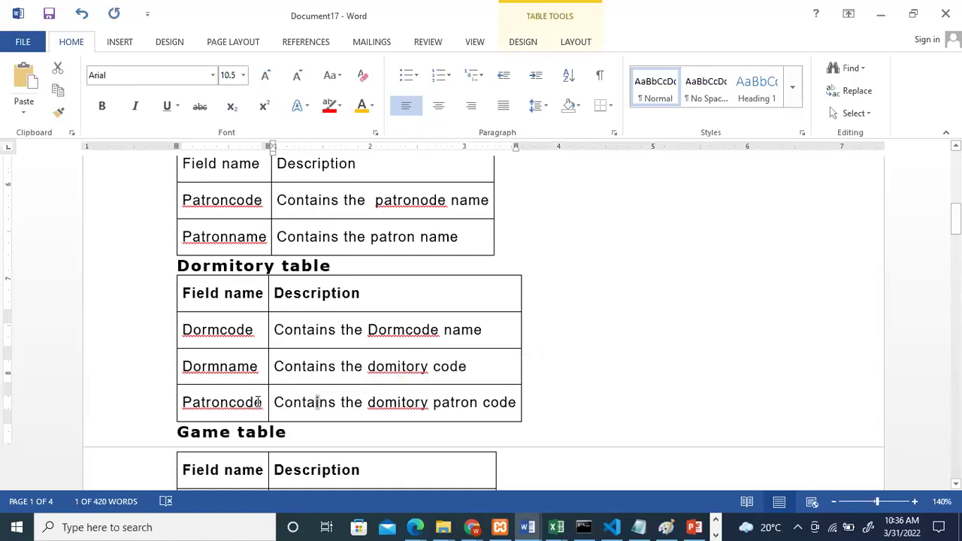
drag(216, 402, 179, 404)
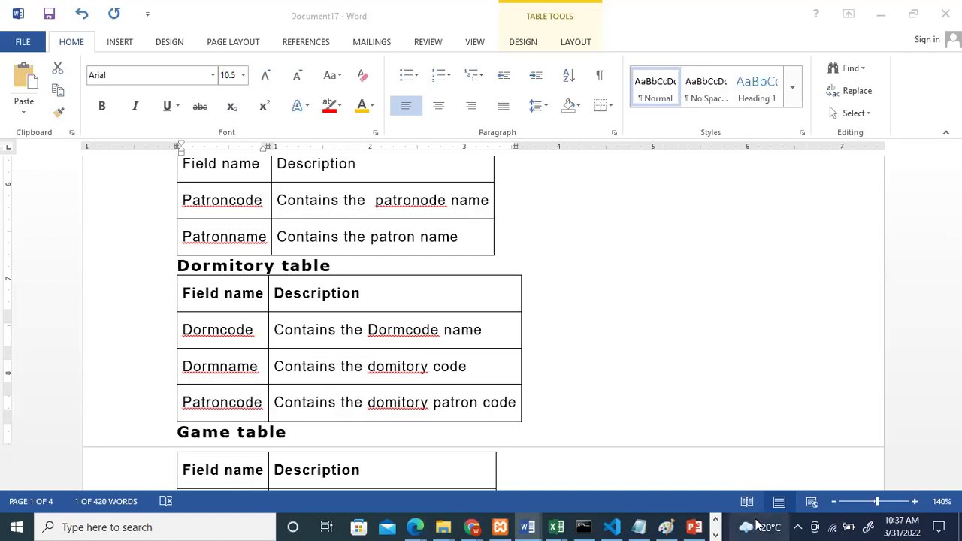
Switch back to the SCHOOLGAMES database in Access and close the Dormitory table.
right_click(715, 523)
click(762, 427)
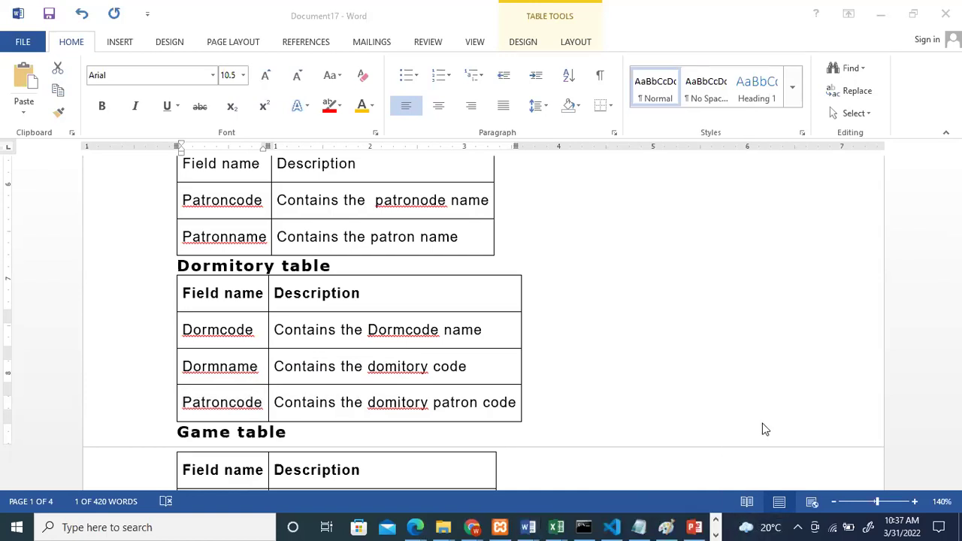
right_click(715, 526)
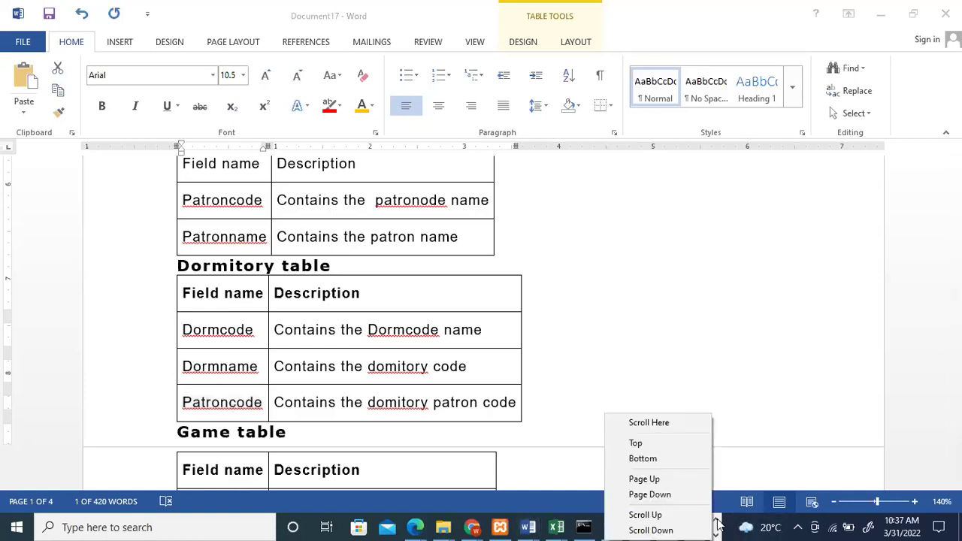
click(717, 526)
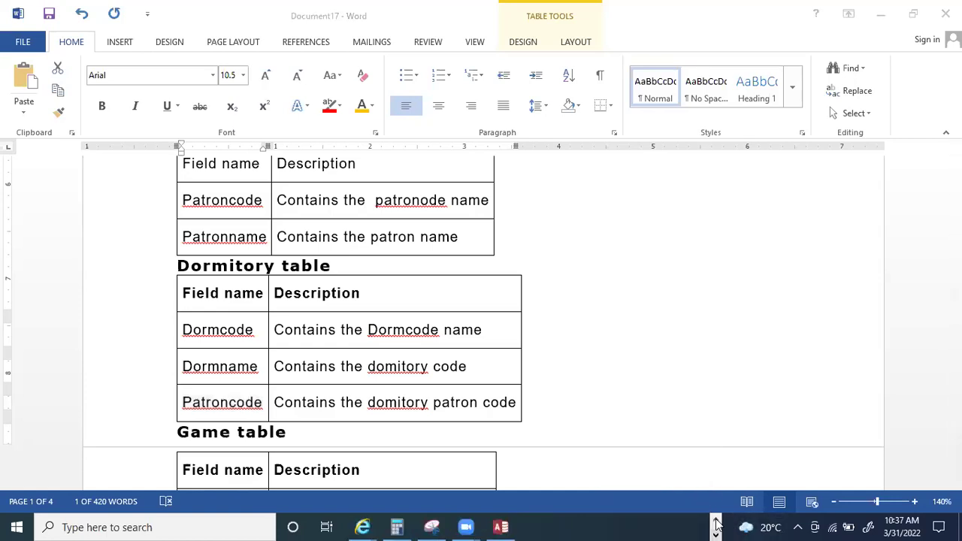
click(503, 527)
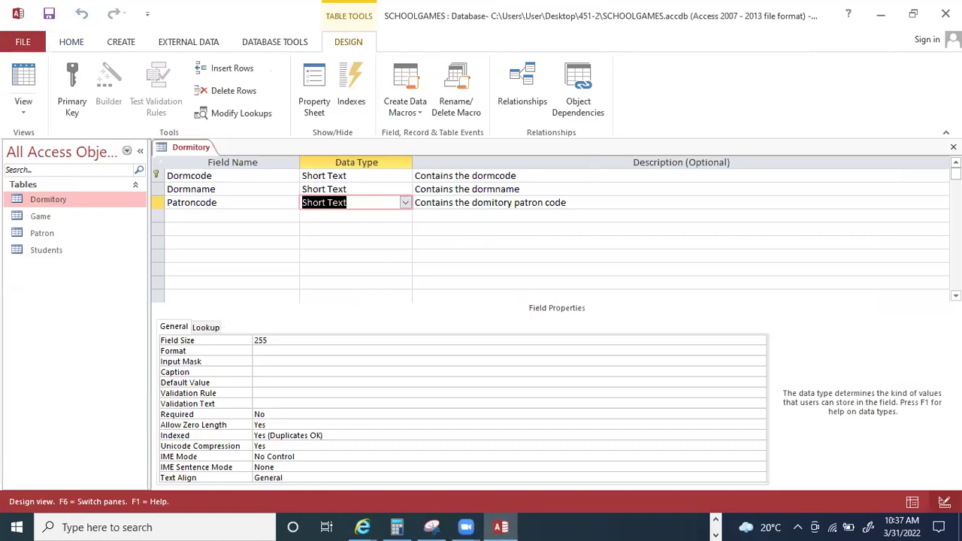
click(953, 147)
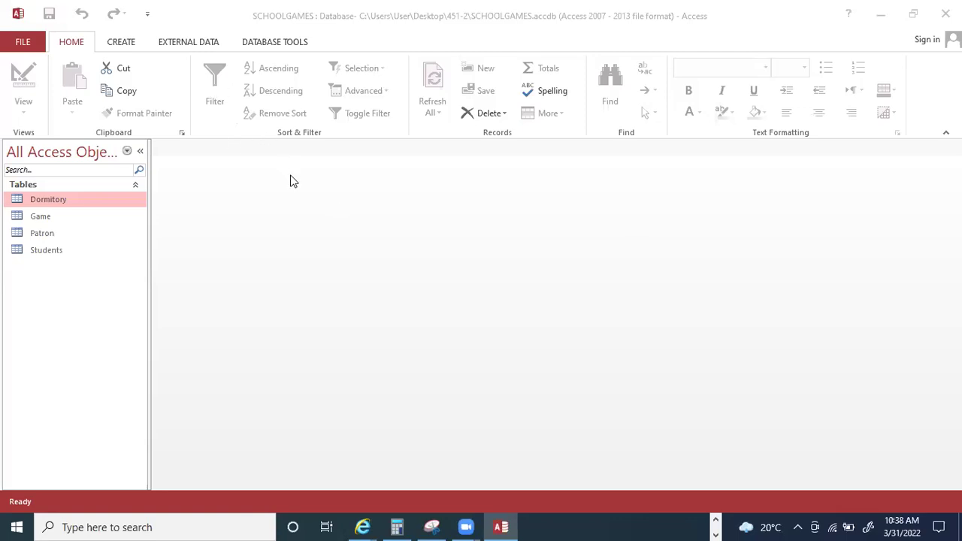
Open the database's Relationships layout to view the links between the four tables.
click(277, 43)
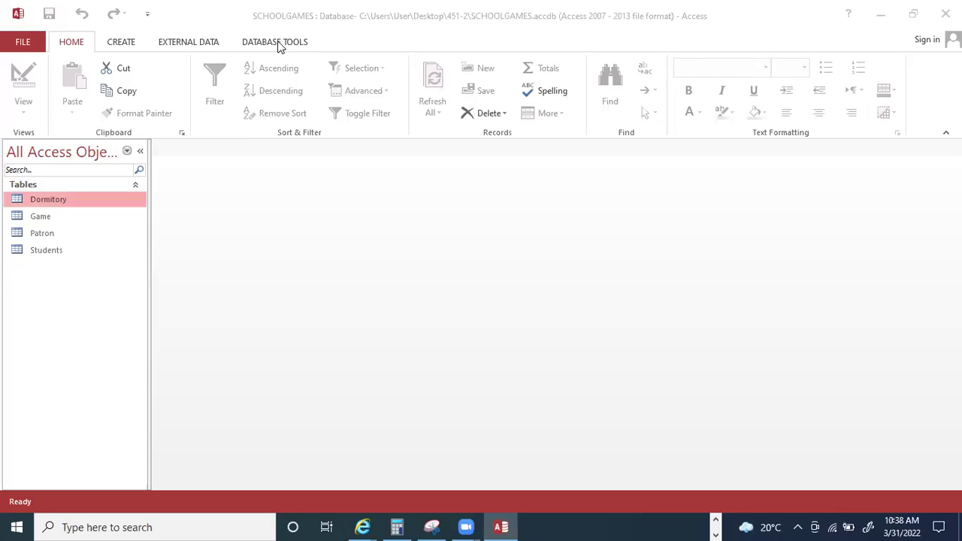
click(278, 44)
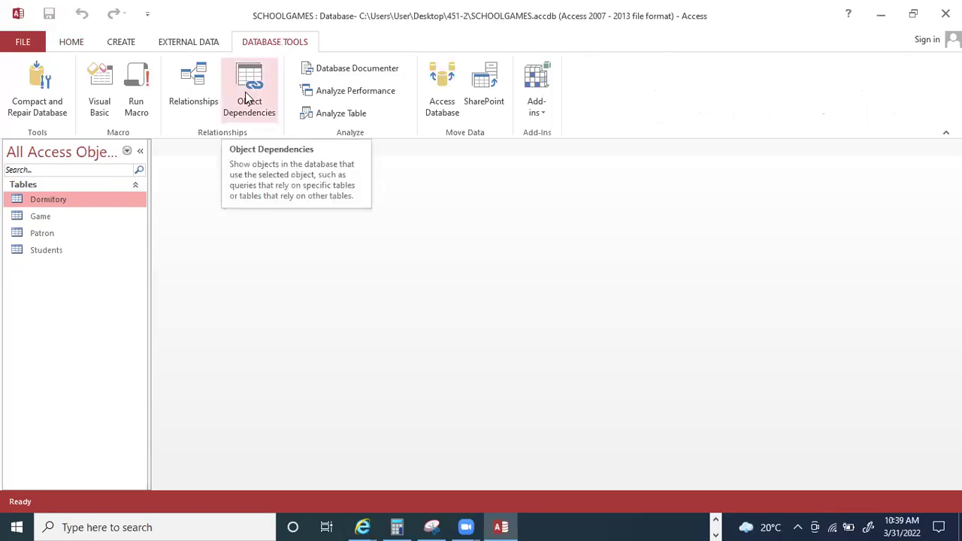
click(197, 86)
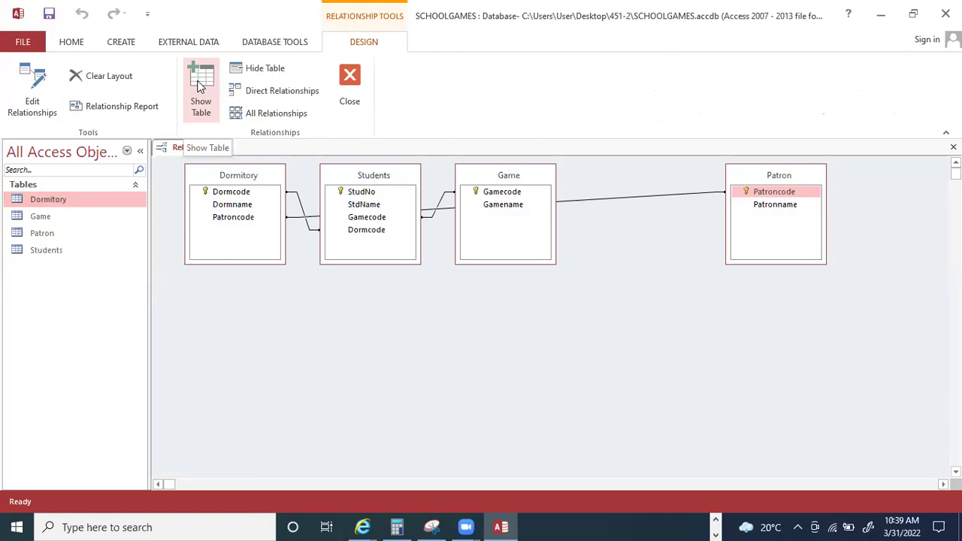
Rearrange the relationships layout by moving the Students and Game tables slightly up and away from the Dormitory table.
drag(366, 177, 384, 158)
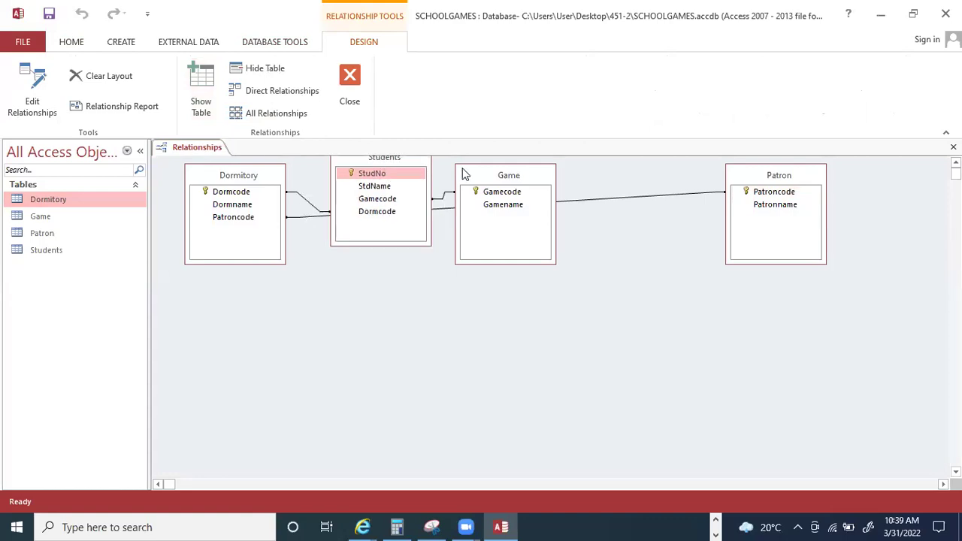
click(505, 193)
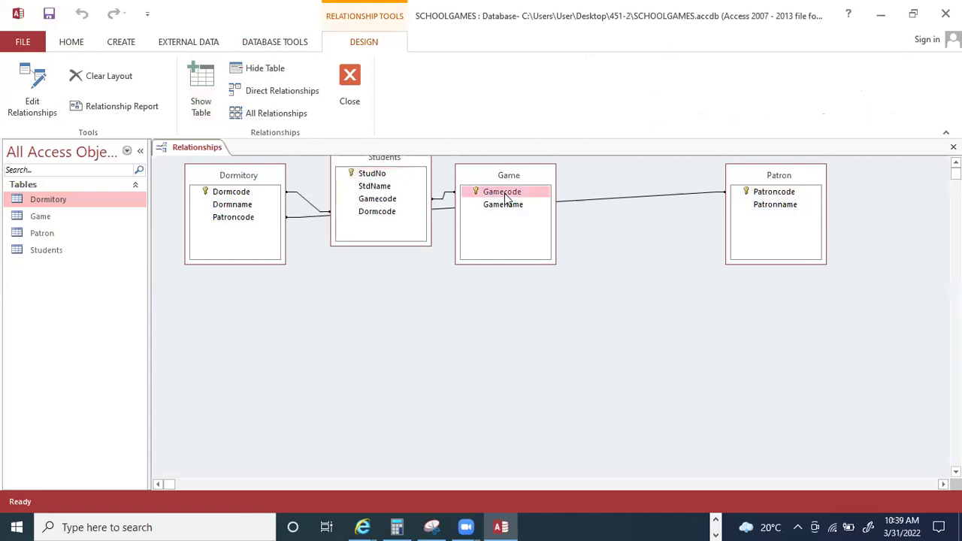
drag(505, 197, 542, 172)
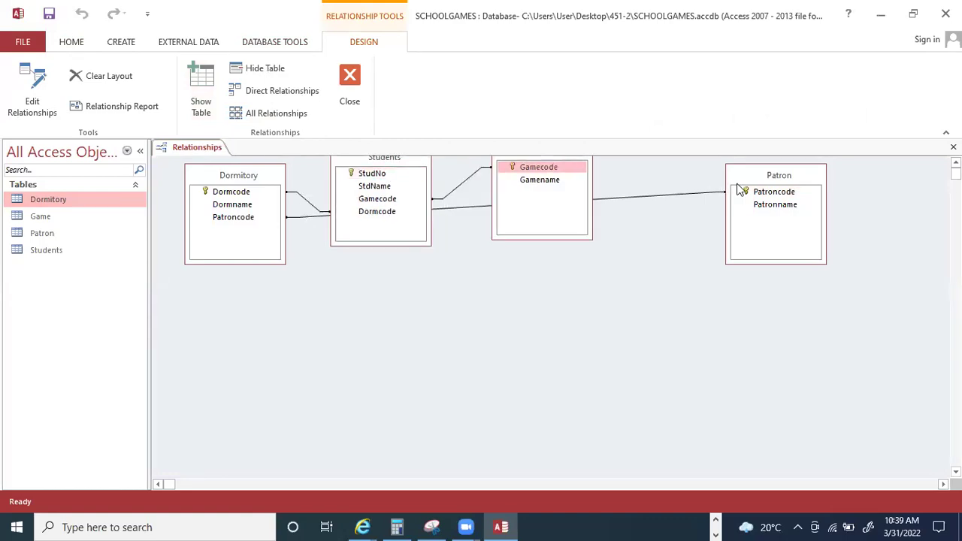
Move the Patron table below Dormitory and spread Game, Students and Dormitory apart in the relationship diagram.
click(774, 179)
drag(772, 179, 243, 372)
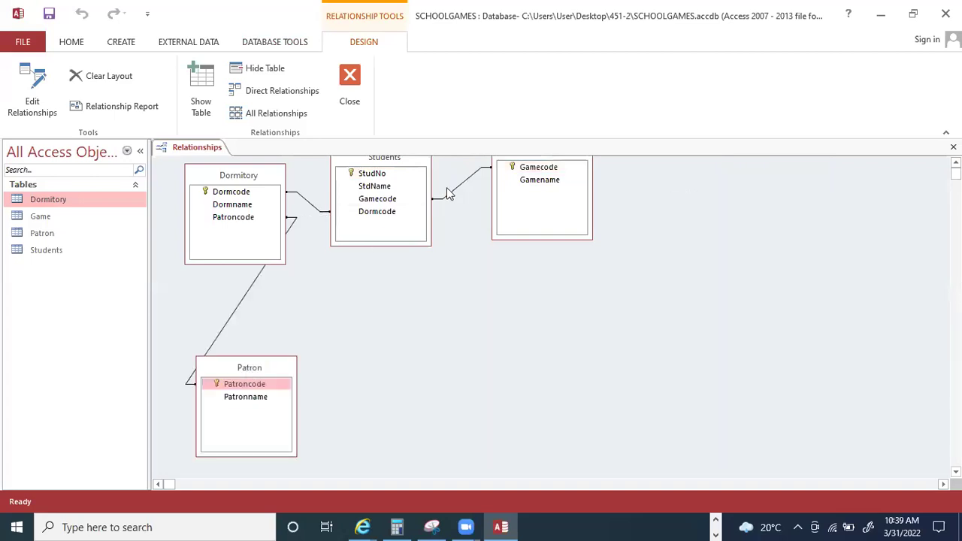
drag(509, 166, 615, 200)
drag(390, 164, 528, 214)
click(239, 179)
drag(238, 179, 378, 227)
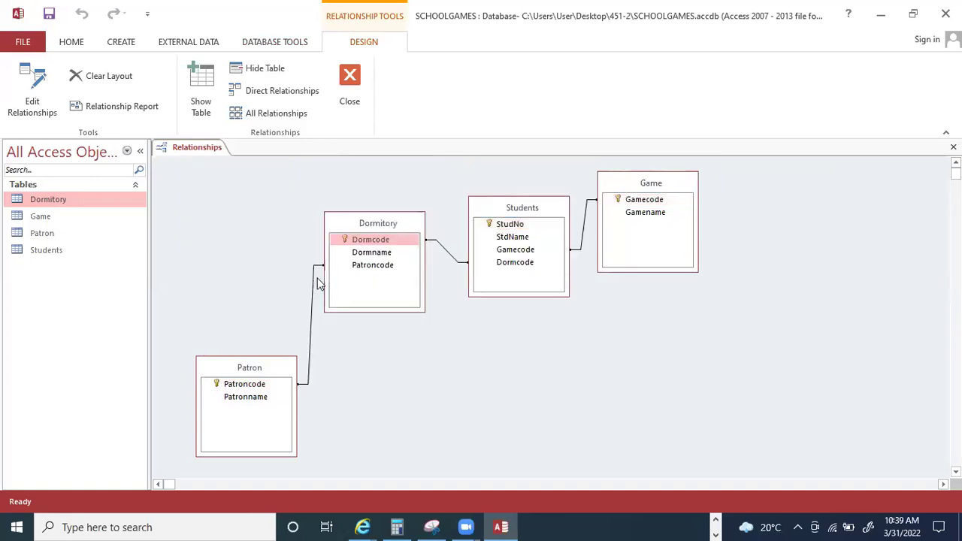
Place the Patron table beside Dormitory and adjust both so their Patroncode fields line up.
click(263, 368)
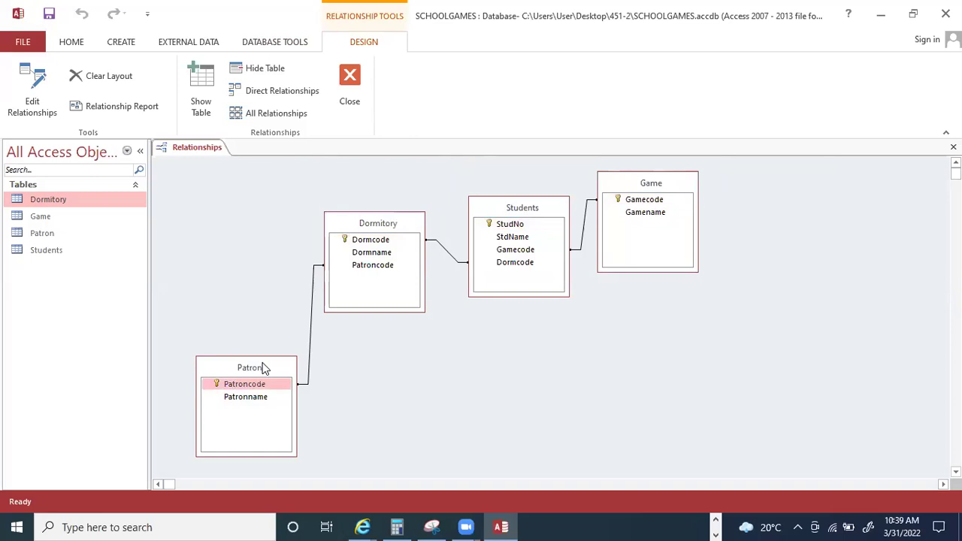
drag(263, 369, 234, 247)
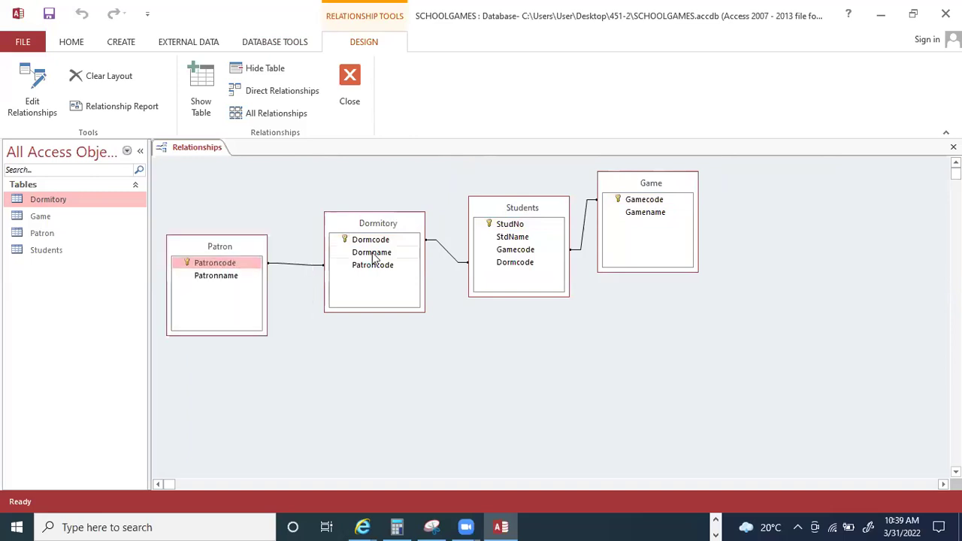
click(375, 228)
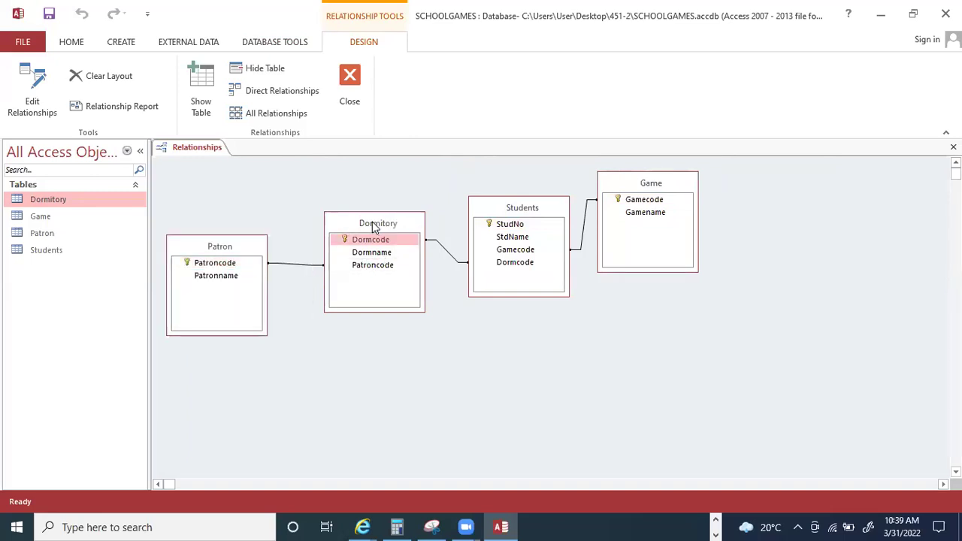
drag(375, 228, 365, 226)
click(365, 263)
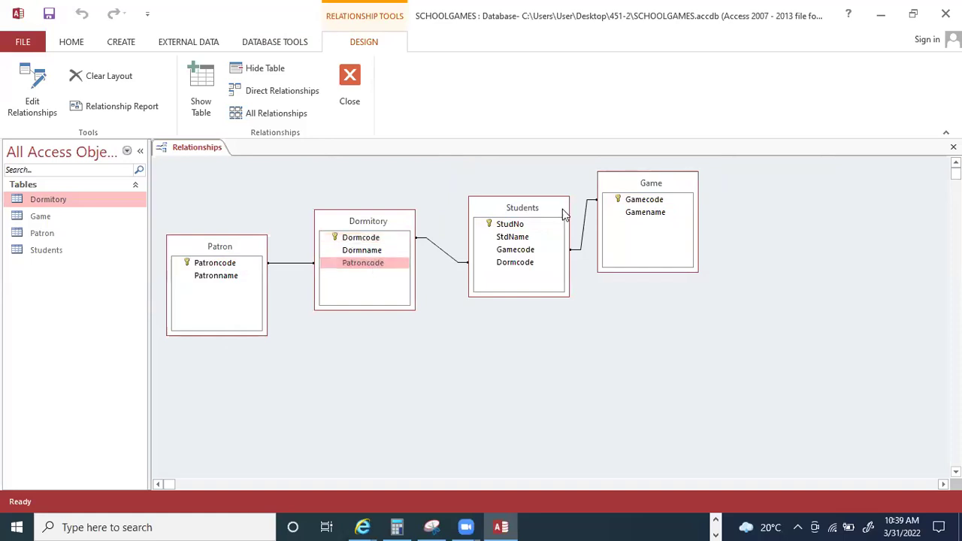
Move the Game table farther from Students and raise Students so its Dormcode aligns with Dormitory's Dormcode.
click(666, 186)
drag(665, 186, 809, 188)
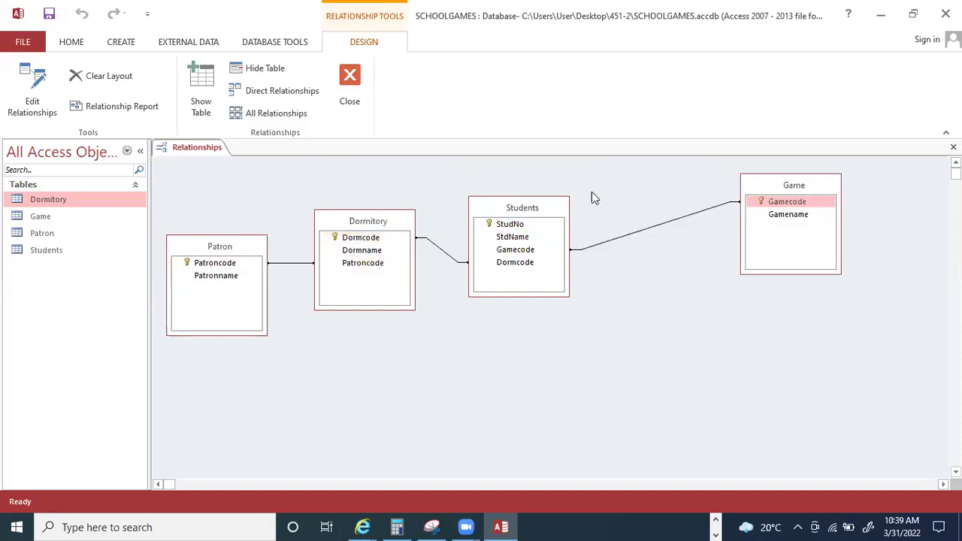
click(544, 206)
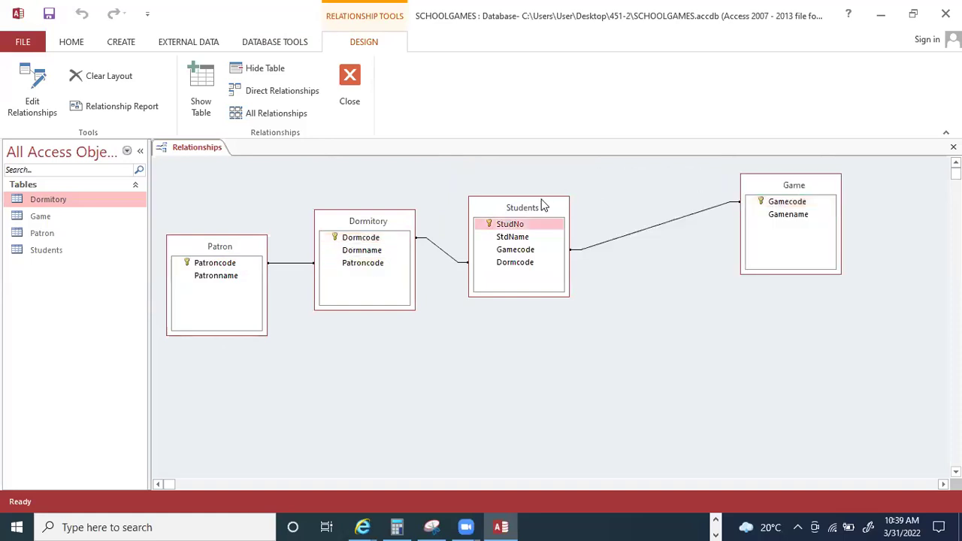
mouse_move(542, 205)
mouse_down()
mouse_move(542, 179)
mouse_move(534, 190)
mouse_up()
click(525, 238)
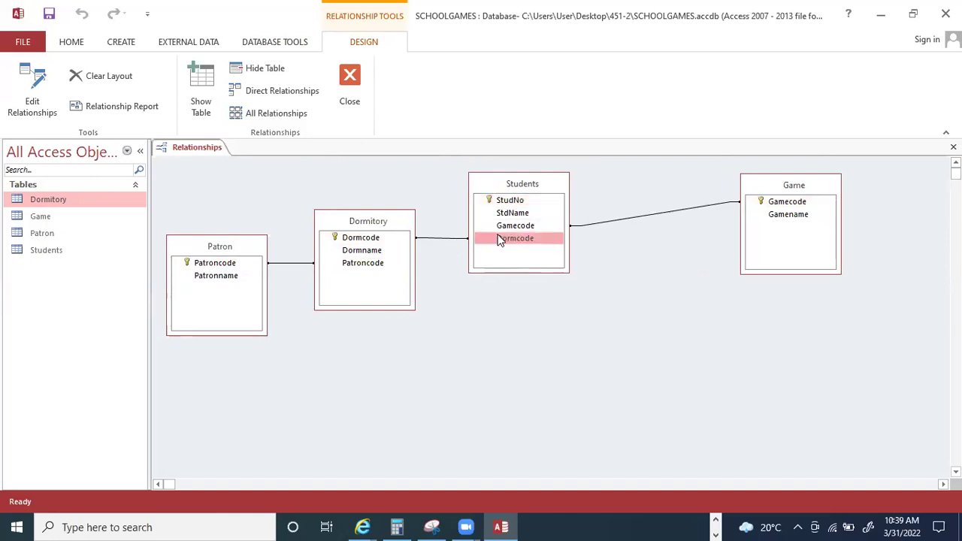
Bring the Game table closer to Students with the two Gamecode fields roughly level.
click(802, 188)
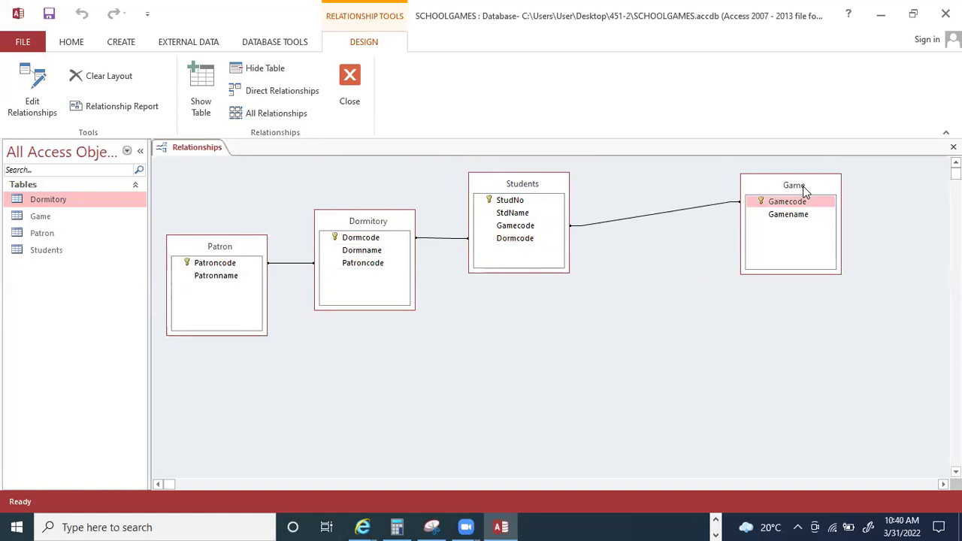
drag(803, 190, 720, 211)
drag(536, 227, 711, 226)
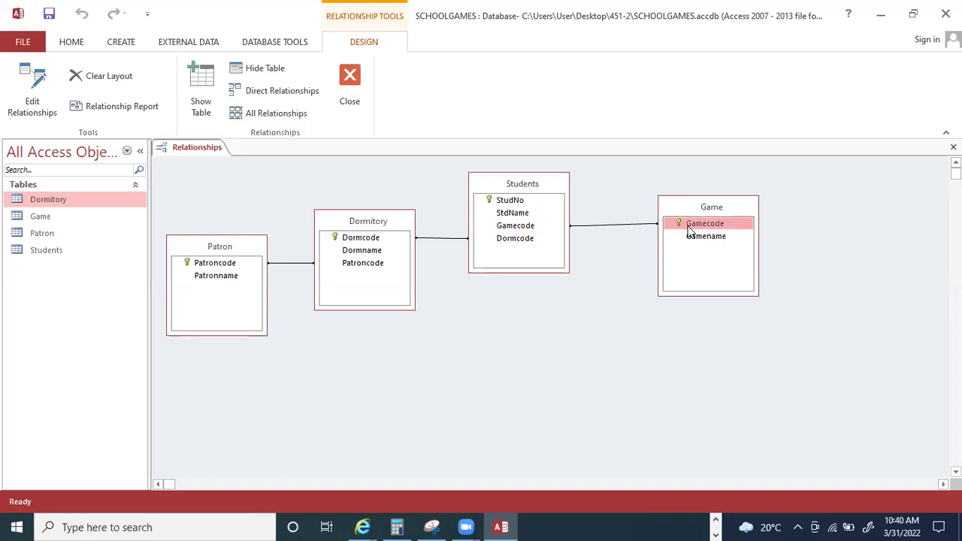
click(516, 228)
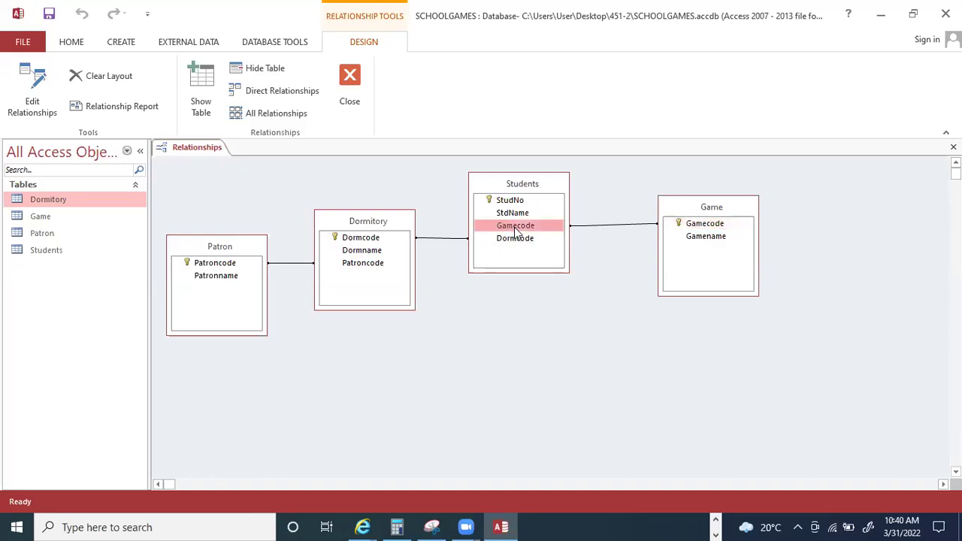
Inspect the settings of the Patron–Dormitory relationship and close them without changes.
click(295, 263)
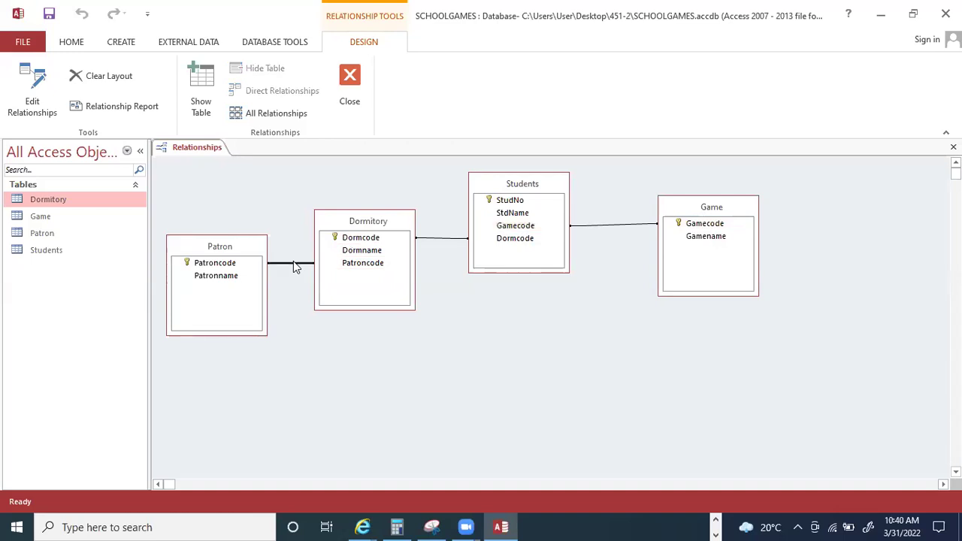
right_click(293, 263)
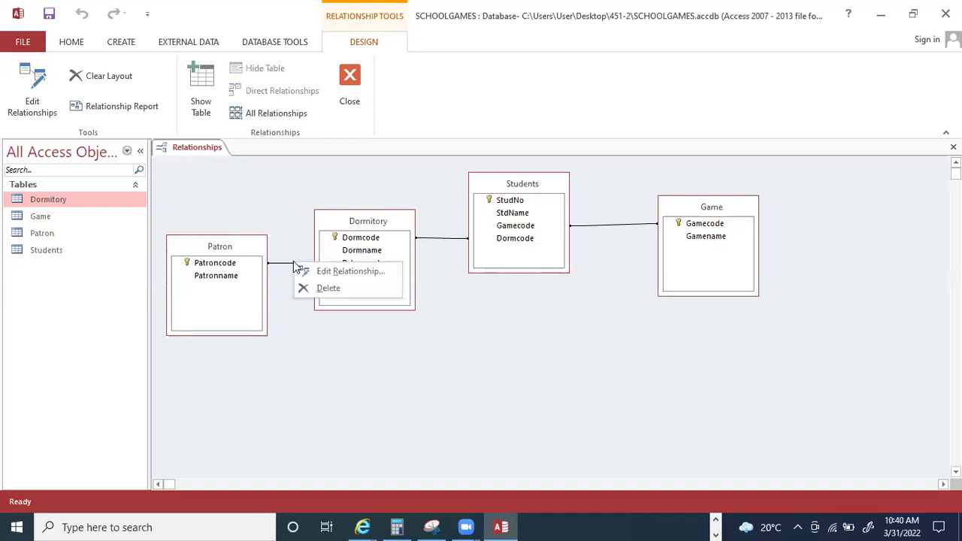
click(351, 274)
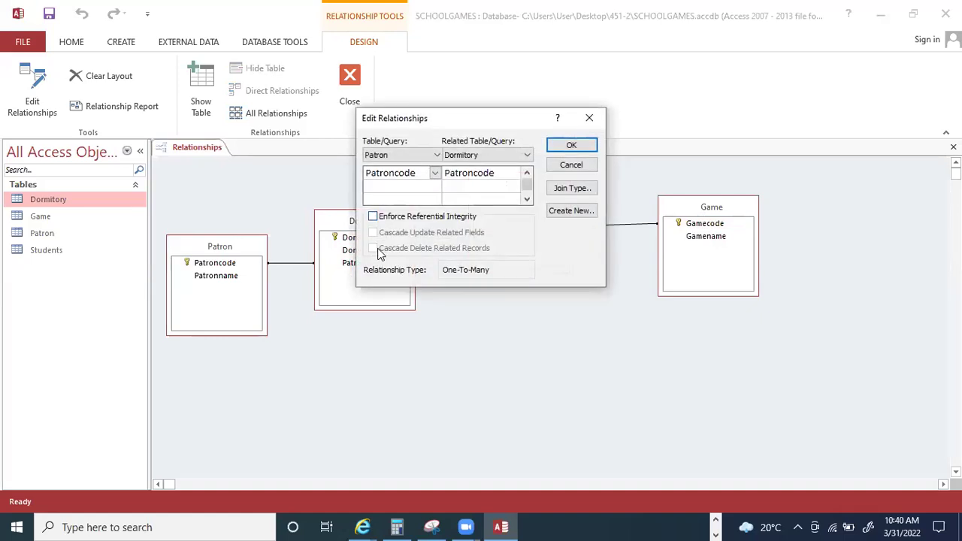
click(587, 118)
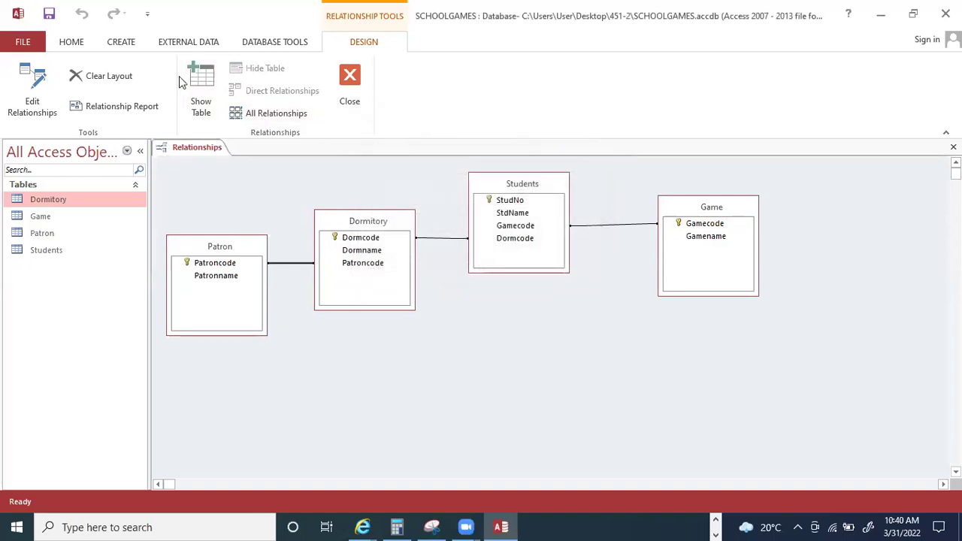
Inspect the settings of the Game–Students relationship and close them without changes.
click(603, 227)
click(35, 91)
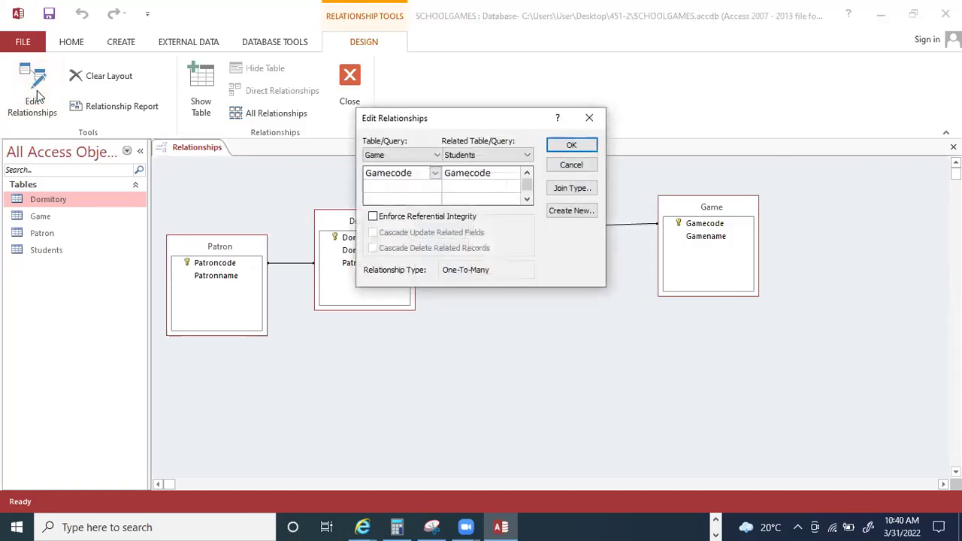
click(598, 125)
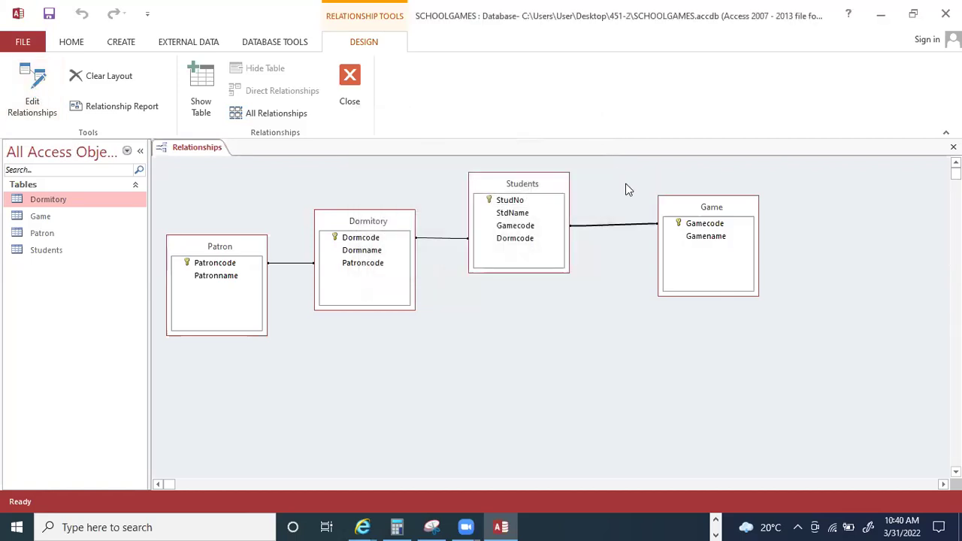
double_click(619, 224)
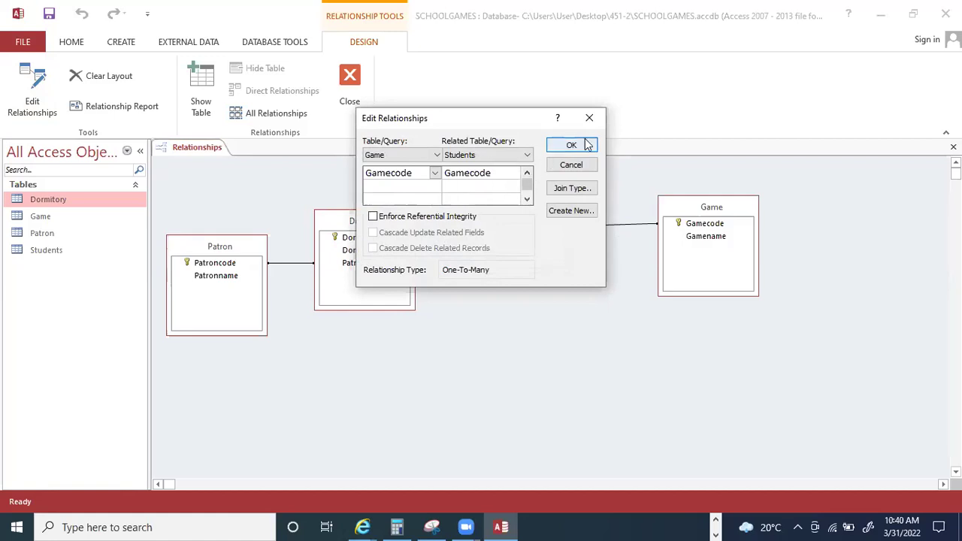
click(593, 117)
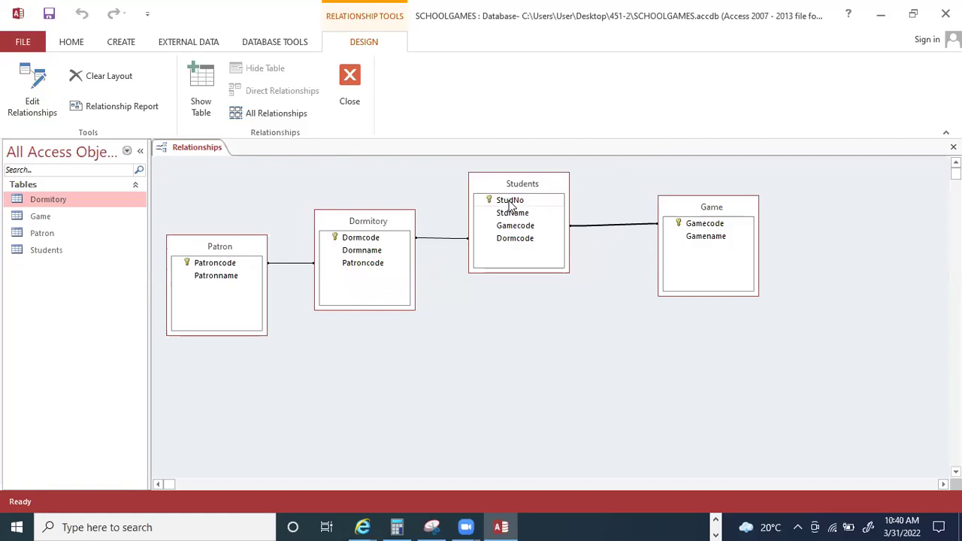
Save the relationship layout and close the relationship diagram.
click(49, 13)
click(350, 89)
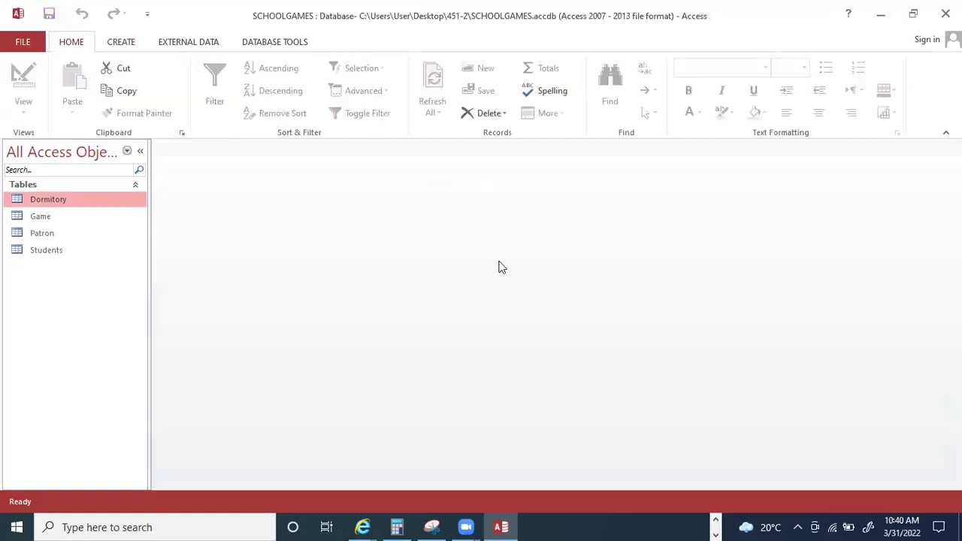
Switch to the Word document Document17 containing the exam instructions.
click(664, 524)
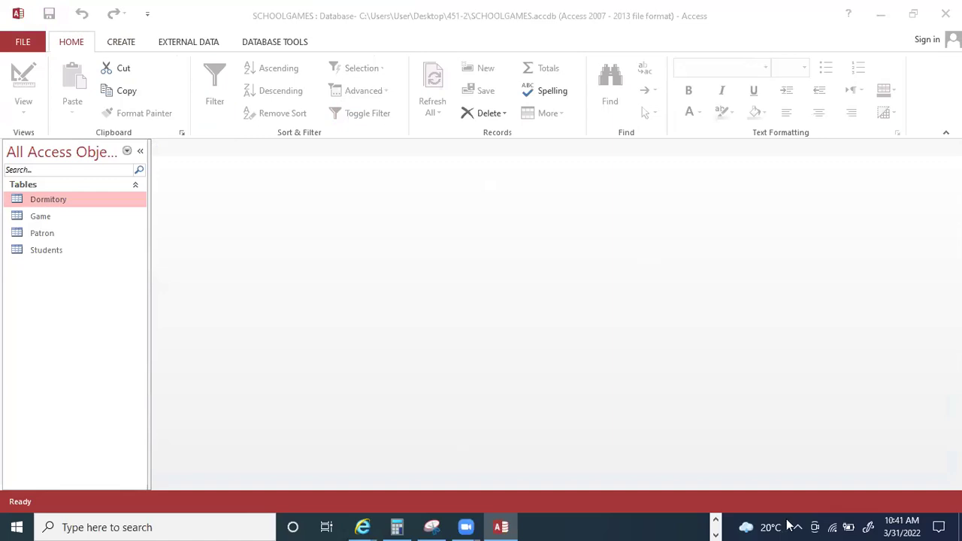
click(718, 522)
click(716, 521)
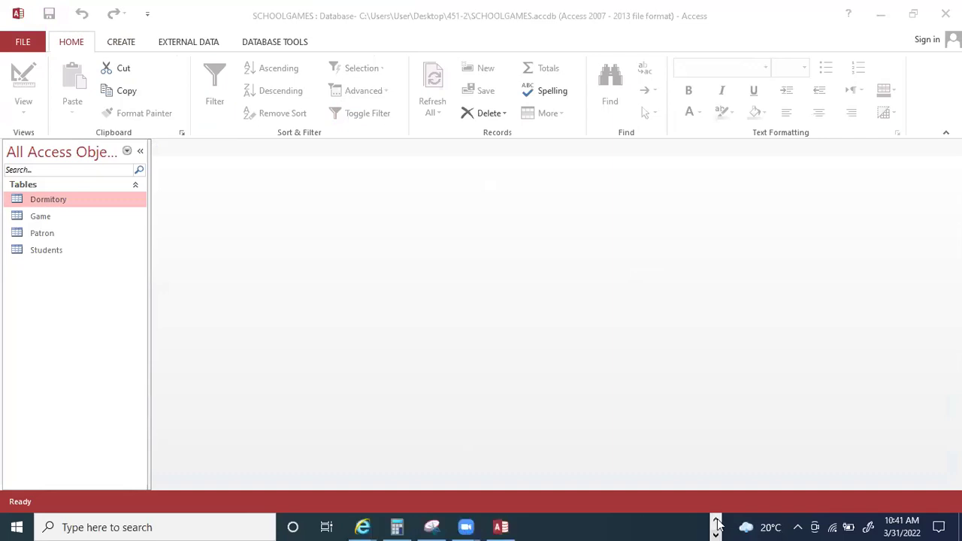
click(502, 526)
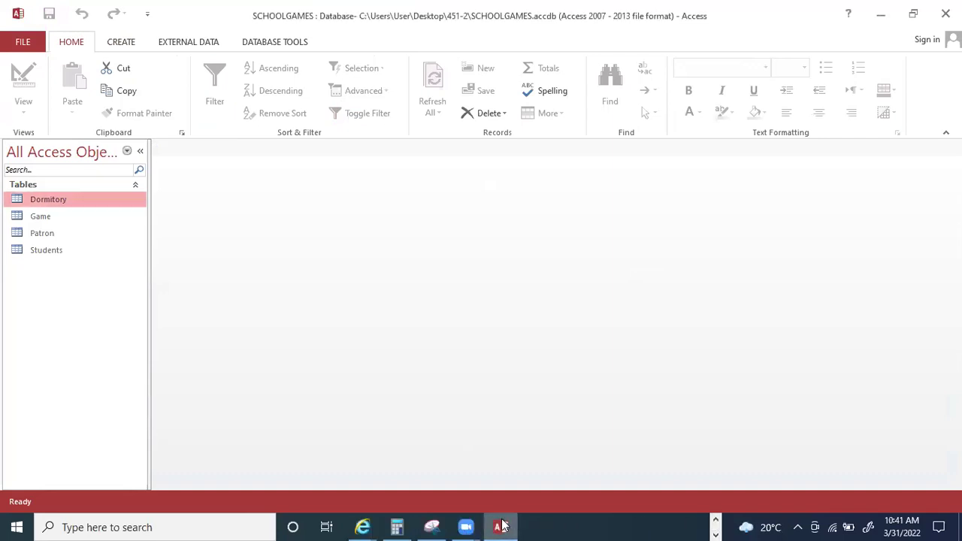
click(717, 523)
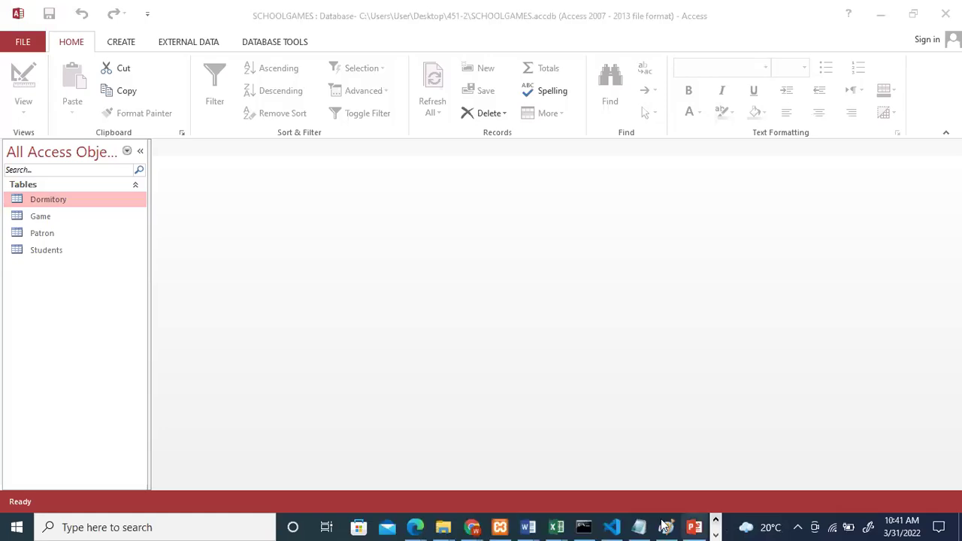
mouse_move(528, 526)
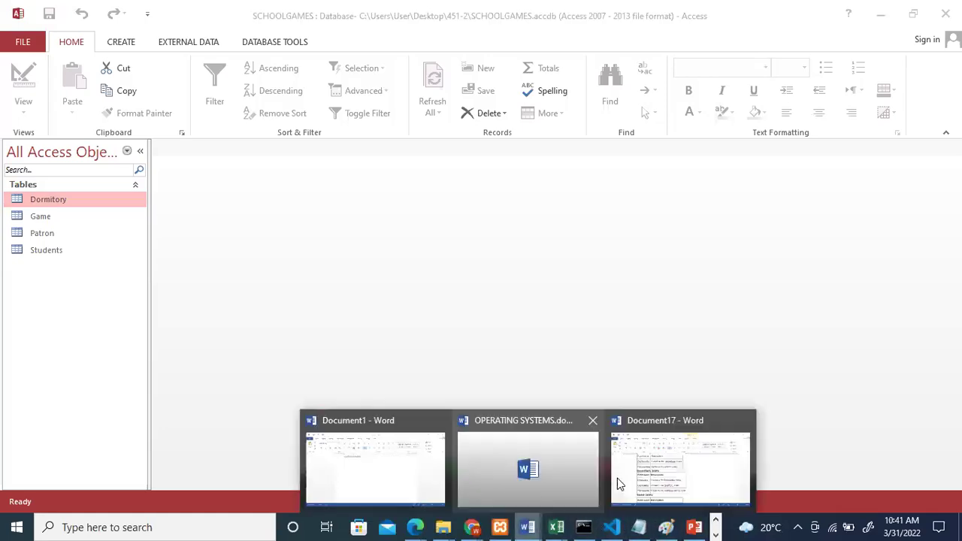
click(664, 465)
Find and read the instructions on creating relationships and a data entry form for each table.
scroll(481, 324, up, 5)
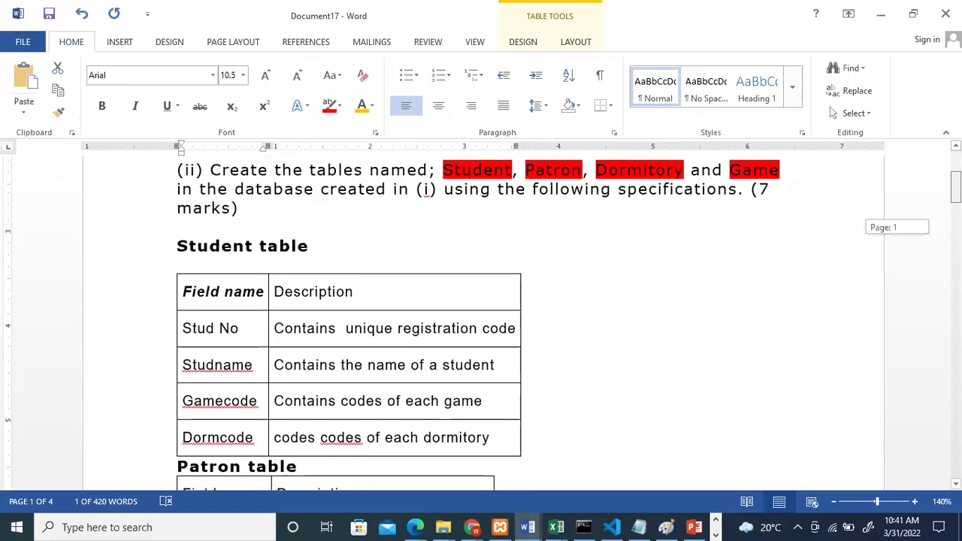
scroll(481, 323, down, 15)
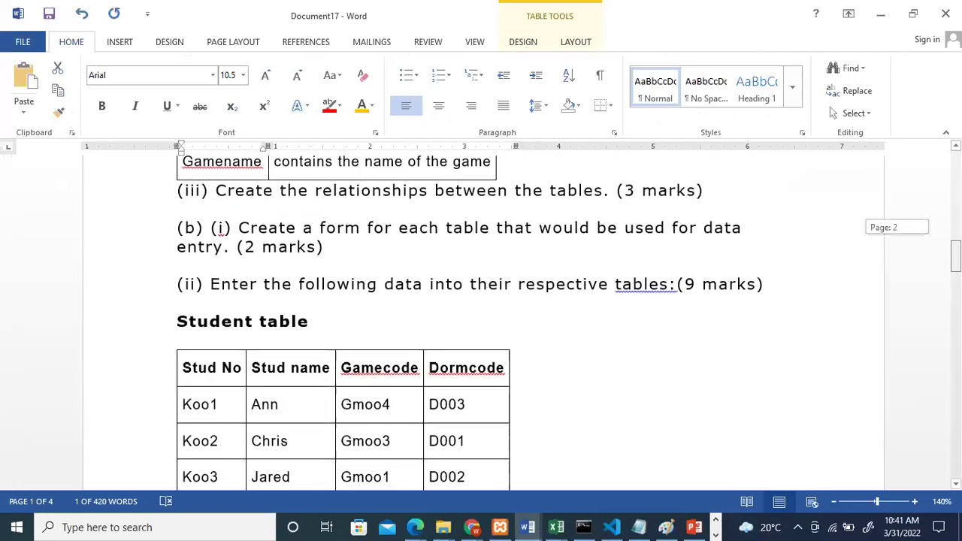
scroll(661, 233, up, 1)
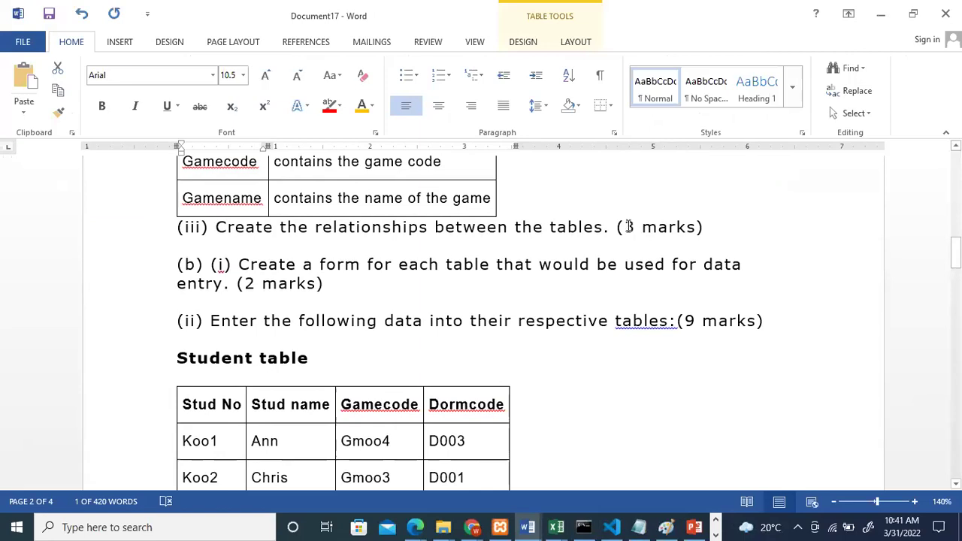
click(636, 227)
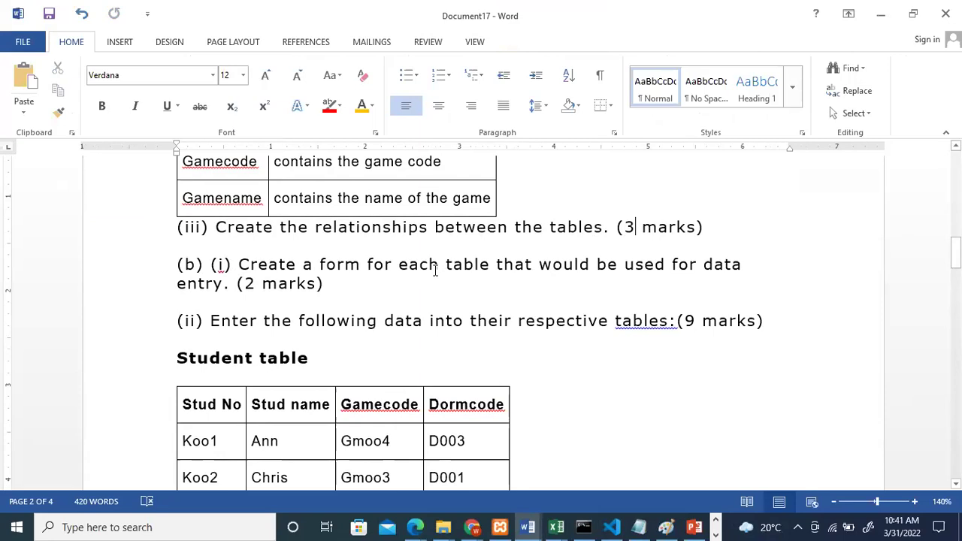
click(341, 282)
click(366, 269)
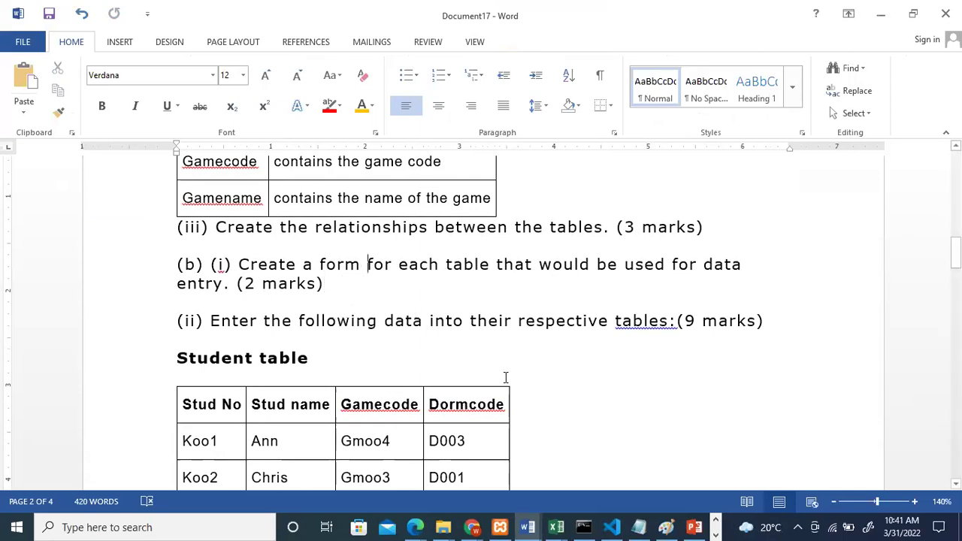
Switch to the SCHOOLGAMES database in Access.
click(716, 524)
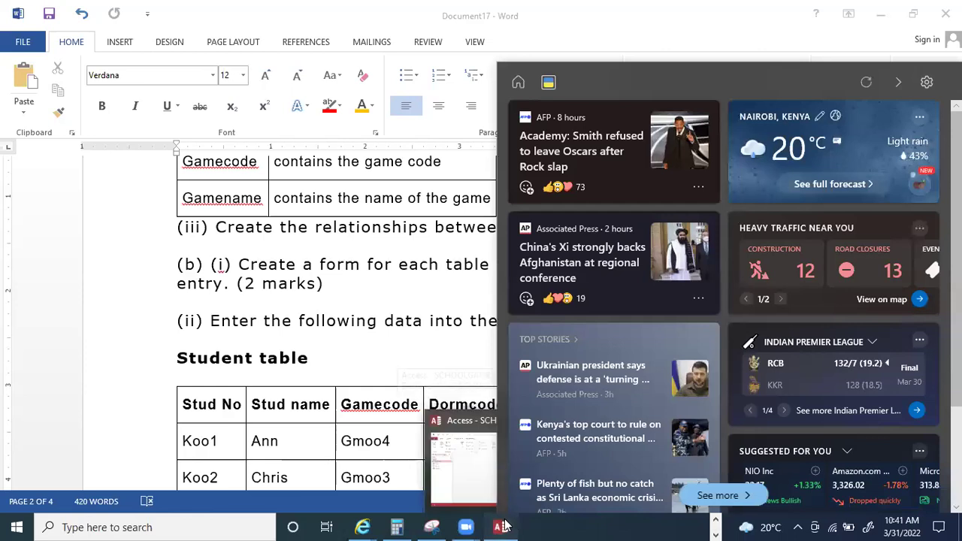
click(500, 527)
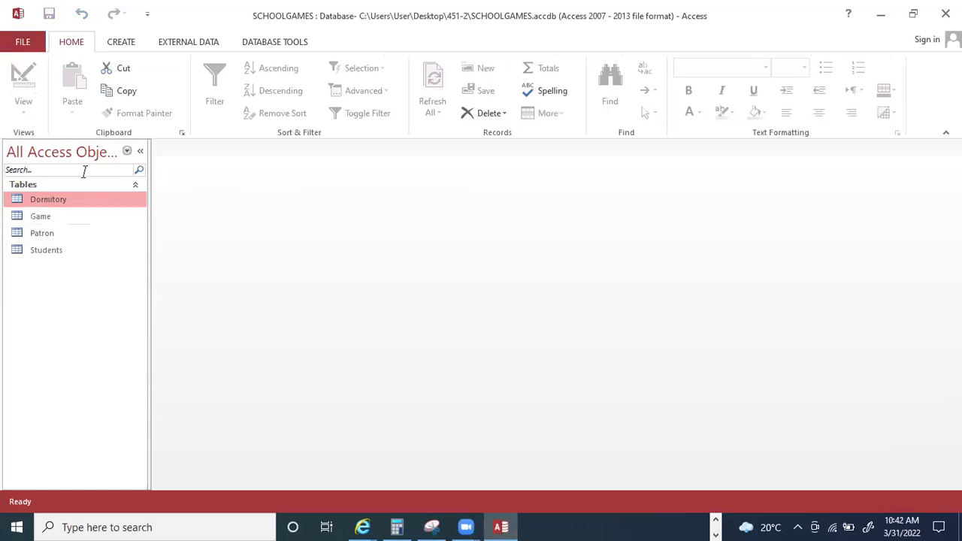
Generate an automatic form from the Dormitory table and close it without saving.
click(123, 45)
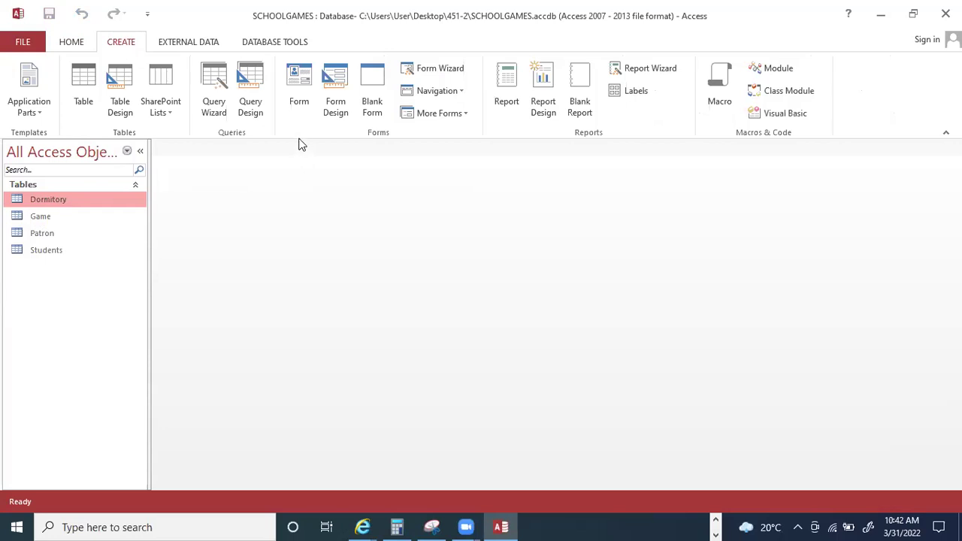
click(296, 112)
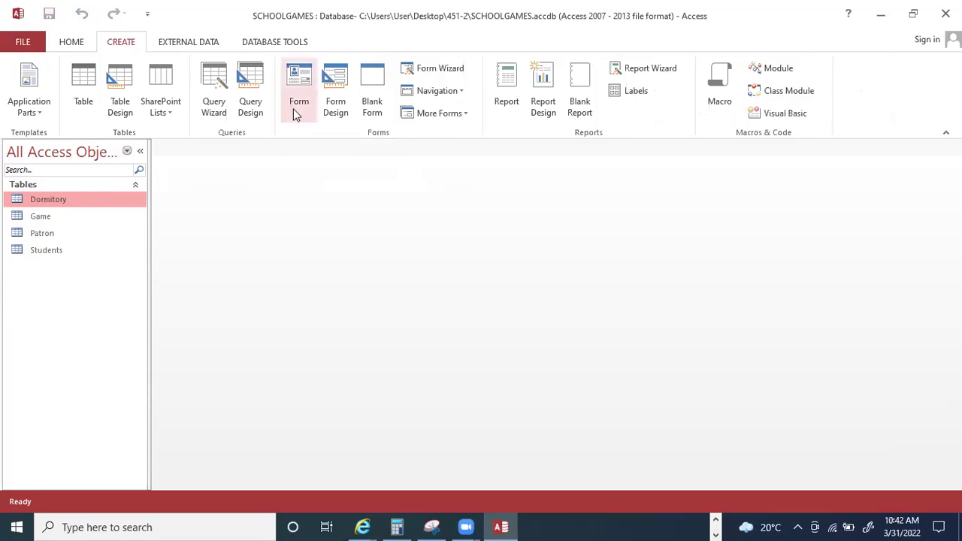
click(301, 97)
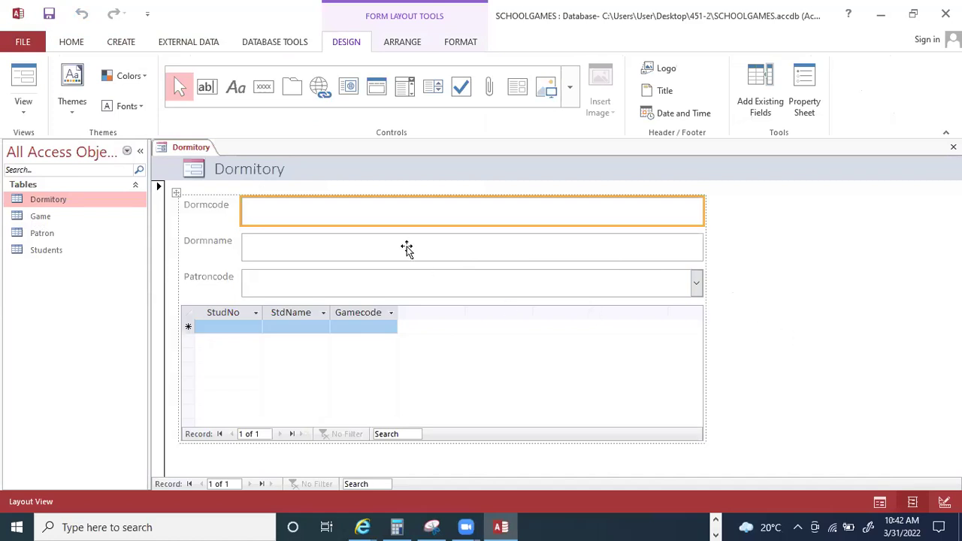
click(953, 147)
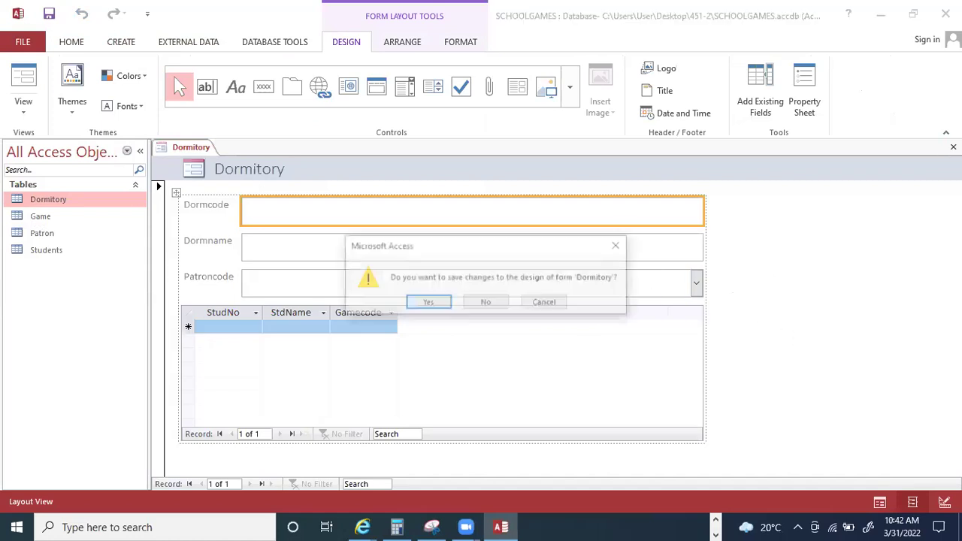
click(485, 304)
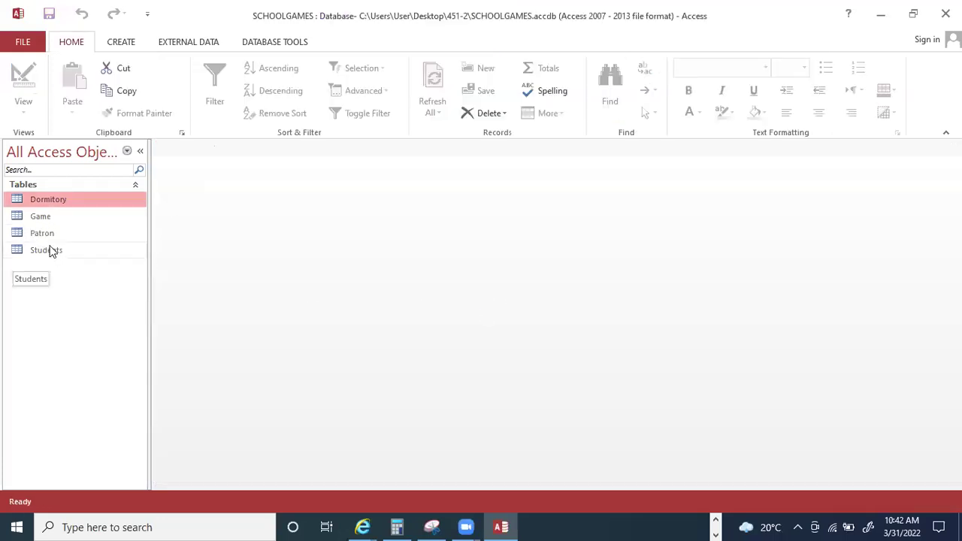
Generate an automatic form from the Game table and discard it unsaved.
click(42, 216)
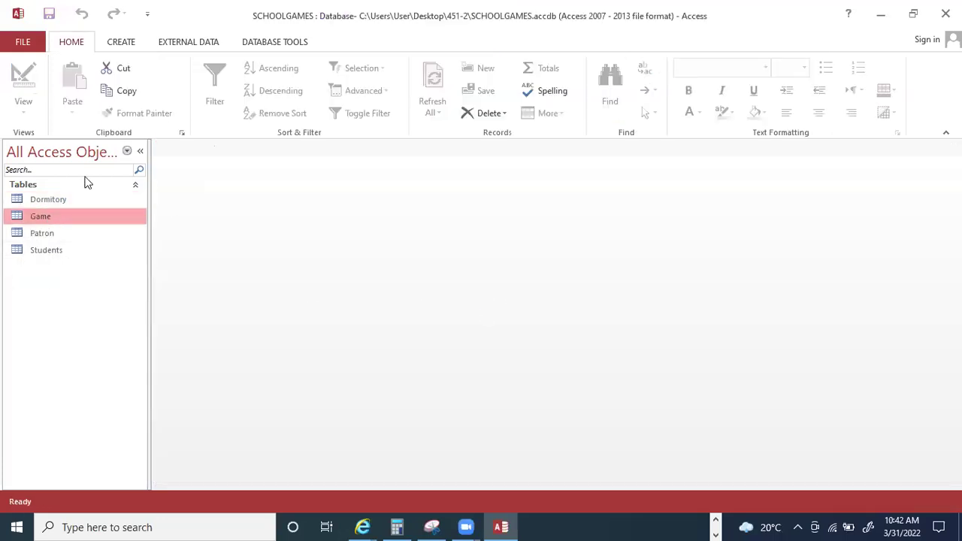
click(122, 44)
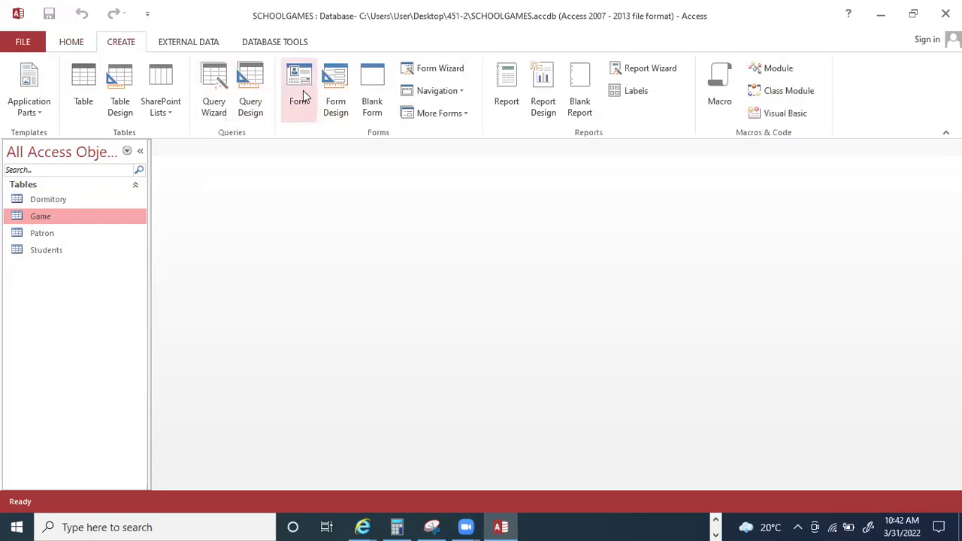
click(300, 84)
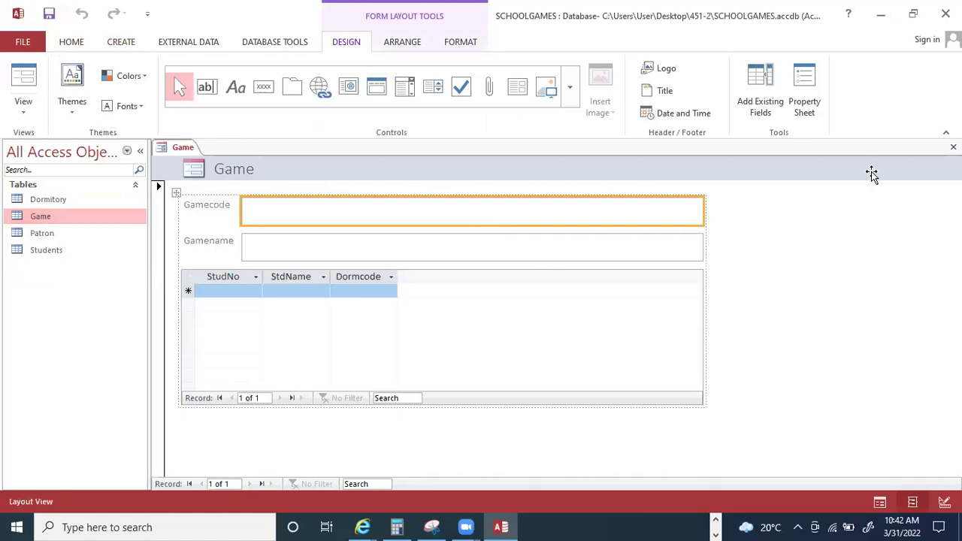
click(953, 147)
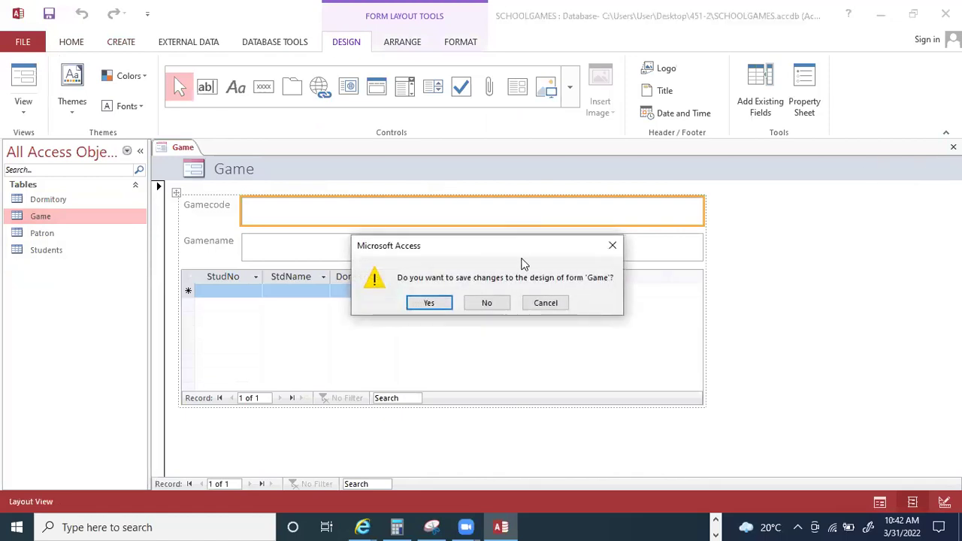
click(489, 304)
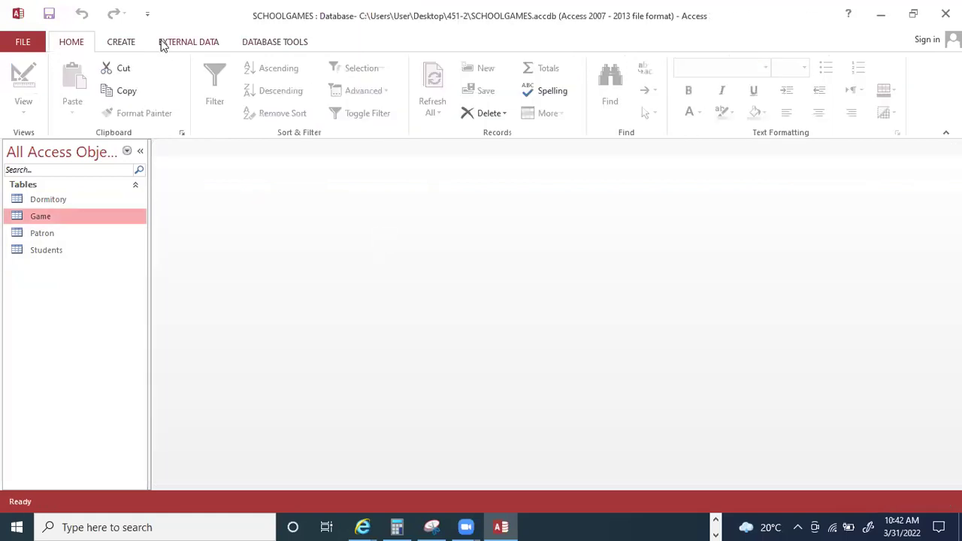
Create a columnar form titled Game with the Form Wizard, including all fields of the Game table, and open it for data entry.
click(119, 43)
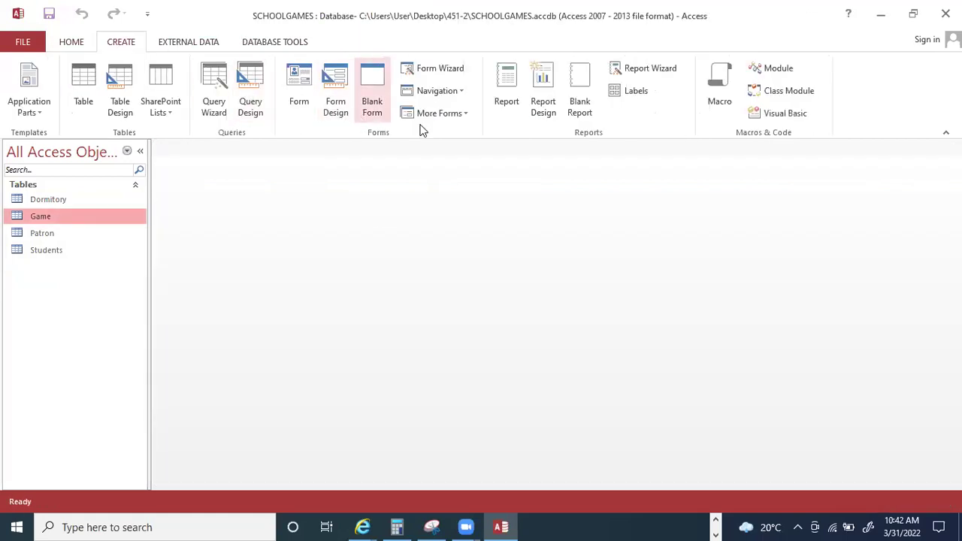
click(443, 69)
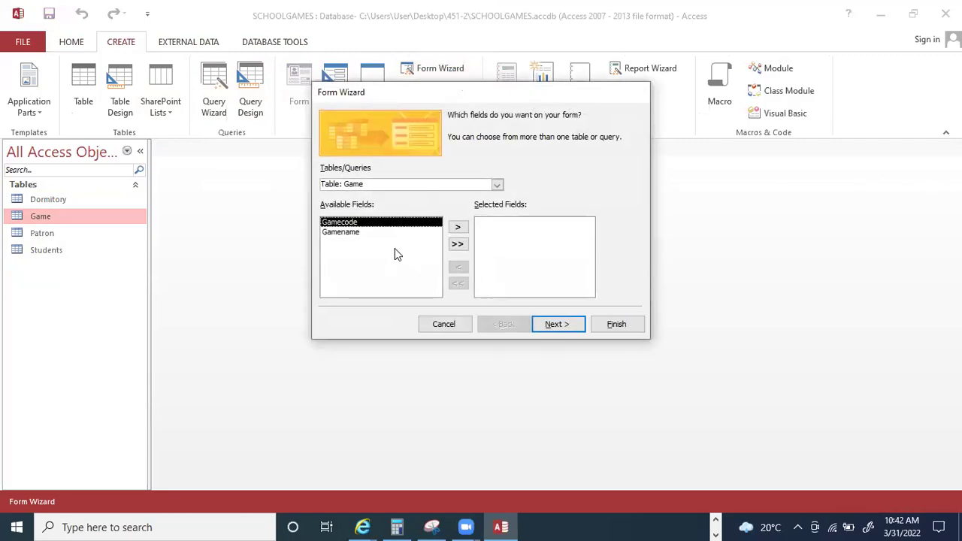
click(457, 244)
click(557, 325)
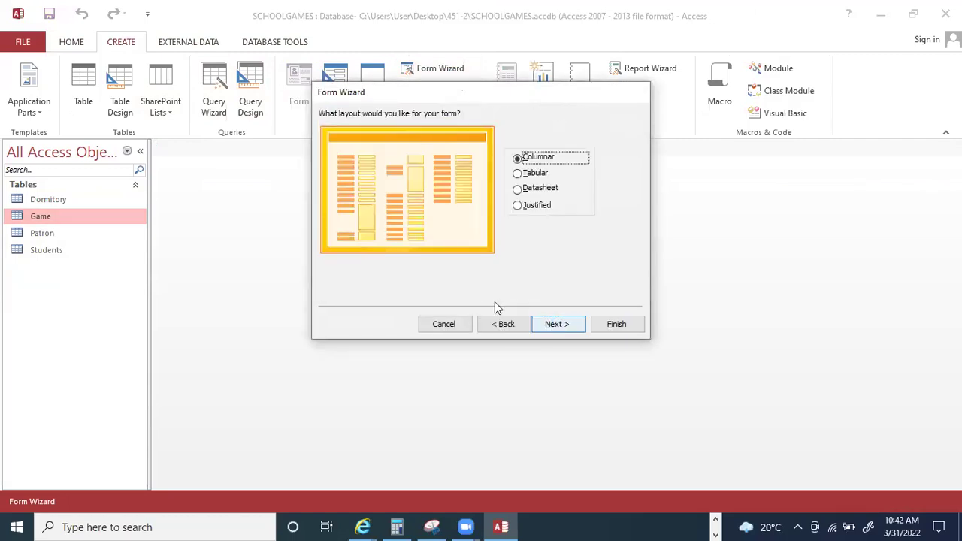
click(561, 331)
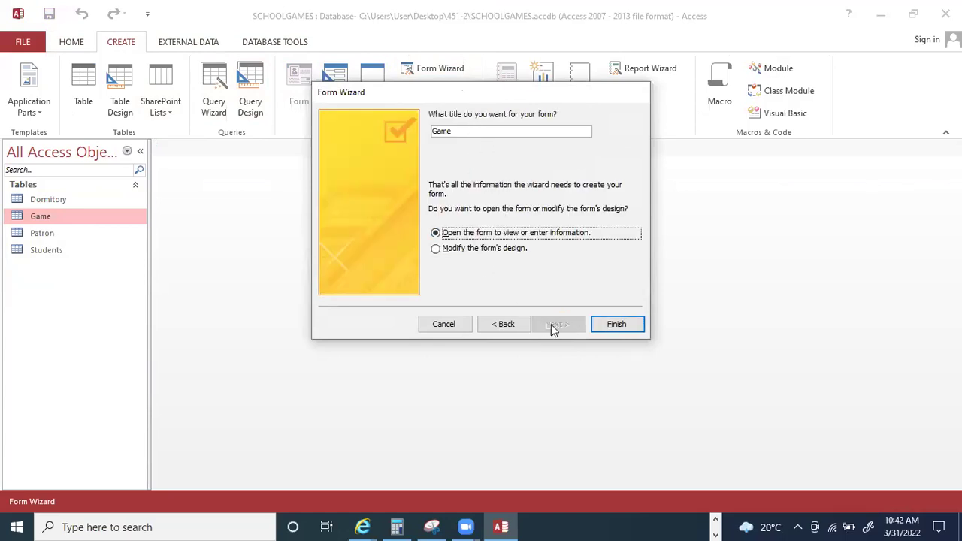
click(616, 324)
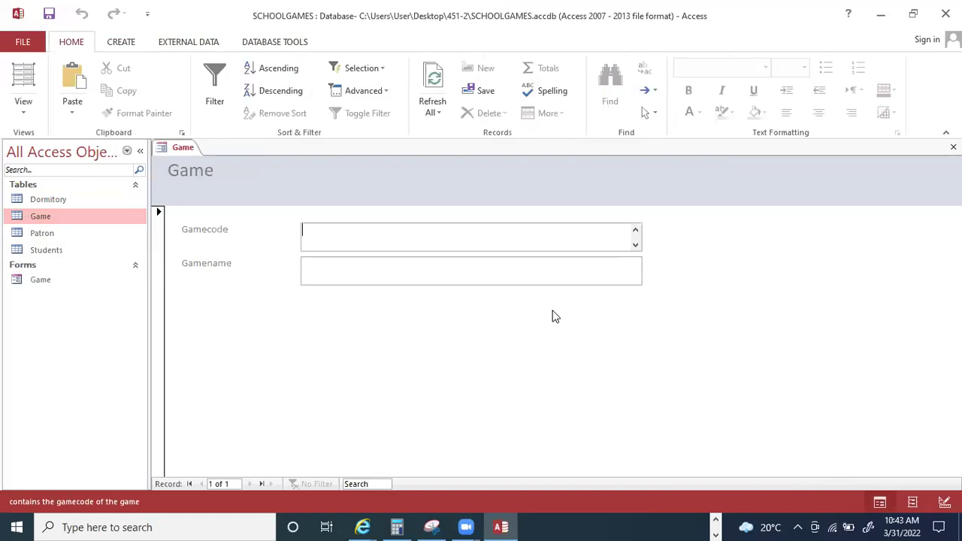
Show the Game form in Design View and narrow the Gamecode and Gamename text boxes together to about 3.35 inches.
right_click(732, 287)
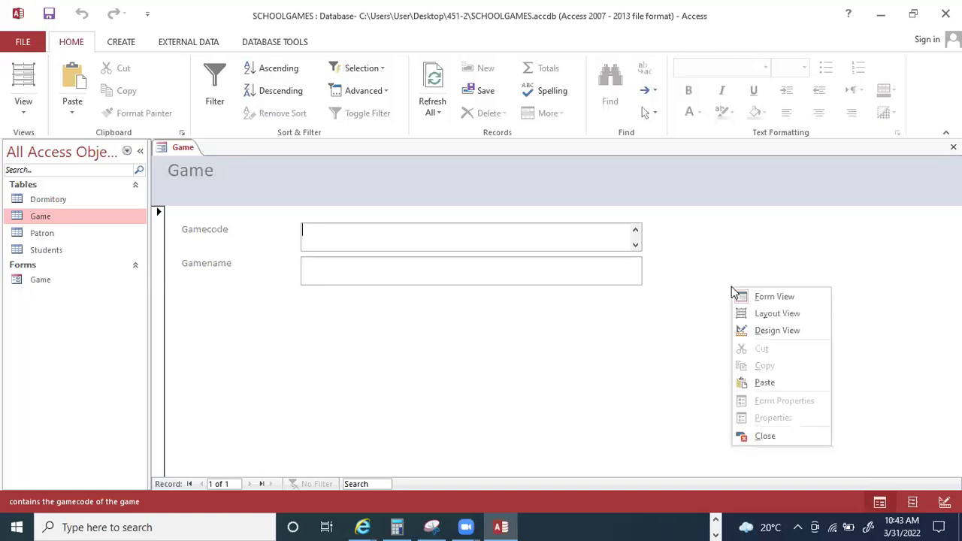
click(763, 331)
double_click(603, 282)
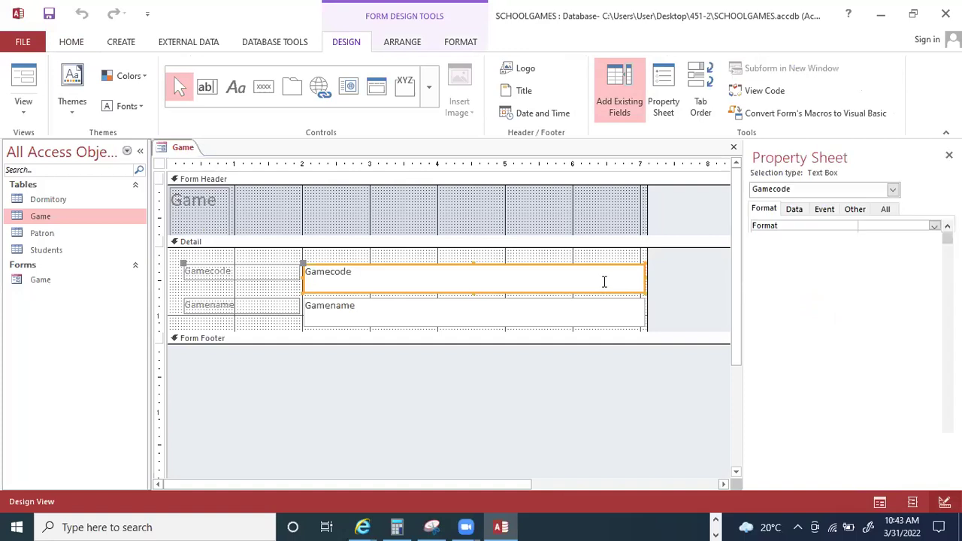
click(677, 282)
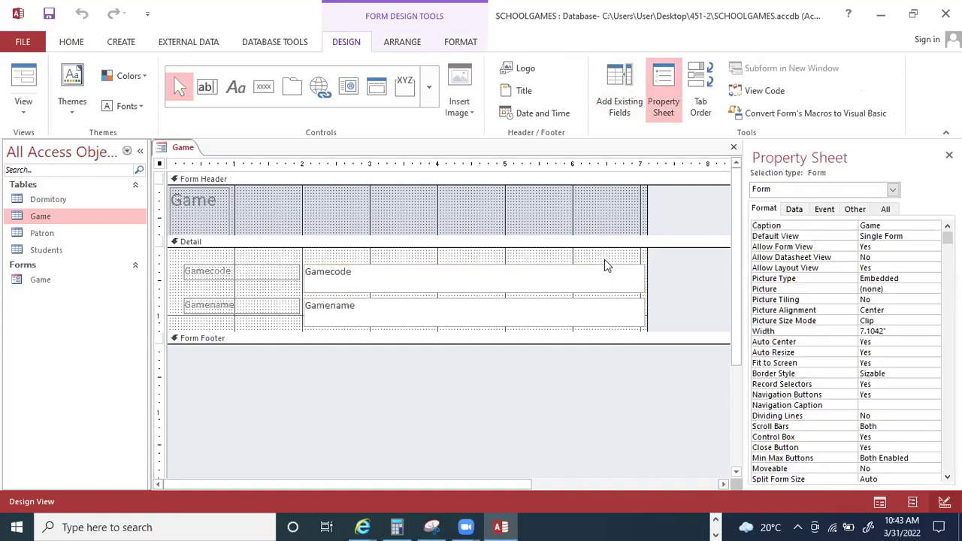
drag(580, 260, 594, 330)
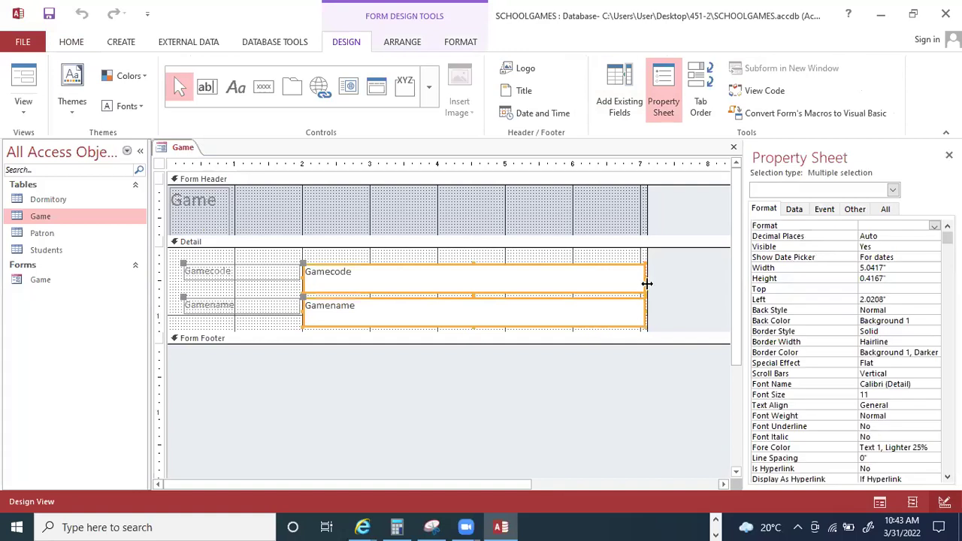
click(673, 279)
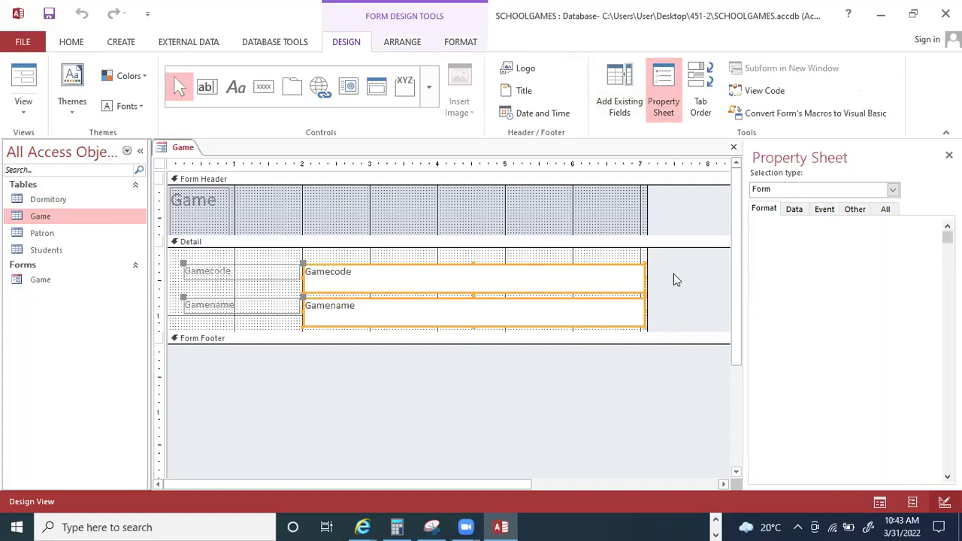
click(585, 258)
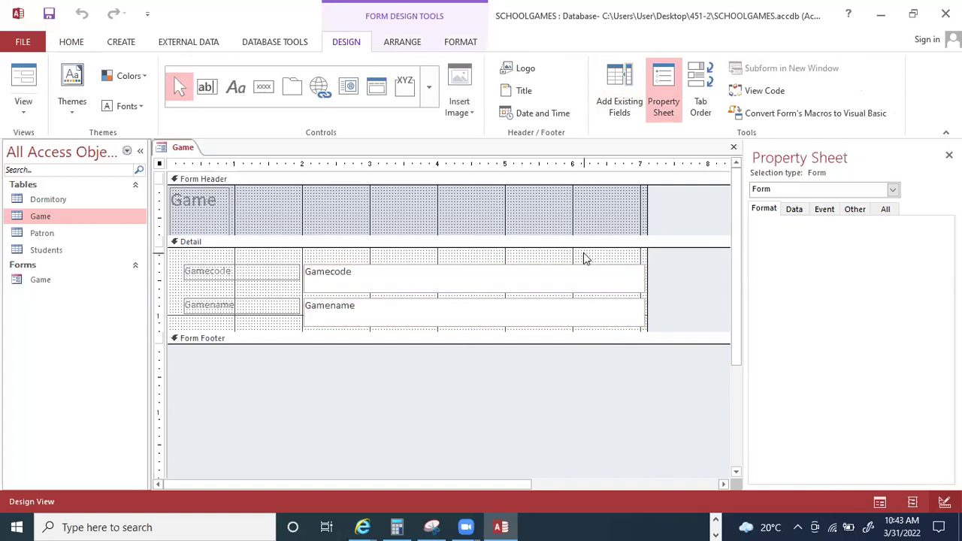
drag(584, 254, 595, 326)
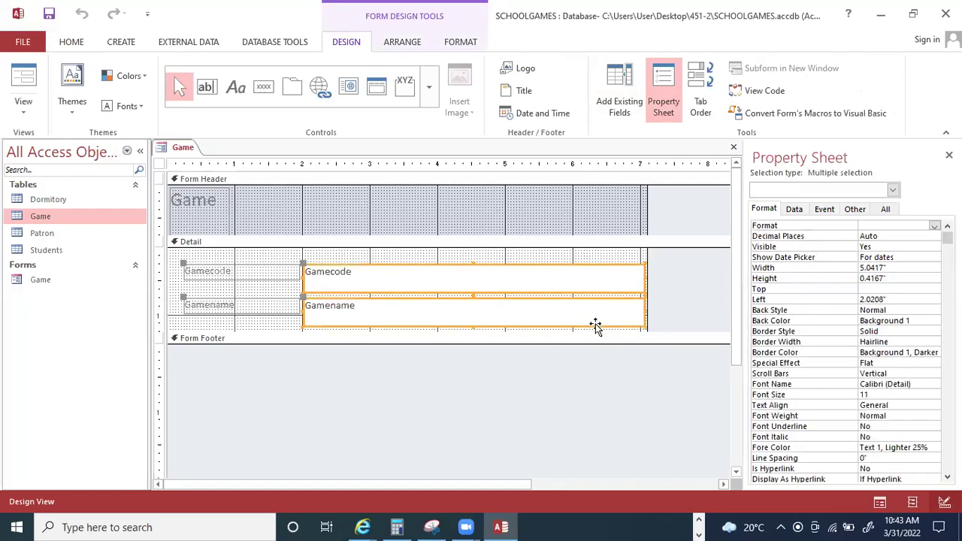
drag(641, 278, 563, 276)
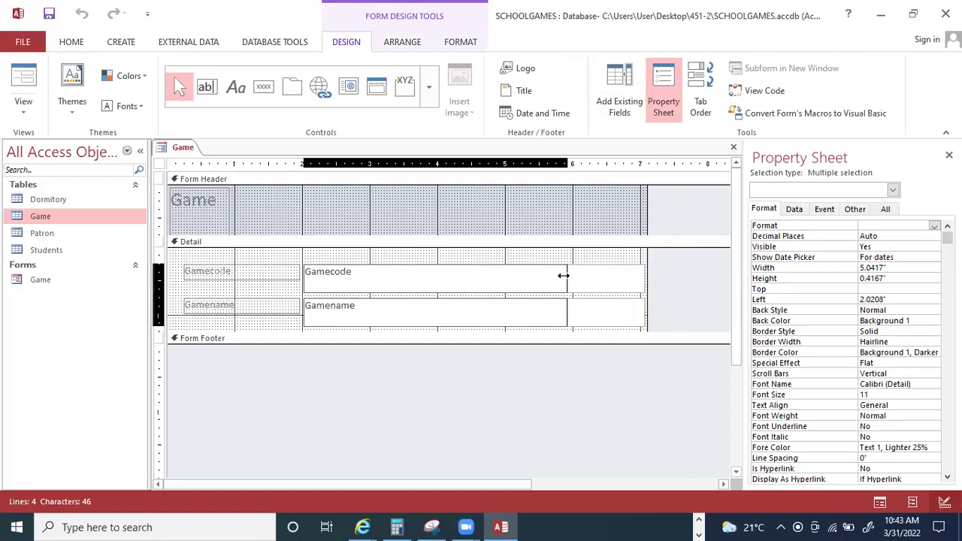
drag(563, 276, 530, 278)
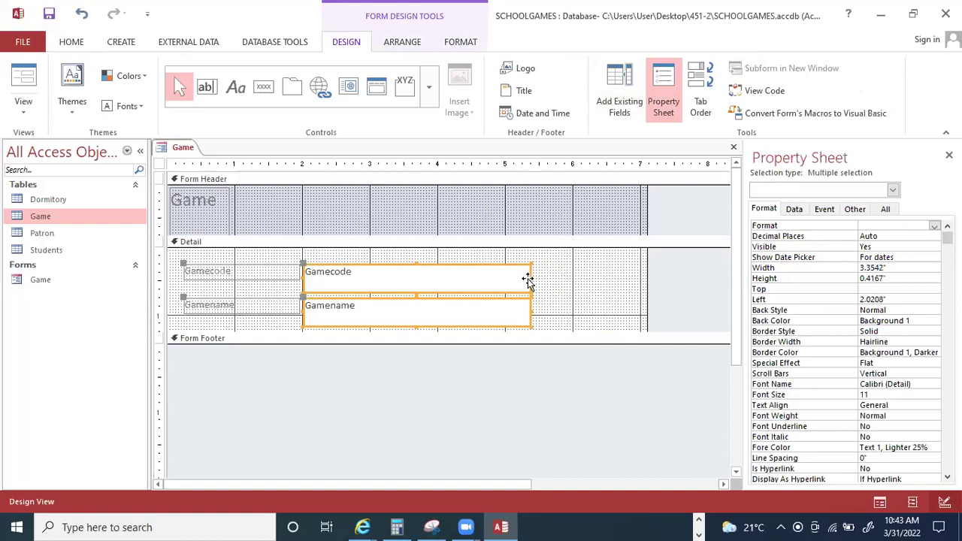
Widen the Game form's design area to about 7.75 inches.
click(662, 300)
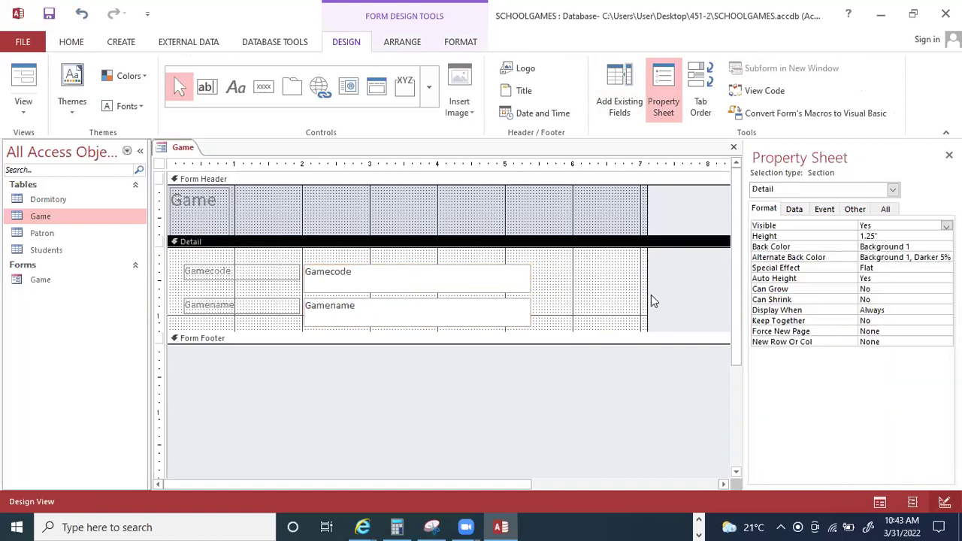
drag(647, 294, 689, 299)
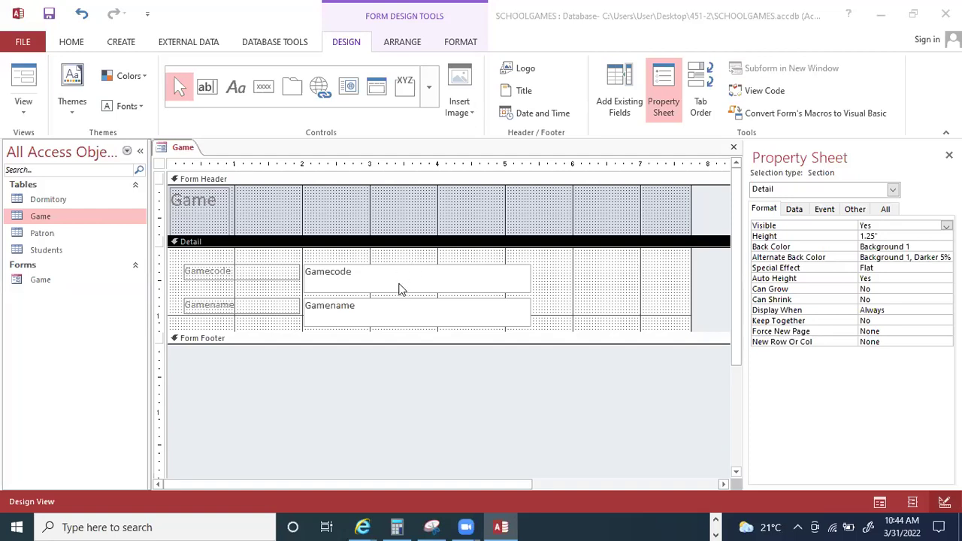
click(454, 285)
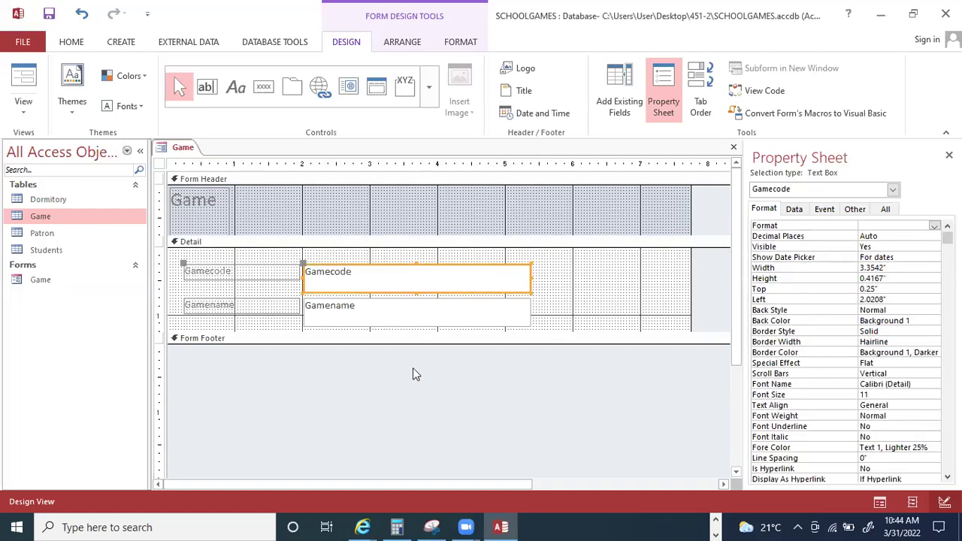
click(403, 407)
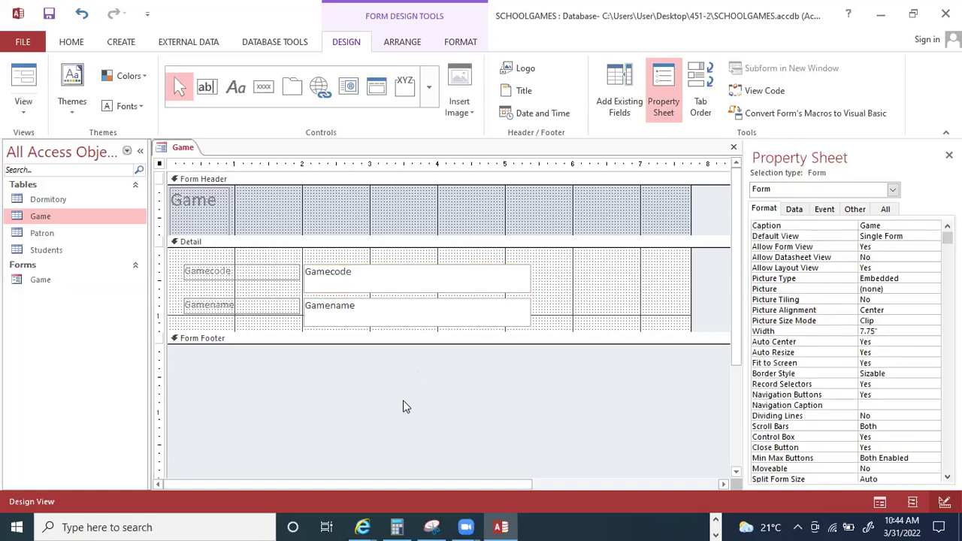
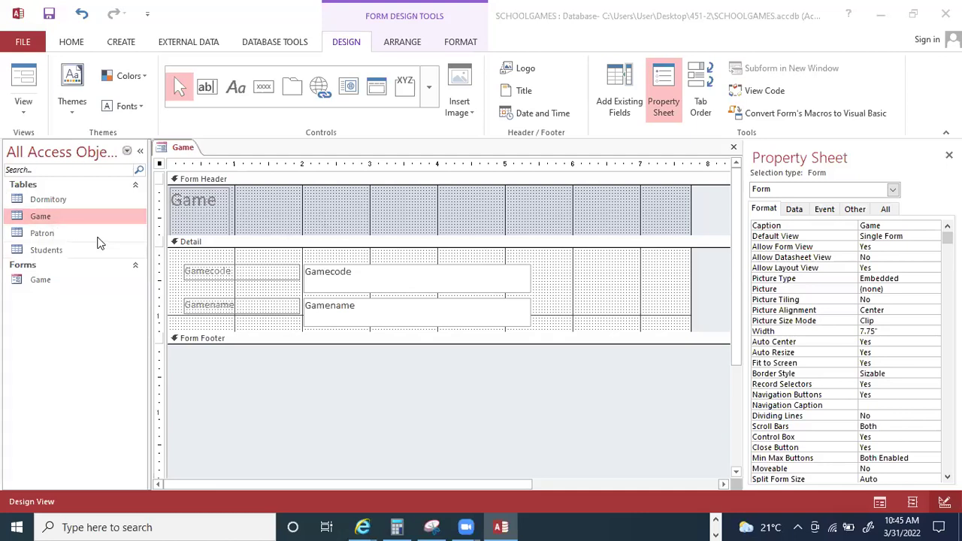
Generate an automatic form from the Patron table, show it in Design View, and open and close its subform's Dormitory table design.
click(42, 234)
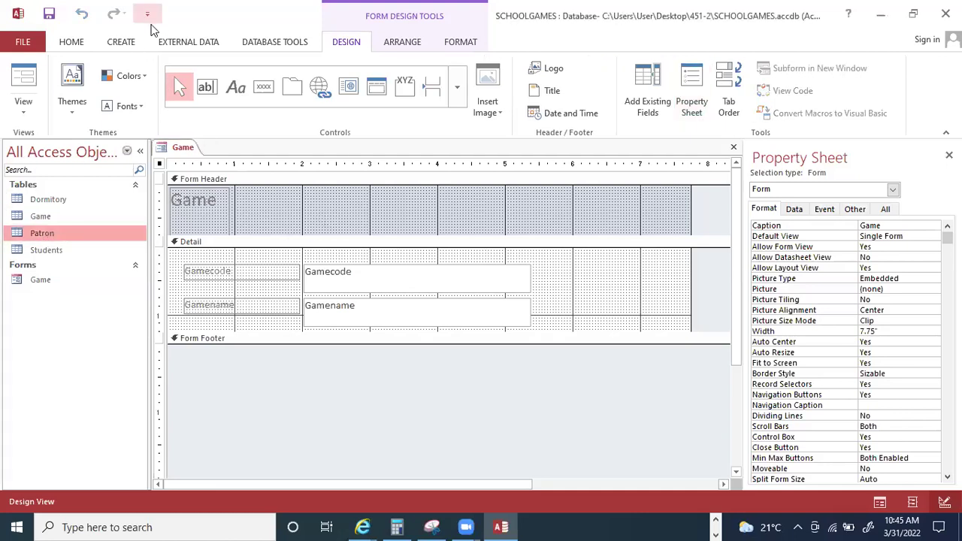
click(137, 43)
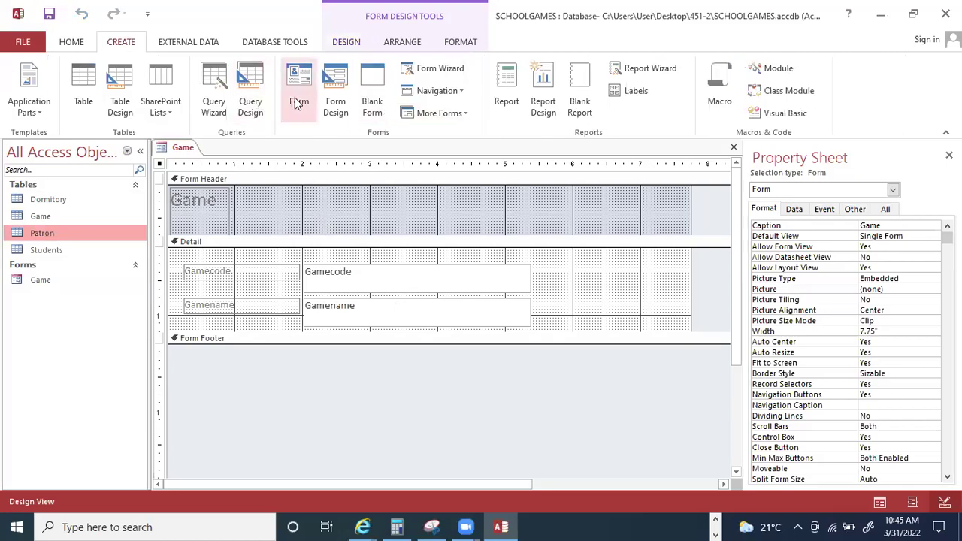
click(305, 90)
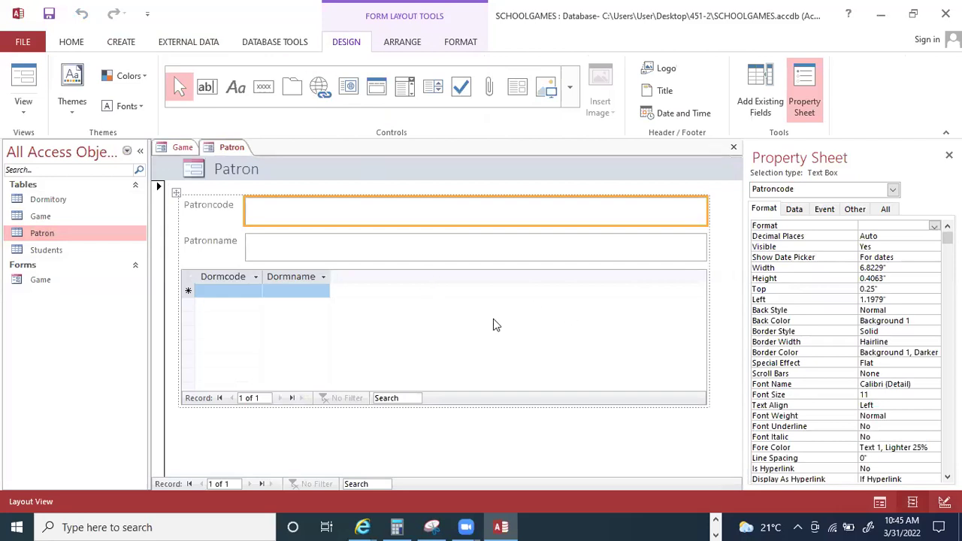
right_click(222, 243)
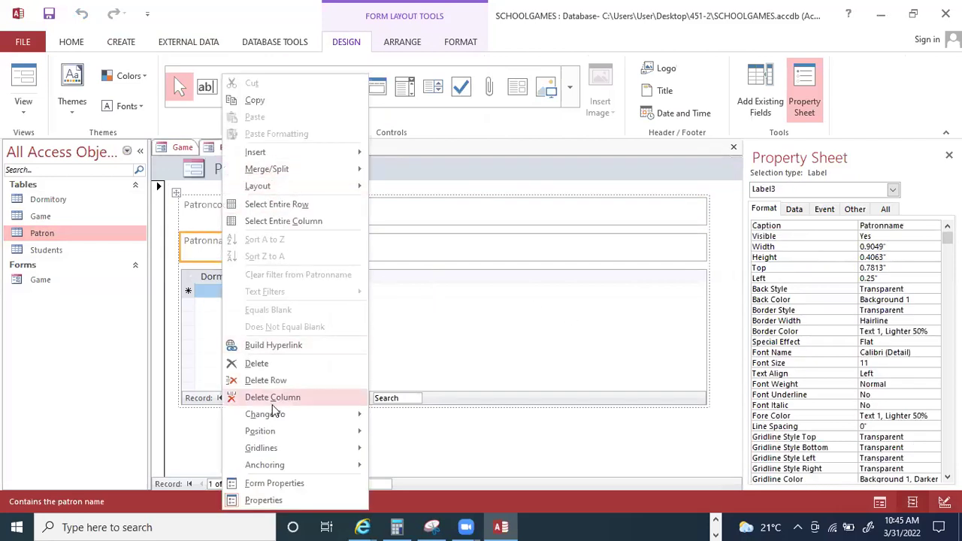
right_click(489, 432)
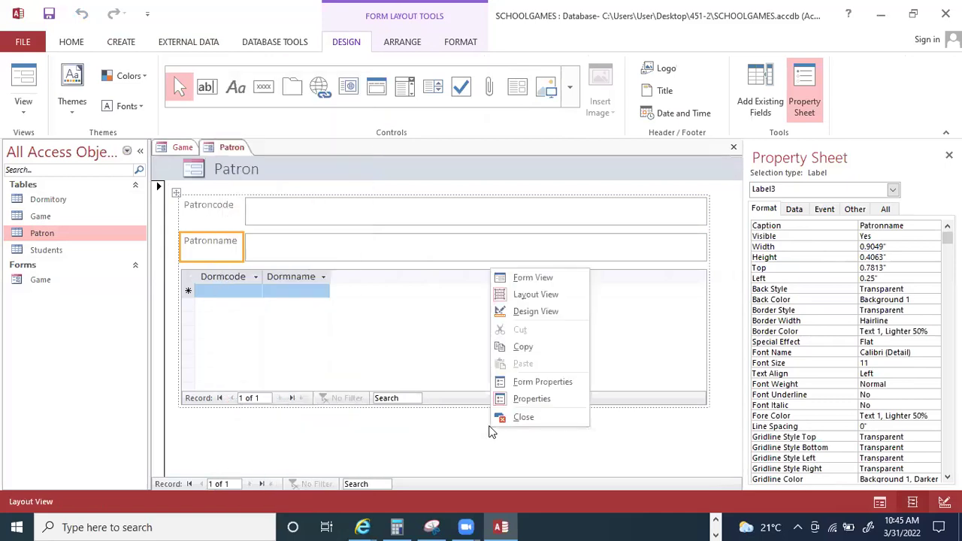
click(539, 312)
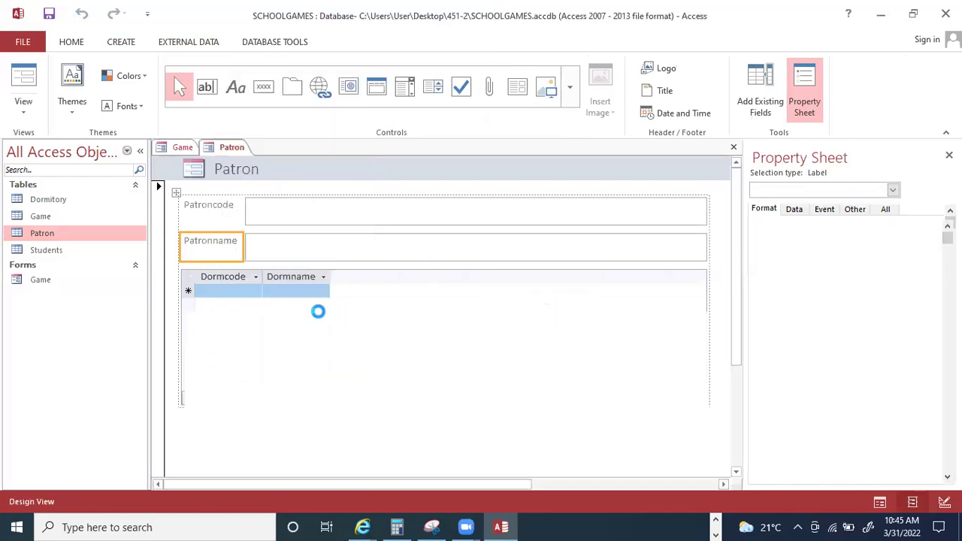
double_click(299, 347)
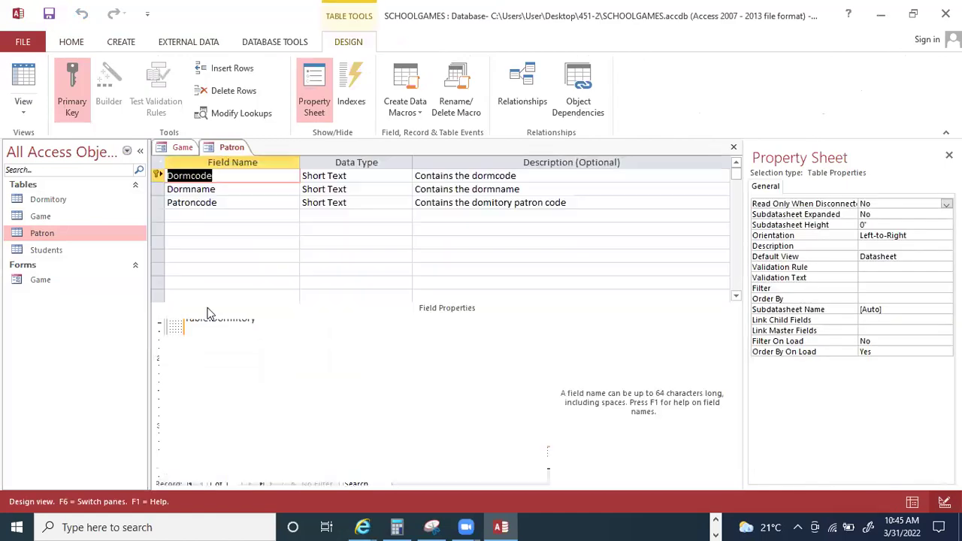
click(736, 151)
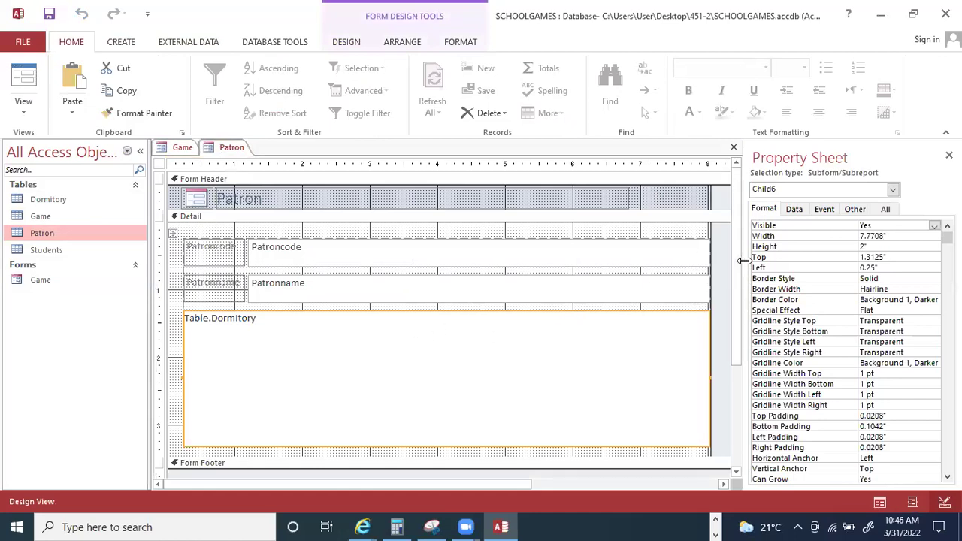
Review the Dormitory subform's format and data properties, including its Link Master Fields and Link Child Fields.
drag(743, 260, 710, 256)
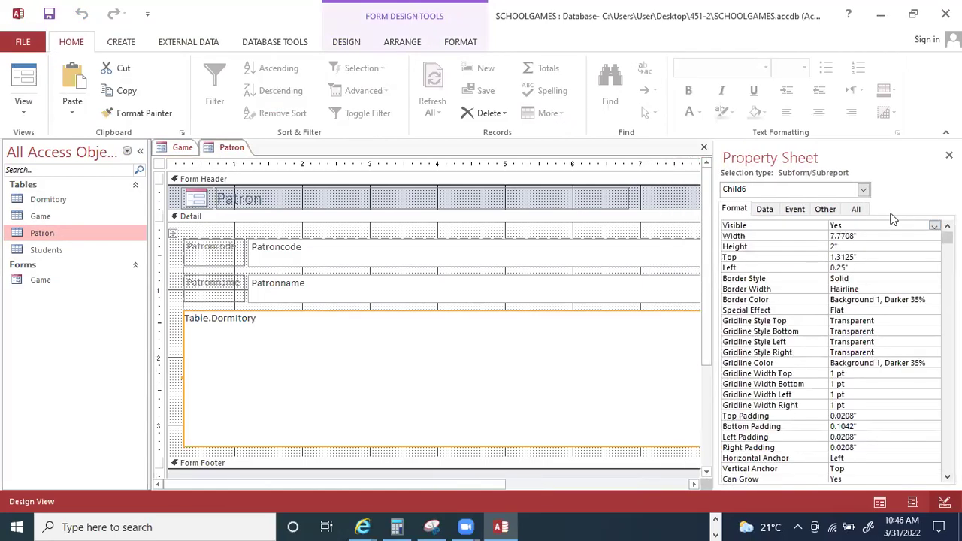
click(947, 237)
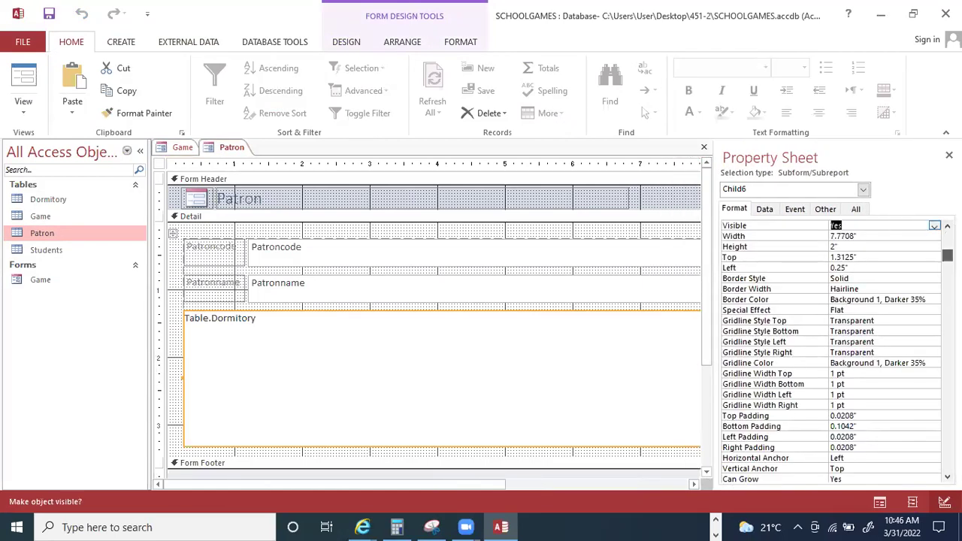
scroll(946, 324, down, 1)
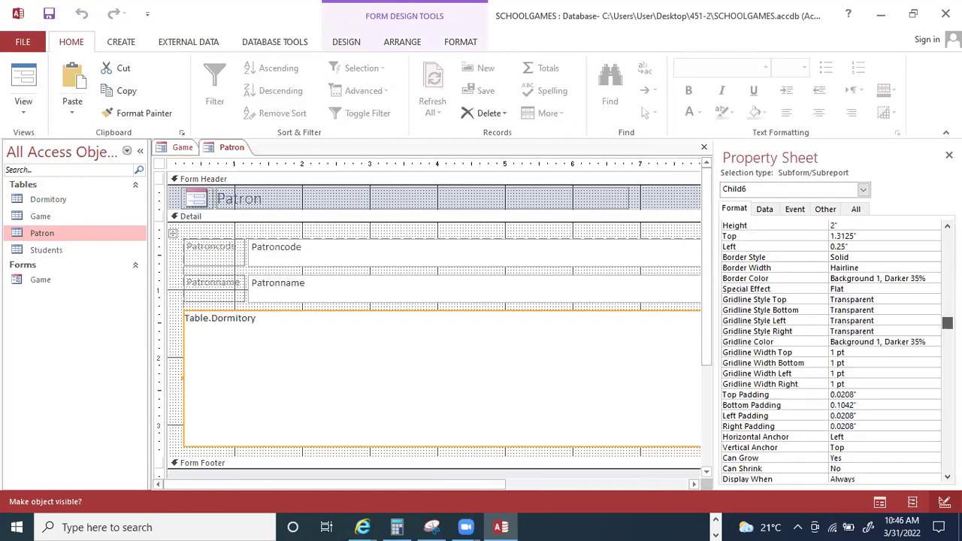
click(764, 210)
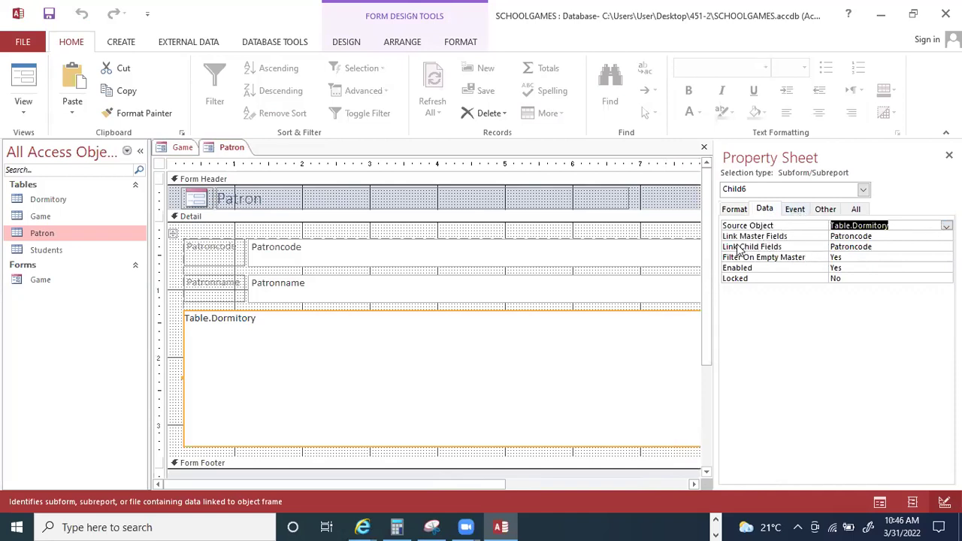
click(870, 236)
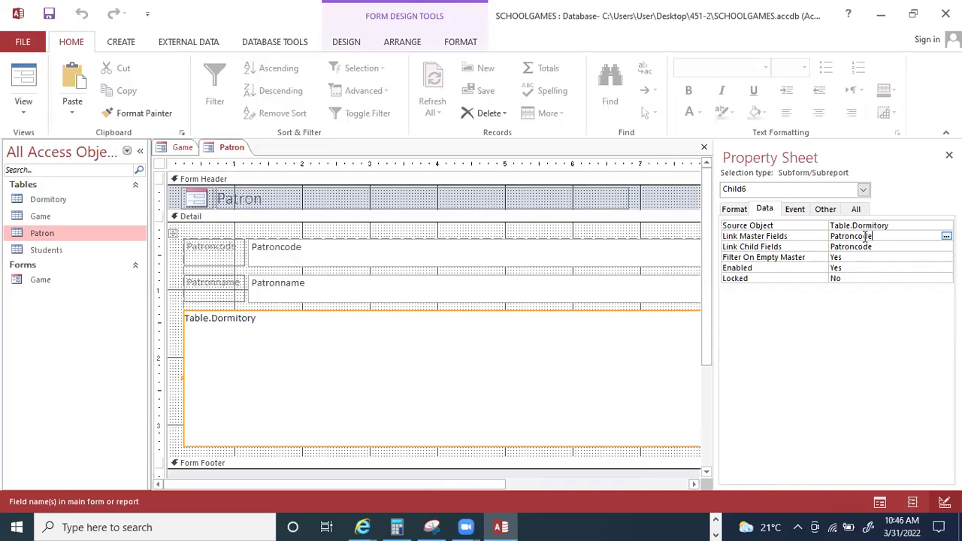
click(786, 249)
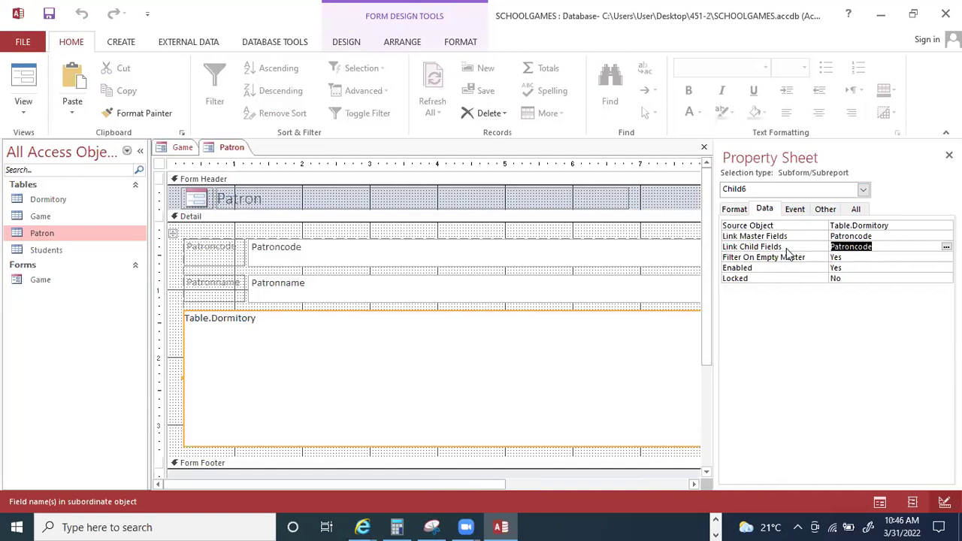
click(918, 246)
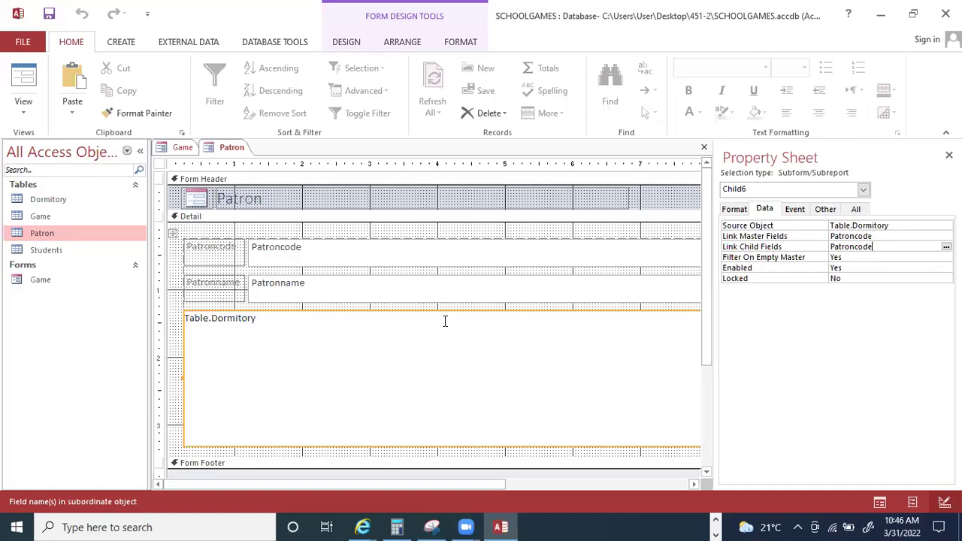
click(850, 236)
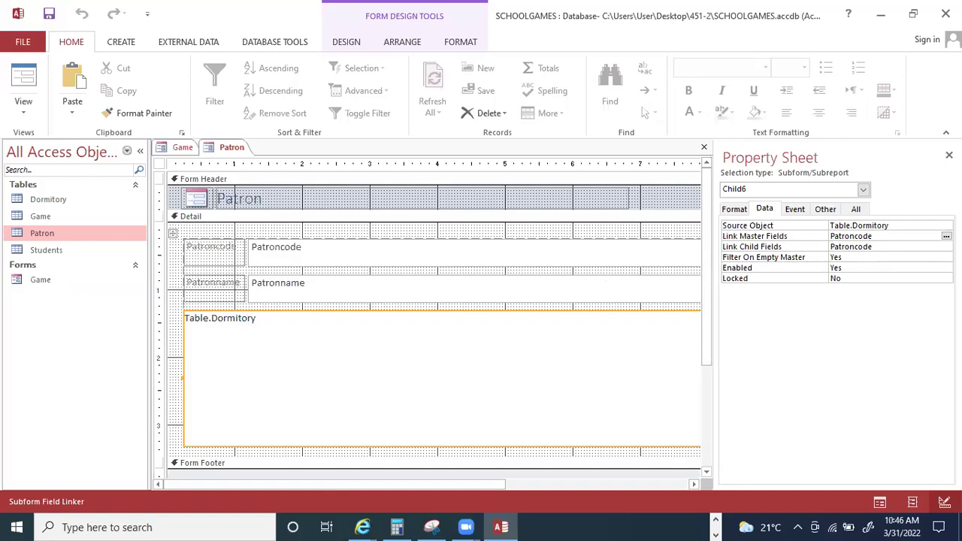
Inspect the subform's master and child links in the Subform Field Linker, cancel it, and close the Patron form unsaved.
click(946, 236)
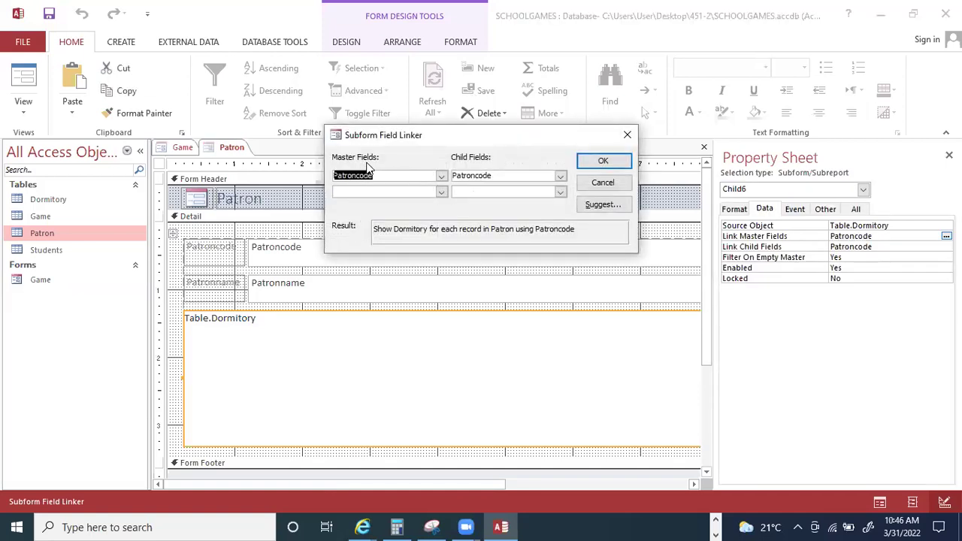
click(499, 177)
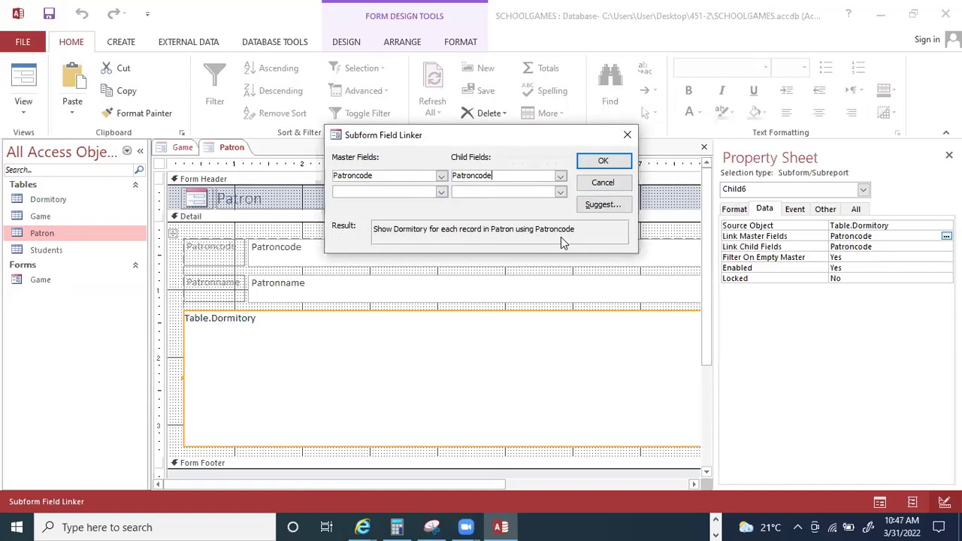
click(606, 183)
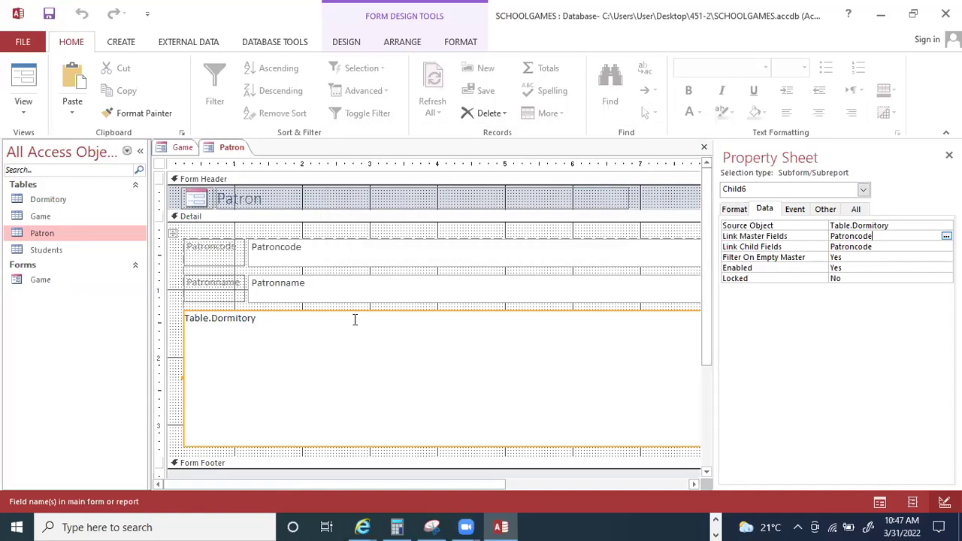
click(705, 147)
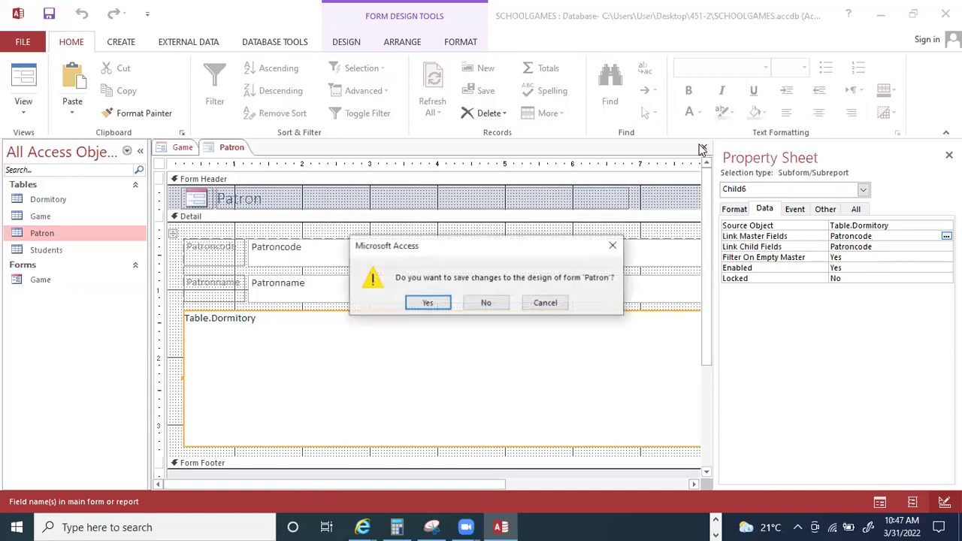
click(487, 303)
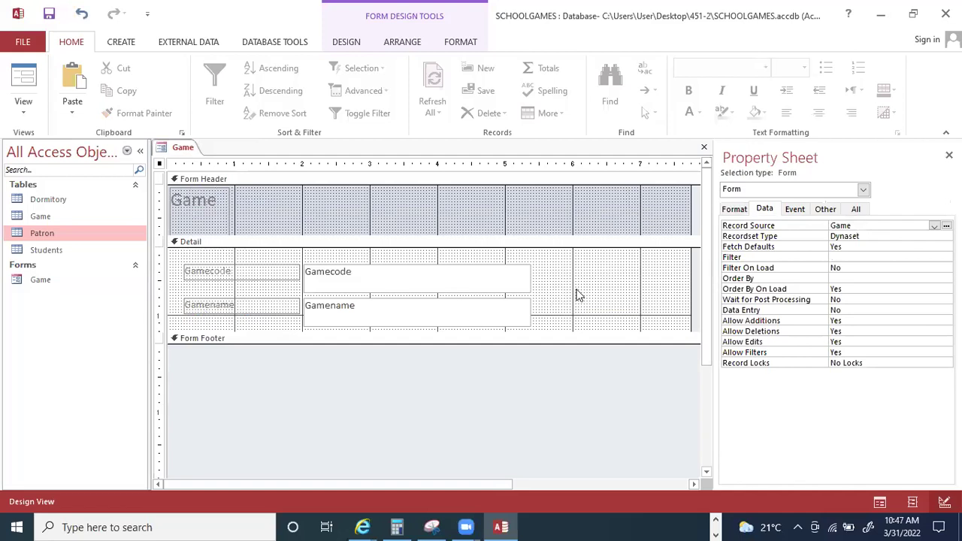
Extend the Game form's Detail section to about 1.5 inches high and widen the form to about 8.2 inches.
click(579, 295)
drag(757, 327, 817, 328)
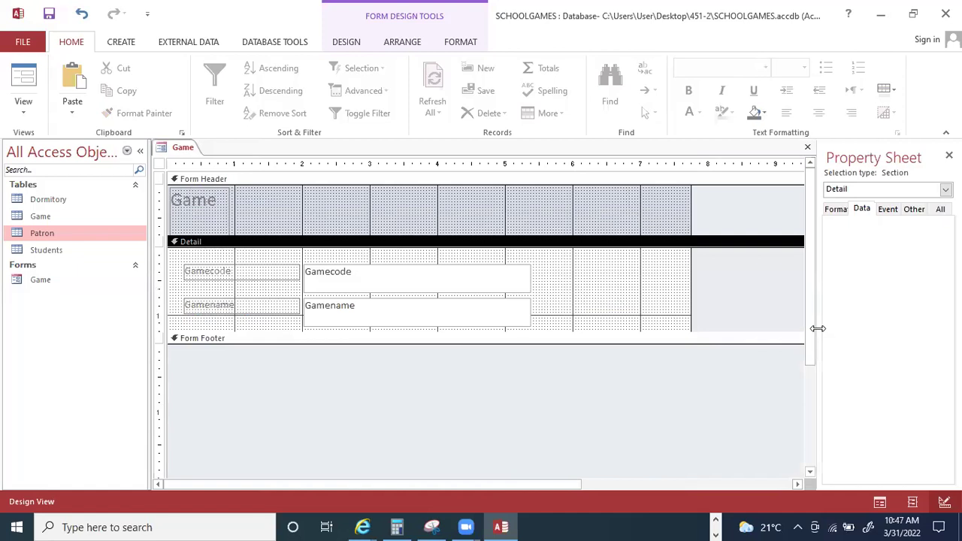
drag(746, 331, 759, 350)
click(696, 324)
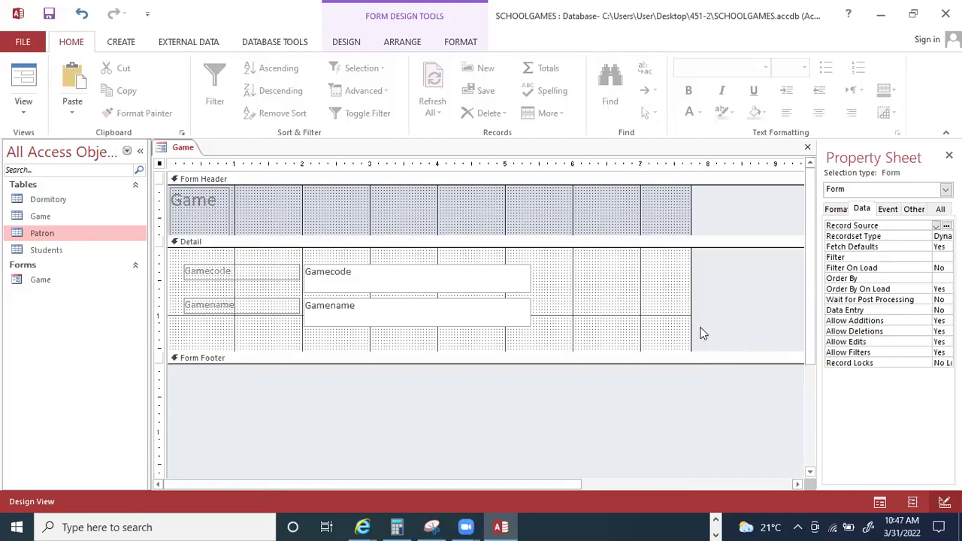
drag(691, 324, 720, 324)
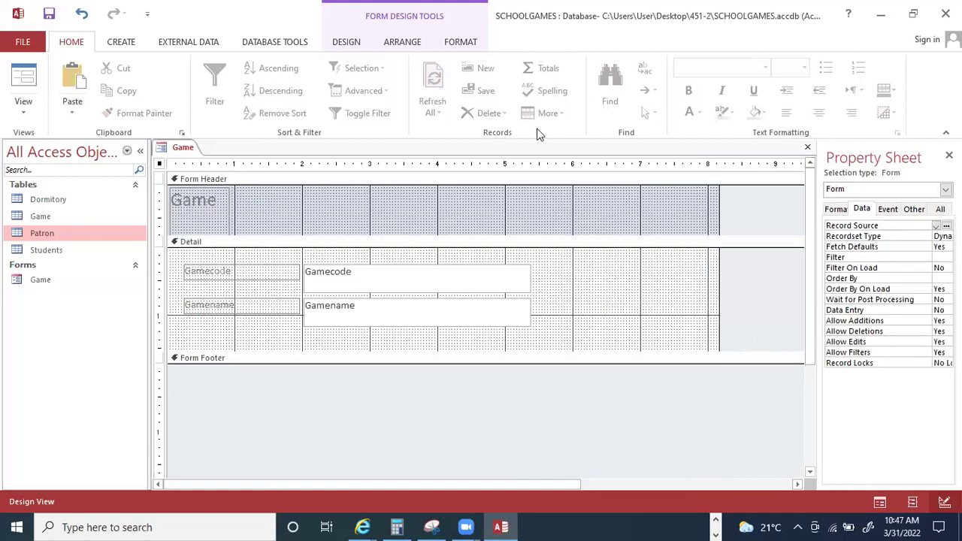
Place a command button beside the Gamecode text box, cancel the Command Button Wizard, and delete the button.
click(119, 43)
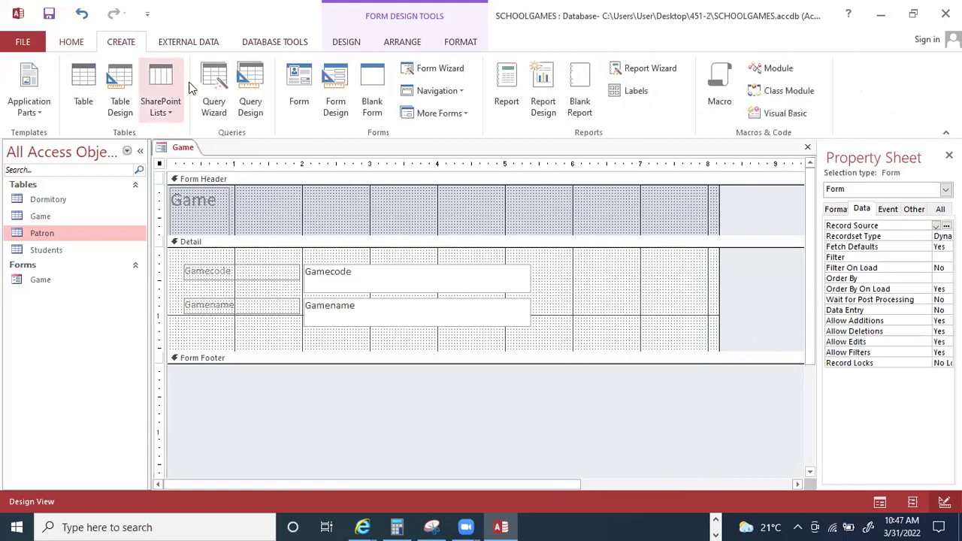
click(348, 43)
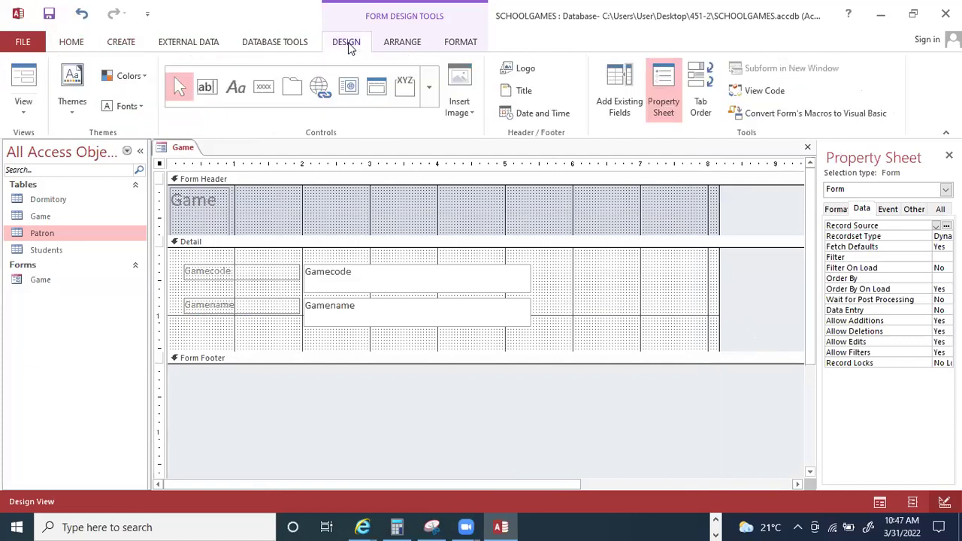
click(265, 90)
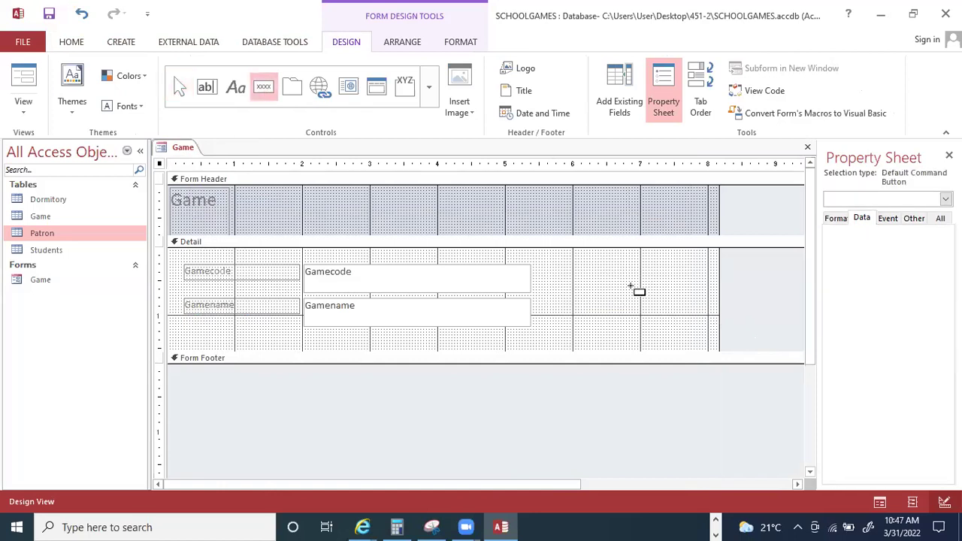
click(607, 269)
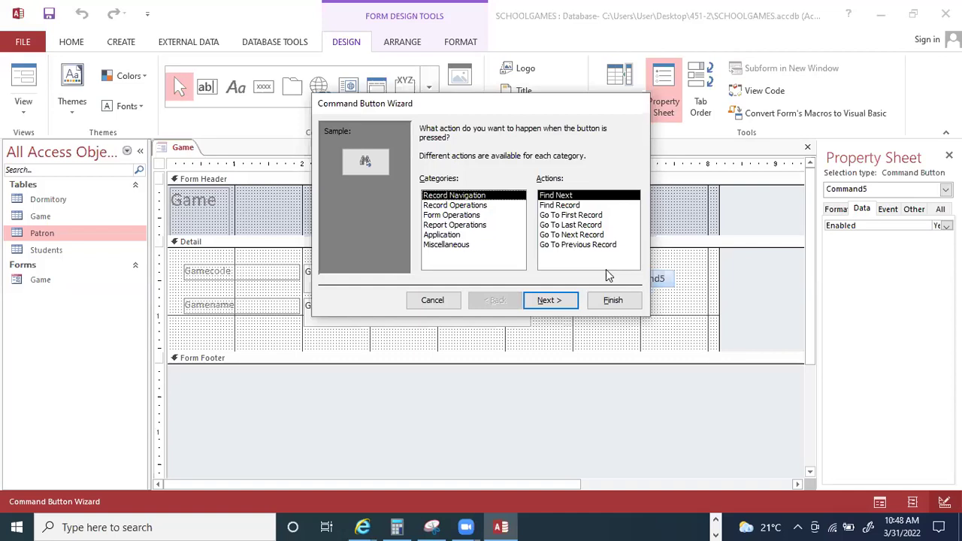
click(437, 301)
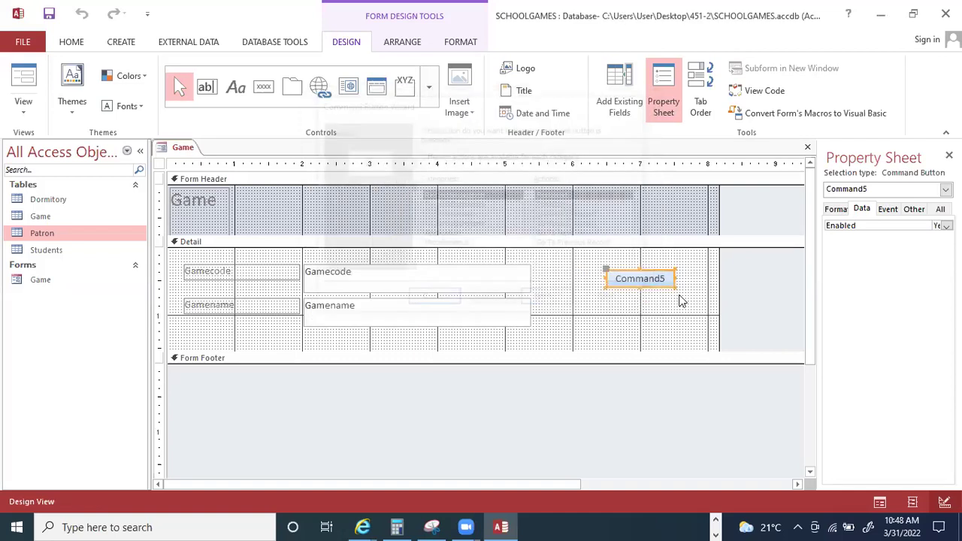
key(Delete)
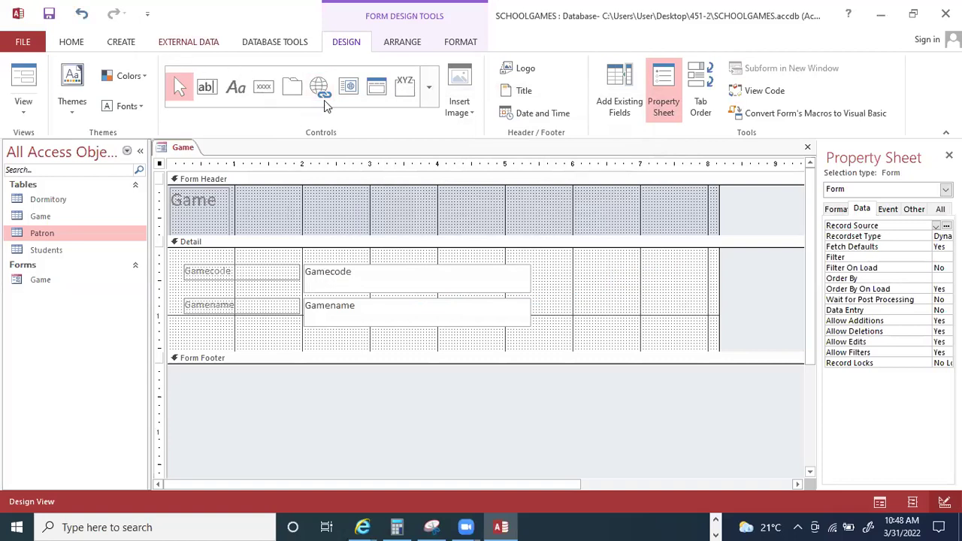
Generate an automatic form from the Students table and discard it unsaved.
click(57, 250)
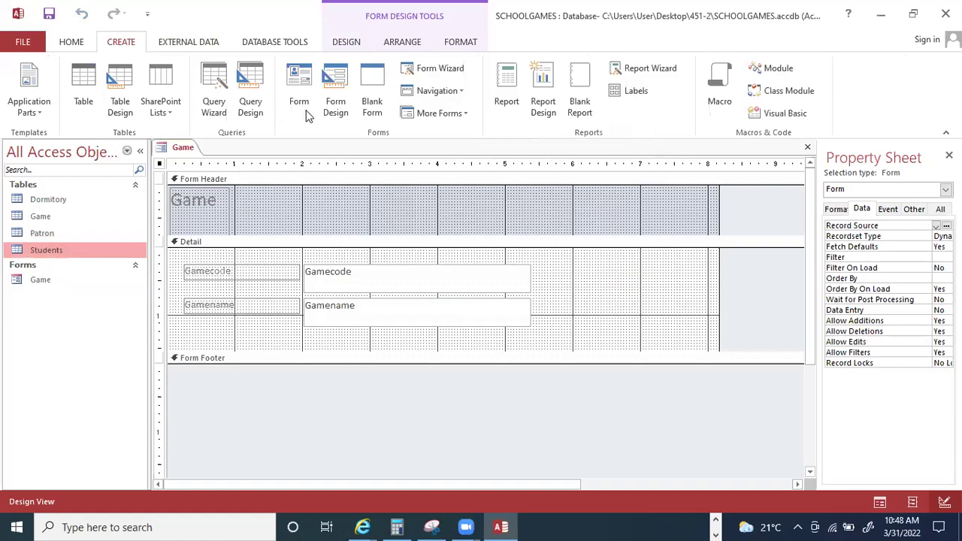
click(297, 81)
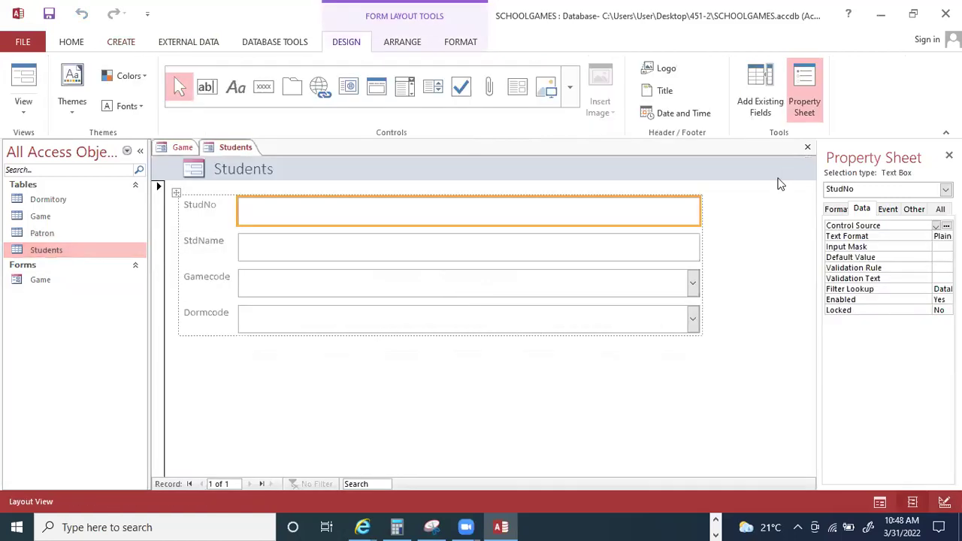
click(807, 148)
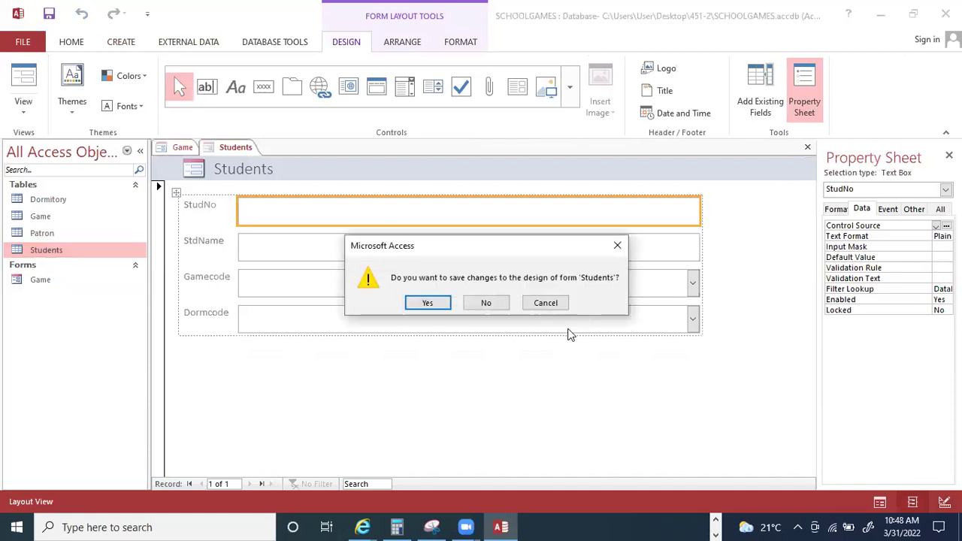
click(489, 303)
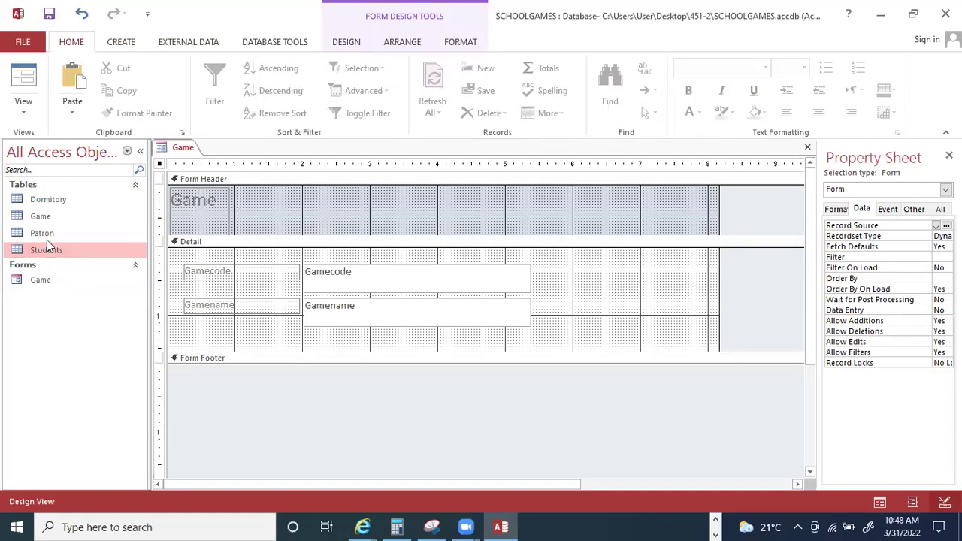
Generate an automatic form from the Patron table and display it in Form View.
click(43, 233)
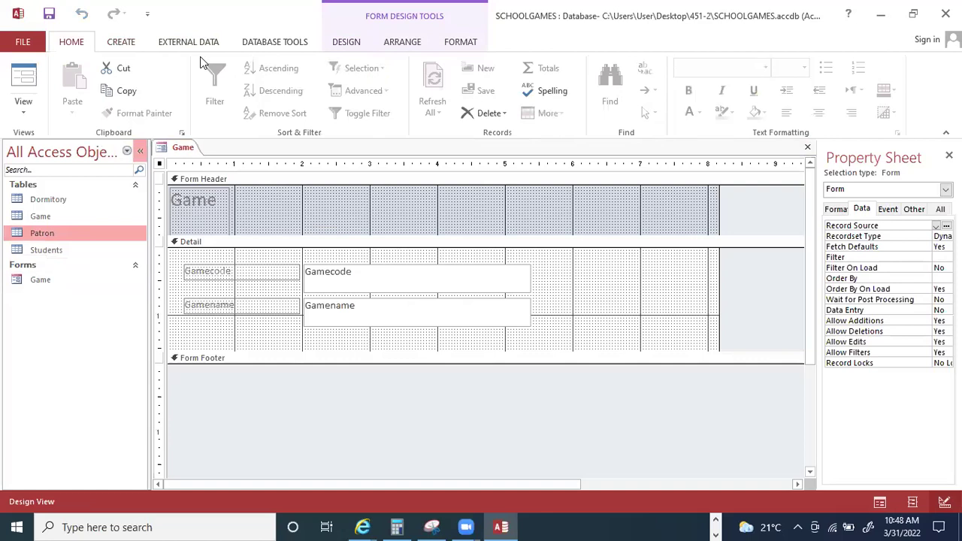
click(121, 42)
click(301, 95)
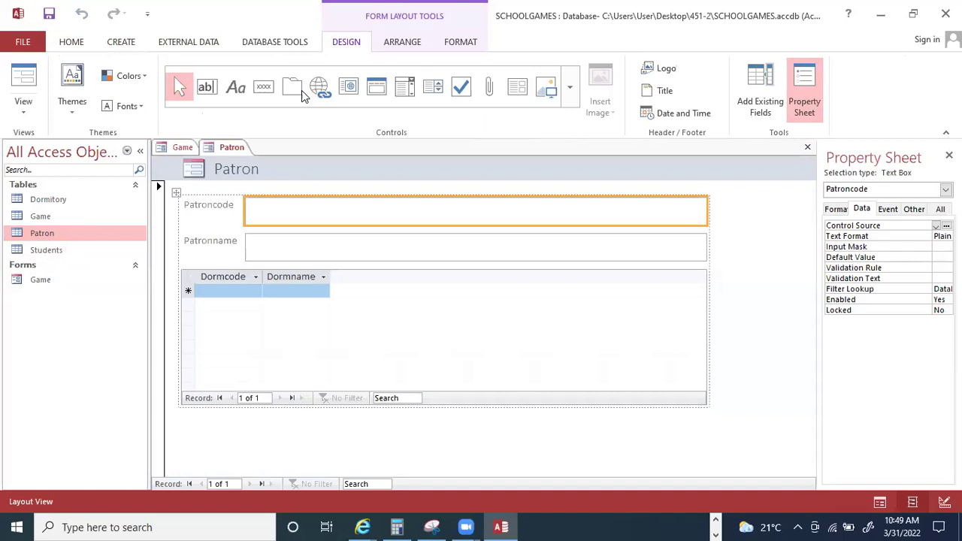
click(27, 77)
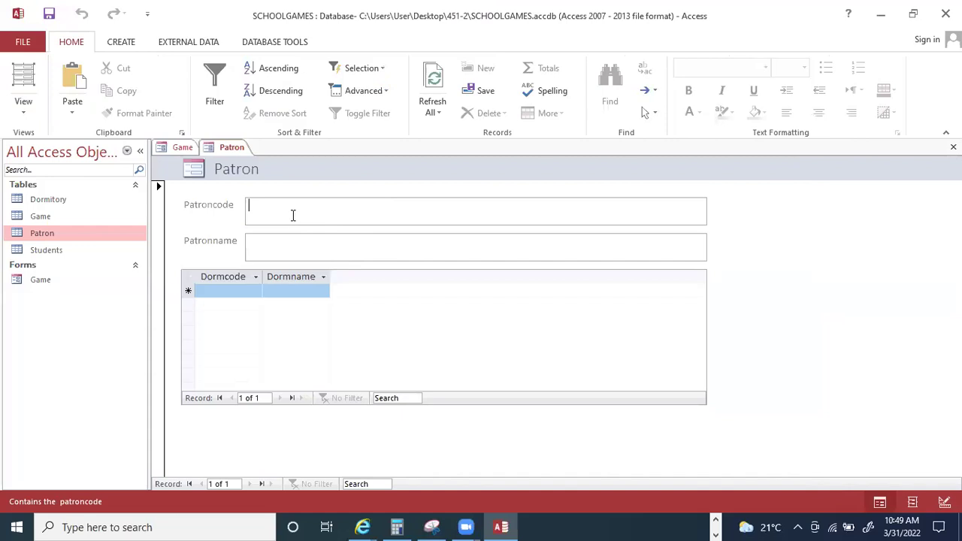
Examine the Patroncode and Patronname fields and the dormitory subform of the Patron form, and close the form unsaved.
click(286, 243)
click(243, 291)
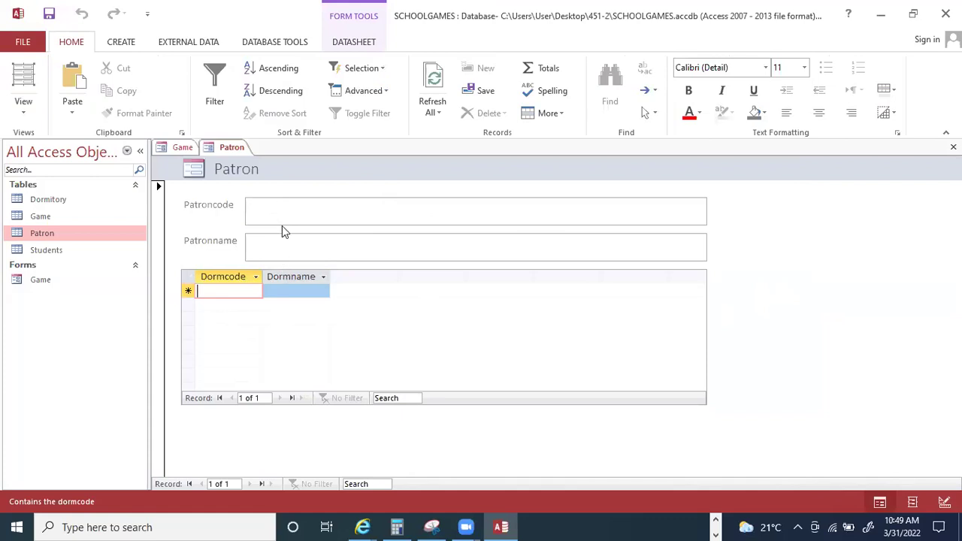
click(215, 223)
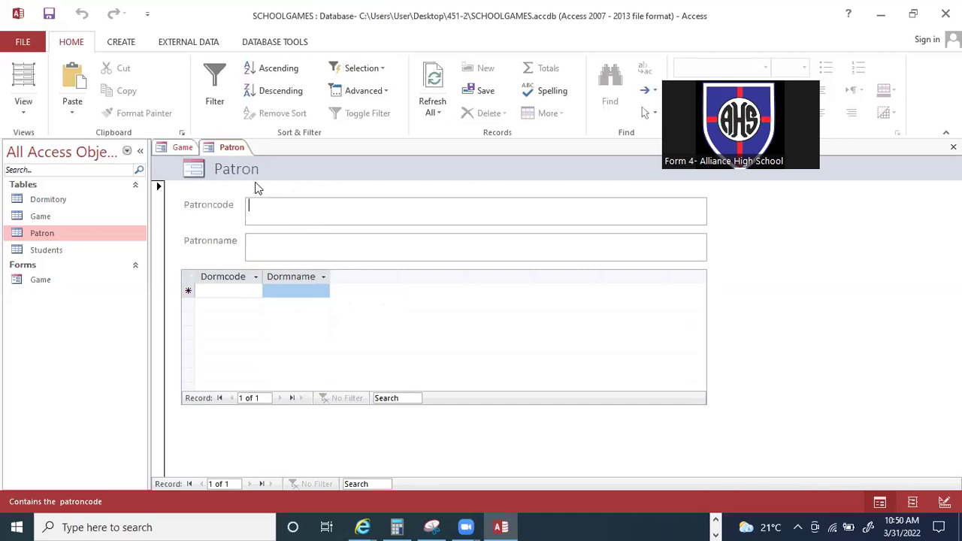
click(277, 238)
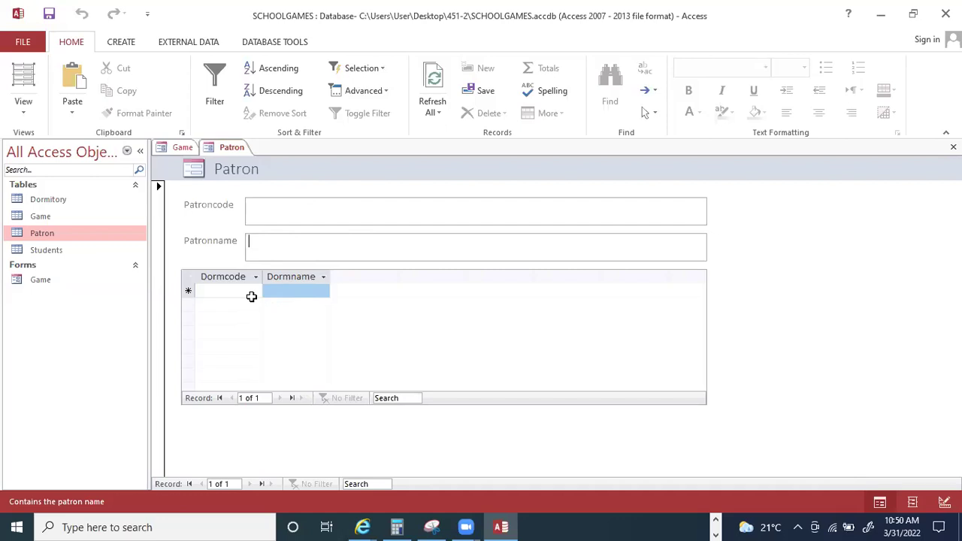
click(290, 205)
click(451, 246)
click(394, 211)
key(Tab)
click(274, 213)
click(299, 316)
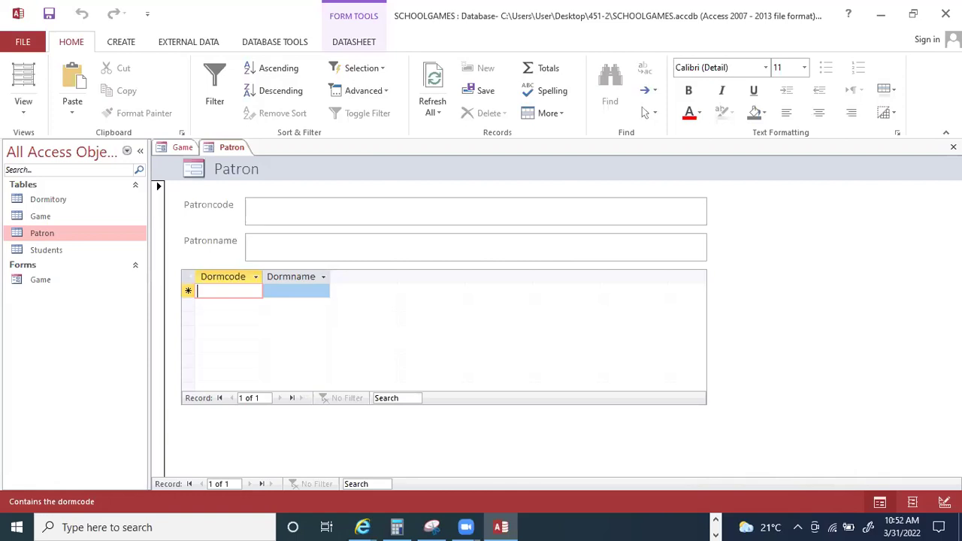
click(953, 147)
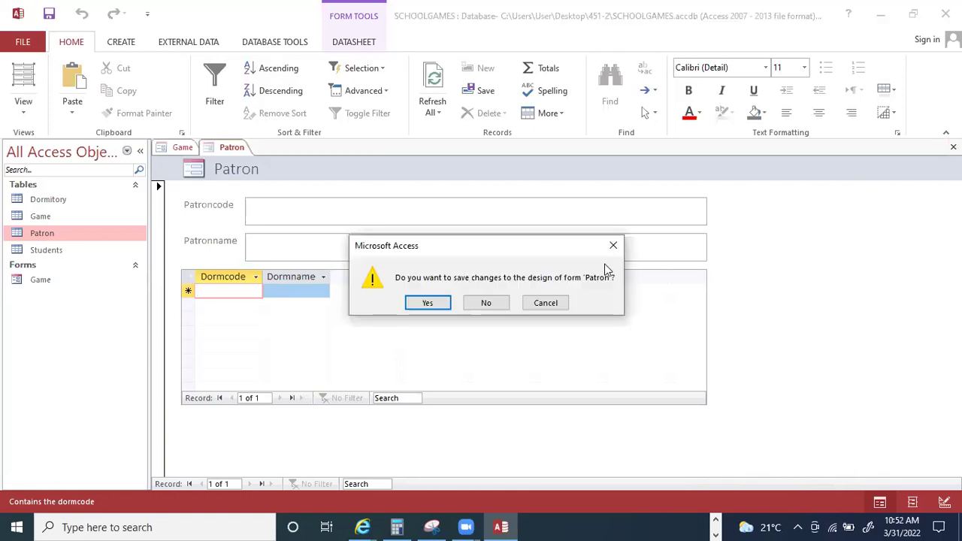
click(495, 304)
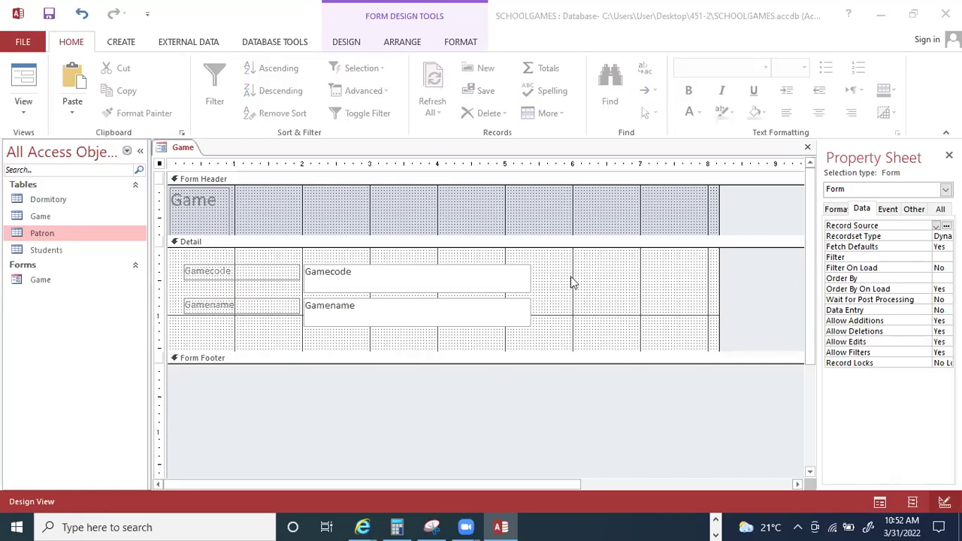
Place a command button beside the Gamecode text box with the Record Operations action Add New Record and the text Add Record.
click(635, 285)
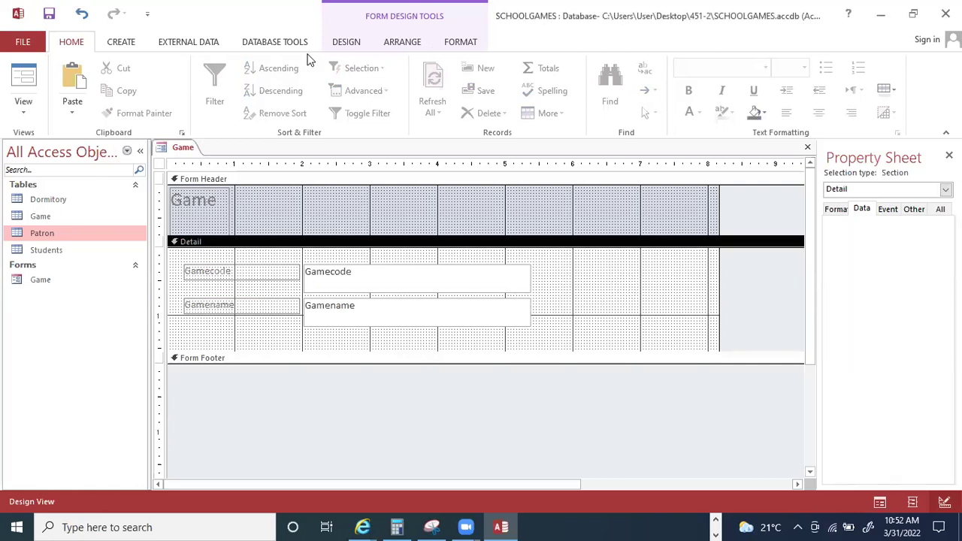
click(346, 43)
click(263, 90)
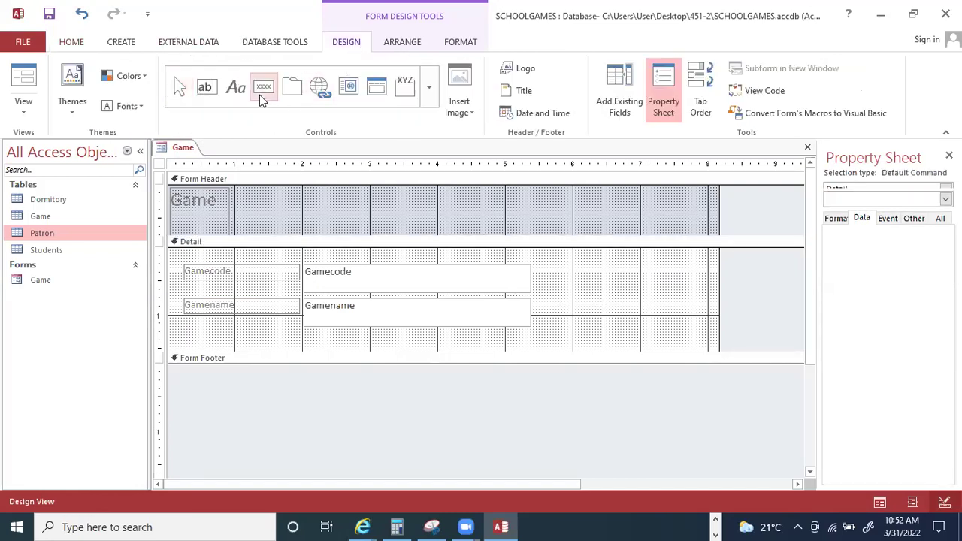
click(590, 261)
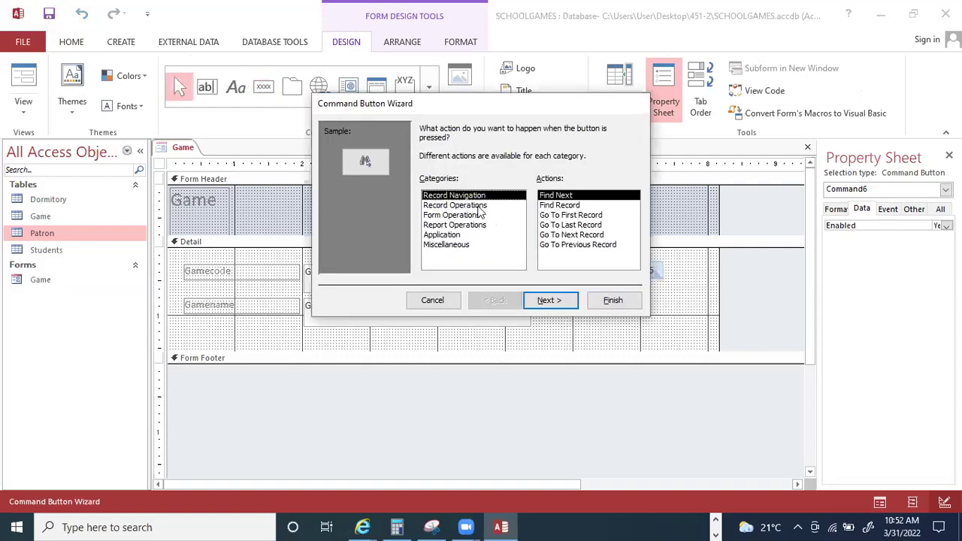
click(485, 205)
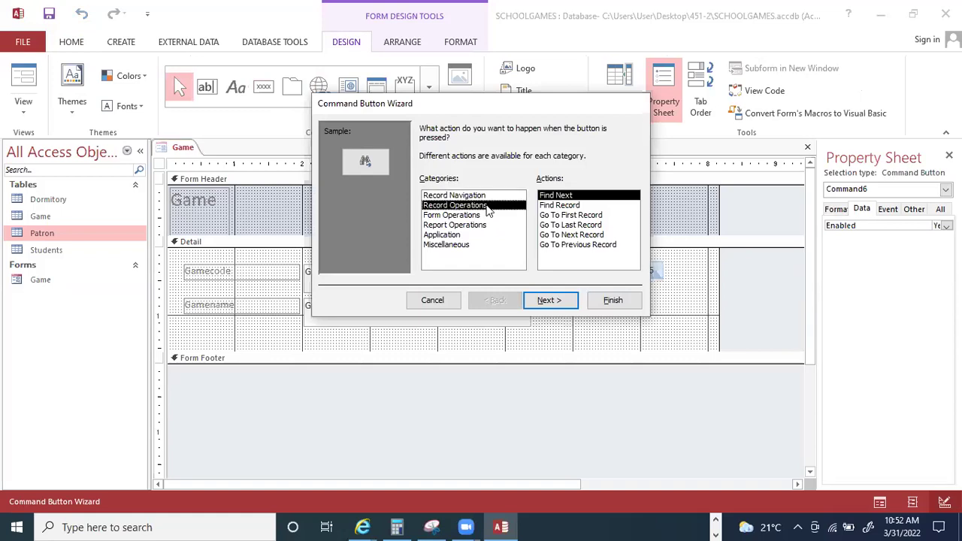
click(566, 302)
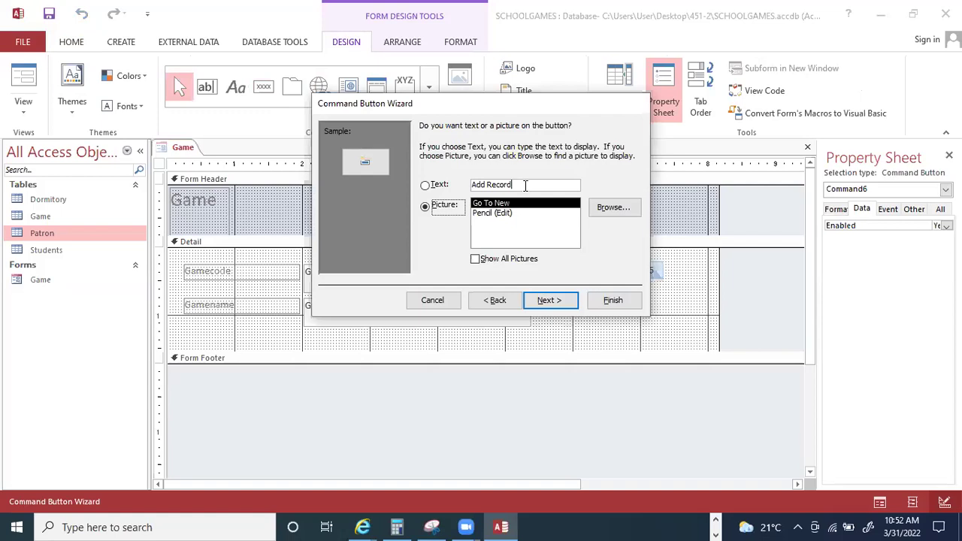
click(525, 185)
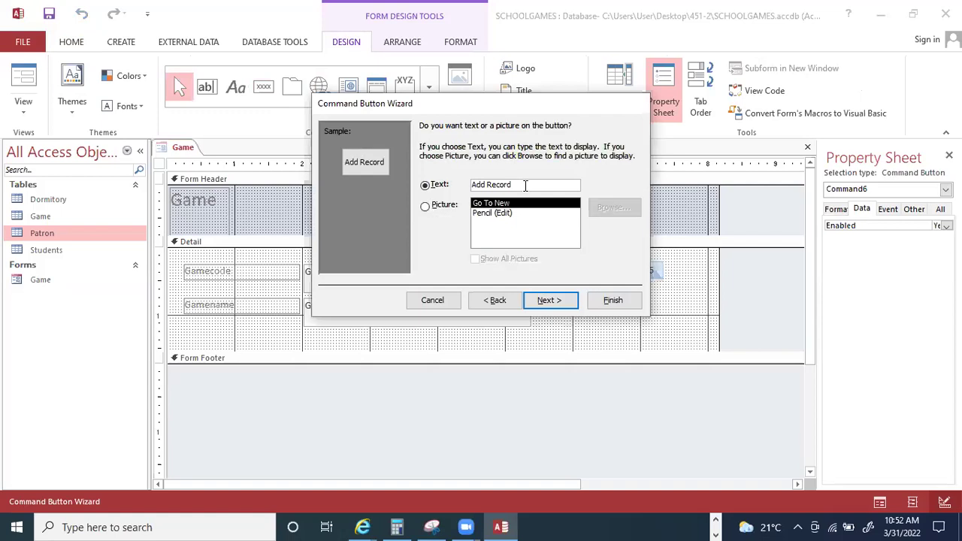
click(551, 300)
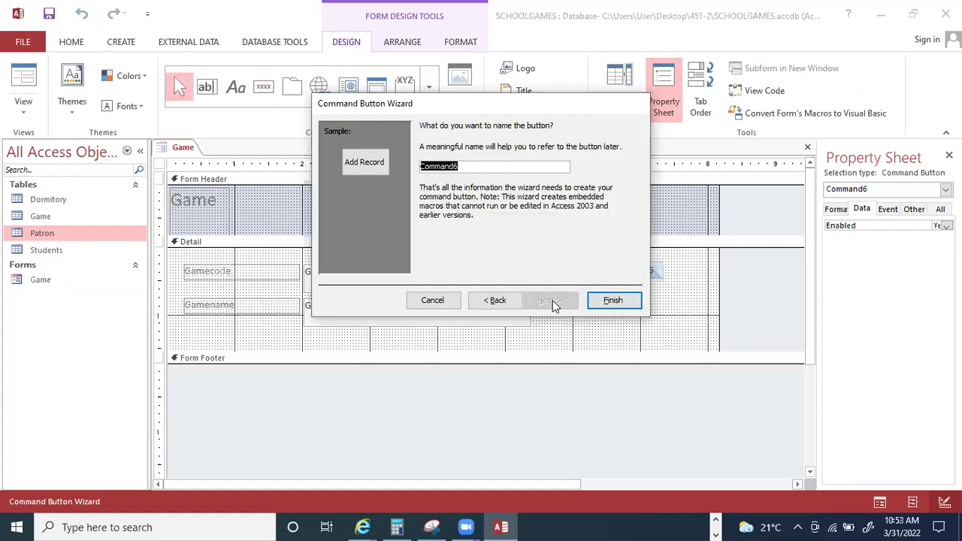
Name the new Add Record button cmdAddRecord and finish the Command Button Wizard.
click(470, 166)
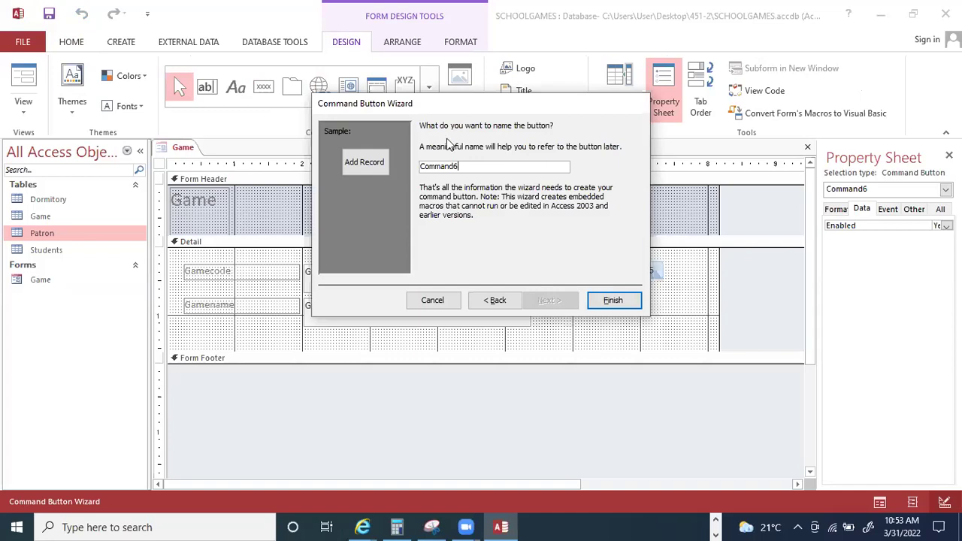
key(ctrl+a)
text(cmd)
key(Caps_Lock)
text(AddRecord)
click(613, 301)
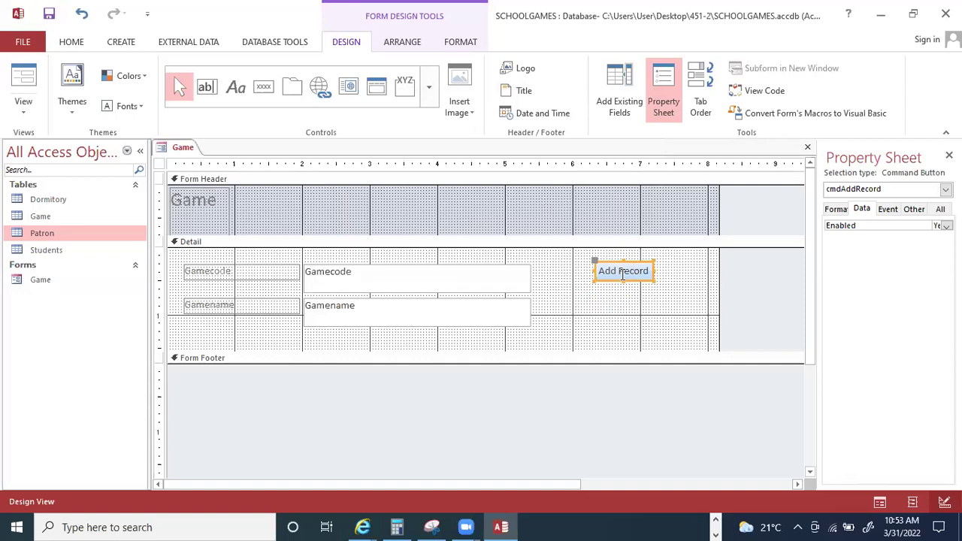
Place a command button below Add Record with the Record Operations action Save Record and the text Save Record.
click(636, 292)
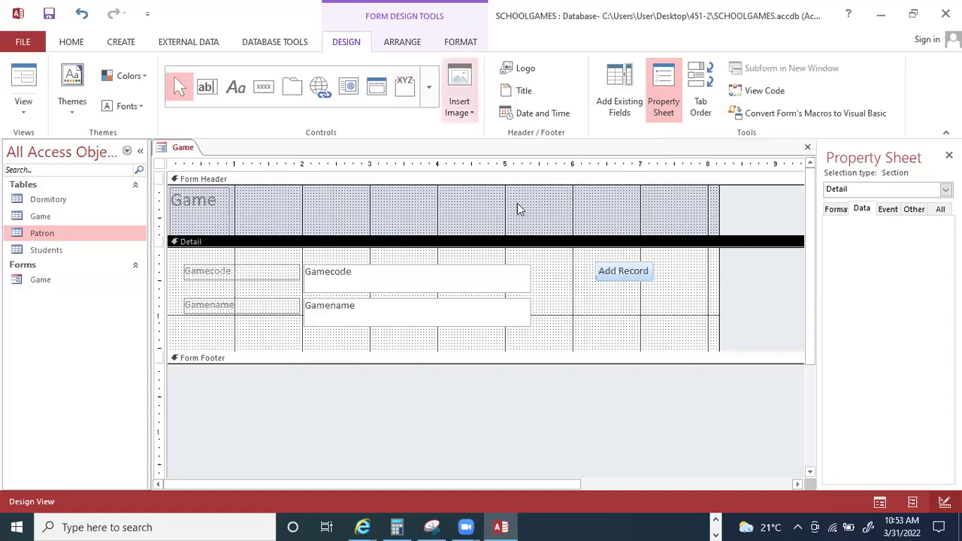
click(266, 91)
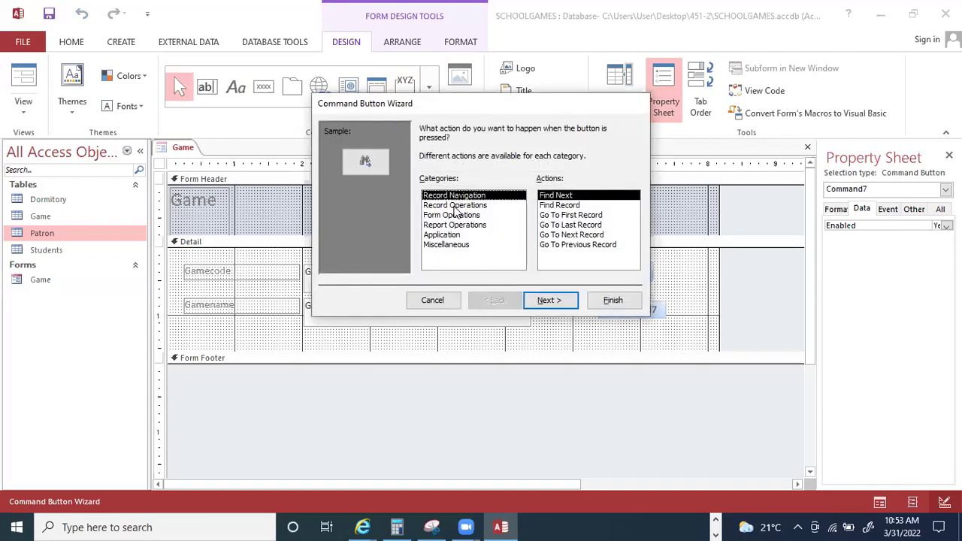
click(454, 205)
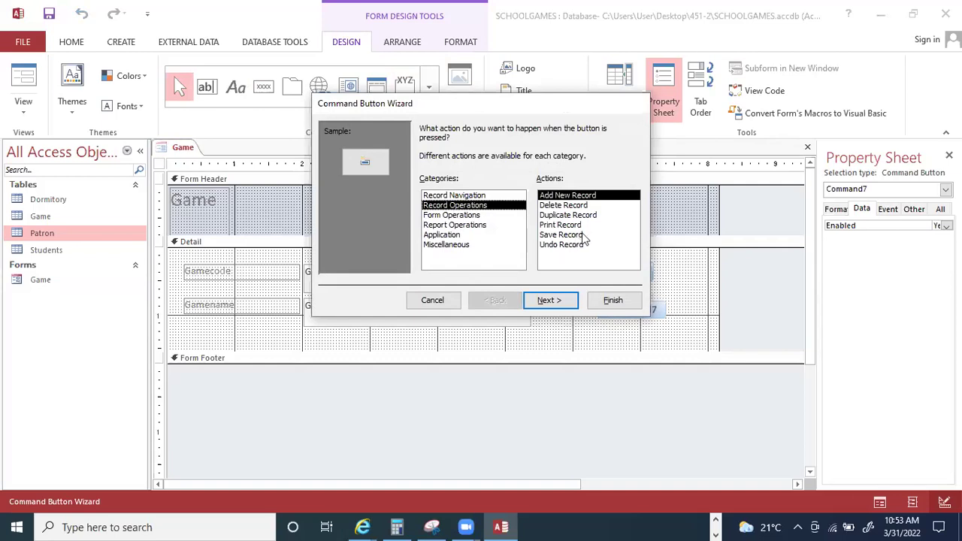
click(553, 303)
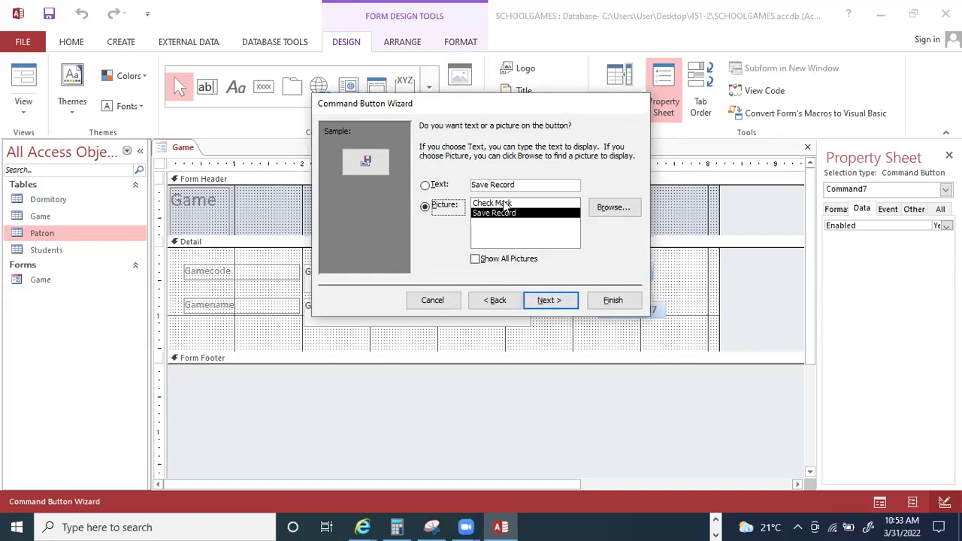
click(440, 187)
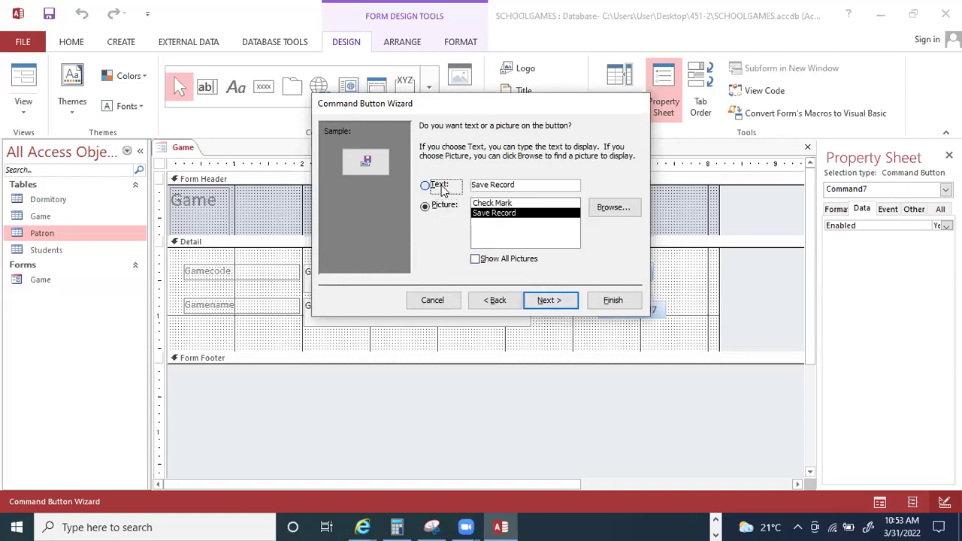
click(553, 301)
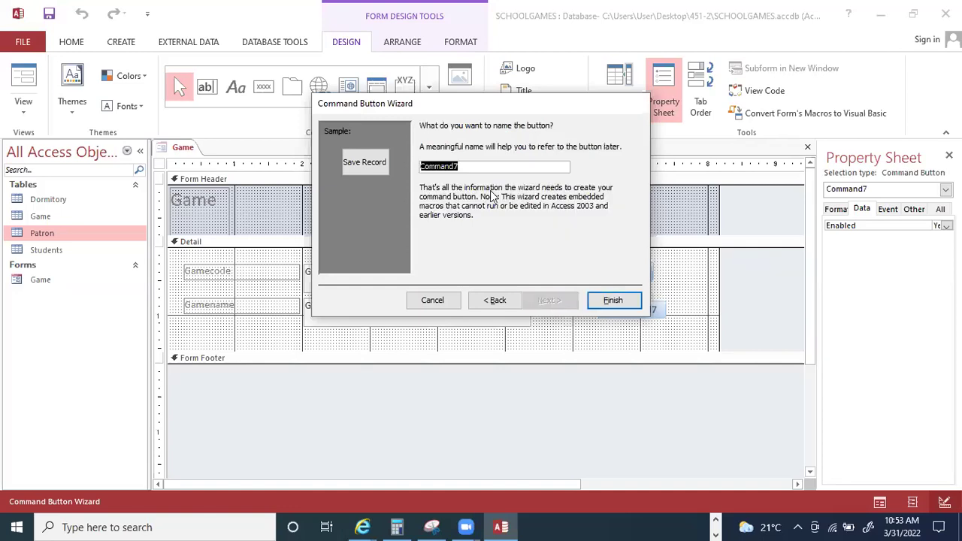
Name the new Save Record button cmdSaveRecord and finish the Command Button Wizard.
text(cmdSavi)
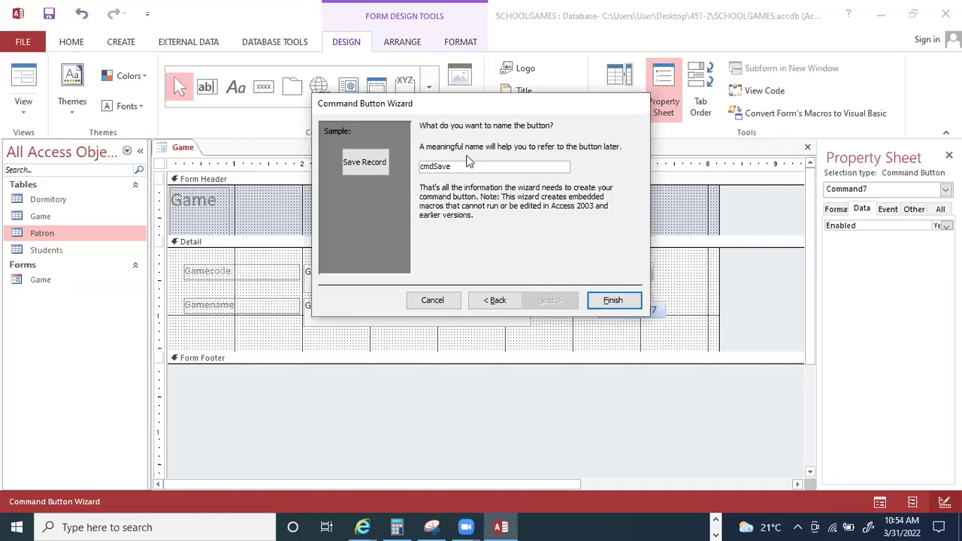
text(Record)
click(612, 300)
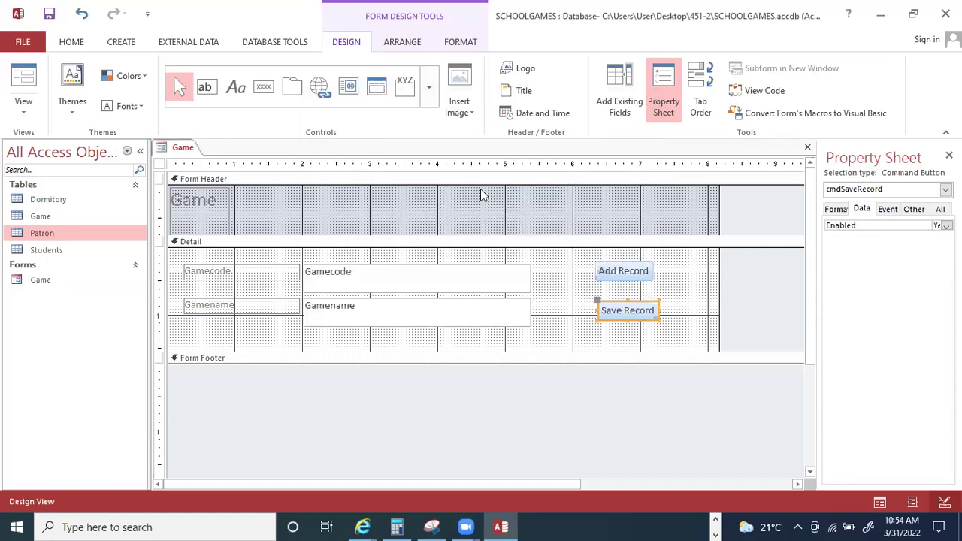
Try placing a command button below Save Record with control wizards turned off, delete it, and turn the wizards back on.
click(263, 87)
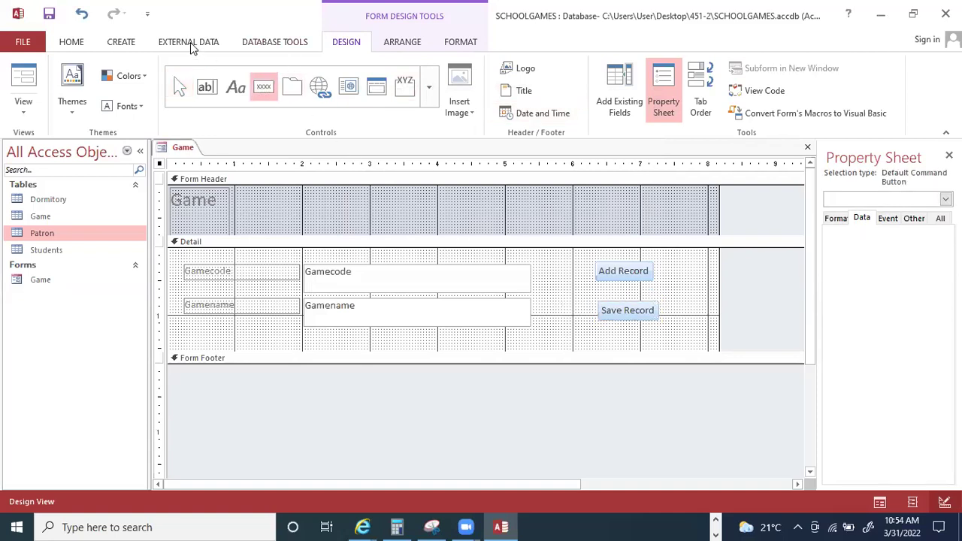
click(272, 98)
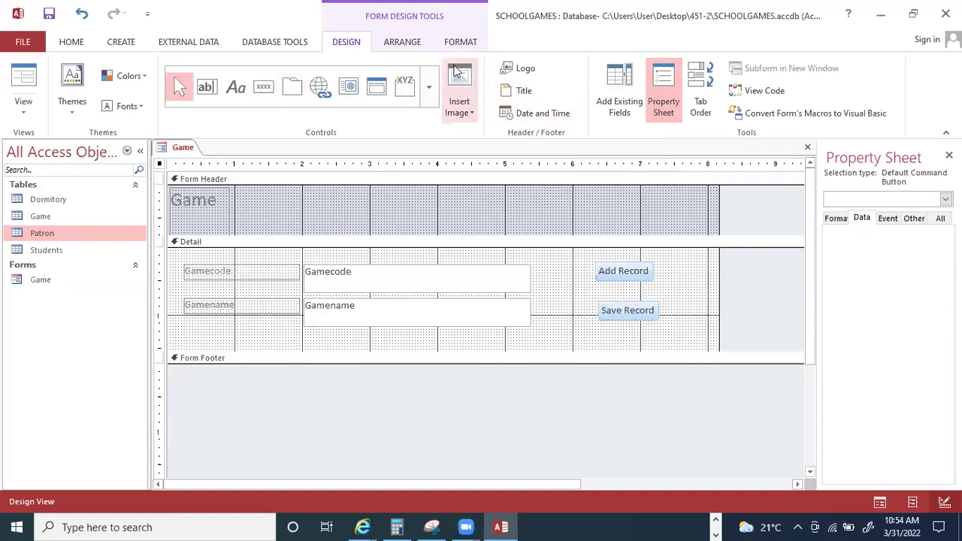
click(432, 101)
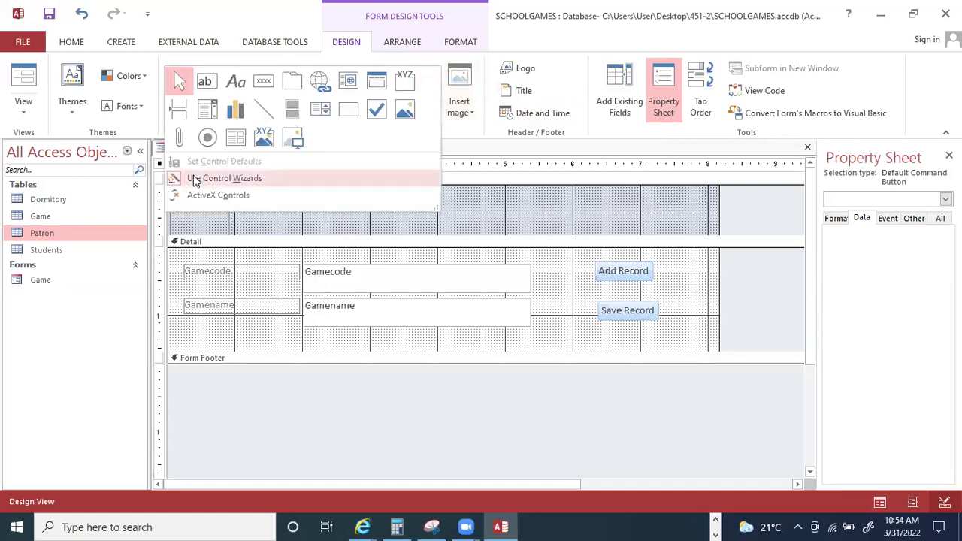
click(227, 188)
click(263, 87)
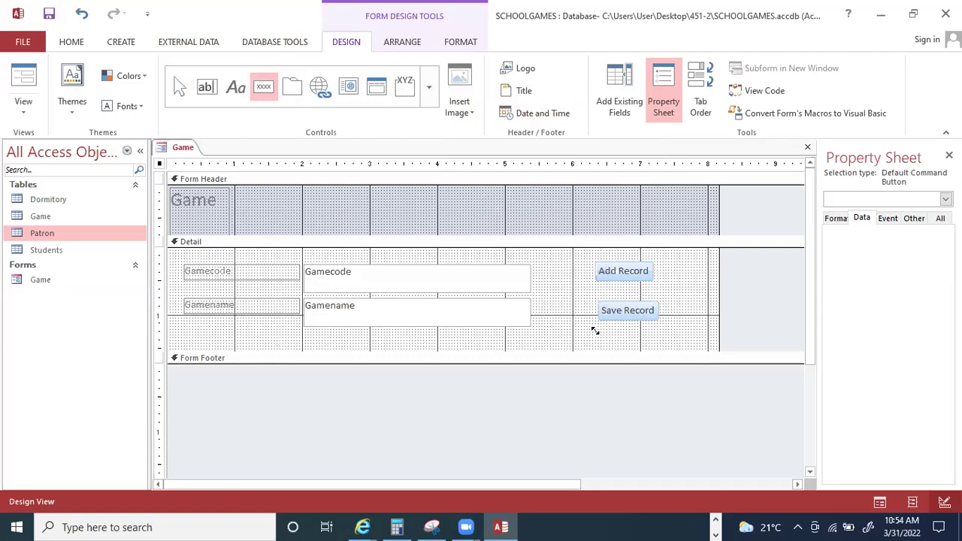
click(594, 331)
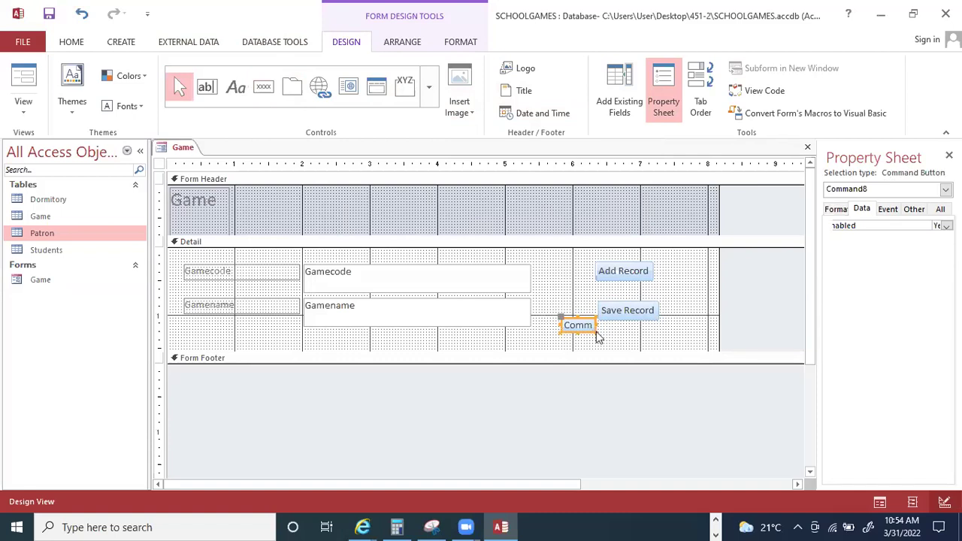
key(Delete)
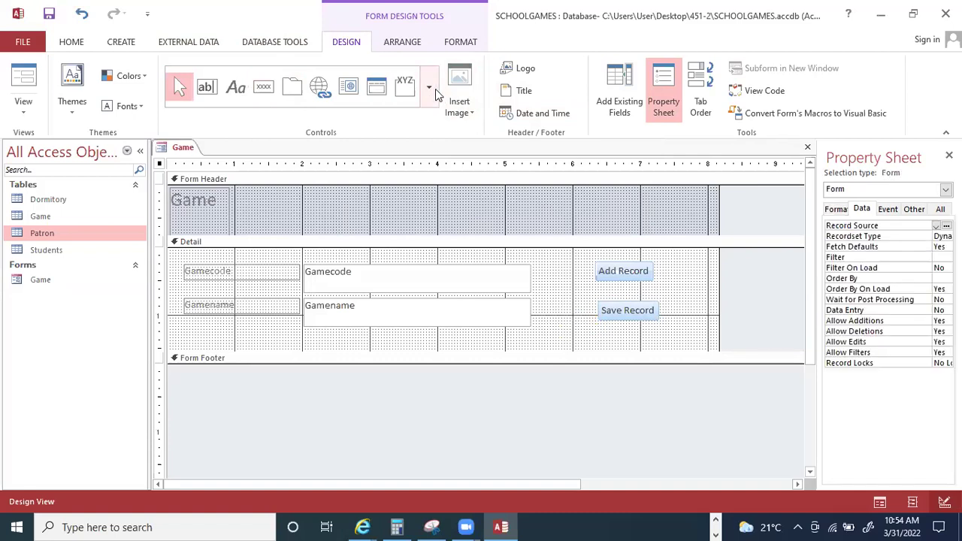
click(430, 91)
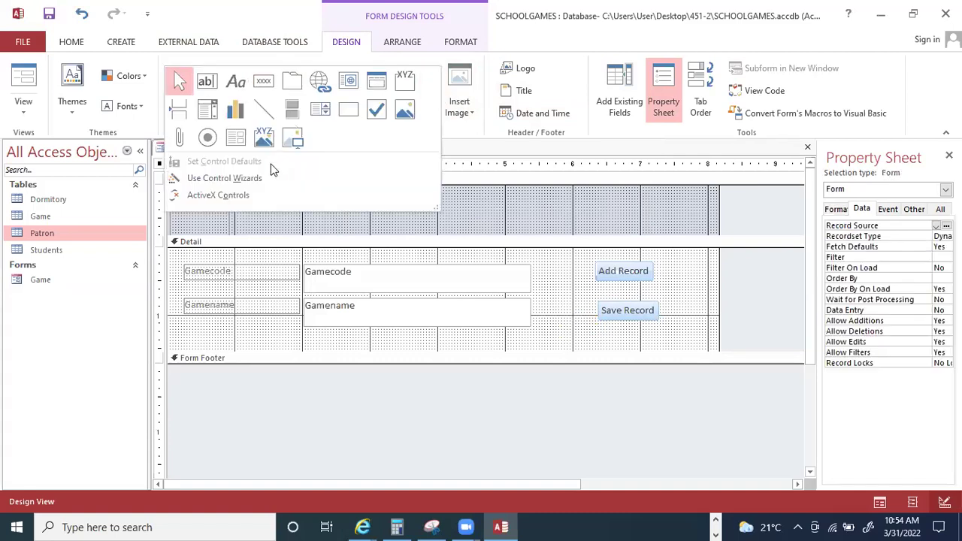
click(236, 180)
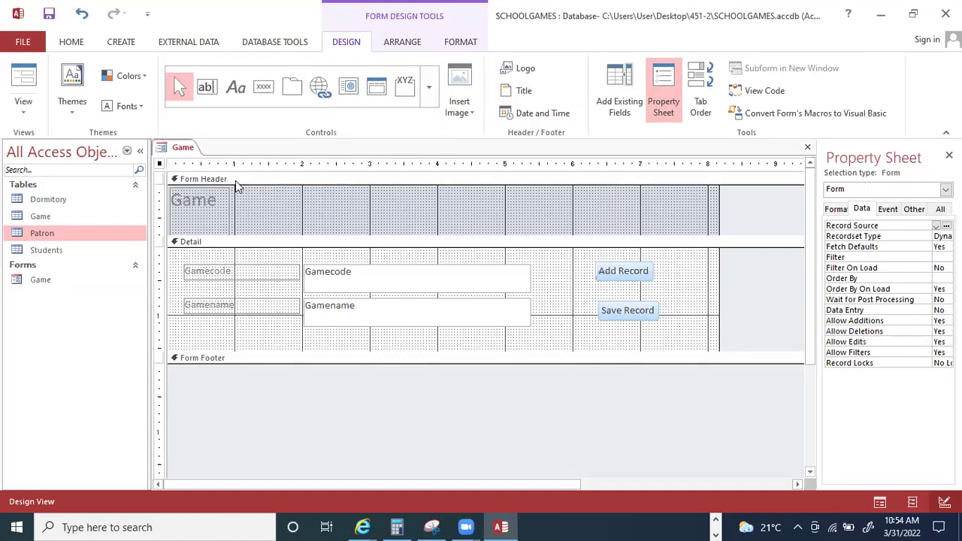
Move the Save Record button up beside the Add Record button in the Detail section.
drag(669, 281, 694, 261)
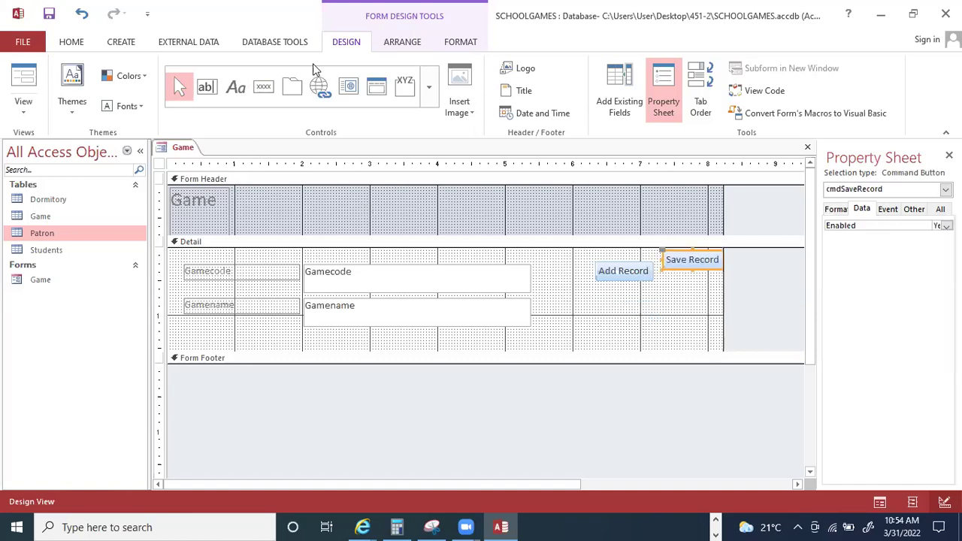
Add a command button below Add Record with the Record Operations action Delete Record and the text Delete Record, naming it cmdDelete.
click(266, 86)
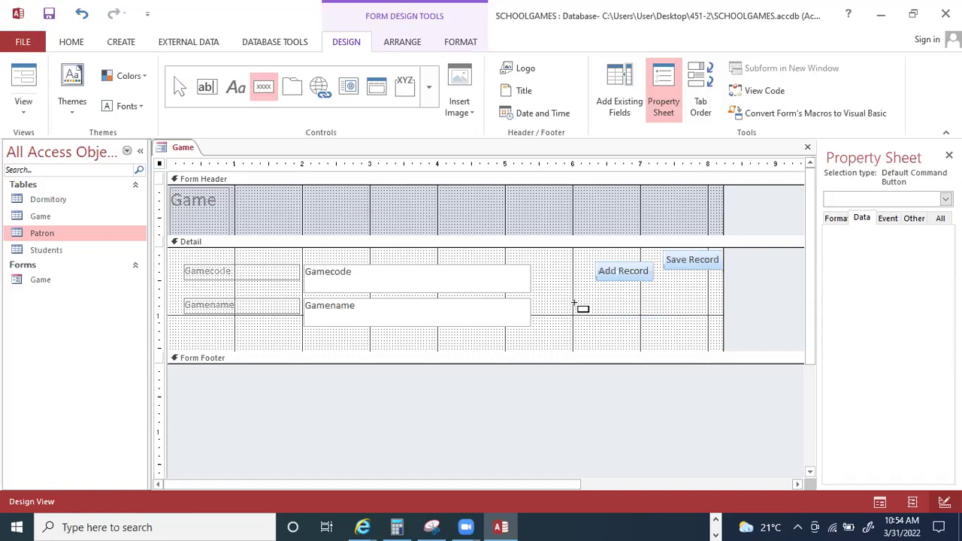
click(575, 302)
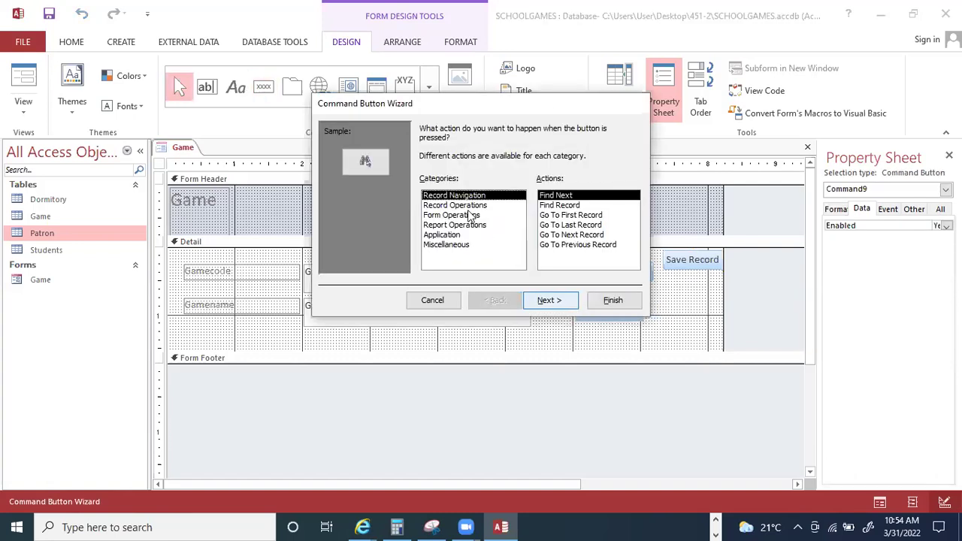
click(457, 207)
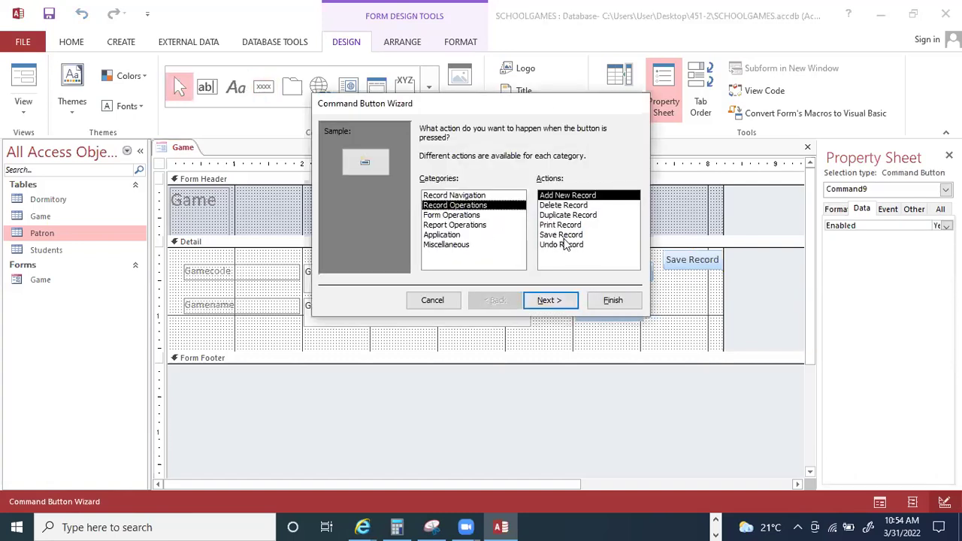
click(565, 205)
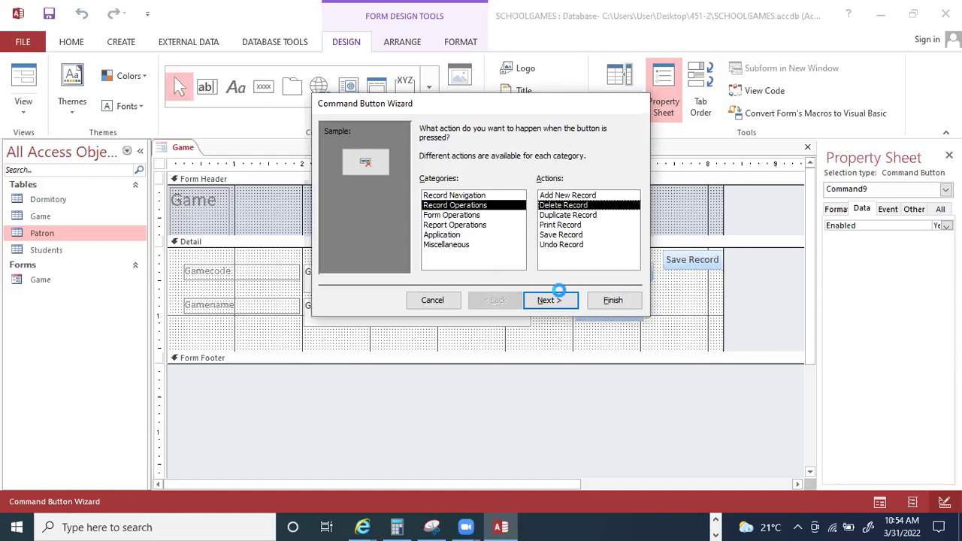
click(557, 297)
click(517, 186)
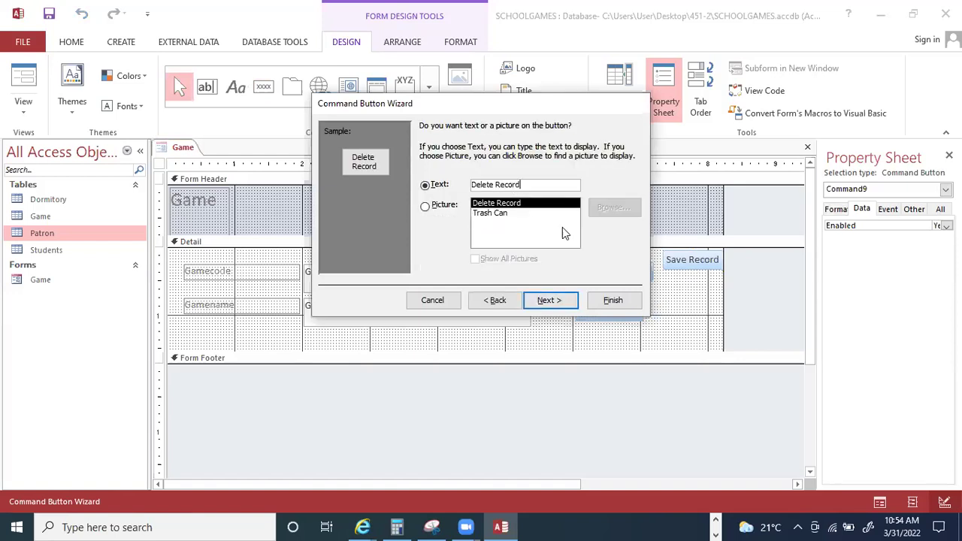
click(553, 298)
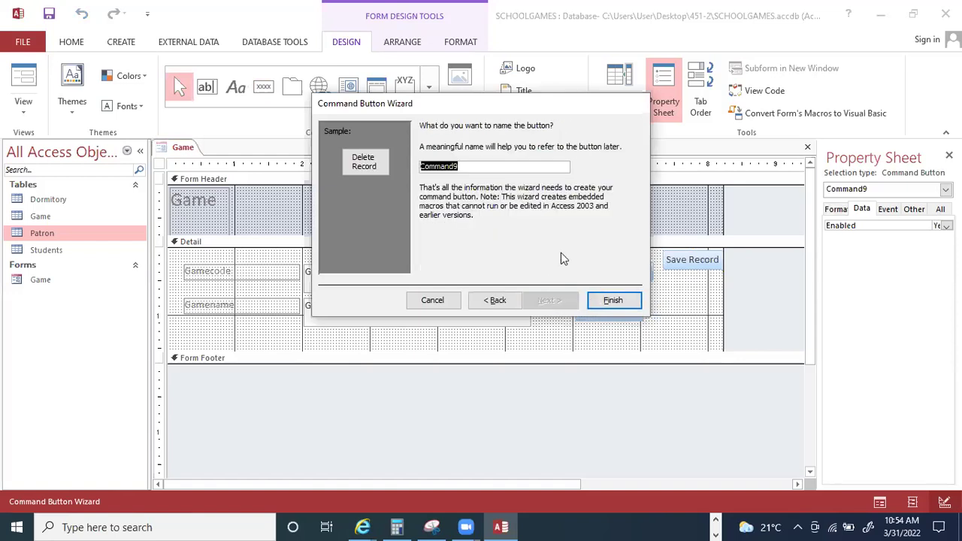
text(cmd)
click(613, 301)
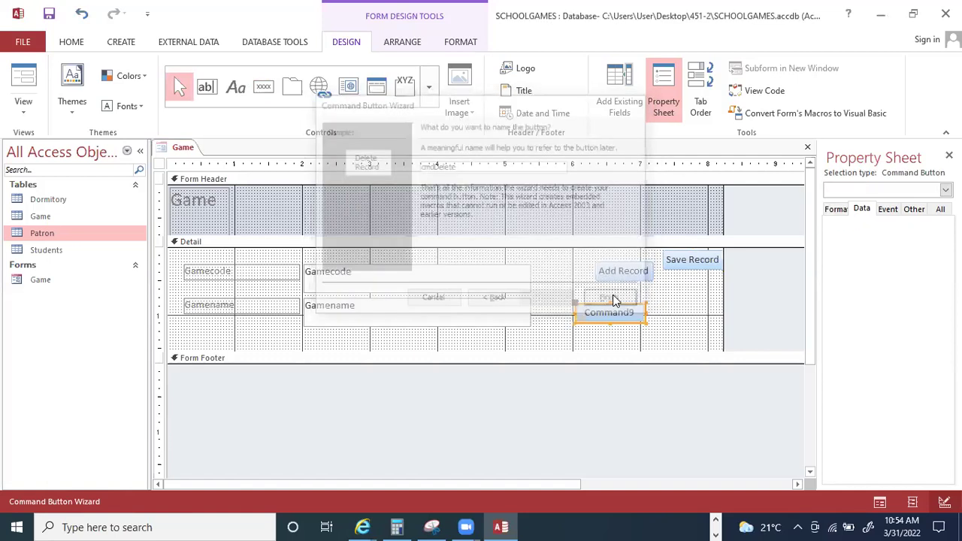
Add a command button beside Delete Record with the Record Navigation action Go To Previous Record and the Go To Previous picture, naming it cmdPrevious.
click(263, 86)
click(668, 309)
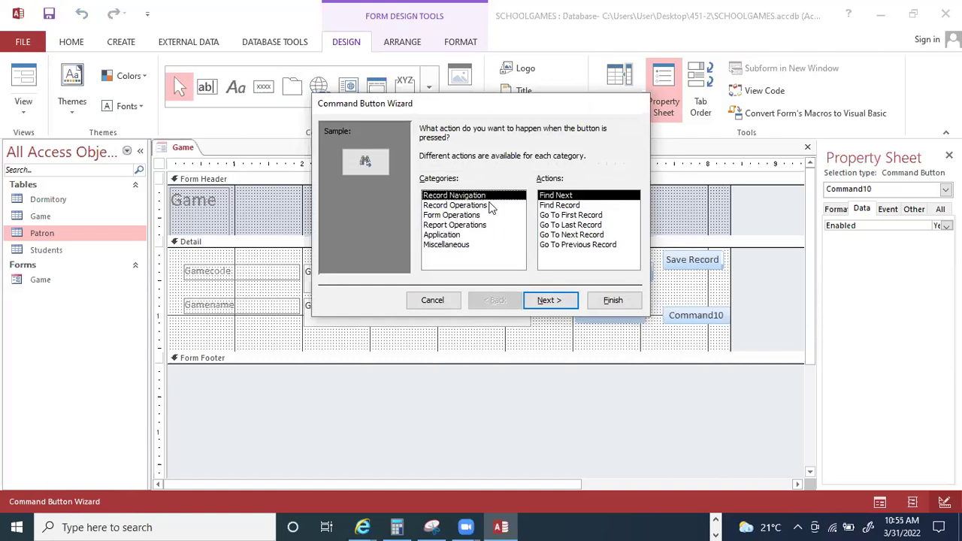
click(575, 245)
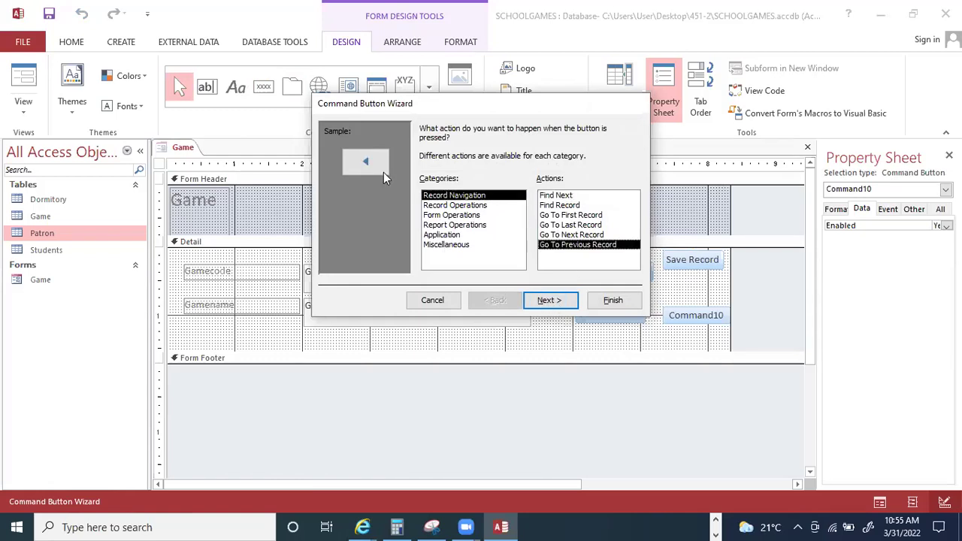
click(556, 300)
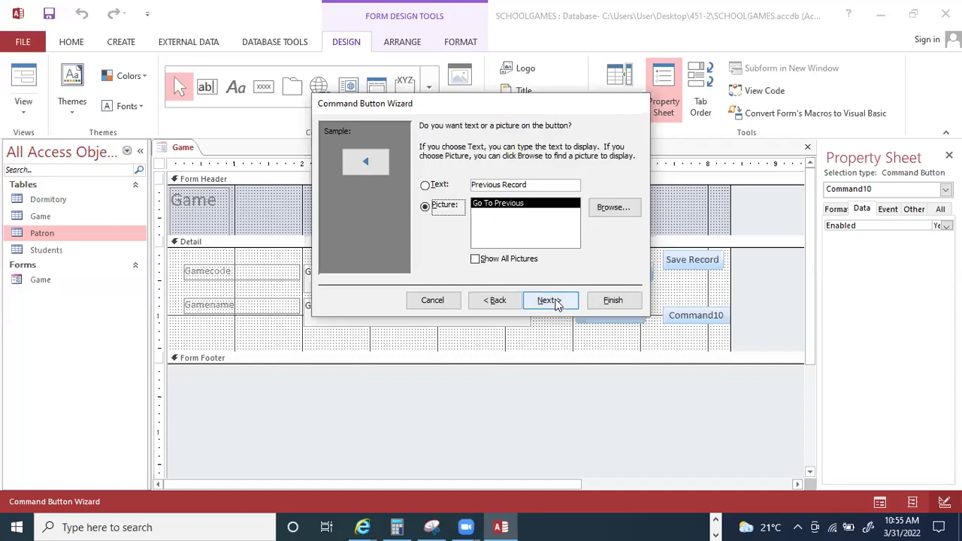
click(556, 300)
text(c)
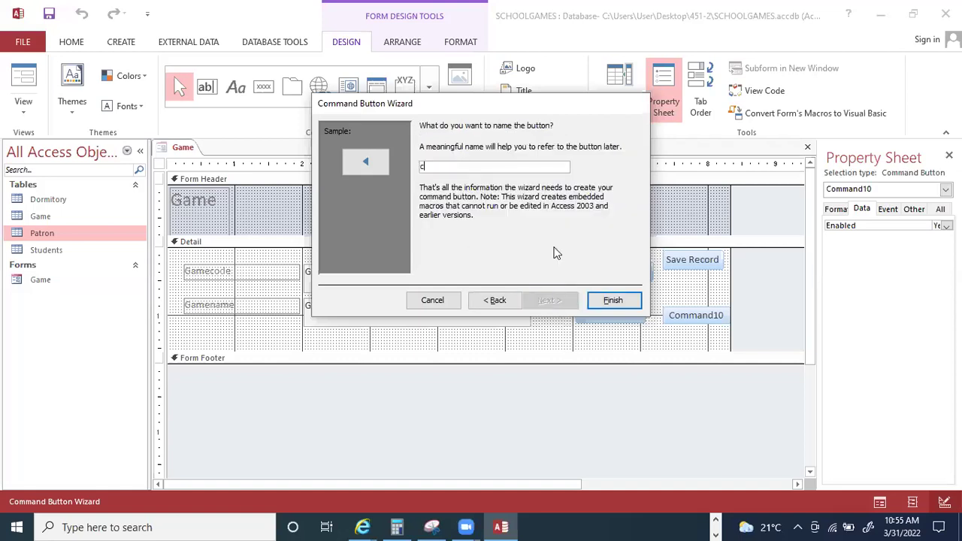
text(mdPrevious)
click(629, 302)
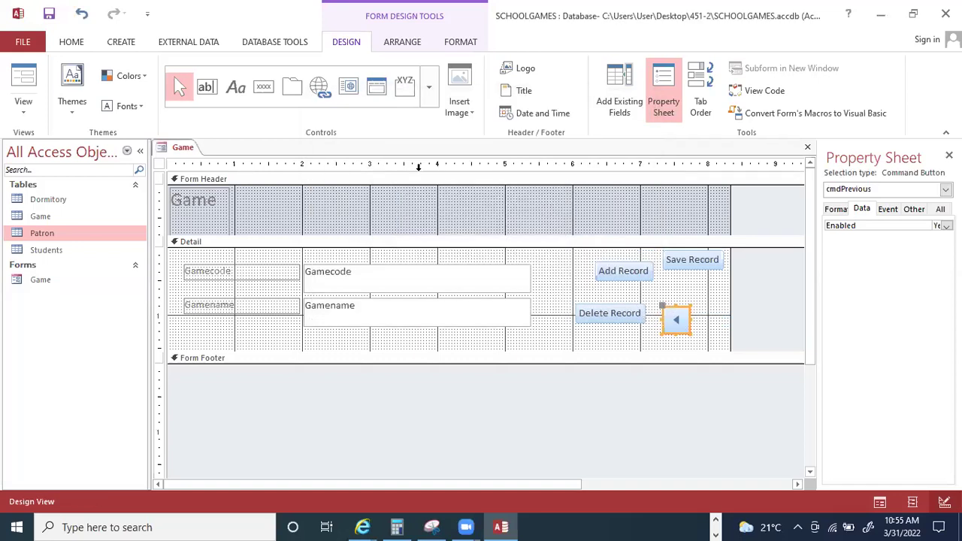
Add a command button beside the previous-record button with the action Go To Next Record and the Go To Next picture, naming it cmdNextRecord.
click(265, 88)
click(694, 297)
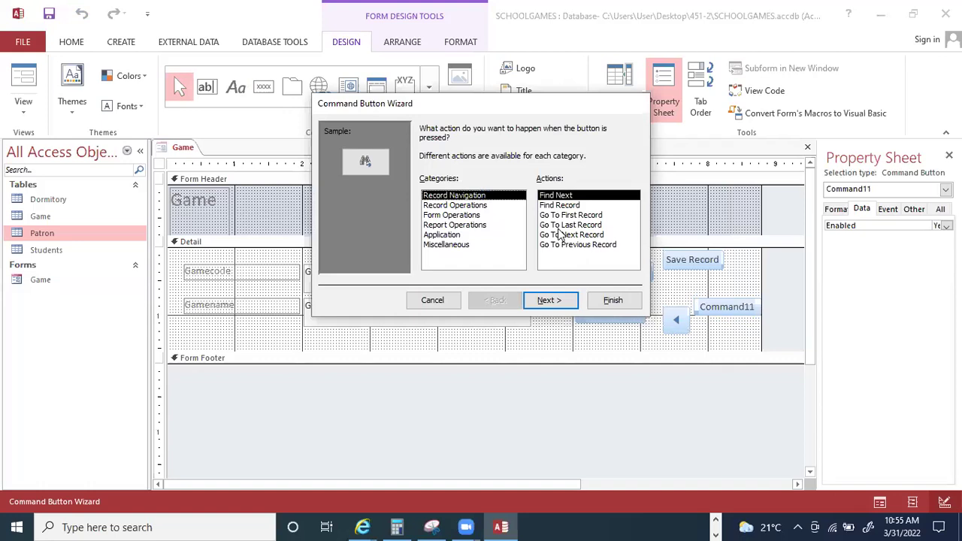
click(583, 236)
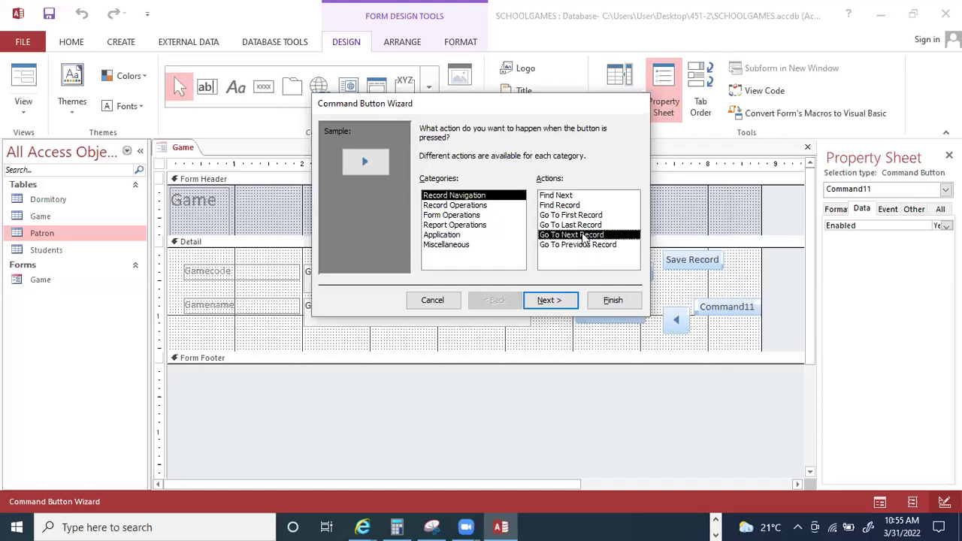
click(559, 300)
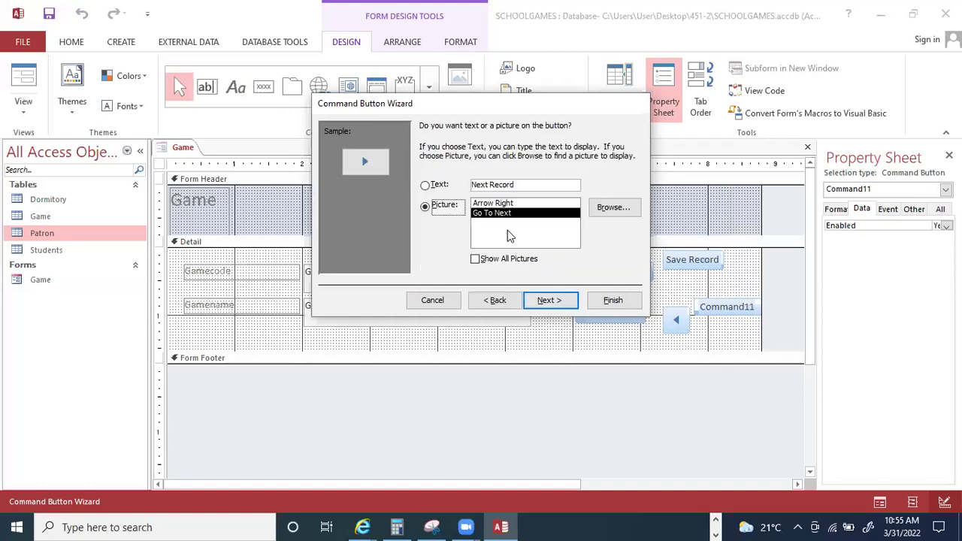
click(558, 301)
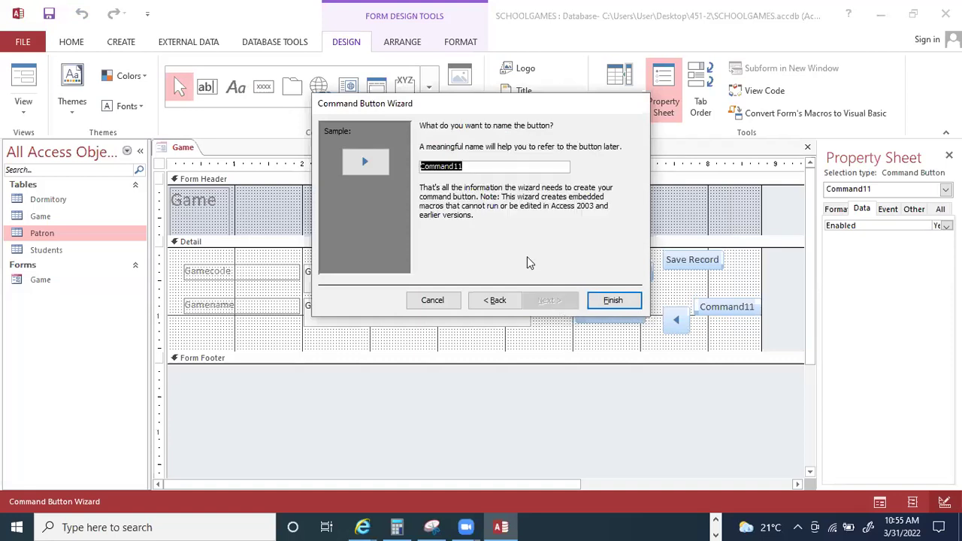
text(cmdNextRecord)
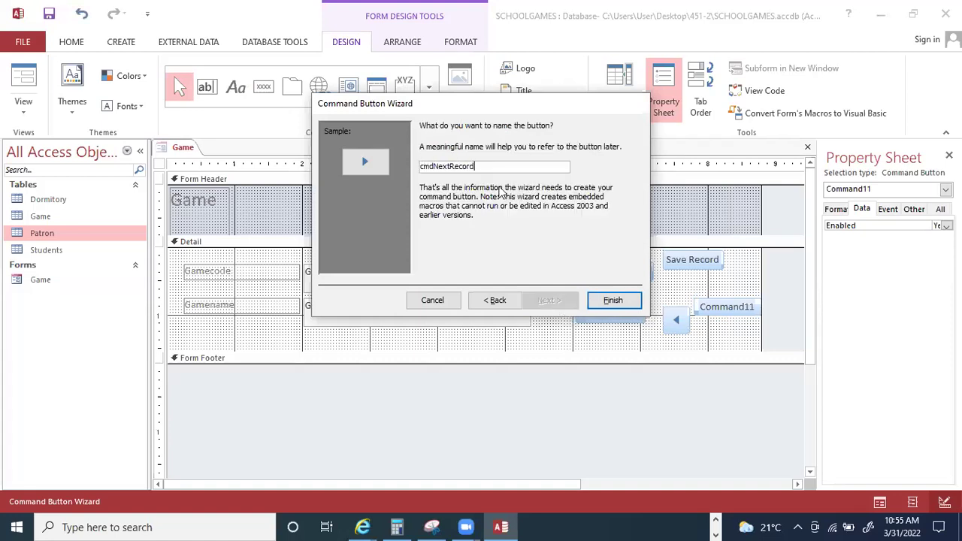
click(611, 301)
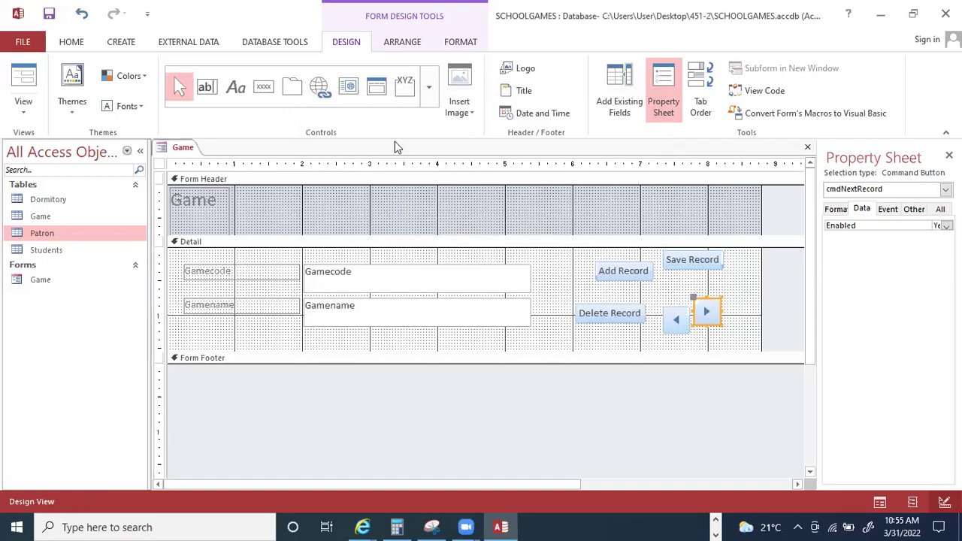
Place a command button below the navigation buttons and assign it the Form Operations action Close Form.
click(263, 91)
drag(637, 336, 707, 346)
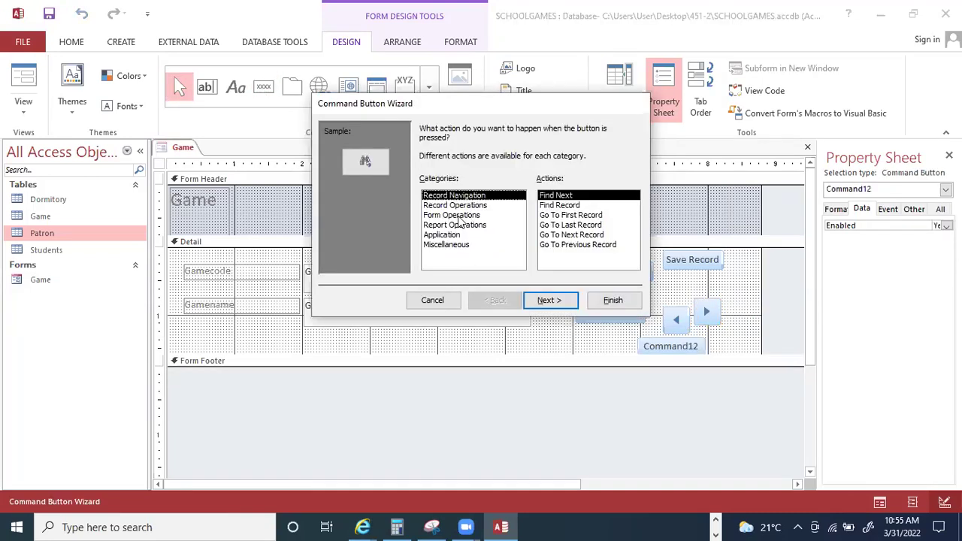
click(462, 215)
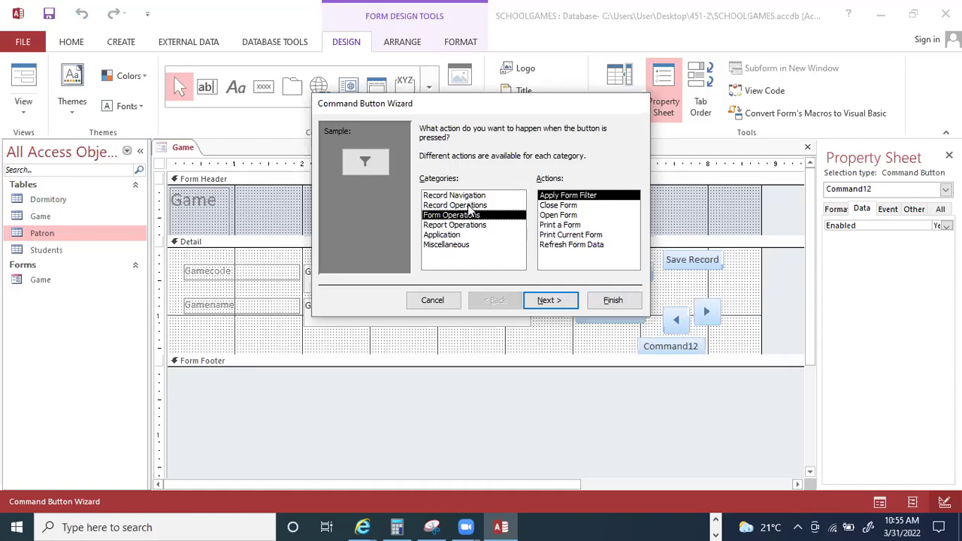
click(475, 205)
click(473, 195)
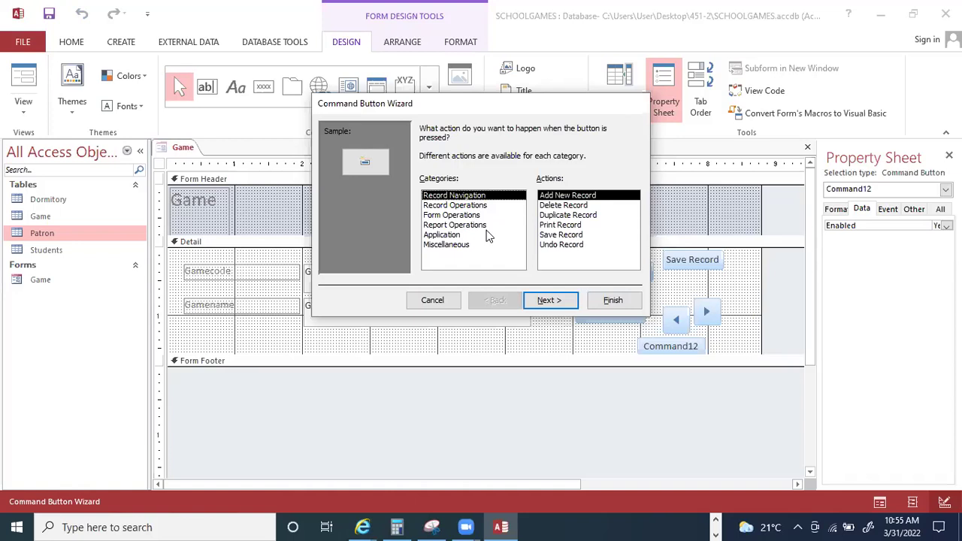
click(481, 216)
click(564, 205)
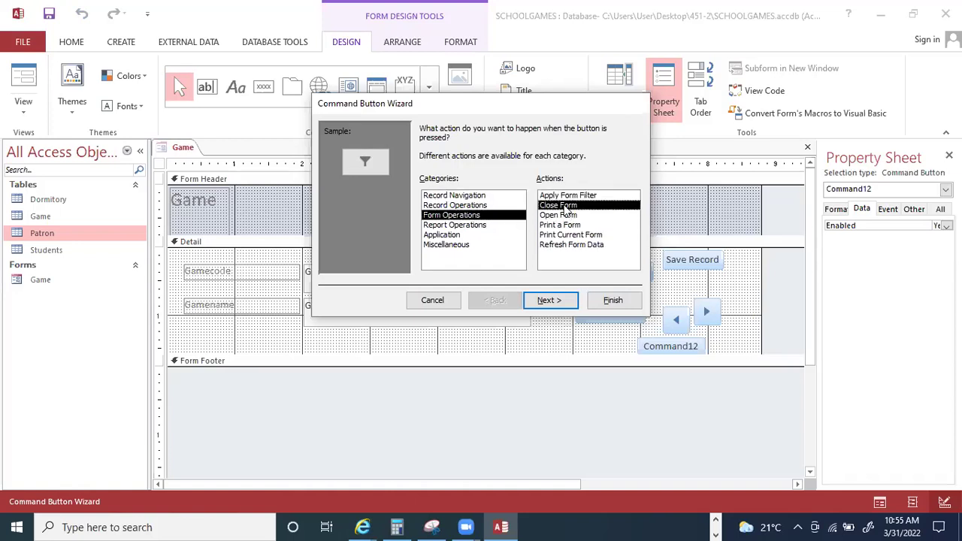
click(548, 301)
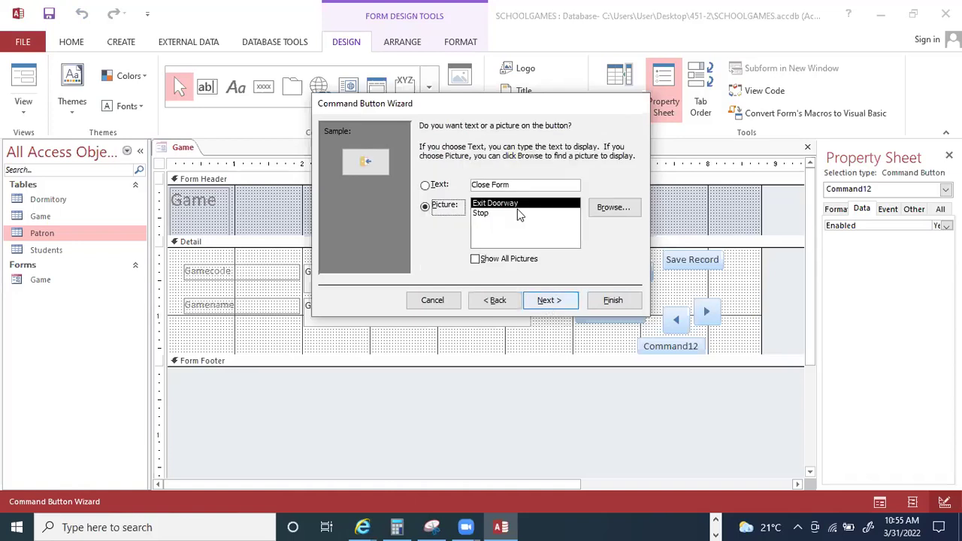
Make the new button show text instead of a picture, with the caption Close.
click(433, 186)
click(528, 184)
key(BackSpace)
key(BackSpace)
key(BackSpace)
key(BackSpace)
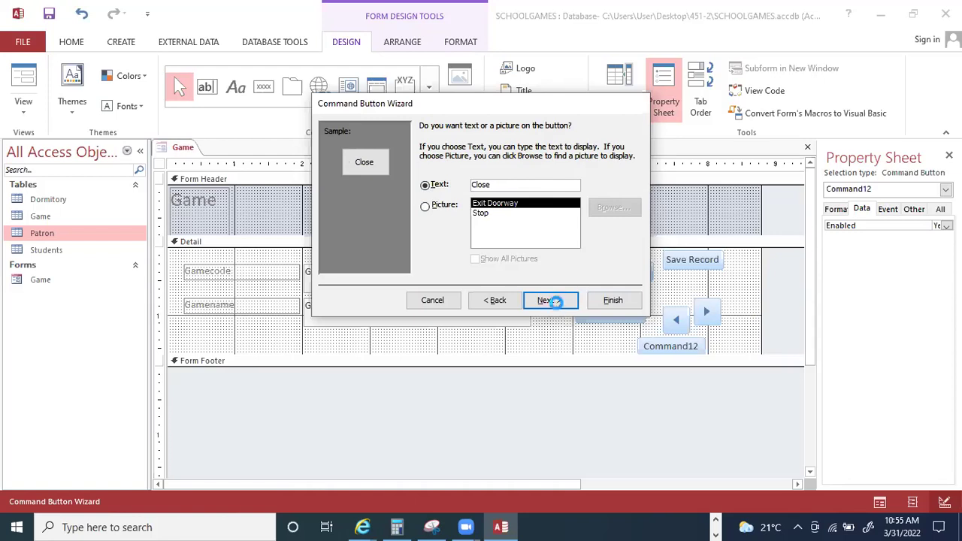
click(552, 300)
Name the Close button cmdClose and finish the Command Button Wizard.
click(450, 166)
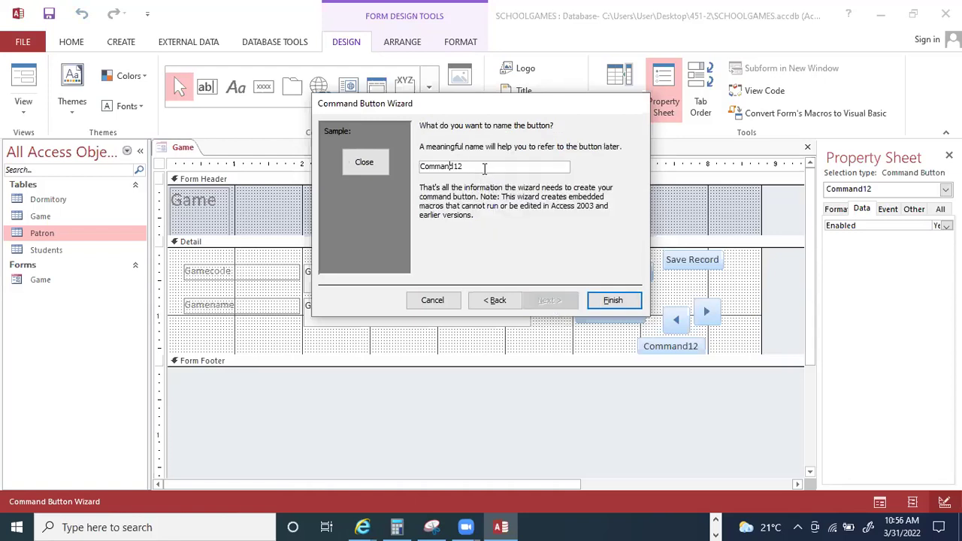
double_click(438, 166)
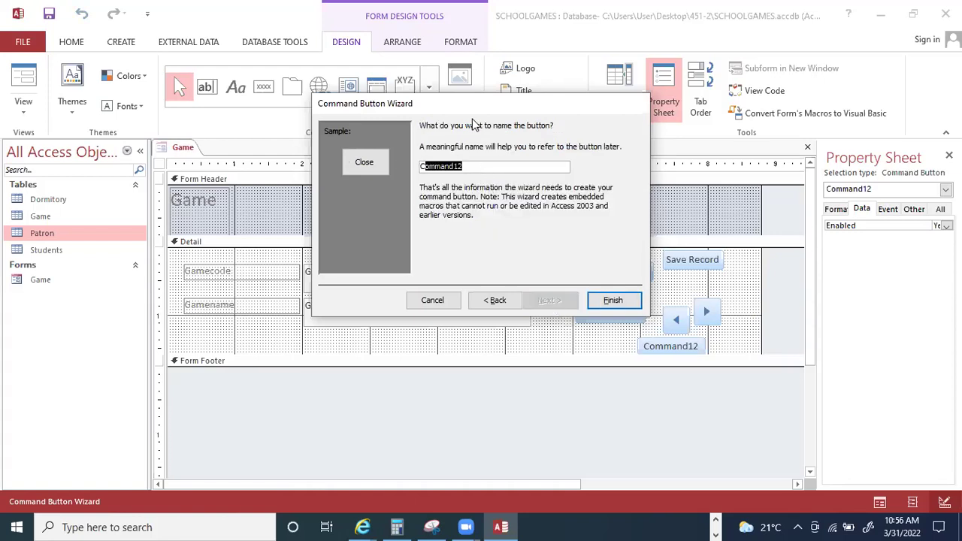
text(C)
key(Caps_Lock)
key(Caps_Lock)
text(mc)
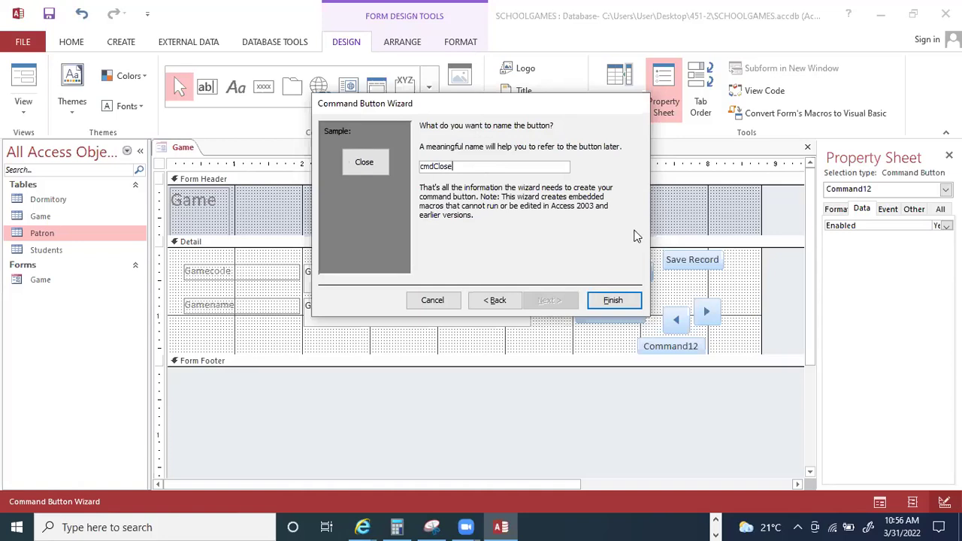
click(612, 300)
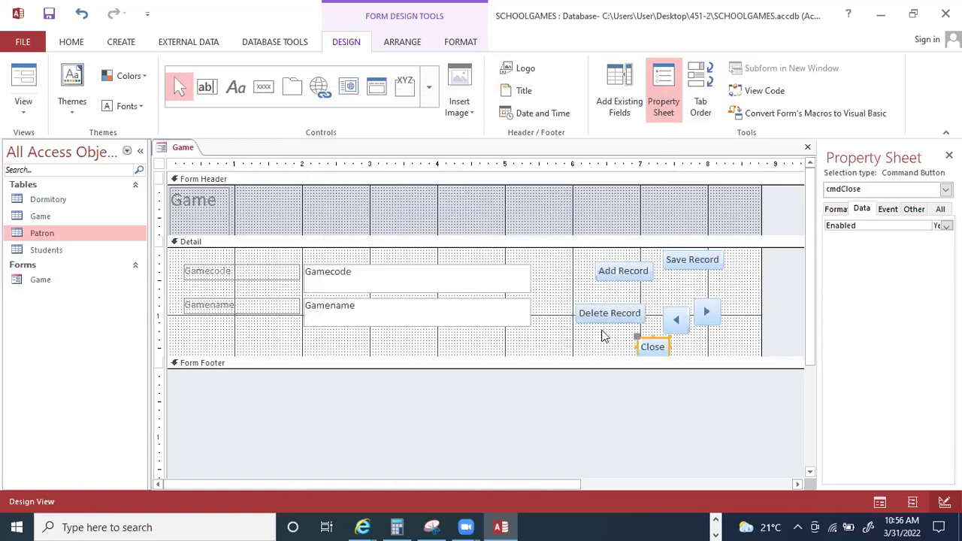
Move Save Record down and place Add Record above it at the top of the Detail section's button area.
click(624, 328)
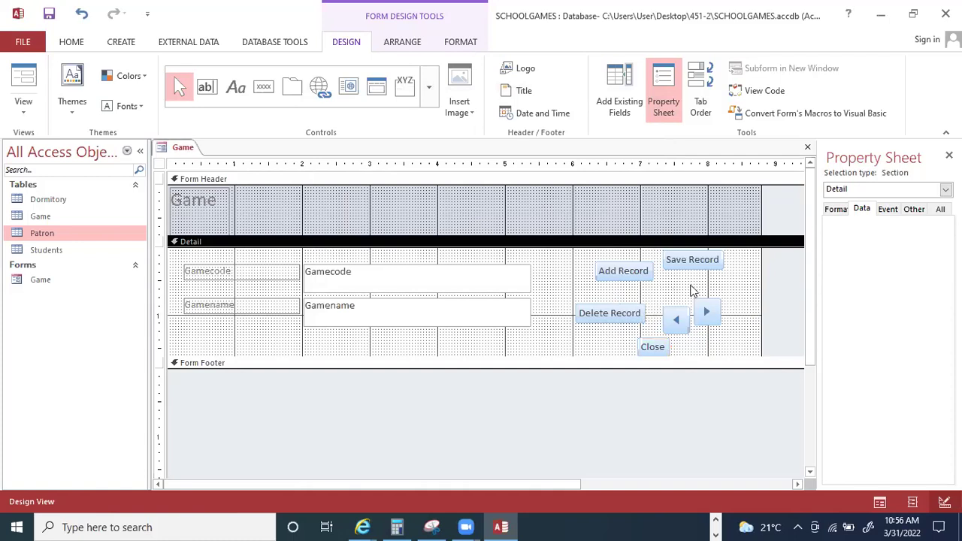
click(635, 269)
drag(634, 269, 627, 263)
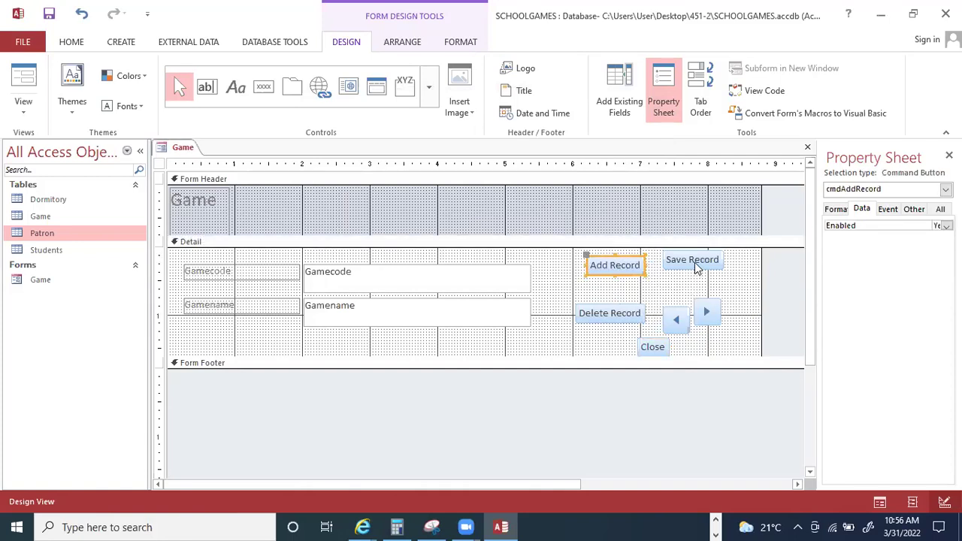
click(687, 280)
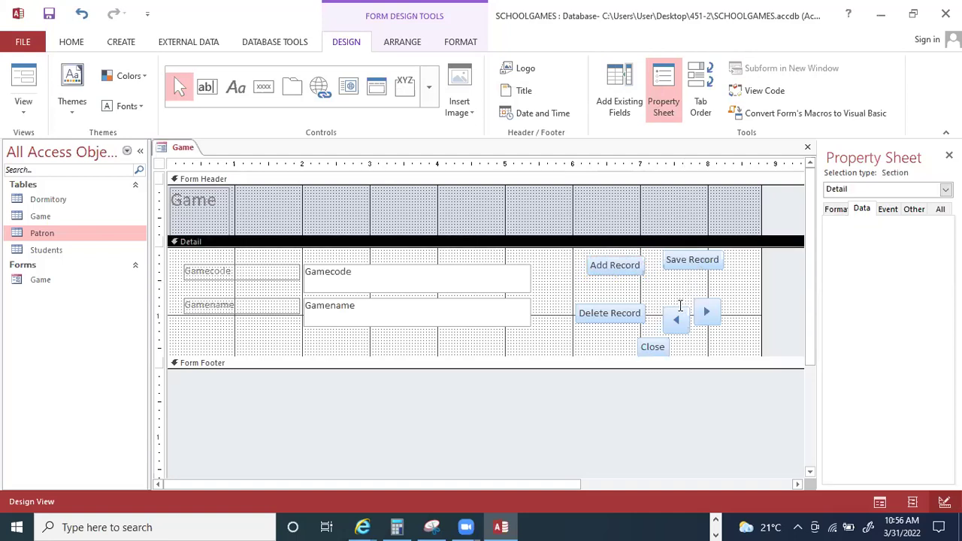
drag(677, 263, 682, 286)
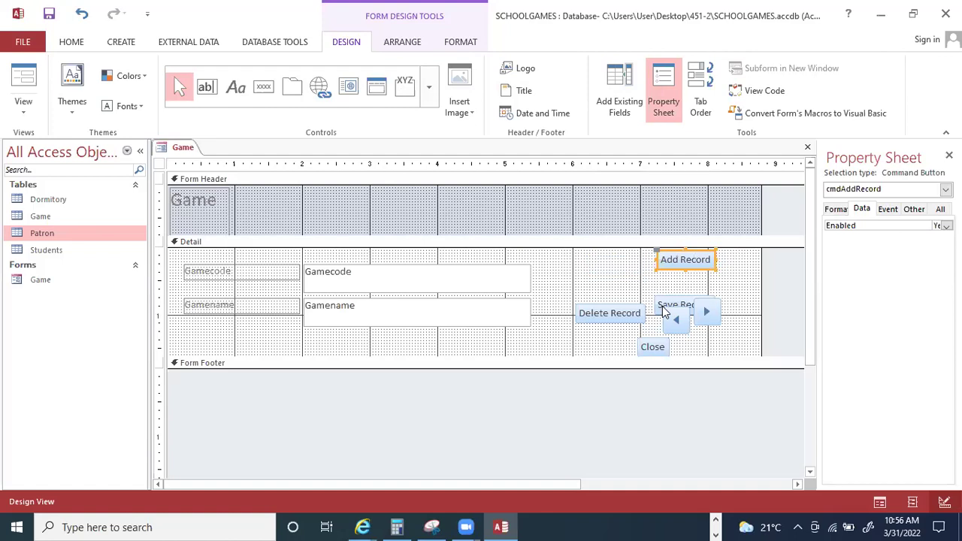
double_click(659, 281)
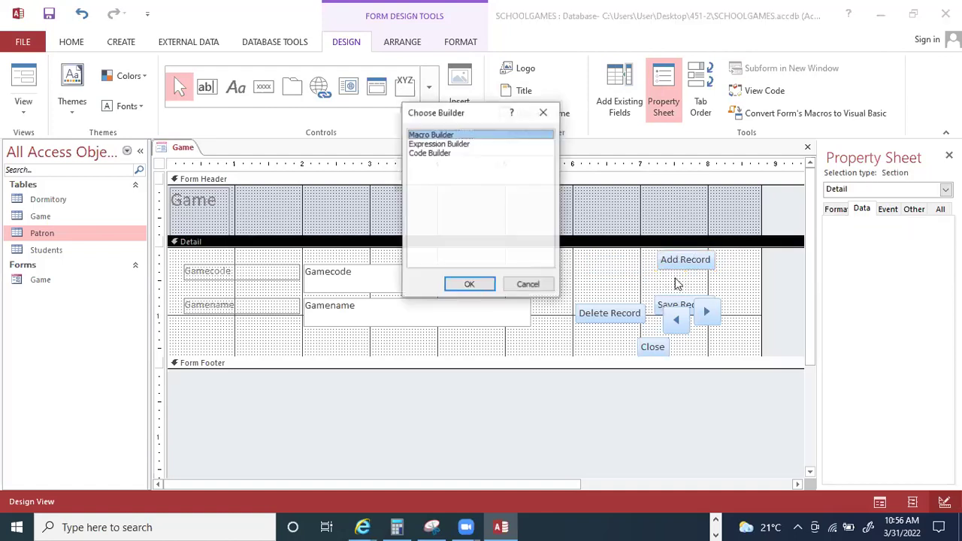
click(541, 282)
Stack Save Record and Delete Record directly under Add Record, and move the previous and next arrow buttons below them.
drag(664, 301, 700, 324)
click(671, 307)
drag(703, 312, 723, 340)
drag(629, 317, 710, 307)
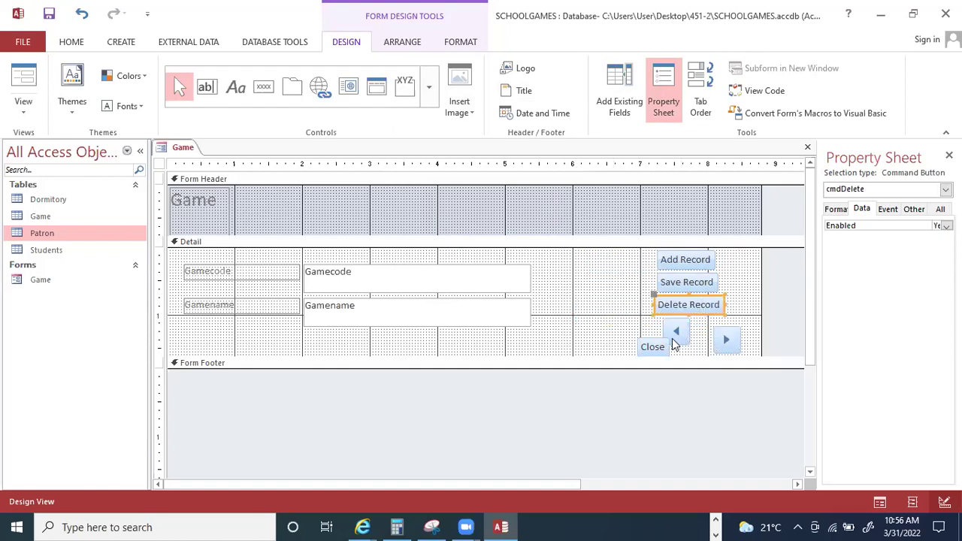
Bring the two arrow buttons together under Delete Record and center the Close button beneath them.
drag(661, 353, 679, 394)
mouse_move(668, 338)
mouse_down()
mouse_move(723, 333)
mouse_move(682, 338)
mouse_up()
drag(679, 394, 695, 362)
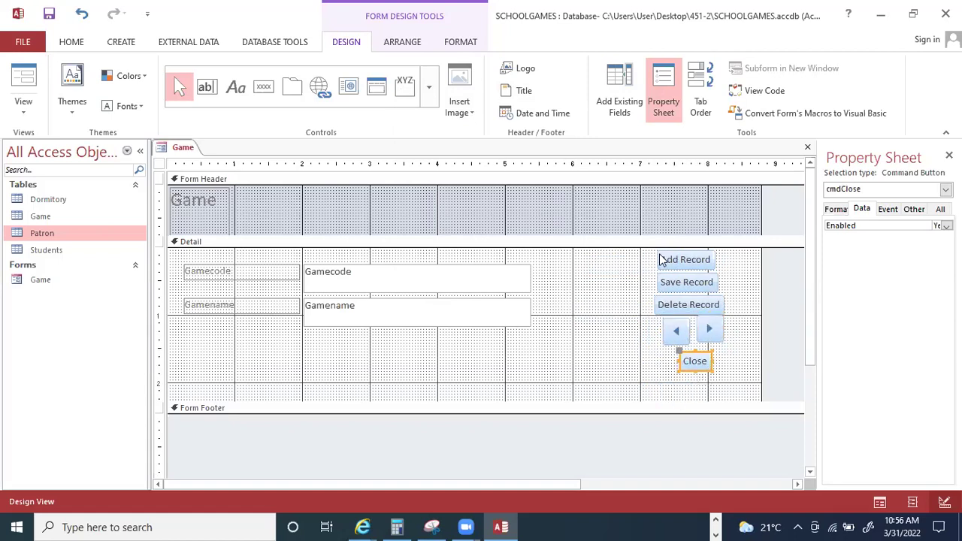
Size the Add Record, Save Record and Delete Record buttons to the widest and align them left.
drag(644, 255, 733, 319)
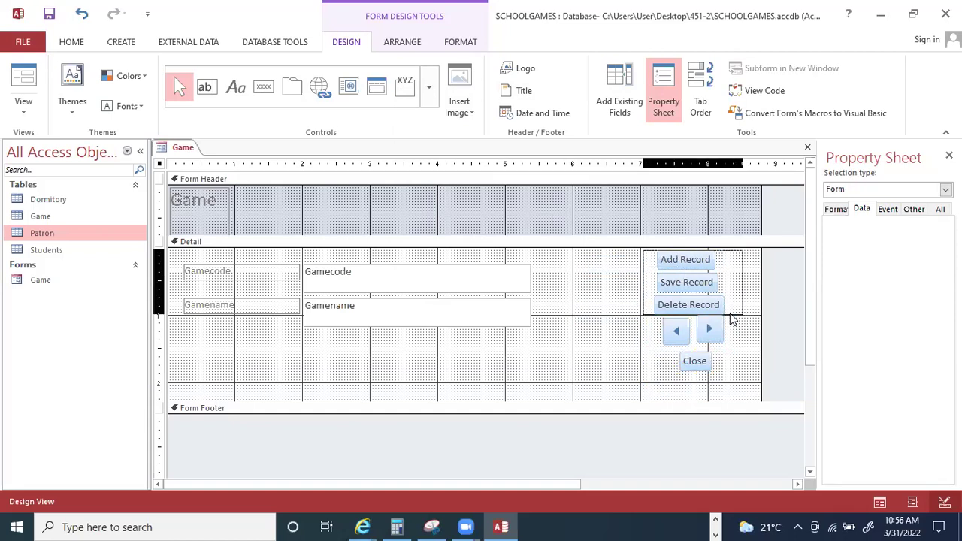
right_click(696, 284)
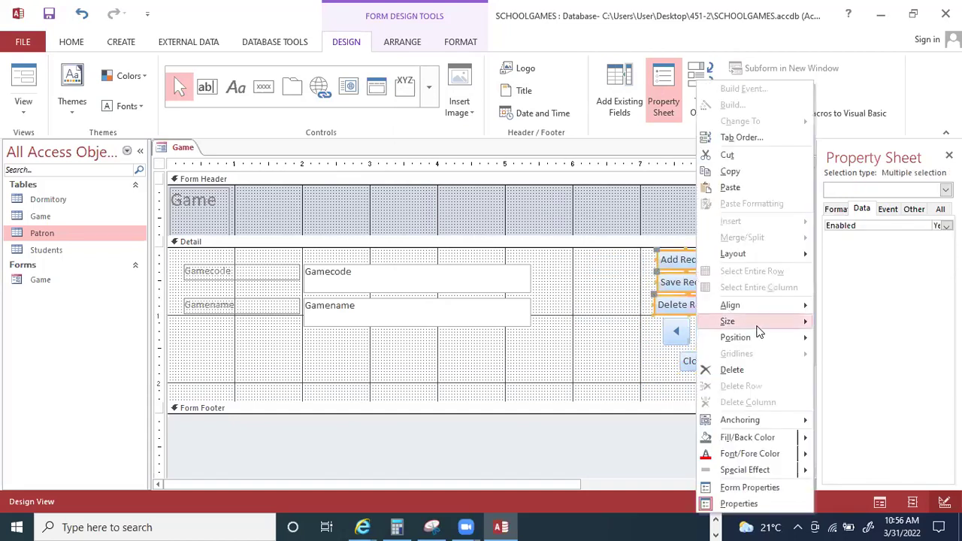
mouse_move(758, 324)
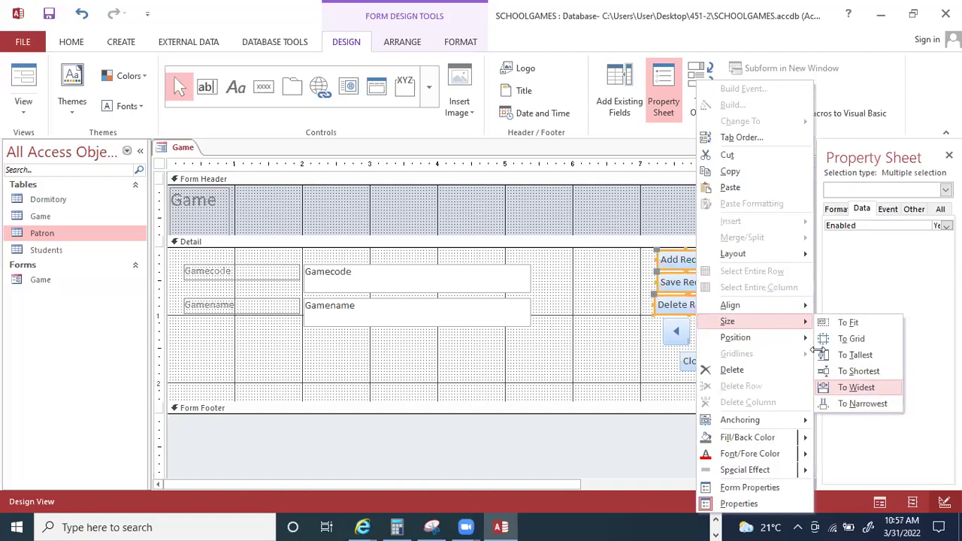
click(875, 387)
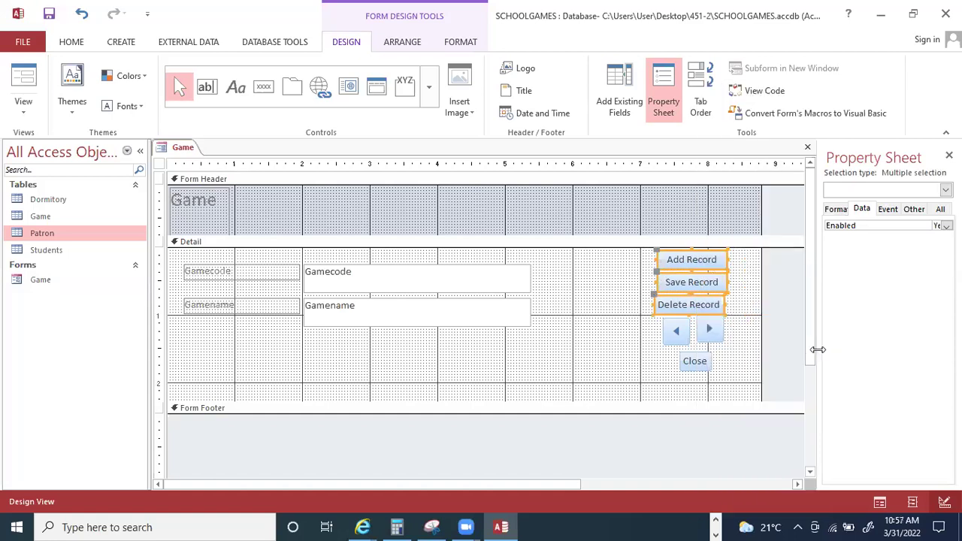
right_click(705, 281)
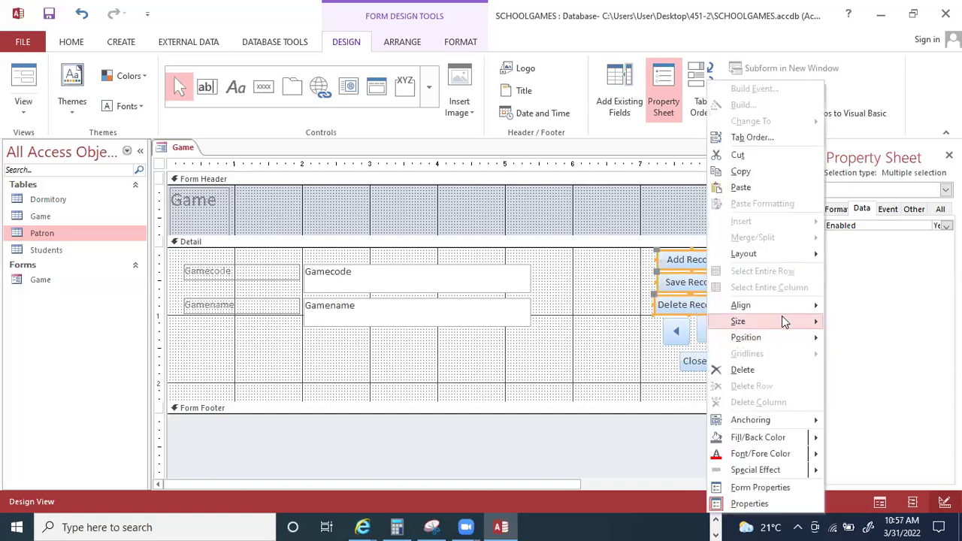
mouse_move(808, 306)
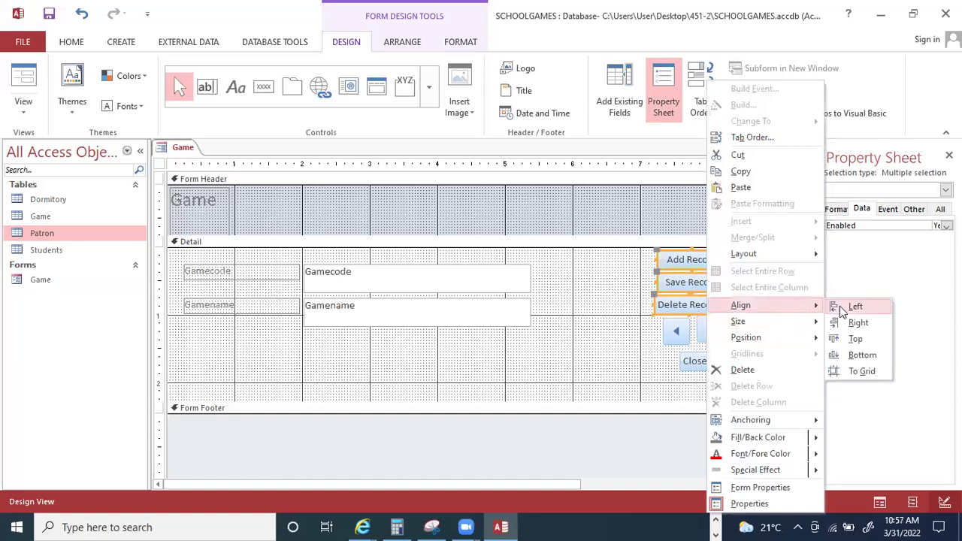
click(840, 306)
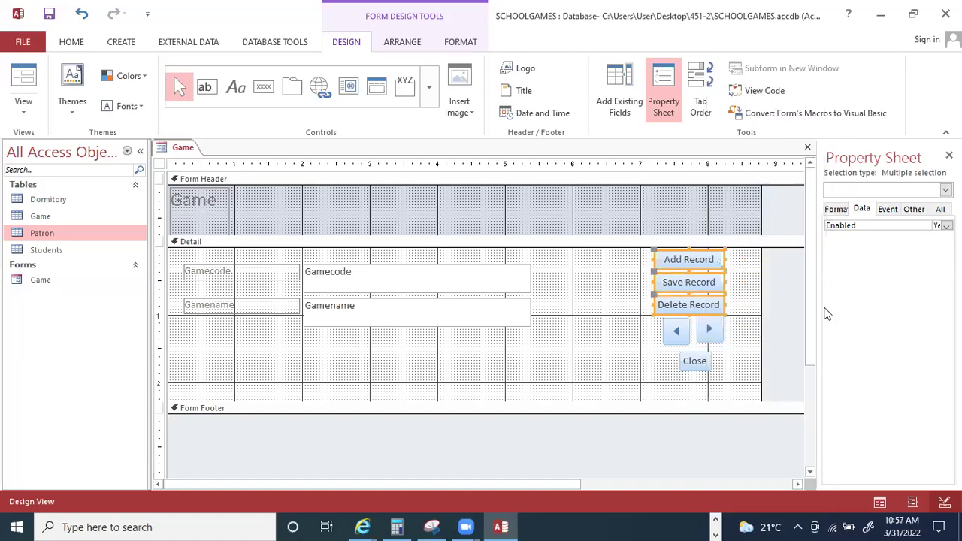
click(622, 308)
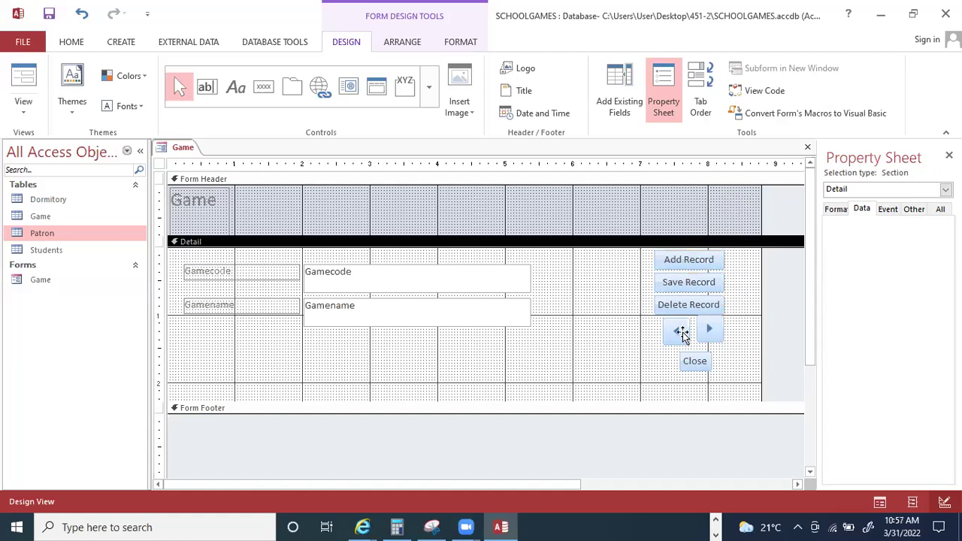
Shift the previous and next arrow buttons and the Close button slightly left to center them under Delete Record.
click(676, 331)
drag(712, 334, 690, 359)
click(715, 362)
click(695, 362)
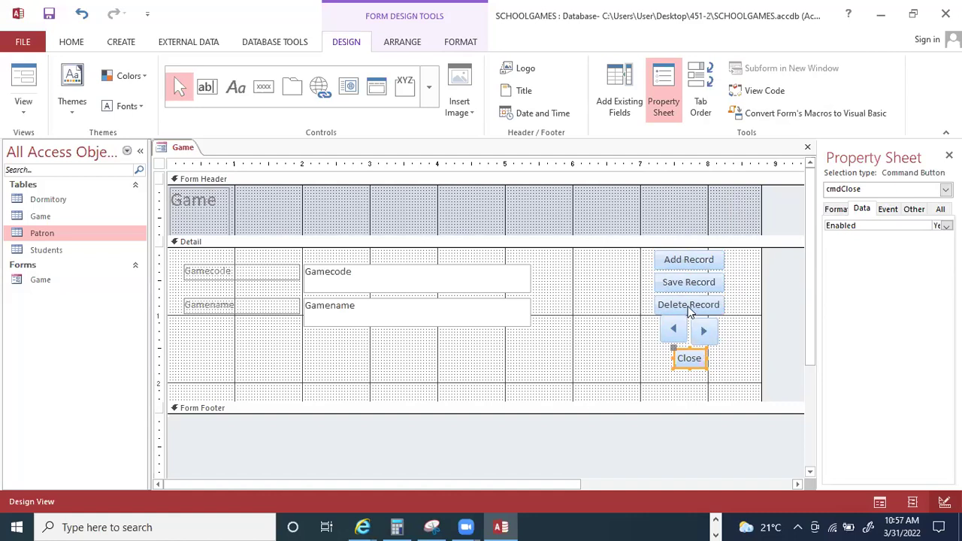
Match the Close button's width to Delete Record by sizing both to the widest.
shift+click(693, 305)
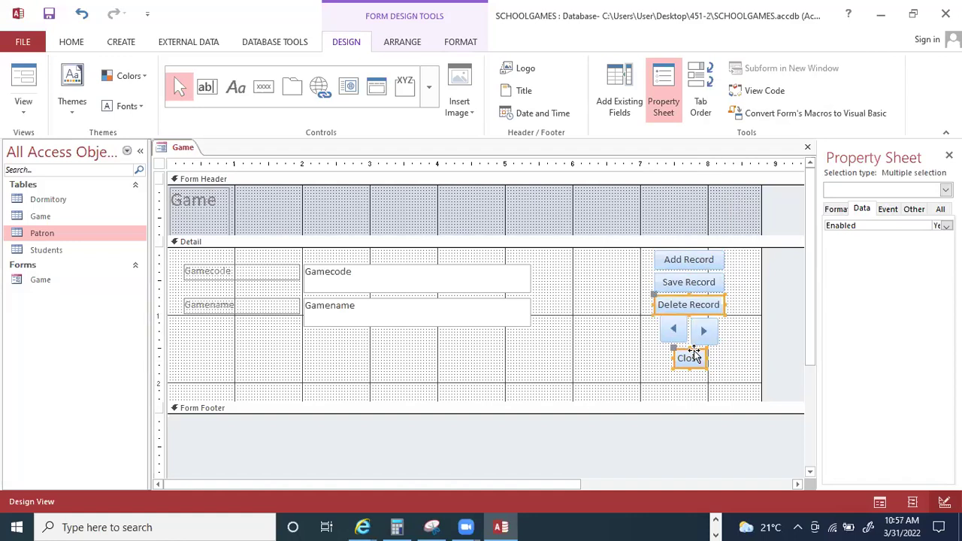
right_click(692, 354)
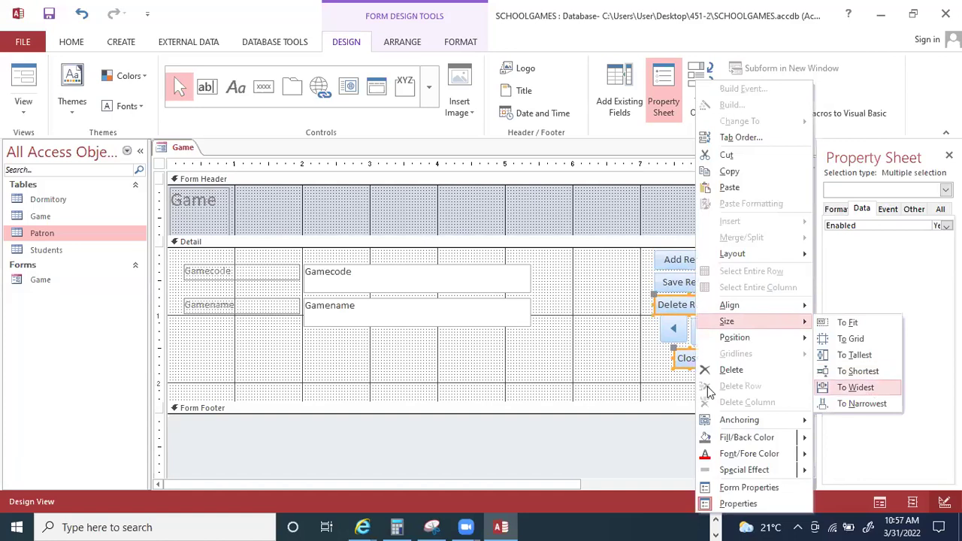
click(860, 387)
click(705, 370)
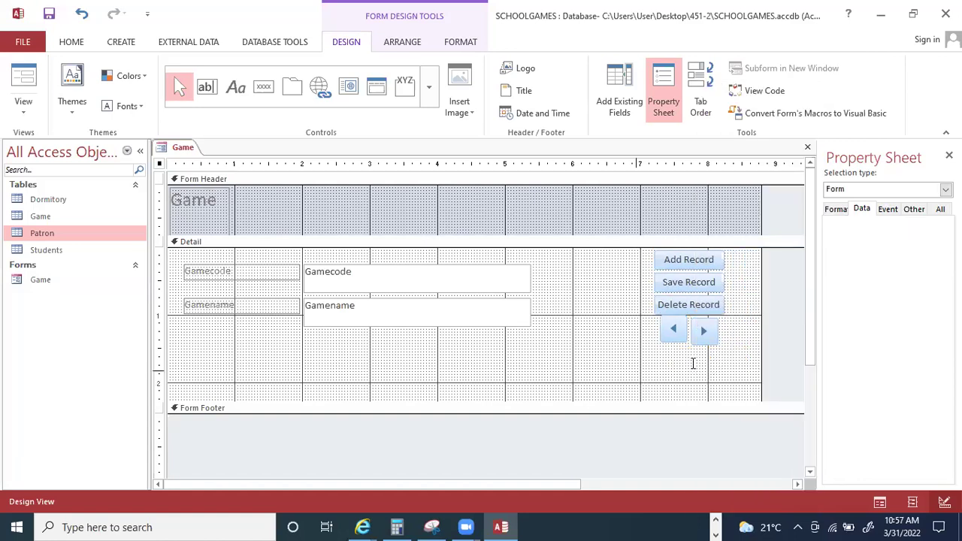
key(Escape)
click(752, 347)
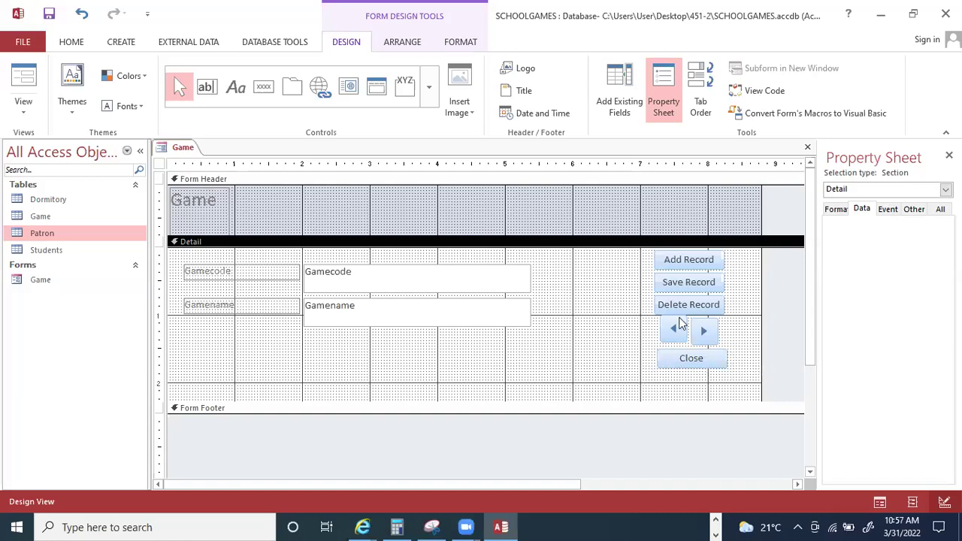
Move Close lower in the Detail section and align its left edge with Delete Record.
key(ctrl+z)
shift+click(687, 306)
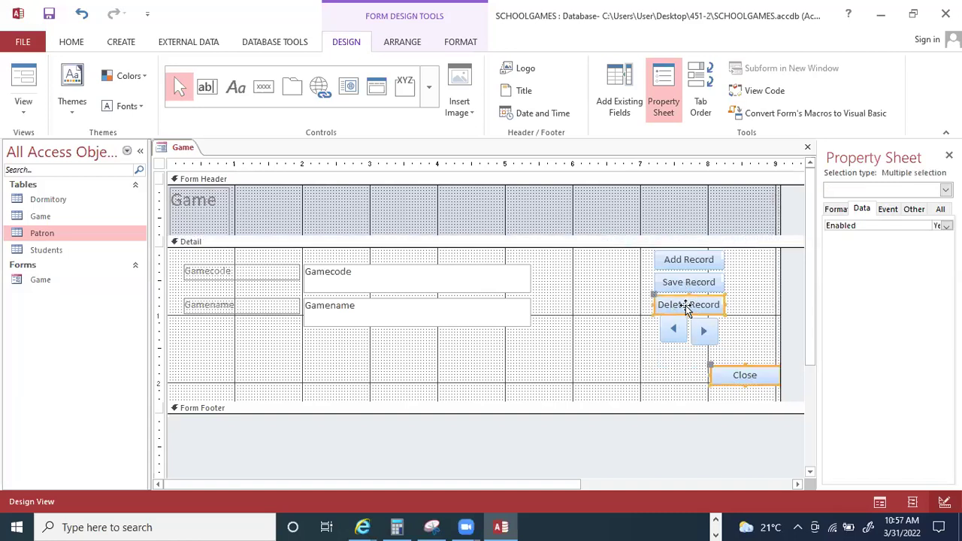
right_click(739, 374)
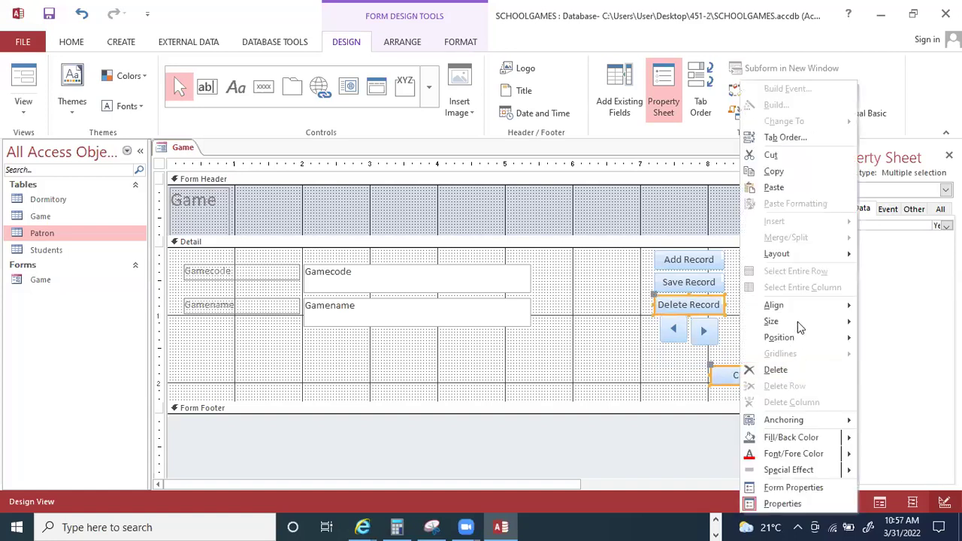
mouse_move(806, 306)
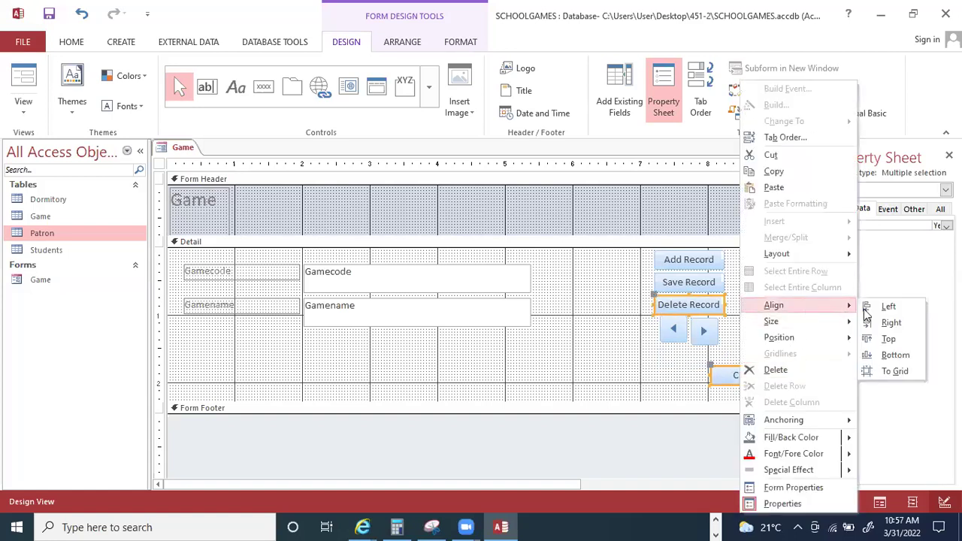
click(877, 311)
click(688, 349)
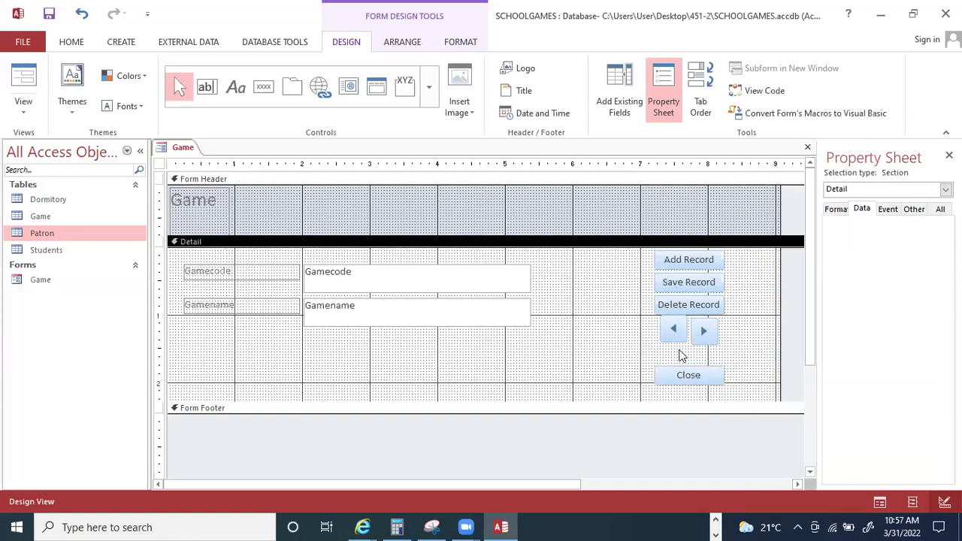
Move Close up directly under the arrow buttons, shorten the Detail section to end just below it, and save the form.
click(688, 372)
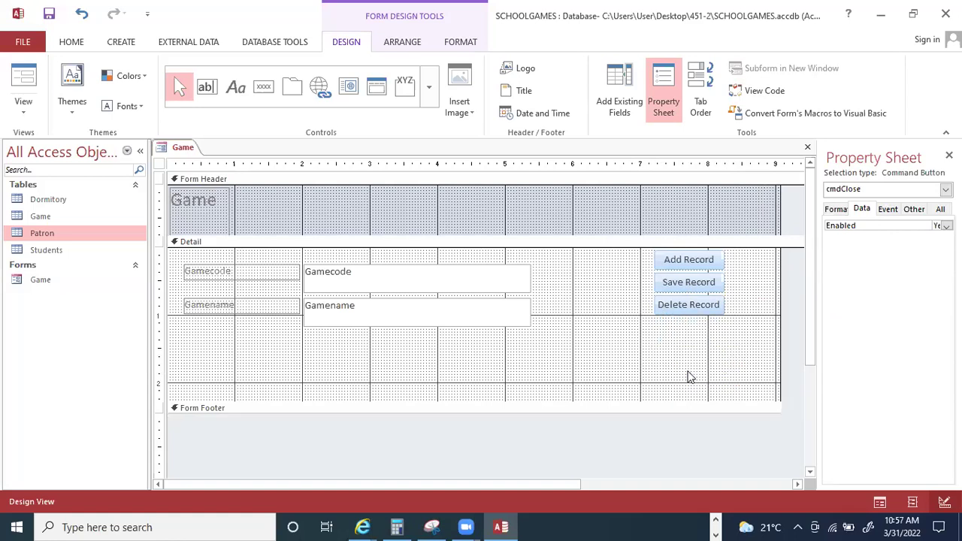
drag(636, 400, 661, 316)
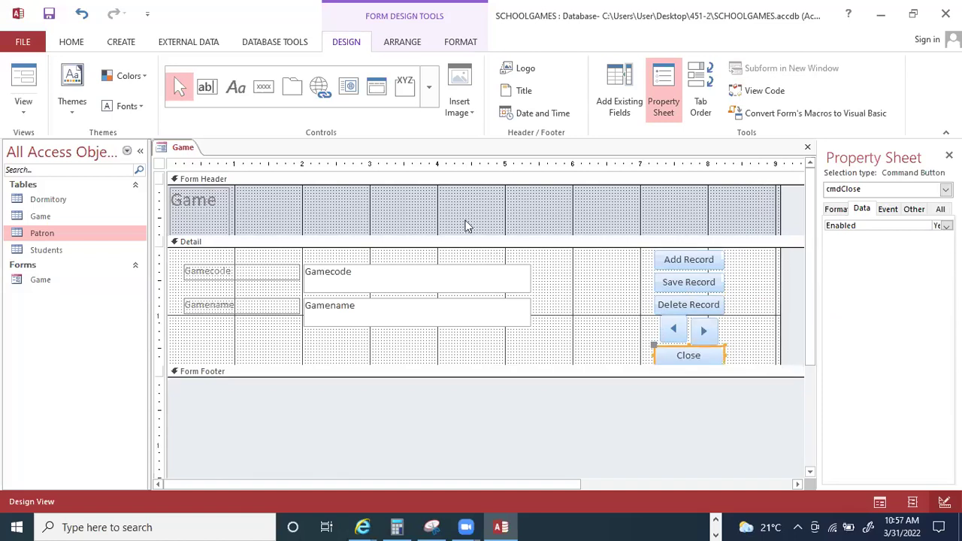
click(49, 15)
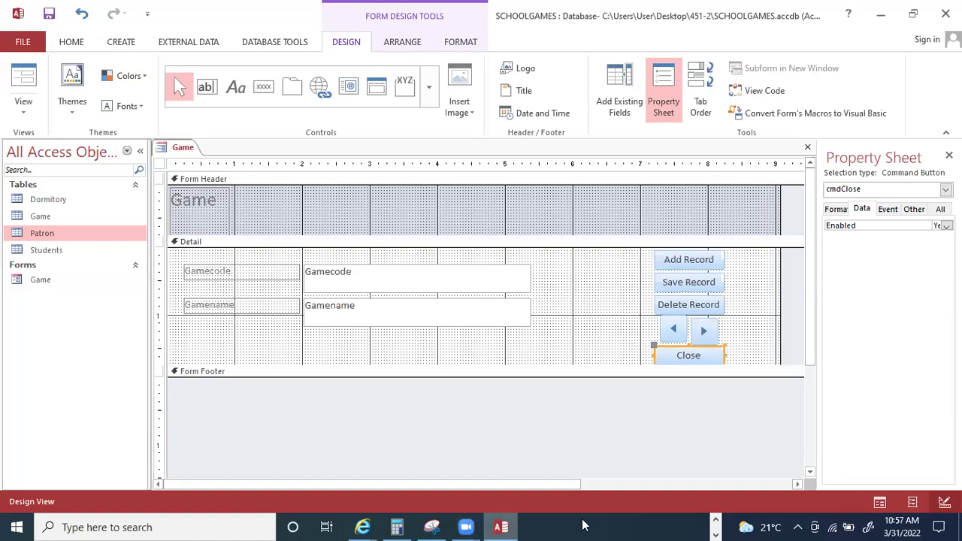
Switch to the Word document Document17 to read exam task (b)(i) about creating forms, and return to Access.
click(715, 522)
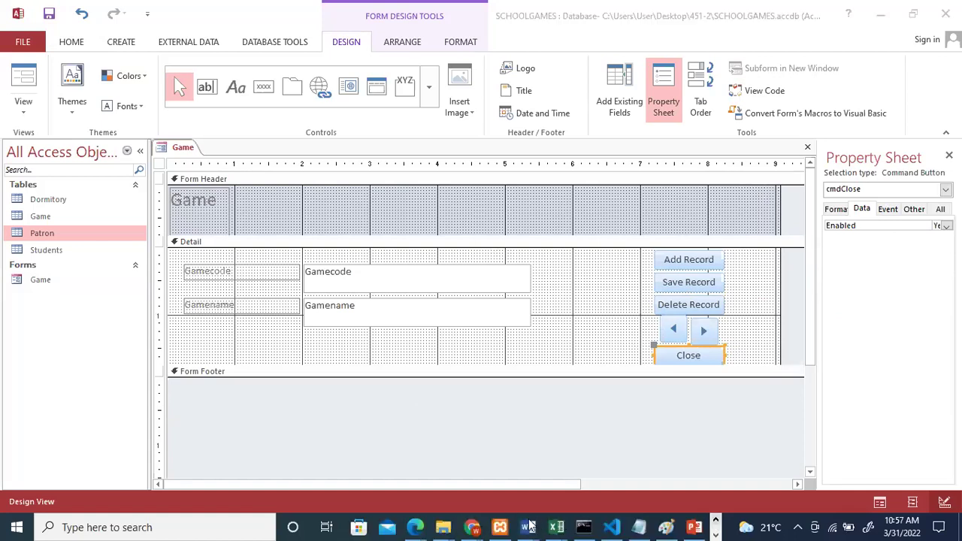
mouse_move(530, 526)
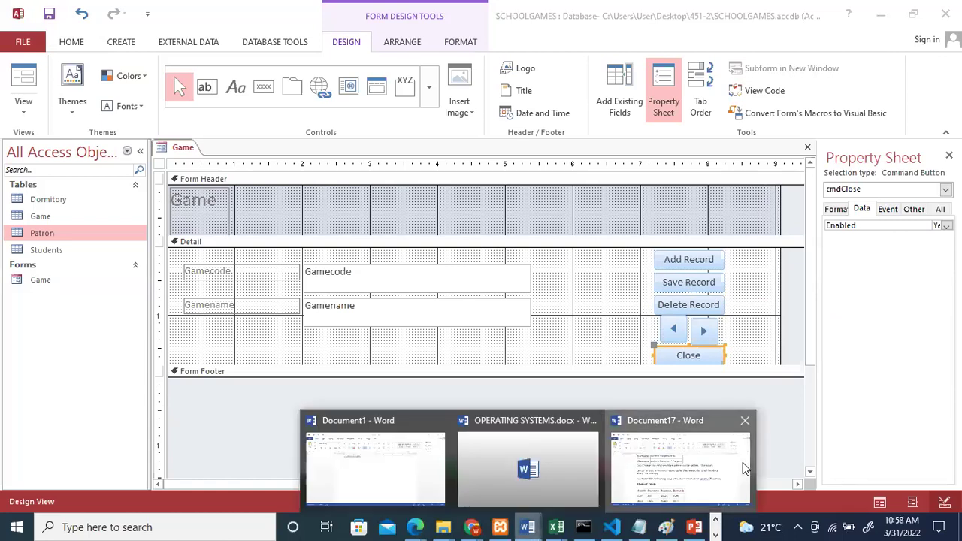
click(742, 462)
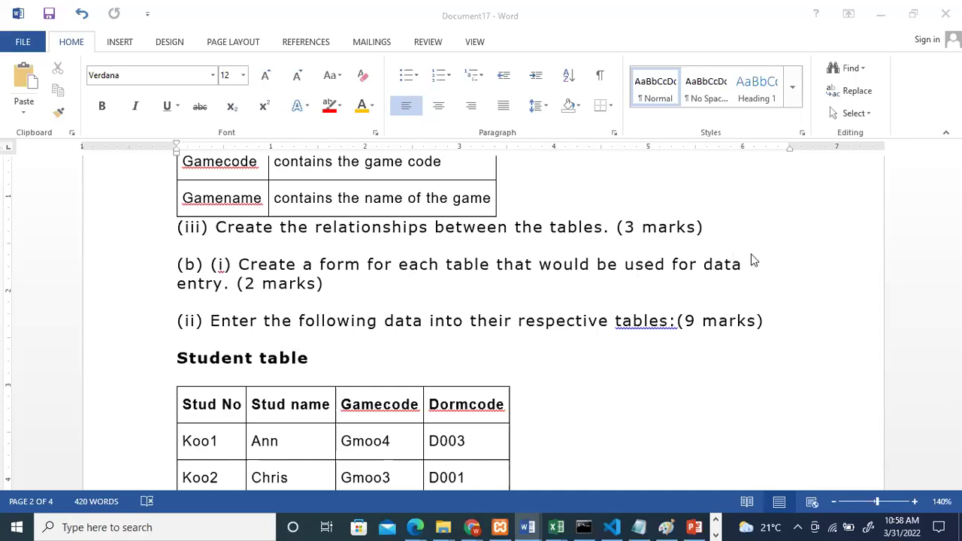
click(387, 293)
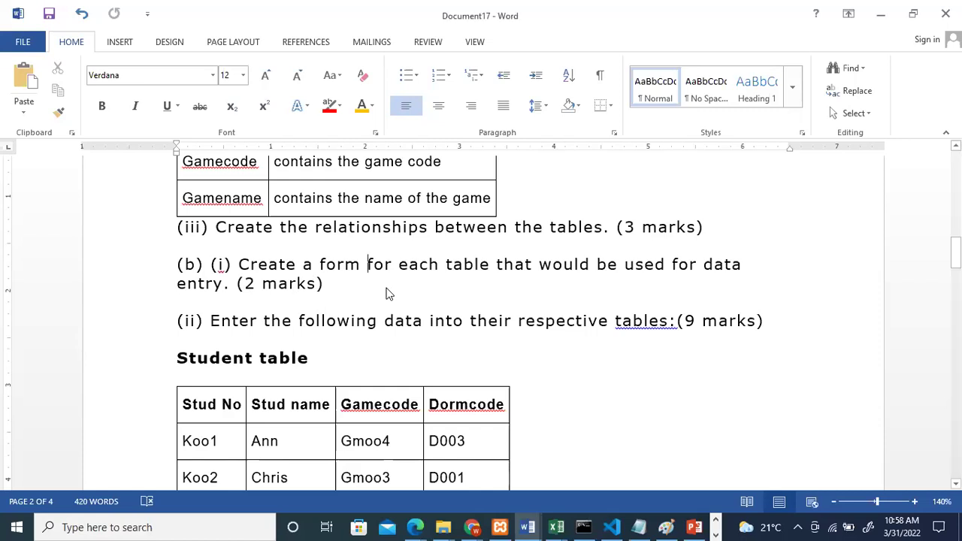
click(882, 21)
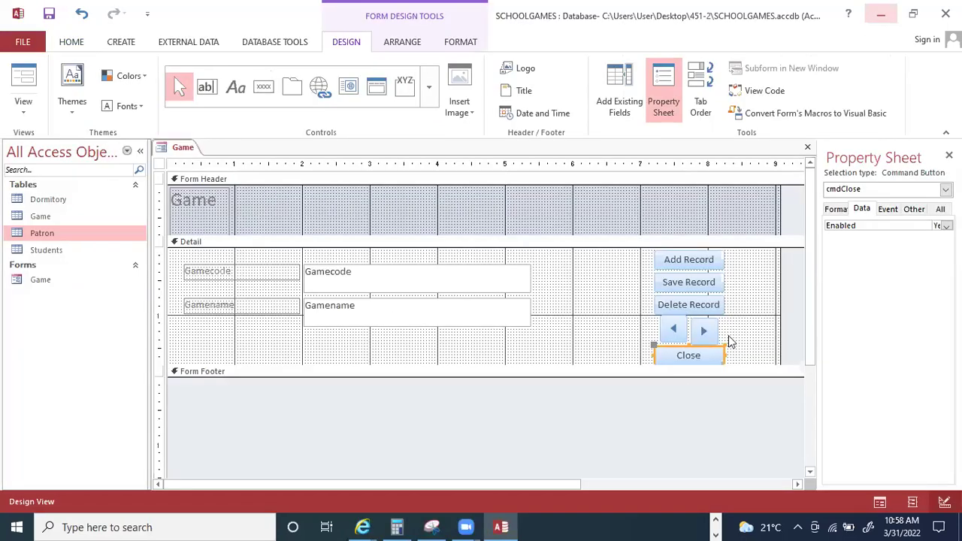
Level the previous arrow button with the next arrow button and save the Game form.
click(593, 342)
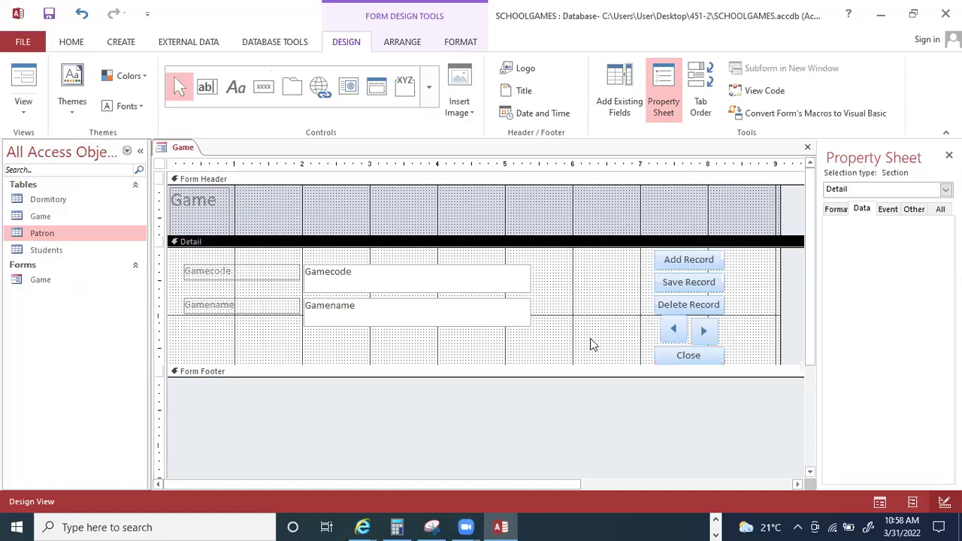
click(678, 333)
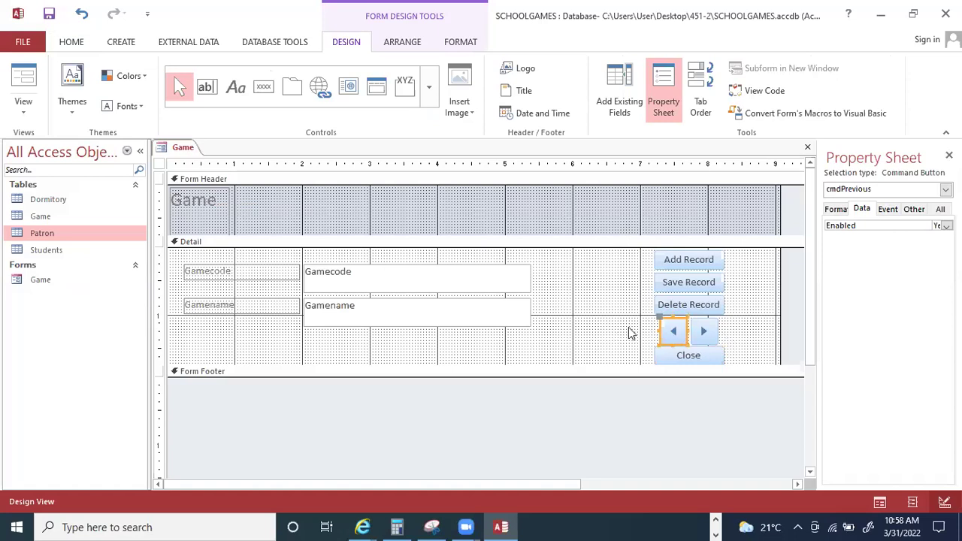
click(49, 14)
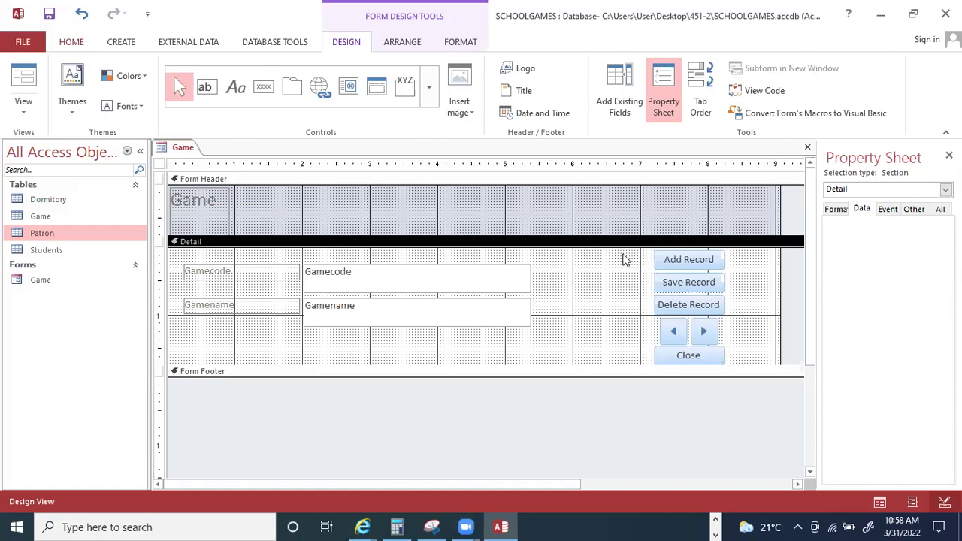
Select all six command buttons in the Detail section and close the Game form.
drag(640, 257, 740, 366)
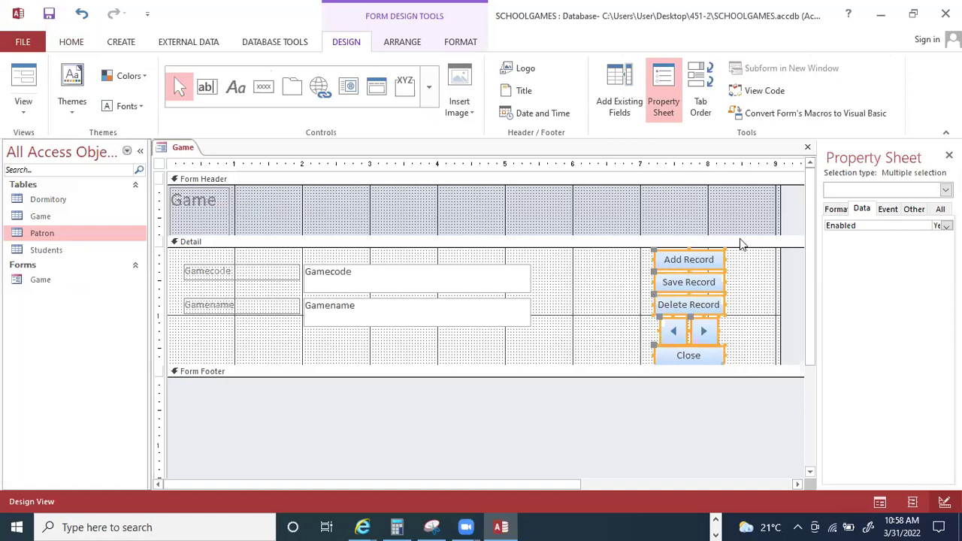
click(809, 149)
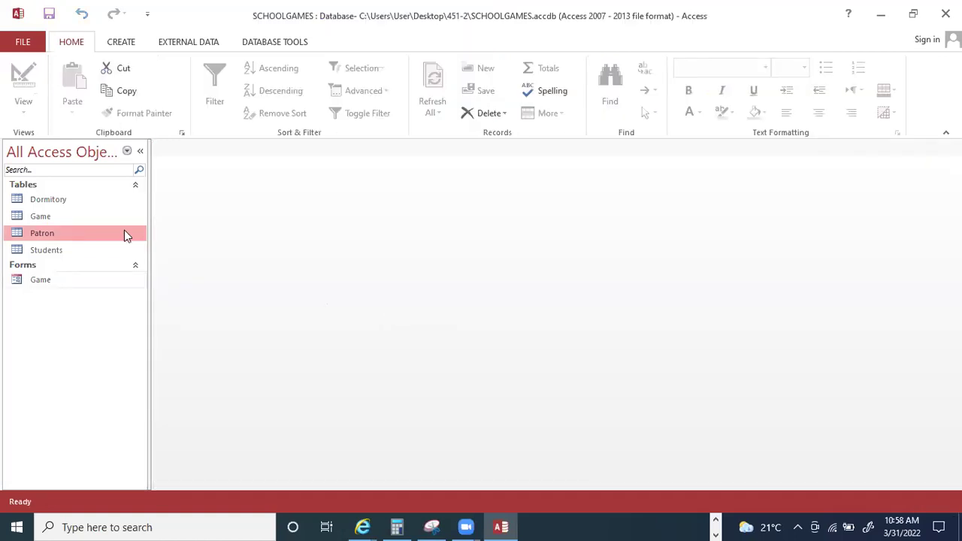
Create a form from the Patron table and switch it to Design View.
click(58, 216)
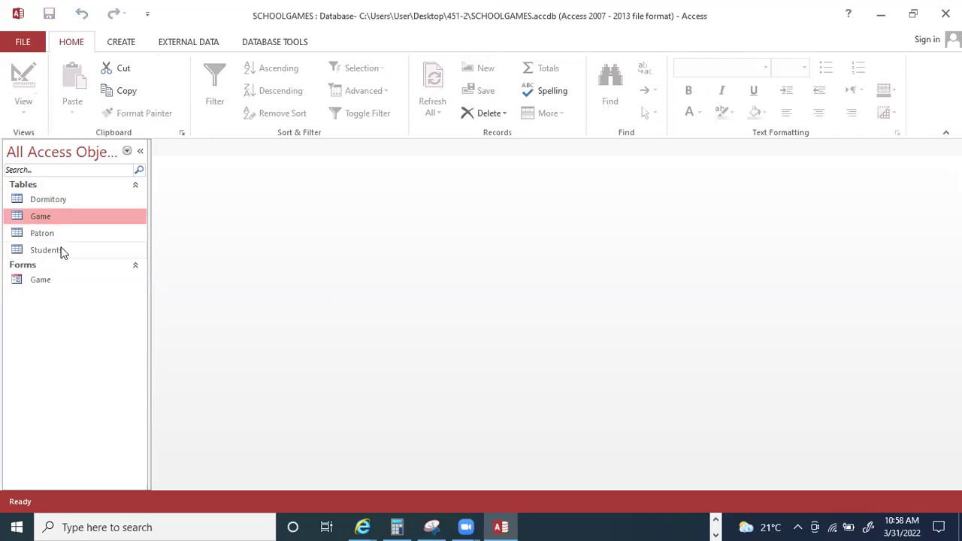
click(59, 236)
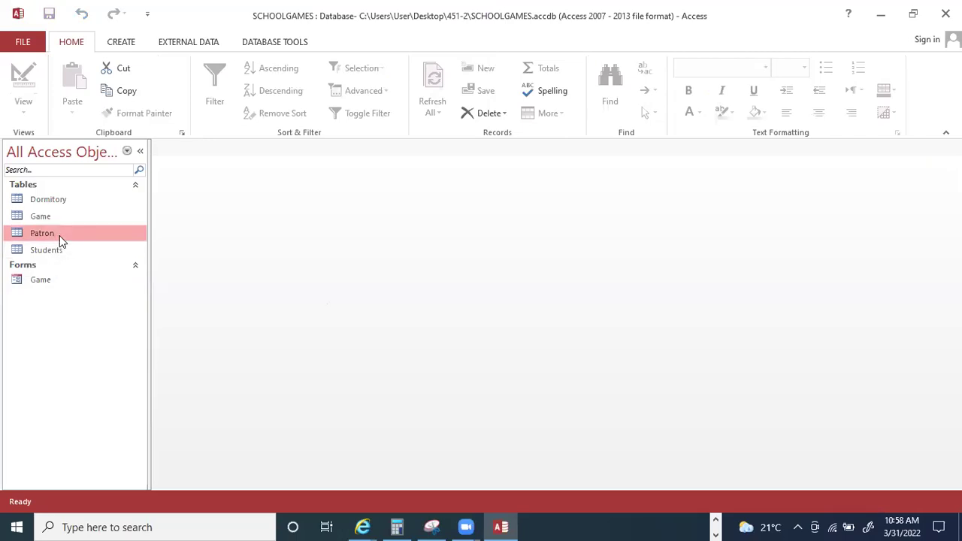
click(121, 41)
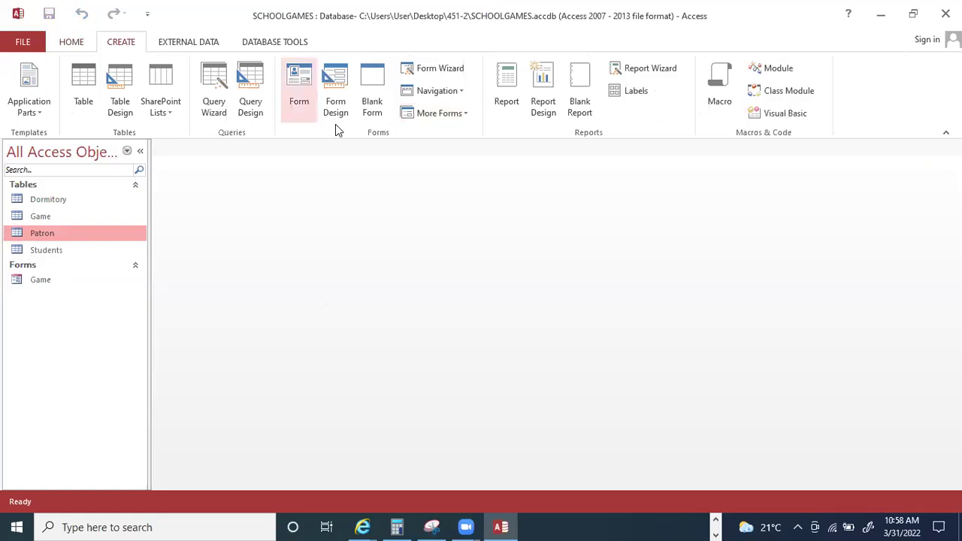
click(295, 94)
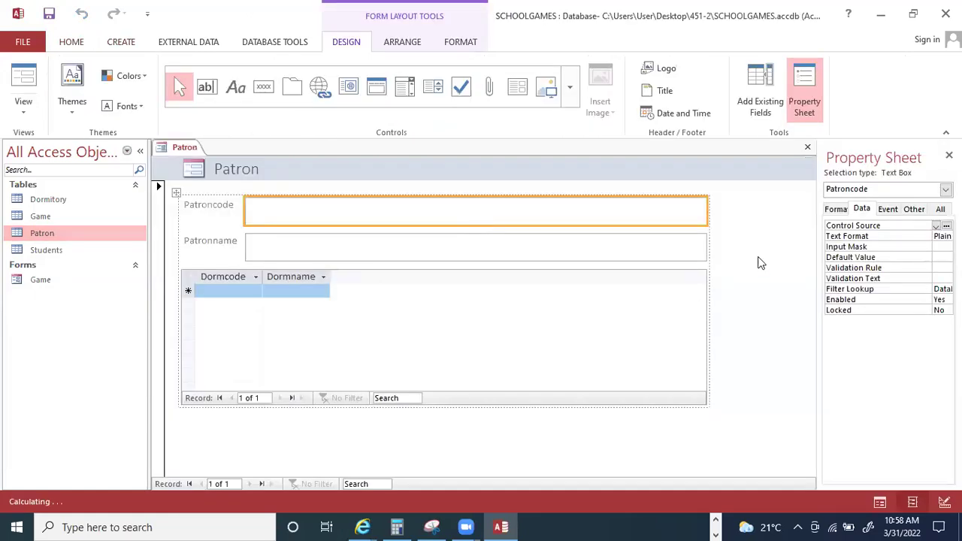
right_click(794, 300)
click(799, 299)
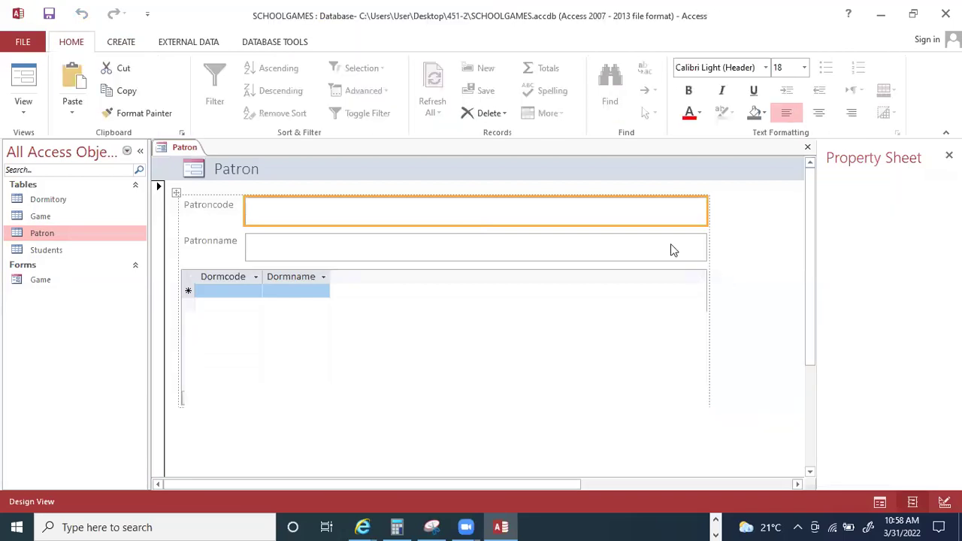
Narrow the Patron form's fields to about the 5.6 ruler mark and place the copied command buttons beside them in the Detail section.
click(707, 259)
drag(709, 254, 547, 259)
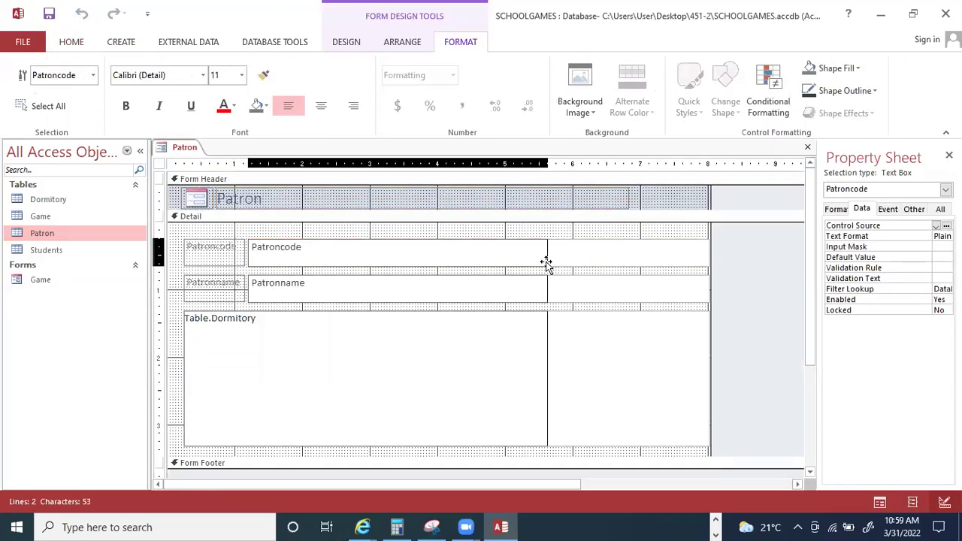
right_click(601, 268)
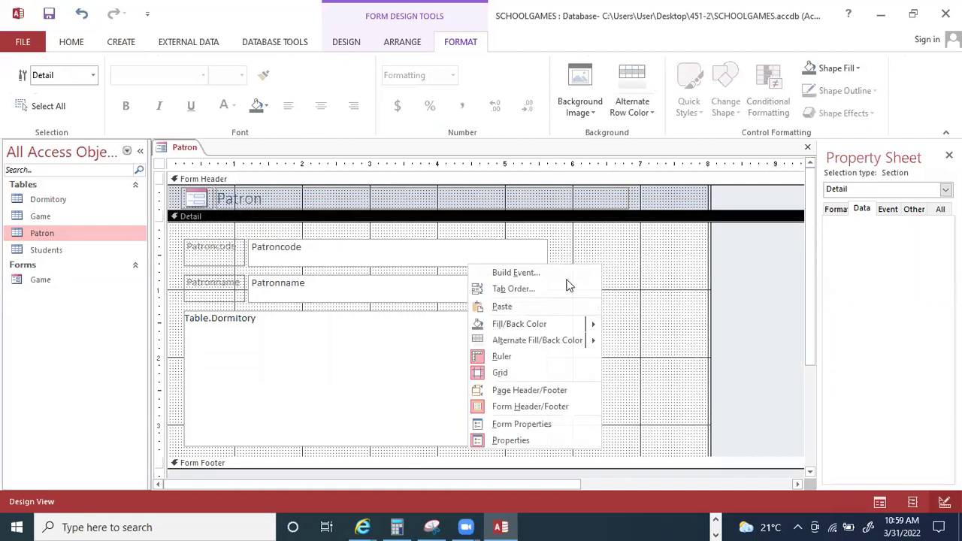
click(502, 306)
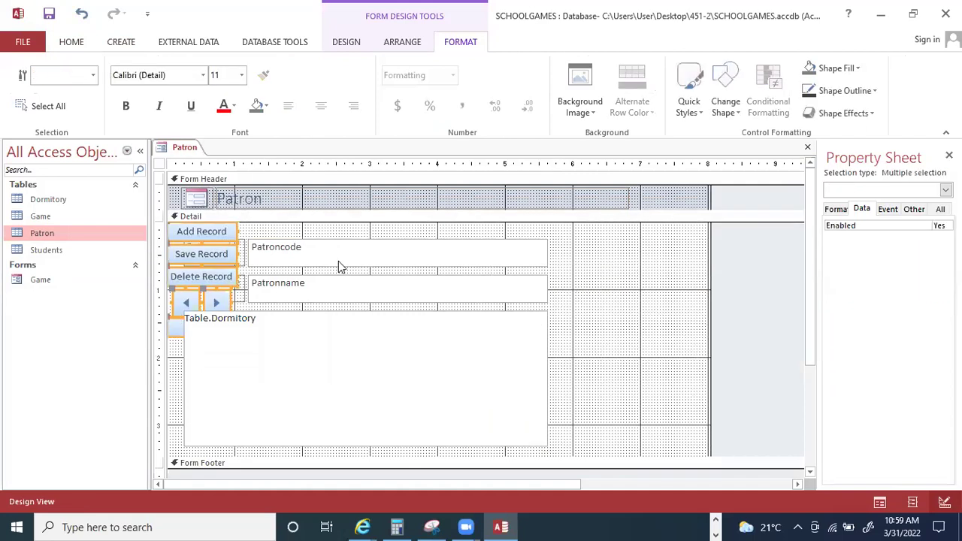
drag(572, 309, 653, 291)
click(557, 263)
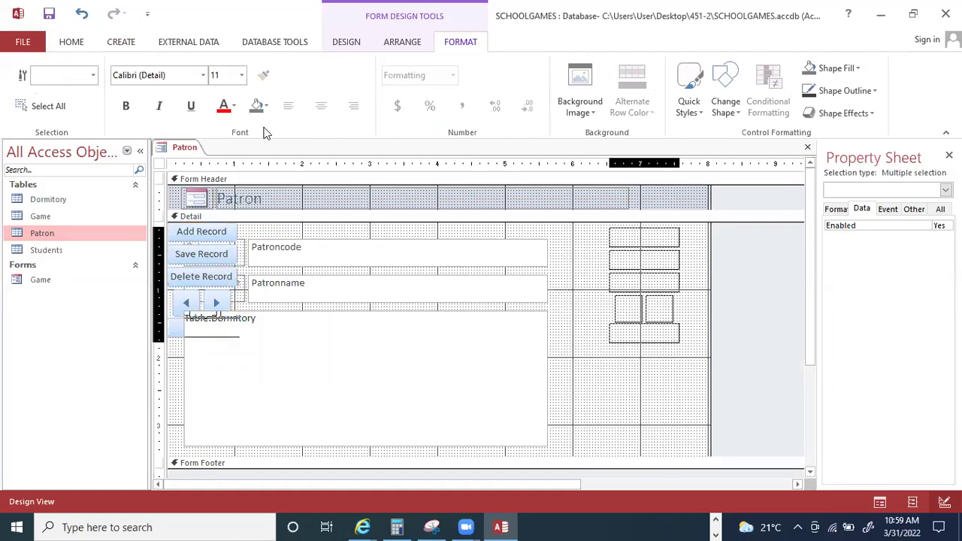
Save the Patron form as frmPatron and close it.
click(50, 14)
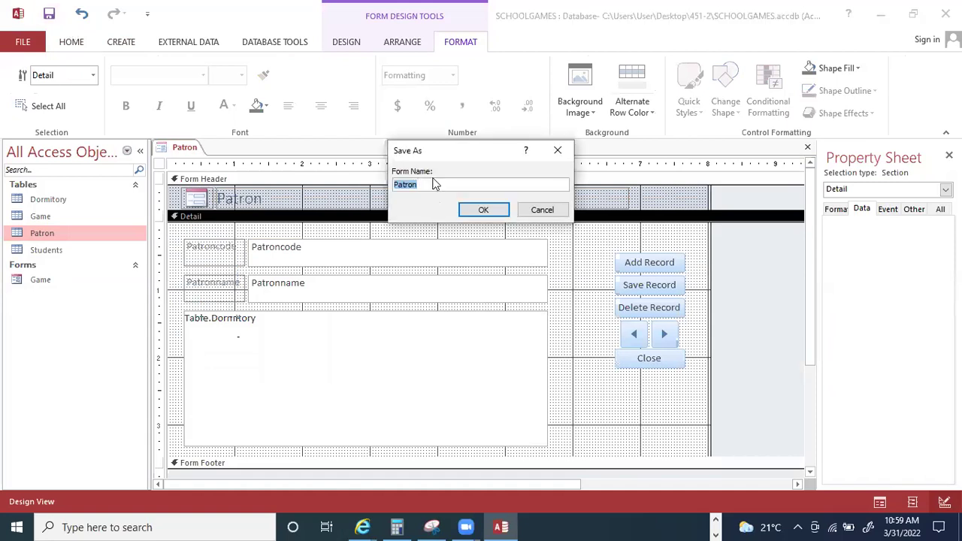
click(481, 205)
text(frm)
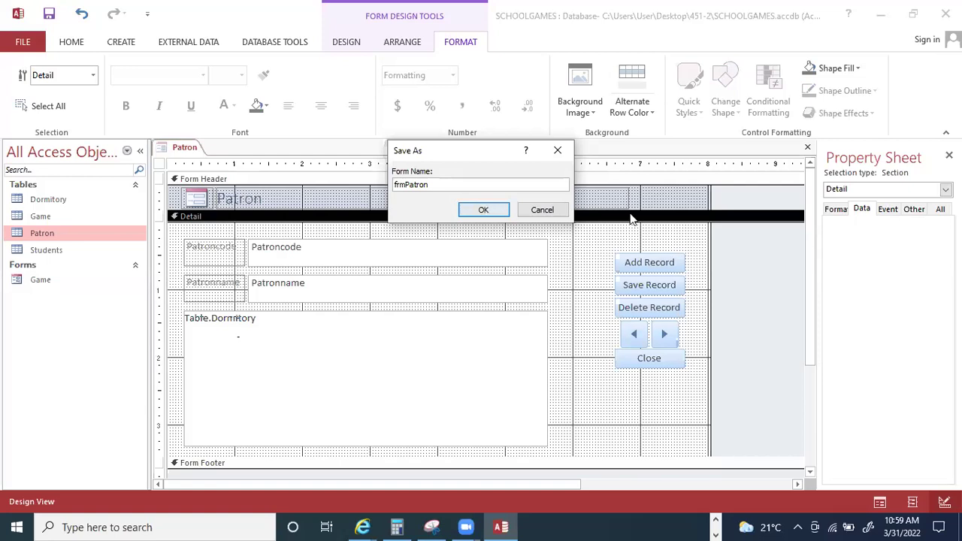
key(Return)
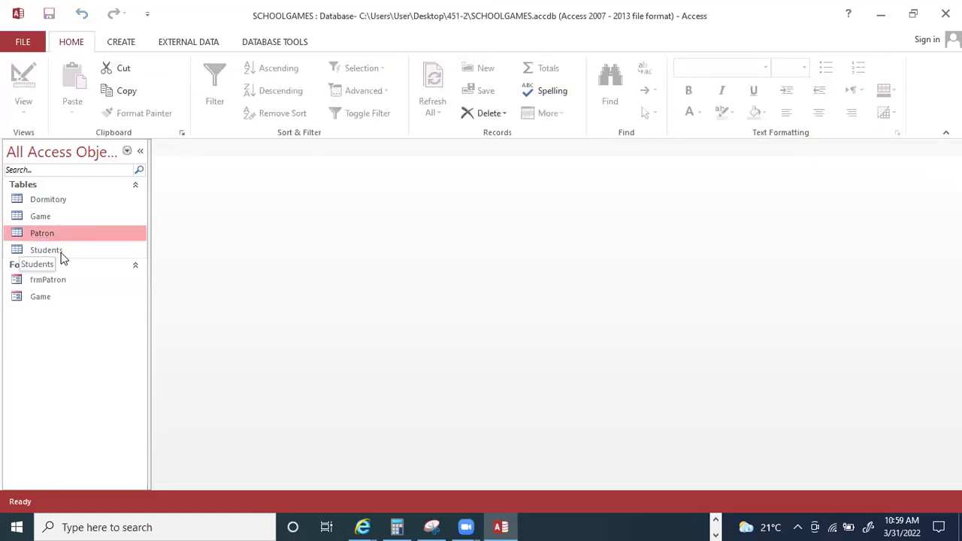
Create a form from the Dormitory table and switch it to Design View.
click(67, 200)
click(128, 49)
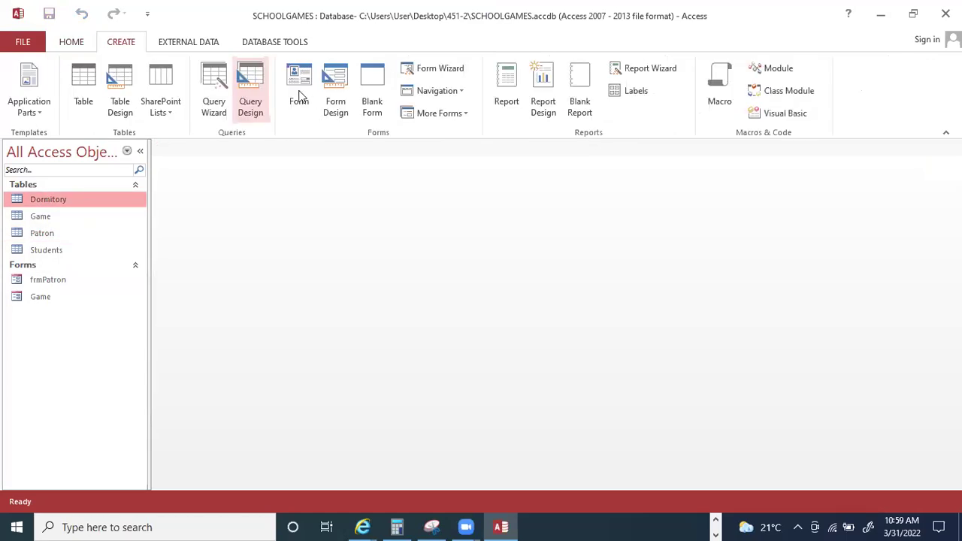
click(303, 102)
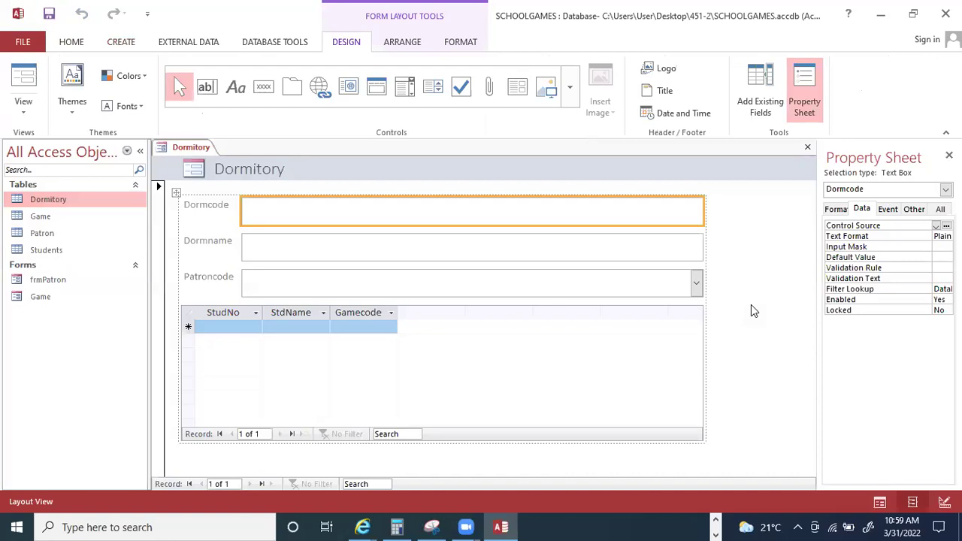
right_click(791, 358)
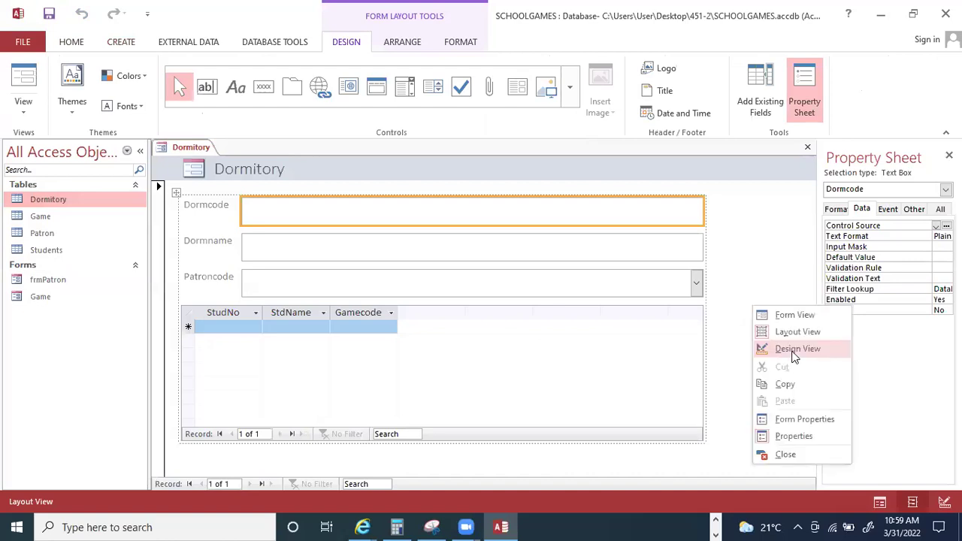
click(791, 348)
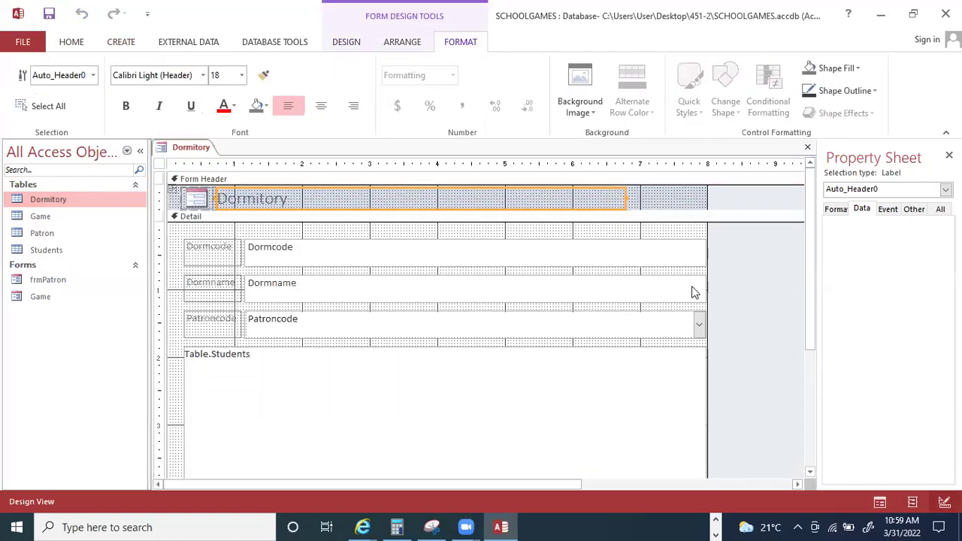
Narrow the Dormitory form's fields to about the 4.6 ruler mark and place the copied command buttons beside them.
drag(566, 291, 477, 292)
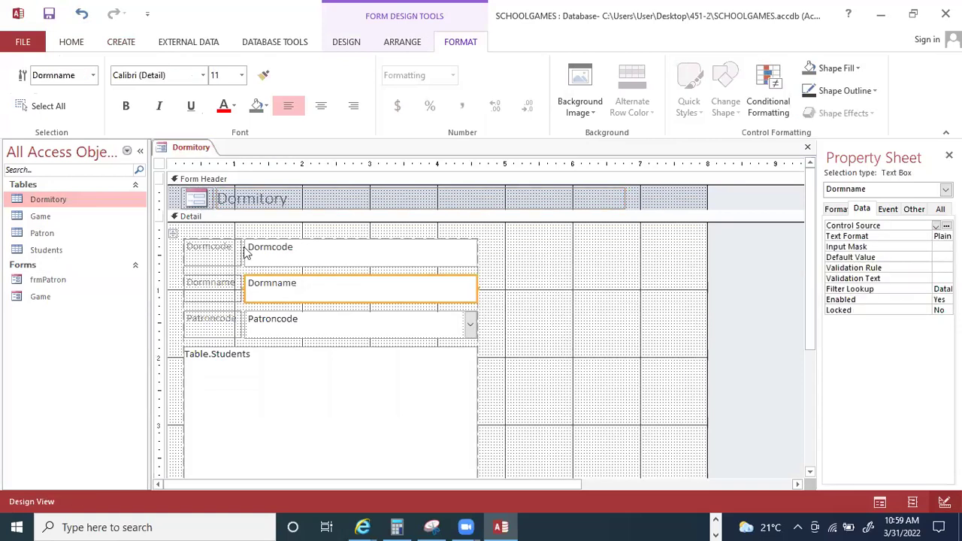
key(ctrl+v)
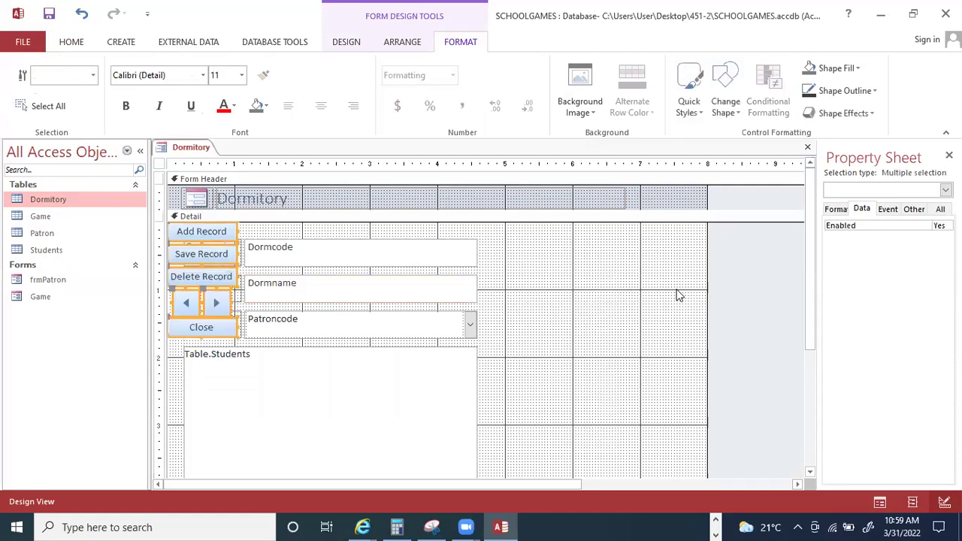
key(ctrl+z)
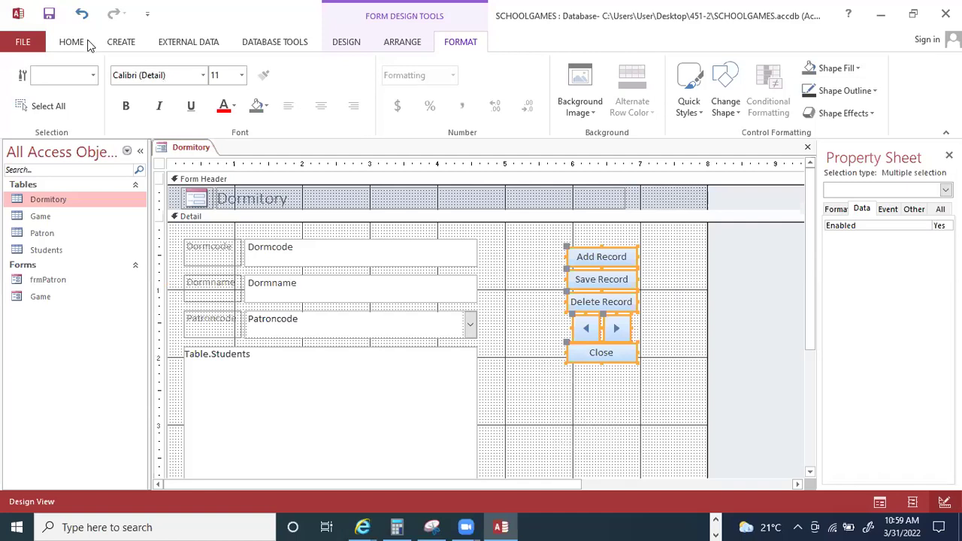
Save the form as frmDormitory and close it, with the Students table selected.
click(50, 15)
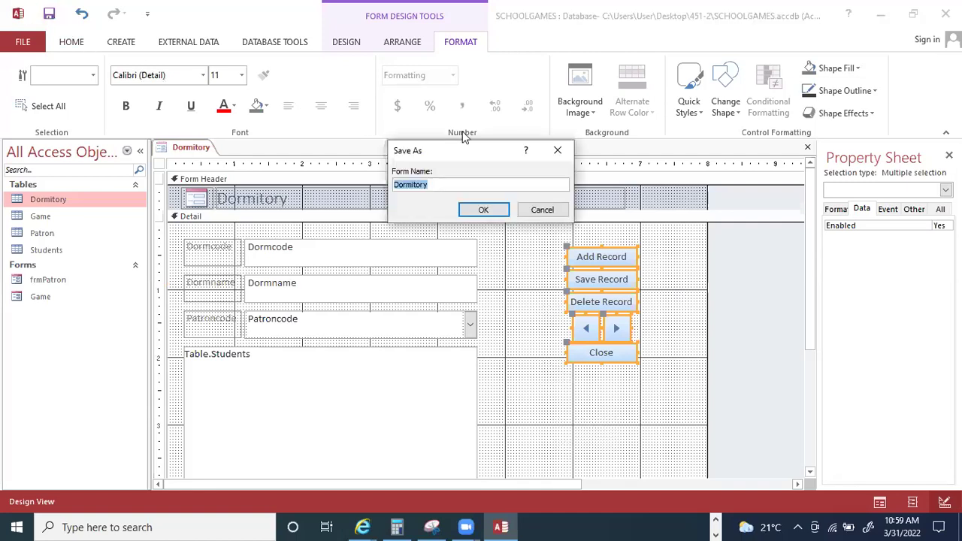
click(461, 183)
text(frm)
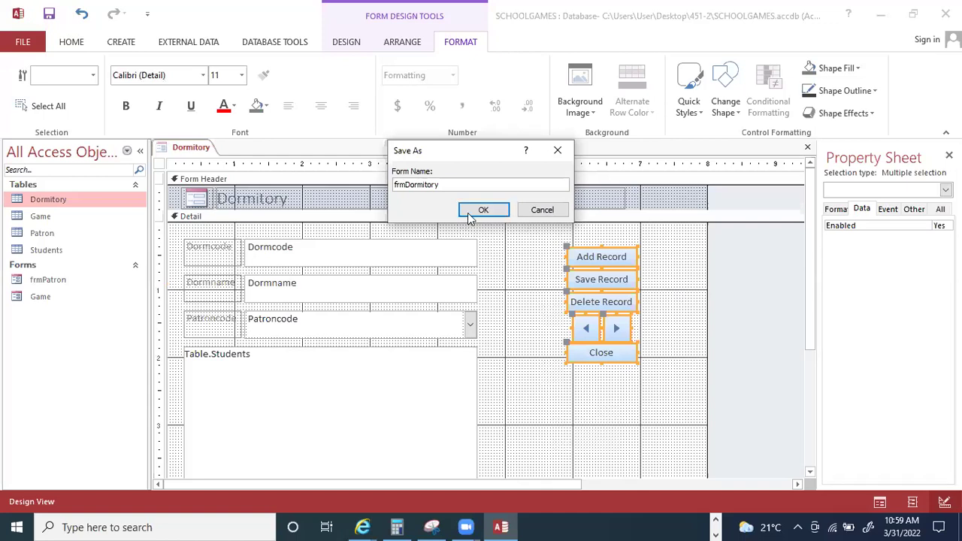
key(Return)
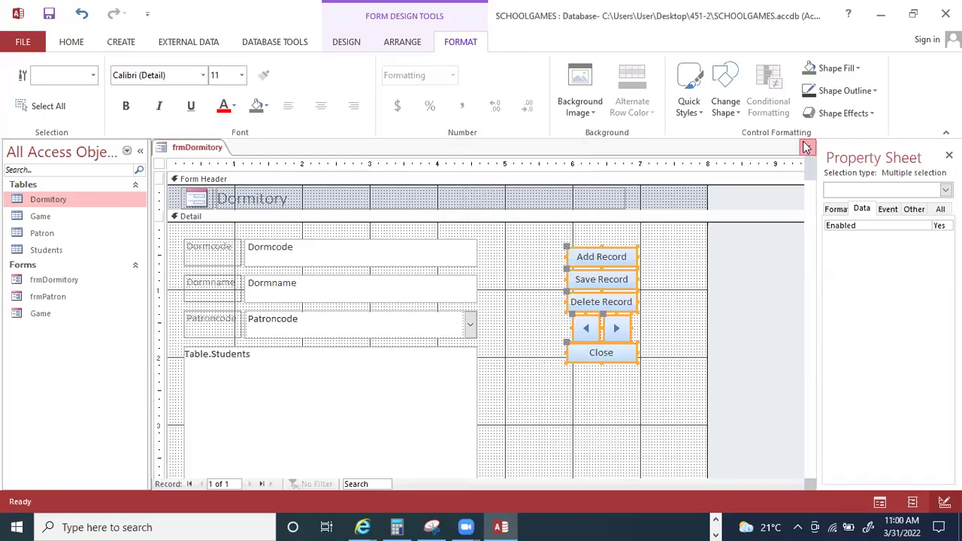
click(71, 250)
key(ctrl+w)
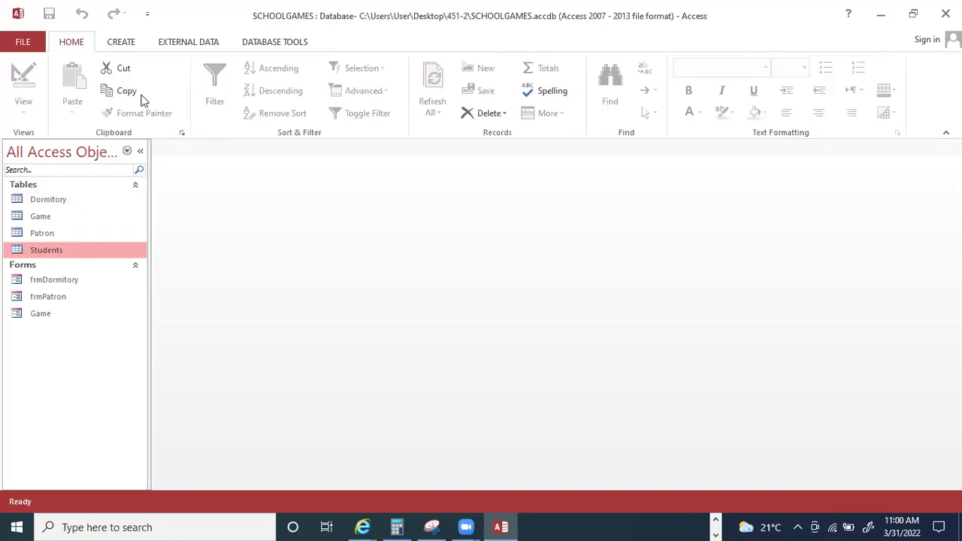
Create a form from the Students table and switch it to Design View.
click(124, 43)
click(298, 97)
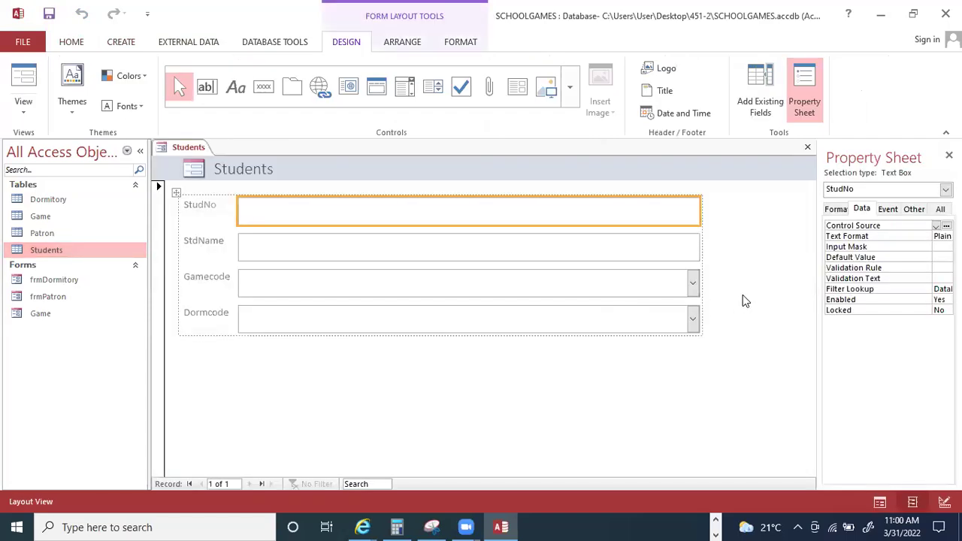
right_click(744, 301)
click(774, 338)
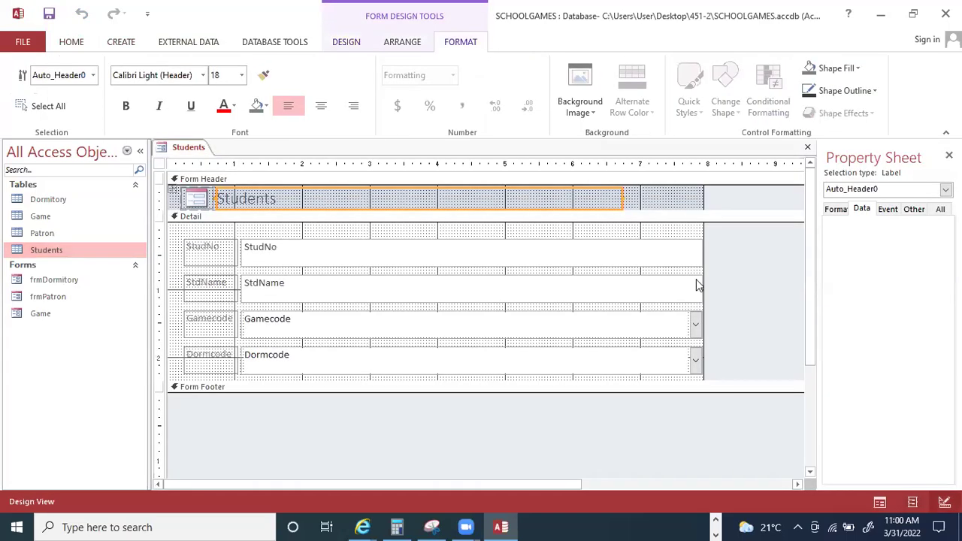
Narrow the Students form's fields to about the 5.3 ruler mark and place the copied command buttons beside them.
click(701, 290)
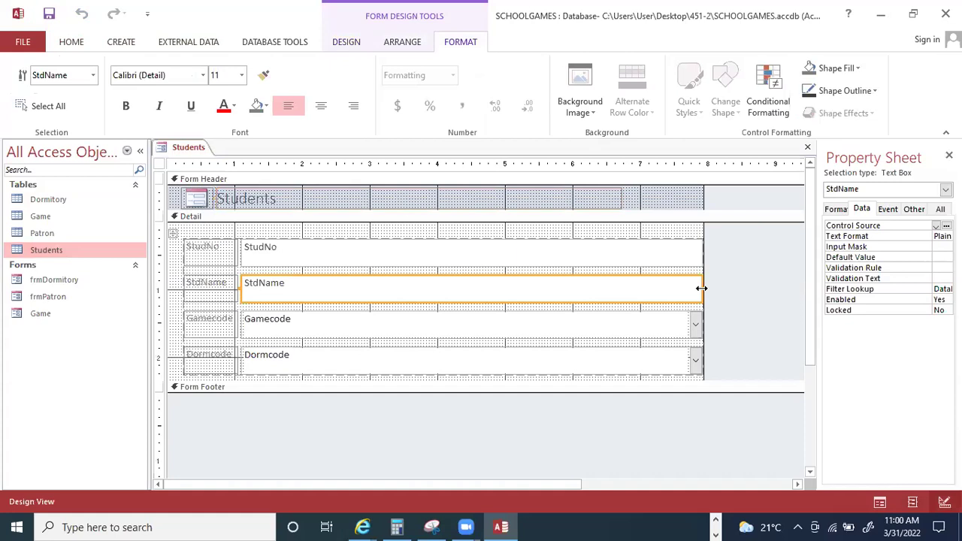
drag(553, 294, 528, 291)
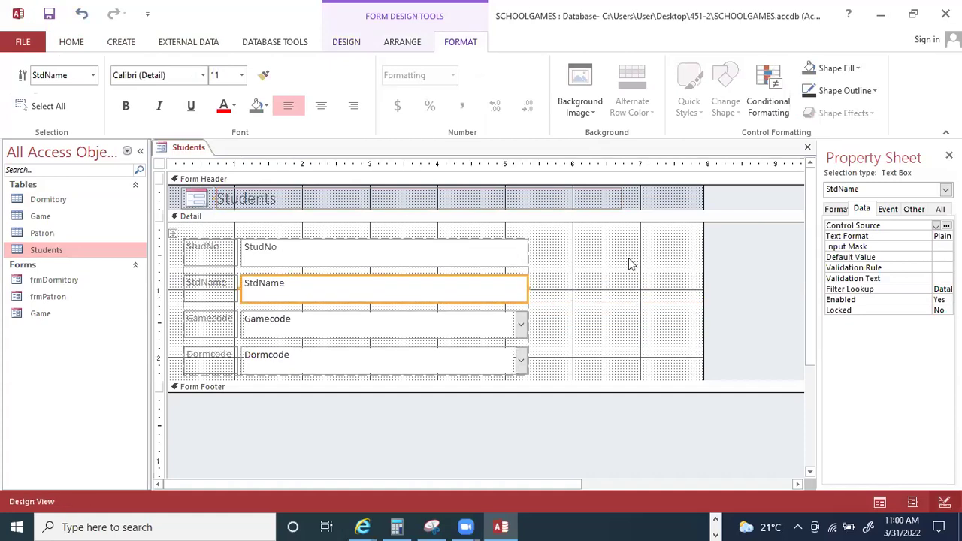
right_click(627, 262)
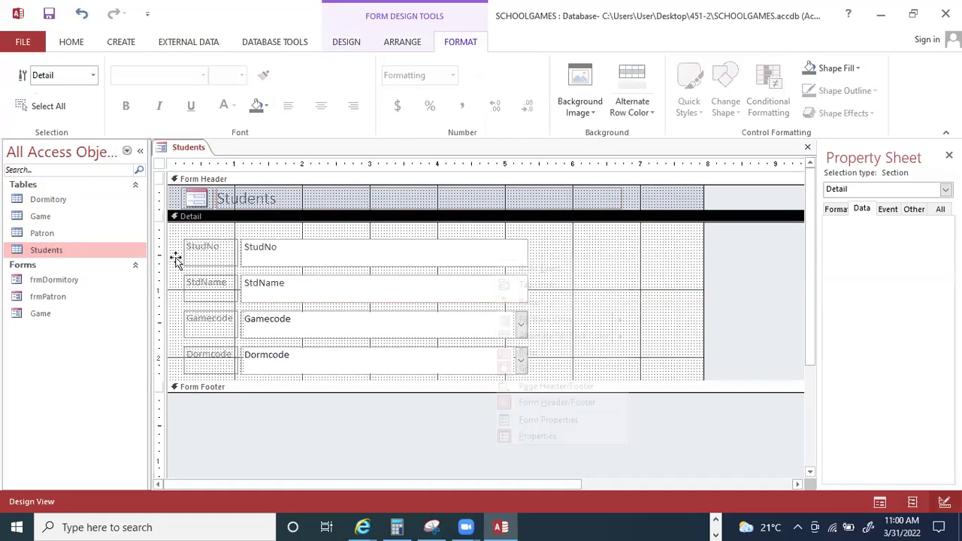
key(ctrl+v)
drag(177, 252, 583, 274)
Save the Students form as frmStudents and close it.
click(49, 12)
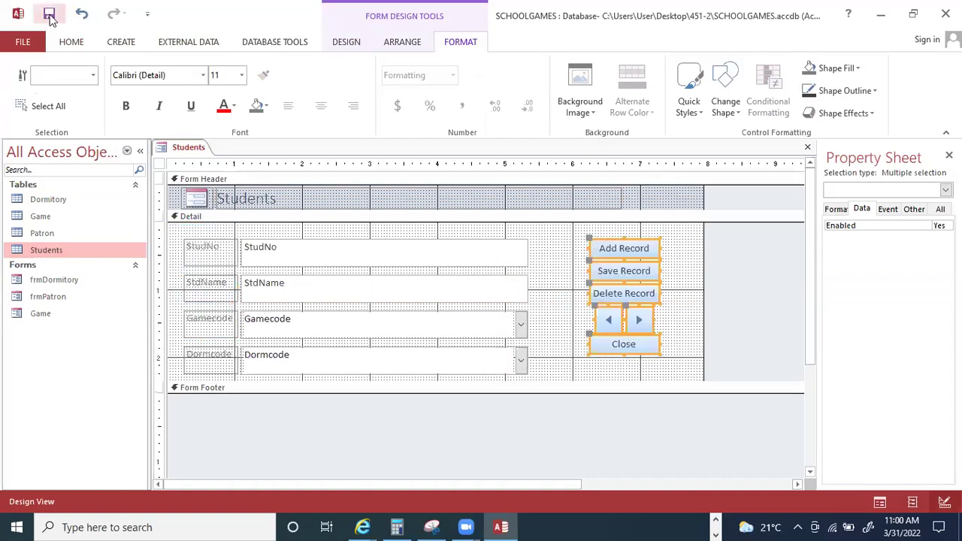
key(Home)
text(frm)
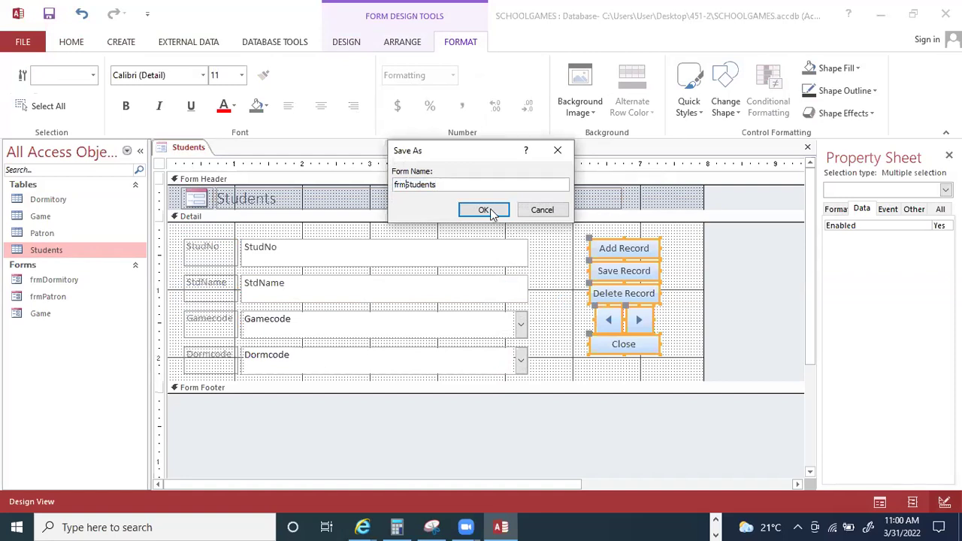
click(485, 210)
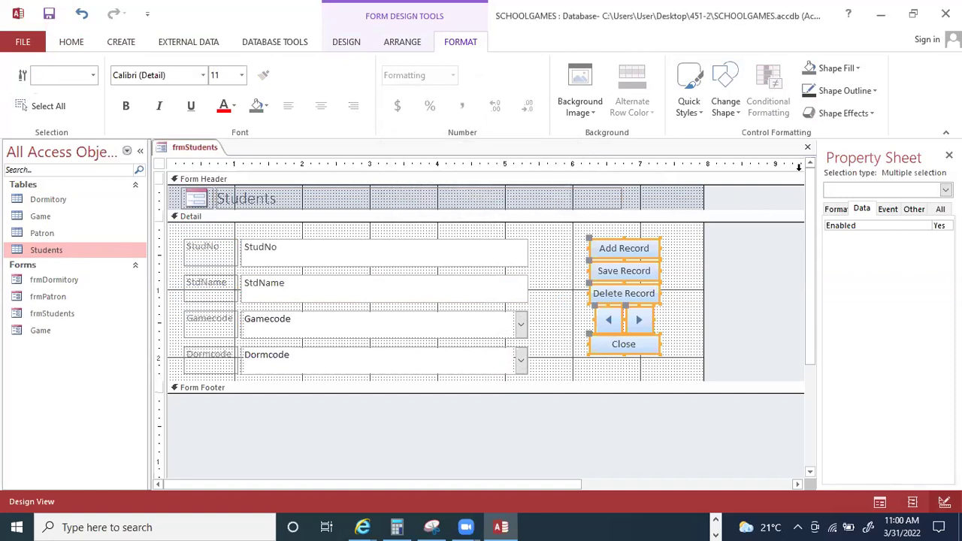
click(809, 147)
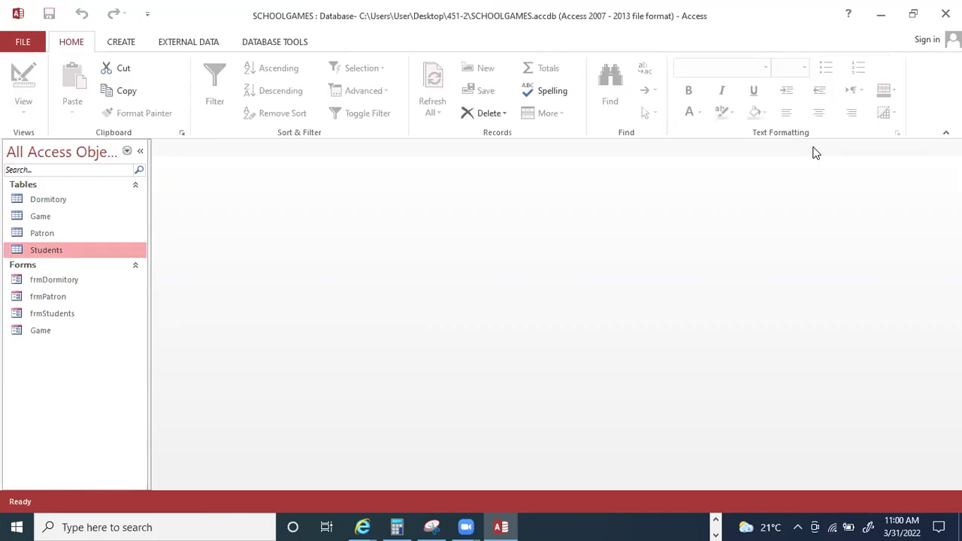
Open frmDormitory in Form View, test its next record button and close the form.
double_click(66, 280)
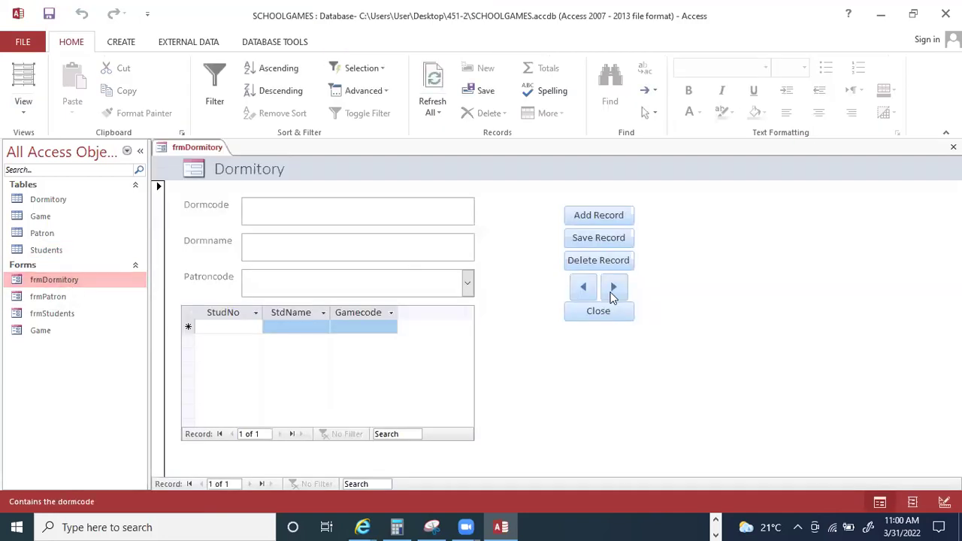
click(613, 289)
click(489, 222)
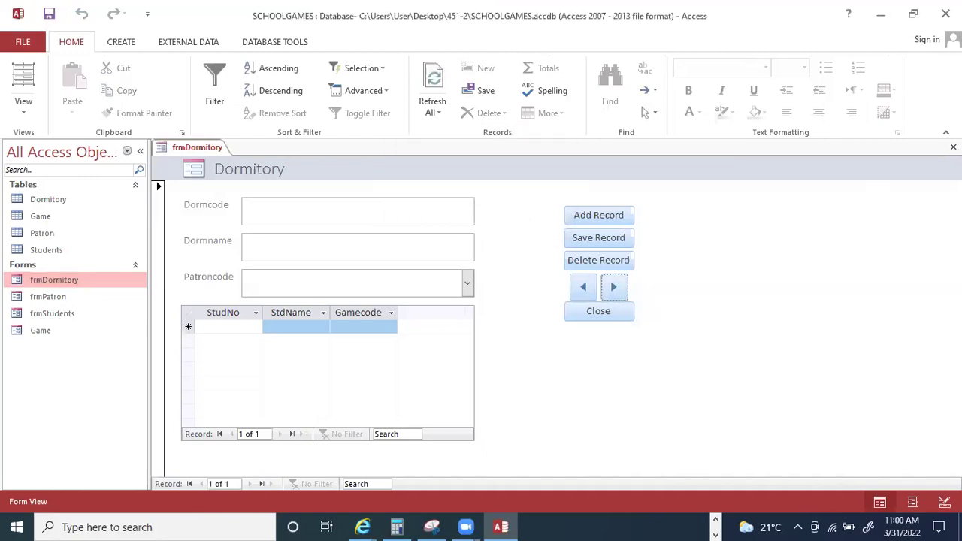
click(953, 147)
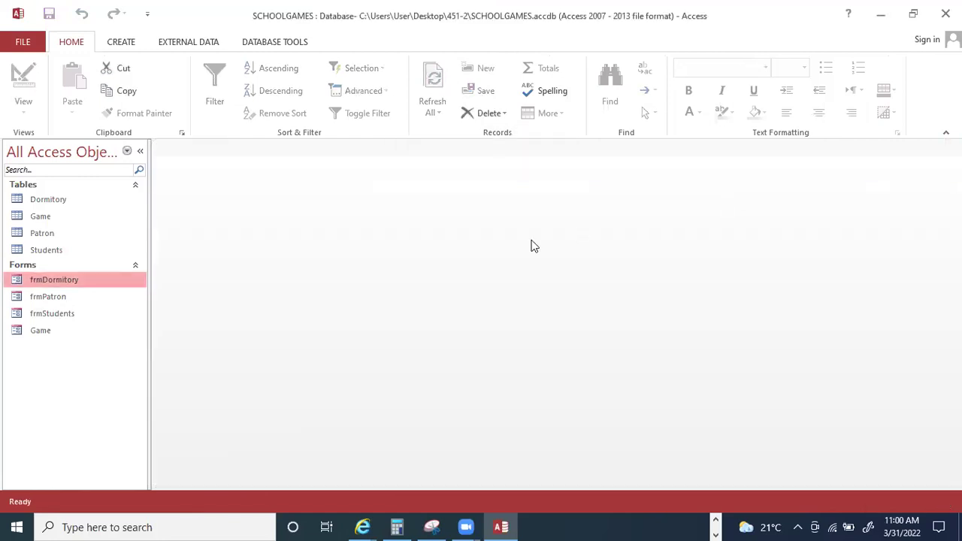
Open frmStudents in Form View and test its next record and Close buttons.
double_click(48, 314)
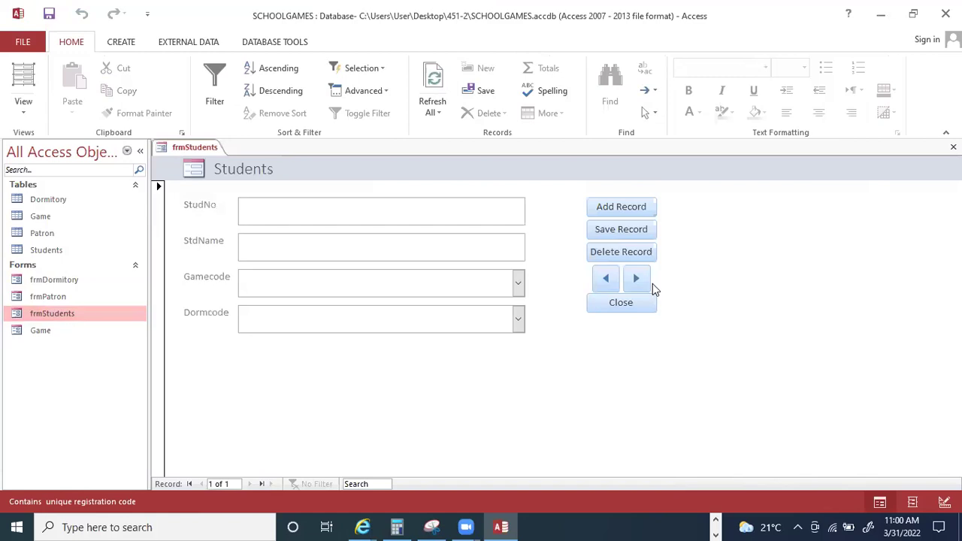
click(647, 284)
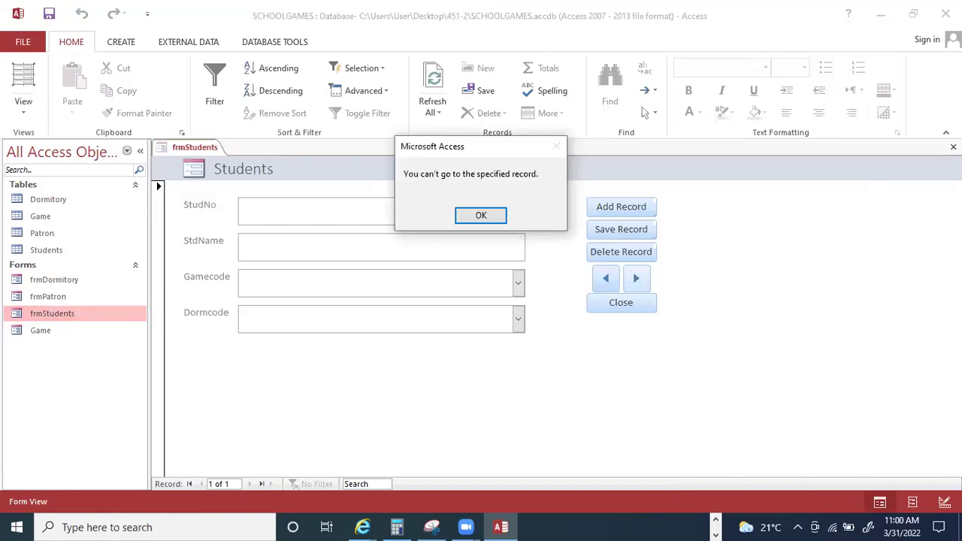
key(Return)
click(621, 302)
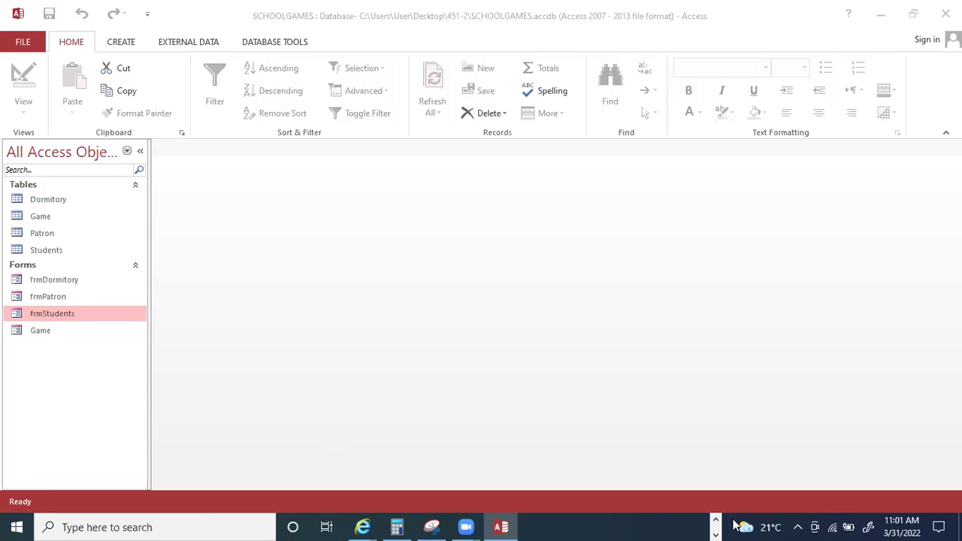
Switch to Document17 in Word and review the data entry task and the Student, Patron and Dormitory table data.
click(716, 535)
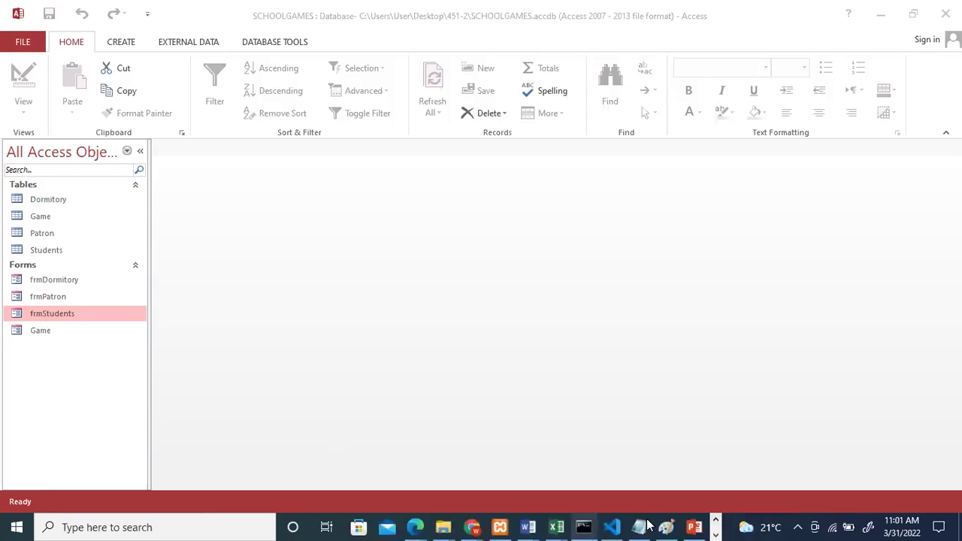
mouse_move(528, 526)
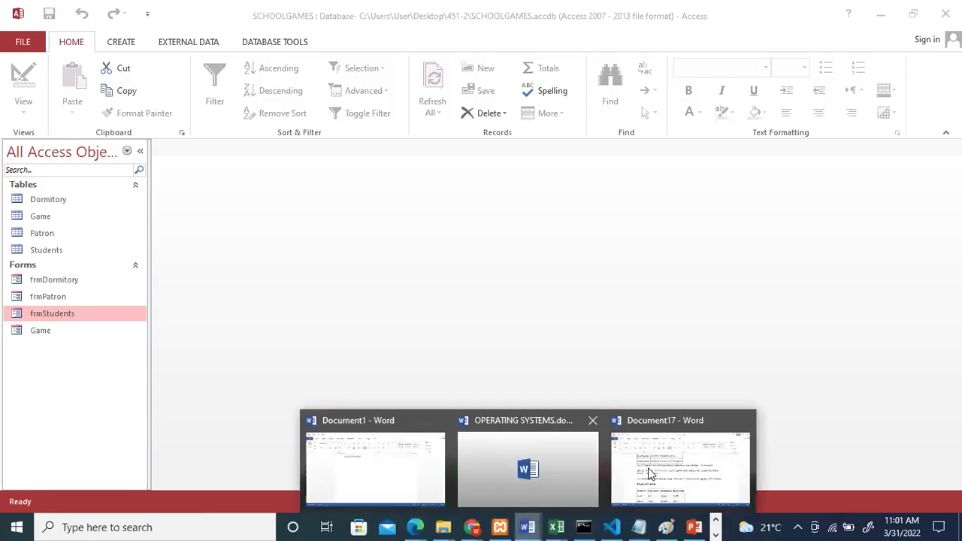
click(680, 473)
drag(261, 329, 518, 322)
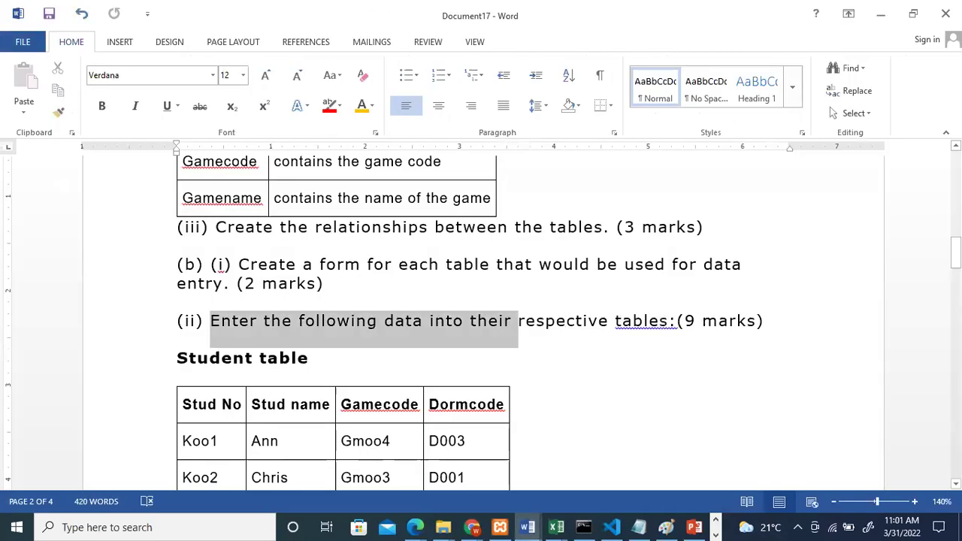
mouse_move(956, 252)
mouse_down()
mouse_move(956, 277)
mouse_move(956, 270)
mouse_up()
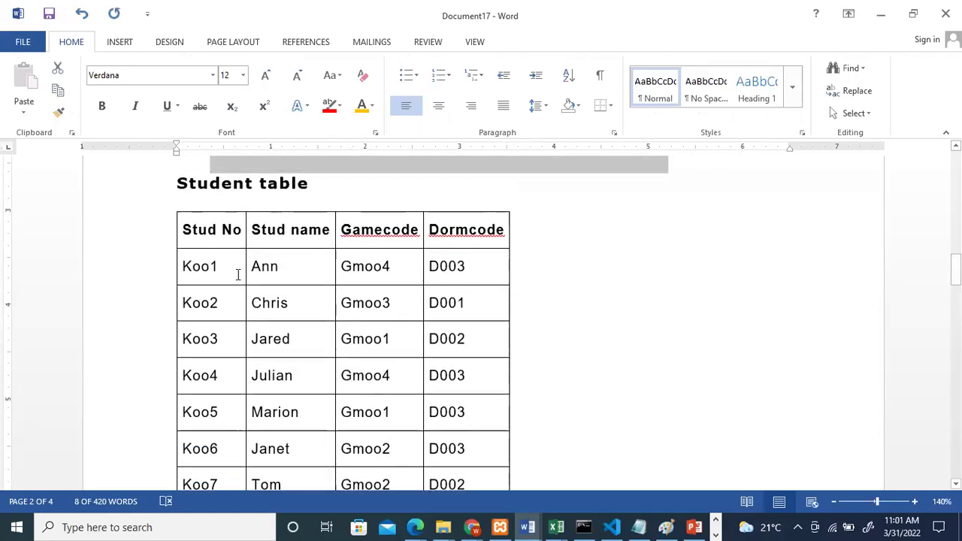
drag(228, 272, 679, 365)
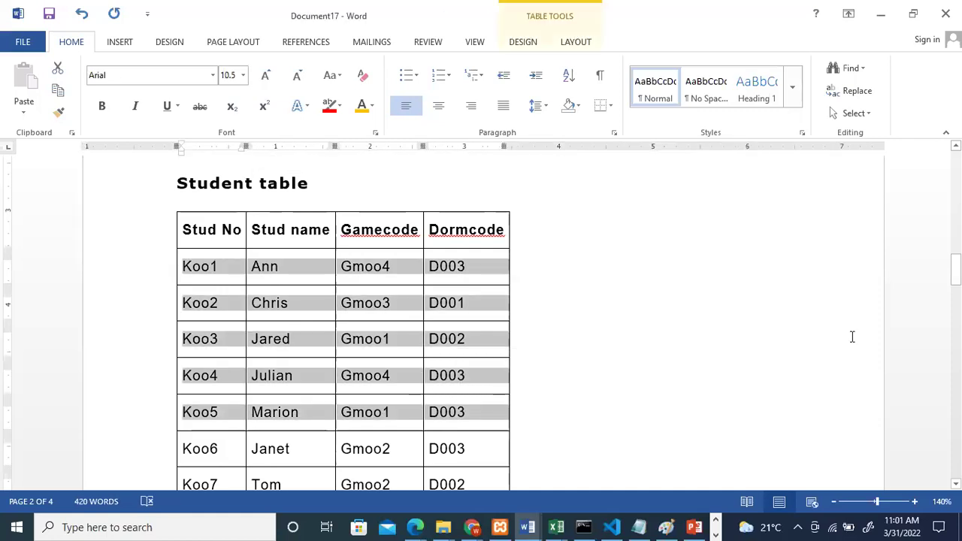
click(852, 337)
scroll(852, 337, down, 1)
scroll(852, 337, down, 2)
scroll(852, 336, down, 3)
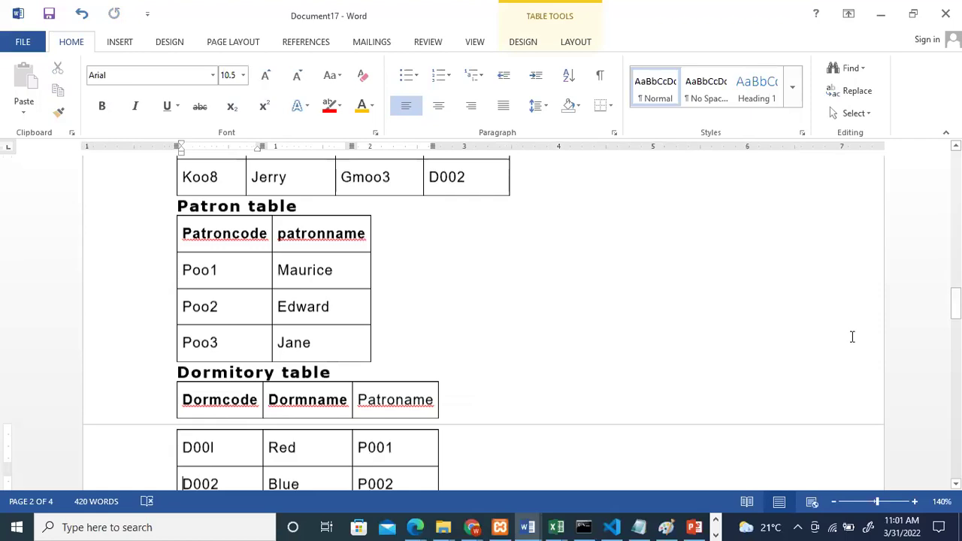
Correct the patron codes in the Patron table to P001, P002 and P003, replacing the letters o with zeros.
click(228, 267)
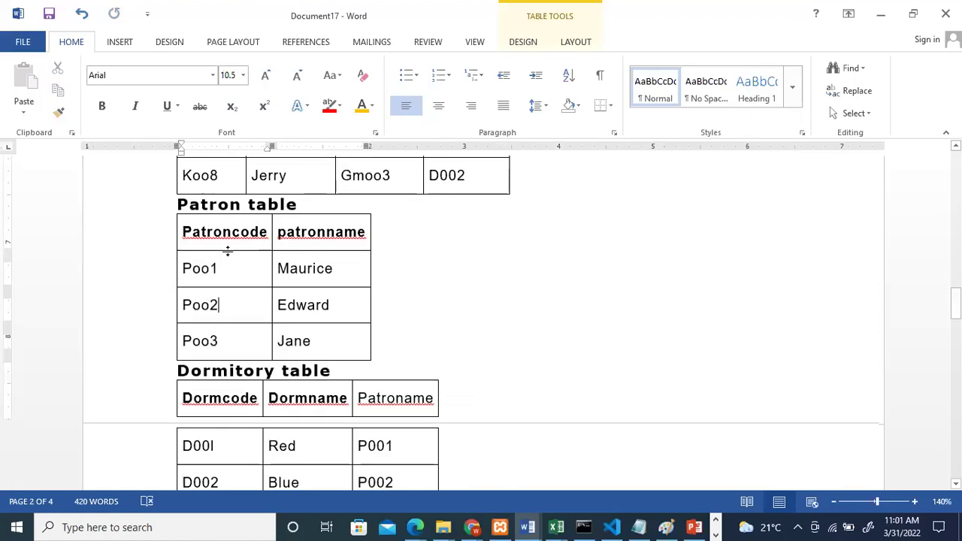
key(Left)
key(BackSpace)
key(BackSpace)
text(00)
click(210, 304)
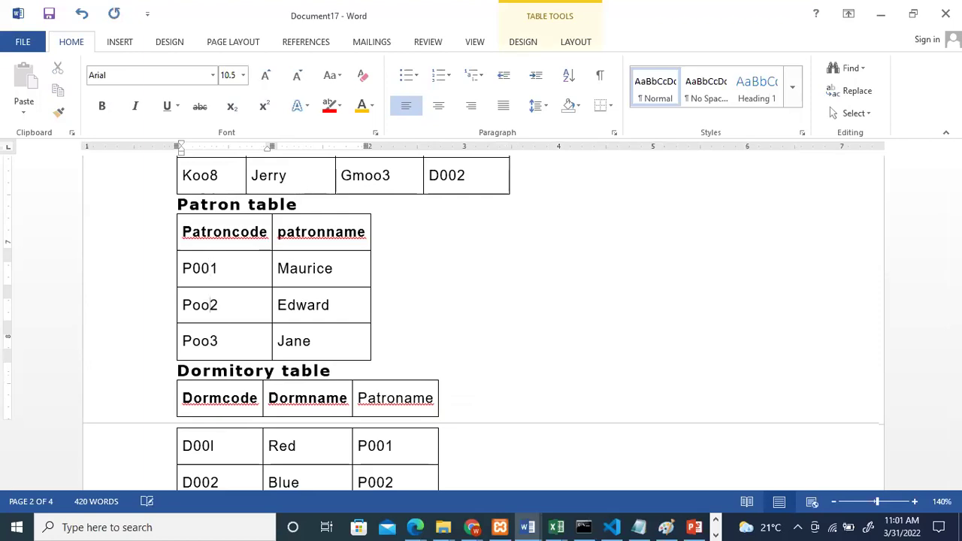
key(BackSpace)
key(BackSpace)
text(00)
click(211, 341)
key(BackSpace)
text(00)
click(358, 345)
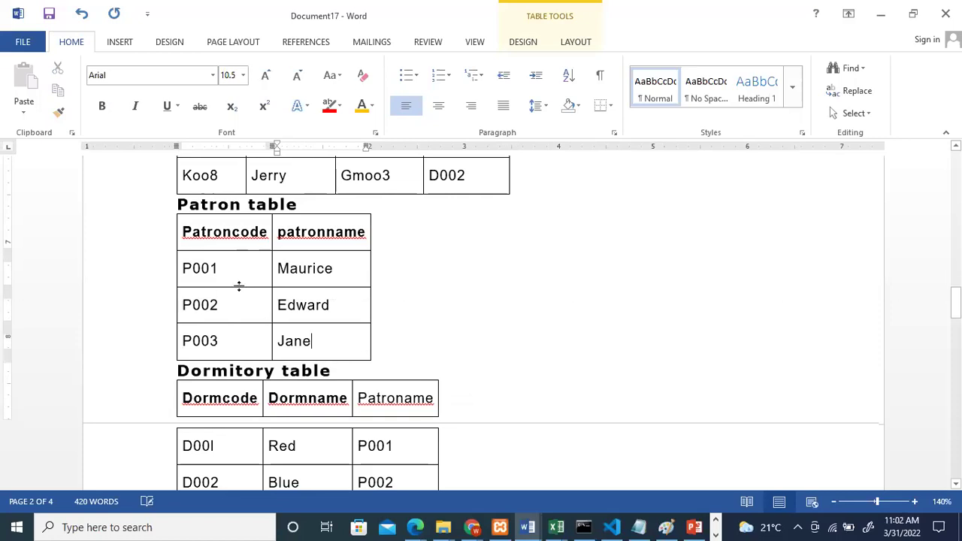
Copy the three data rows P001 to P003 of the Patron table, without the header row.
drag(255, 290, 331, 308)
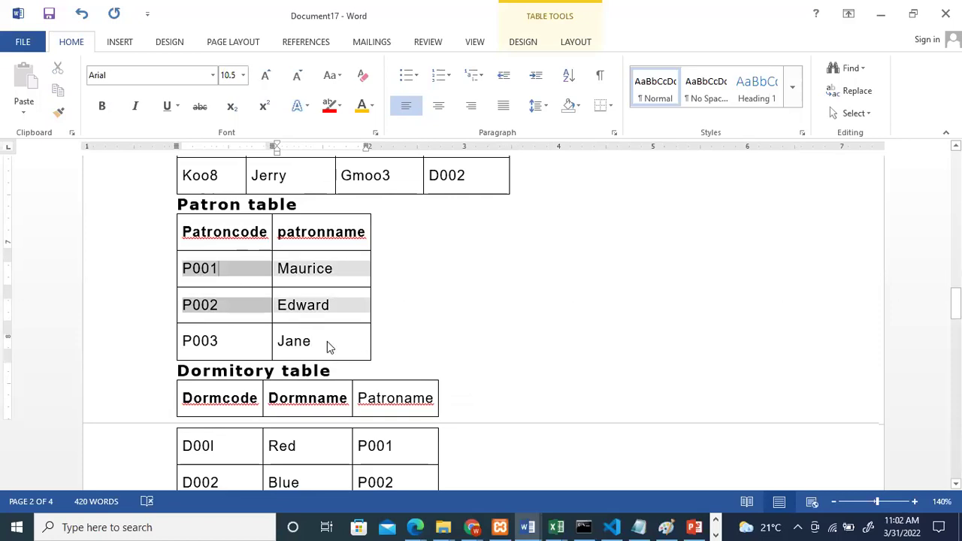
drag(327, 341, 327, 342)
key(ctrl+c)
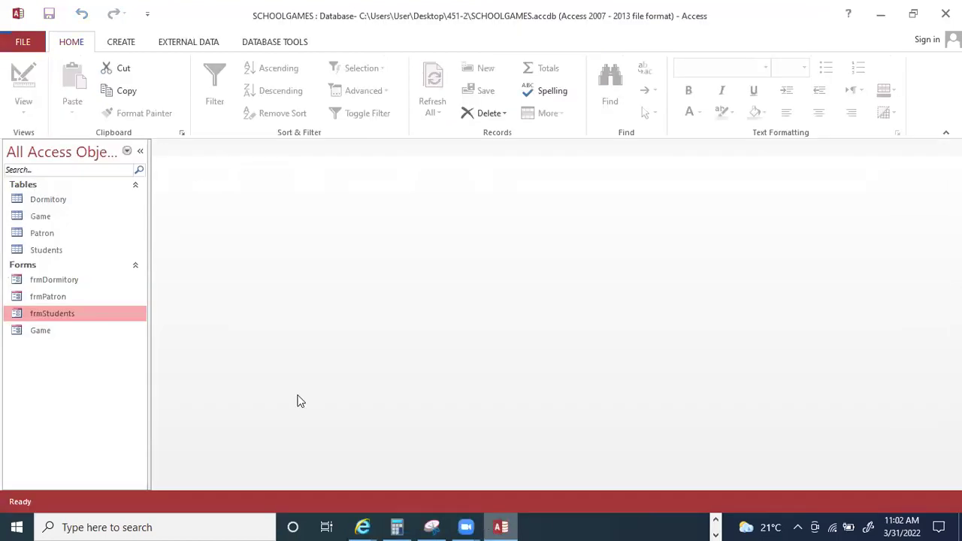
Switch to Access, paste the copied patron rows into the Patron table as new records and close the table.
drag(56, 281, 65, 247)
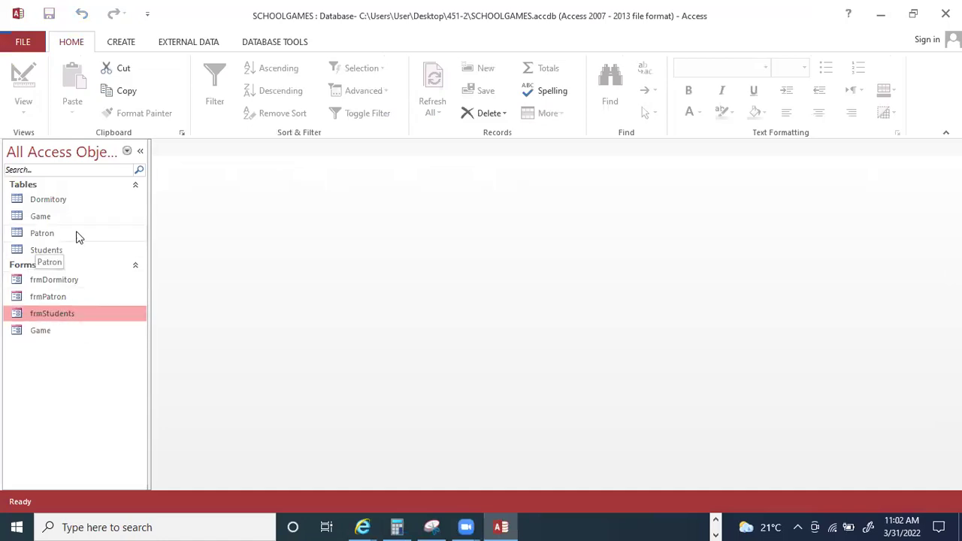
double_click(70, 233)
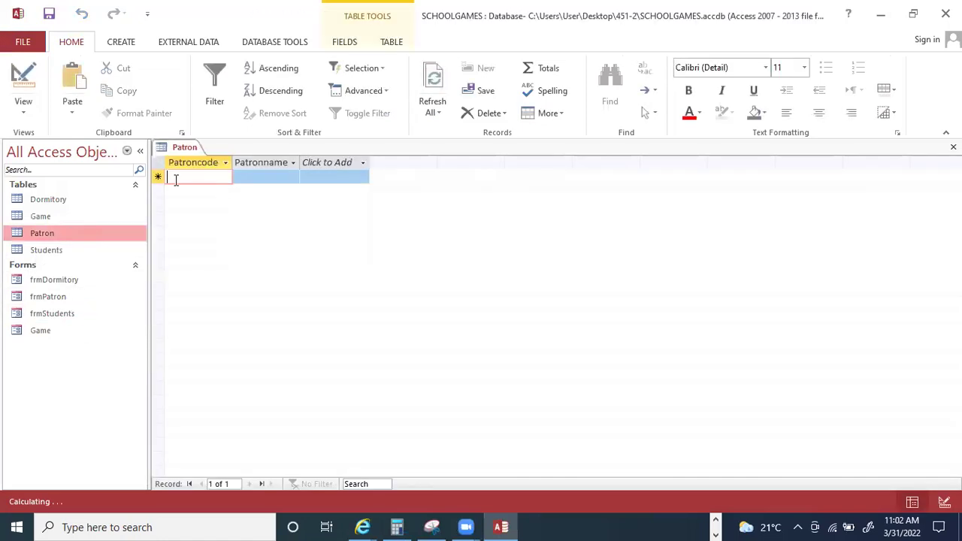
click(159, 176)
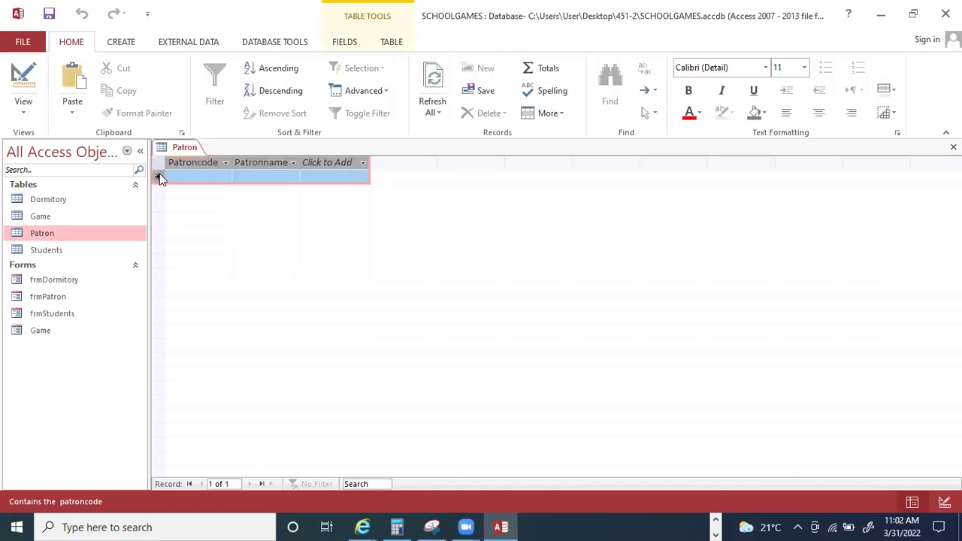
key(ctrl+v)
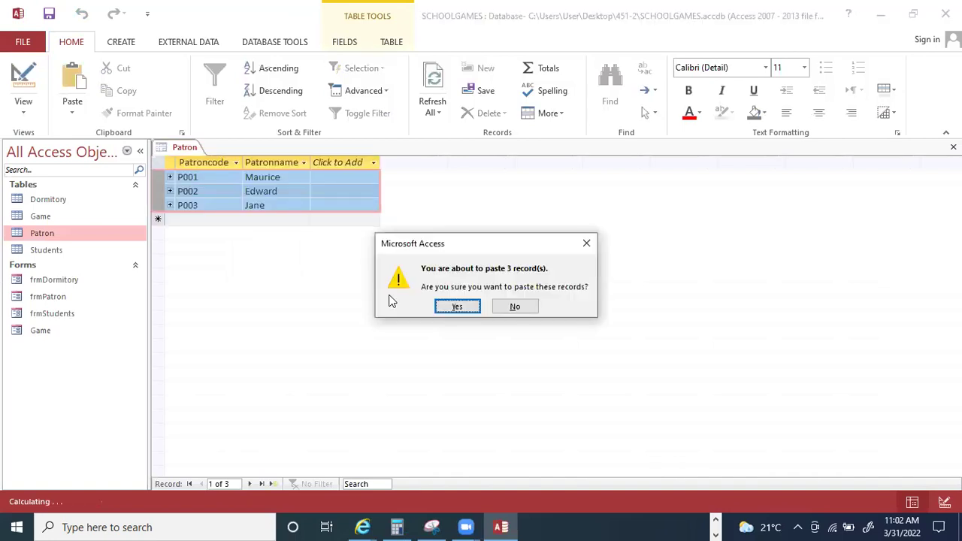
click(455, 309)
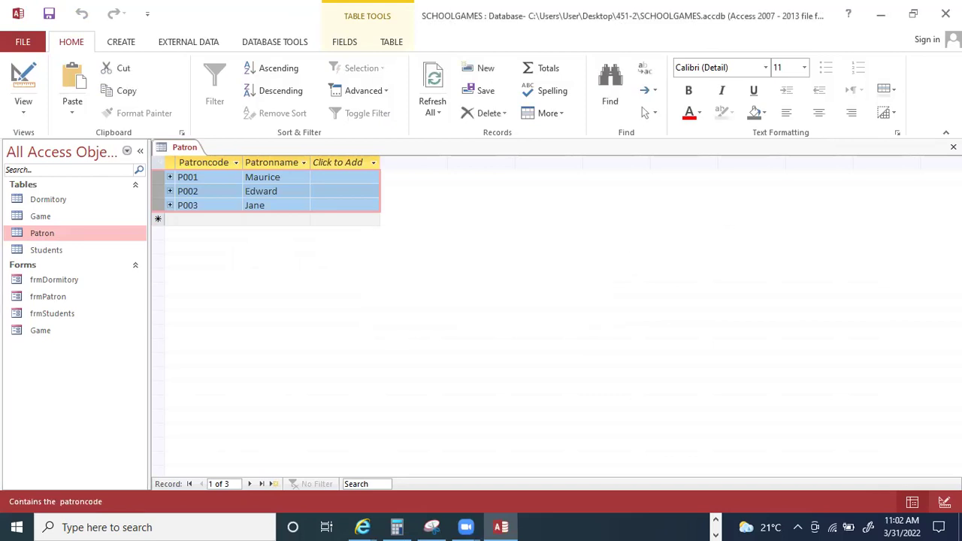
click(953, 147)
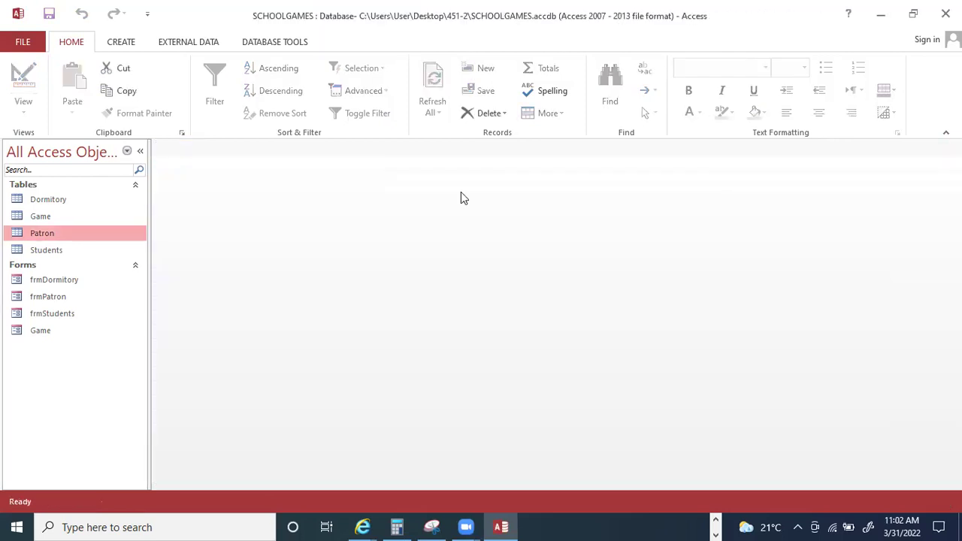
Open frmPatron in Form View, browse the patron records with the navigation buttons and close the form.
click(65, 299)
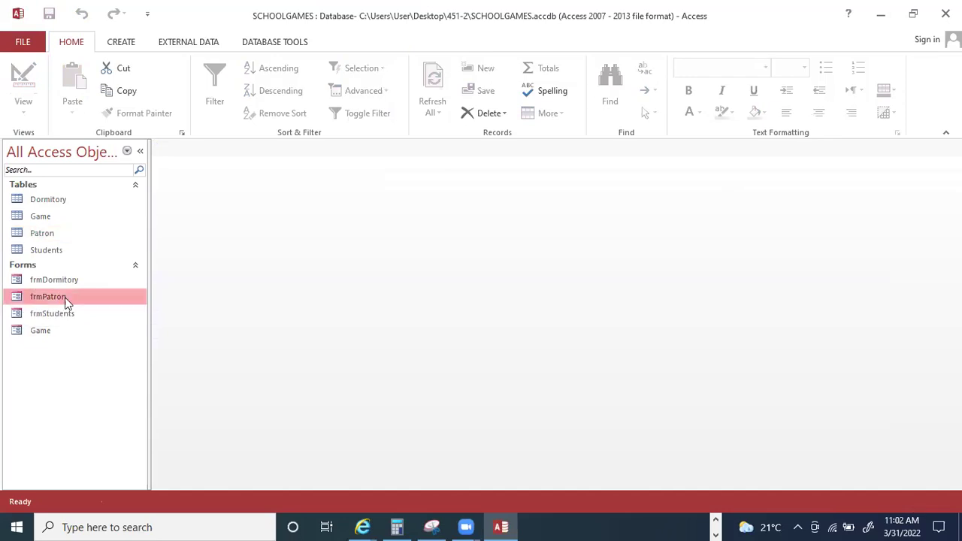
double_click(66, 299)
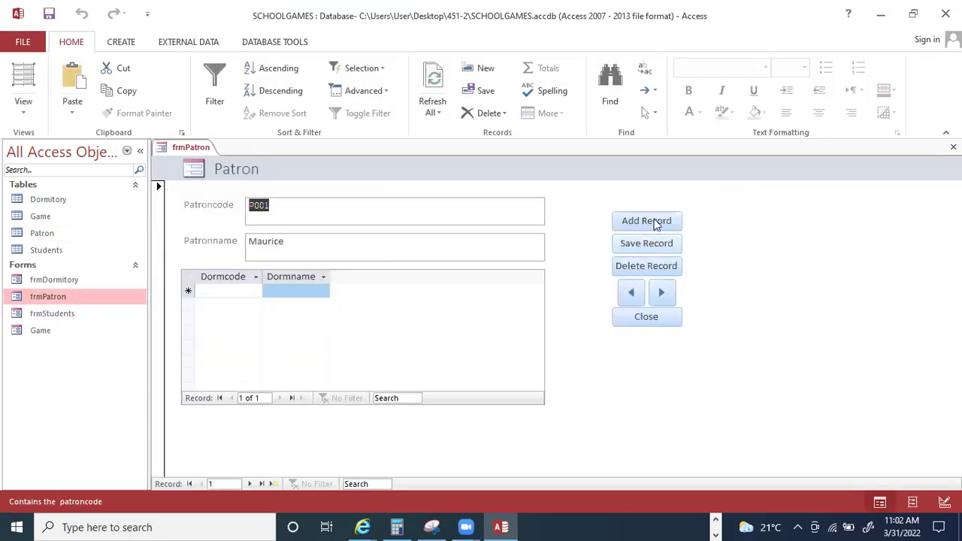
click(653, 219)
click(630, 296)
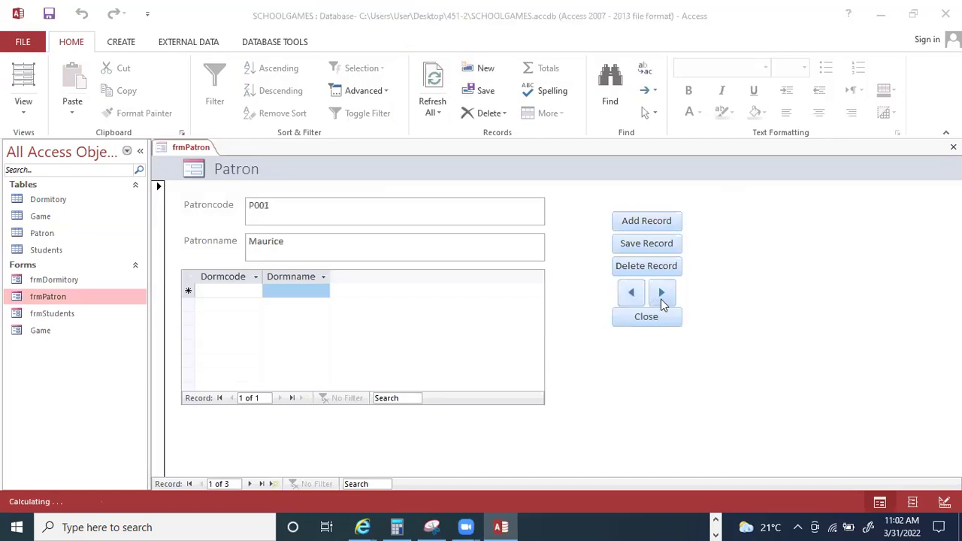
click(488, 215)
click(659, 296)
click(659, 295)
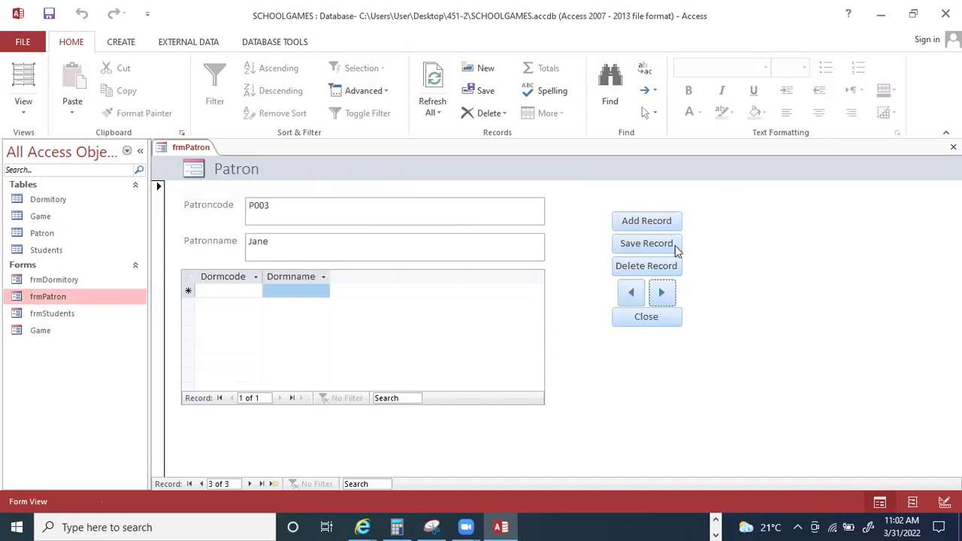
click(641, 300)
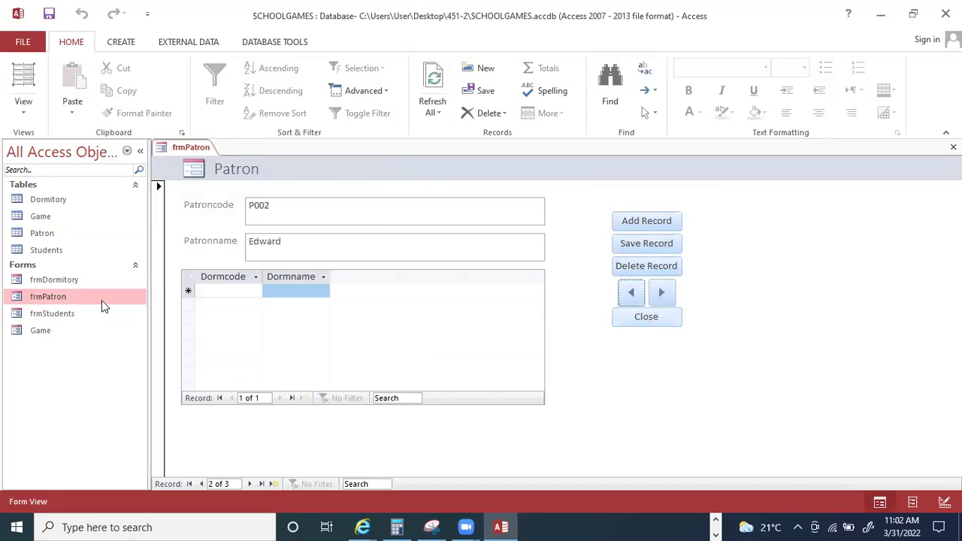
key(ctrl+w)
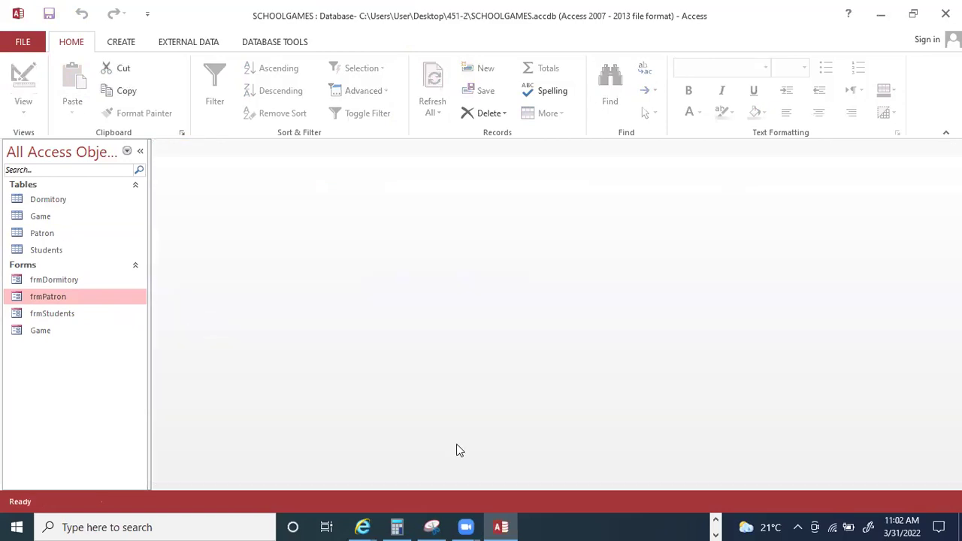
Return to Document17 in Word and insert a blank line above the Dormitory table heading.
click(717, 523)
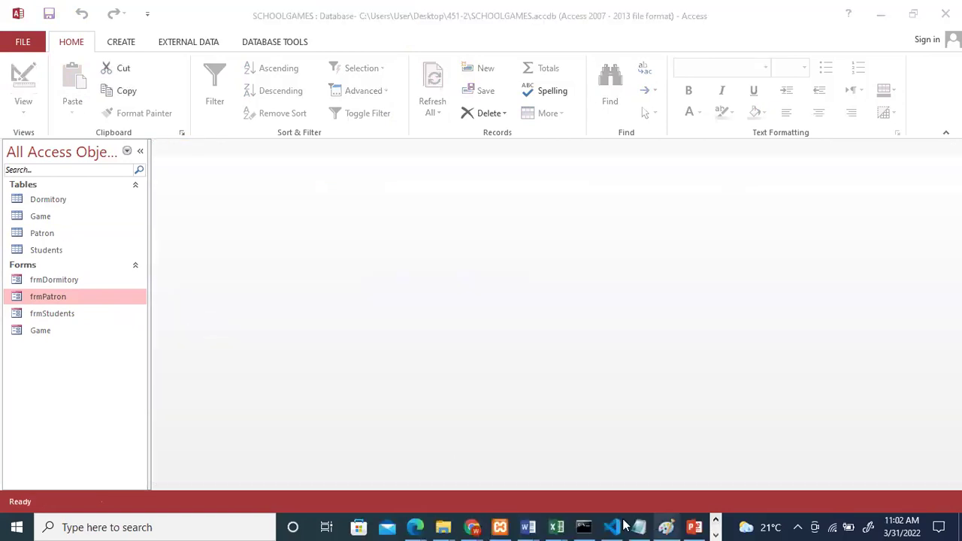
click(716, 522)
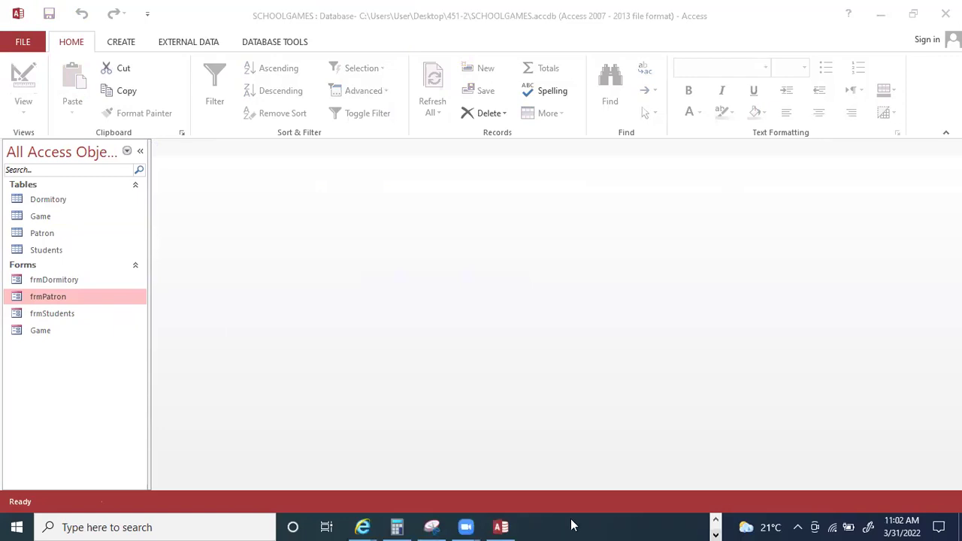
click(718, 524)
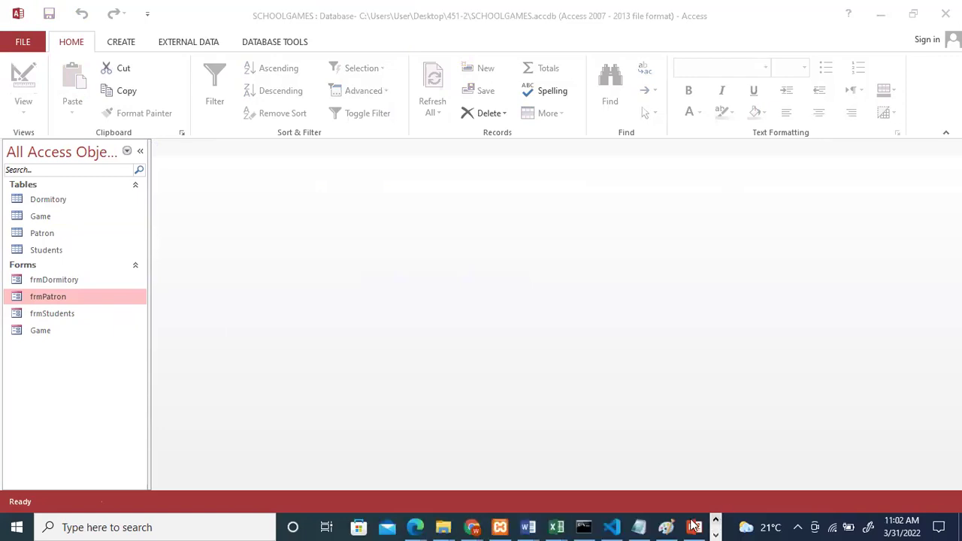
click(527, 524)
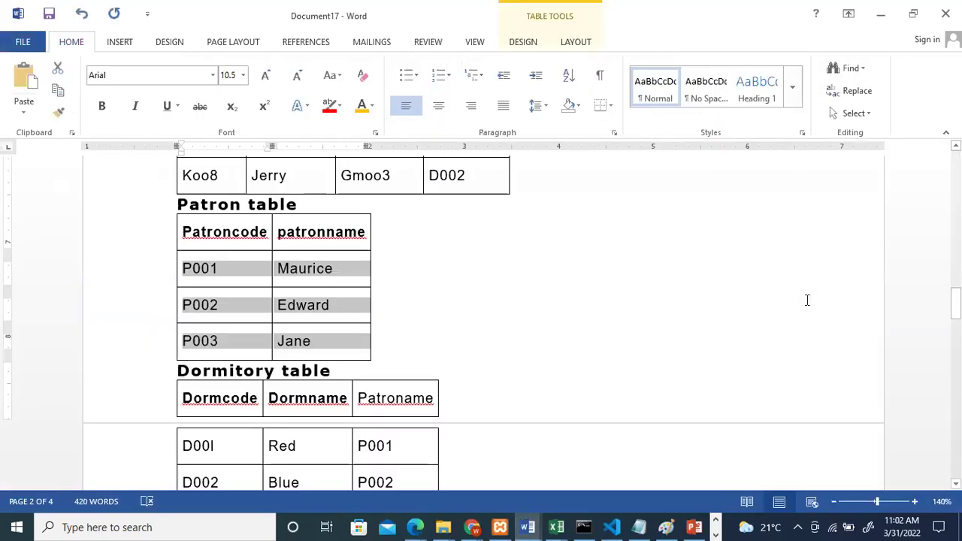
scroll(808, 300, down, 1)
click(807, 300)
scroll(807, 300, down, 1)
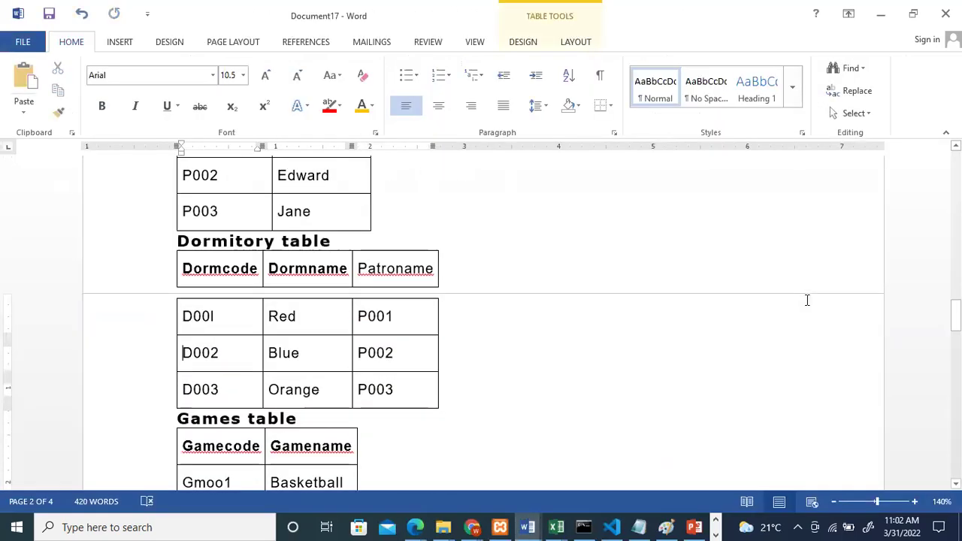
click(808, 300)
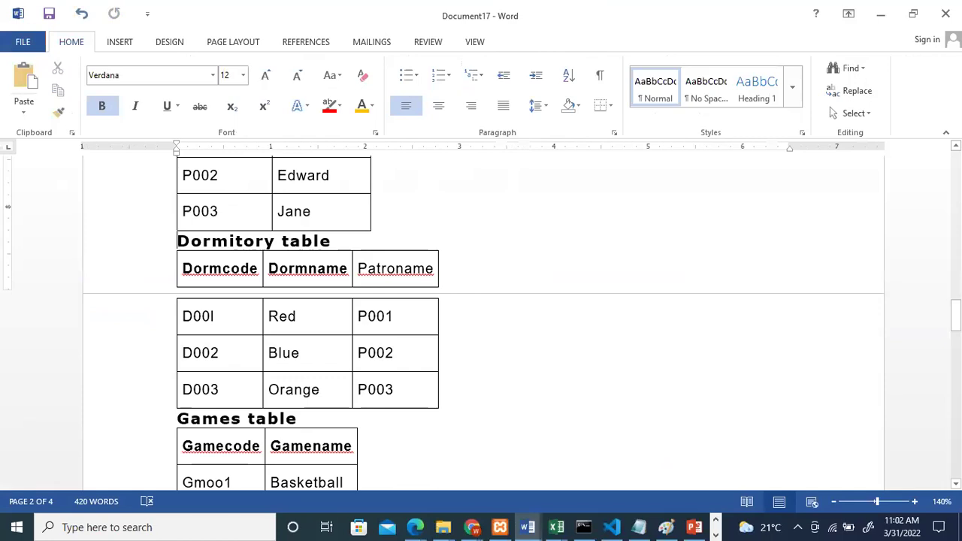
key(ctrl+z)
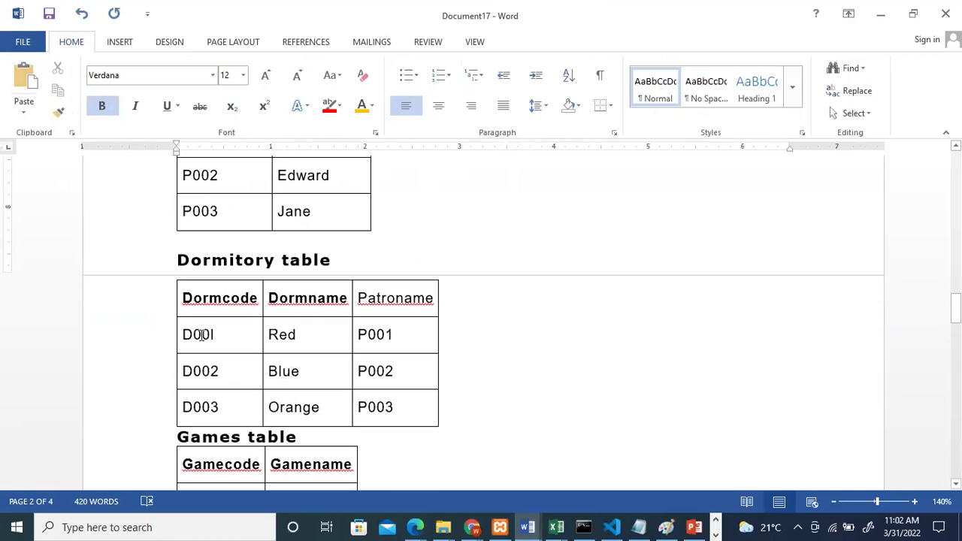
Copy the three Dormitory table data rows for Red, Blue and Orange, without the header row.
shift+click(420, 406)
right_click(420, 411)
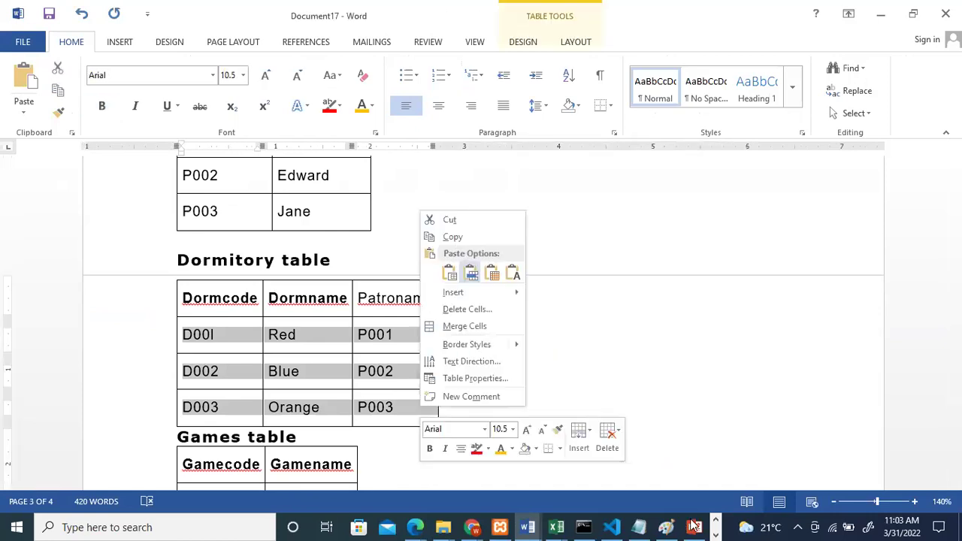
click(453, 237)
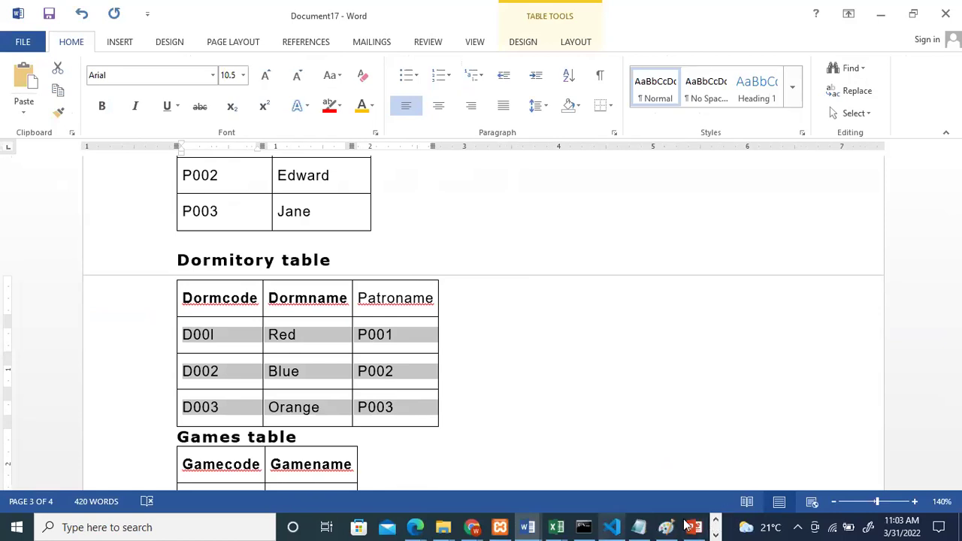
Switch to Access, open the Dormitory table and paste the copied Red, Blue and Orange rows as new records.
click(714, 521)
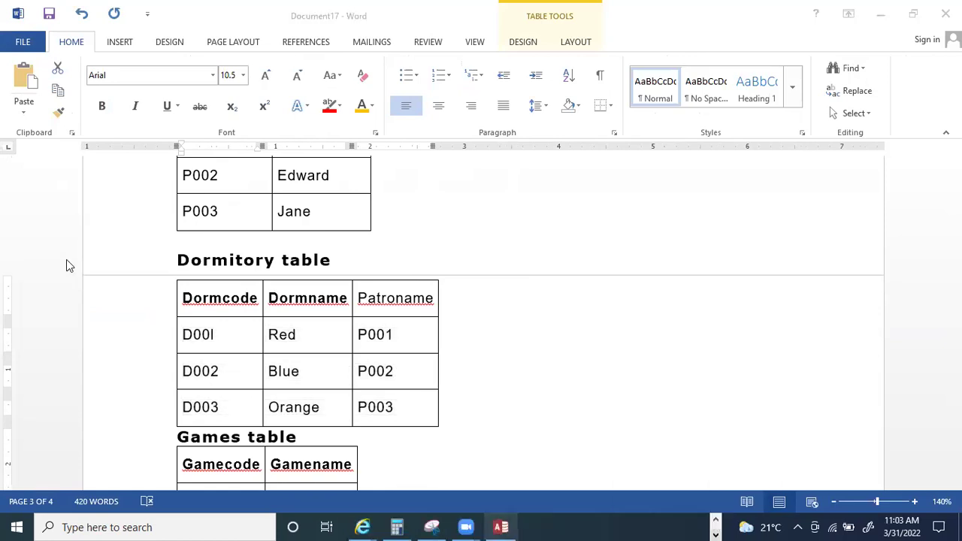
key(alt+Tab)
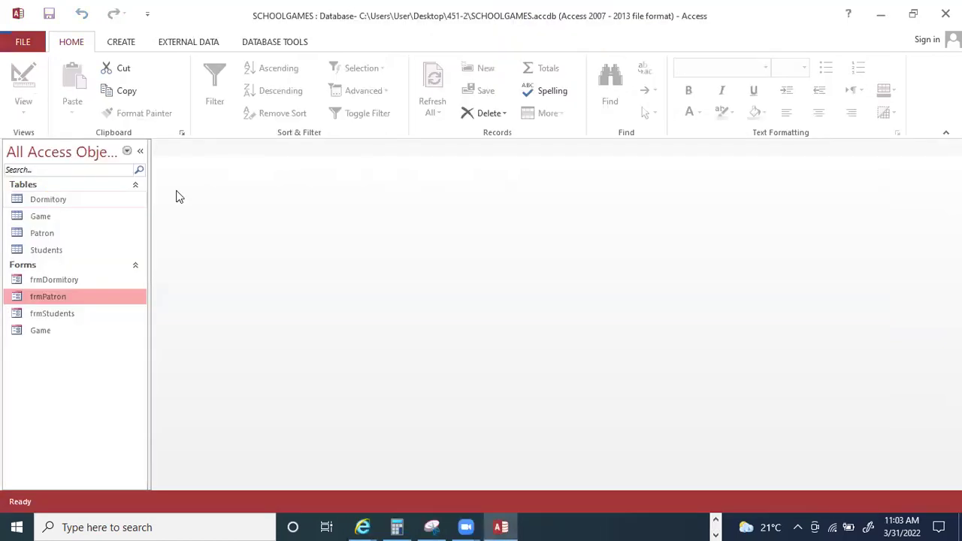
double_click(48, 200)
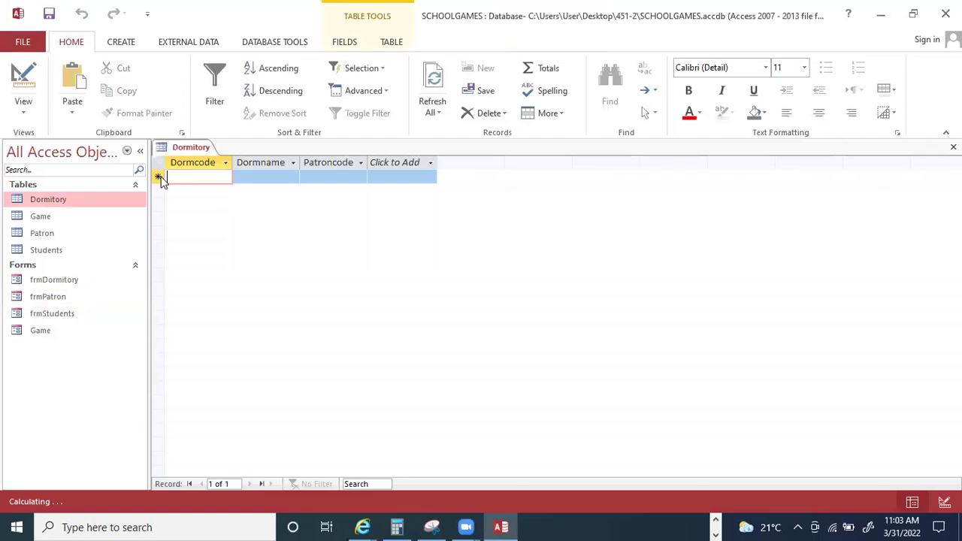
key(ctrl+v)
click(456, 307)
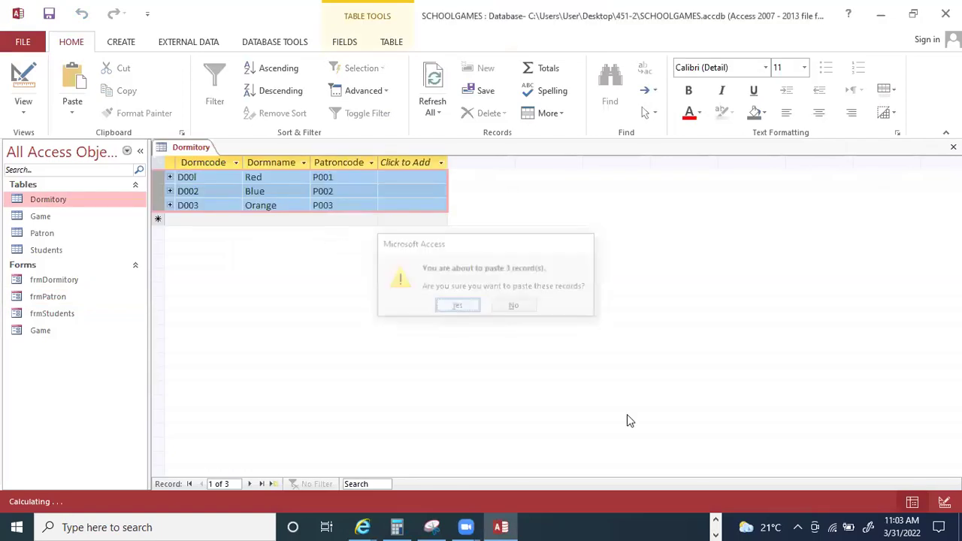
Return to Document17 in Word and change the Games table codes to Gm001, Gm002, Gm003 and Gm004, using zeros.
click(715, 525)
click(530, 526)
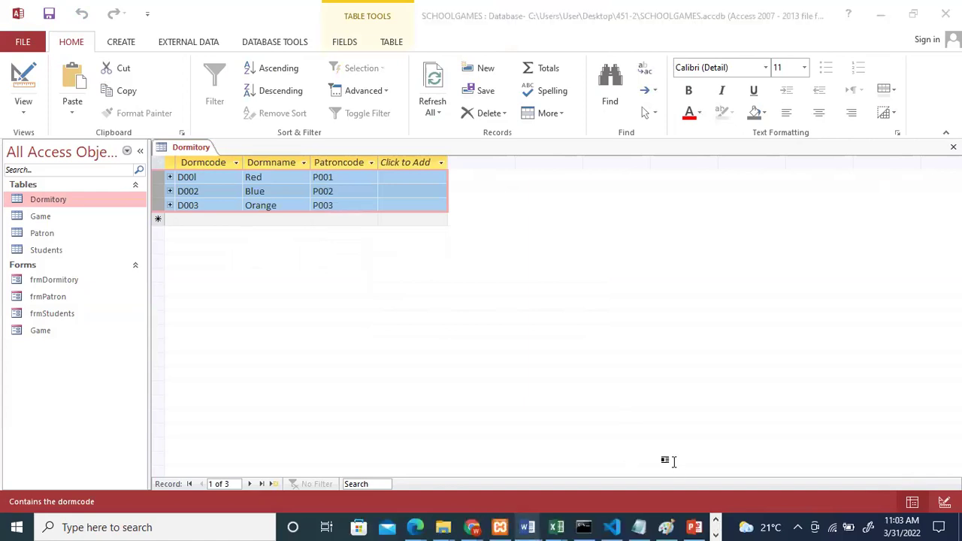
click(681, 466)
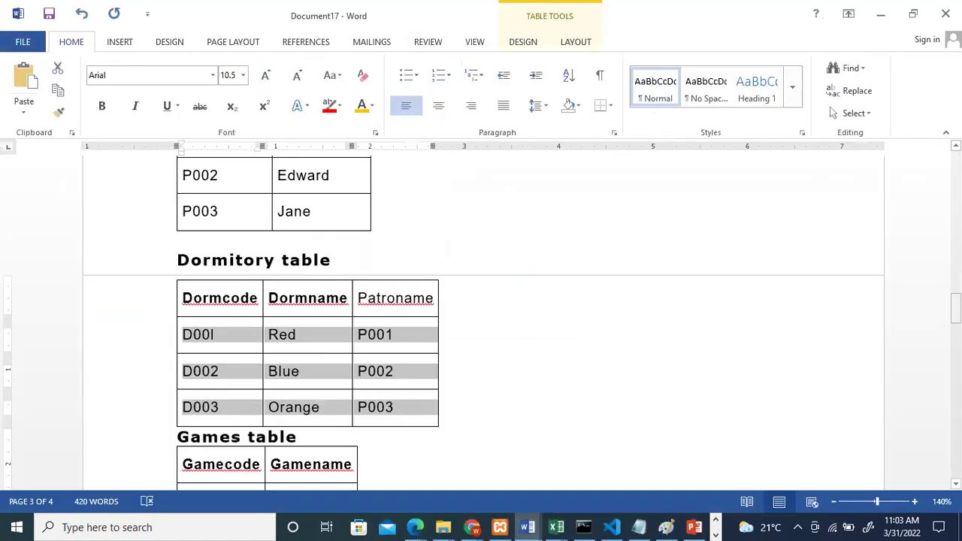
drag(955, 308, 955, 335)
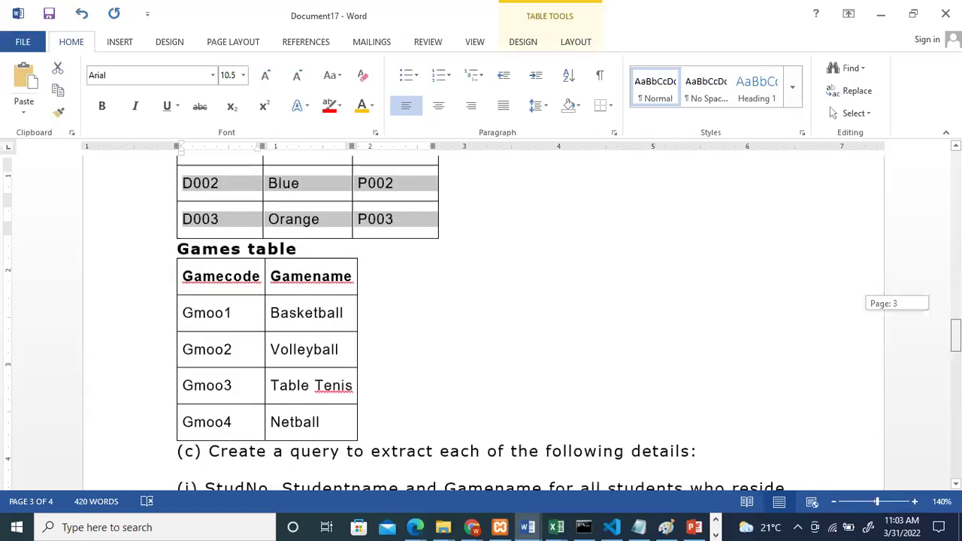
scroll(225, 256, down, 1)
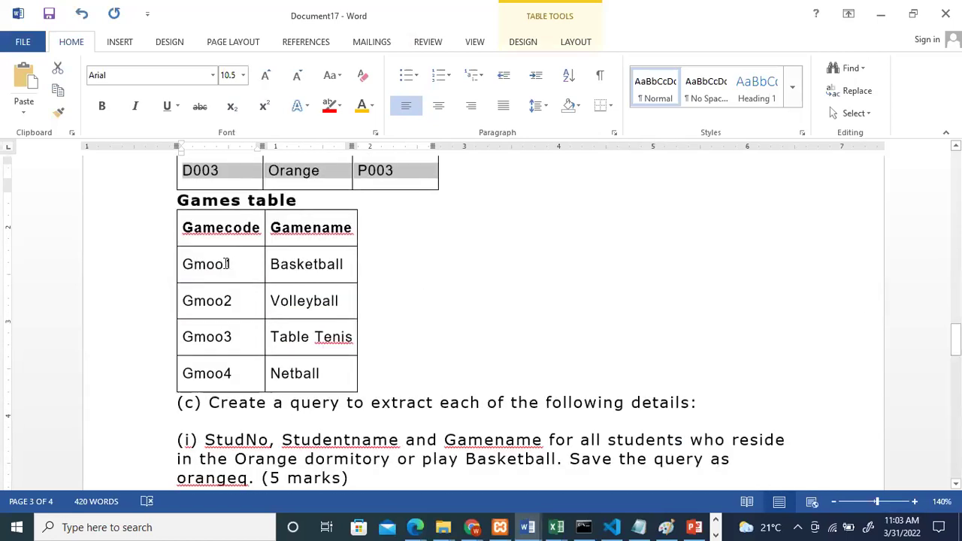
click(225, 264)
key(BackSpace)
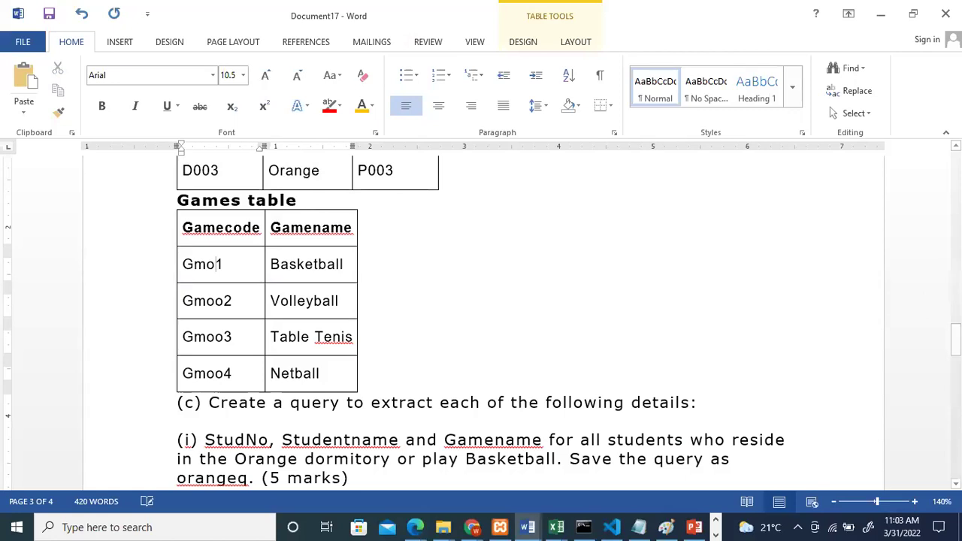
key(BackSpace)
text(00)
key(Down)
key(BackSpace)
key(BackSpace)
text(00)
key(Down)
key(BackSpace)
key(BackSpace)
text(00)
key(Down)
key(BackSpace)
key(BackSpace)
text(0)
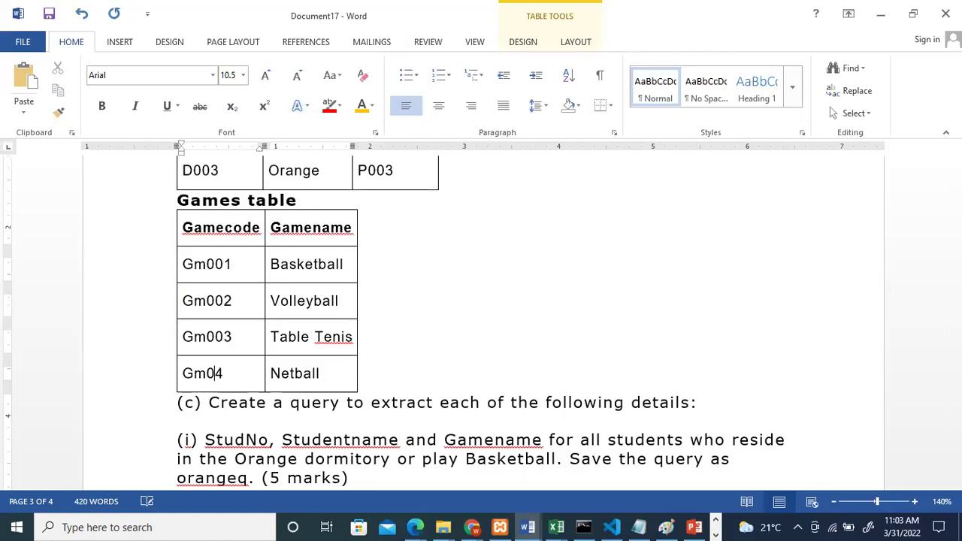
text(0)
Copy the four Games table data rows from Basketball to Netball, without the header row.
drag(228, 272, 321, 374)
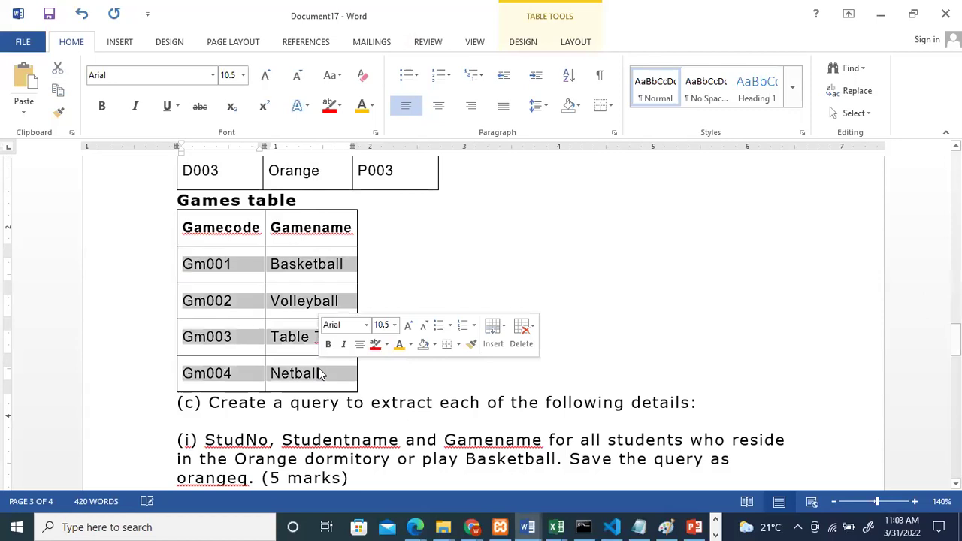
right_click(321, 374)
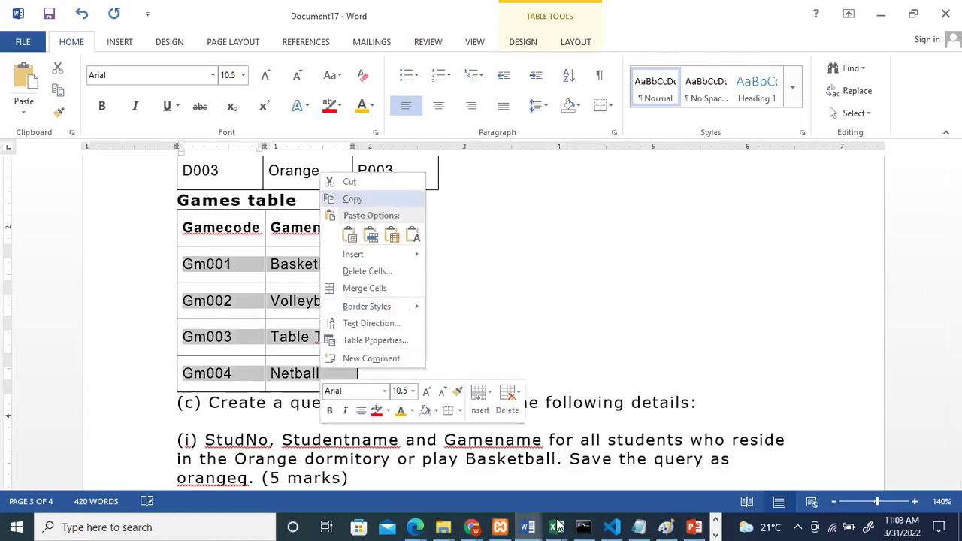
click(356, 197)
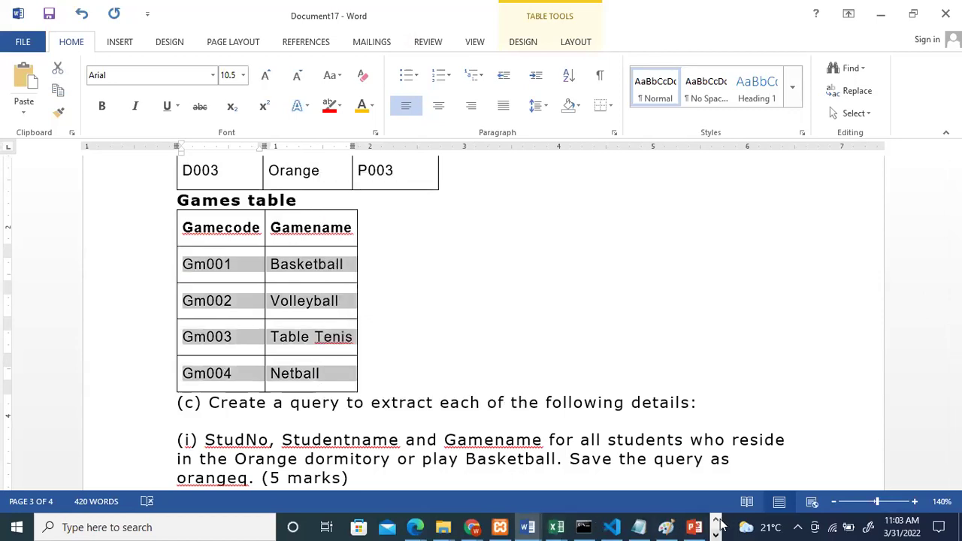
Switch to Access, open the Game table and paste the copied game rows as new records.
right_click(717, 525)
click(641, 526)
click(501, 527)
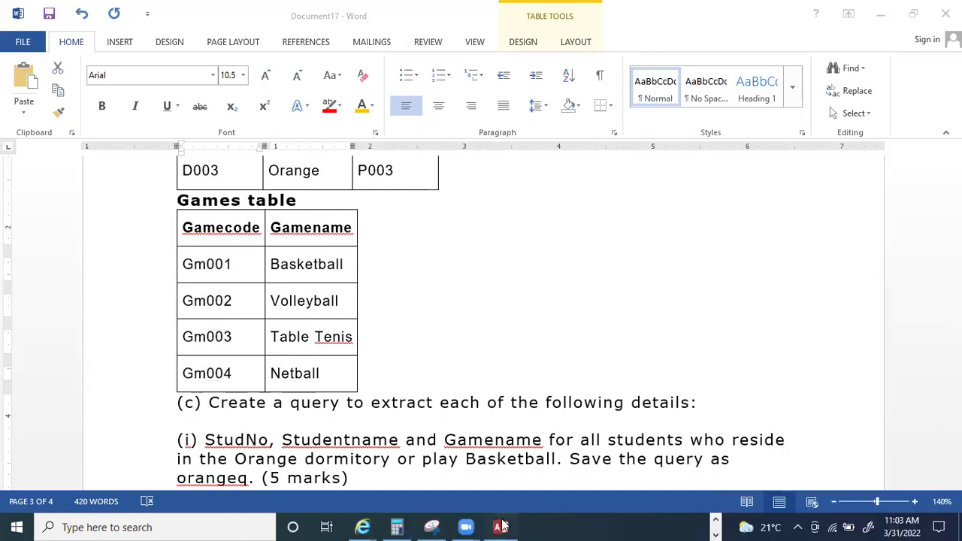
double_click(39, 217)
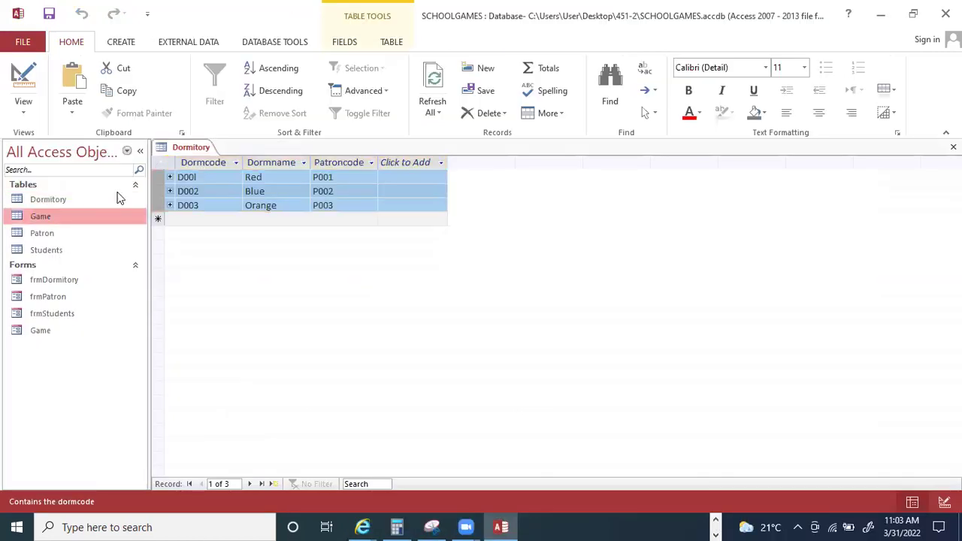
click(158, 177)
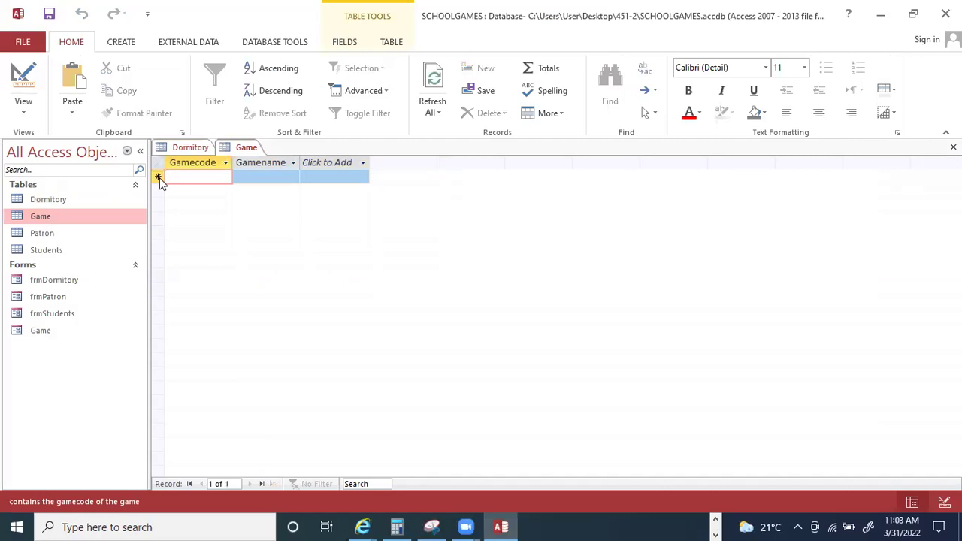
key(ctrl+v)
click(465, 306)
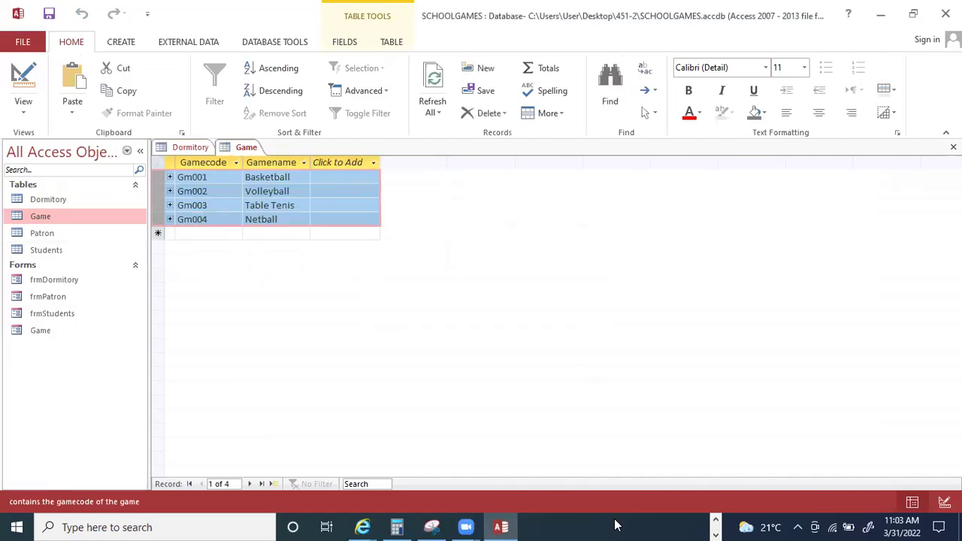
right_click(736, 525)
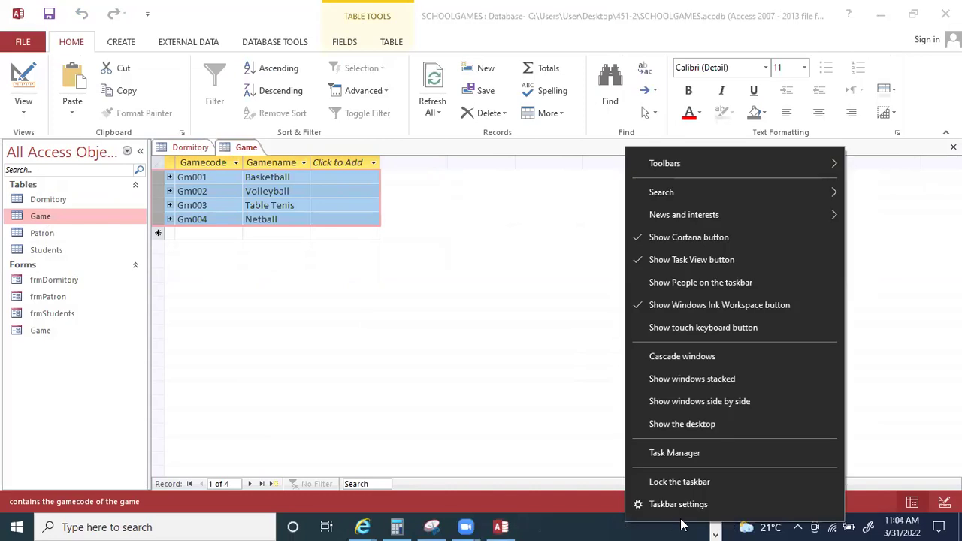
right_click(714, 531)
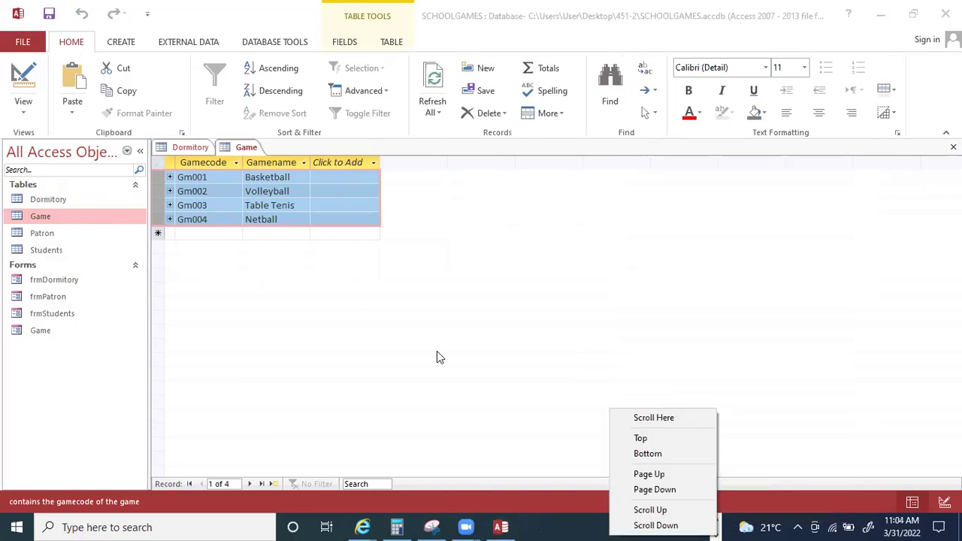
click(440, 357)
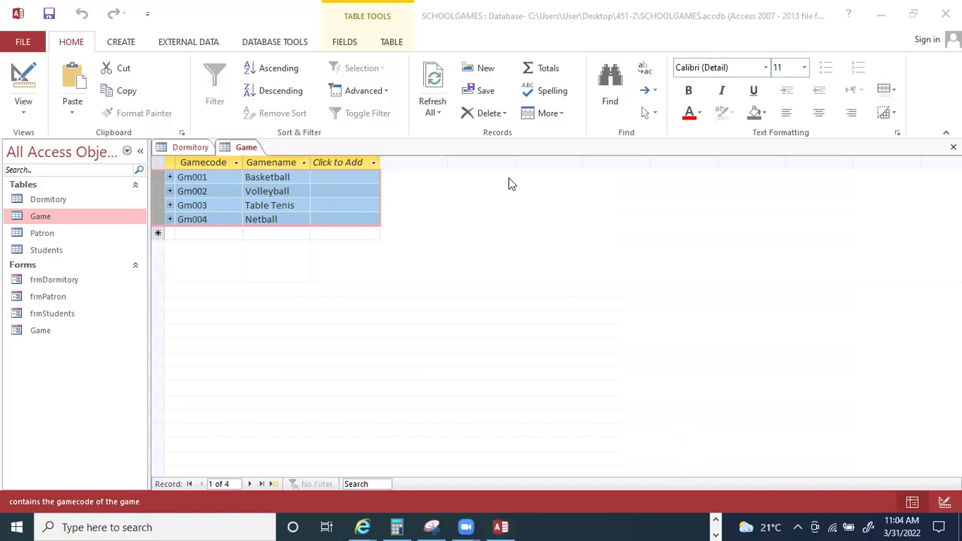
Return to Document17 in Word and change the Student table's Stud No values to K001 through K008, using zeros.
click(717, 521)
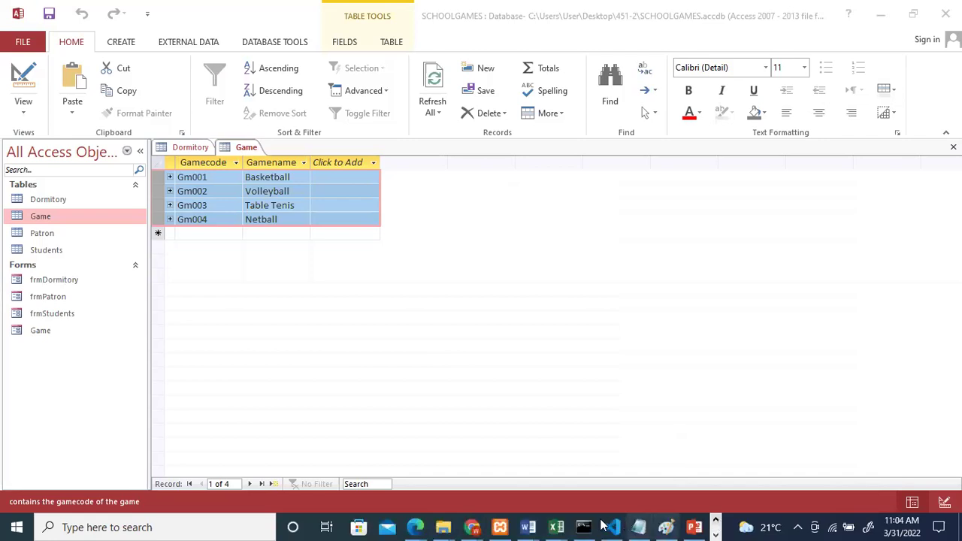
mouse_move(528, 527)
click(645, 493)
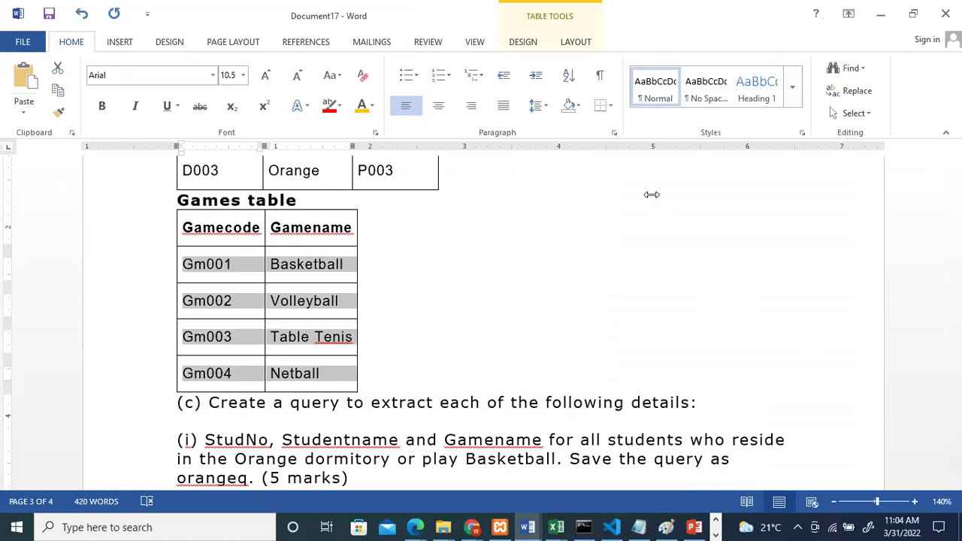
key(alt+Tab)
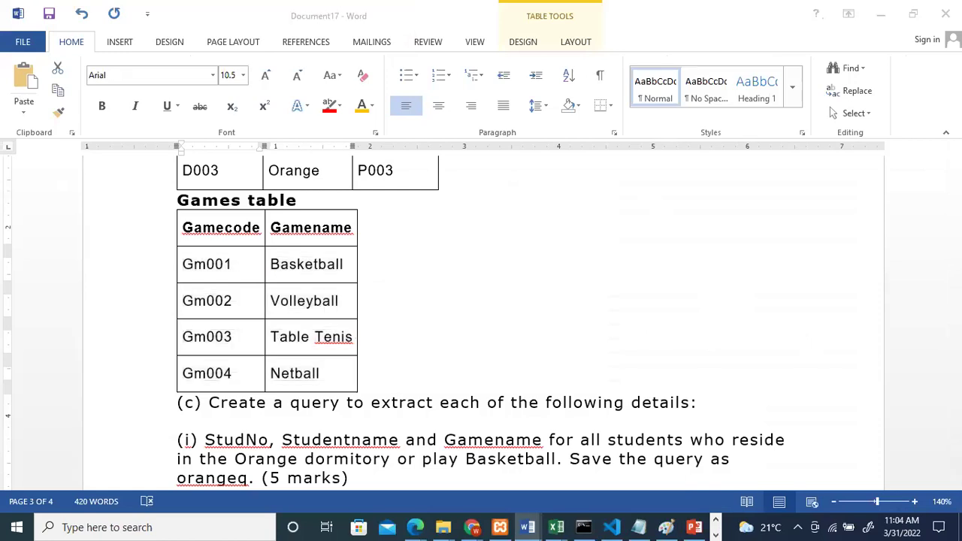
click(544, 391)
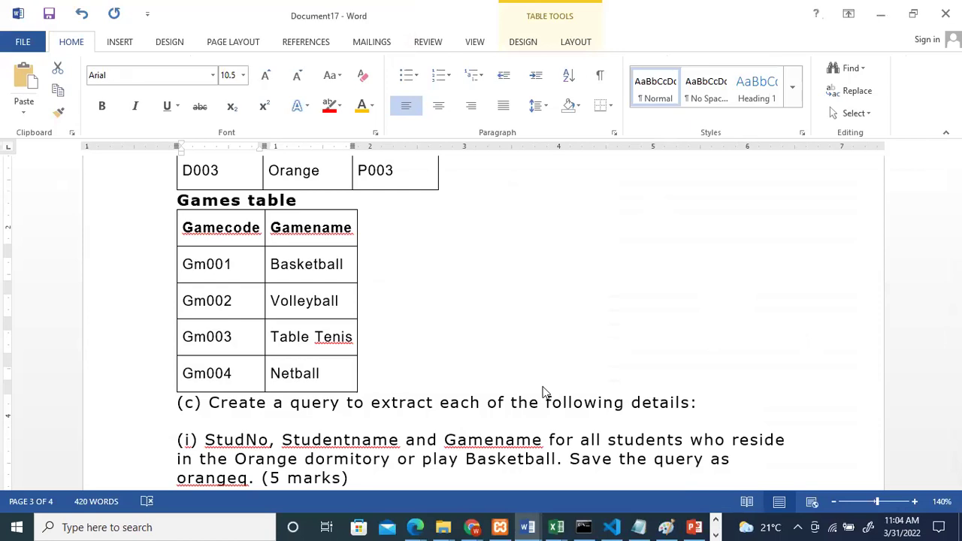
scroll(544, 388, down, 1)
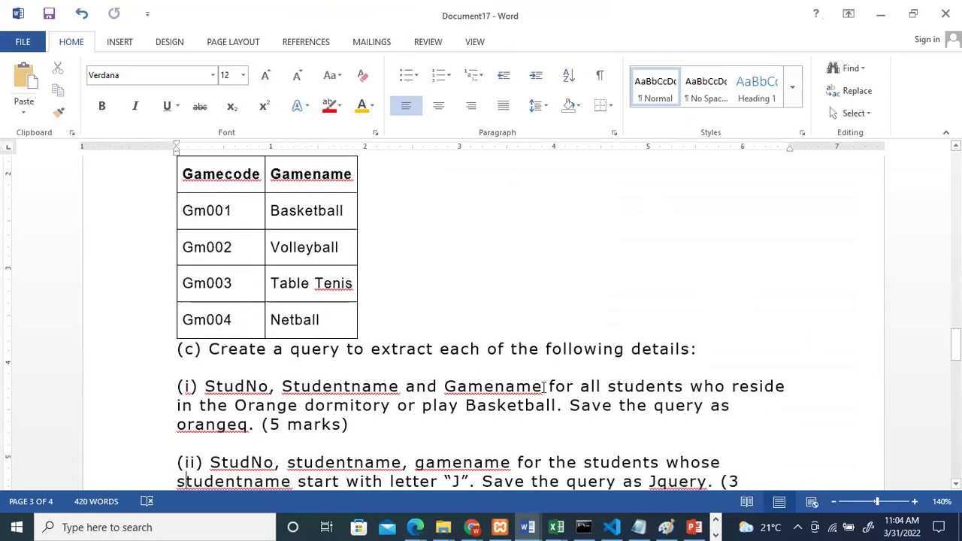
key(Up)
key(Up)
key(Up)
key(Up)
key(Up)
key(Up)
key(Up)
key(Up)
key(Up)
key(Up)
key(Up)
key(Up)
key(Up)
key(Up)
key(Up)
key(Up)
key(Up)
key(Up)
key(Up)
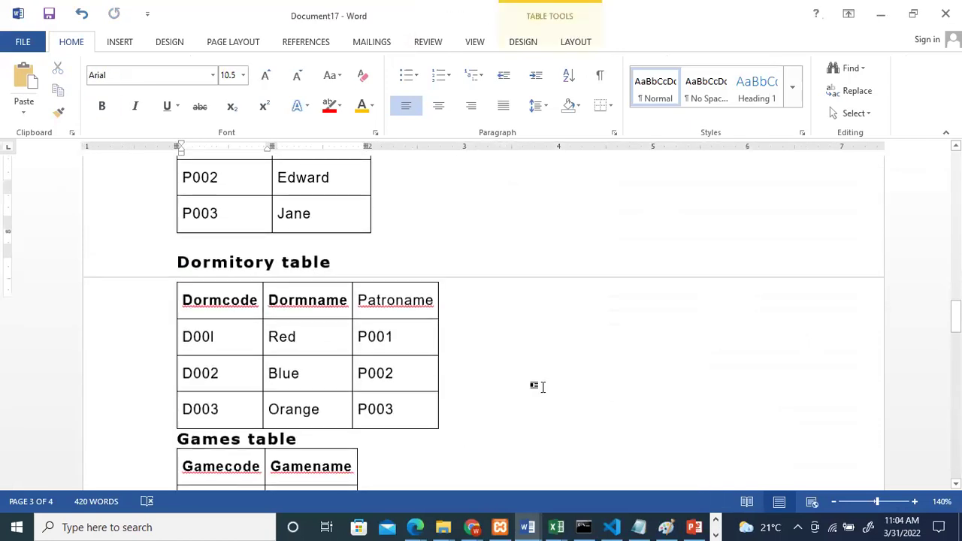
key(Up)
key(Up)
key(Up)
key(Up)
key(Up)
key(Up)
key(Up)
key(Up)
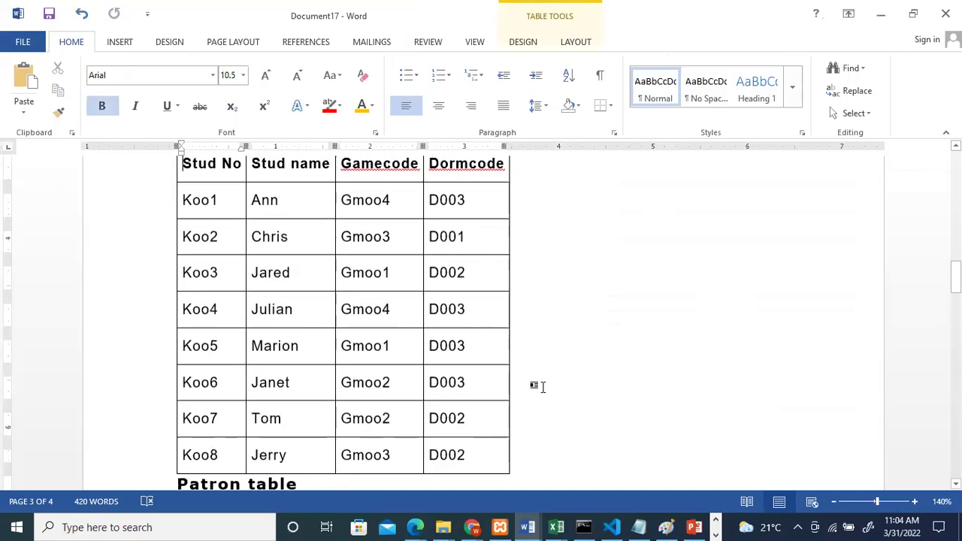
key(Up)
key(Down)
key(Down)
key(Down)
key(Up)
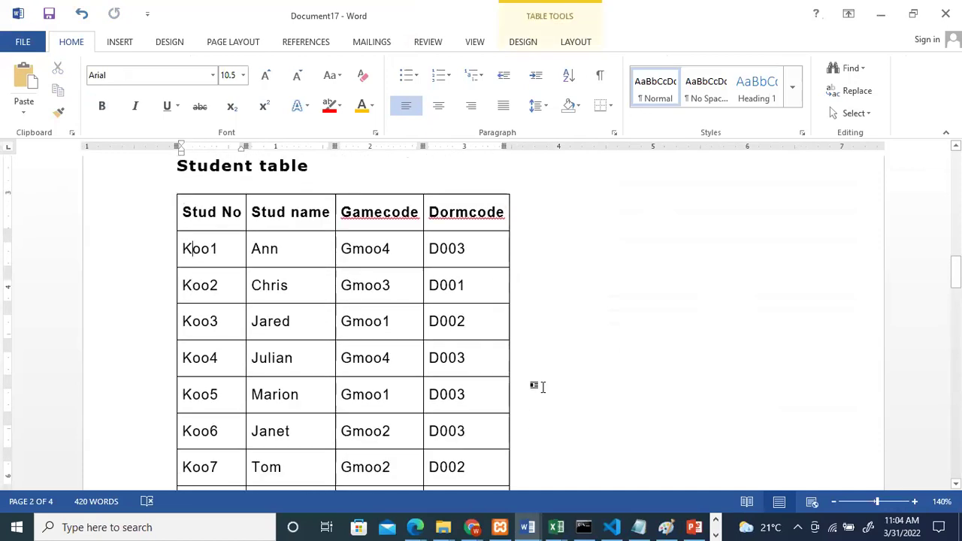
key(BackSpace)
key(BackSpace)
text(00)
key(BackSpace)
key(BackSpace)
text(00)
key(Down)
key(BackSpace)
key(BackSpace)
text(00)
key(Down)
key(BackSpace)
key(BackSpace)
text(00)
key(BackSpace)
key(BackSpace)
text(00)
key(Down)
key(BackSpace)
key(BackSpace)
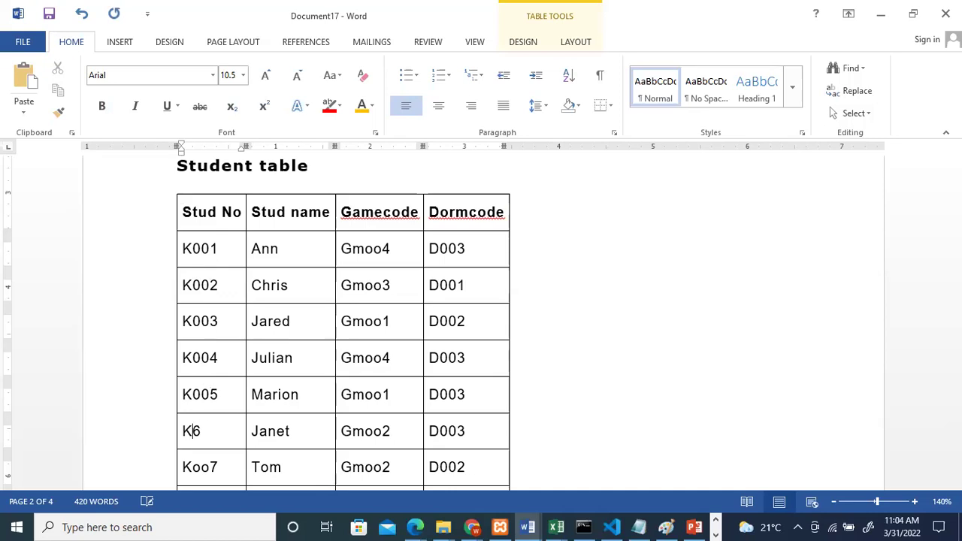
text(00)
key(Down)
key(BackSpace)
key(BackSpace)
text(00)
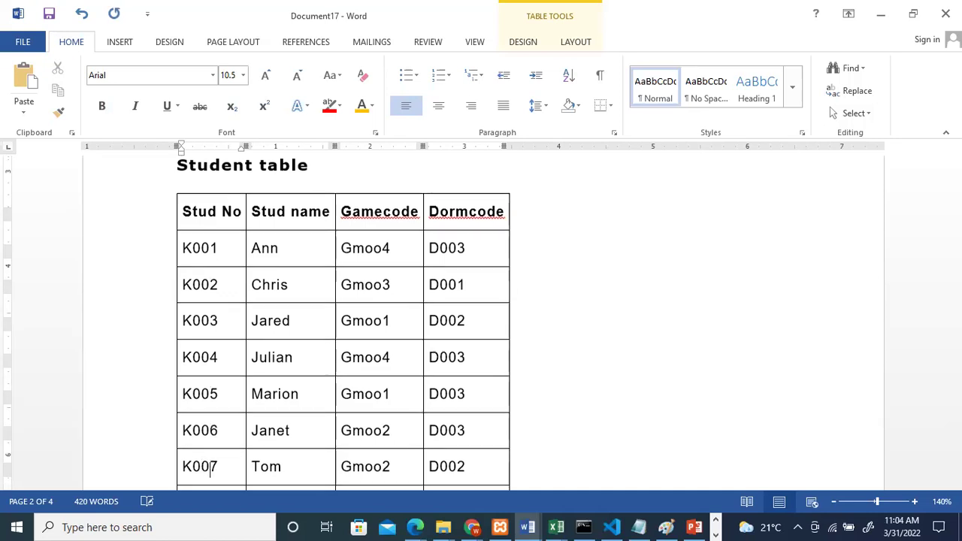
scroll(208, 483, down, 2)
click(207, 482)
click(212, 426)
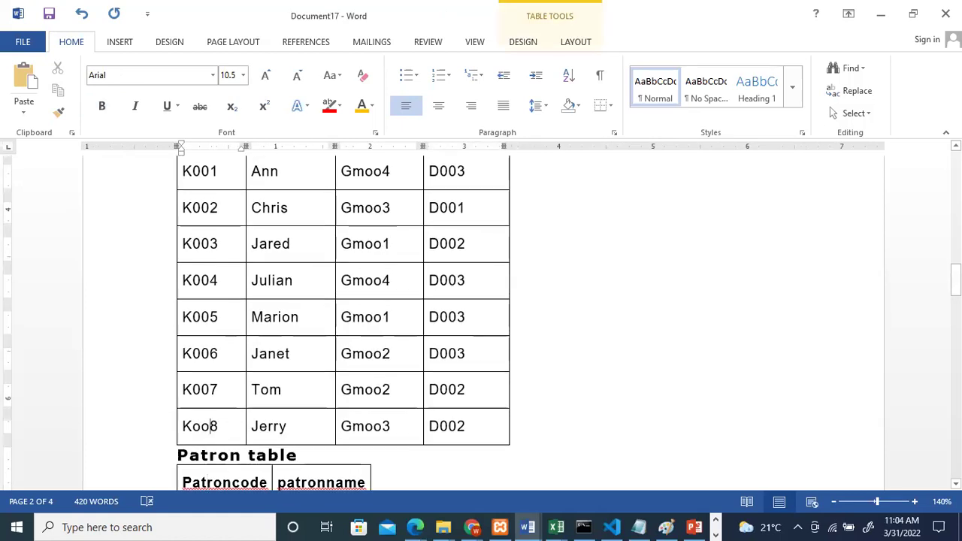
key(BackSpace)
key(BackSpace)
text(00)
Copy the eight Student table data rows, switch to Access and paste them into the Students table as new records.
drag(216, 171, 475, 412)
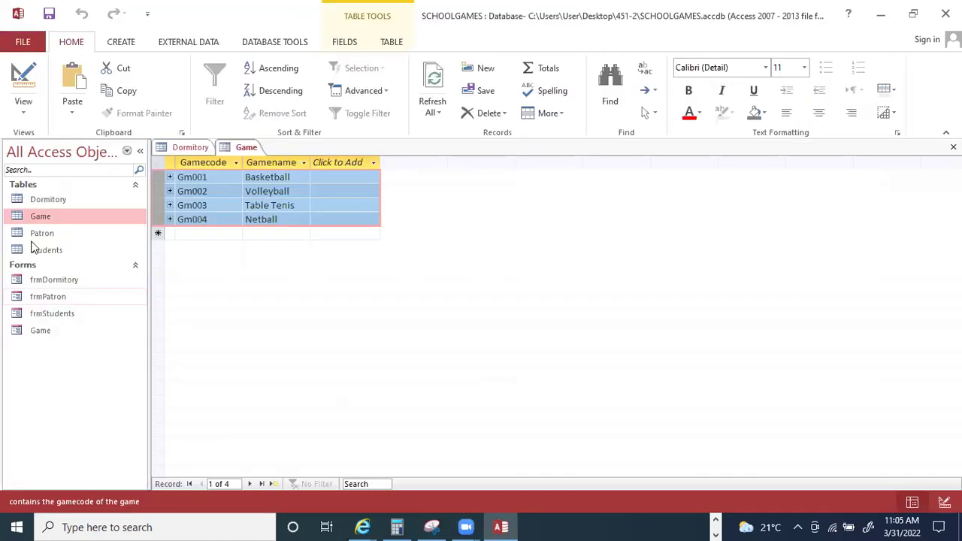
double_click(46, 251)
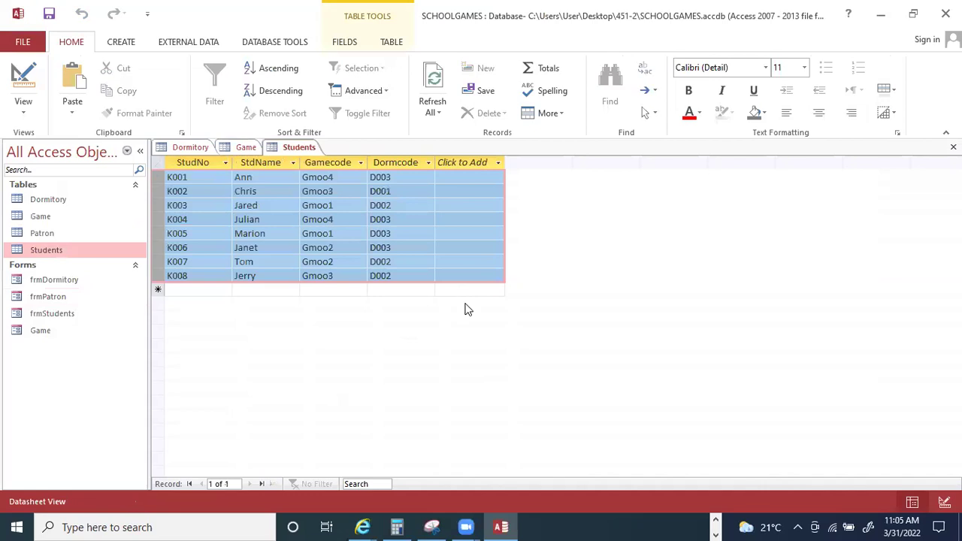
key(ctrl+v)
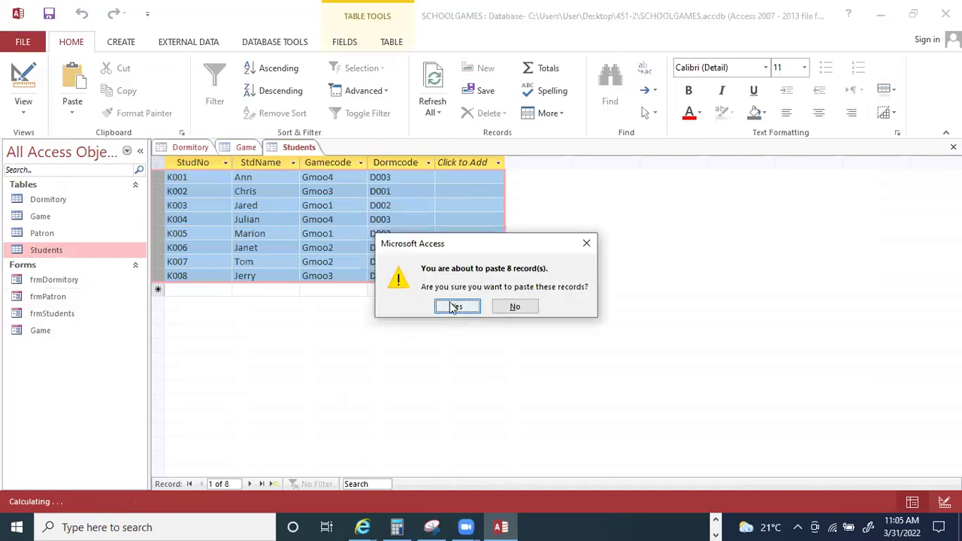
click(454, 307)
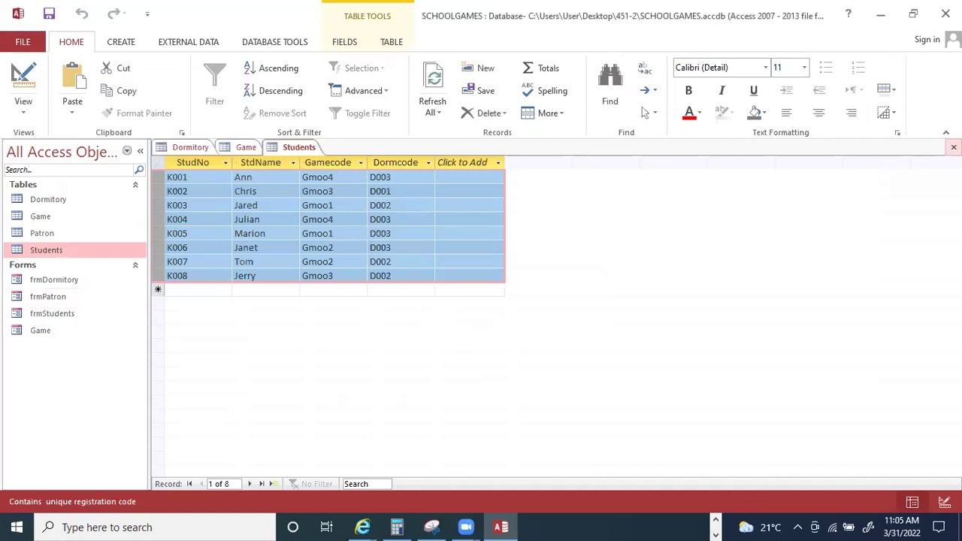
Close the open Students, Game and Dormitory tables.
key(ctrl+w)
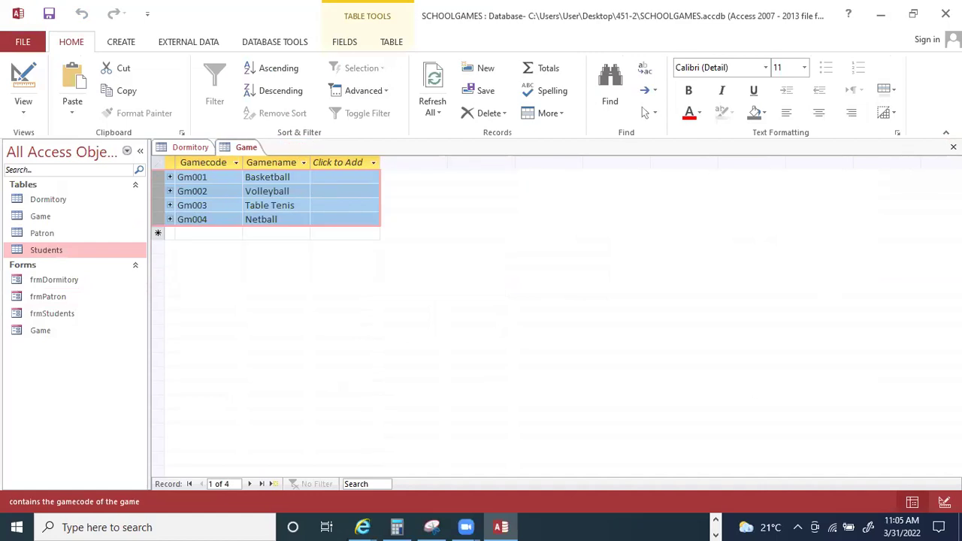
click(953, 147)
click(953, 147)
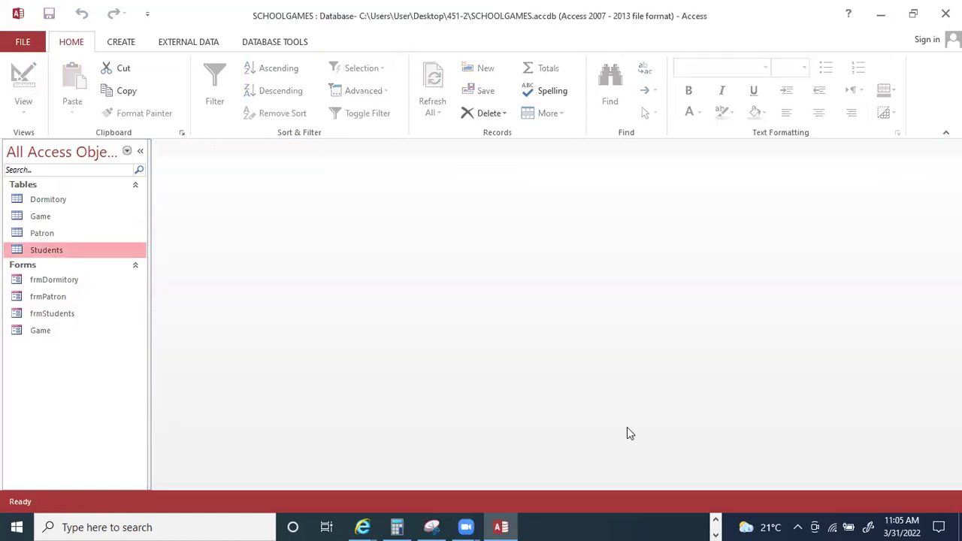
Switch to Document17 in Word and read task (c)(i) on which fields and conditions the orangeq query needs.
click(716, 520)
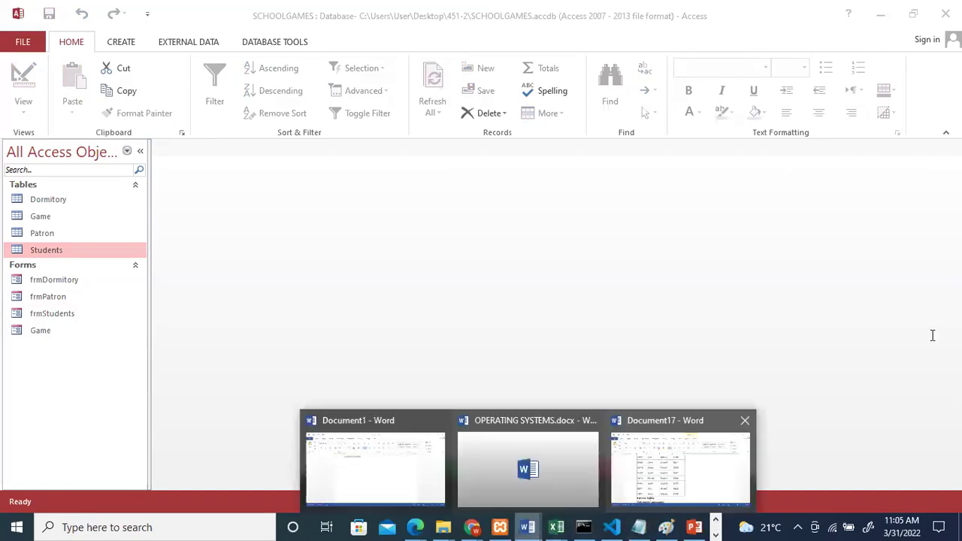
click(681, 462)
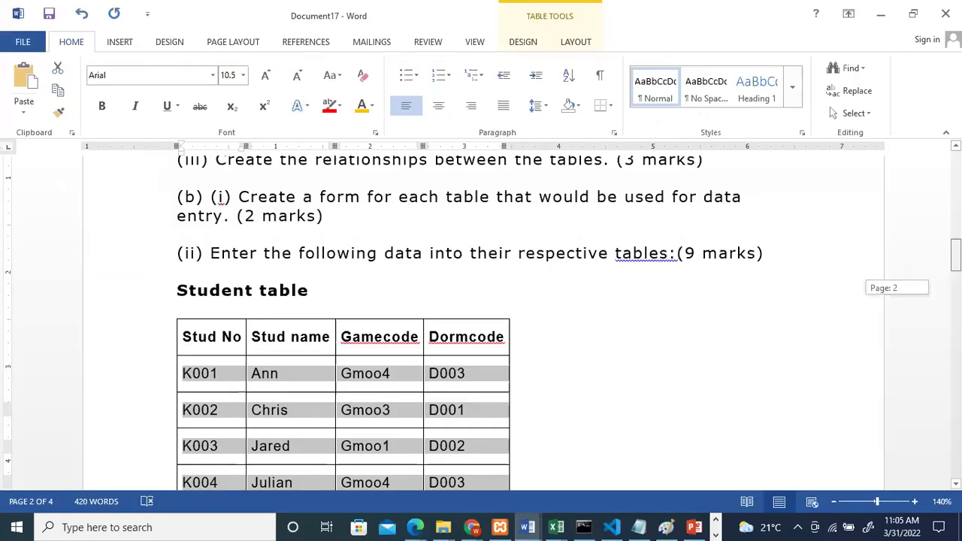
scroll(481, 323, up, 1)
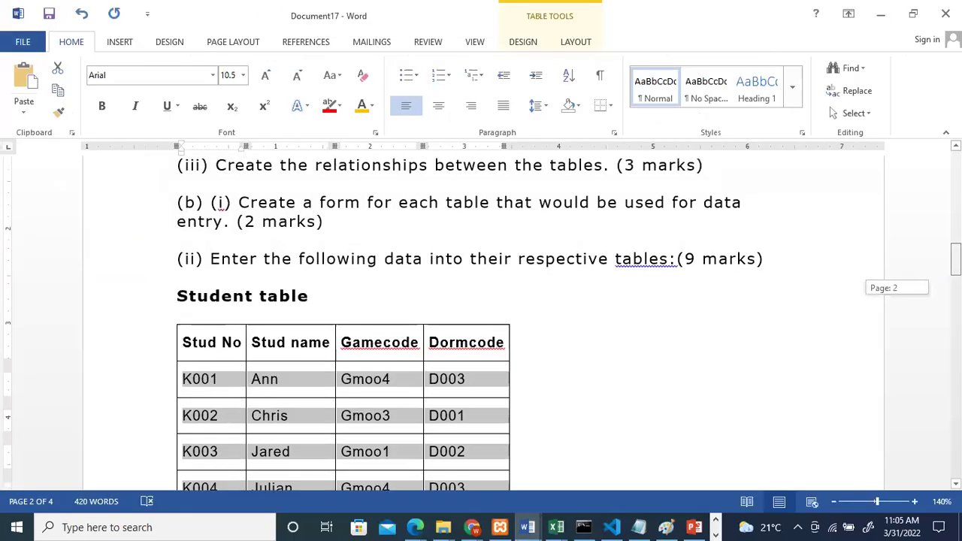
click(689, 258)
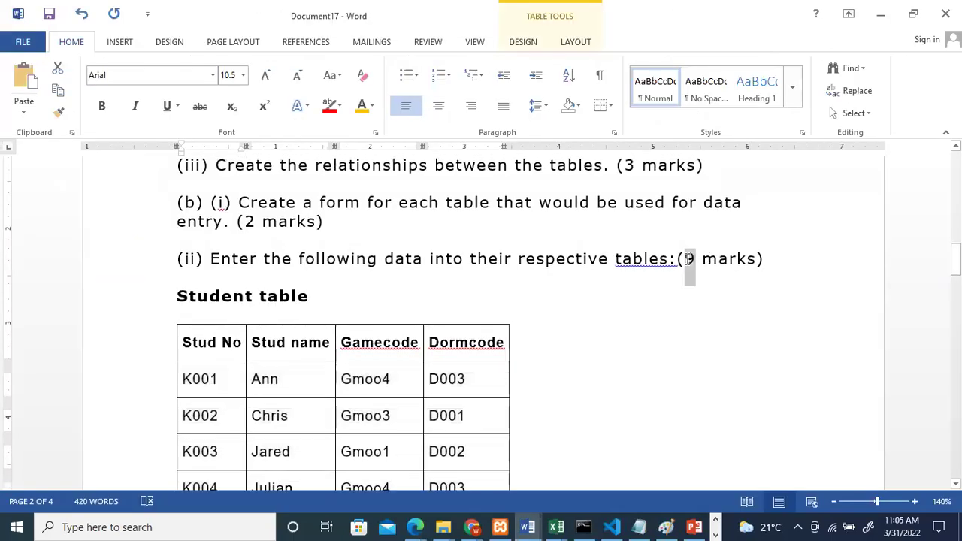
double_click(688, 259)
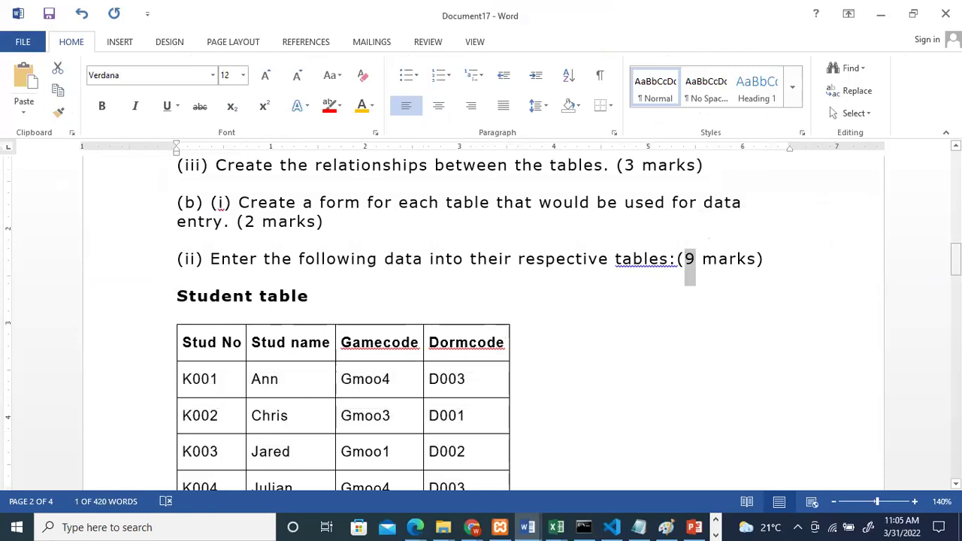
drag(955, 259, 955, 340)
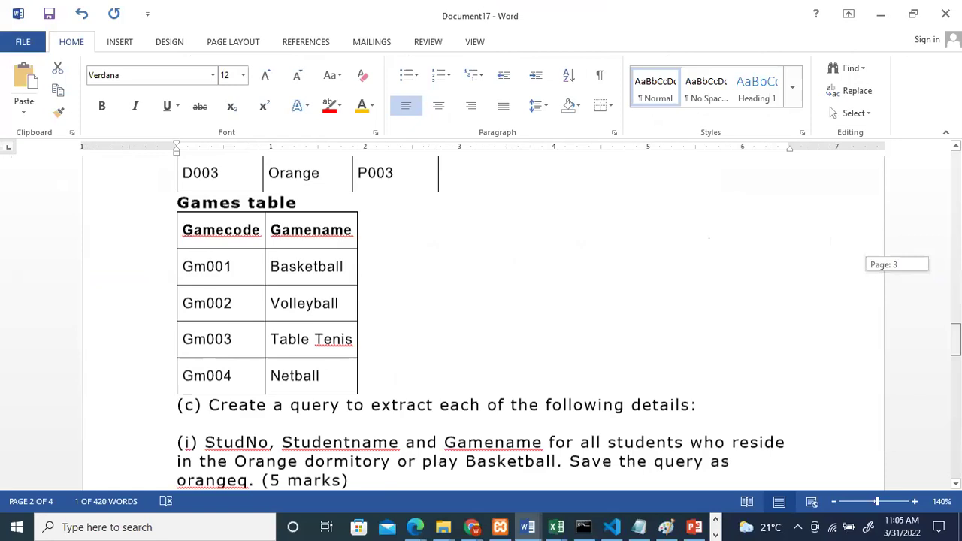
scroll(605, 309, down, 3)
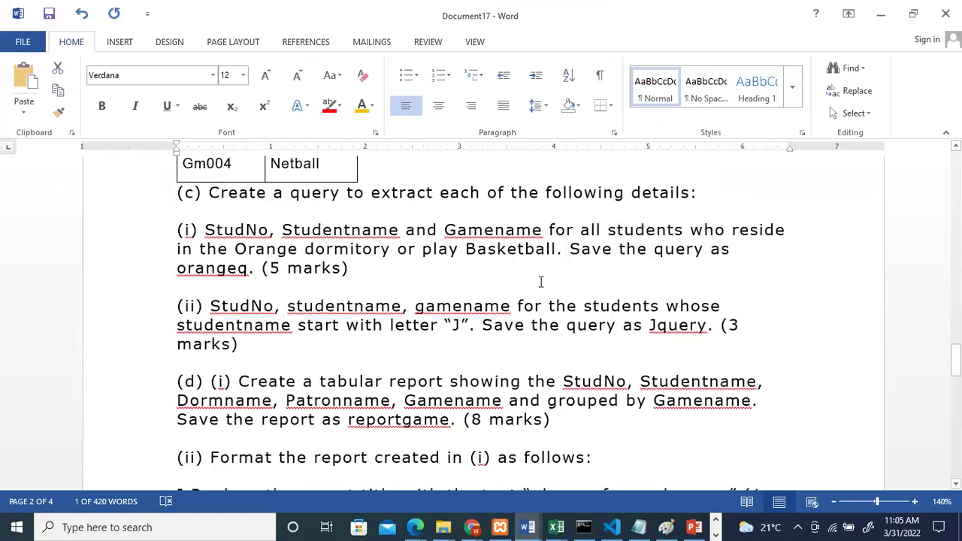
click(225, 229)
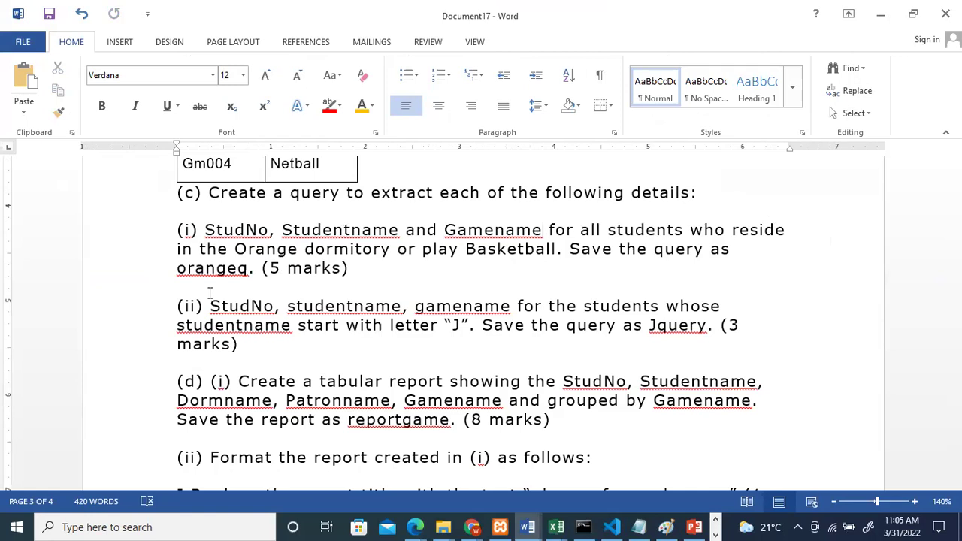
click(373, 249)
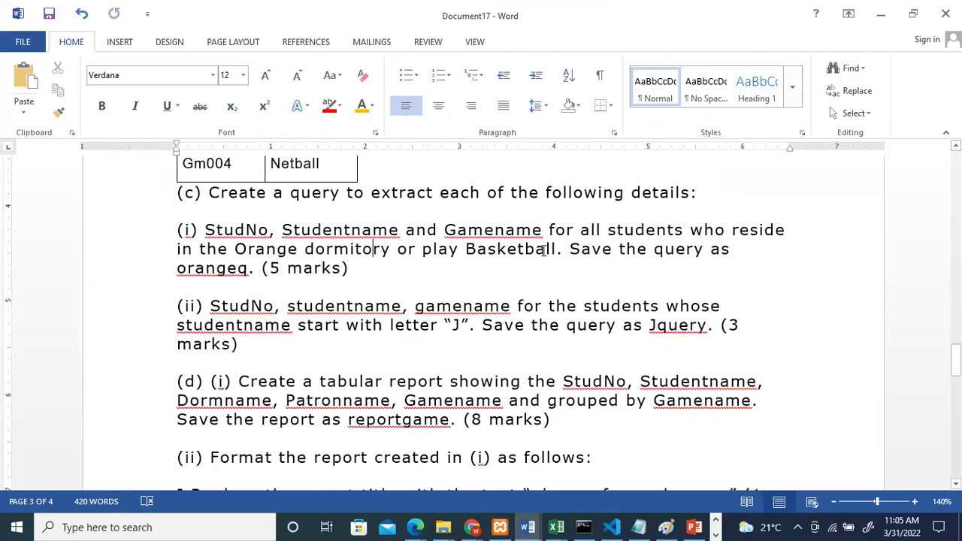
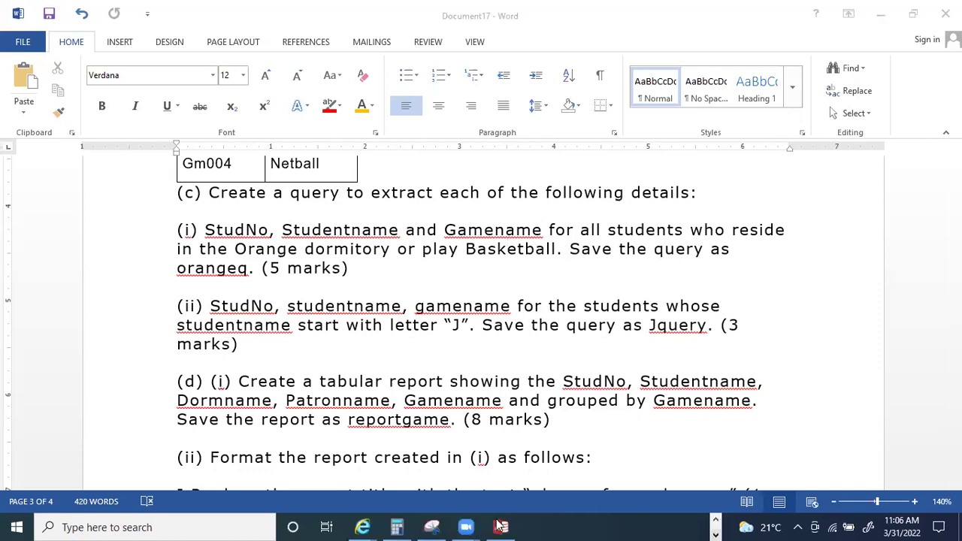
Switch to Access and start a new query in design view with the Students, Game, Dormitory and Patron tables.
click(500, 526)
click(123, 43)
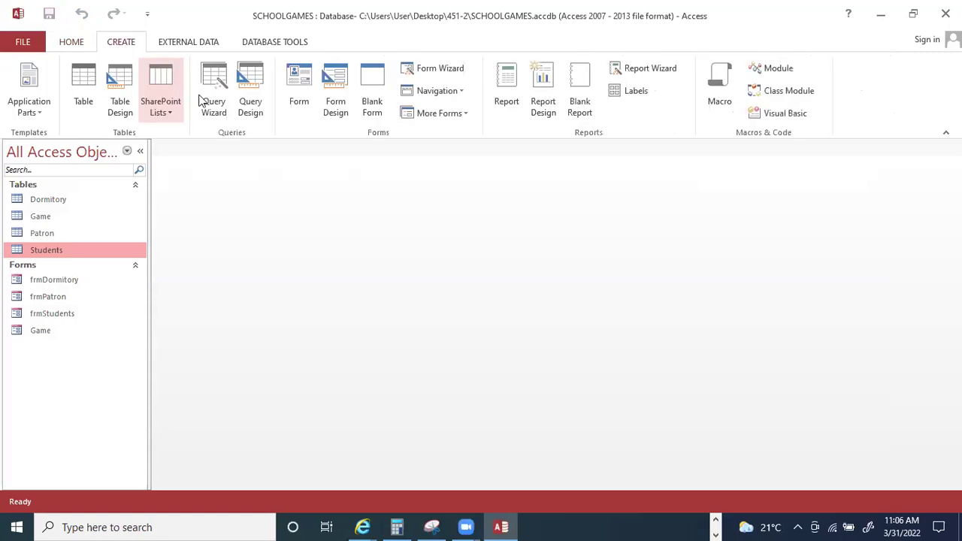
click(250, 102)
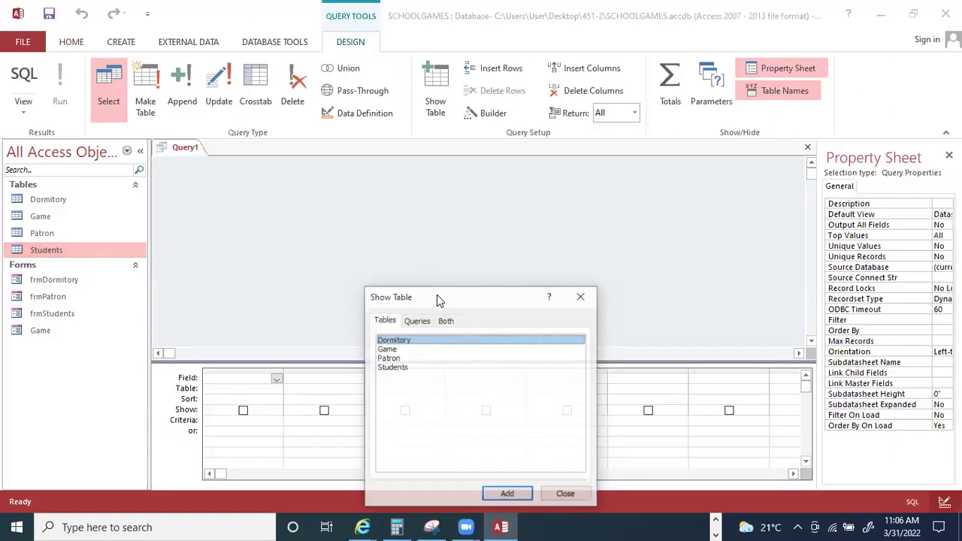
drag(481, 292, 524, 166)
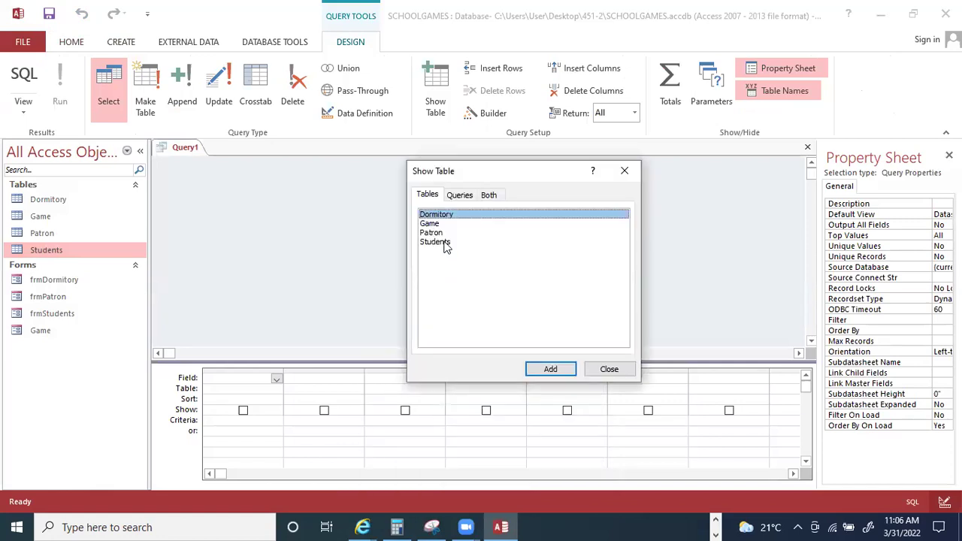
double_click(445, 242)
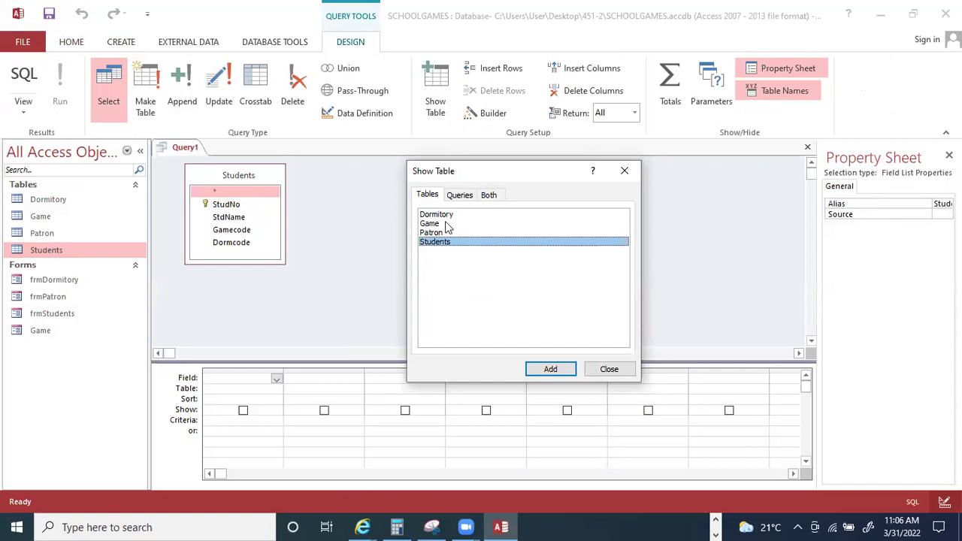
double_click(445, 223)
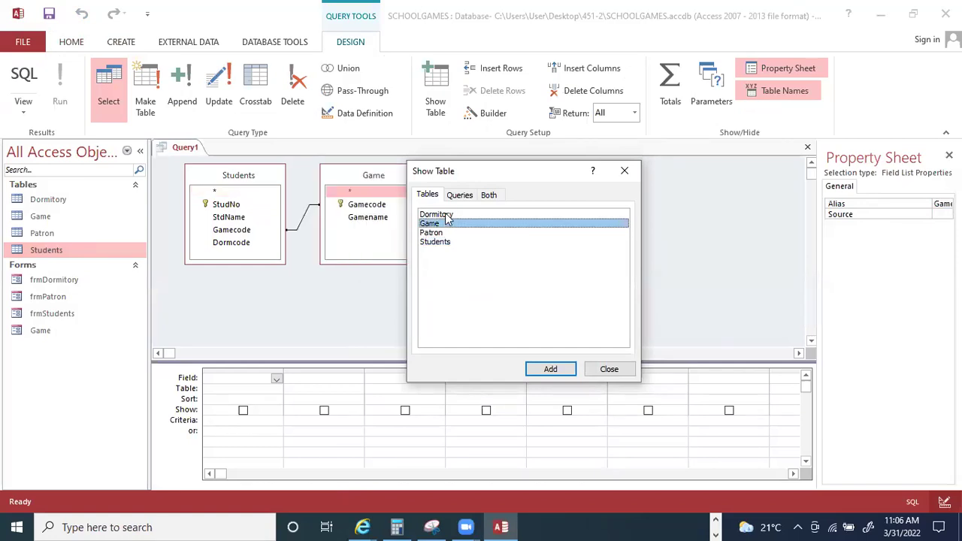
double_click(446, 233)
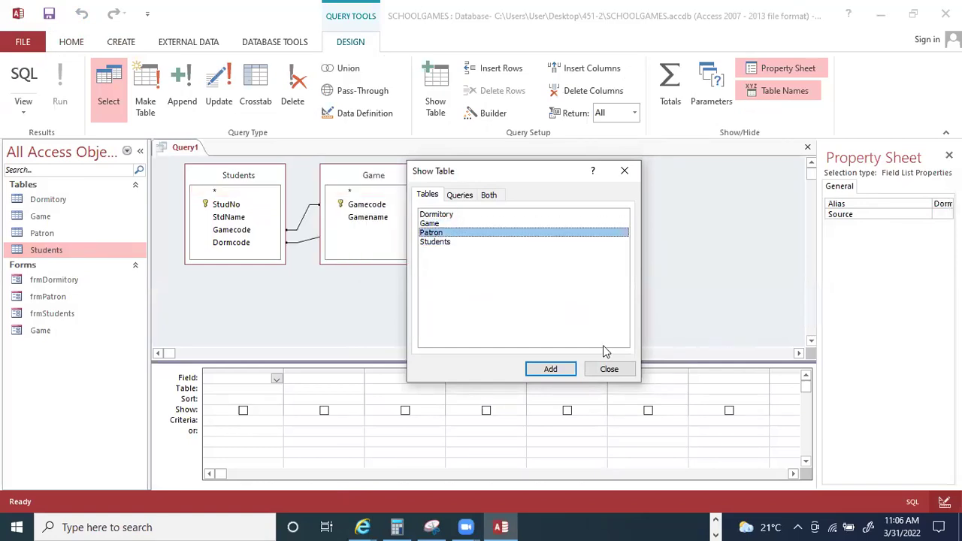
click(609, 369)
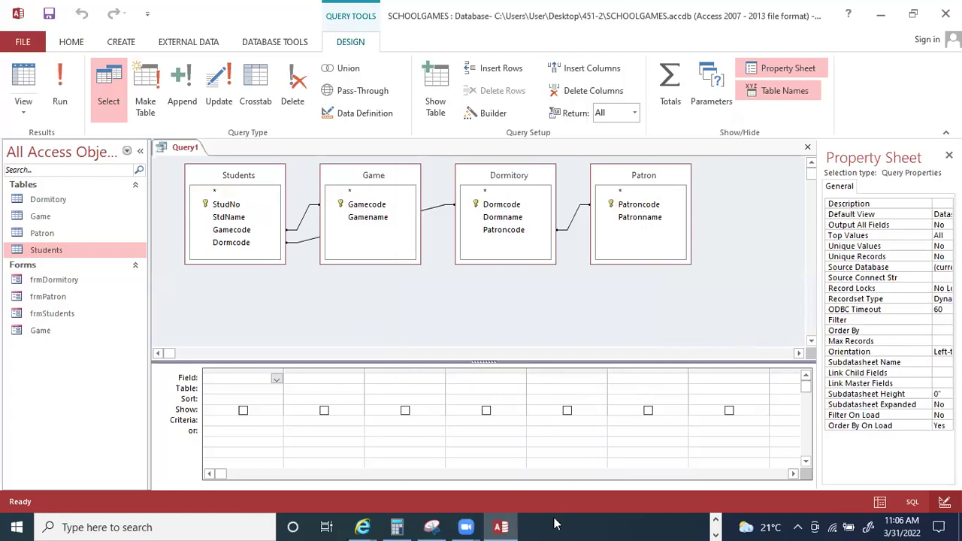
Add the StudNo and StdName fields from the Students table to the query's design grid.
right_click(718, 523)
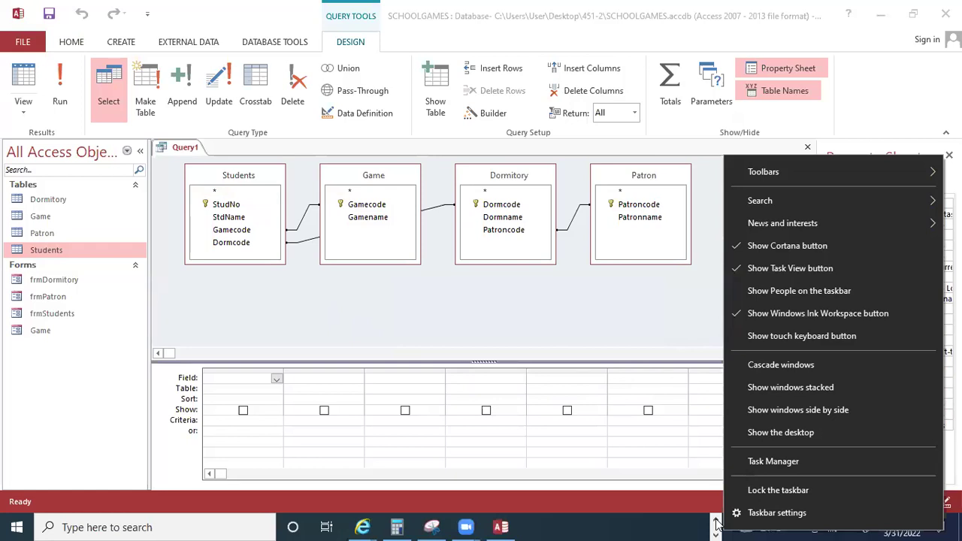
click(233, 218)
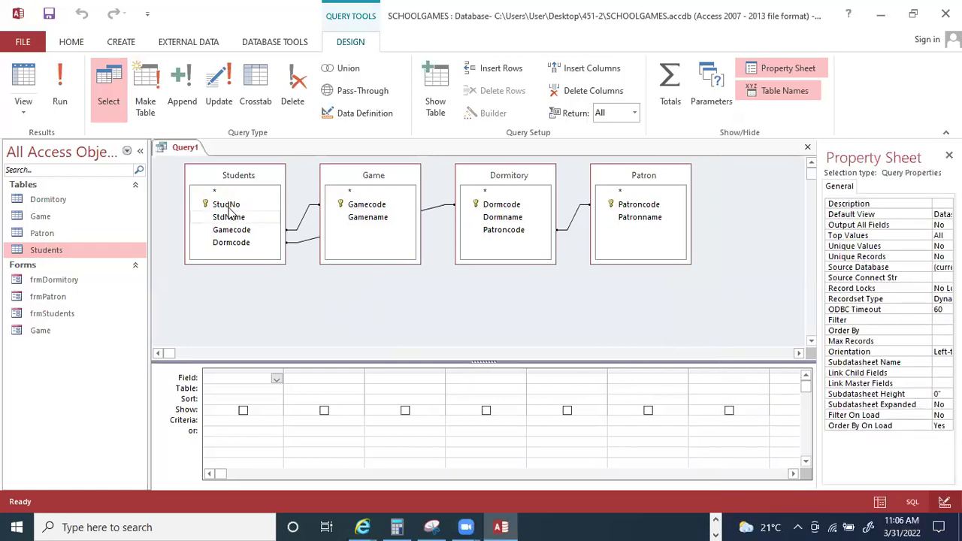
drag(227, 210, 230, 382)
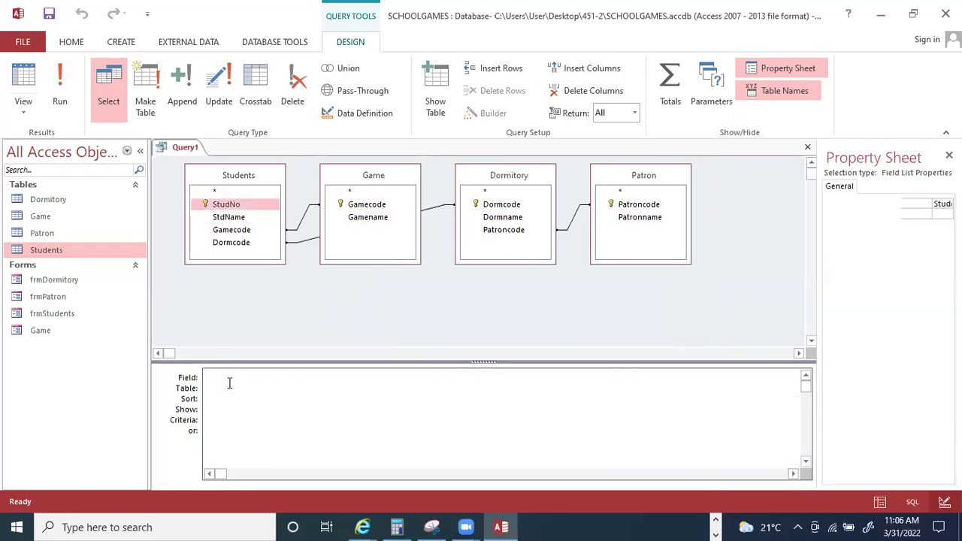
double_click(252, 217)
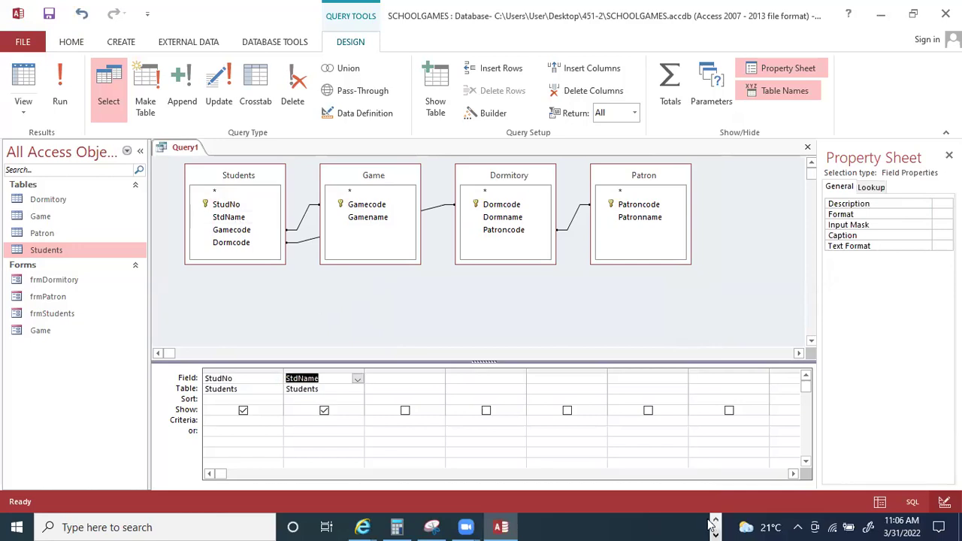
Check the required fields in Document17 in Word, return to Access and add Gamename from the Game table to the query.
click(534, 526)
mouse_move(533, 526)
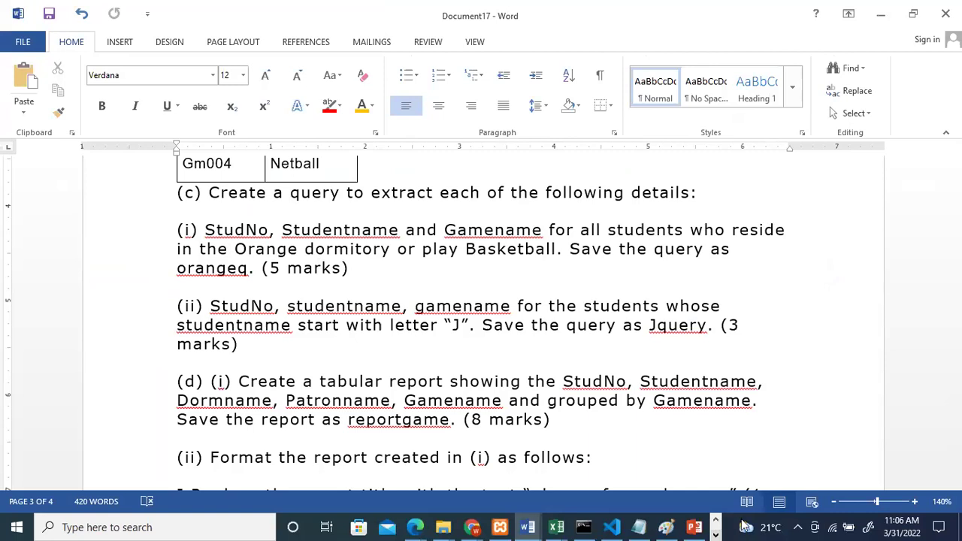
click(715, 535)
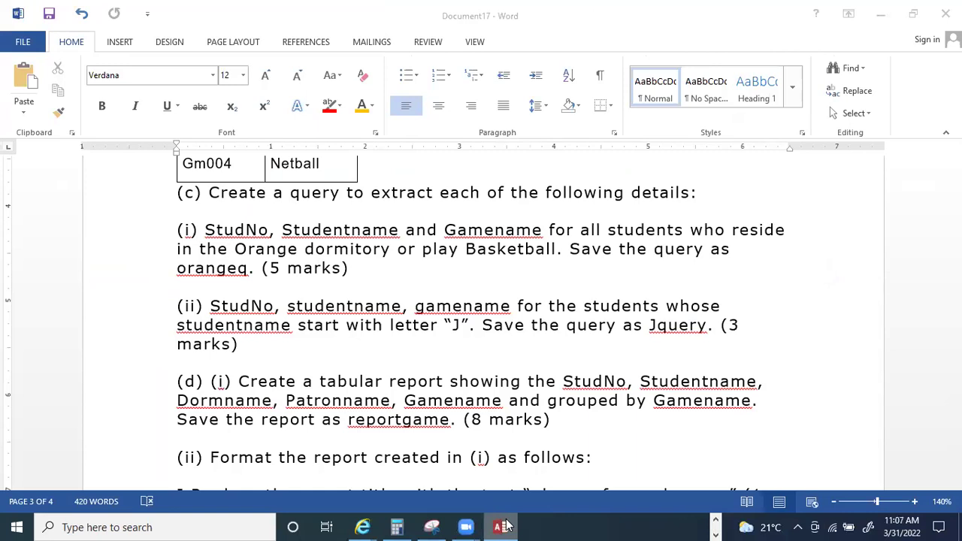
click(718, 522)
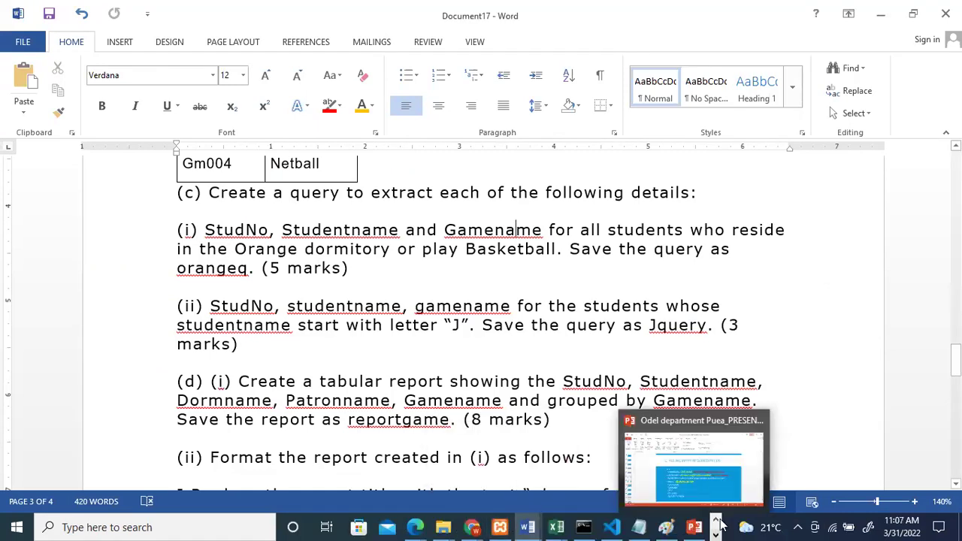
click(716, 534)
click(501, 527)
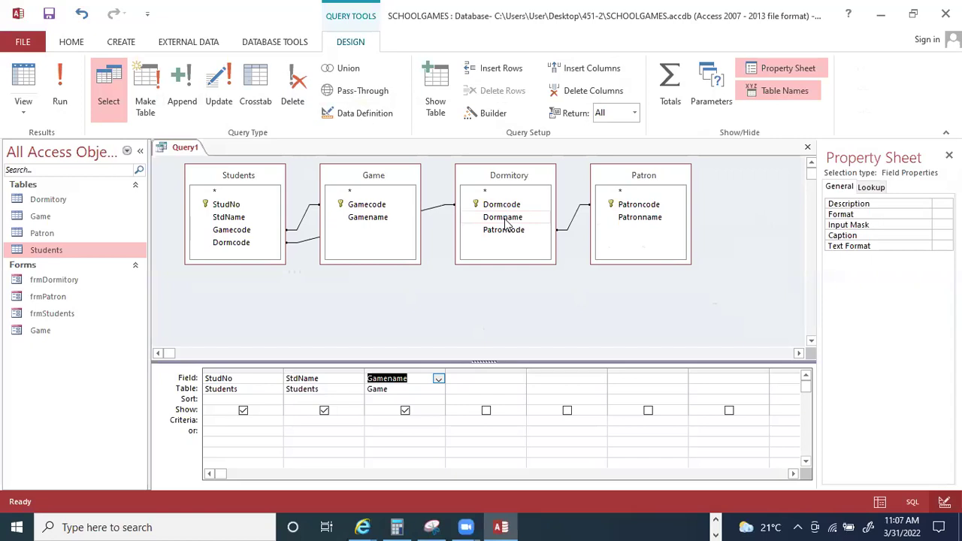
Add the Dormname field from the Dormitory table to the query and set its criterion to orange.
drag(503, 217, 487, 383)
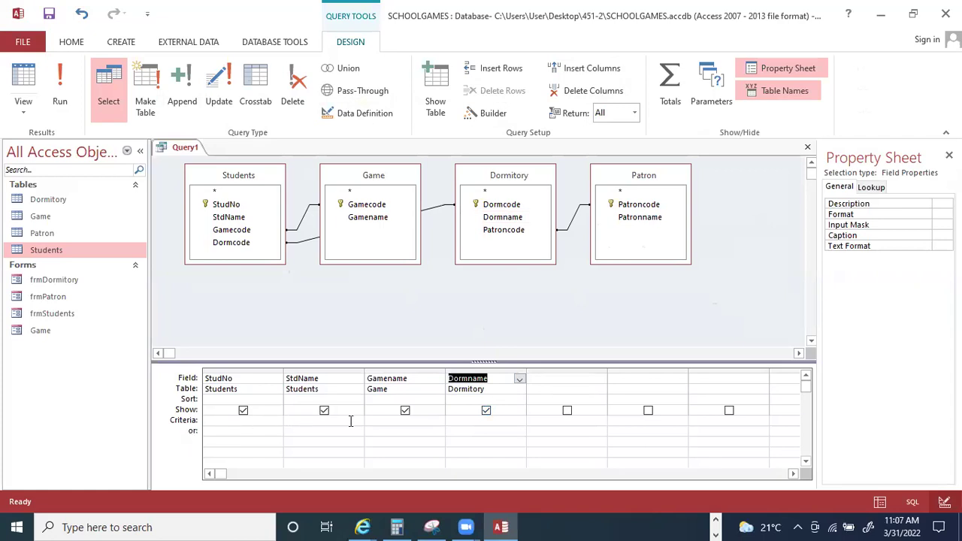
click(474, 419)
text(orange)
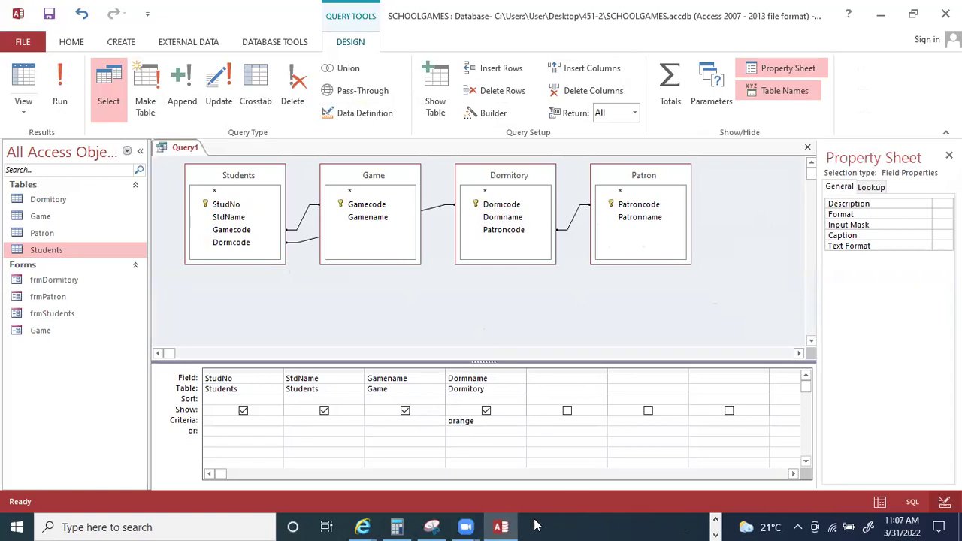
Enter basketball as the Gamename criterion on the same criteria line as orange.
key(alt+Tab)
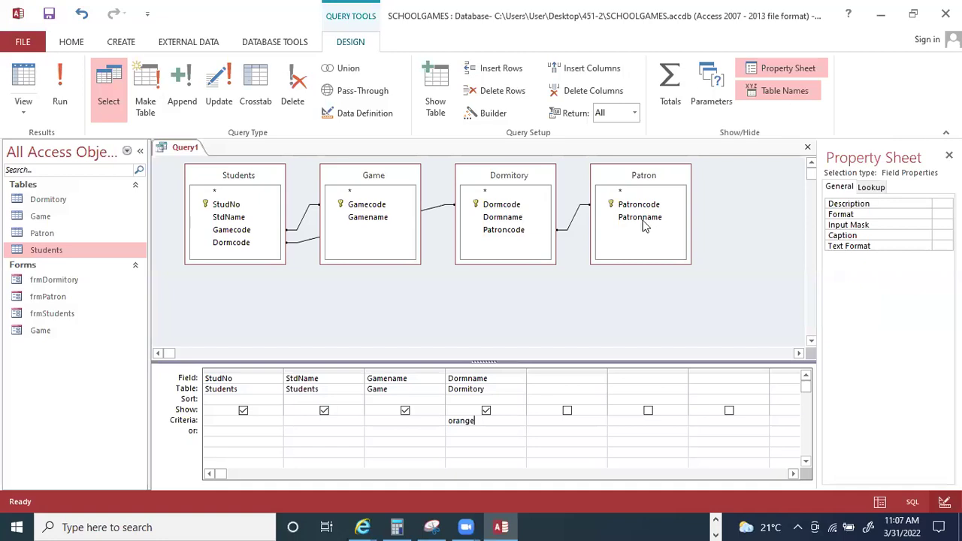
drag(643, 224, 385, 254)
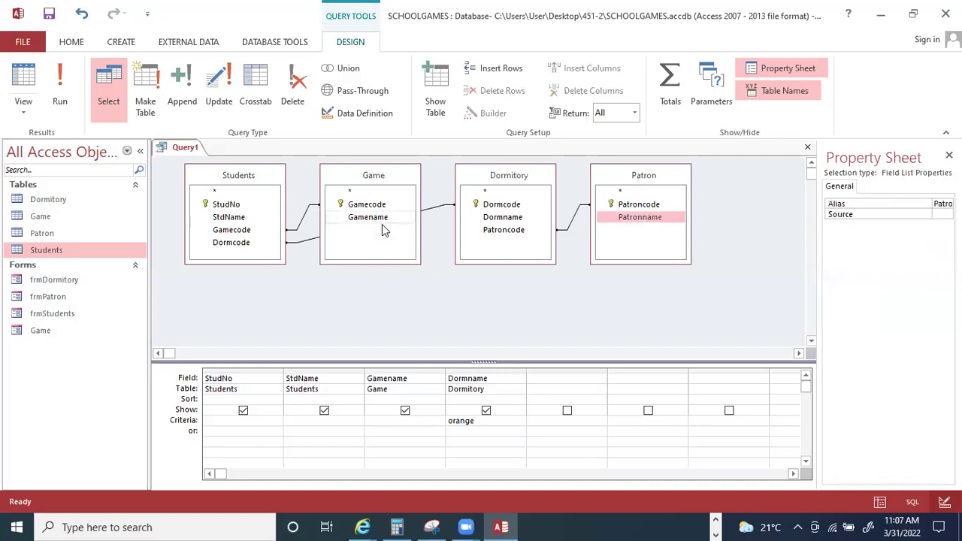
click(395, 431)
click(387, 421)
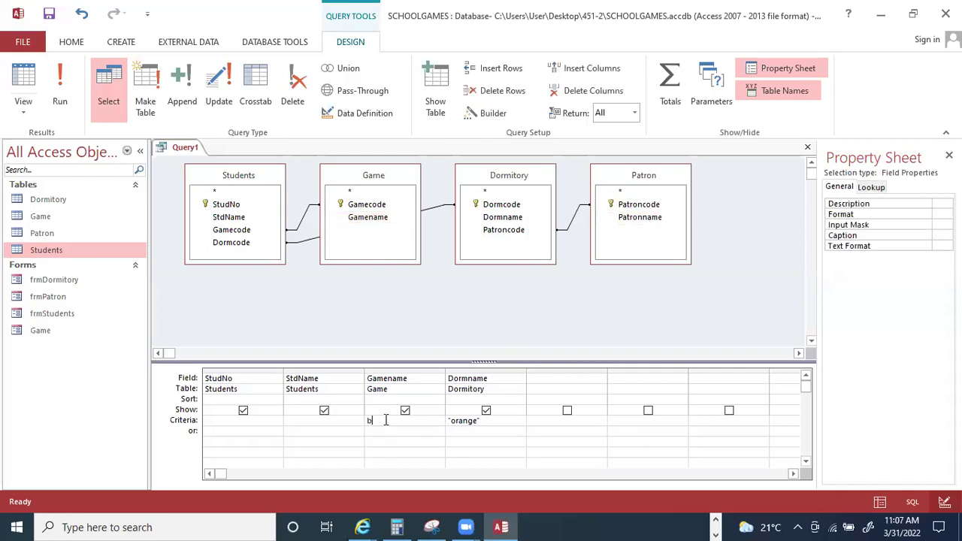
text(basketball)
click(410, 432)
Move the "basketball" criterion of Gamename down to the or line so either condition can match.
double_click(399, 421)
double_click(471, 421)
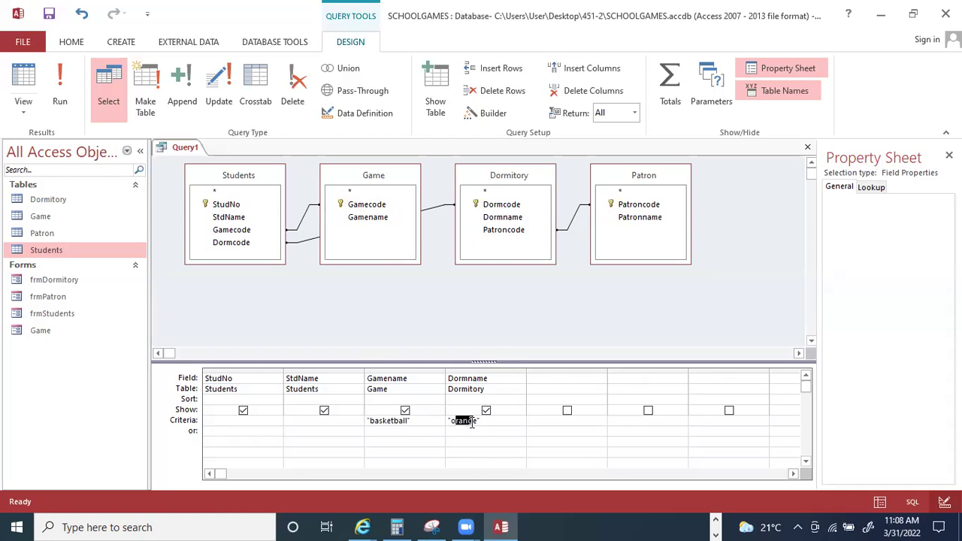
click(418, 419)
click(369, 420)
key(ctrl+c)
key(Delete)
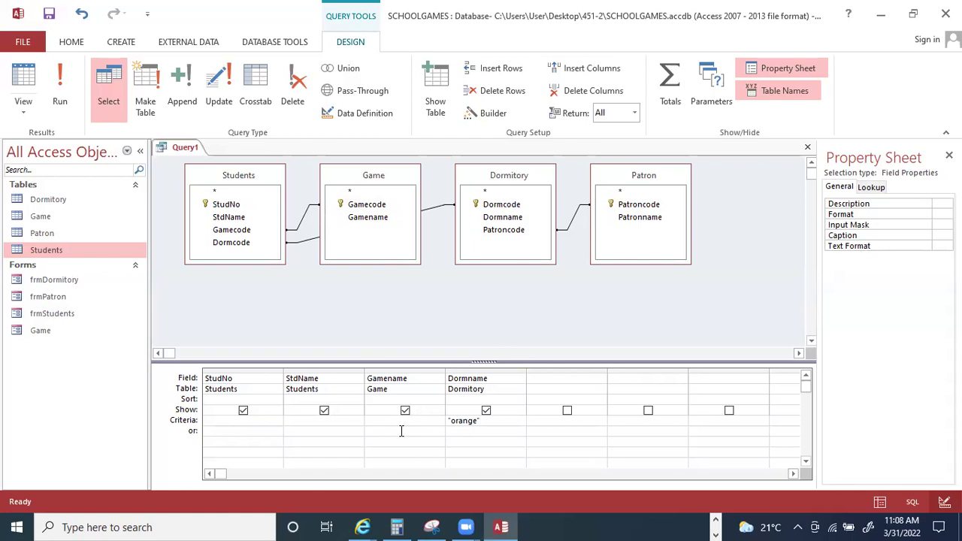
key(ctrl+v)
key(Up)
click(385, 432)
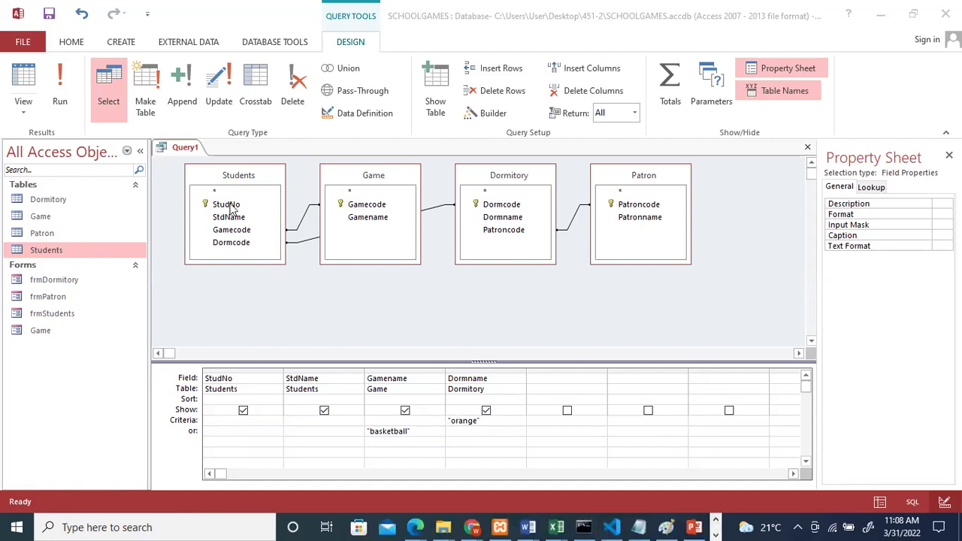
Preview the query, and replace its Gamename criterion with Basketball copied from the Game table.
click(24, 79)
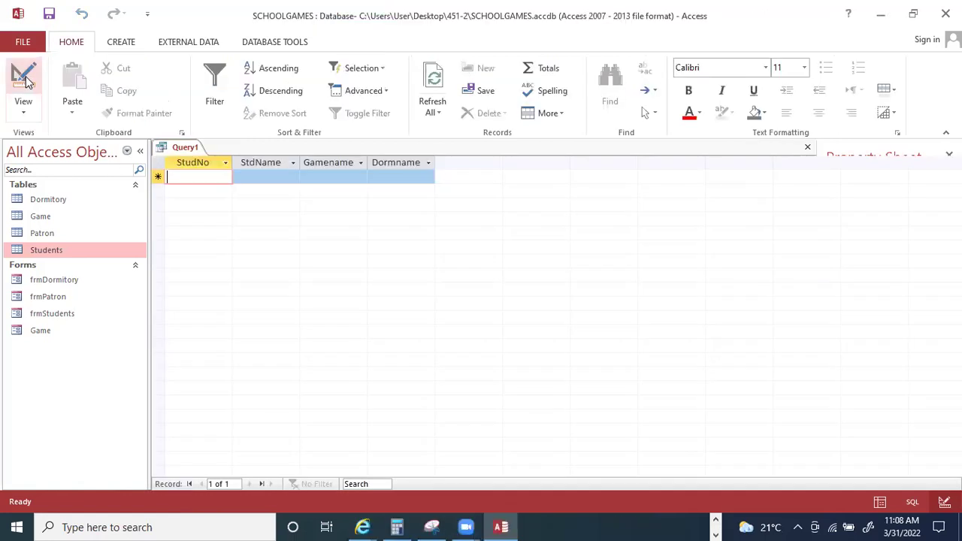
click(25, 79)
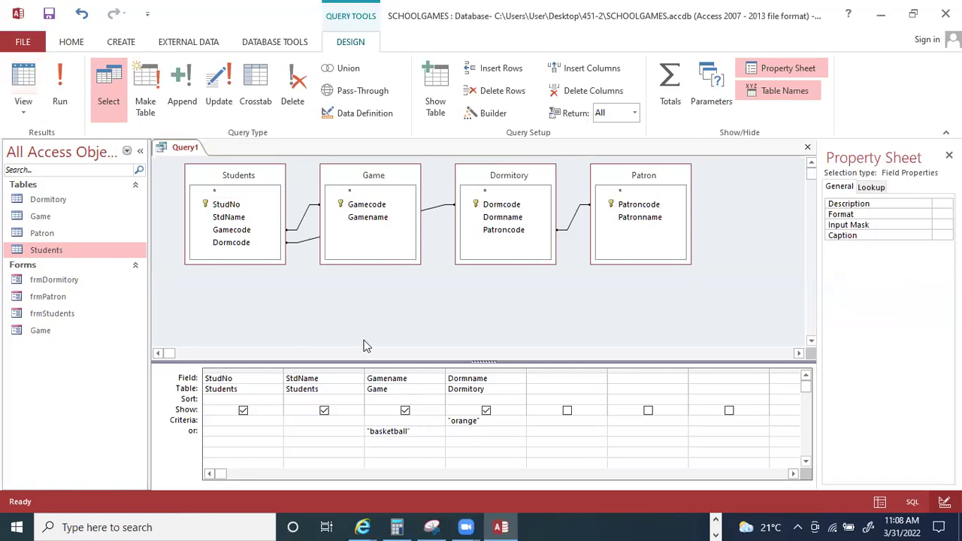
click(53, 218)
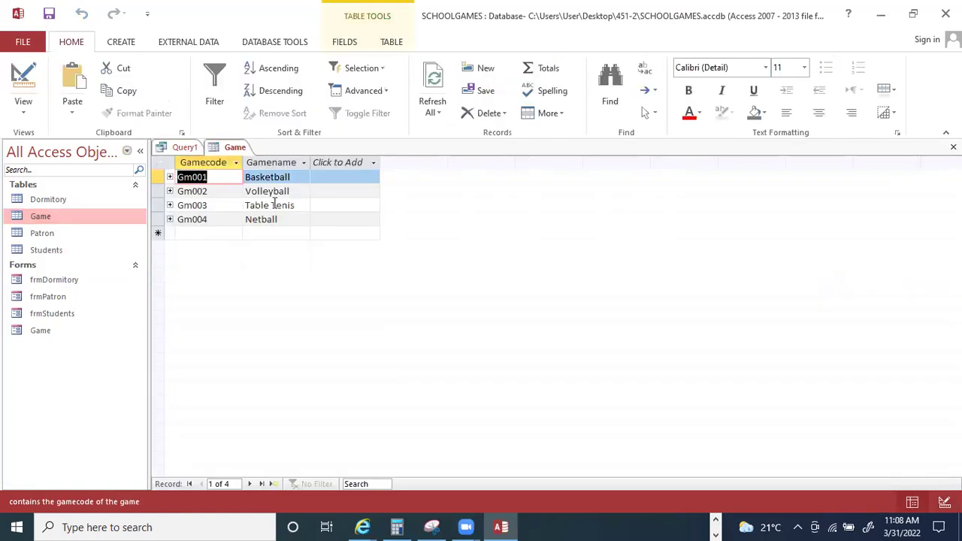
click(297, 177)
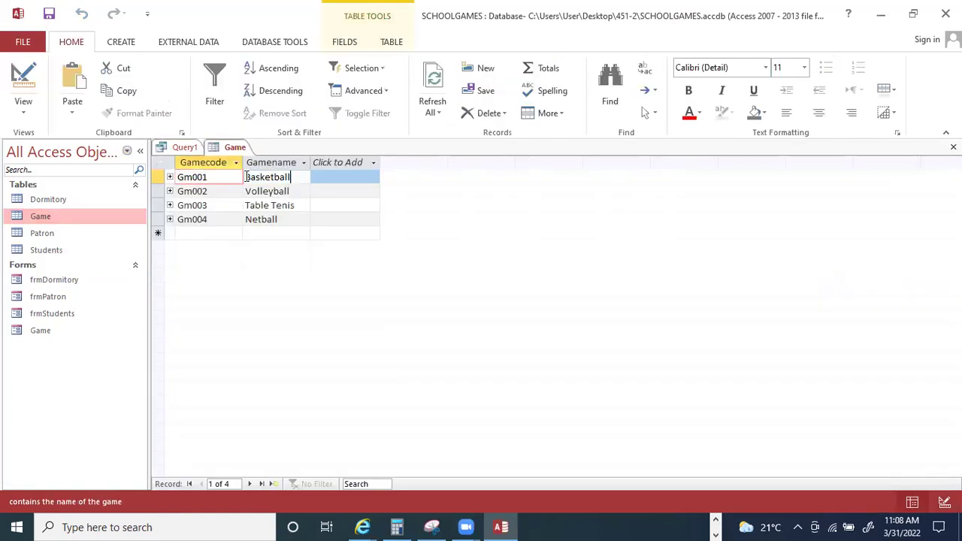
click(247, 177)
key(ctrl+c)
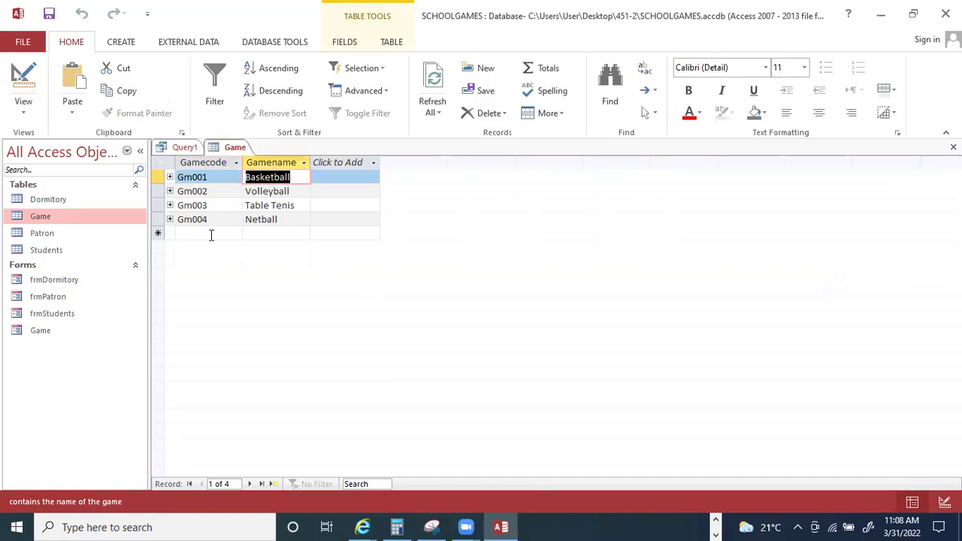
click(182, 148)
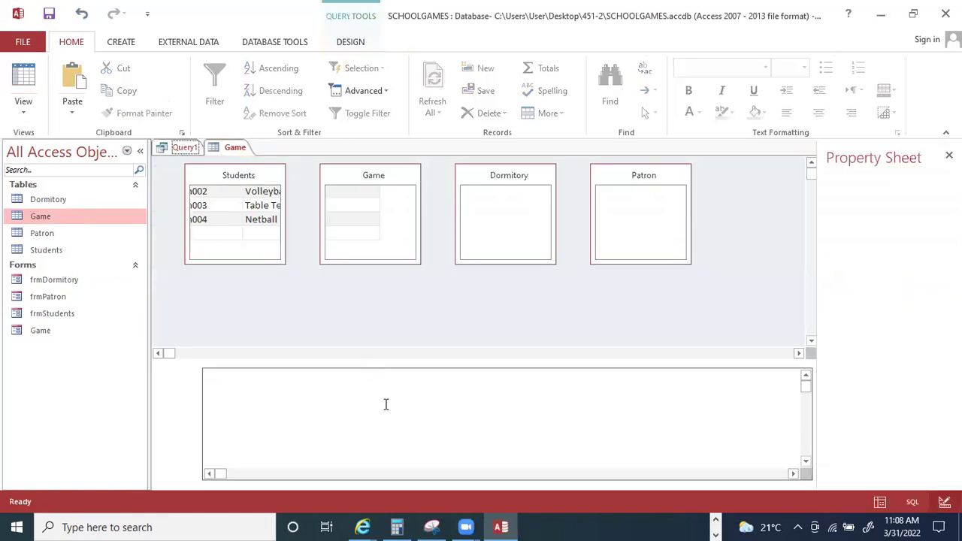
key(F2)
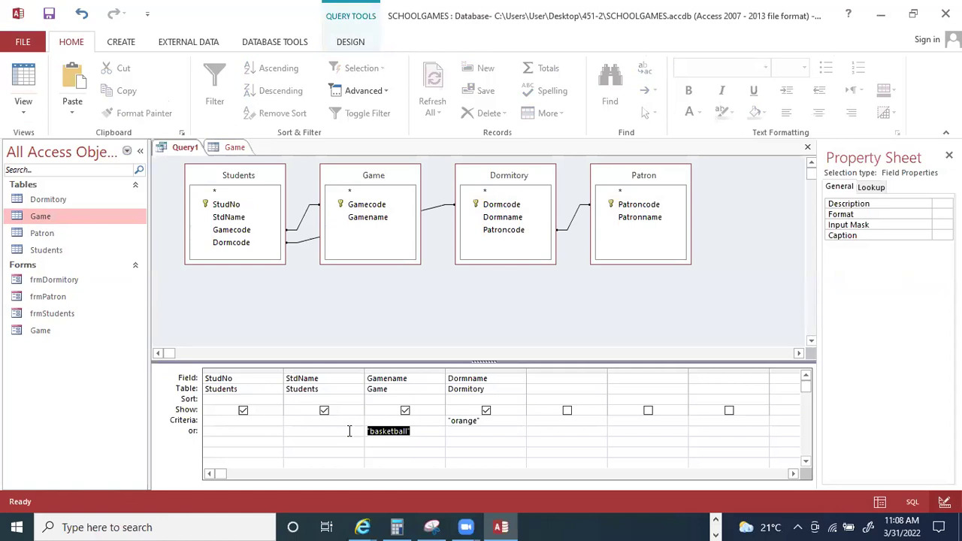
key(ctrl+v)
key(Tab)
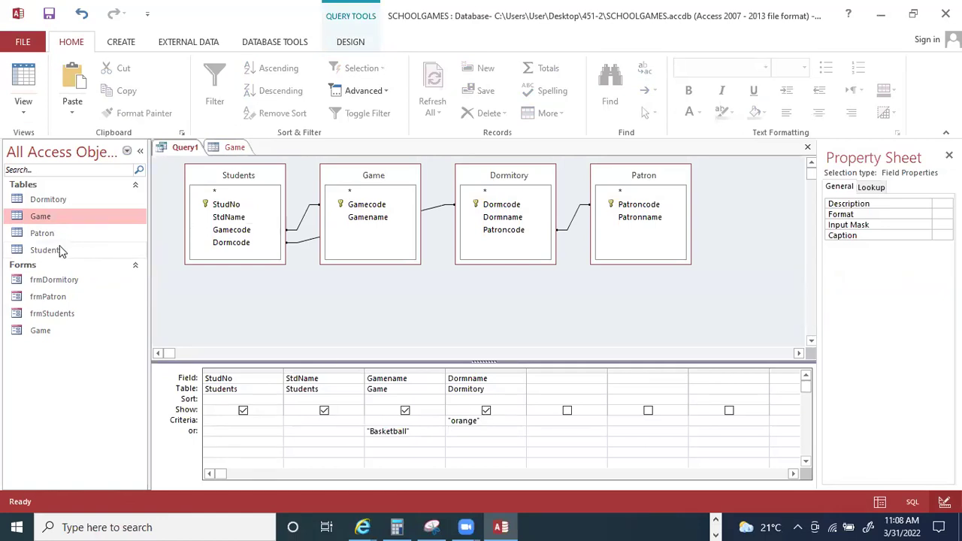
Check the dormitory name's spelling in the Dormitory table and set the Dormname criterion to Orange.
double_click(58, 200)
double_click(257, 193)
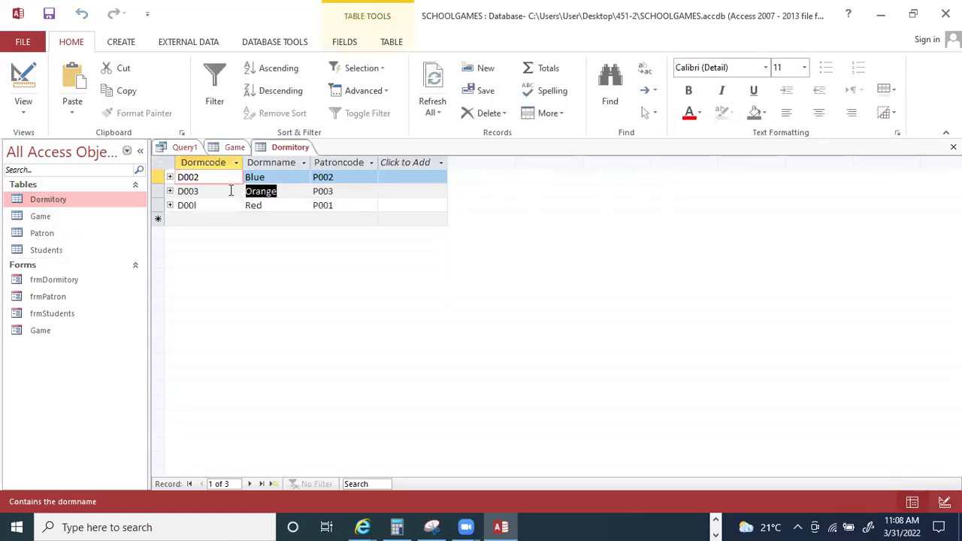
click(184, 148)
drag(481, 421, 422, 420)
text(Orange)
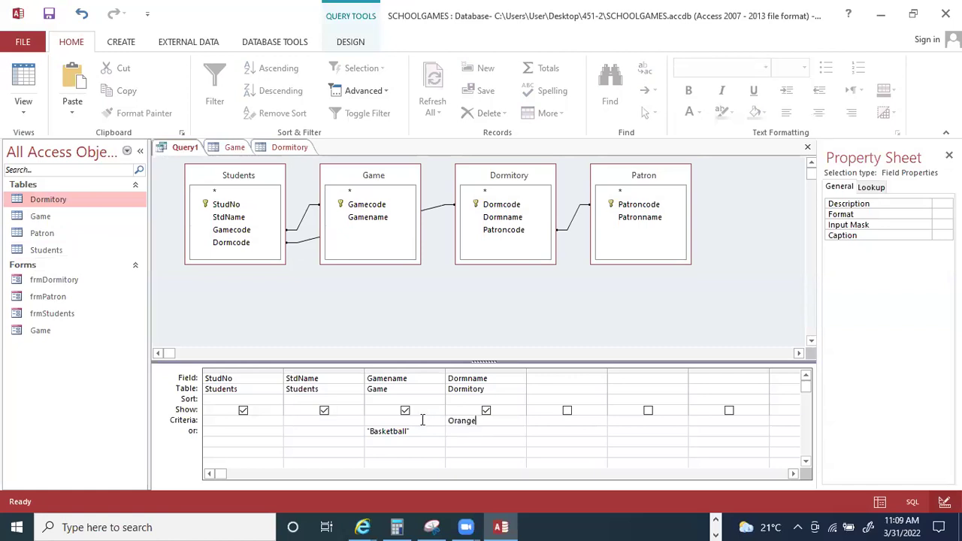
key(Tab)
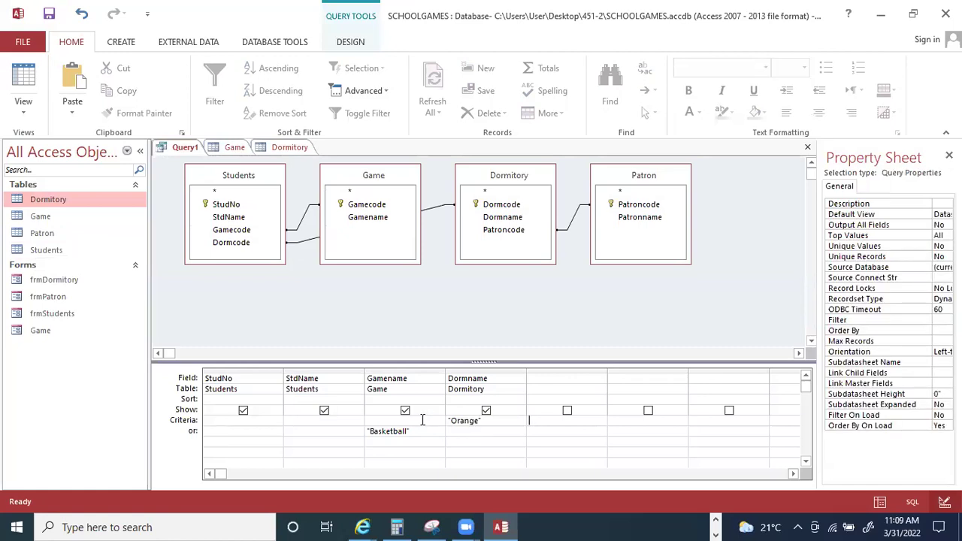
View the query's results with the Orange or Basketball criteria and return to its design.
click(37, 72)
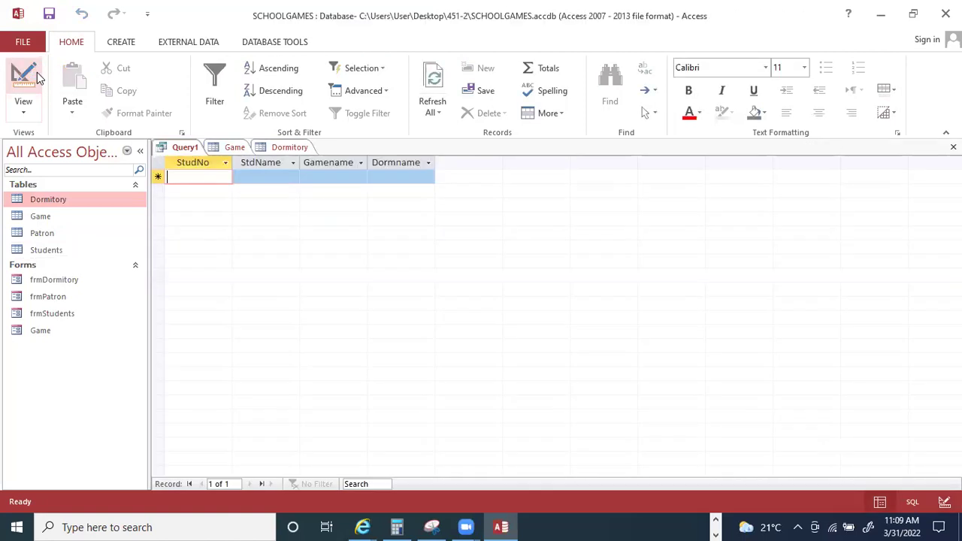
key(ctrl+comma)
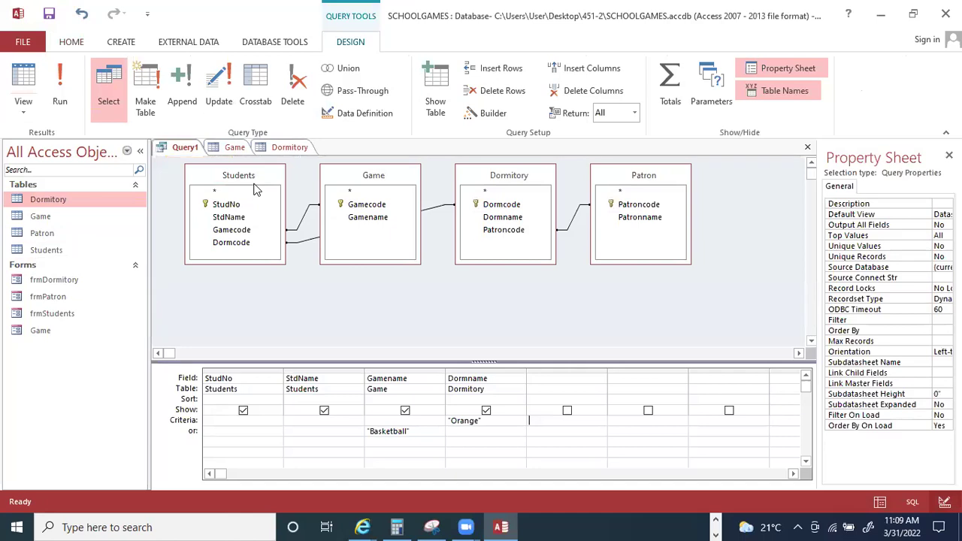
click(60, 83)
Check the required query name in Document17 in Word, return to Access and save the query as orangeq.
click(714, 520)
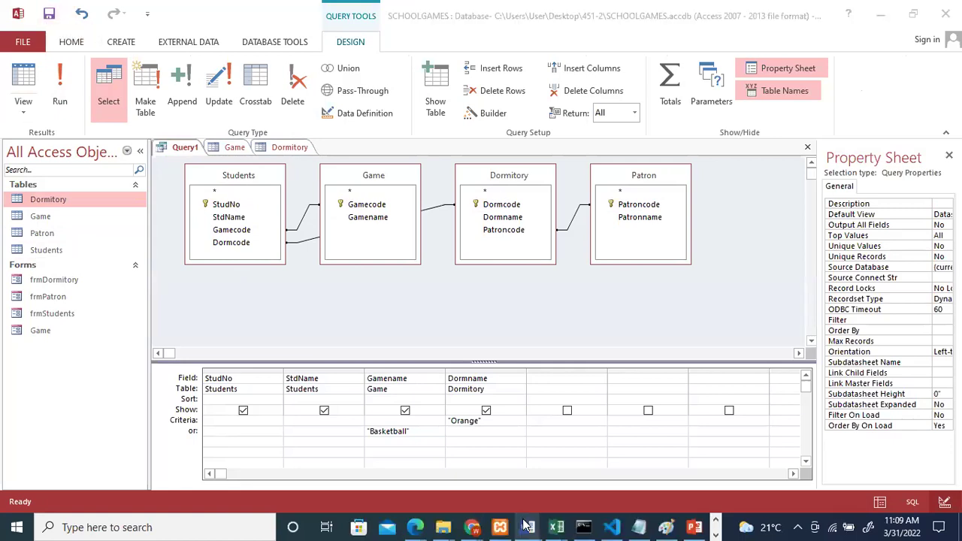
mouse_move(528, 527)
click(671, 472)
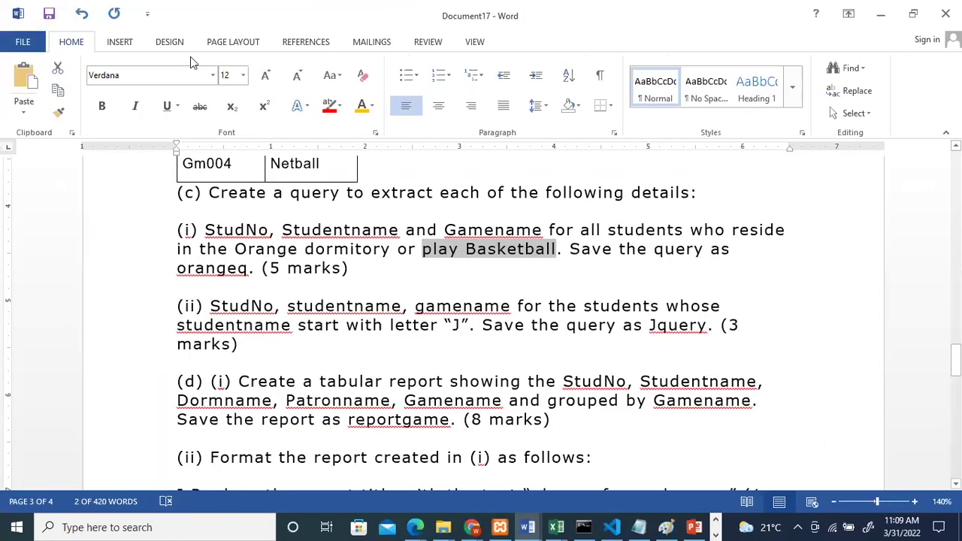
key(alt+Tab)
click(49, 13)
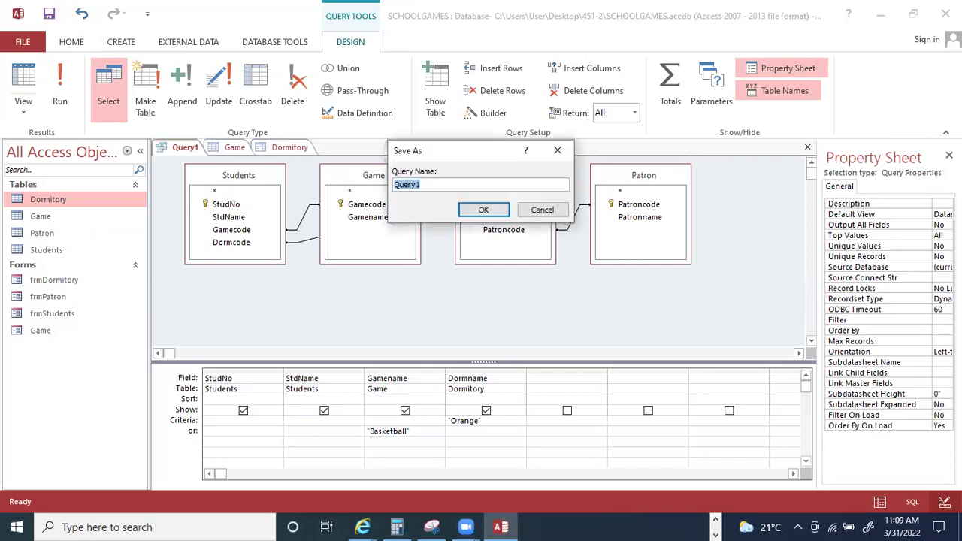
text(orang)
key(BackSpace)
key(BackSpace)
key(BackSpace)
text(ang)
click(367, 134)
text(eq)
click(483, 211)
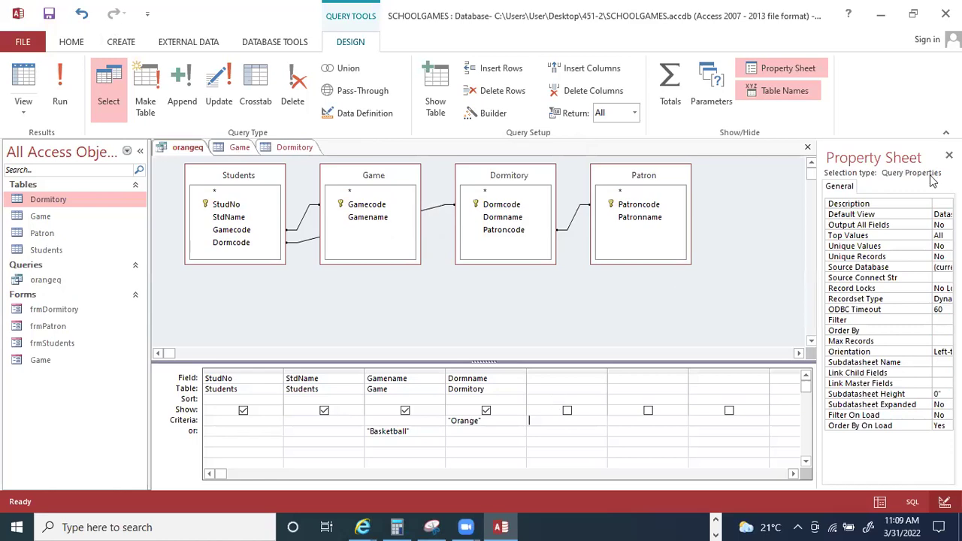
Close the orangeq query and the open Game and Dormitory tables.
key(ctrl+F4)
key(ctrl+F4)
key(ctrl+F4)
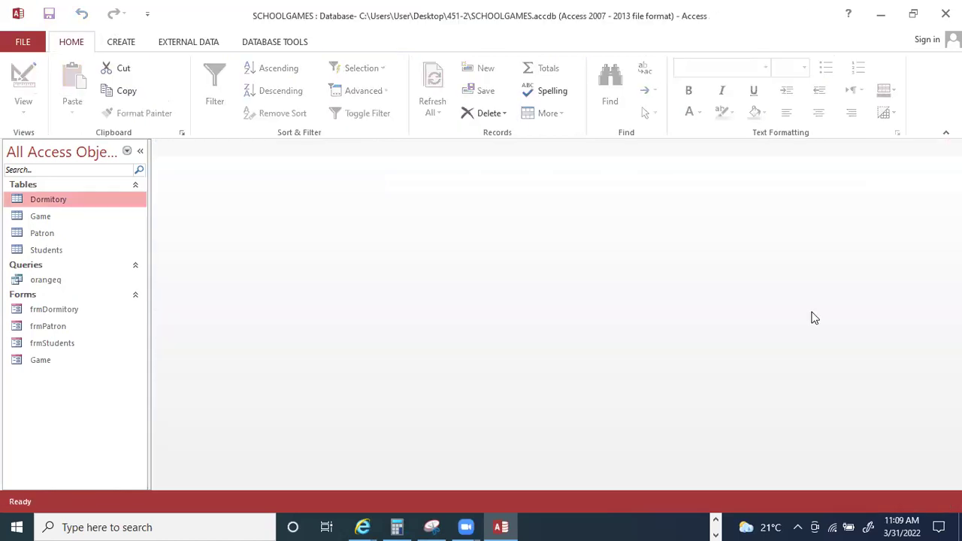
Read the requirements of query task (c)(ii) in Document17 in Word and return to Access.
click(718, 524)
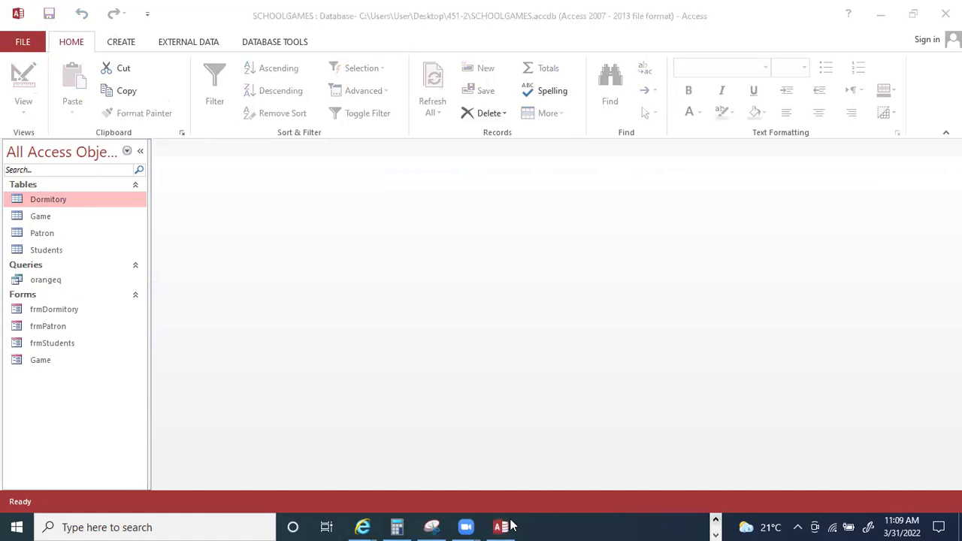
scroll(526, 526, up, 1)
click(669, 461)
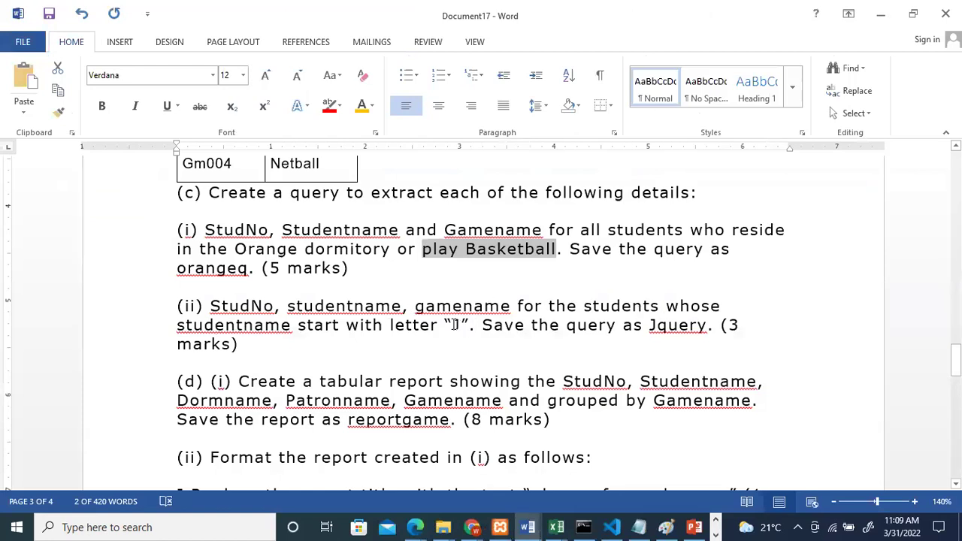
click(881, 14)
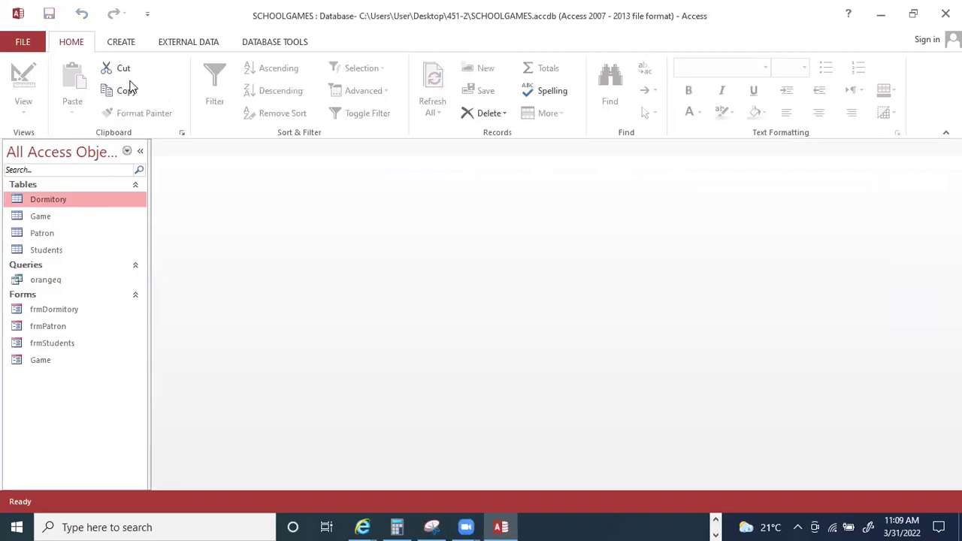
Create a new query design with the Students table and add its StudNo, StdName, Gamecode and Dormcode fields.
click(130, 42)
click(251, 98)
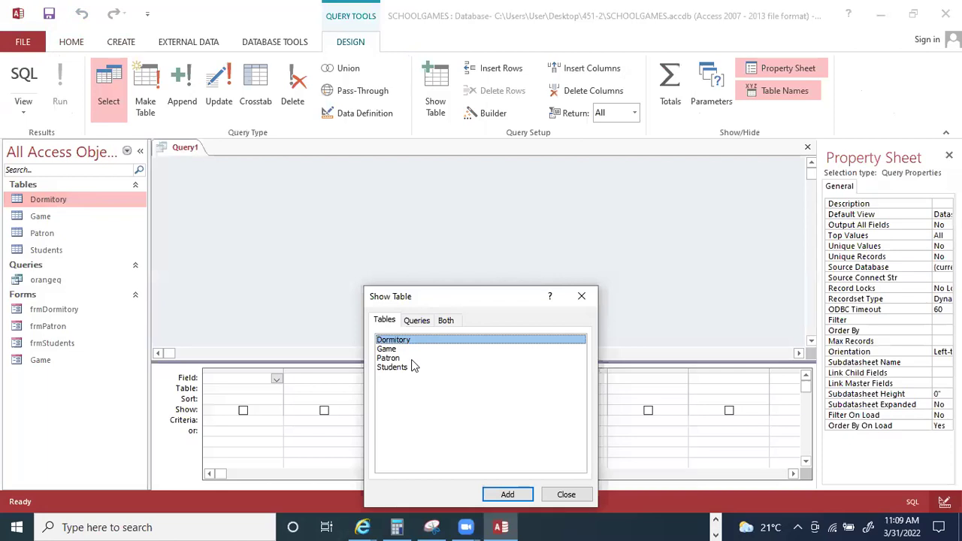
click(581, 296)
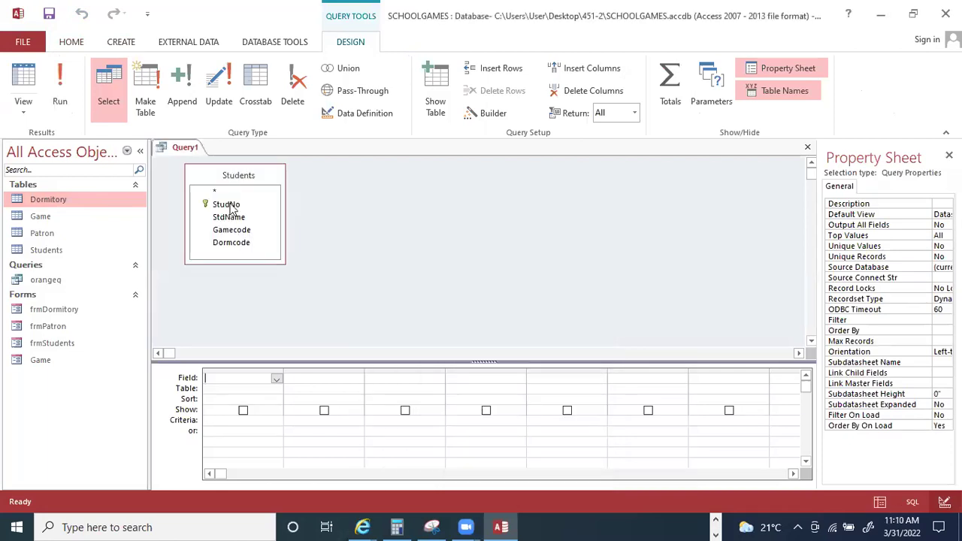
click(231, 211)
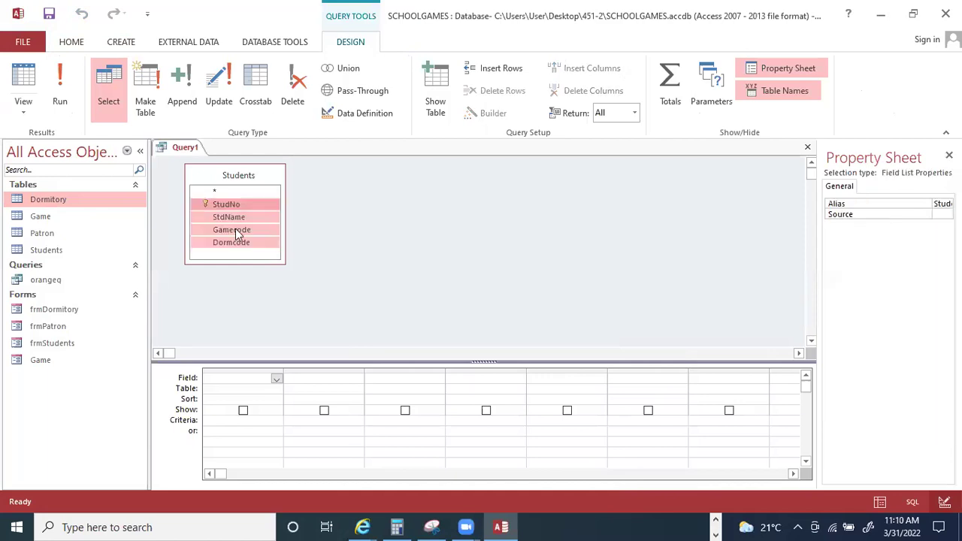
drag(230, 226, 315, 426)
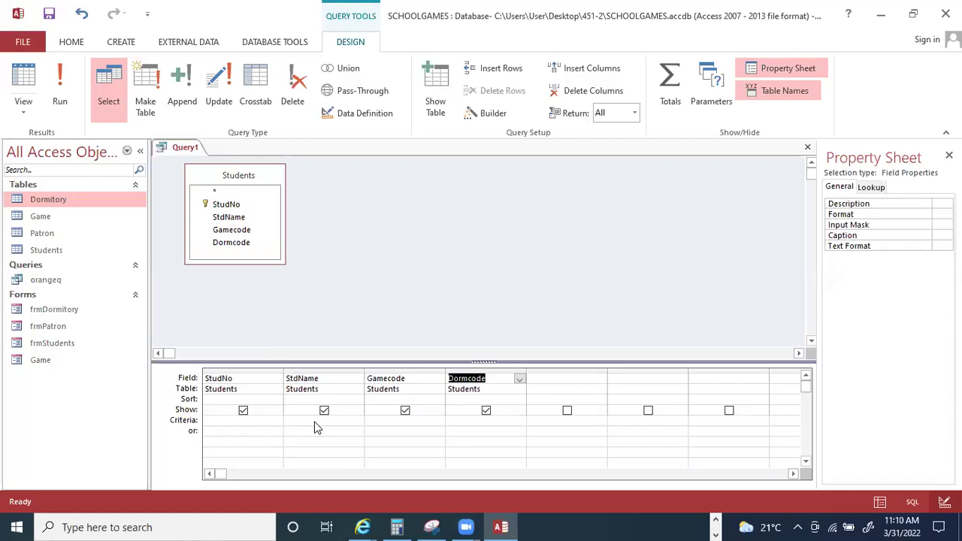
Set the StdName criterion to j* and view the query's results.
right_click(315, 422)
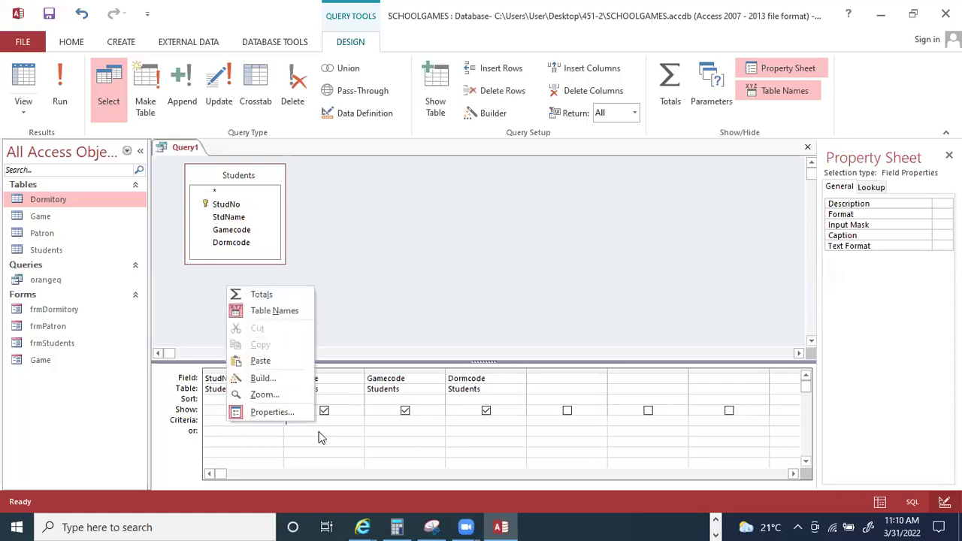
click(319, 440)
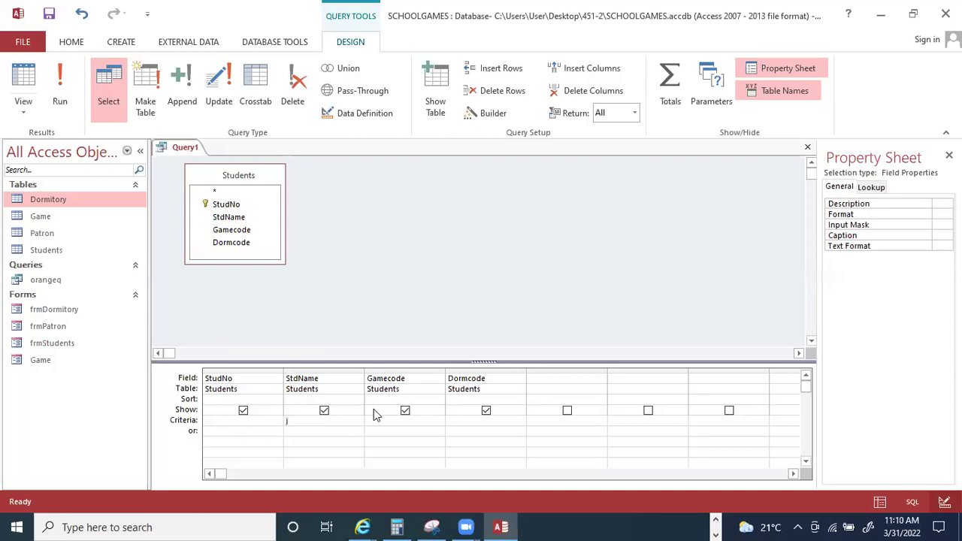
text(*)
key(Return)
click(23, 85)
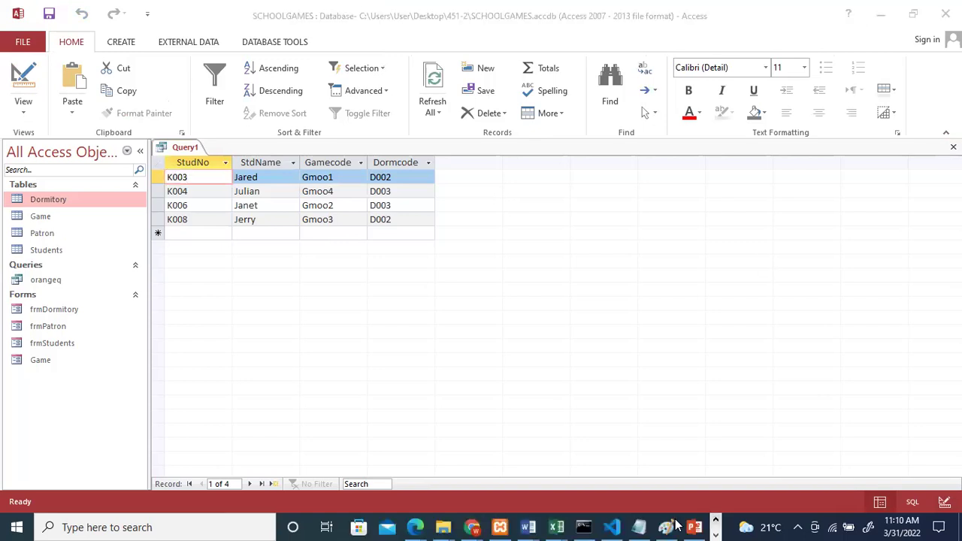
Check the required query name in Document17 in Word, save the query as jquery and close it.
mouse_move(531, 526)
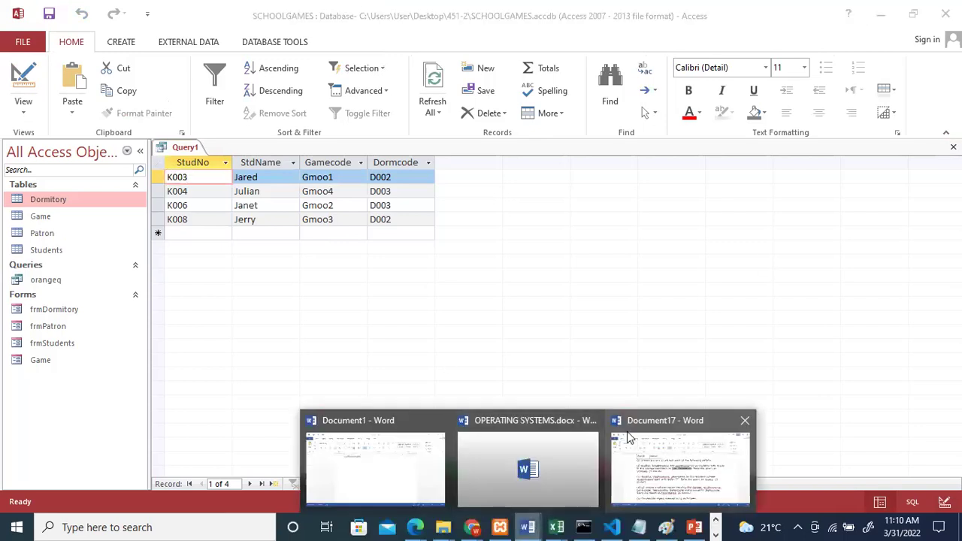
right_click(657, 456)
click(466, 366)
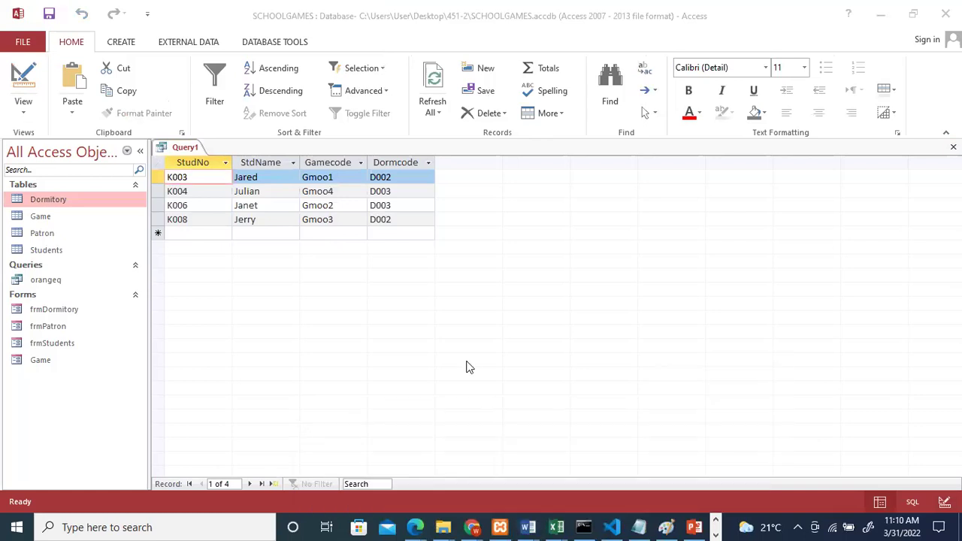
click(530, 526)
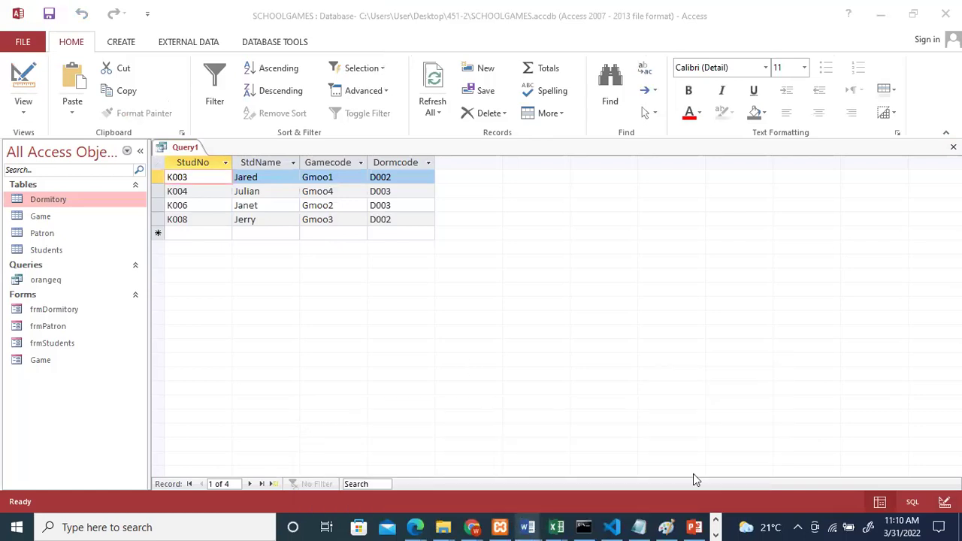
click(681, 460)
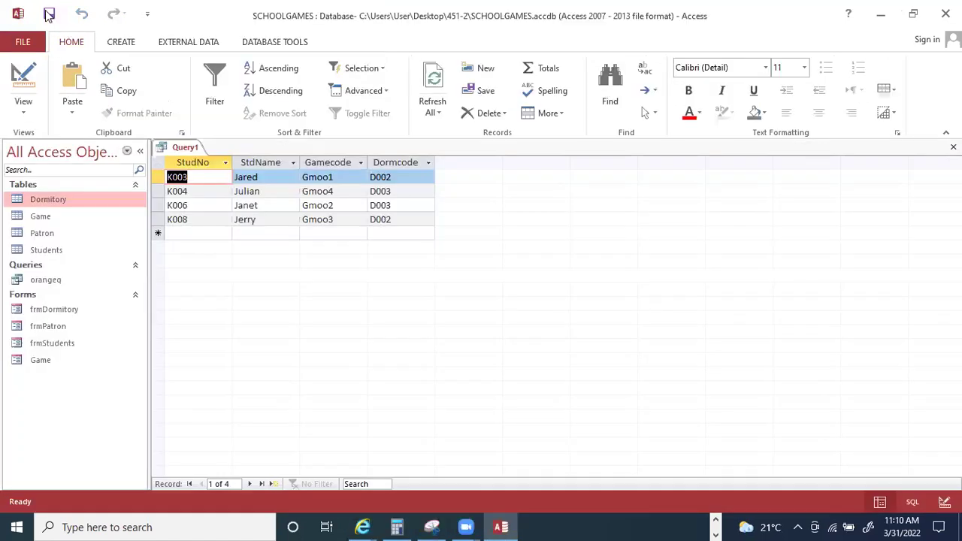
key(ctrl+s)
text(jquery)
key(Return)
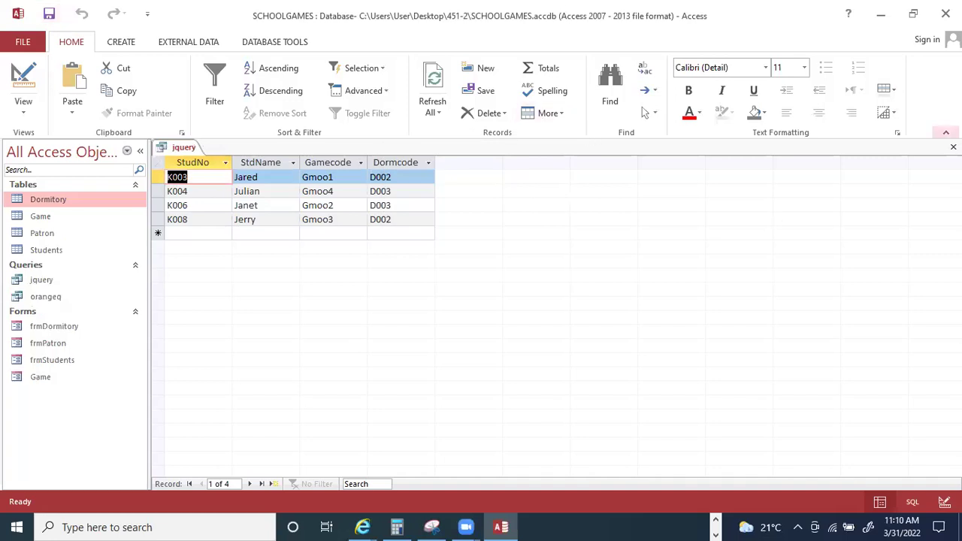
key(ctrl+w)
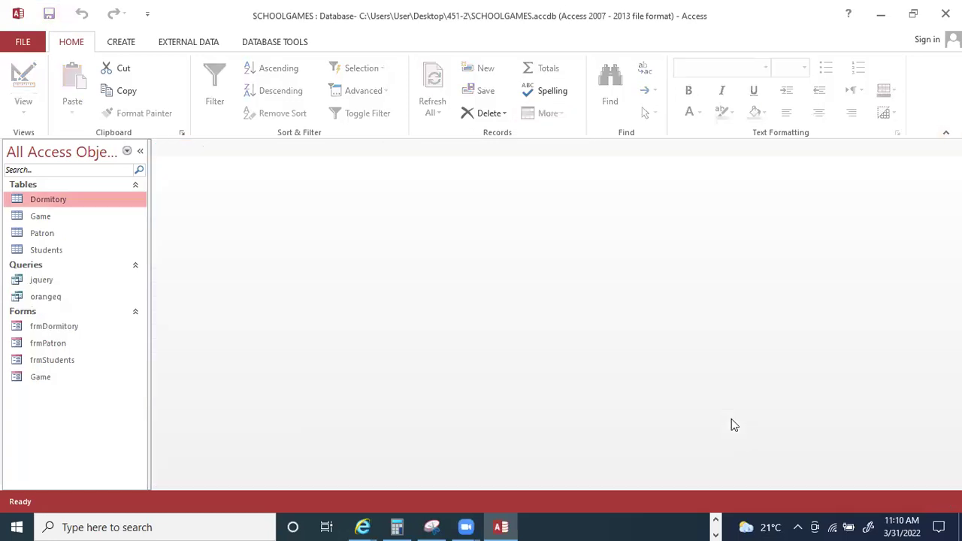
Switch to Document17 in Word and read report task (d), including the formatting and printing instructions that follow it.
click(718, 520)
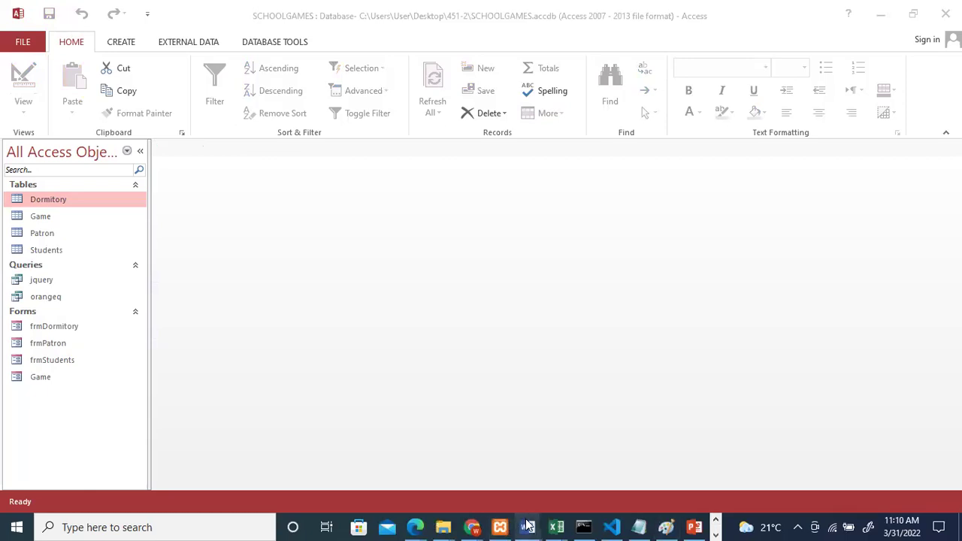
click(664, 479)
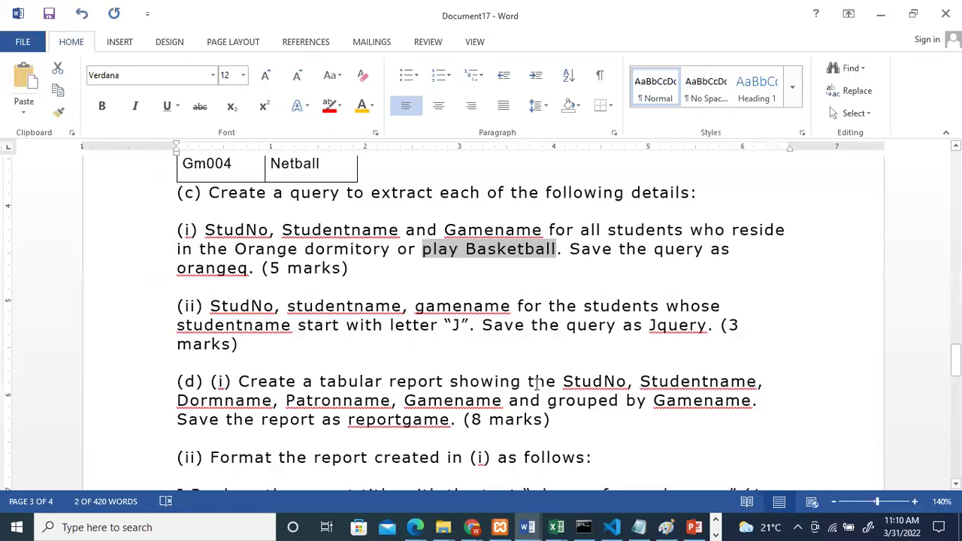
click(618, 384)
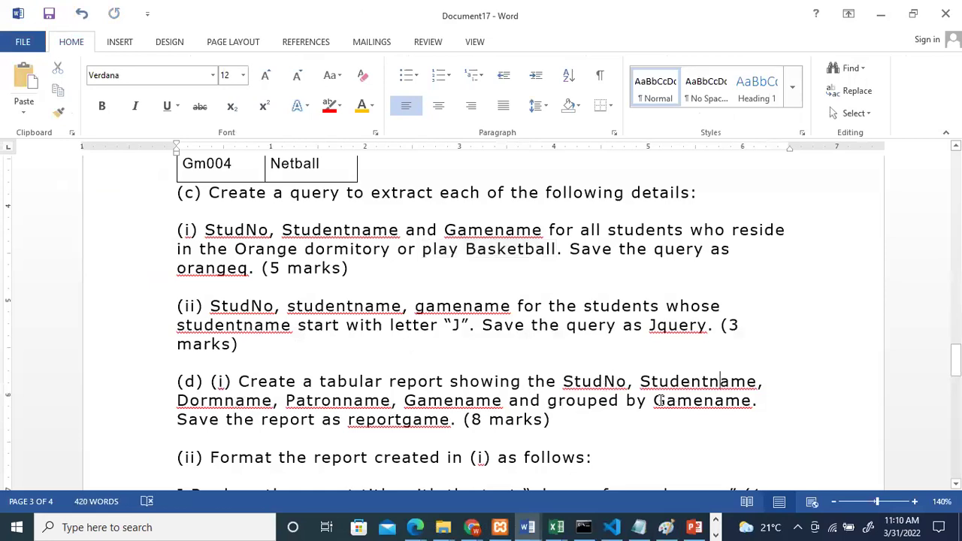
key(Right)
key(Right)
key(Right)
key(Right)
key(Right)
key(Right)
key(Right)
key(Right)
key(Right)
key(Right)
key(Right)
key(Down)
key(Down)
key(Down)
key(Down)
key(Down)
key(Down)
key(Down)
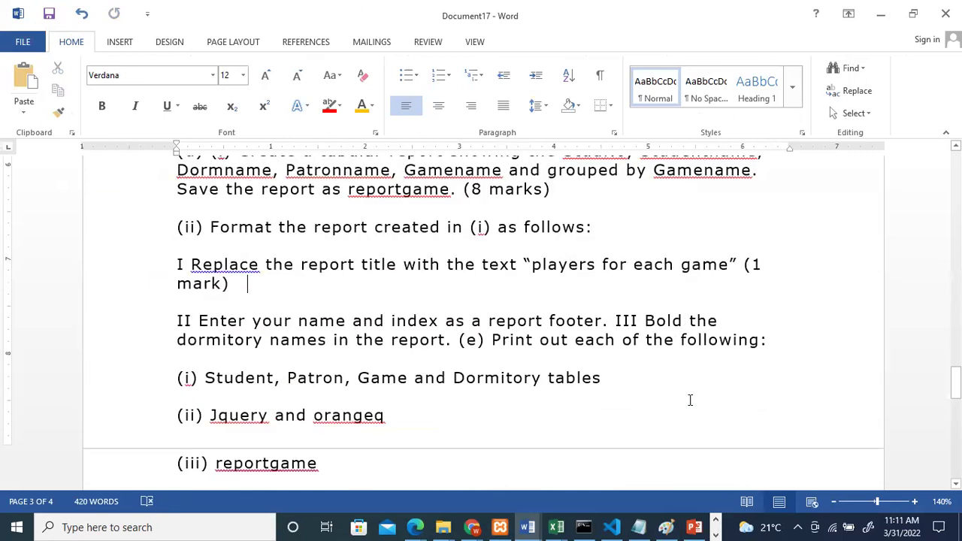
Go back to task (d)(i) in Document17 and examine its report type, required fields, grouping, report name and marks.
key(Up)
key(Up)
key(Up)
key(Up)
key(Up)
key(Up)
key(Up)
key(Up)
key(Up)
key(Up)
key(Up)
key(Up)
key(Up)
key(Up)
key(Up)
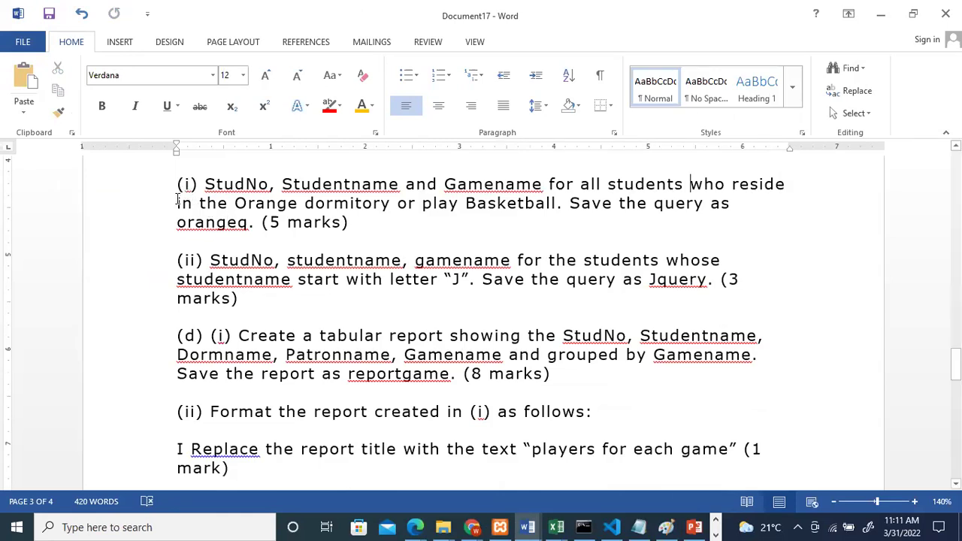
click(172, 261)
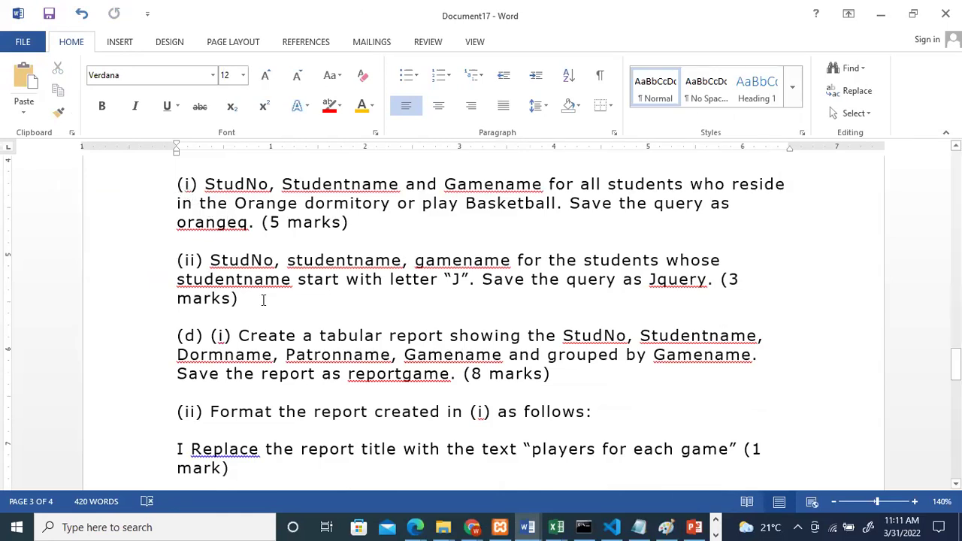
shift+click(387, 336)
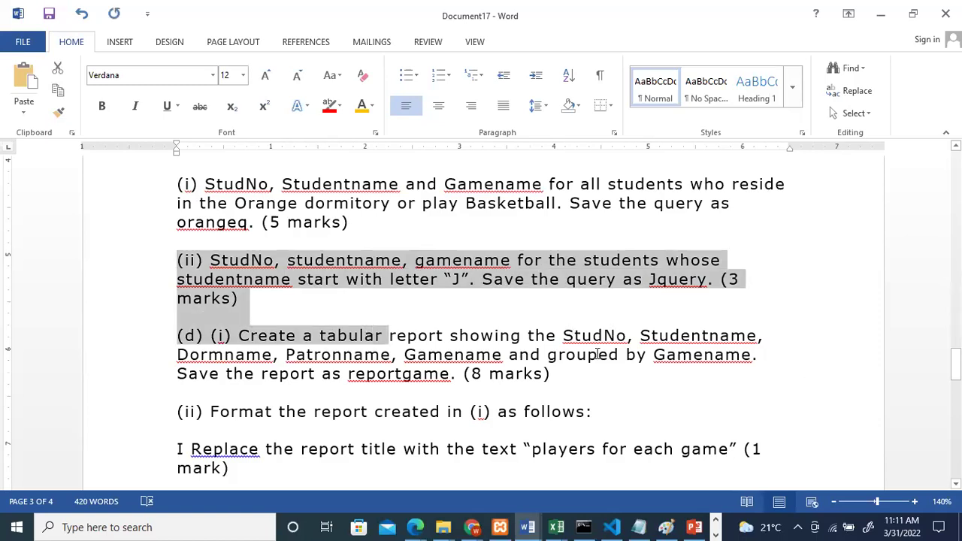
drag(547, 355, 617, 368)
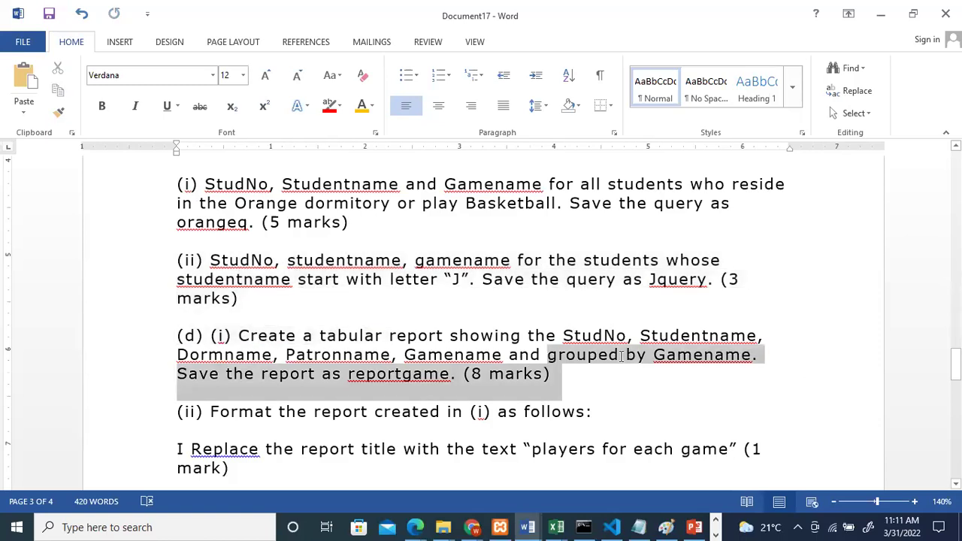
double_click(622, 357)
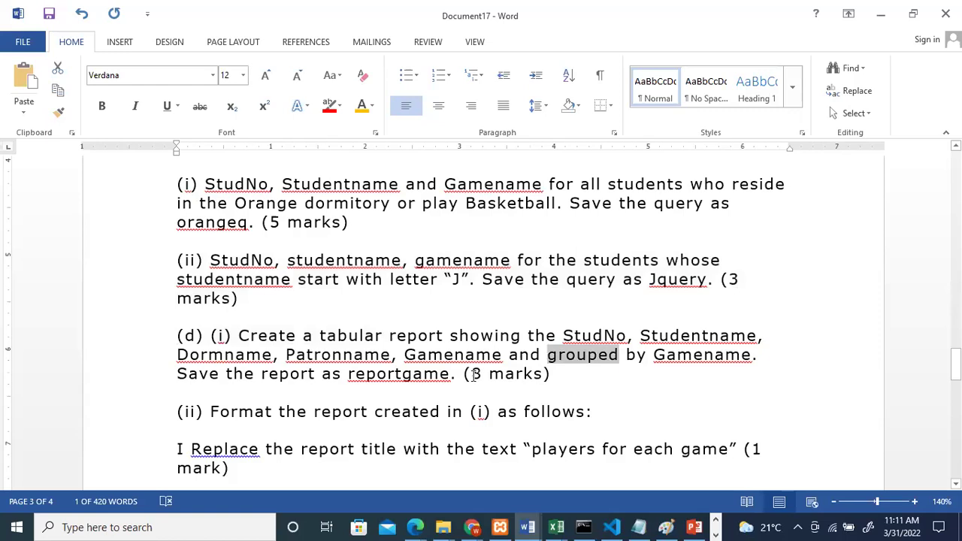
drag(477, 373, 471, 374)
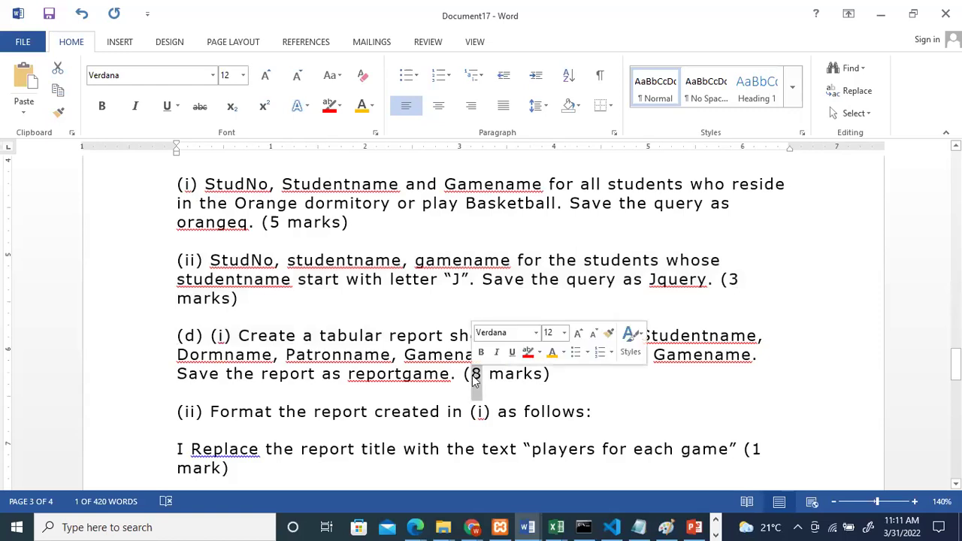